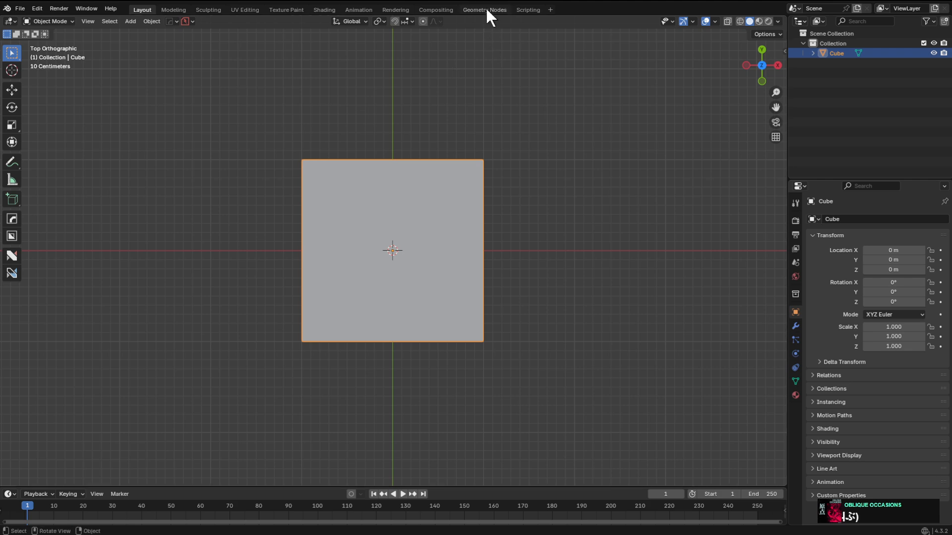
Switch to the Geometry Nodes workspace and create a new node tree on the cube, with the cube framed in orthographic view.
left_click(486, 9)
middle_click_drag(540, 119, 487, 55)
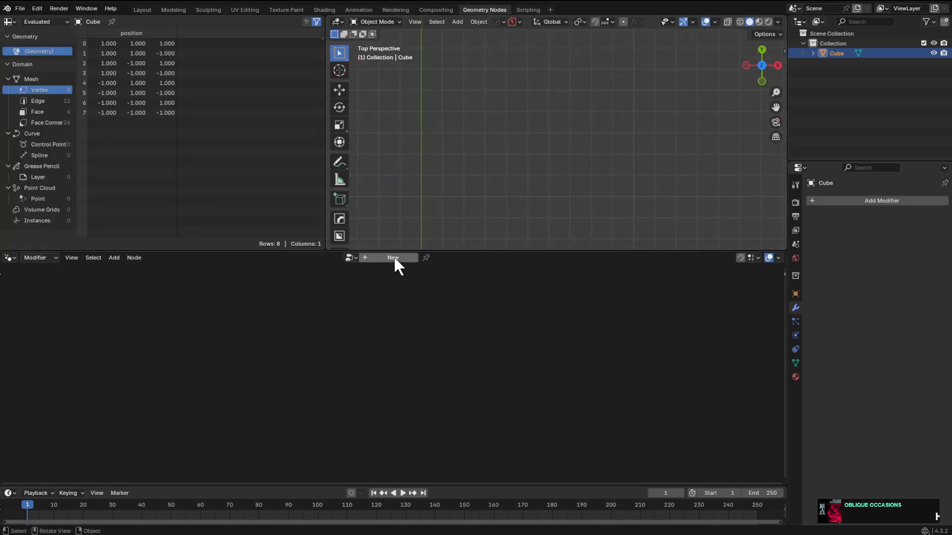
left_click(393, 256)
key("KP_Decimal")
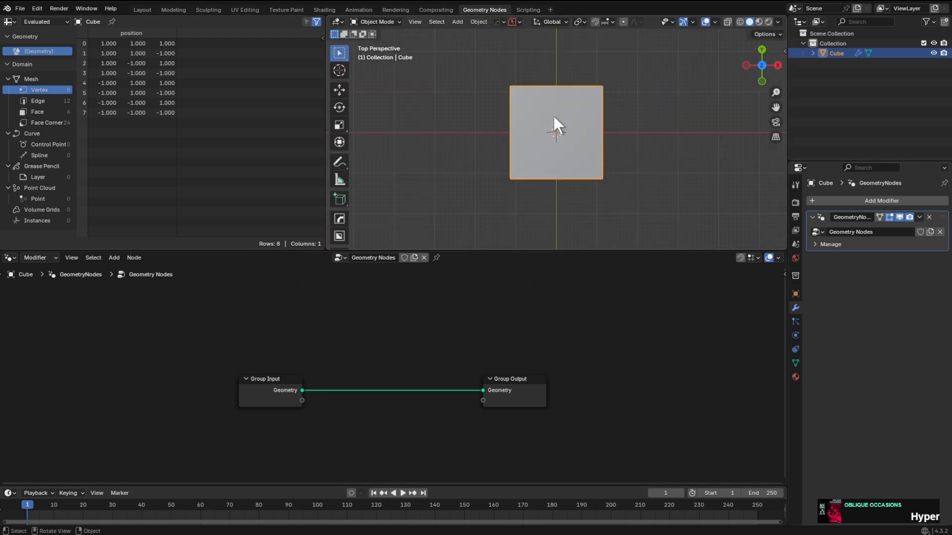
key("KP_5")
middle_click_drag(457, 382, 478, 350)
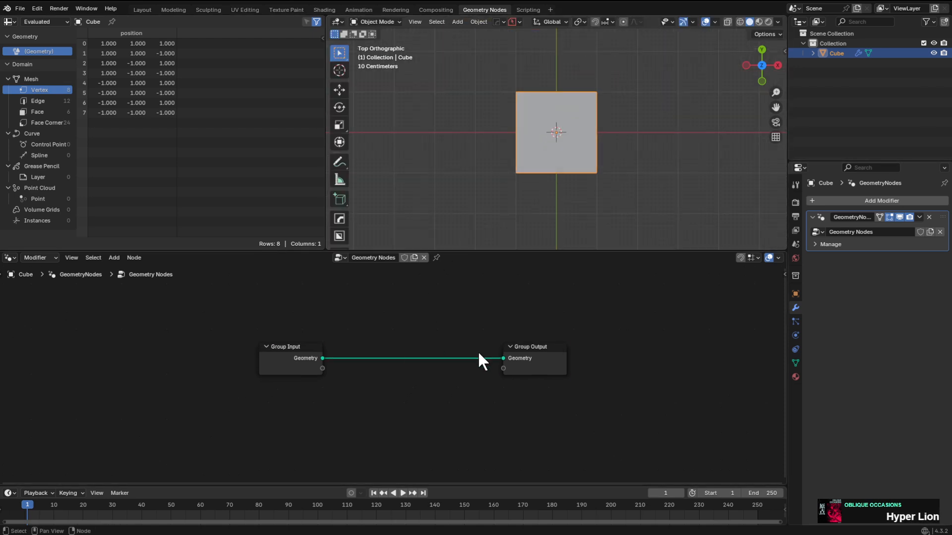
Spread the Group Input and Group Output nodes far apart, and delete the Group Input node.
key("a")
key("s")
left_click(570, 391)
middle_click_drag(349, 358, 487, 315)
middle_click_drag(398, 324, 347, 355)
left_click(301, 354)
left_click_drag(259, 350, 179, 350)
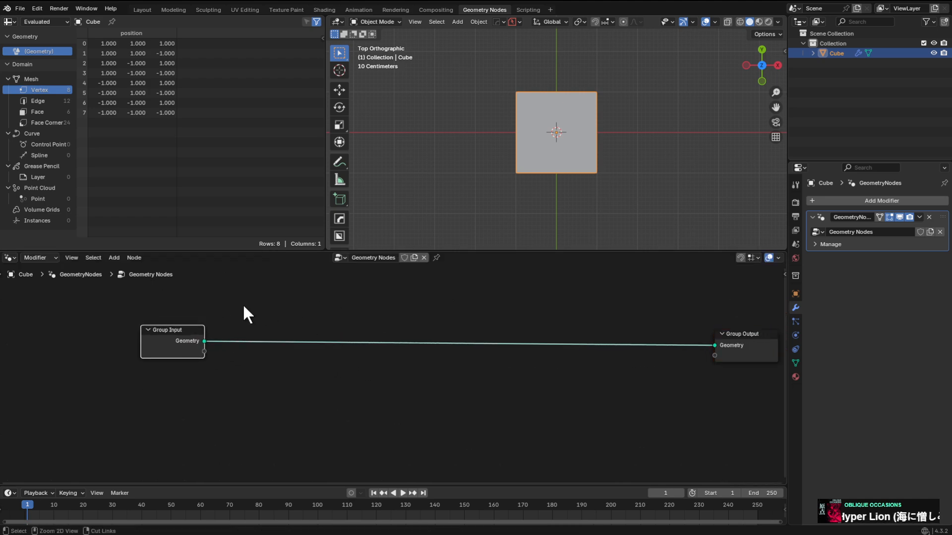
key("x")
Add a Grid node and place it on the far side of the node tree from Group Output.
key("shift+a")
type("grid")
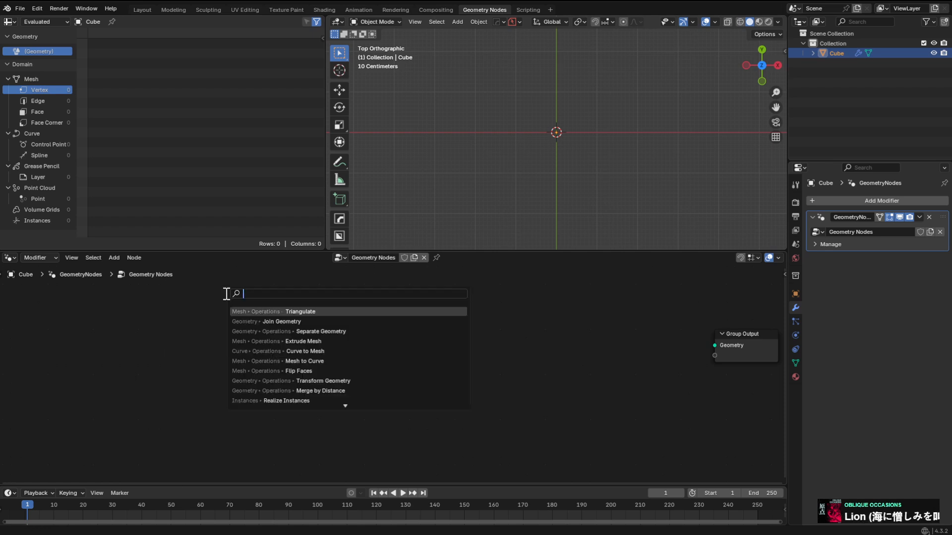
key("Return")
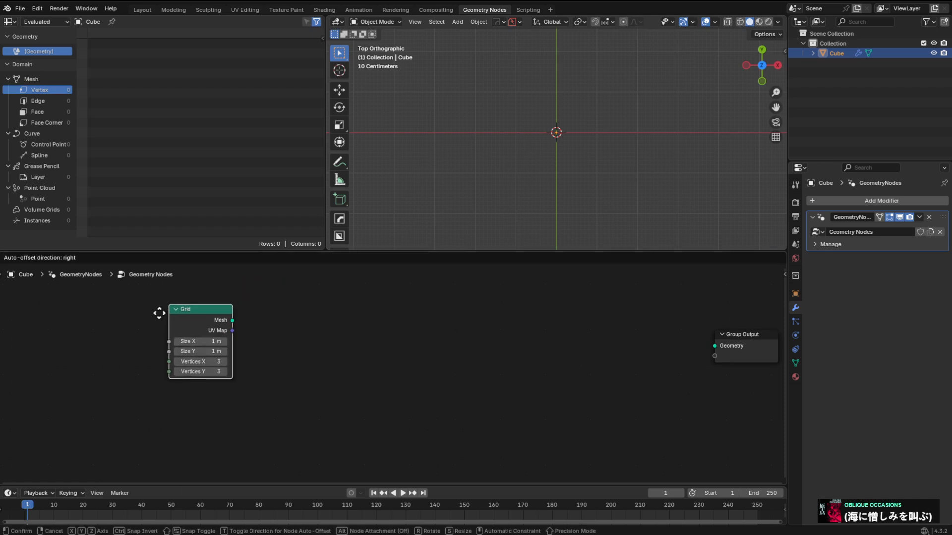
left_click(133, 339)
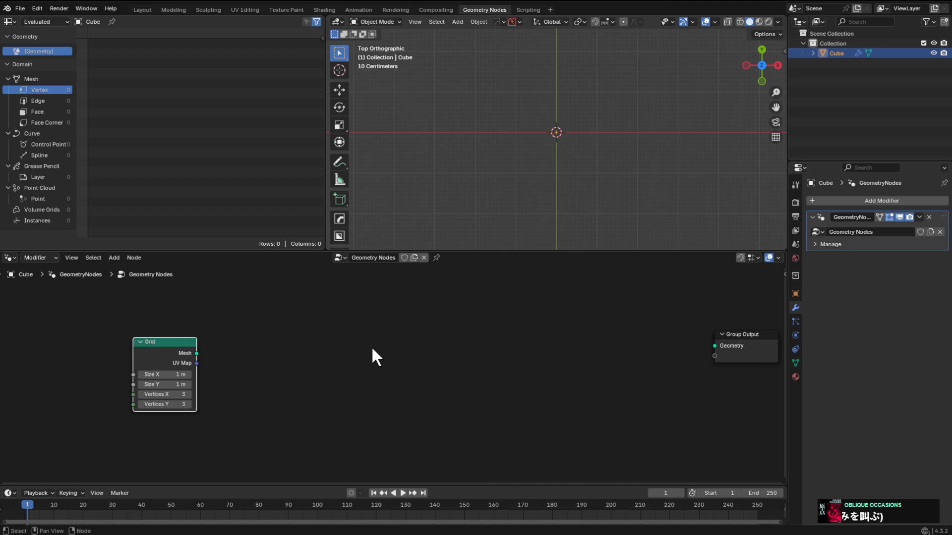
scroll(372, 350, "up", 1)
left_click_drag(148, 346, 143, 345)
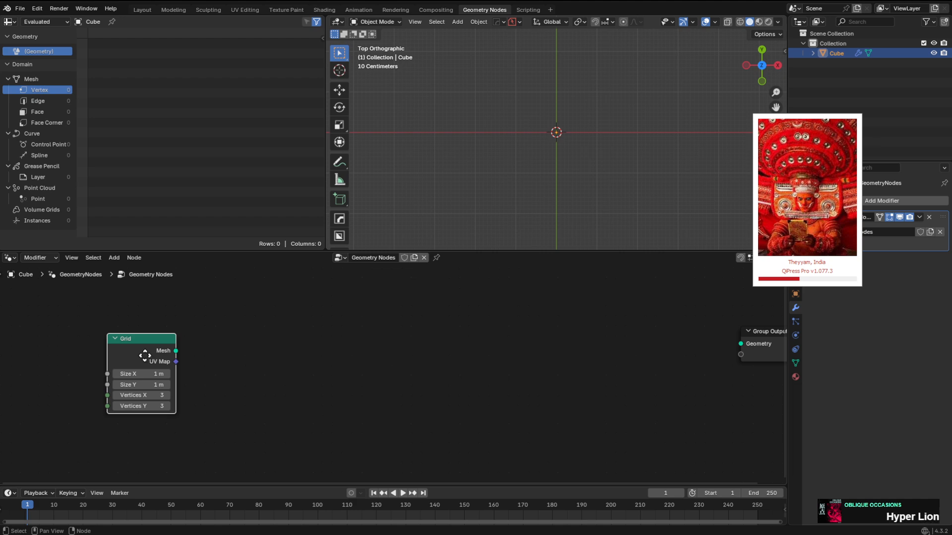
Preview the Grid's mesh through a Viewer node and place the Viewer above and beyond the Grid node.
scroll(148, 353, "up", 3)
scroll(150, 350, "down", 3)
scroll(154, 345, "up", 1)
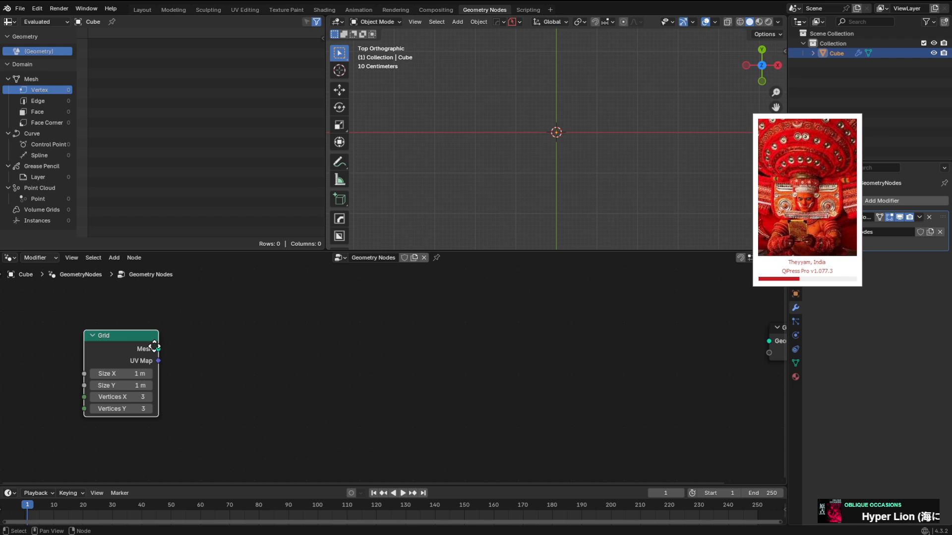
scroll(162, 322, "up", 2)
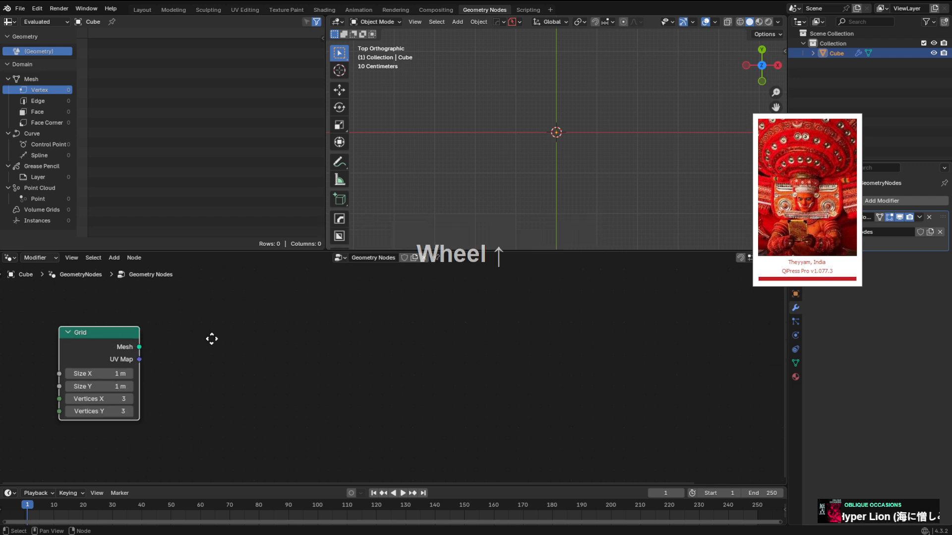
middle_click_drag(210, 338, 329, 362)
scroll(329, 362, "down", 1)
scroll(187, 363, "up", 1)
middle_click_drag(187, 364, 149, 362)
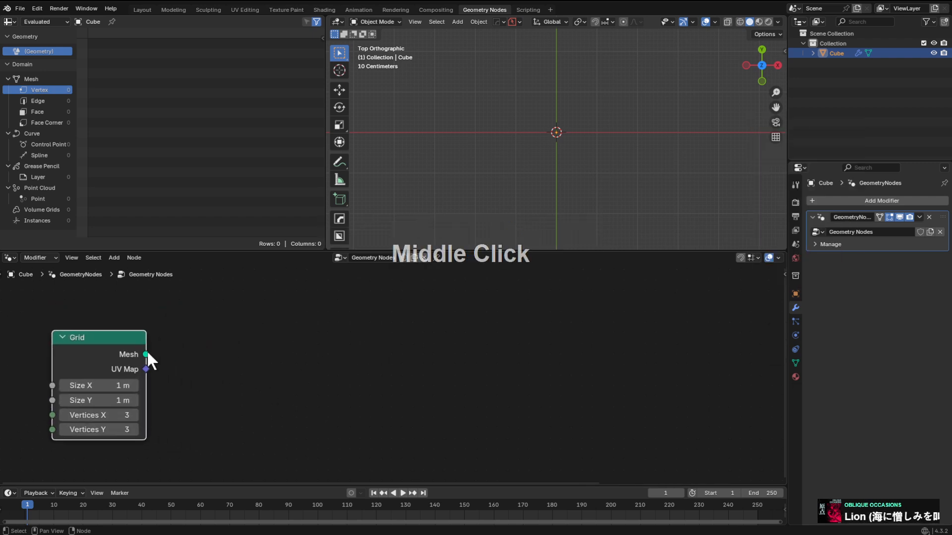
left_click(130, 366, "ctrl+shift")
middle_click_drag(233, 364, 316, 384)
left_click_drag(317, 384, 325, 304)
scroll(553, 123, "up", 5)
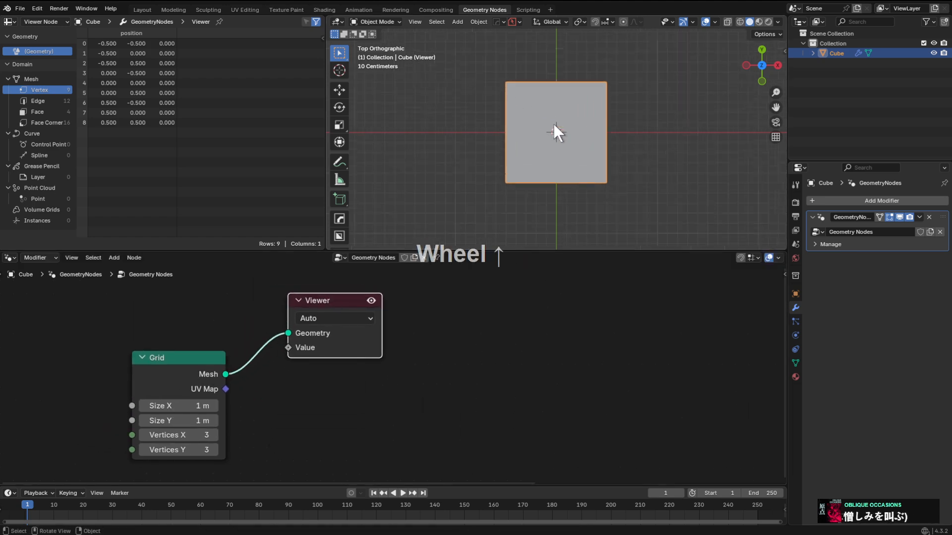
Add an Extrude Mesh node fed by the Grid's Mesh output and place it beside the Grid node.
middle_click_drag(330, 369, 359, 327)
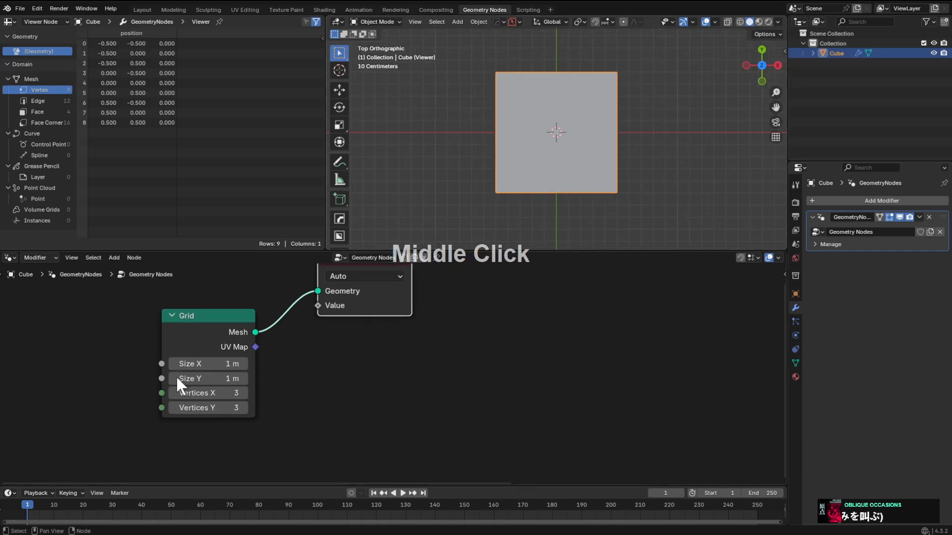
middle_click_drag(318, 371, 286, 373)
middle_click_drag(203, 376, 185, 379)
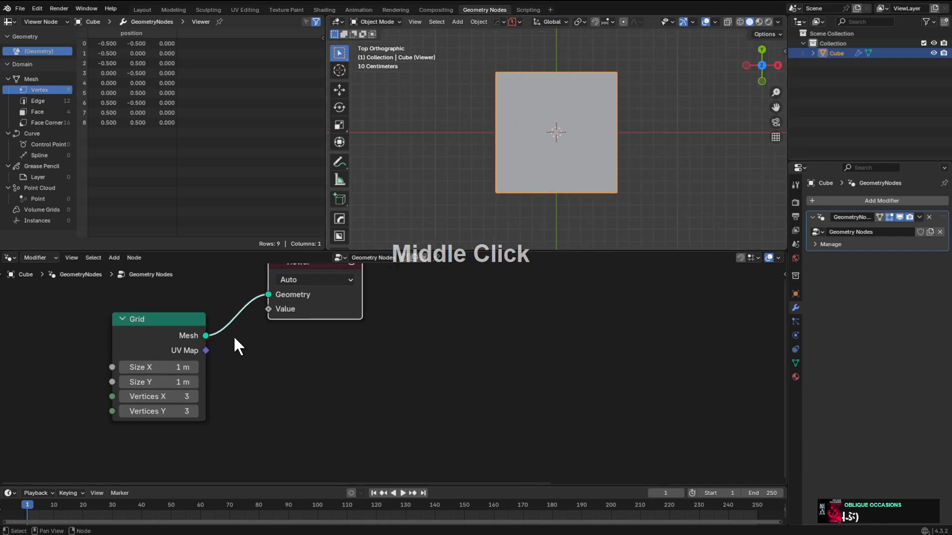
left_click_drag(206, 335, 355, 389)
type("ex")
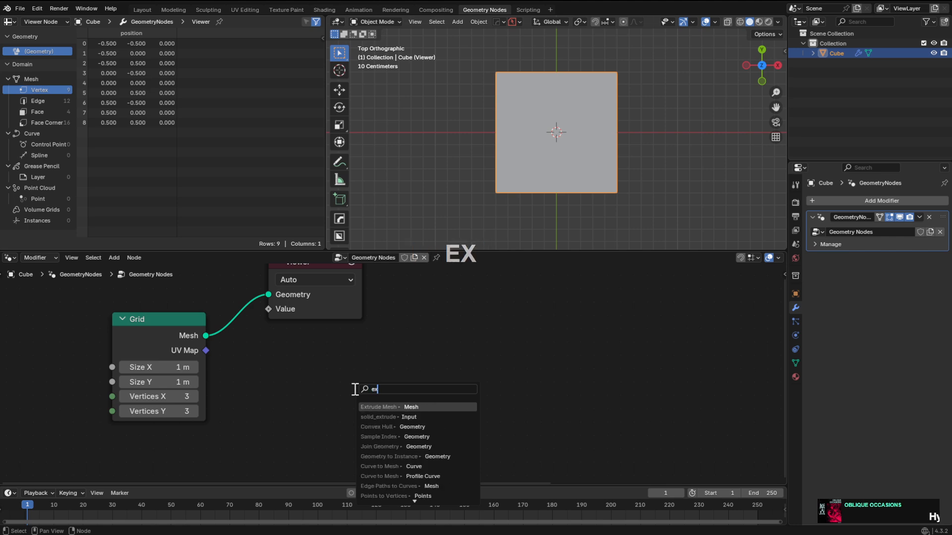
key("Return")
left_click(302, 360)
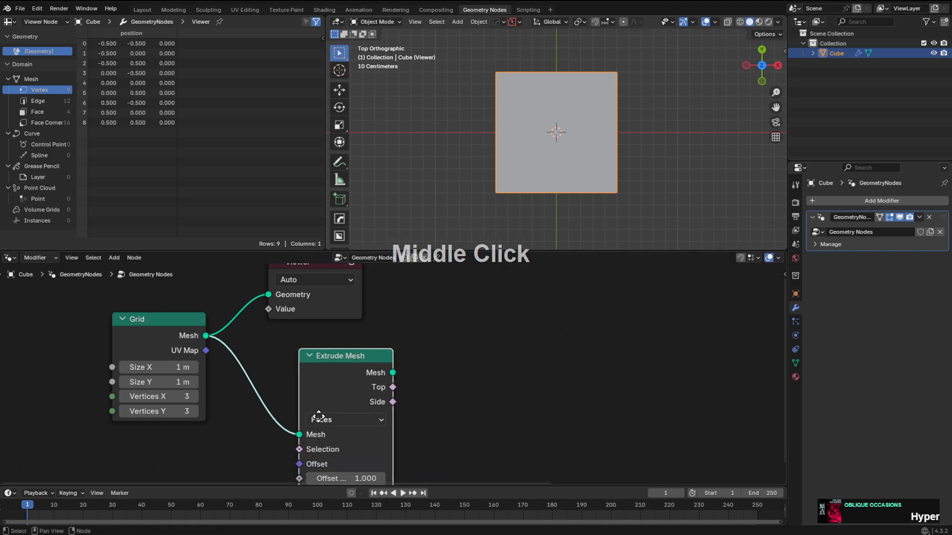
Set the Extrude Mesh node's Offset Scale to 0, keeping Individual enabled.
middle_click_drag(318, 415, 334, 349)
left_click(343, 426)
left_click(343, 427)
left_click(357, 411)
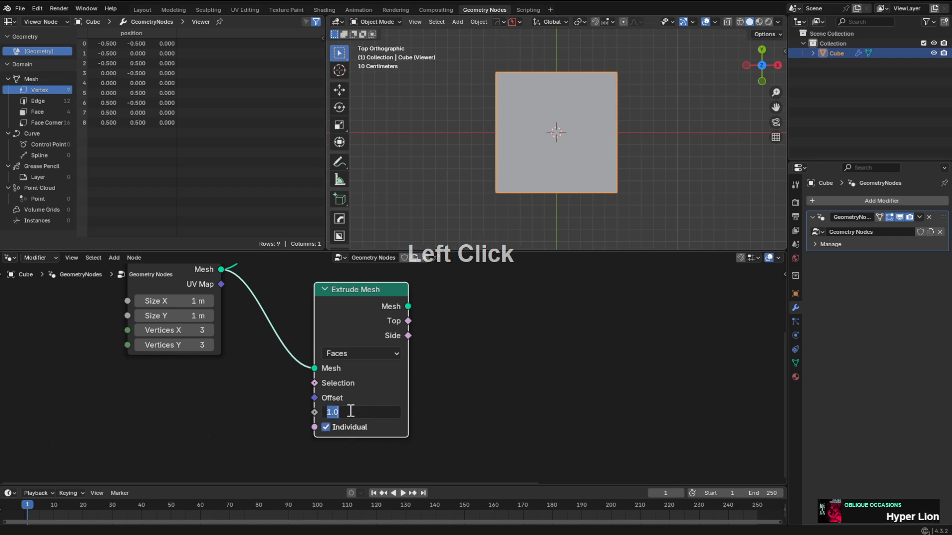
type("0")
key("KP_Enter")
Add a Scale Elements node after Extrude Mesh and link the Top output to its Selection input.
left_click_drag(408, 306, 448, 338)
type("scal")
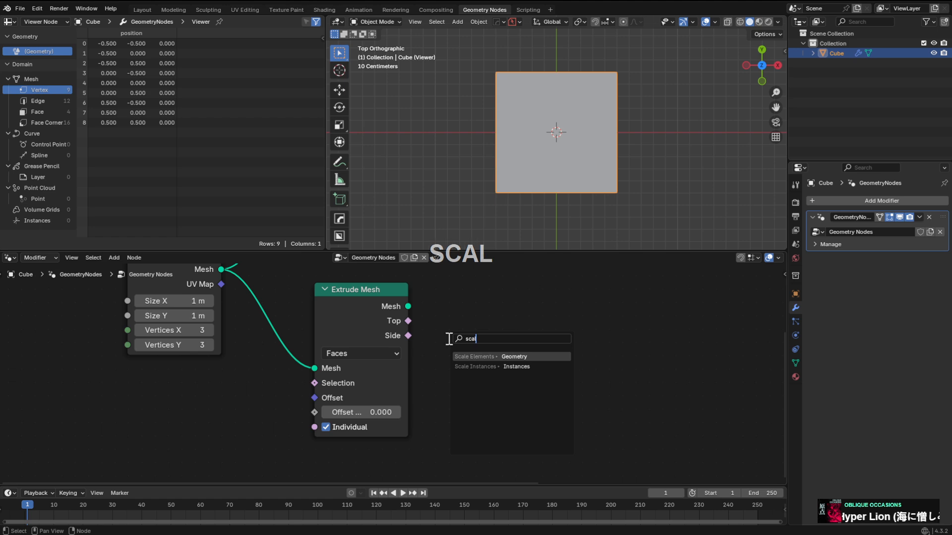
key("Return")
left_click(455, 318)
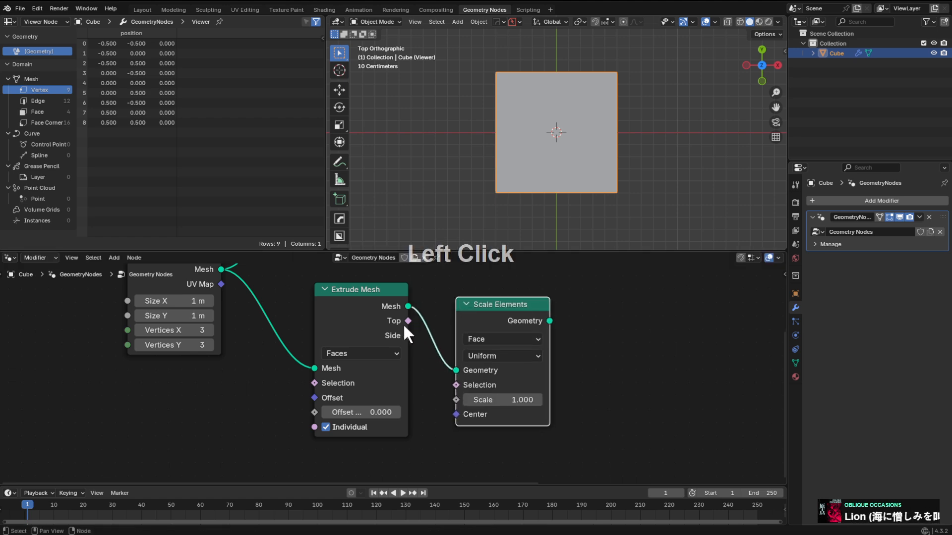
left_click_drag(408, 321, 455, 385)
Preview the Scale Elements result in the Viewer and turn on the viewport's Wireframe overlay.
left_click(506, 312, "ctrl+shift")
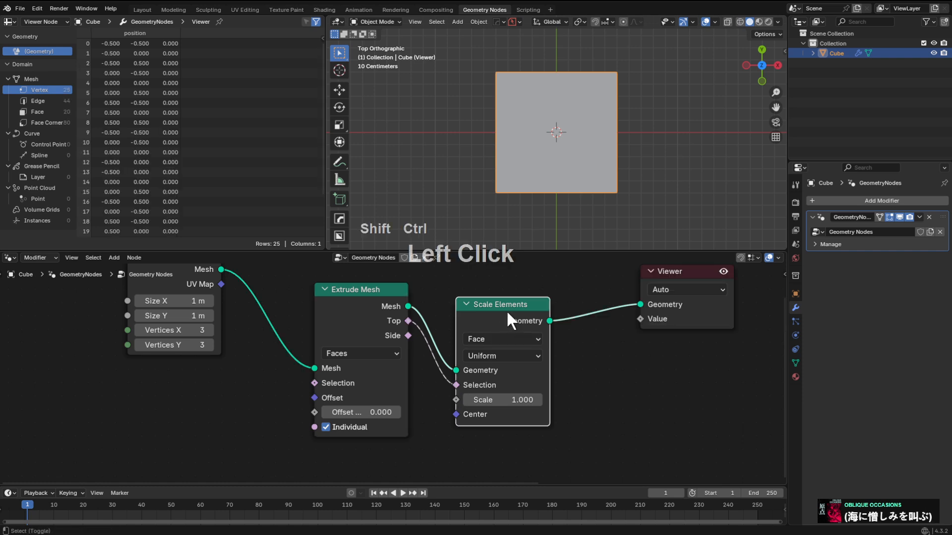
key("alt+v")
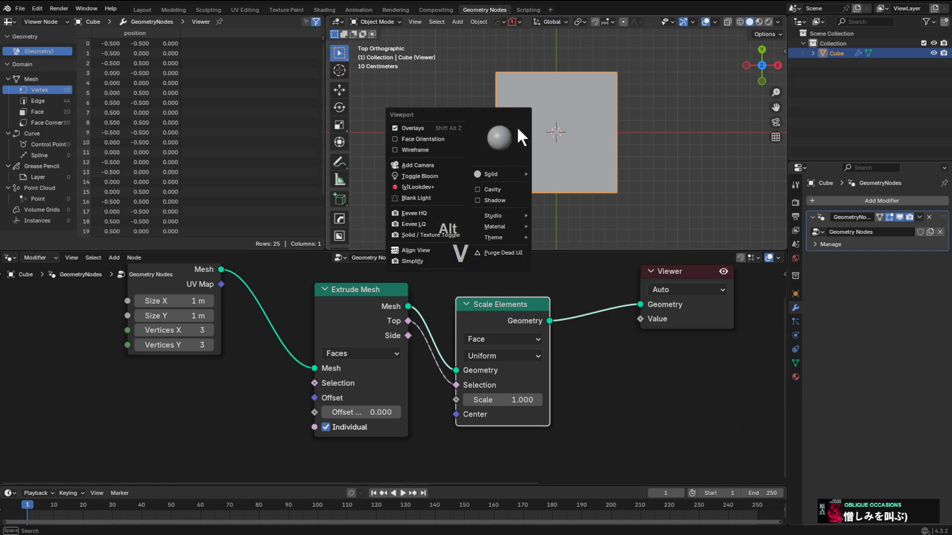
left_click(447, 150)
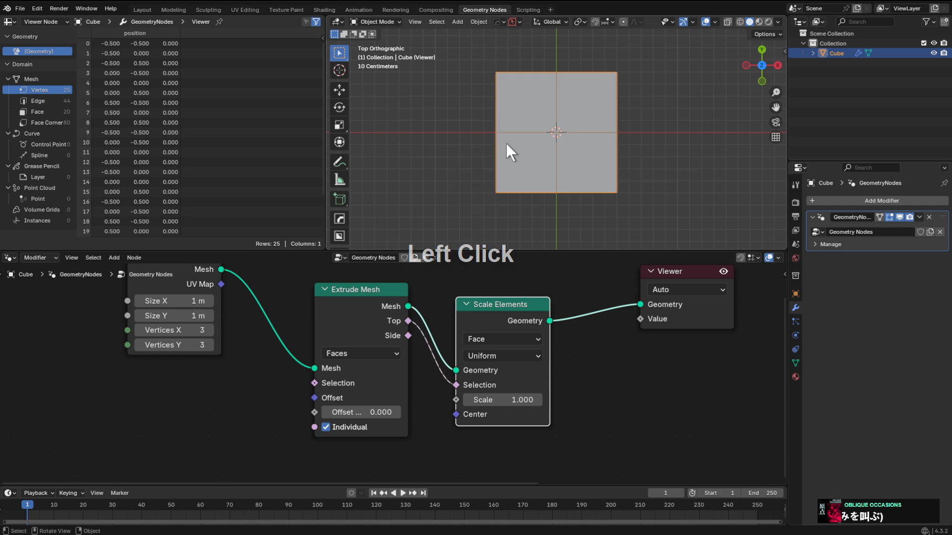
scroll(546, 114, "up", 3)
scroll(545, 84, "down", 3)
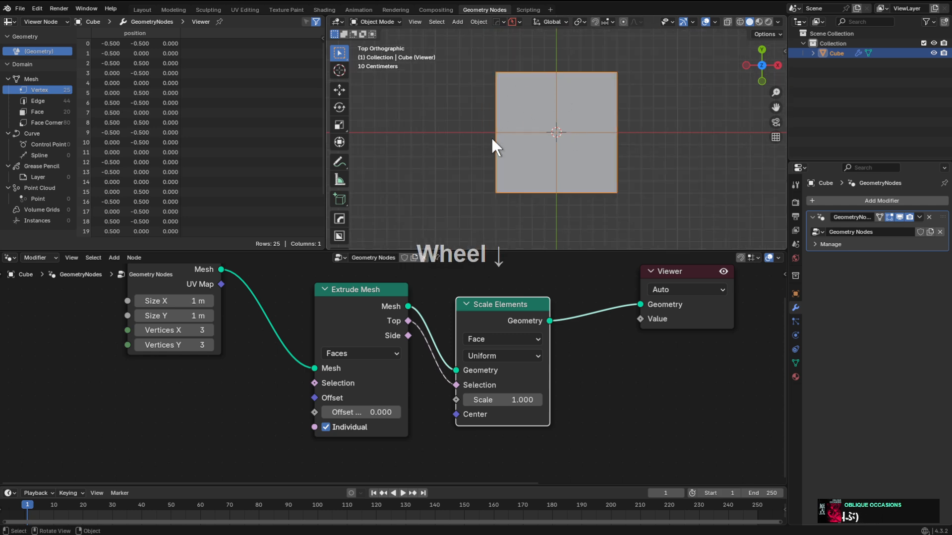
Set the Grid node's Vertices X and Vertices Y to 2.
middle_click_drag(158, 330, 258, 340)
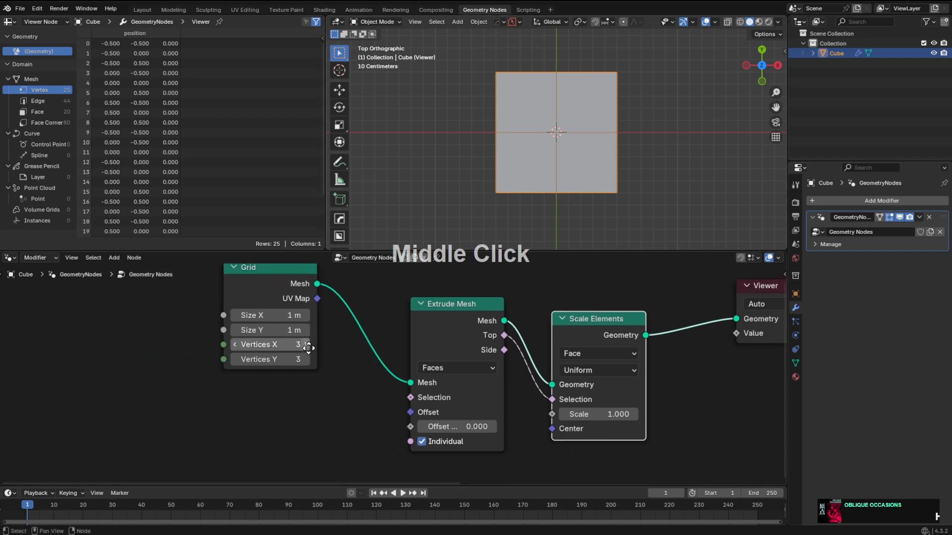
scroll(218, 325, "up", 1)
left_click(230, 342)
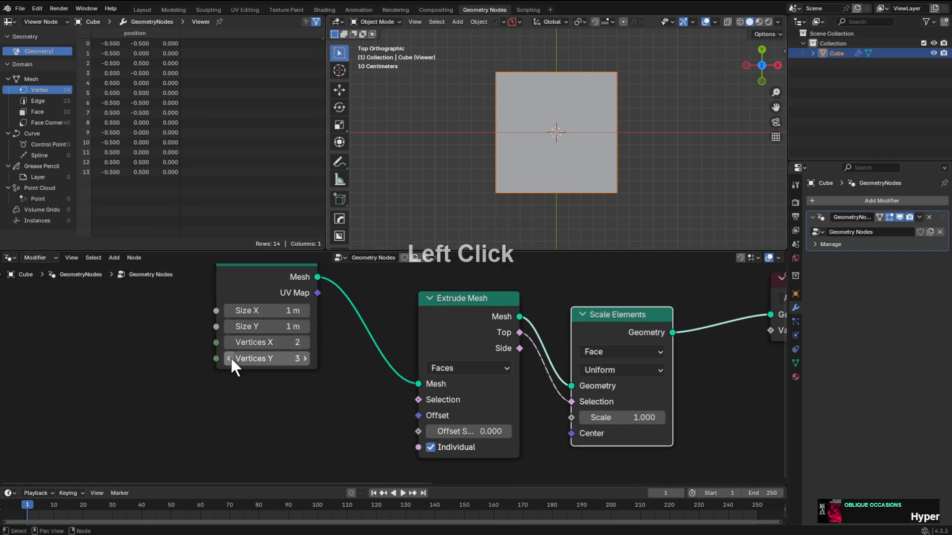
left_click(231, 357)
middle_click_drag(355, 340, 355, 366)
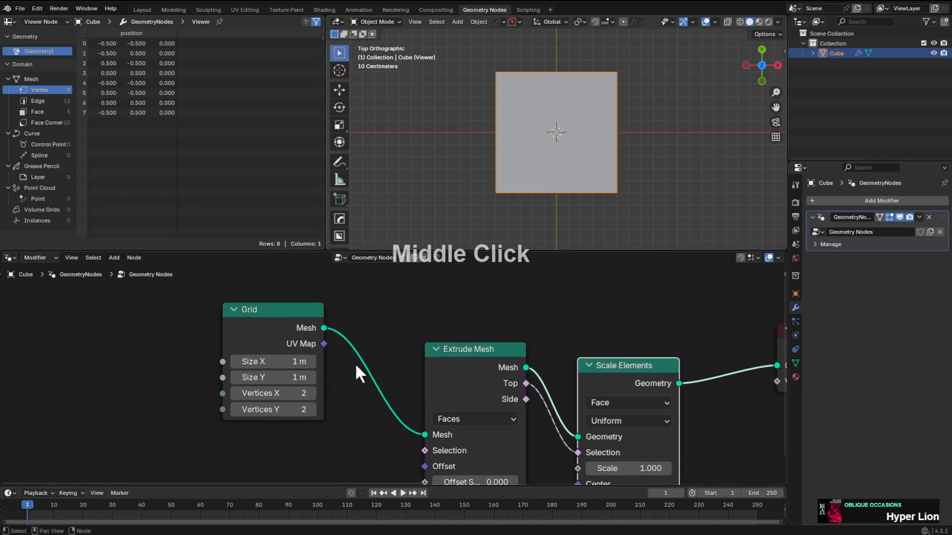
Set the Scale Elements node's Scale to 0.820 to inset the face.
scroll(486, 334, "up", 2)
middle_click_drag(486, 334, 500, 353)
mouse_move(516, 391)
left_mouse_down("shift")
mouse_move(488, 392)
mouse_move(518, 391)
mouse_move(510, 391)
left_mouse_up("shift")
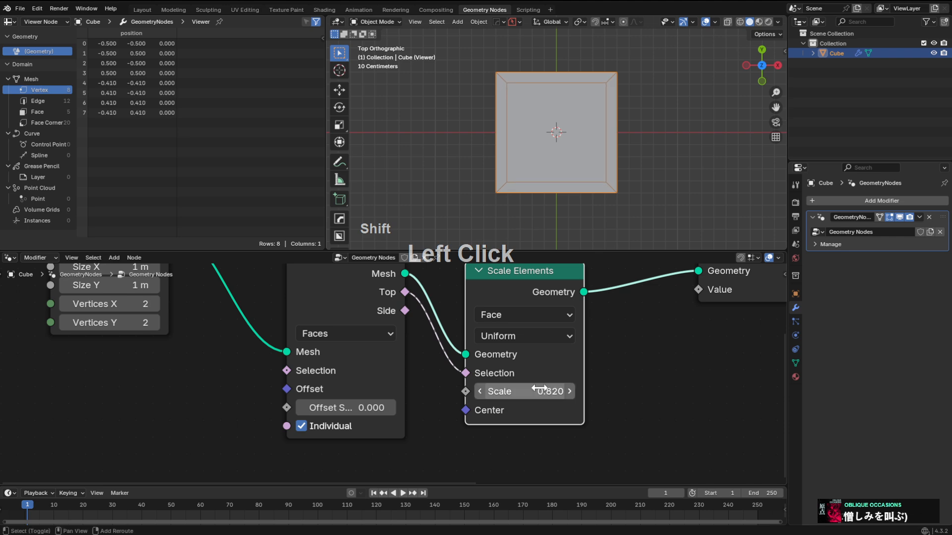
Align the Scale Elements node beside Extrude Mesh and move the Viewer farther away to leave room for more nodes.
middle_click_drag(629, 337, 500, 365)
scroll(499, 364, "down", 1)
left_click_drag(391, 322, 368, 306)
middle_click_drag(428, 312, 349, 342)
scroll(357, 341, "down", 1)
left_click_drag(503, 309, 694, 327)
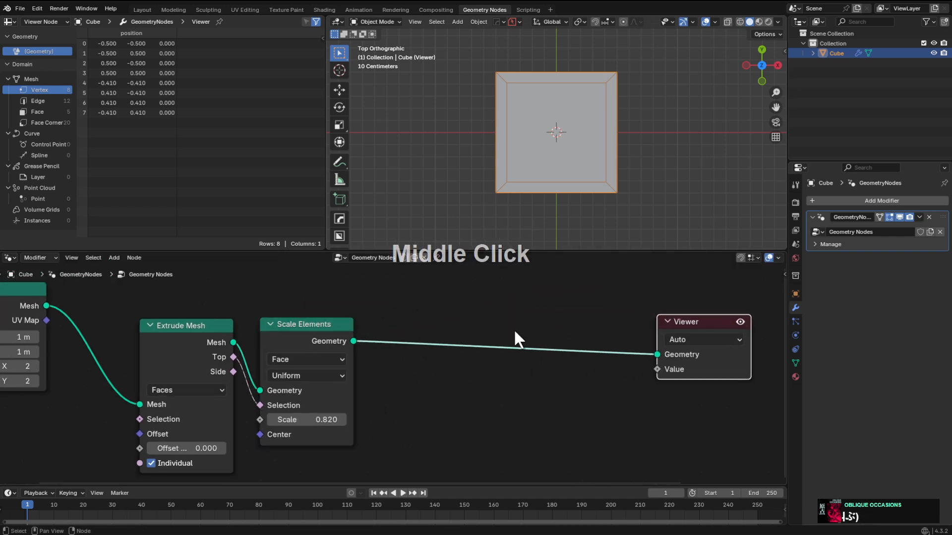
middle_click_drag(514, 330, 556, 352)
scroll(421, 331, "up", 1)
left_click(385, 331)
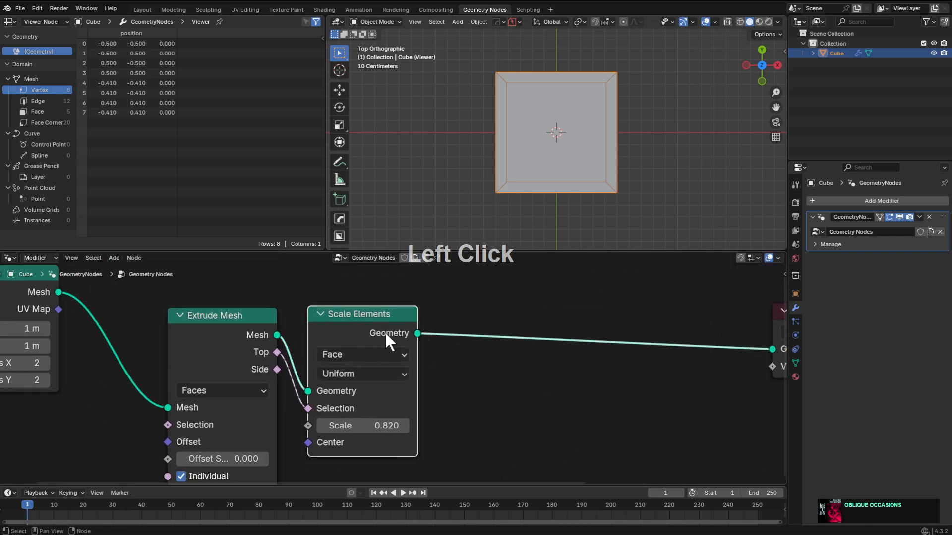
key("shift+a")
left_click(451, 315)
type("s")
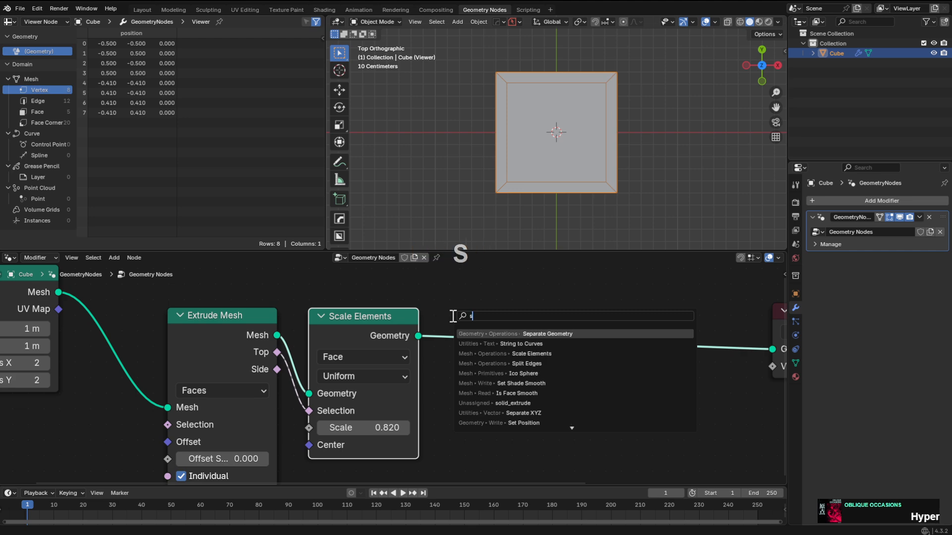
type("plit")
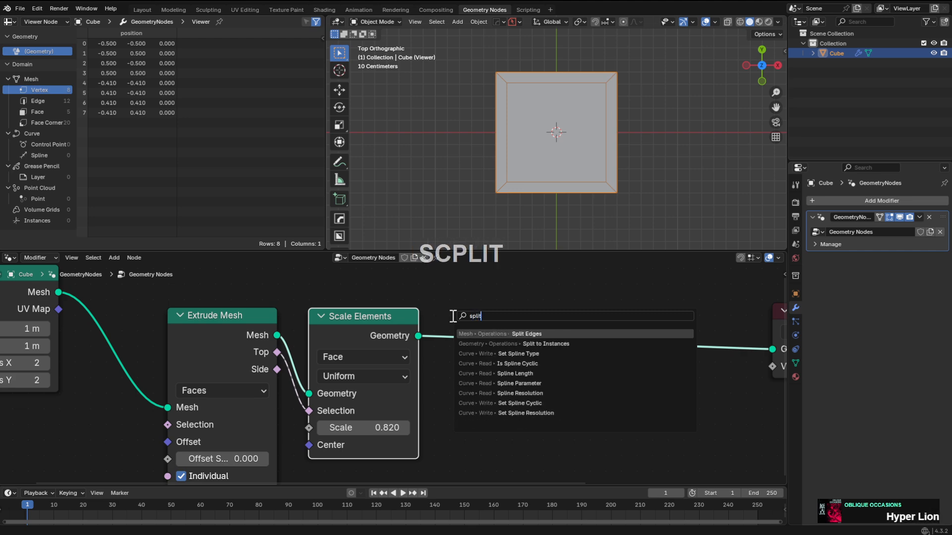
key("BackSpace")
key("BackSpace")
key("BackSpace")
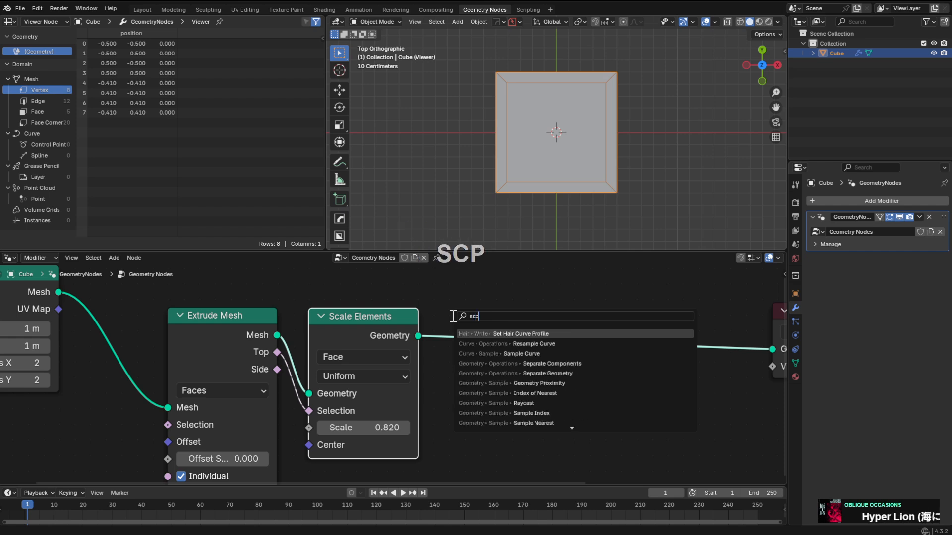
type("lit")
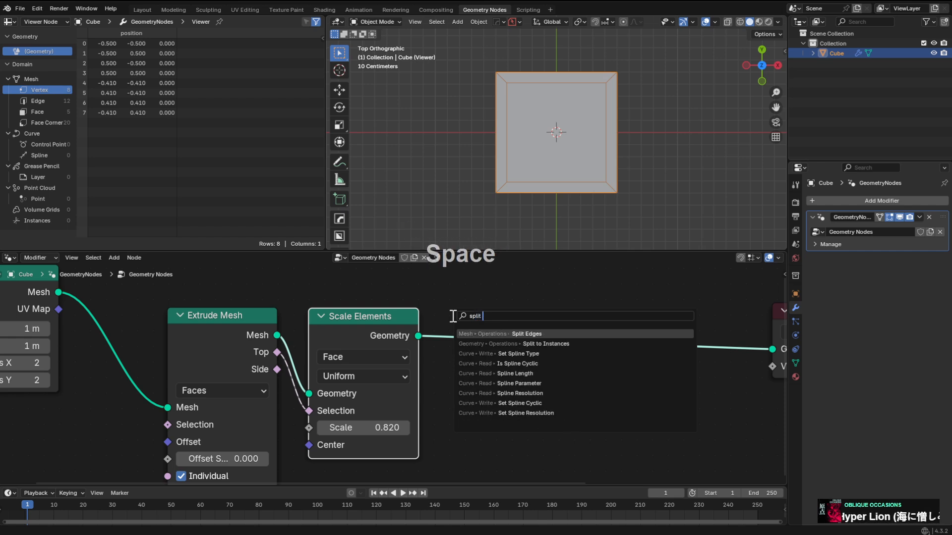
key("Down")
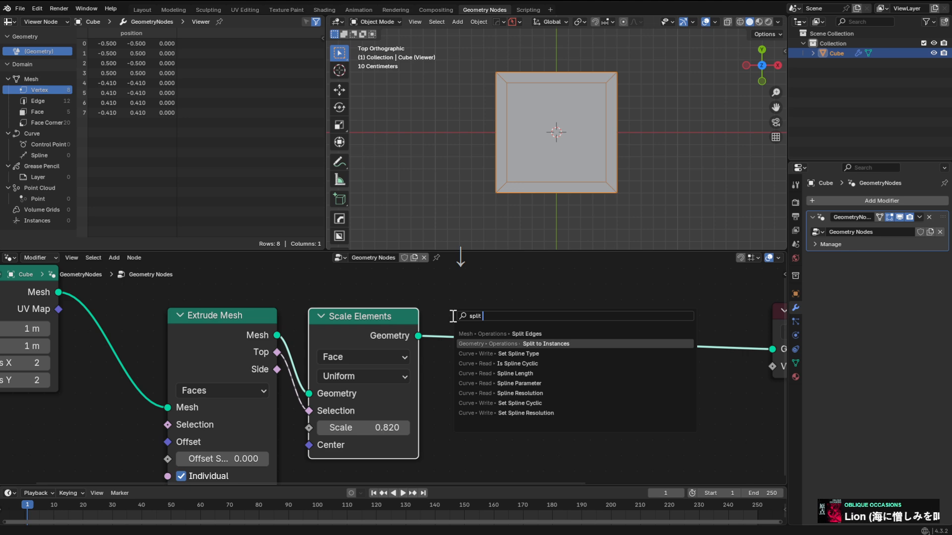
Insert a Separate Geometry node between the Scale Elements node and the Viewer.
middle_click_drag(408, 320, 407, 382)
left_click_drag(411, 380, 452, 353)
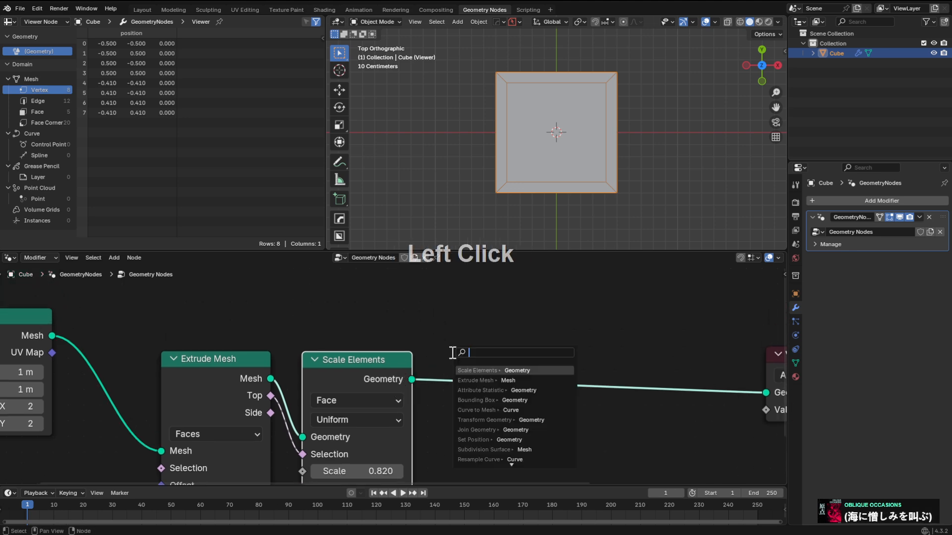
type("sepa")
key("Return")
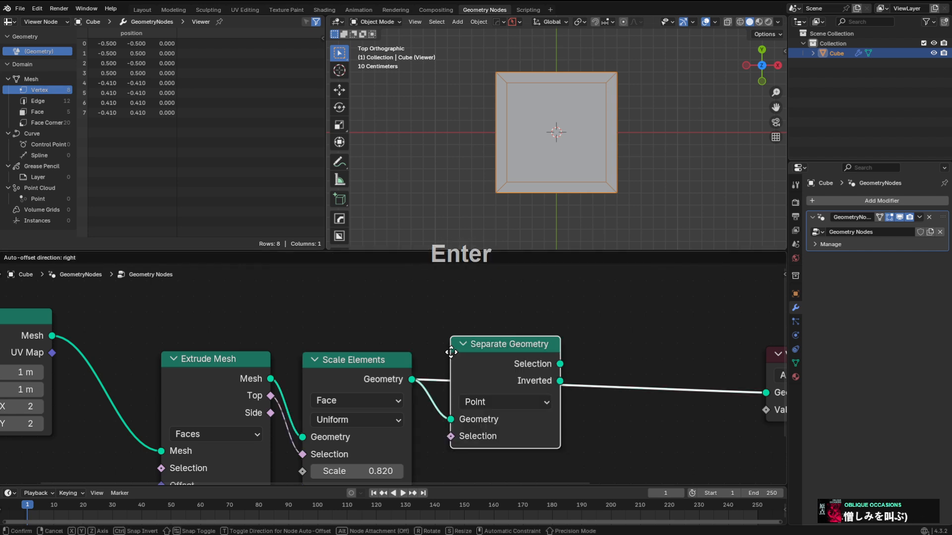
left_click(452, 352)
key("g")
left_click(530, 391)
Set Separate Geometry's domain to Face and link Extrude Mesh's Top output to its Selection input.
left_click(530, 389)
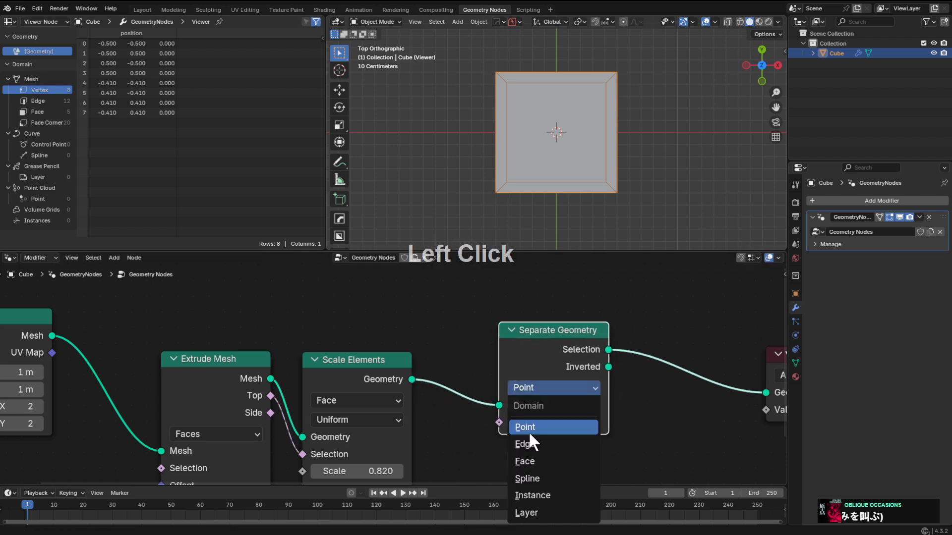
left_click(529, 460)
left_click_drag(270, 396, 499, 422)
Preview Separate Geometry's Selection output in the Viewer and move the Viewer farther away to make room.
left_click_drag(546, 333, 500, 338)
left_click(502, 339, "ctrl+shift")
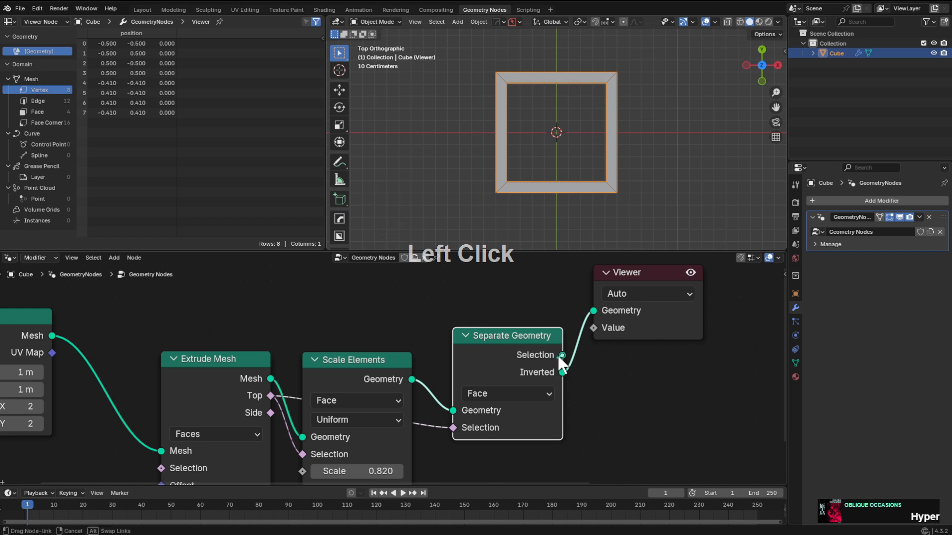
left_click_drag(559, 355, 591, 311)
middle_click_drag(583, 346, 463, 382)
left_click_drag(522, 313, 683, 324)
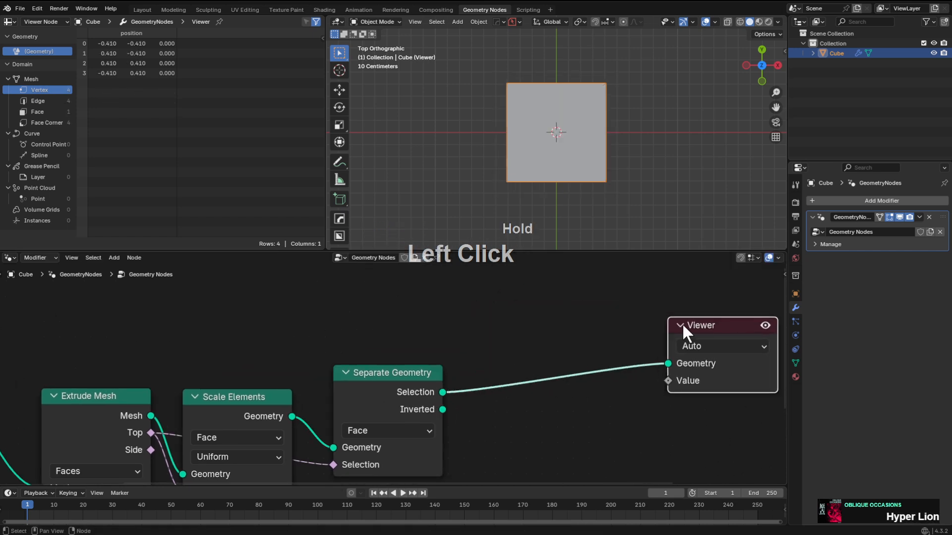
middle_click_drag(476, 348, 475, 348)
Duplicate the Scale Elements node onto the link after Separate Geometry and set the copy's Scale to 0.750.
key("shift+a")
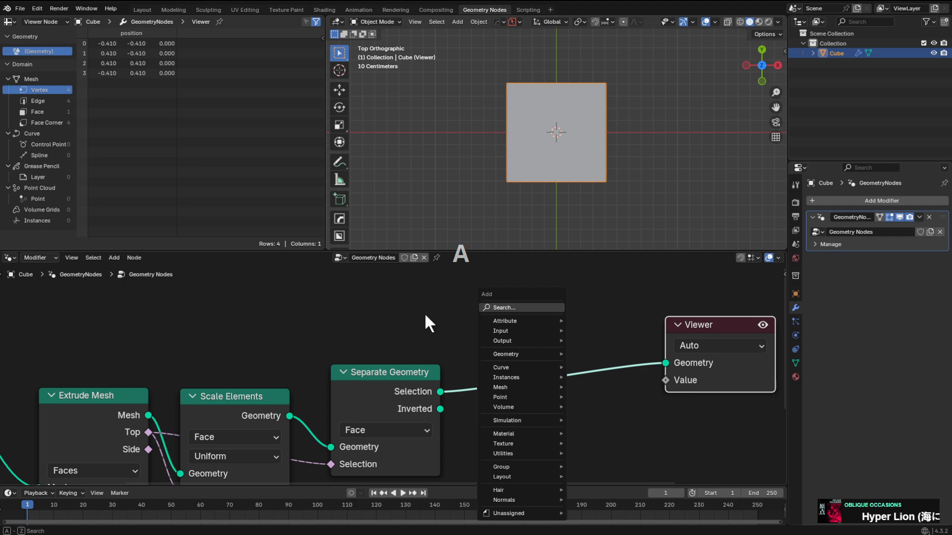
left_click(237, 417)
key("shift+d")
left_click(693, 287)
scroll(543, 355, "up", 1)
middle_click_drag(544, 361, 531, 338)
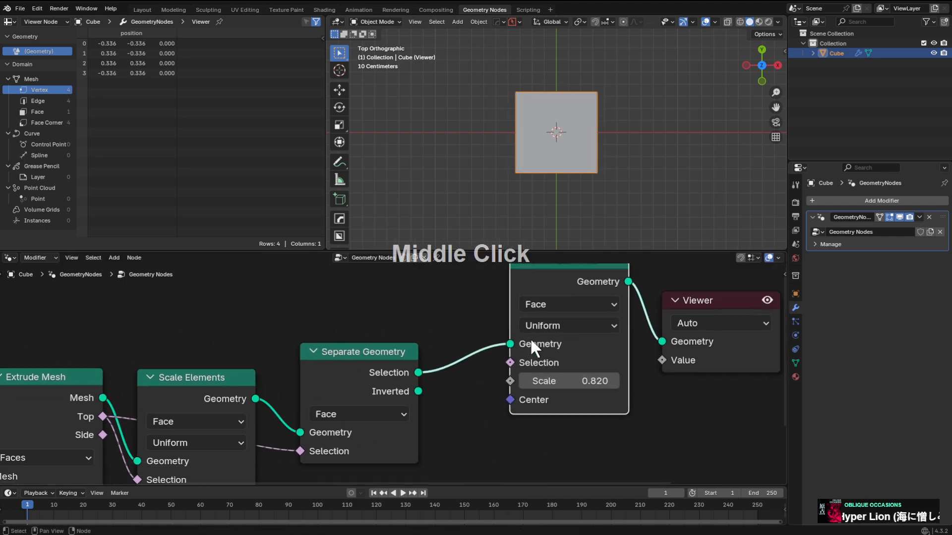
left_click_drag(550, 382, 584, 380, "shift")
middle_click_drag(584, 380, 446, 393)
scroll(446, 393, "down", 3)
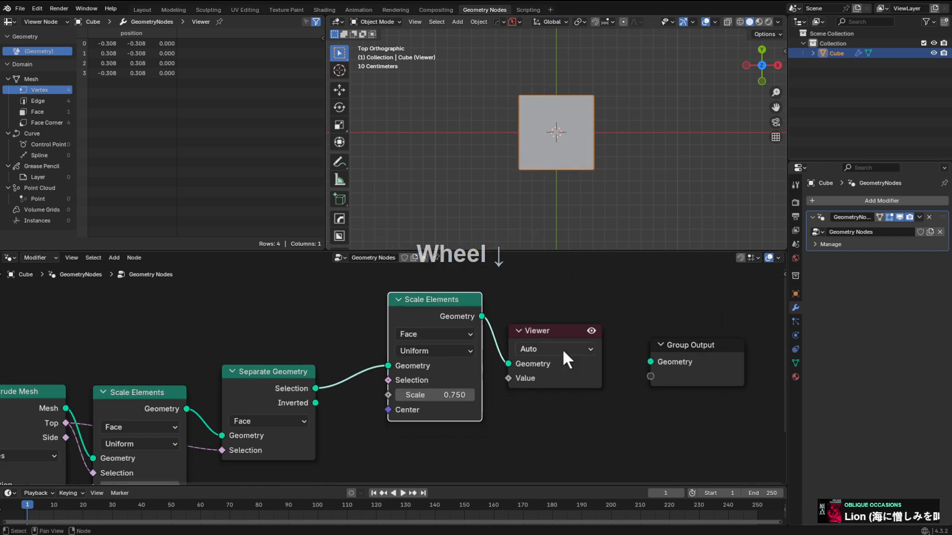
Insert a Join Geometry node before the Viewer and link Separate Geometry's Inverted output into it.
left_click_drag(563, 332, 721, 281)
middle_click_drag(579, 297, 468, 331)
key("shift+a")
left_click(433, 318)
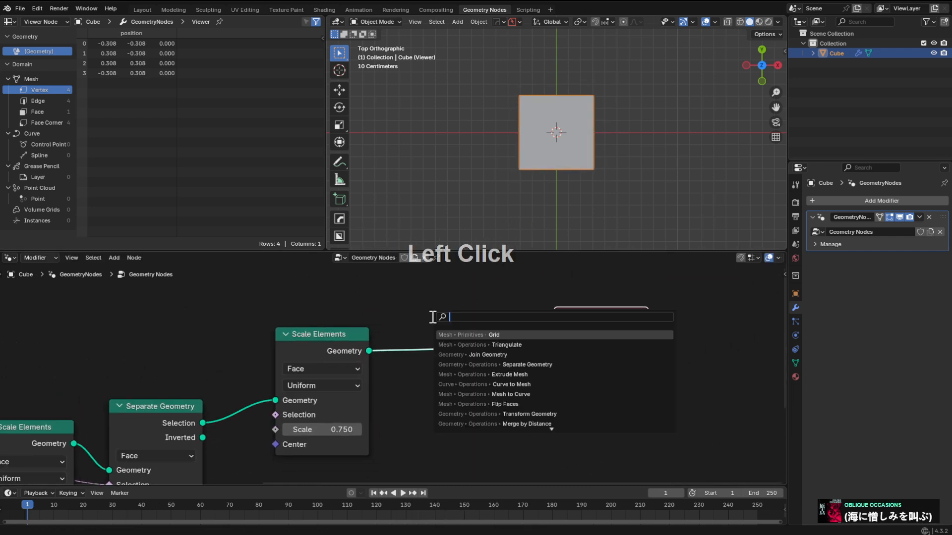
type("joi")
key("Return")
left_click(430, 314)
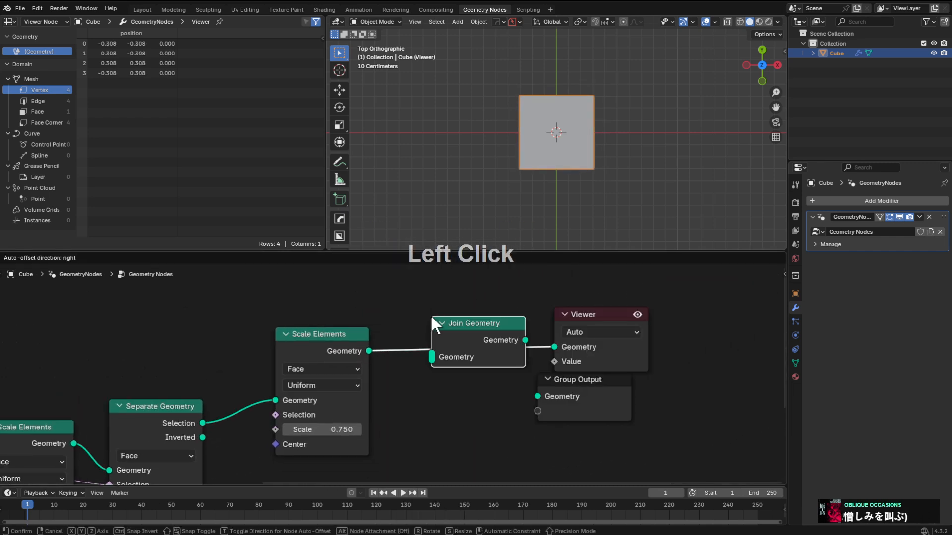
left_click_drag(202, 437, 433, 356)
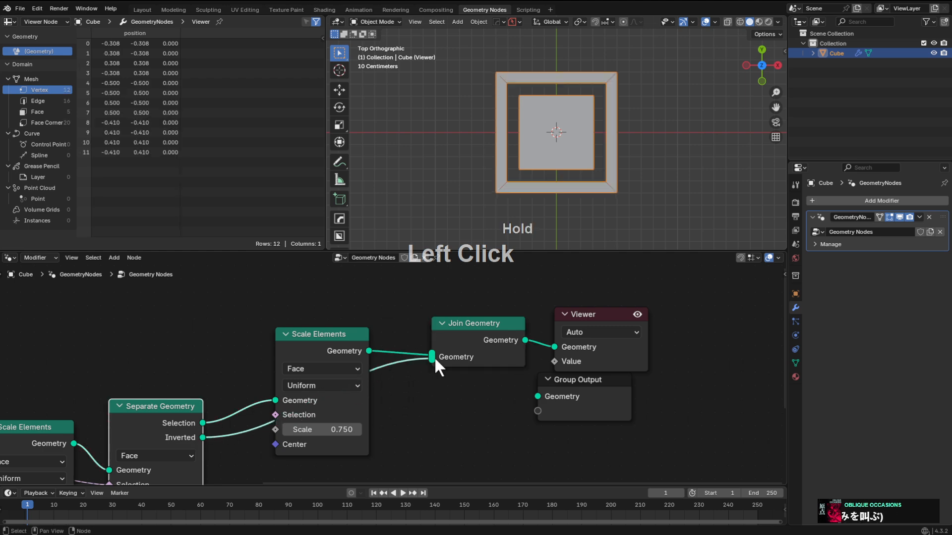
Set the second Scale Elements node's Scale to 0.870 and move the node below the Inverted link.
left_click_drag(323, 429, 342, 429, "shift")
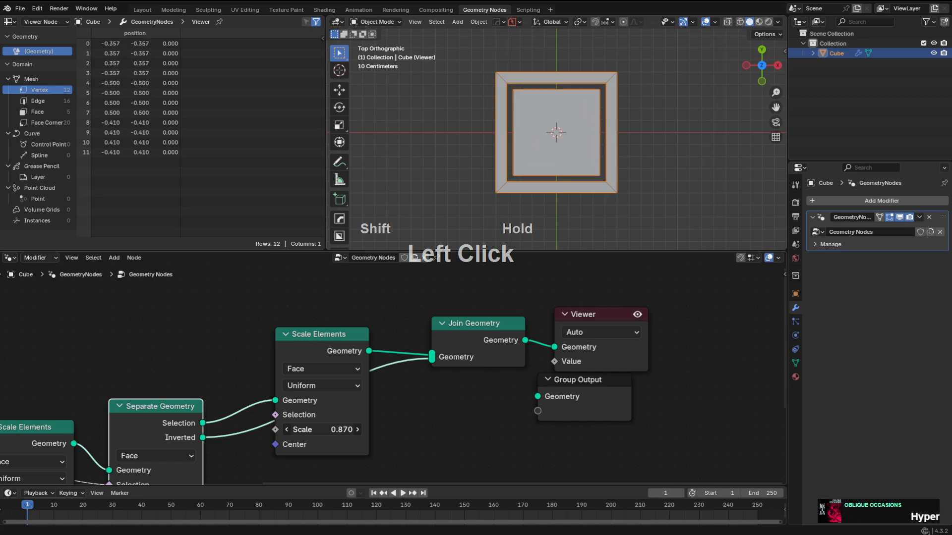
middle_click_drag(515, 384, 393, 343)
scroll(393, 343, "down", 3)
scroll(271, 331, "up", 1)
middle_click_drag(270, 331, 358, 297)
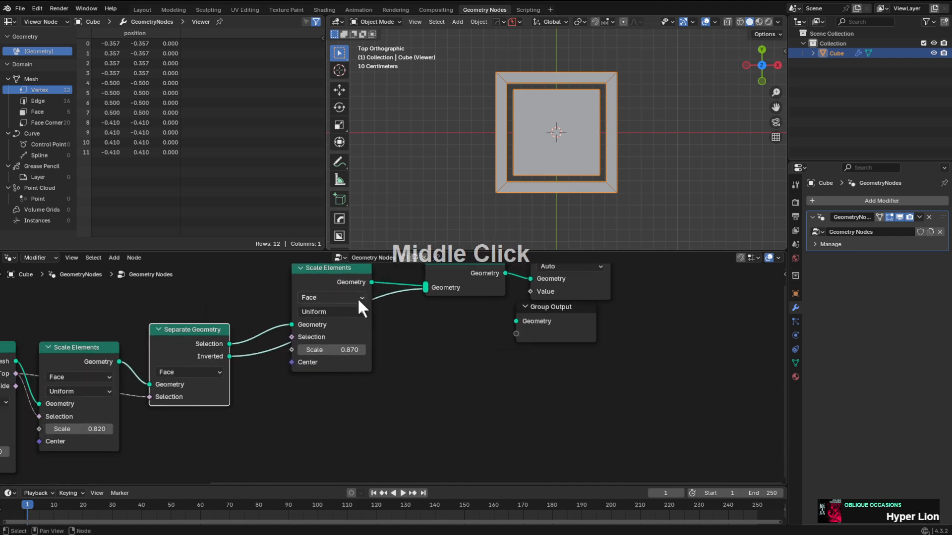
left_click_drag(320, 287, 317, 424)
scroll(474, 370, "down", 2)
scroll(422, 373, "up", 1)
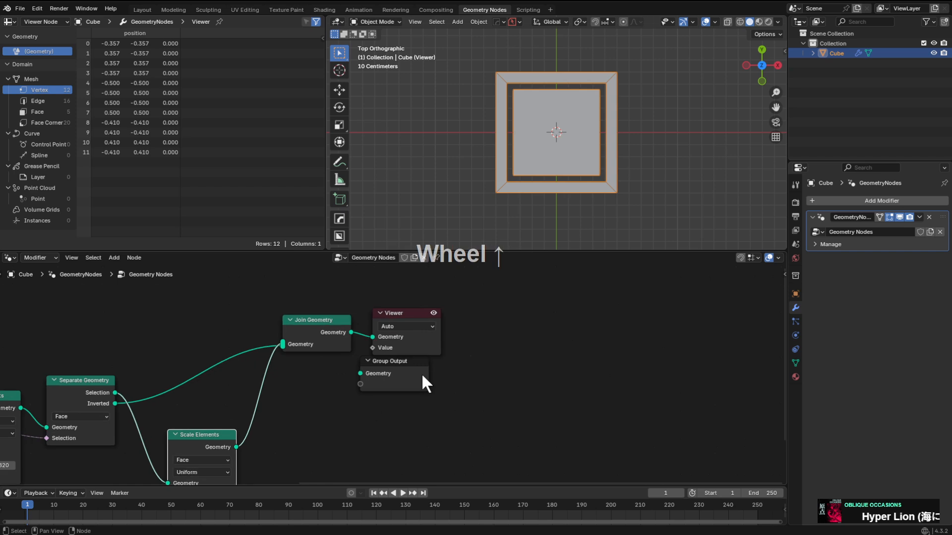
Move the Viewer and Group Output nodes far from Join Geometry, placing Group Output beneath the Viewer.
left_click_drag(421, 373, 680, 347)
left_click_drag(421, 316, 778, 324)
key("g")
left_click(672, 348)
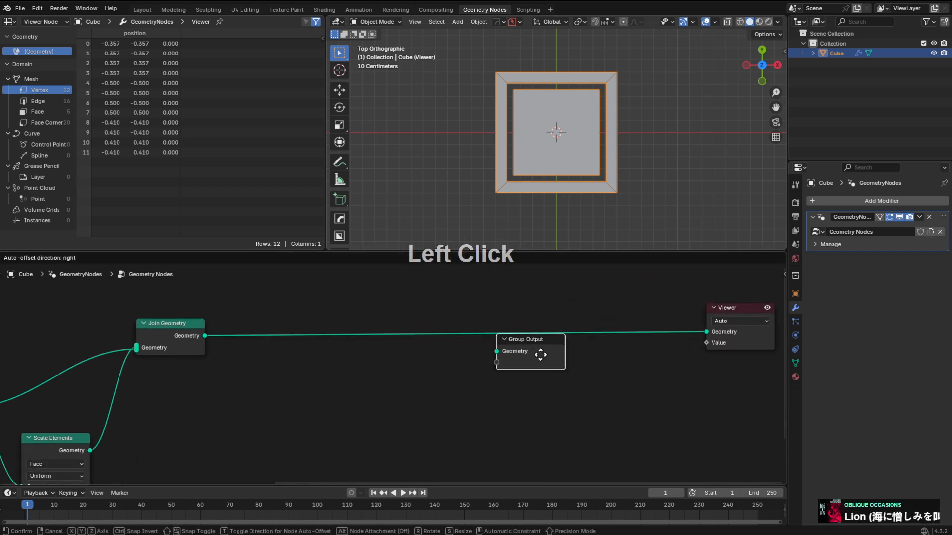
left_click_drag(542, 355, 738, 380)
left_click(744, 305)
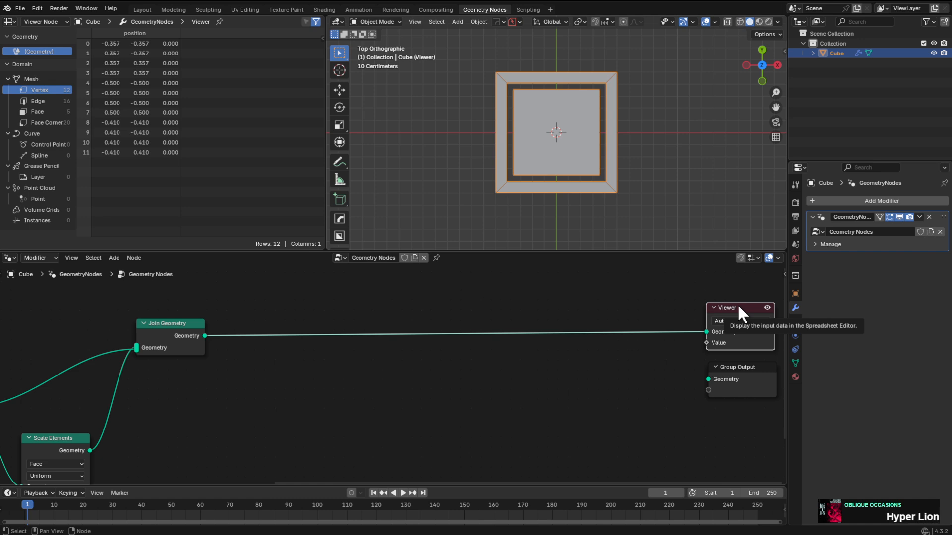
Move Join Geometry out near the Viewer with its Inverted link first, and shift the second Scale Elements node lower.
middle_click_drag(281, 364, 353, 313)
left_click_drag(314, 293, 635, 303)
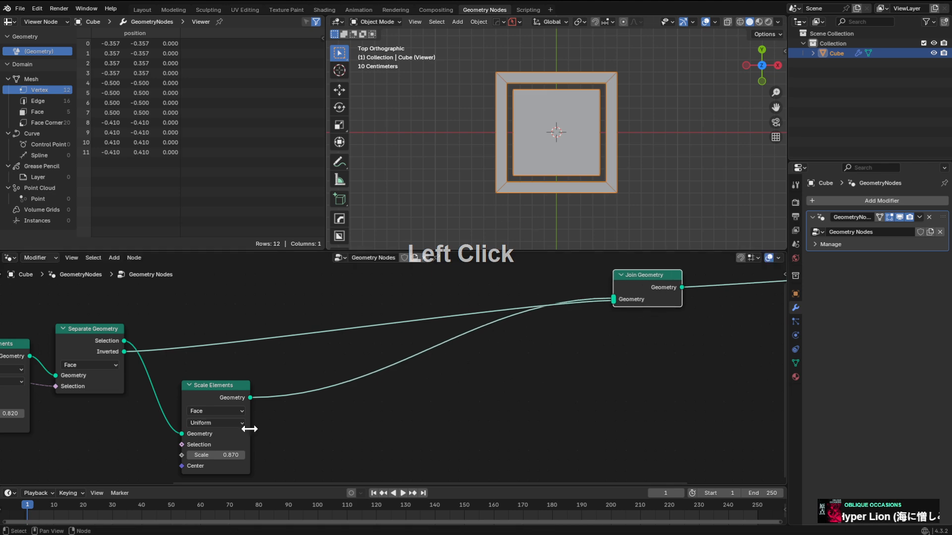
middle_click_drag(259, 427, 319, 394)
middle_click_drag(665, 271, 605, 321)
mouse_move(614, 319)
left_mouse_down()
mouse_move(608, 311)
mouse_move(612, 321)
left_mouse_up()
left_click_drag(608, 320, 647, 331)
scroll(533, 318, "down", 2)
middle_click_drag(499, 376, 522, 312)
middle_click_drag(571, 333, 574, 329)
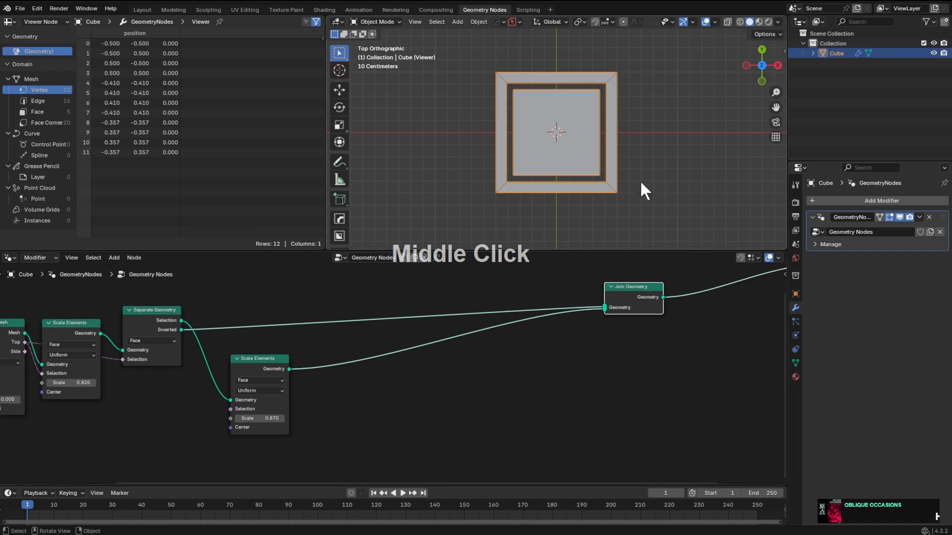
left_click_drag(258, 370, 243, 398)
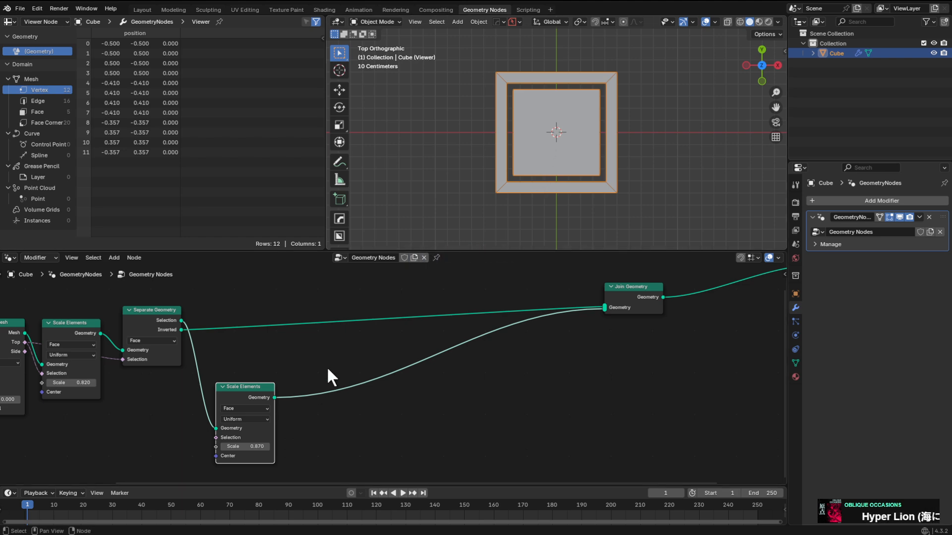
Insert a Subdivide Mesh node after the second Scale Elements node and preview its output in the Viewer.
key("shift+a")
left_click(285, 314)
type("subdi")
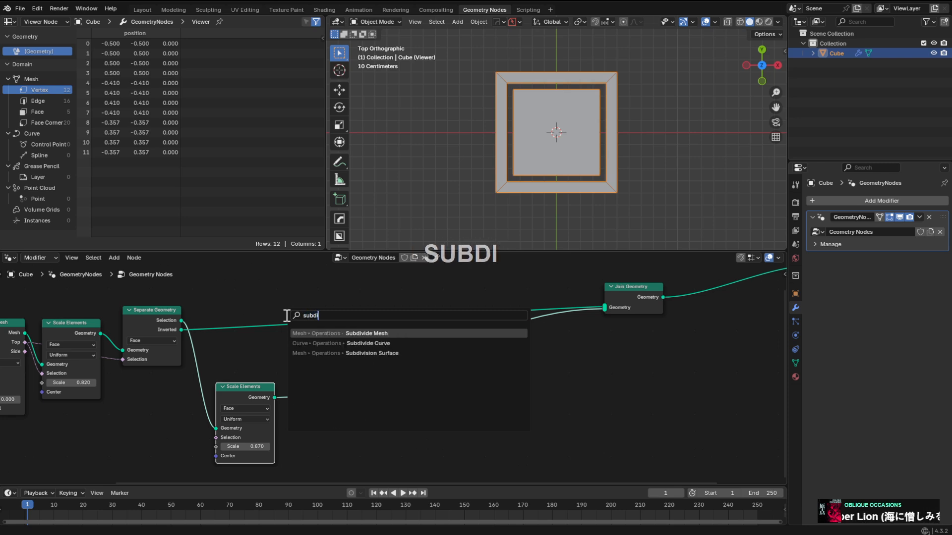
key("Return")
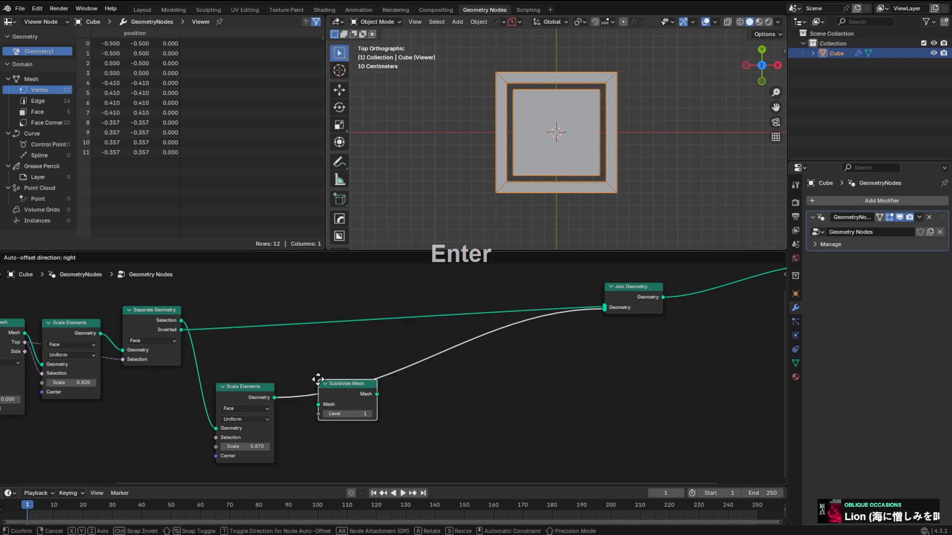
left_click(330, 385)
left_click_drag(330, 385, 322, 385)
left_click(340, 385, "ctrl+shift")
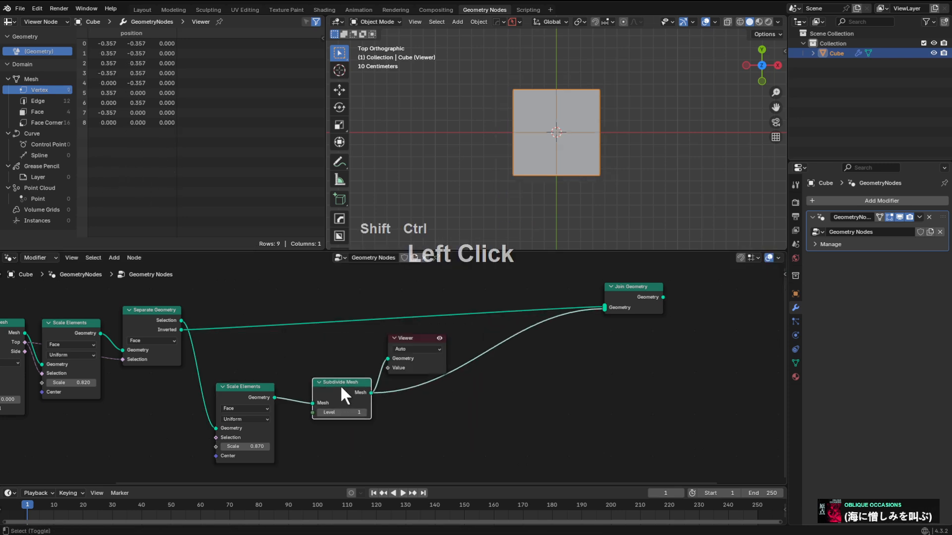
scroll(516, 92, "up", 1)
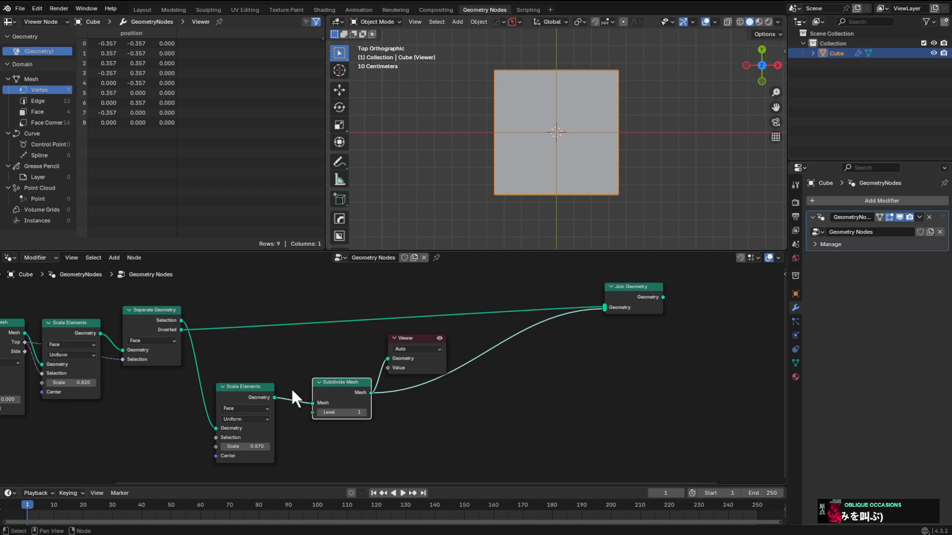
Preview the Join Geometry result in the Viewer and remove the Subdivide Mesh node, keeping the links connected.
left_click(665, 296, "ctrl+shift")
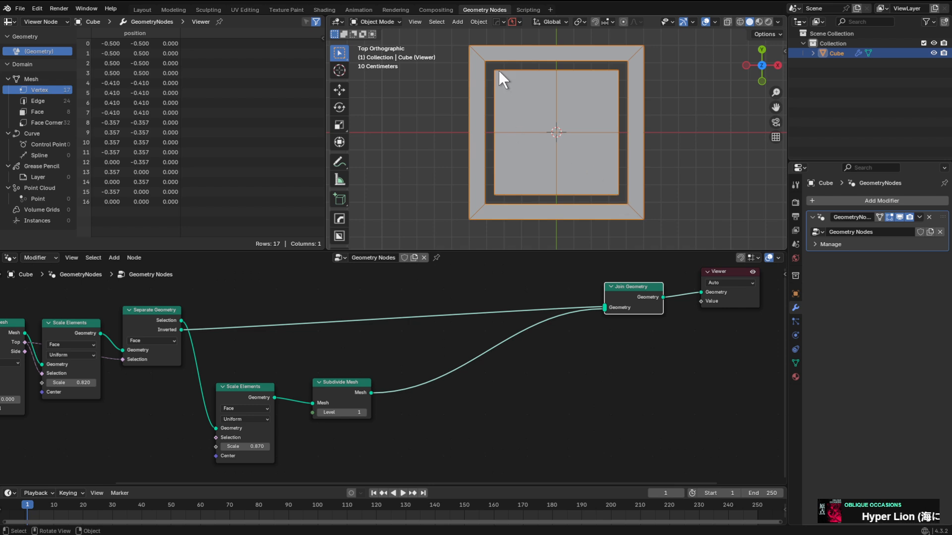
scroll(526, 302, "down", 1)
middle_click_drag(522, 315, 479, 341)
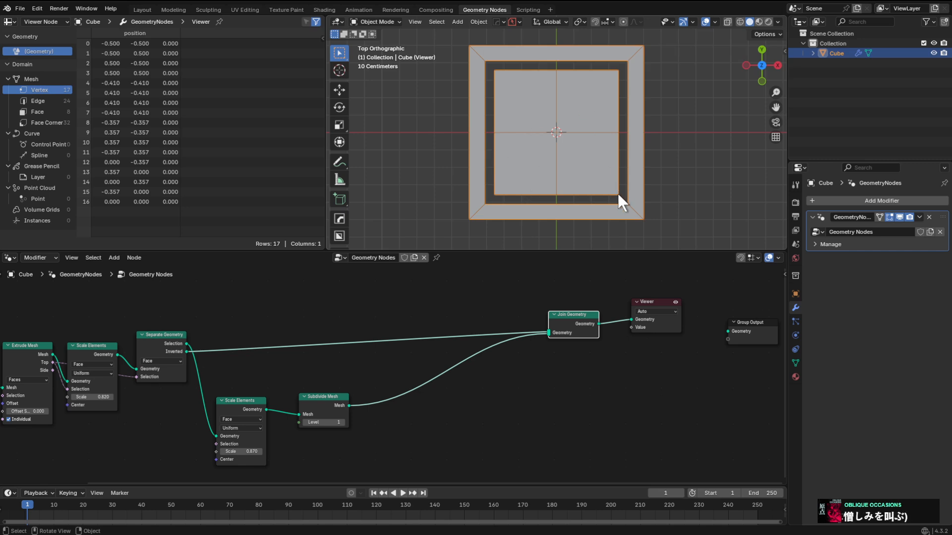
middle_click(350, 365)
scroll(355, 391, "up", 2)
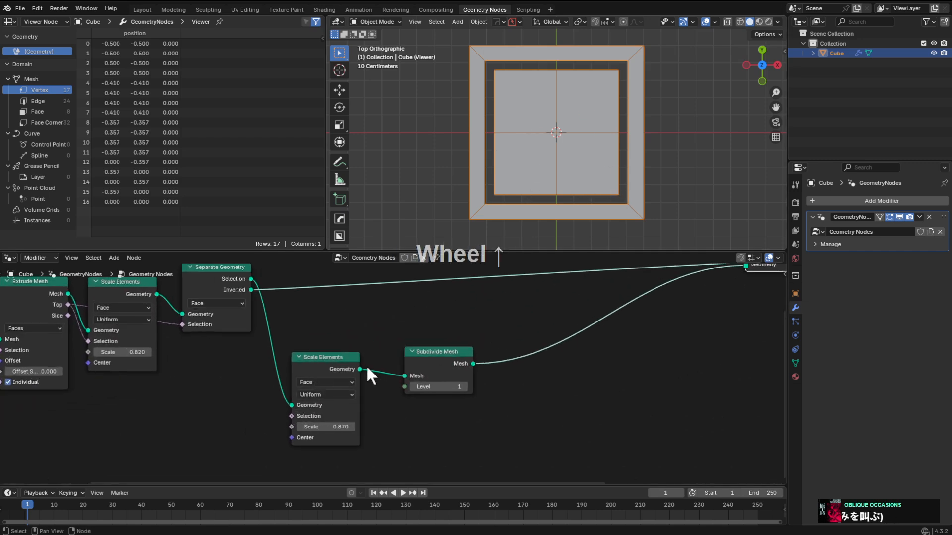
left_click(429, 353)
key("ctrl+x")
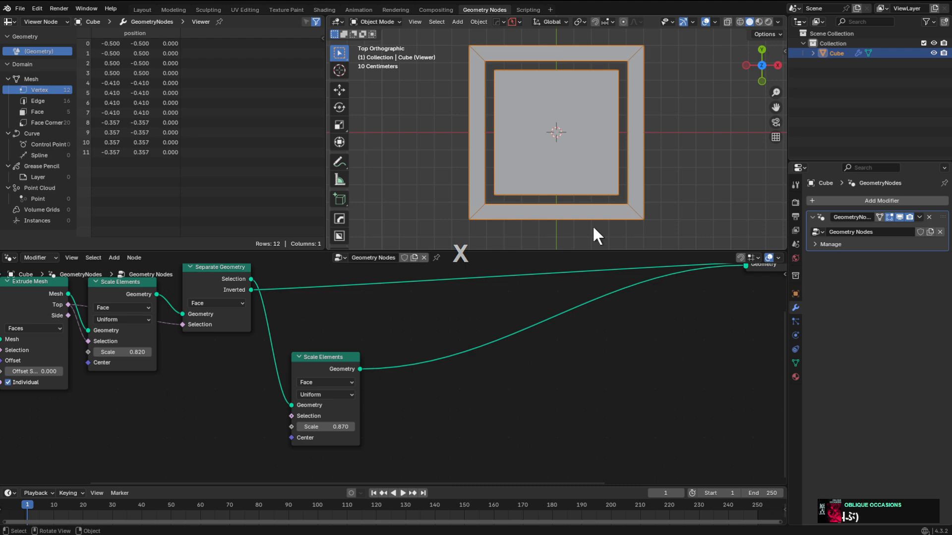
scroll(395, 396, "down", 1)
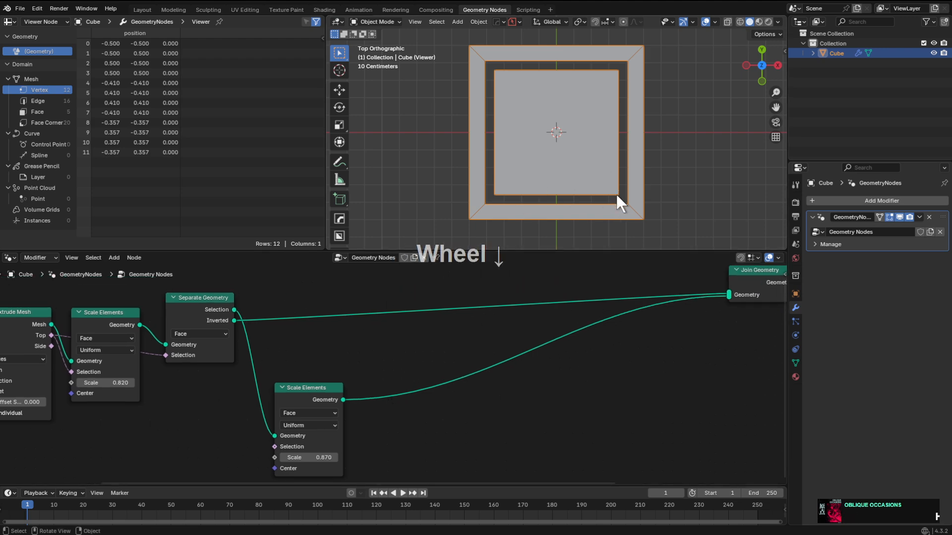
Compare the second Scale Elements node's output with the Join Geometry result in the Viewer.
middle_click_drag(364, 347, 388, 328)
key("shift+a")
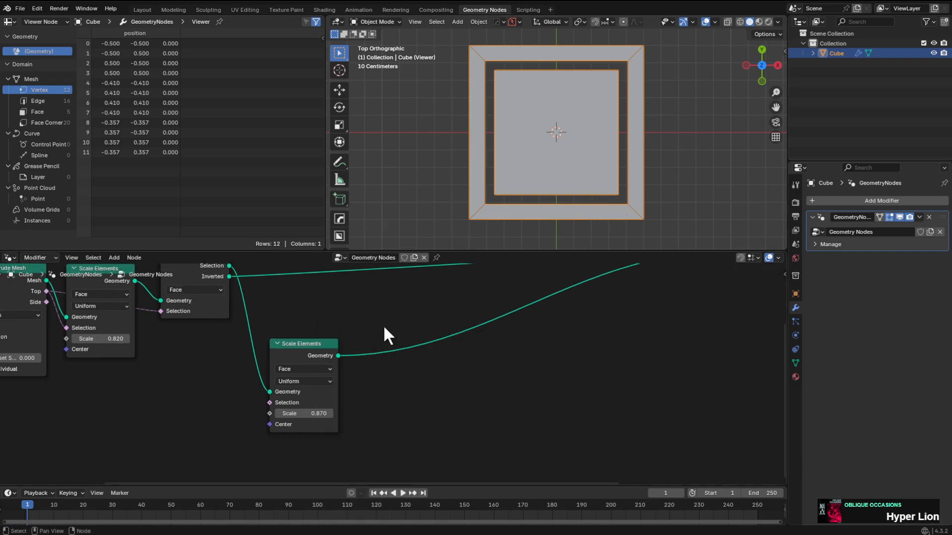
left_click(322, 355, "ctrl+shift")
middle_click_drag(254, 362, 242, 415)
left_click(529, 382)
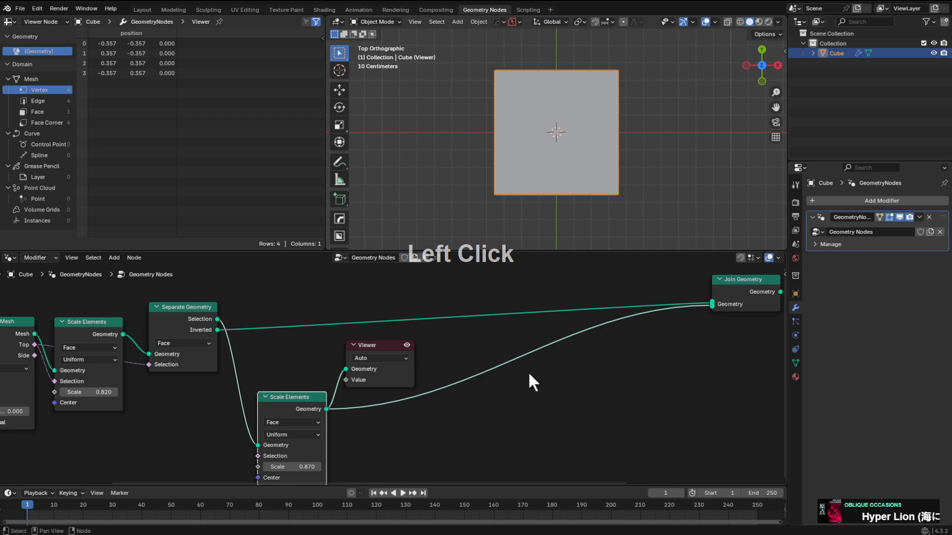
middle_click_drag(603, 332, 531, 344)
left_click(642, 302, "ctrl+shift")
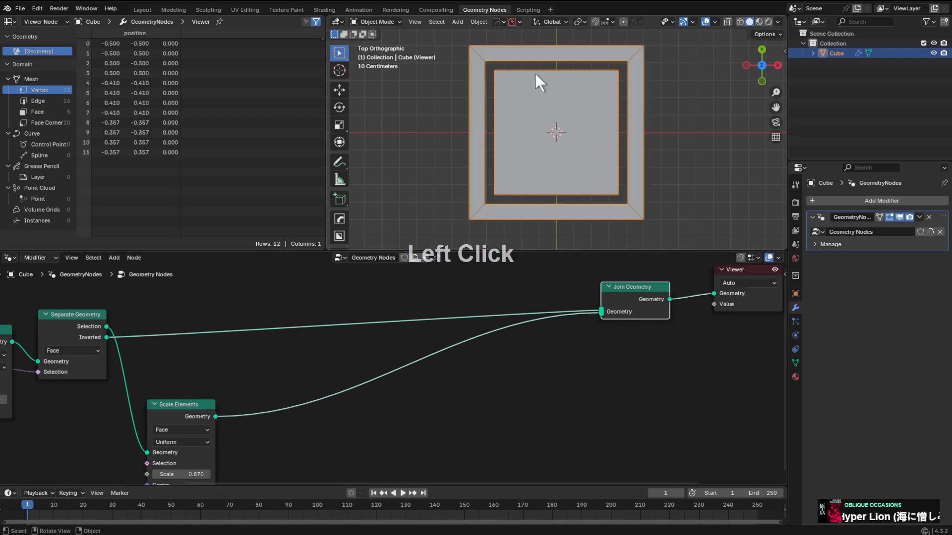
middle_click_drag(386, 387, 449, 340)
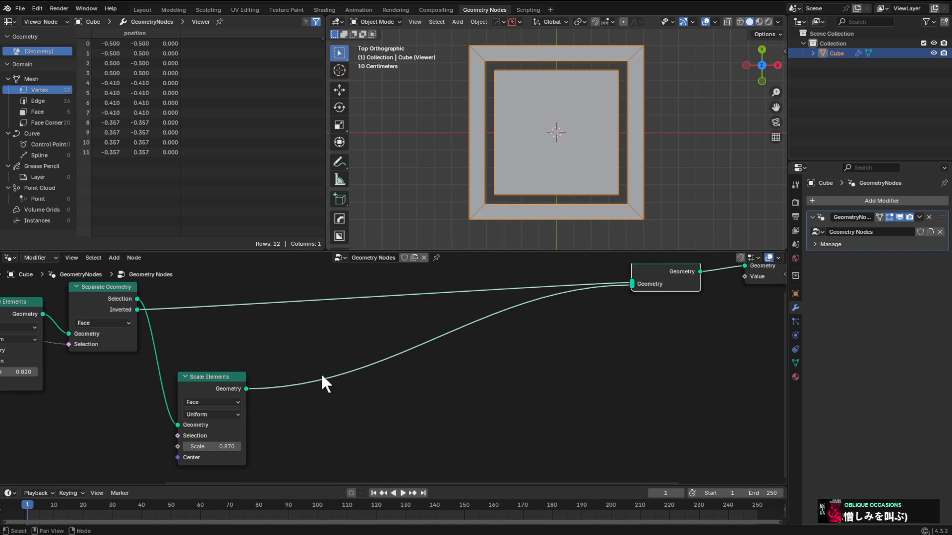
Duplicate the second Scale Elements node and insert the copy between it and Join Geometry.
key("shift+a")
mouse_move(344, 329)
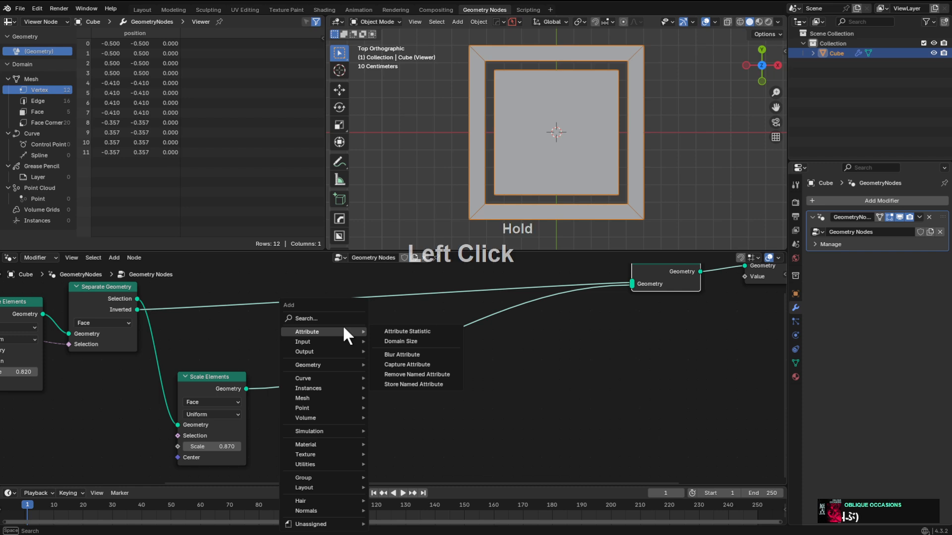
left_click(209, 379)
key("shift+d")
left_click(353, 361)
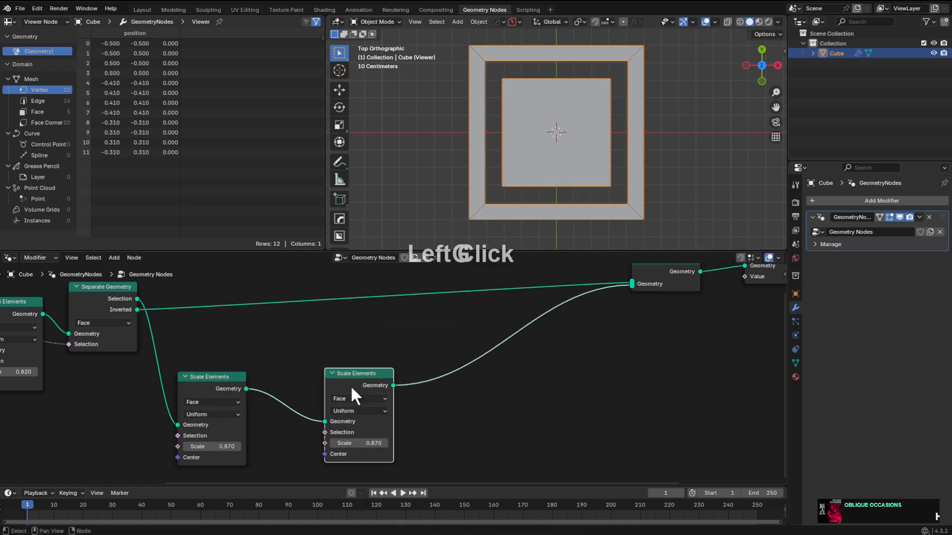
Add an Attribute Statistic node fed by the geometry output of the second Scale Elements node.
middle_click_drag(350, 385, 414, 350)
scroll(413, 350, "up", 2)
left_click_drag(293, 307, 343, 440)
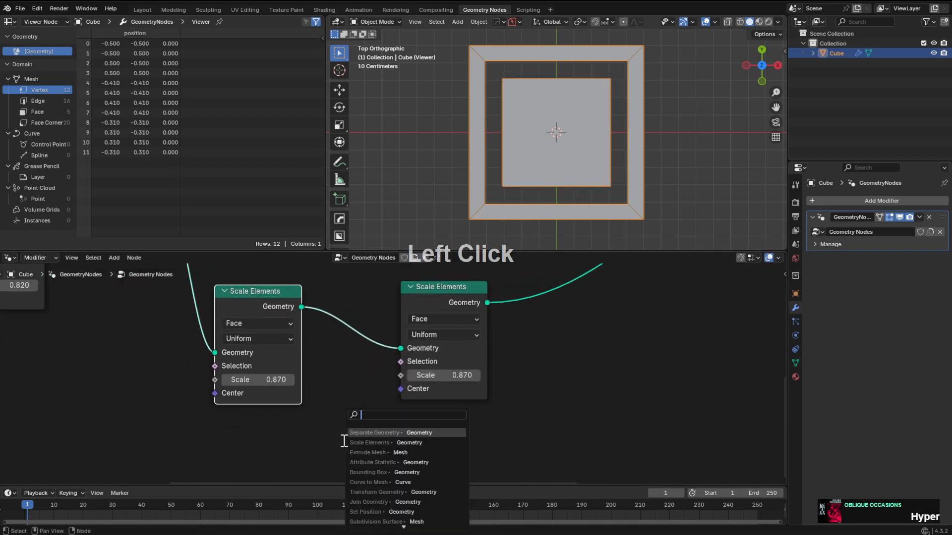
type("stati")
key("Return")
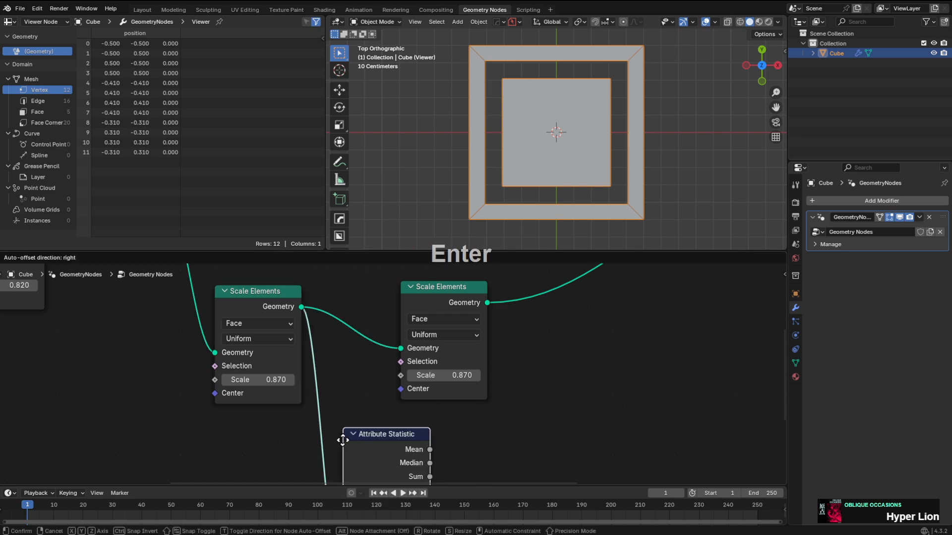
left_click(348, 435)
Feed a new Position node into the Attribute Statistic node's Attribute input and set its data type to Vector.
middle_click_drag(358, 439, 379, 338)
middle_click_drag(379, 470, 402, 389)
scroll(396, 411, "down", 1)
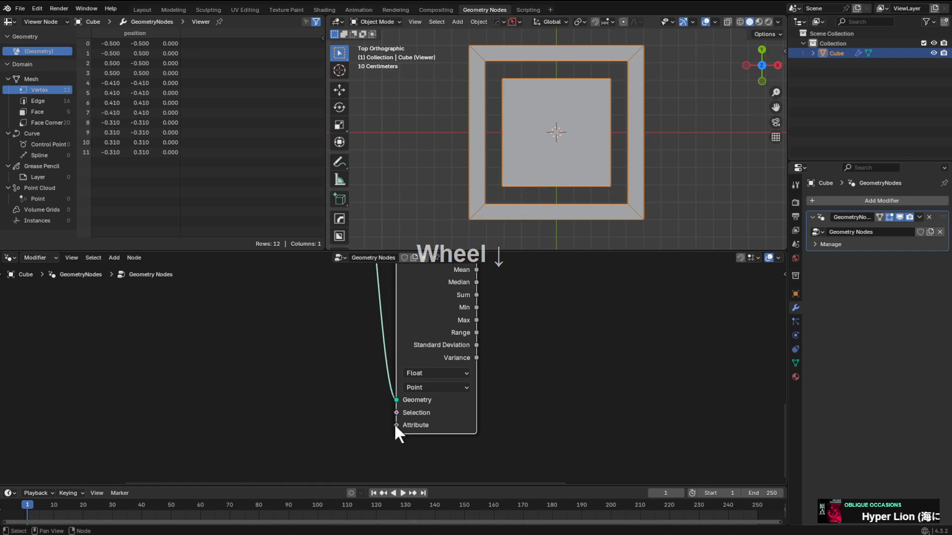
left_click_drag(396, 425, 360, 443)
type("posit")
key("Return")
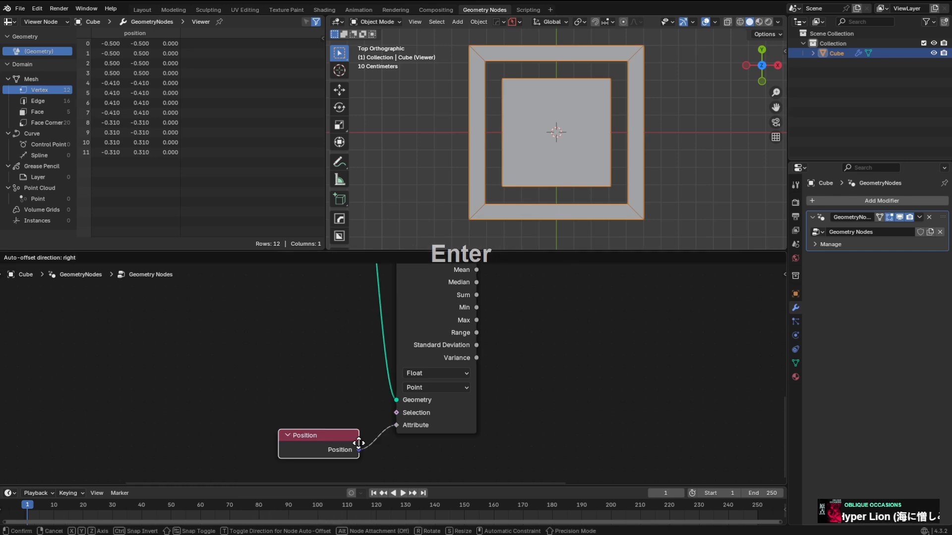
left_click(391, 425)
left_click(413, 387)
left_click(415, 374)
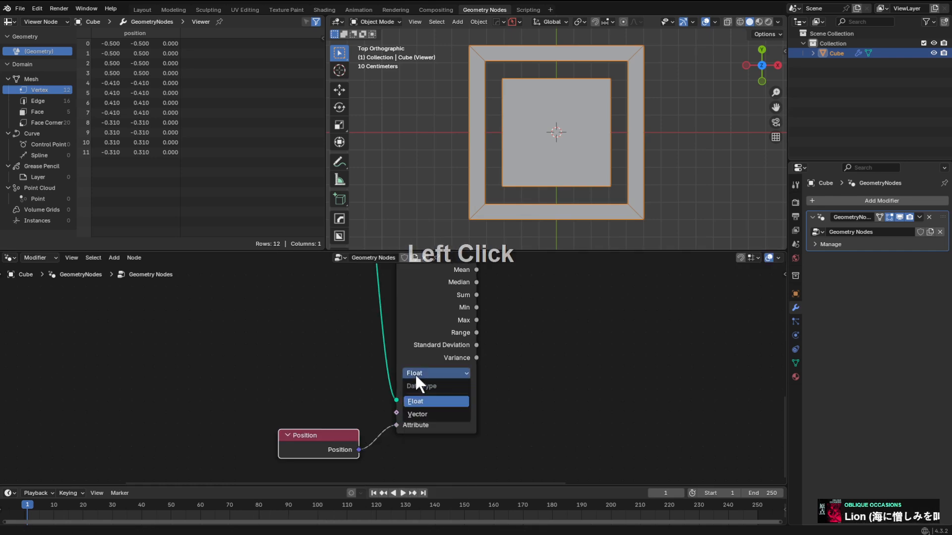
left_click(422, 414)
Connect the Attribute Statistic node's Mean to the Center of the last Scale Elements node and tidy the surrounding nodes.
middle_click_drag(465, 336, 441, 432)
scroll(465, 373, "down", 3)
middle_click_drag(468, 367, 450, 425)
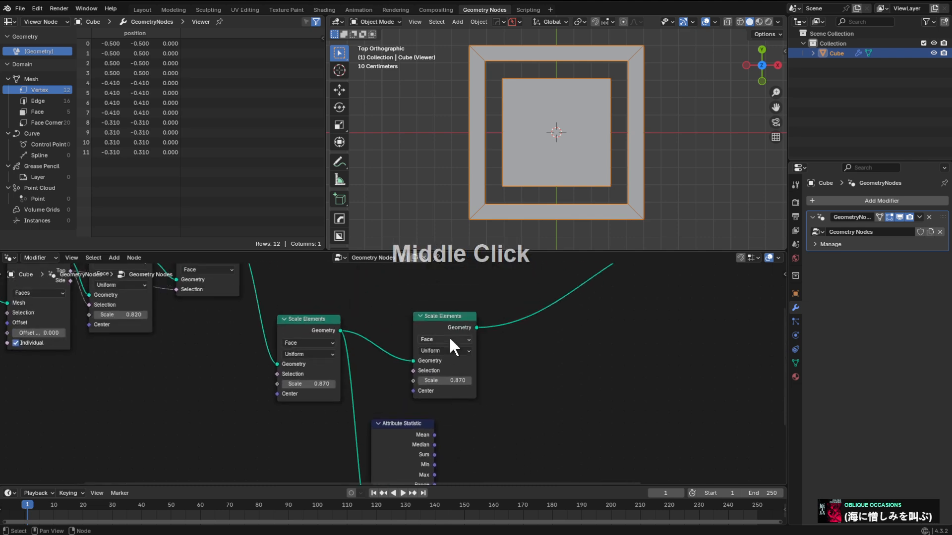
left_click_drag(450, 331, 489, 331)
middle_click_drag(398, 459, 402, 410)
left_click_drag(403, 410, 454, 342)
middle_click_drag(394, 414, 407, 360)
left_click_drag(336, 474, 411, 450)
Limit the Attribute Statistic selection with an integer Equal compare node that checks a new Index node against 1.
left_click_drag(380, 399, 343, 413)
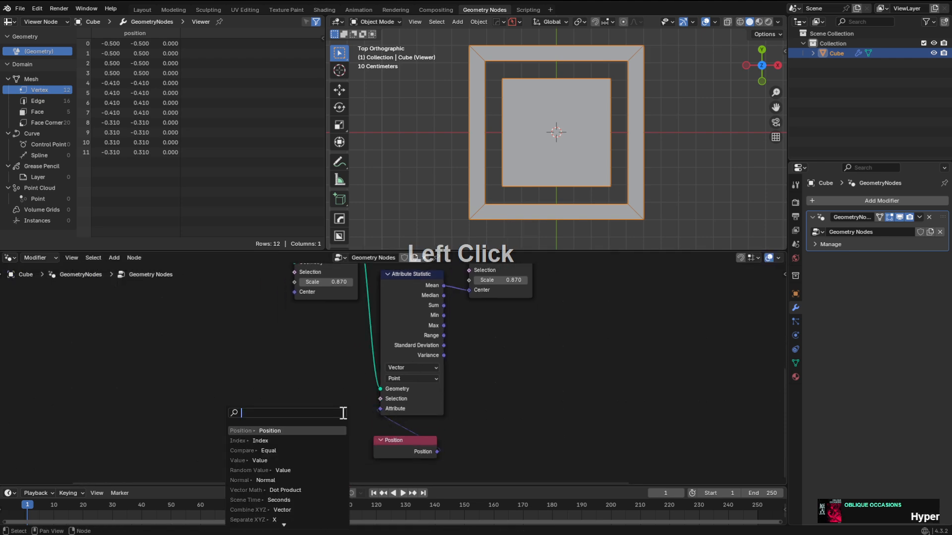
type("compare")
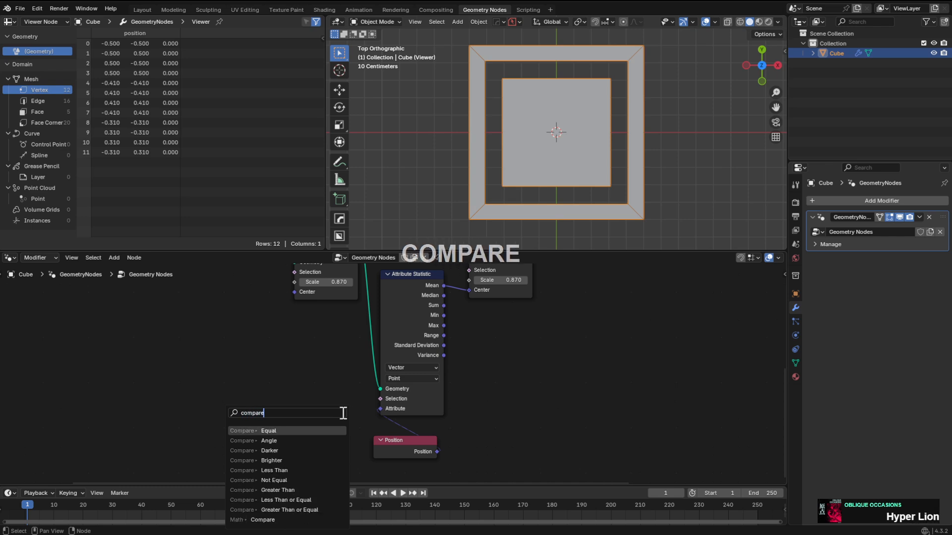
key("Return")
left_click(357, 381)
left_click_drag(295, 423, 265, 405)
type("index")
key("Return")
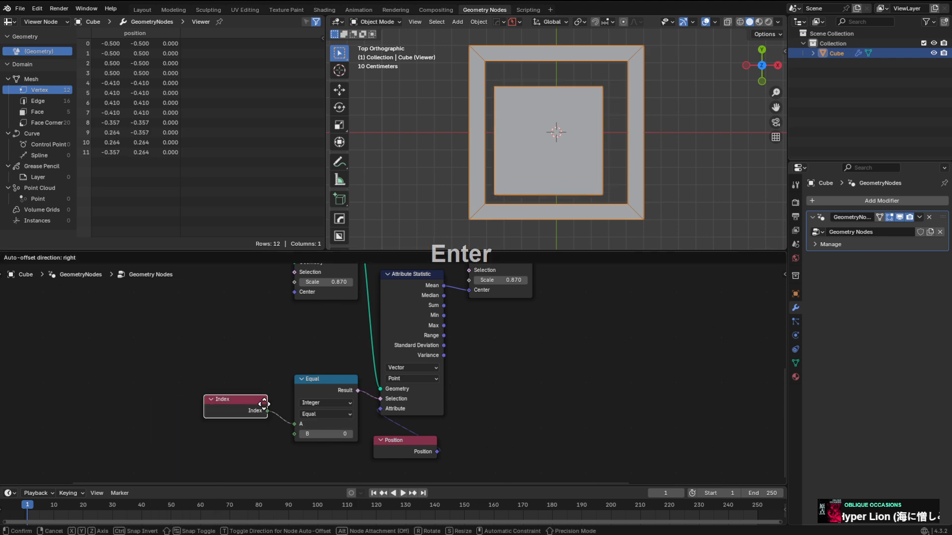
left_click(270, 402)
left_click(349, 433)
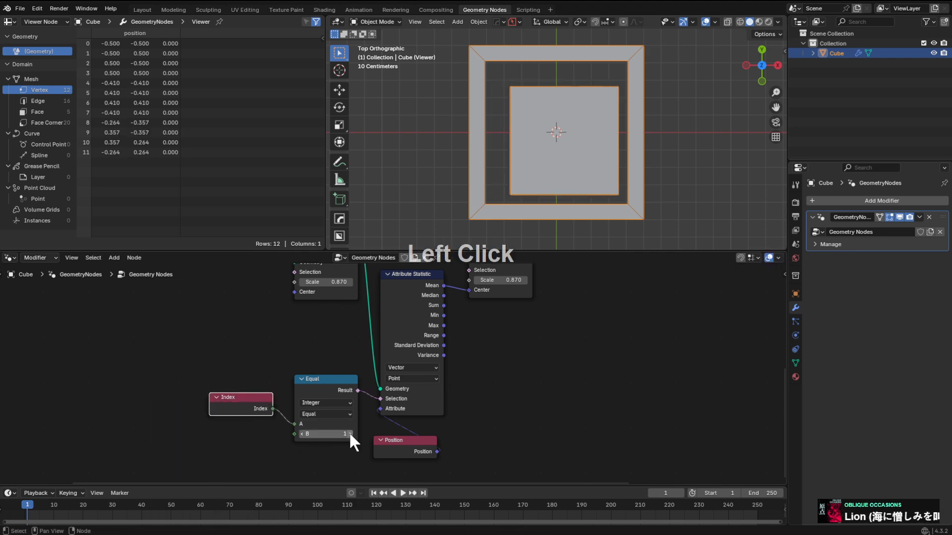
Set the last Scale Elements node's scale to 0.75.
scroll(502, 325, "up", 1)
mouse_move(484, 339)
left_mouse_down("shift")
mouse_move(501, 339)
mouse_move(476, 340)
mouse_move(497, 342)
mouse_move(484, 339)
left_mouse_up("shift")
right_click(497, 341)
left_click(498, 340)
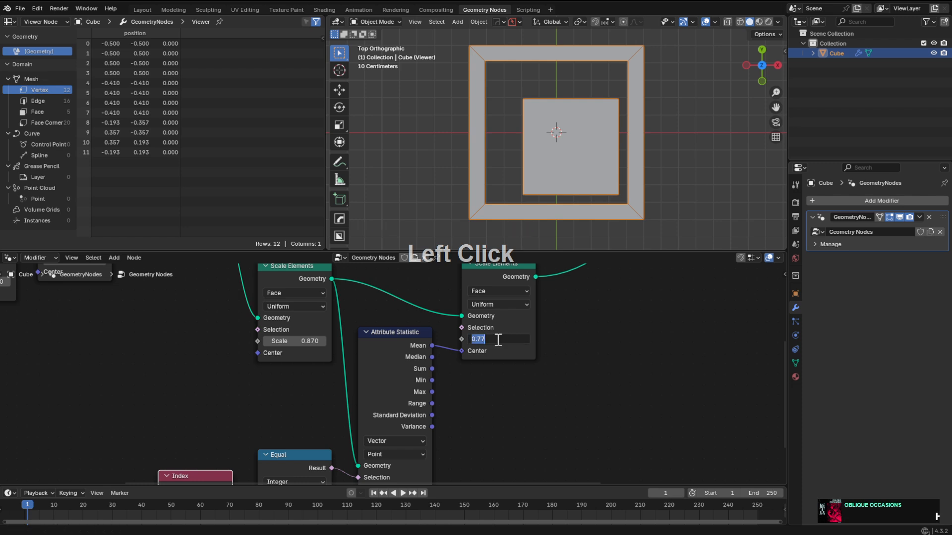
type(".75")
key("KP_Enter")
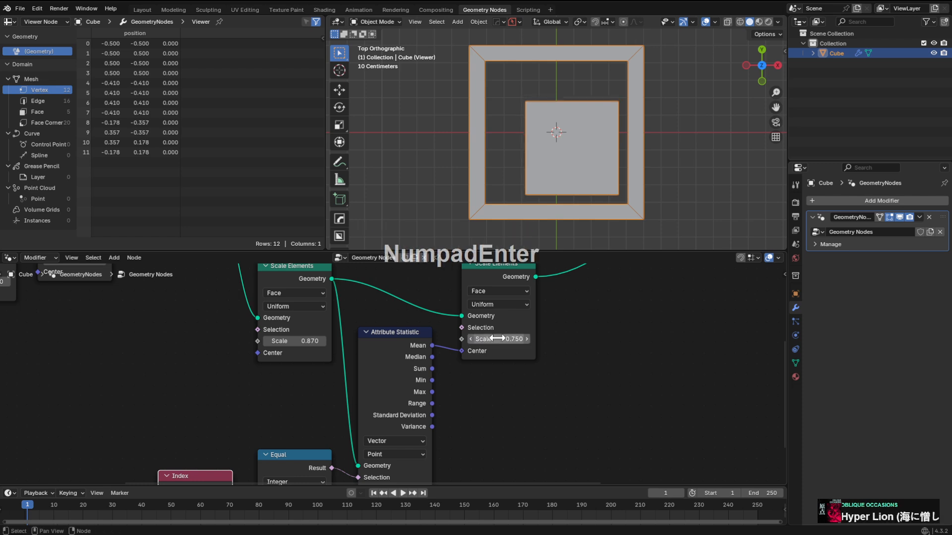
Add an unconnected Fillet Curve node beside the link from the last Scale Elements node to Join Geometry.
scroll(499, 350, "down", 3)
middle_click_drag(499, 350, 534, 337)
left_click(544, 335)
scroll(349, 337, "up", 3)
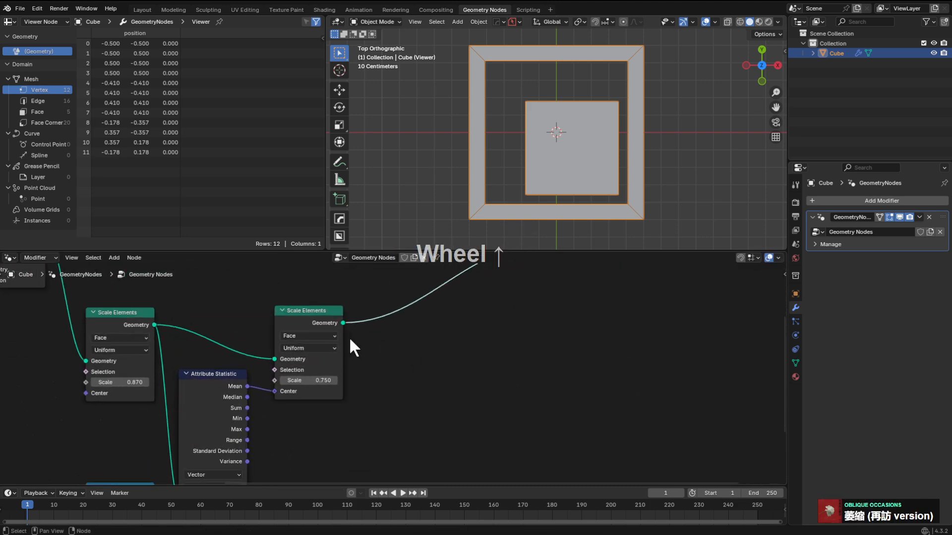
scroll(426, 305, "up", 1)
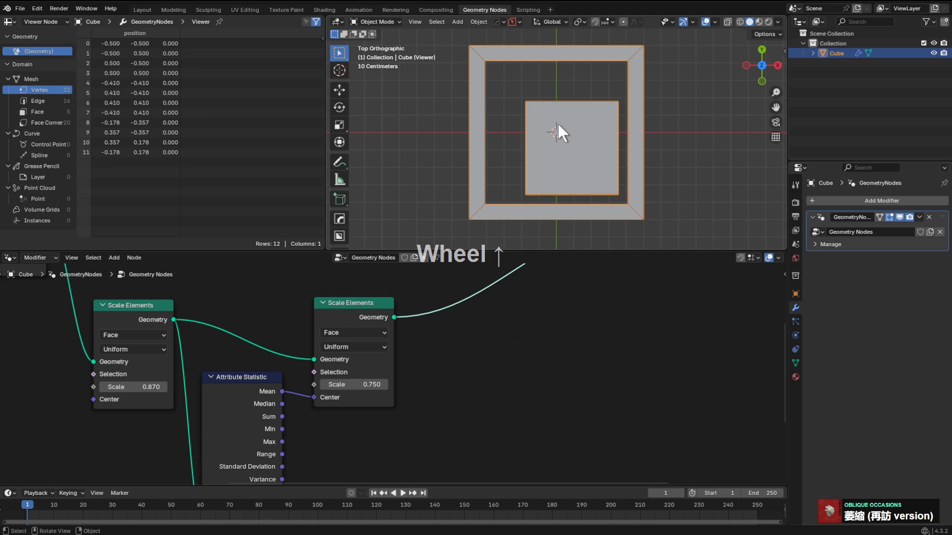
middle_click_drag(423, 337, 448, 353)
key("shift+a")
left_click(419, 316)
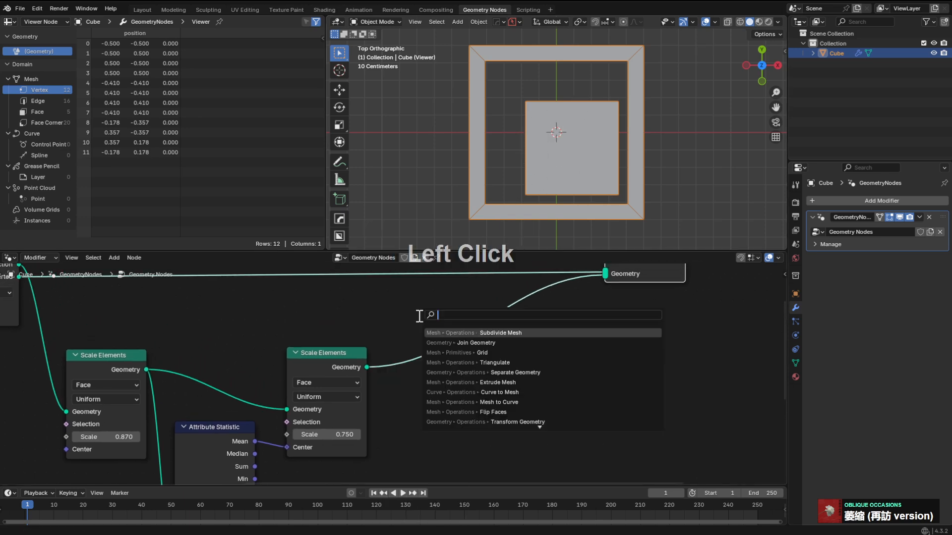
type("ful")
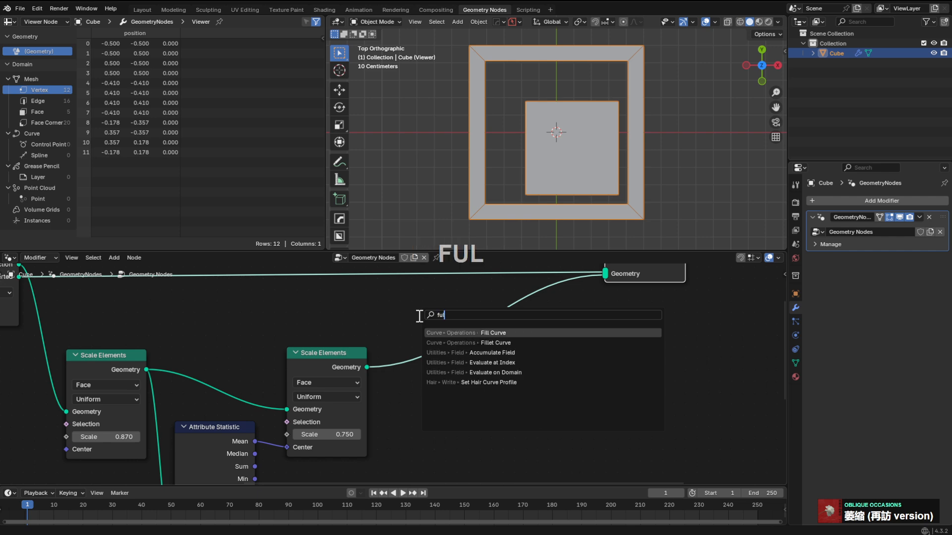
key("Down")
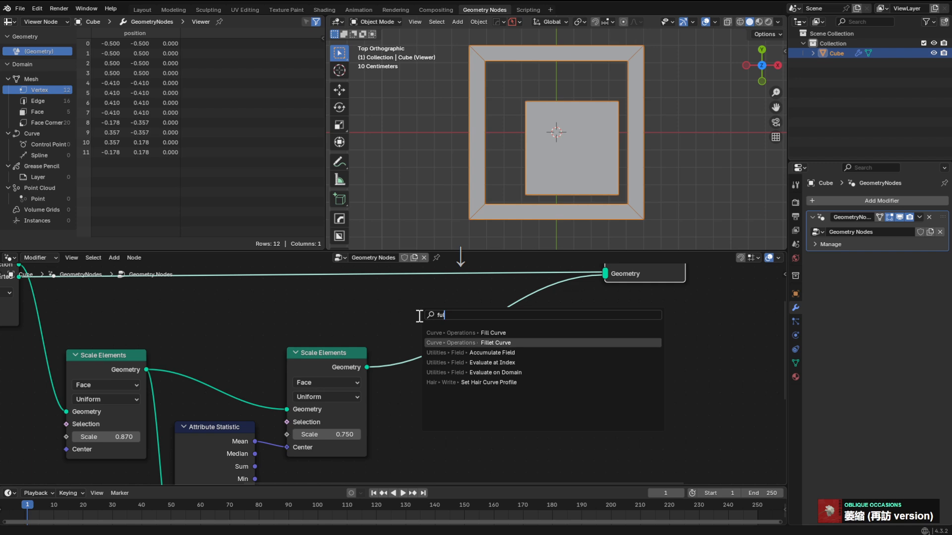
key("Return")
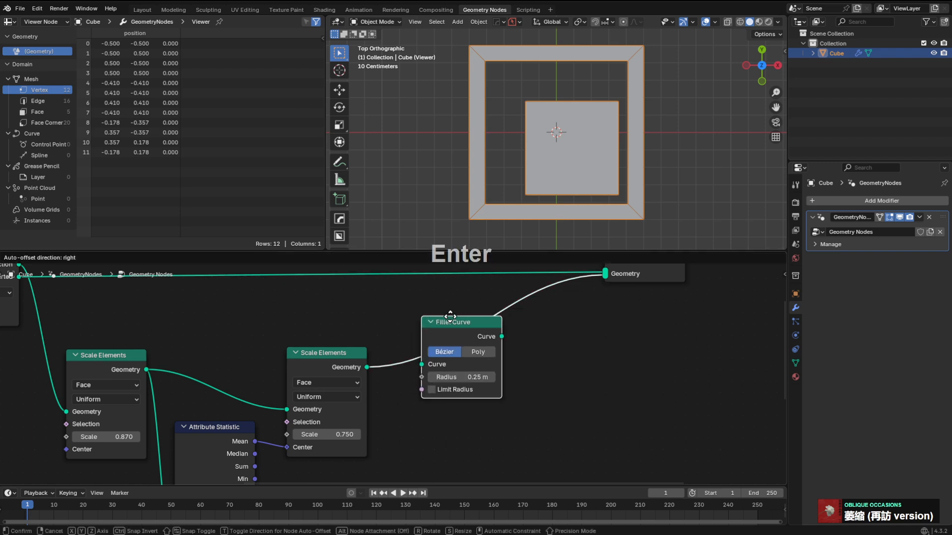
left_click(501, 358)
Insert a Mesh to Curve node after the last Scale Elements node, followed by the Fillet Curve node with a 0.23 m radius.
key("shift+a")
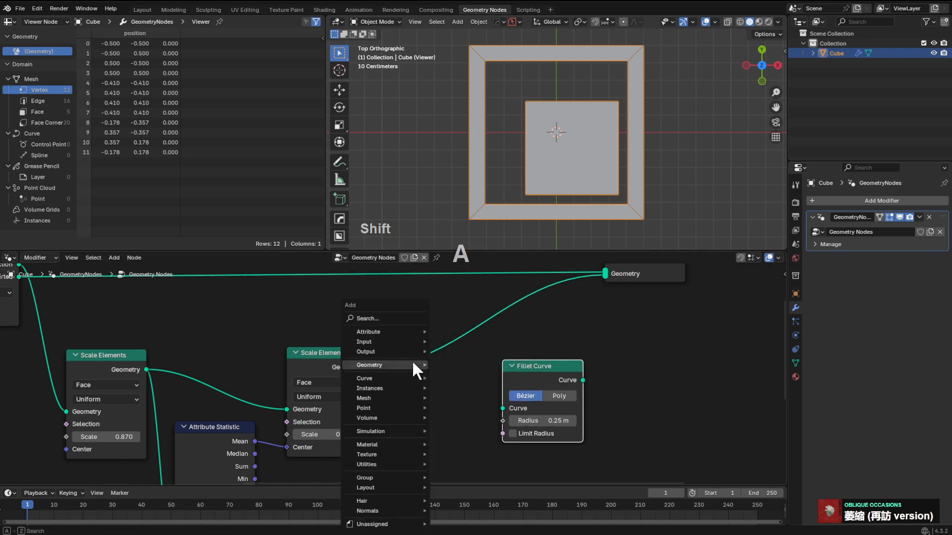
left_click(394, 319)
type("curve")
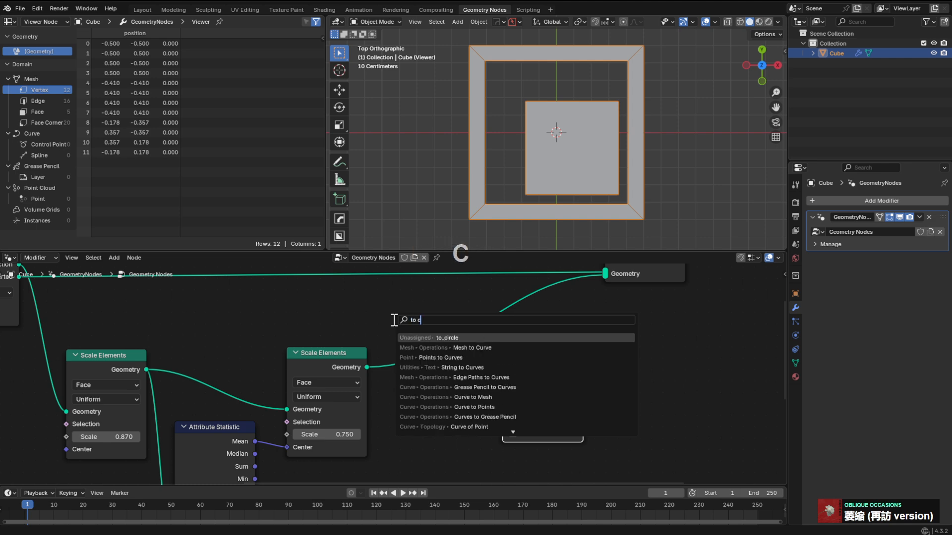
key("Return")
left_click(393, 321)
key("g")
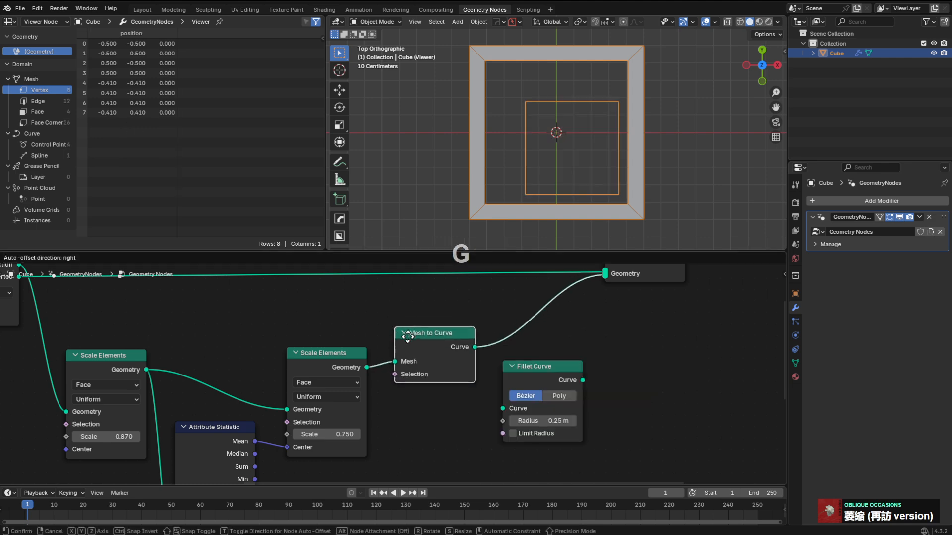
left_click(401, 342)
left_click_drag(537, 370, 551, 344)
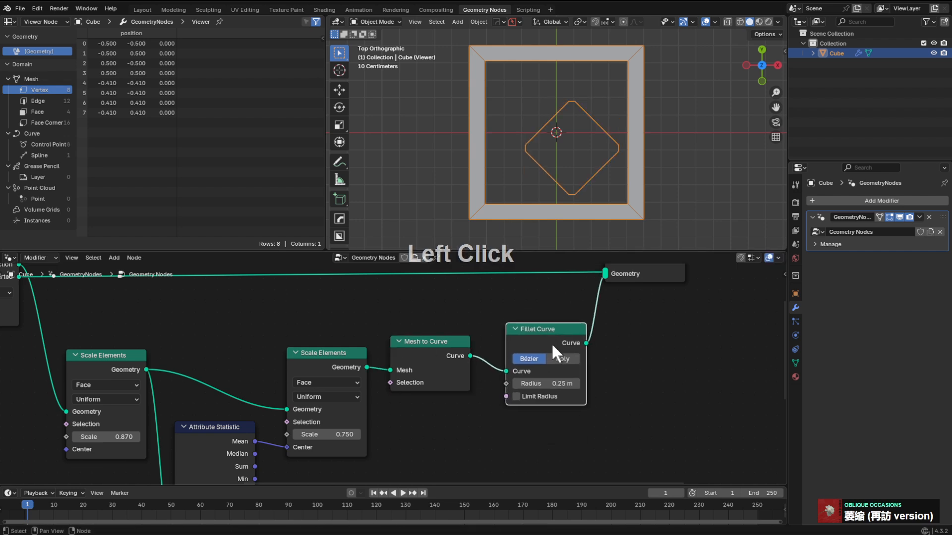
mouse_move(548, 384)
left_mouse_down("shift")
mouse_move(508, 384)
mouse_move(551, 384)
mouse_move(518, 384)
mouse_move(540, 384)
left_mouse_up("shift")
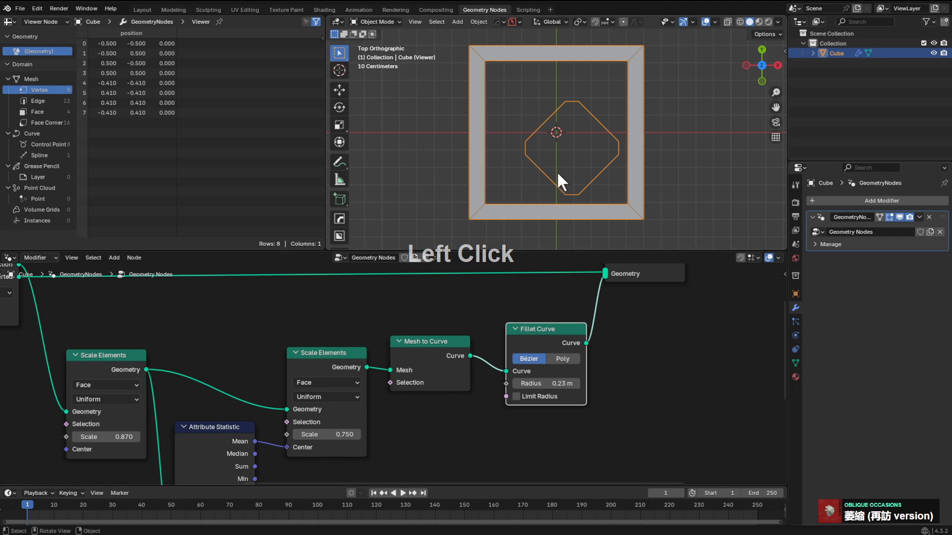
Connect the Equal node's Result to the Fillet Curve node's Radius.
middle_click_drag(520, 270, 364, 404)
scroll(318, 417, "down", 1)
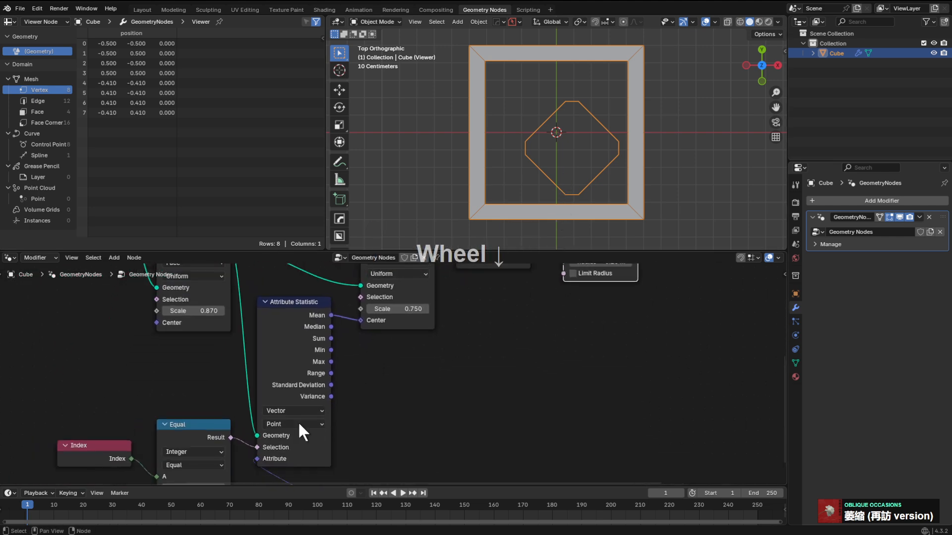
left_click_drag(231, 432, 562, 296)
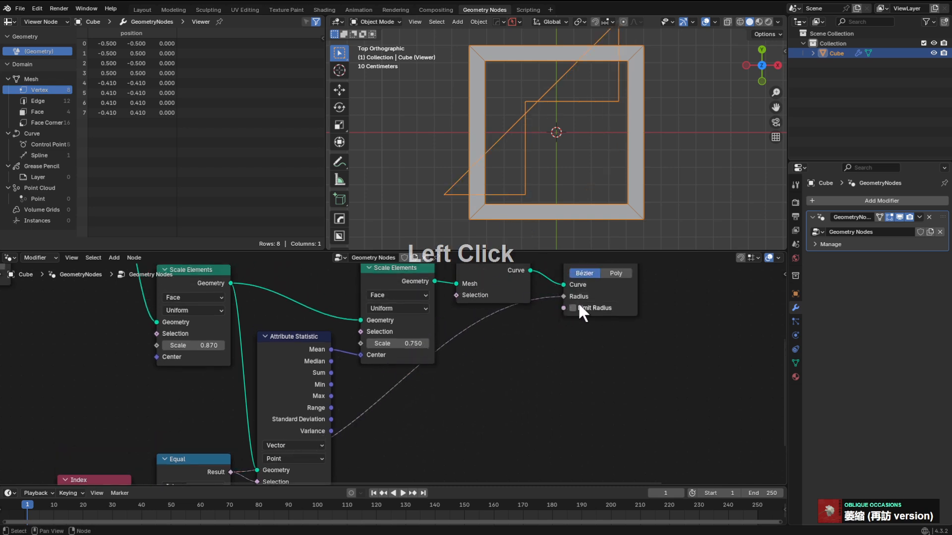
Insert a Math node on the link into the Fillet Curve's Radius, set to Multiply with a value of 0.380.
middle_click_drag(581, 310, 529, 320)
scroll(535, 392, "up", 1)
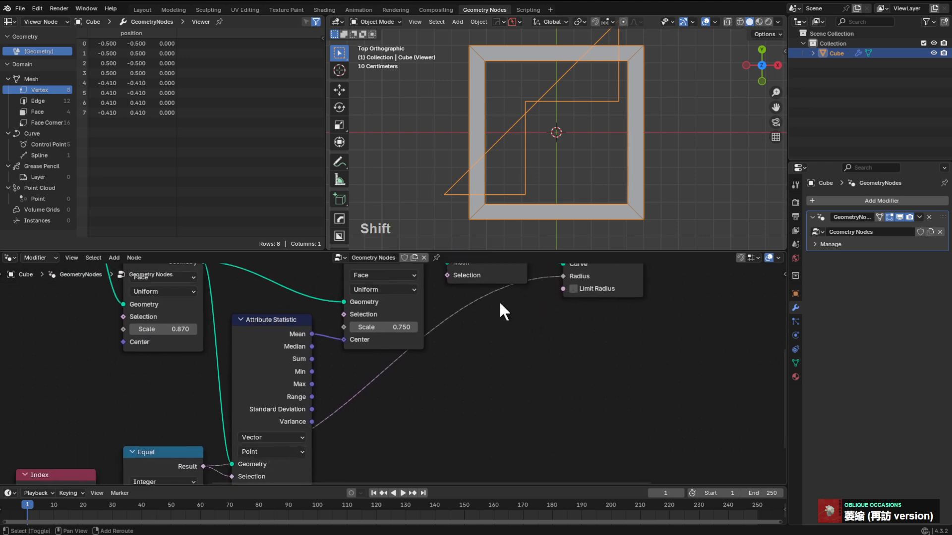
key("shift+a")
left_click(477, 305)
type("math")
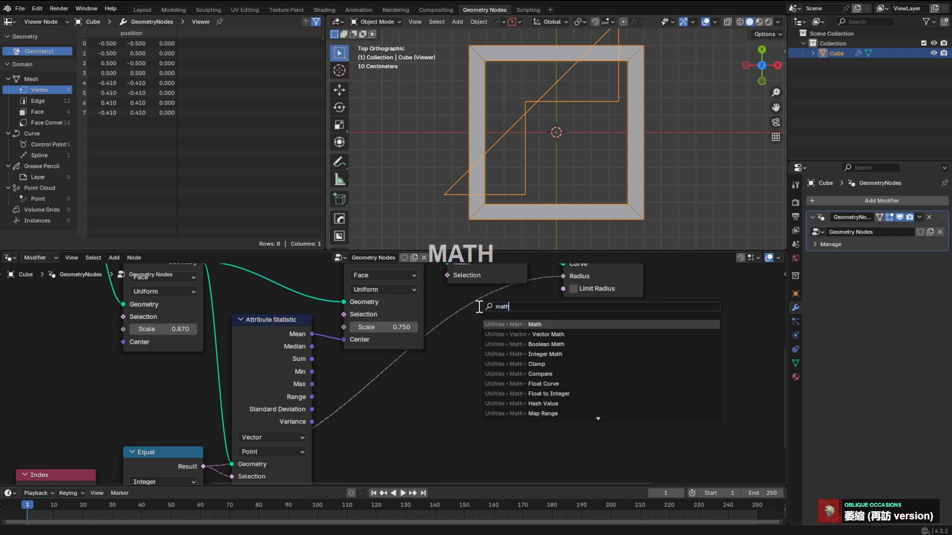
key("Return")
left_click(454, 295)
key("g")
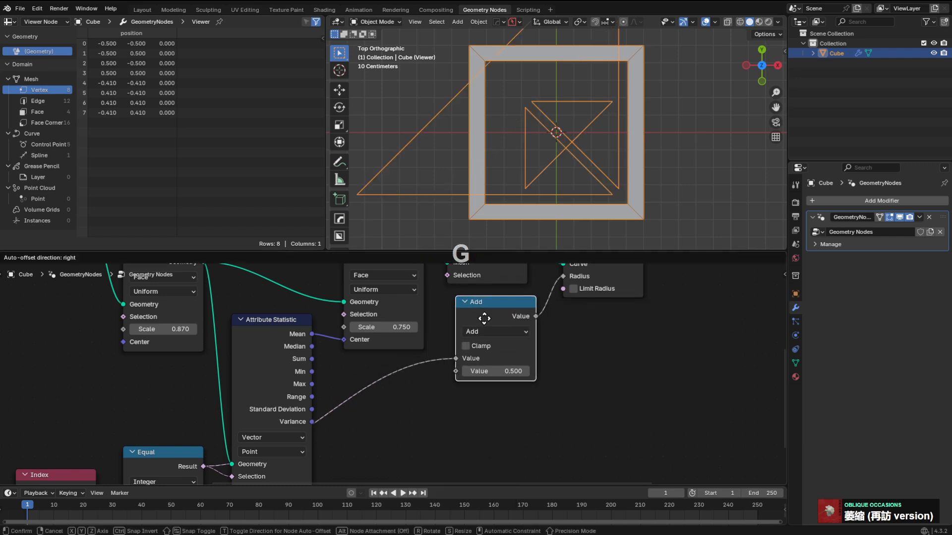
left_click(555, 326)
left_click(590, 358)
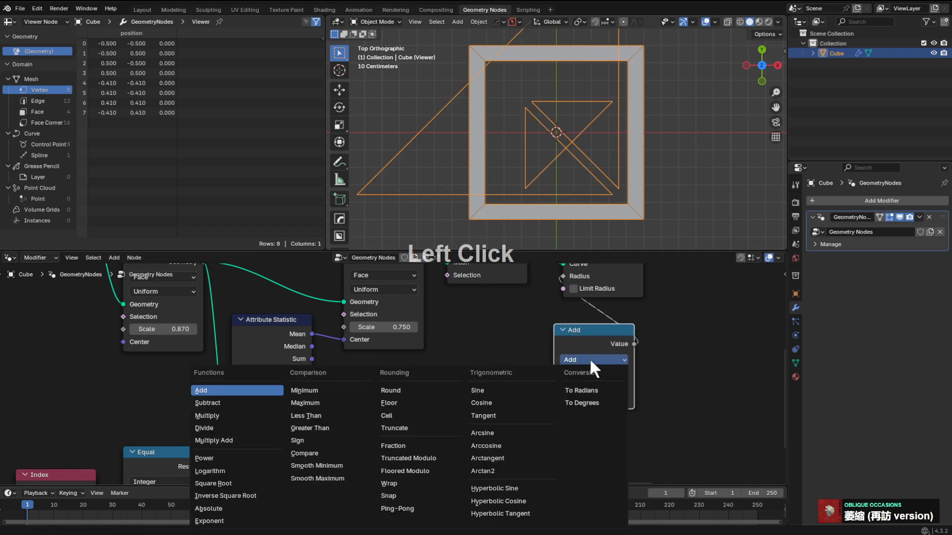
left_click(225, 409)
mouse_move(590, 399)
left_mouse_down("shift")
mouse_move(615, 399)
mouse_move(589, 399)
left_mouse_up("shift")
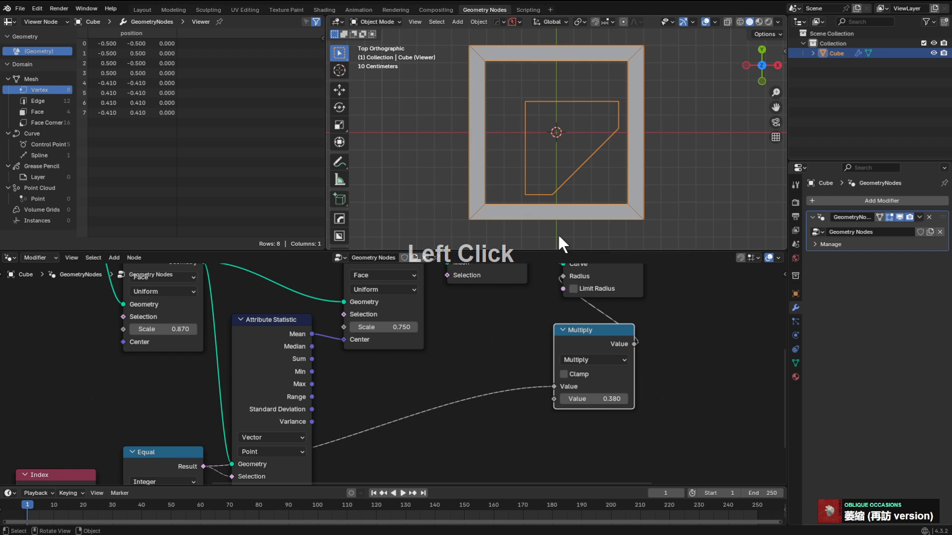
Duplicate the Equal node with its Index link, connect the copy's Result to the Multiply node, and set its B to 3.
middle_click_drag(448, 364, 521, 294)
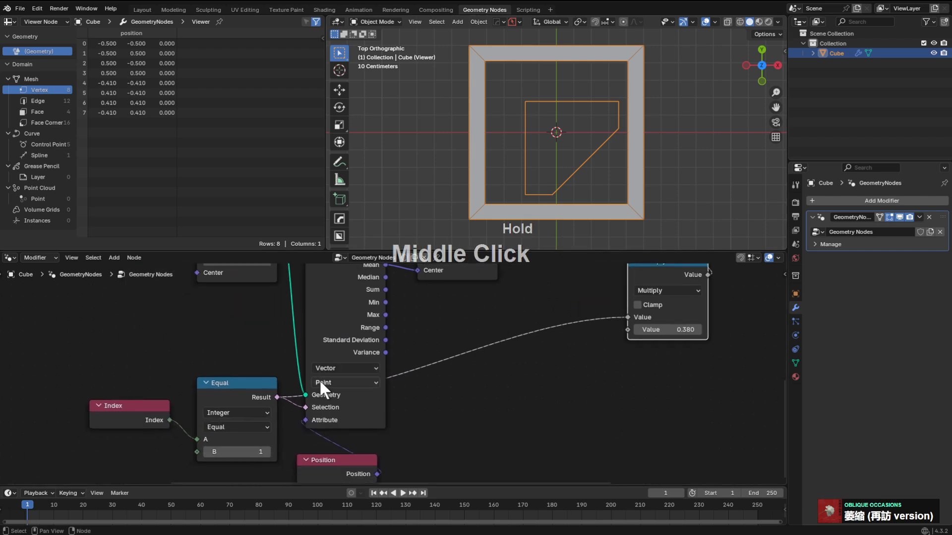
left_click(216, 392)
key("ctrl+shift+d")
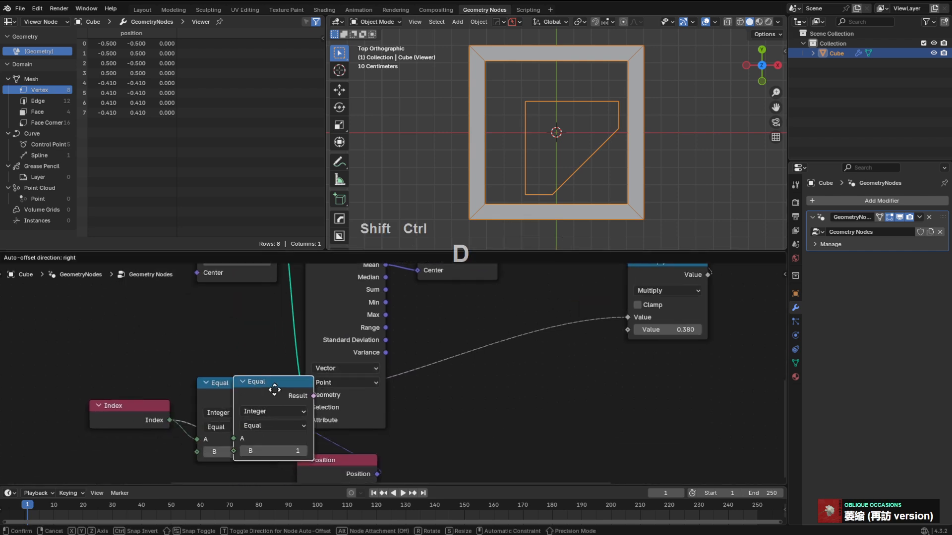
left_click(479, 340)
left_click_drag(541, 342, 614, 317)
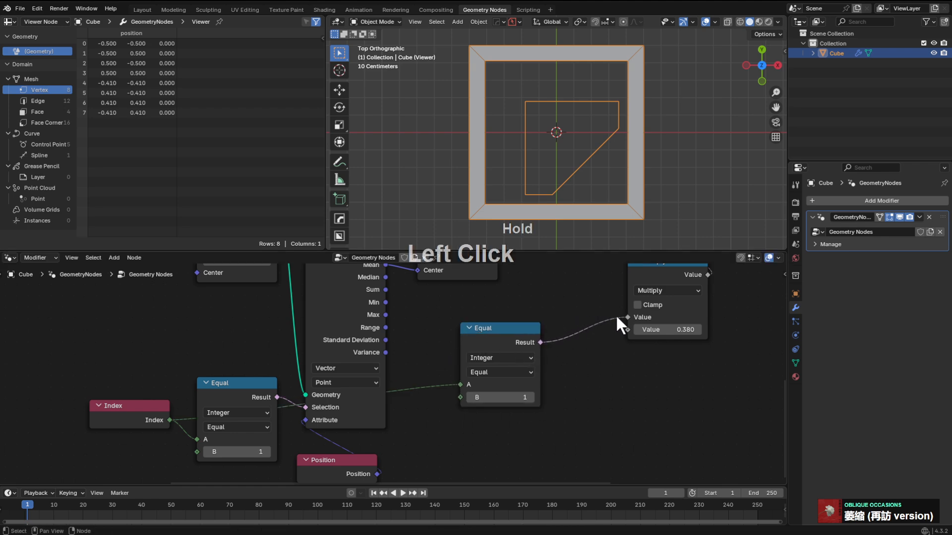
left_click(470, 398)
left_click(529, 396)
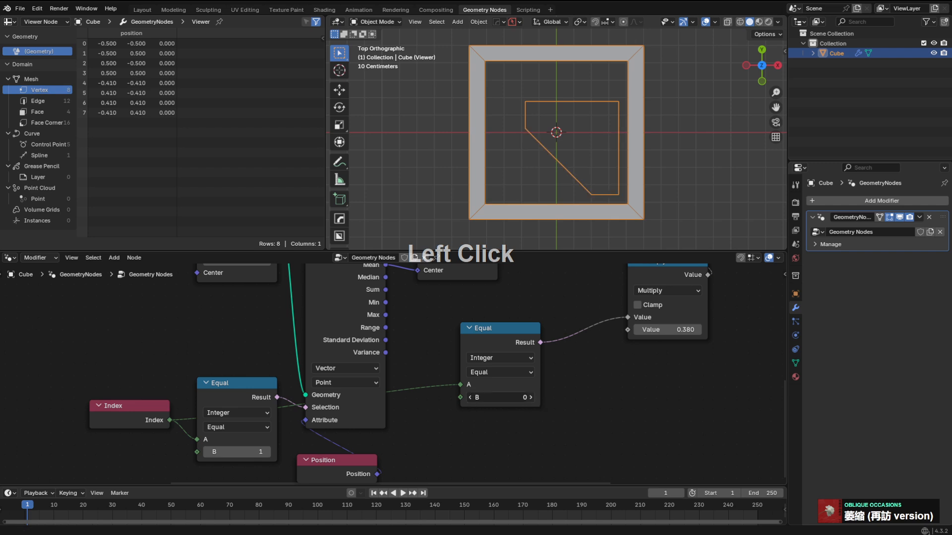
left_click(529, 397)
left_click(530, 396)
Move the second Equal node below the last Scale Elements node, place Multiply under Fillet Curve, and set its multiplier to 0.280.
left_click_drag(493, 334, 443, 310)
middle_click_drag(524, 299, 453, 383)
left_click_drag(600, 347, 611, 336)
mouse_move(604, 398)
left_mouse_down("shift")
mouse_move(585, 398)
mouse_move(615, 399)
left_mouse_up("shift")
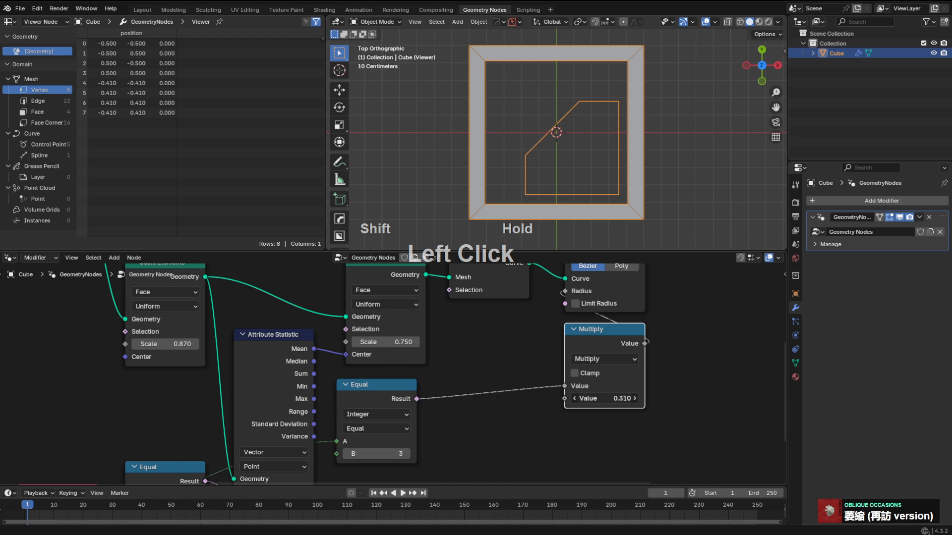
left_click_drag(605, 399, 605, 399, "shift")
Move the Fillet Curve, Multiply and Mesh to Curve nodes into a compact row beside the last Scale Elements node.
middle_click_drag(637, 308, 543, 376)
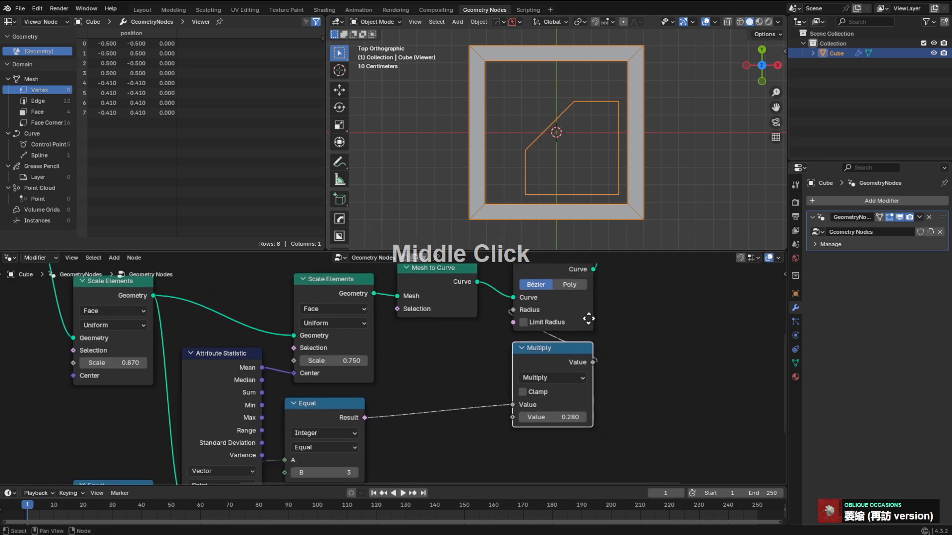
scroll(543, 376, "down", 1)
middle_click_drag(517, 300, 506, 293)
left_click(505, 296)
left_click(516, 382, "shift")
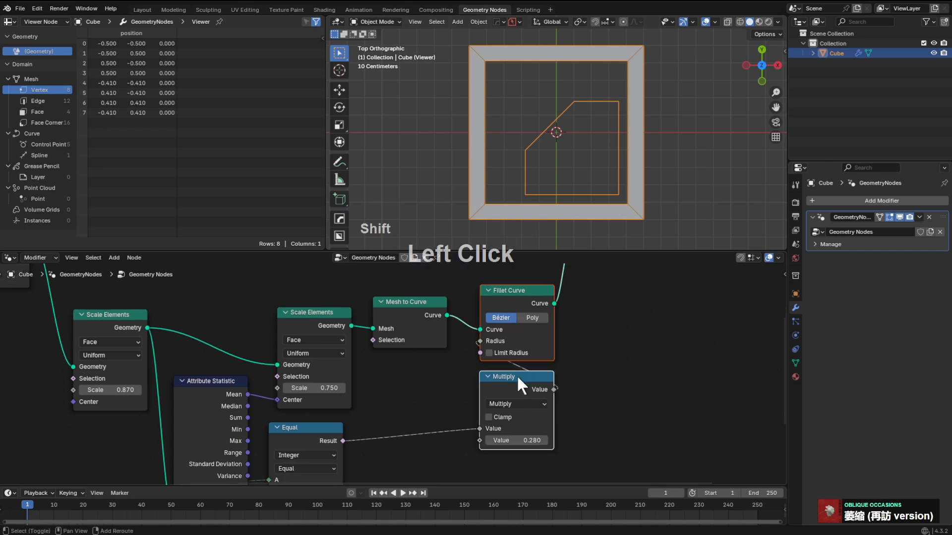
key("g")
left_click(500, 390)
left_click(409, 307, "shift")
key("g")
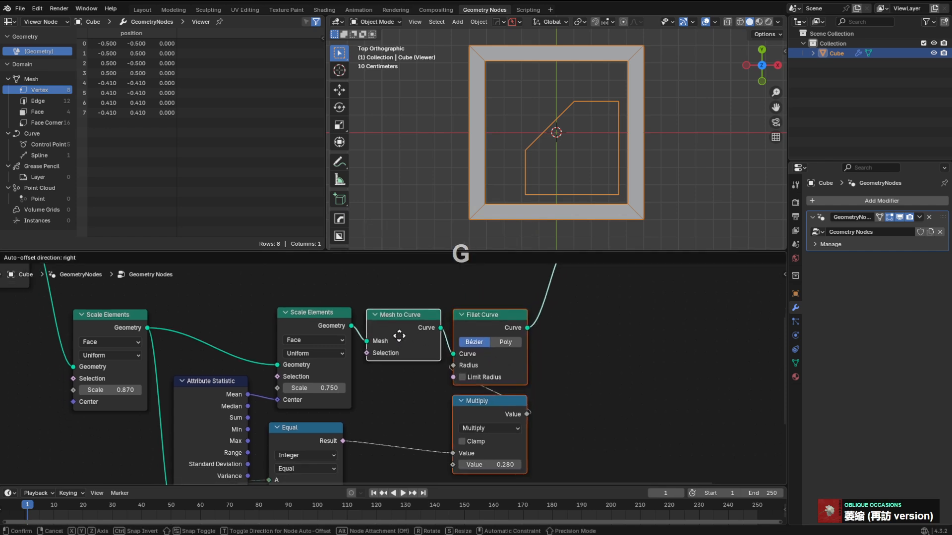
left_click(474, 325)
left_click(474, 323)
left_click(489, 420, "shift")
key("g")
left_click(489, 420)
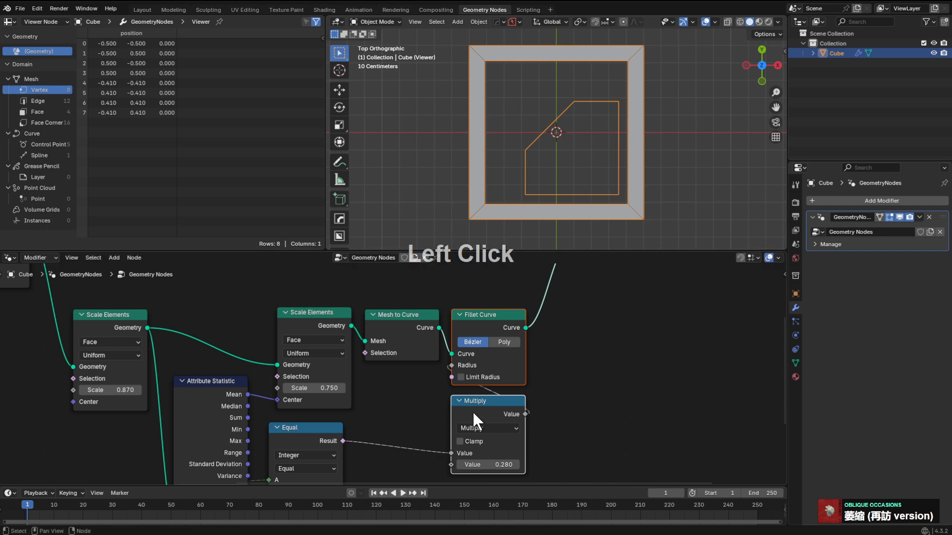
Arrange the Position node under Attribute Statistic and stack the Index node above the first Equal node.
scroll(370, 404, "down", 2)
middle_click_drag(371, 404, 454, 304)
middle_click_drag(309, 432, 374, 424)
left_click(374, 436)
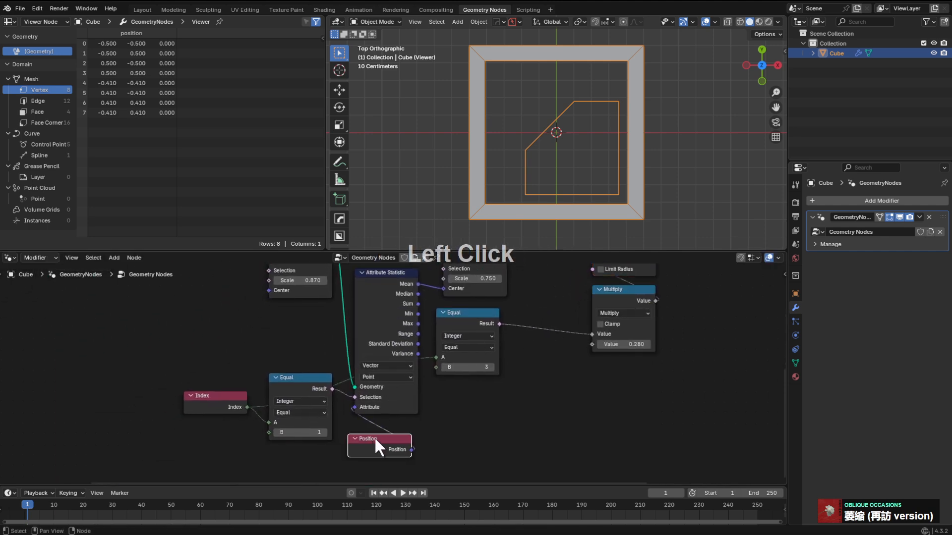
key("g")
left_click(381, 433)
left_click(302, 379)
key("g")
left_click(308, 369)
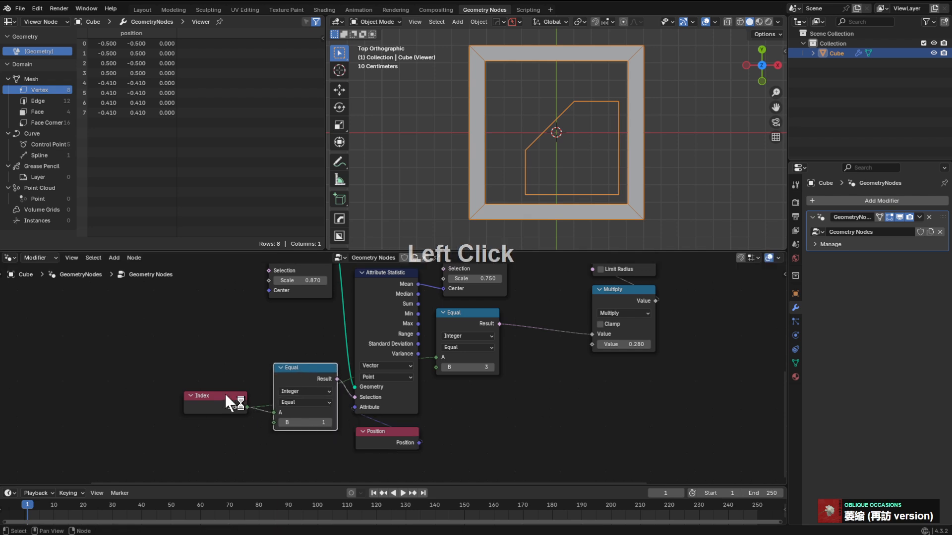
left_click(224, 394)
key("g")
left_click(304, 333)
Align the 0.870 Scale Elements, Attribute Statistic and second Equal nodes neatly with their neighbouring nodes.
middle_click_drag(313, 335, 318, 411)
left_click(299, 296)
key("g")
left_click(305, 296)
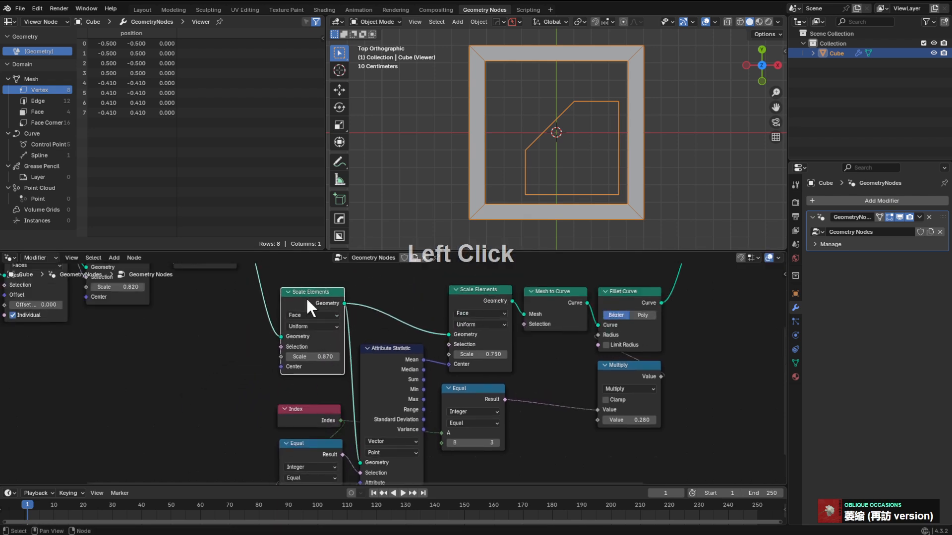
left_click(411, 349)
key("g")
left_click(414, 353)
left_click(470, 398)
key("g")
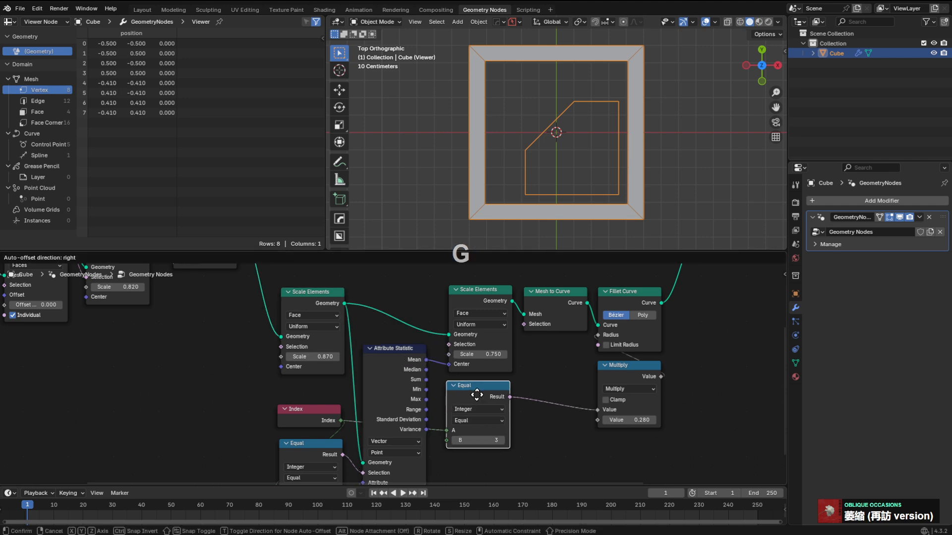
left_click(476, 395)
Shift the Join Geometry, Viewer and Group Output nodes horizontally away from Fillet Curve to make room for more nodes.
middle_click_drag(574, 379, 484, 406)
scroll(590, 337, "down", 2)
middle_click_drag(549, 352, 523, 365)
scroll(581, 295, "down", 2)
middle_click_drag(555, 321, 470, 340)
left_click(662, 274)
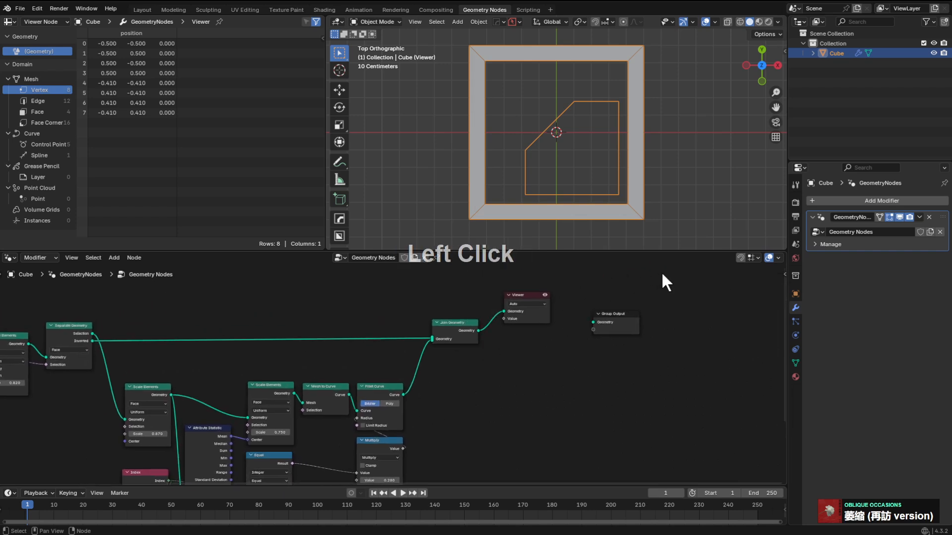
left_click_drag(662, 274, 451, 378)
key("g")
key("x")
left_click(547, 376)
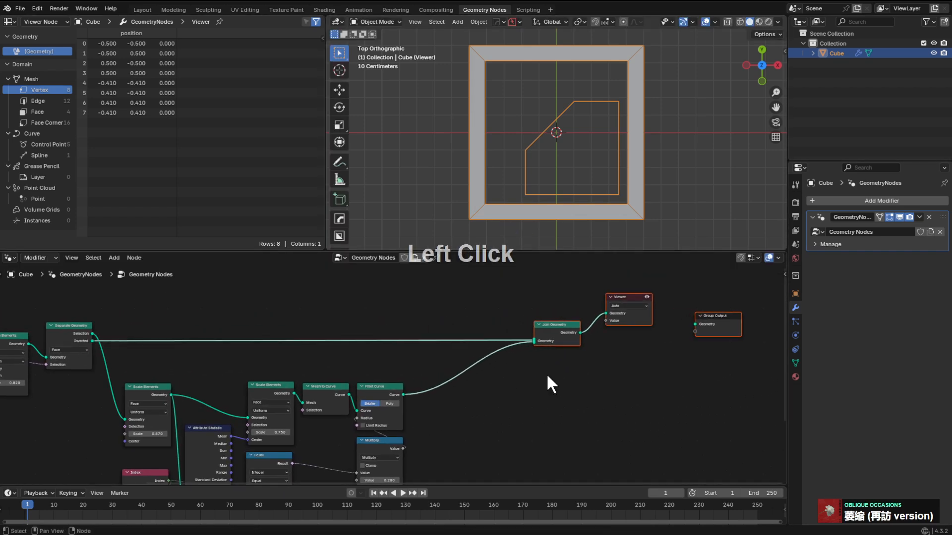
scroll(521, 337, "up", 2)
key("a")
scroll(510, 331, "up", 2)
scroll(515, 163, "up", 2)
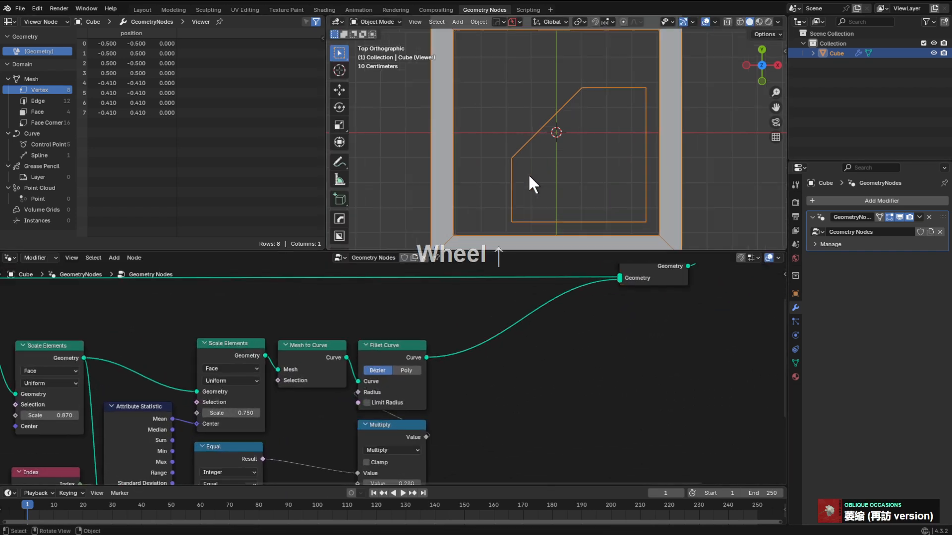
scroll(529, 184, "up", 1)
middle_click_drag(613, 74, 615, 219)
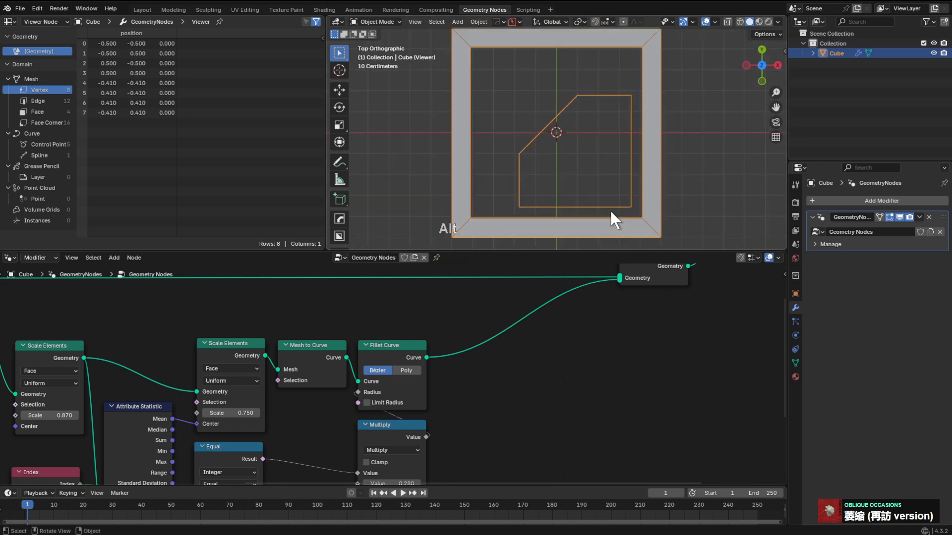
scroll(408, 403, "down", 1)
Insert a Delete Geometry node after Fillet Curve and connect the second Equal node's Result to its Selection.
middle_click_drag(408, 403, 486, 307)
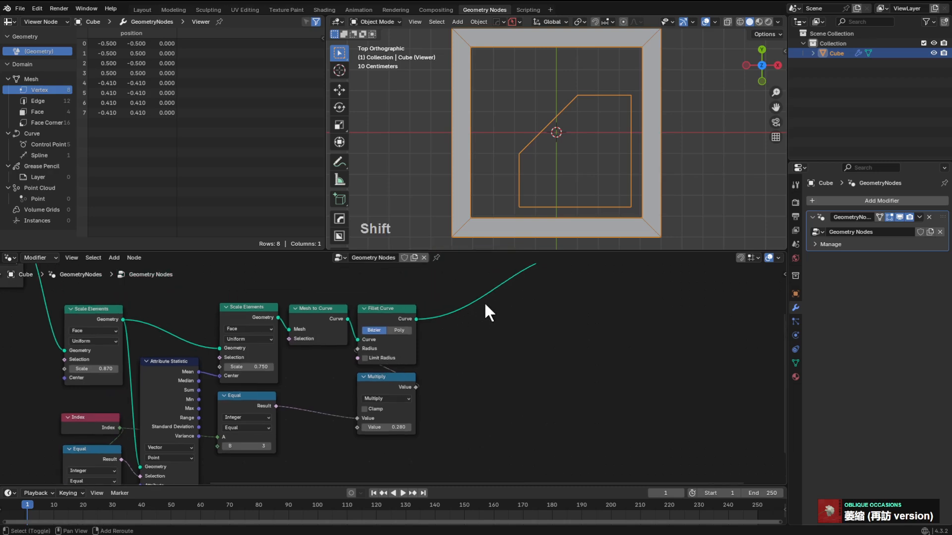
key("shift+a")
left_click(459, 303)
type("dele")
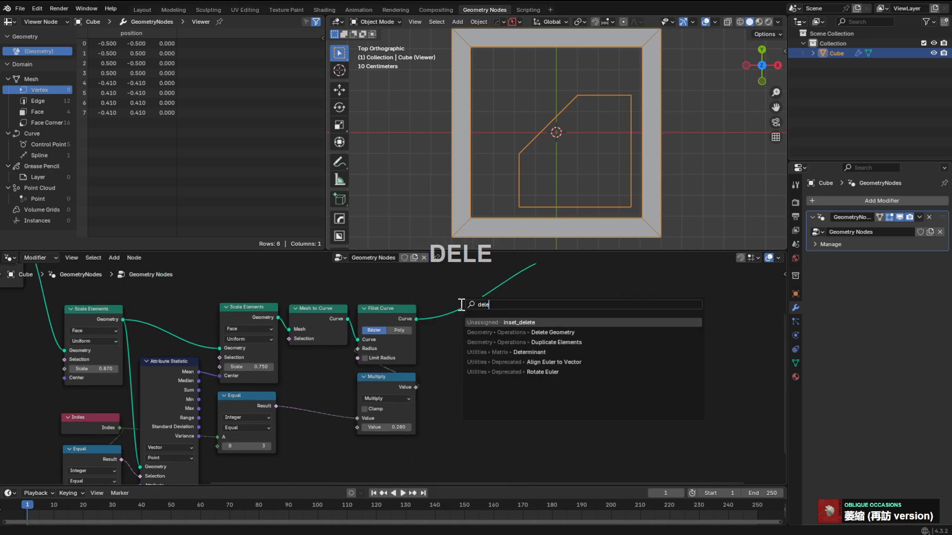
key("Down")
key("Return")
left_click(449, 300)
middle_click_drag(449, 300, 260, 374)
left_click_drag(195, 398, 517, 285)
middle_click_drag(516, 289, 491, 335)
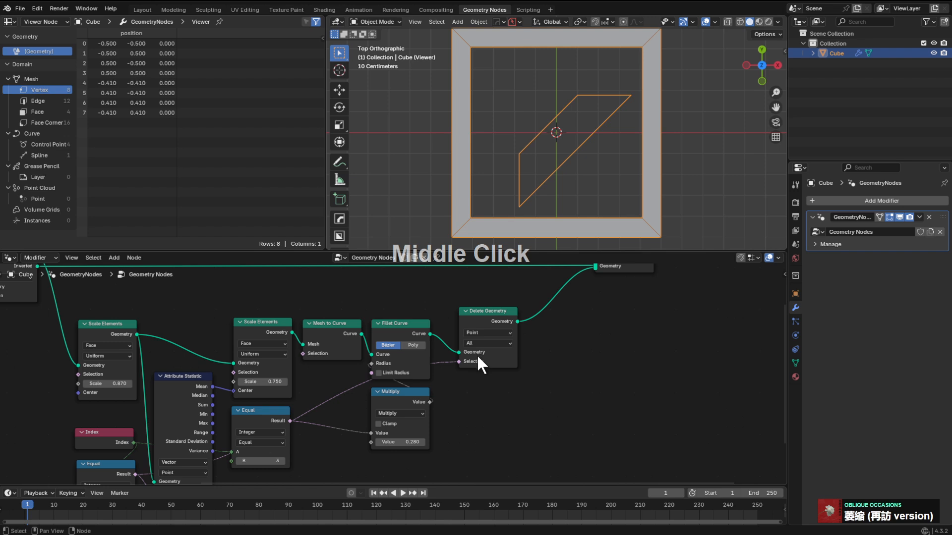
left_click_drag(485, 327, 500, 332)
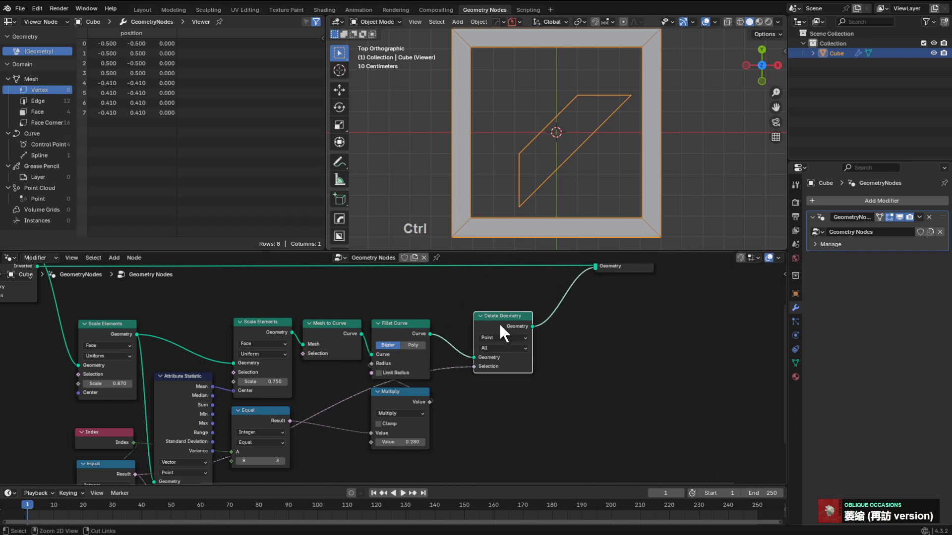
key("ctrl+z")
Insert a Set Spline Cyclic node between the Fillet Curve and Delete Geometry nodes, with Cyclic disabled.
key("shift+a")
left_click(487, 306)
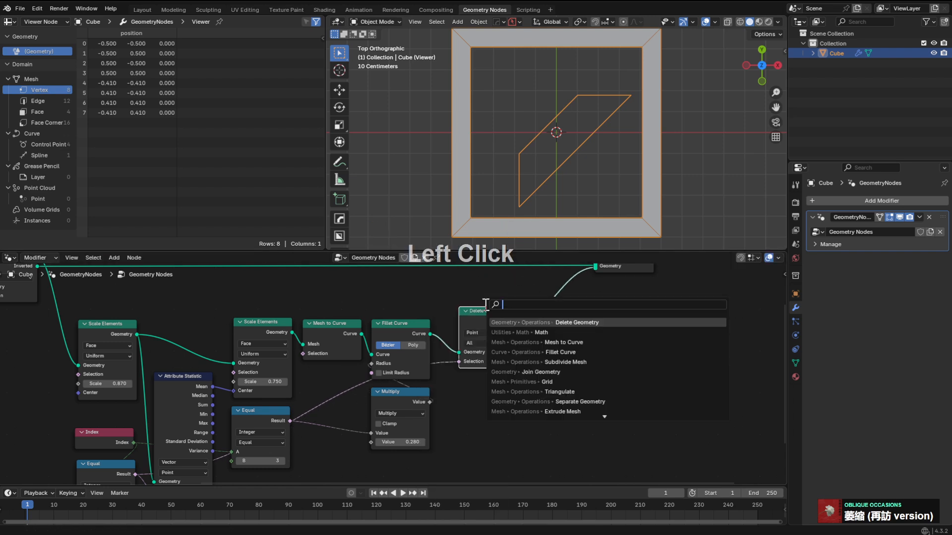
type("to")
key("ctrl+a")
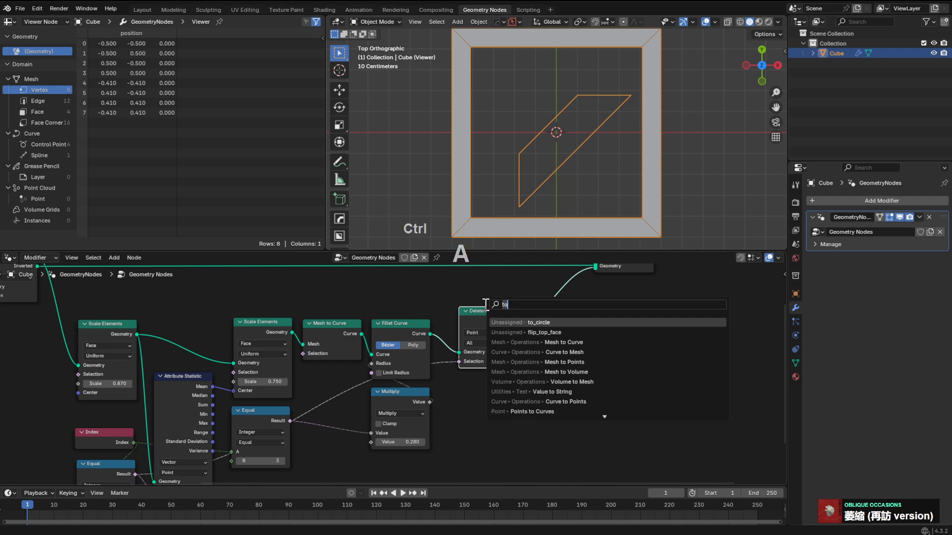
type("cycl")
key("Down")
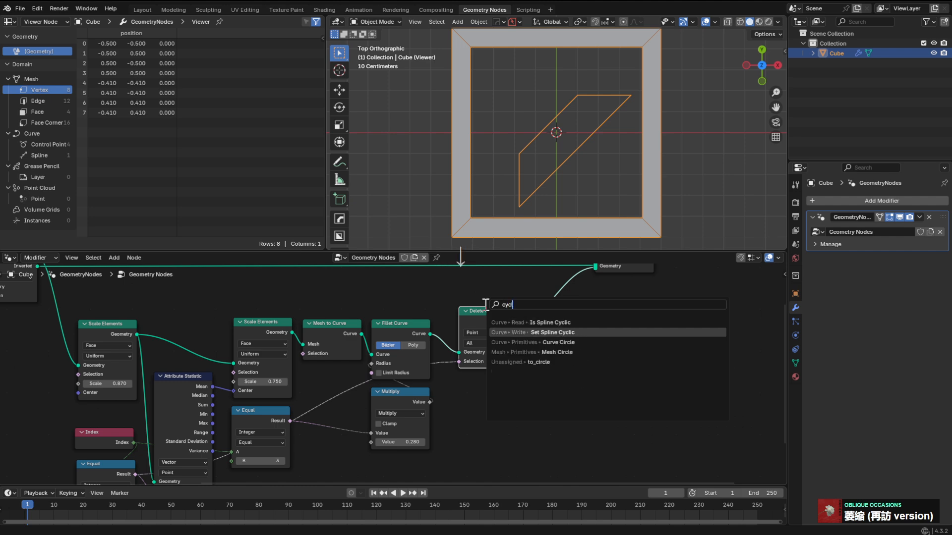
key("Return")
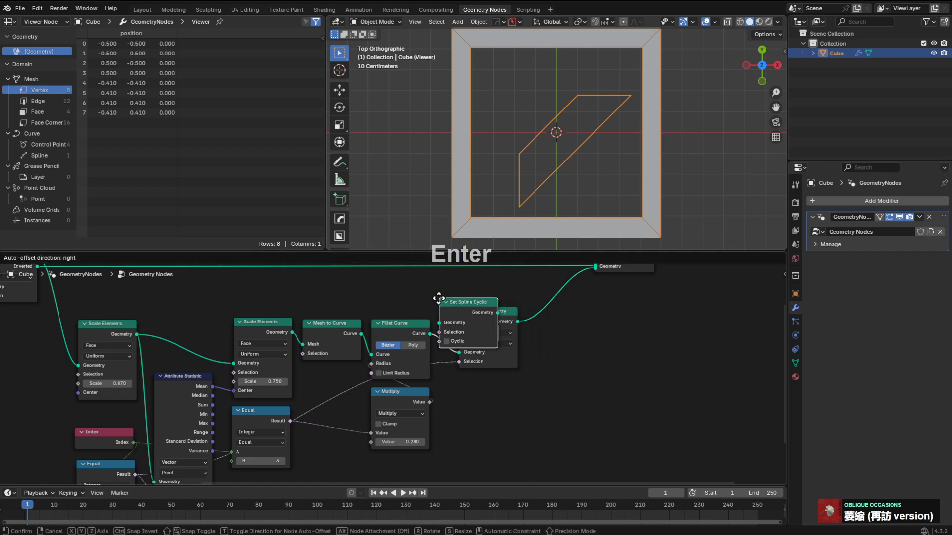
left_click(440, 306)
left_click(454, 346)
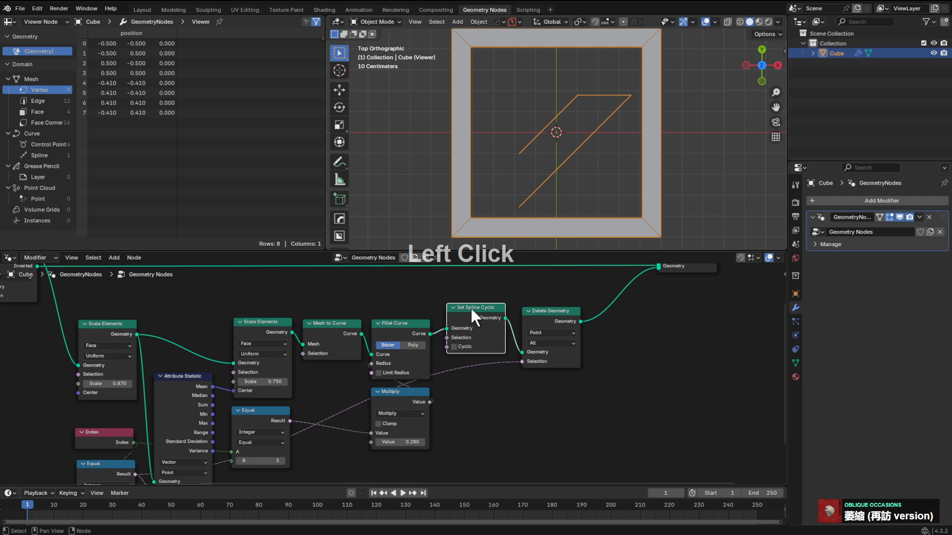
mouse_move(471, 307)
left_mouse_down()
mouse_move(599, 305)
mouse_move(479, 322)
left_mouse_up()
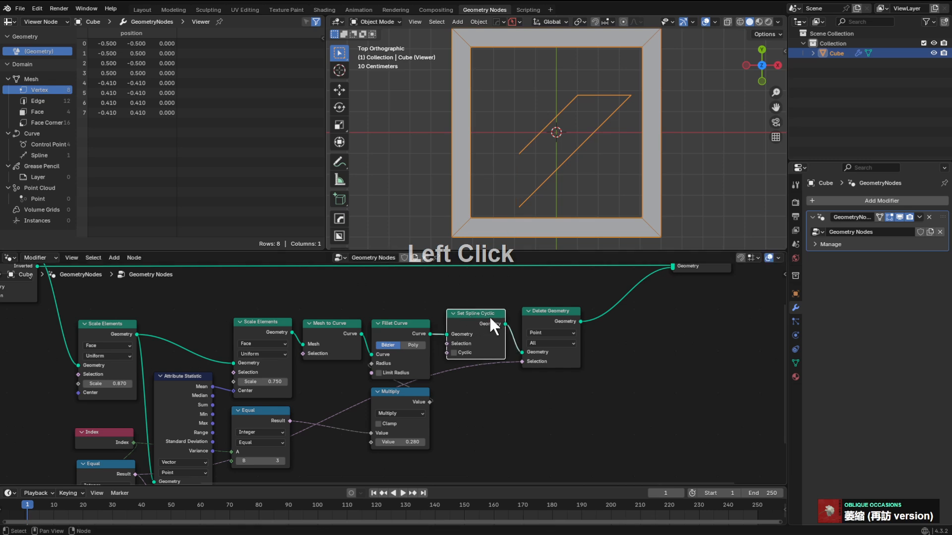
Try moving the Equal link from Delete Geometry to the Set Spline Cyclic node's Selection and Cyclic inputs, then undo it.
scroll(475, 314, "up", 4)
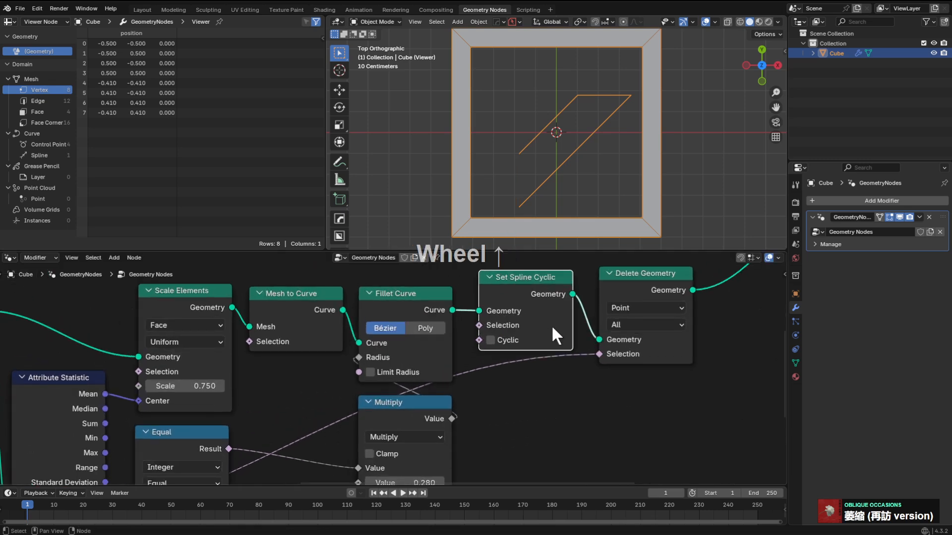
left_click_drag(596, 354, 496, 339)
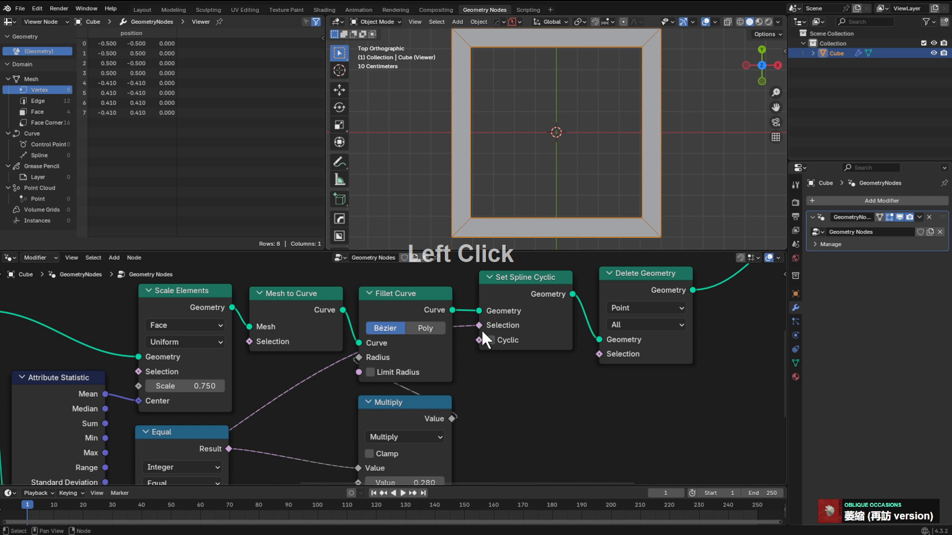
left_click_drag(481, 328, 583, 353)
left_click_drag(484, 339, 482, 339)
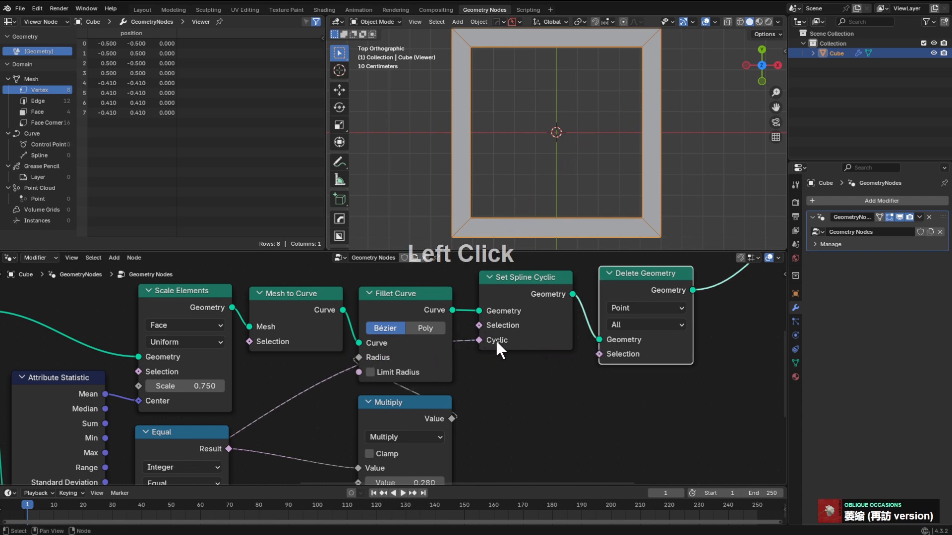
key("ctrl+z")
scroll(521, 286, "down", 1)
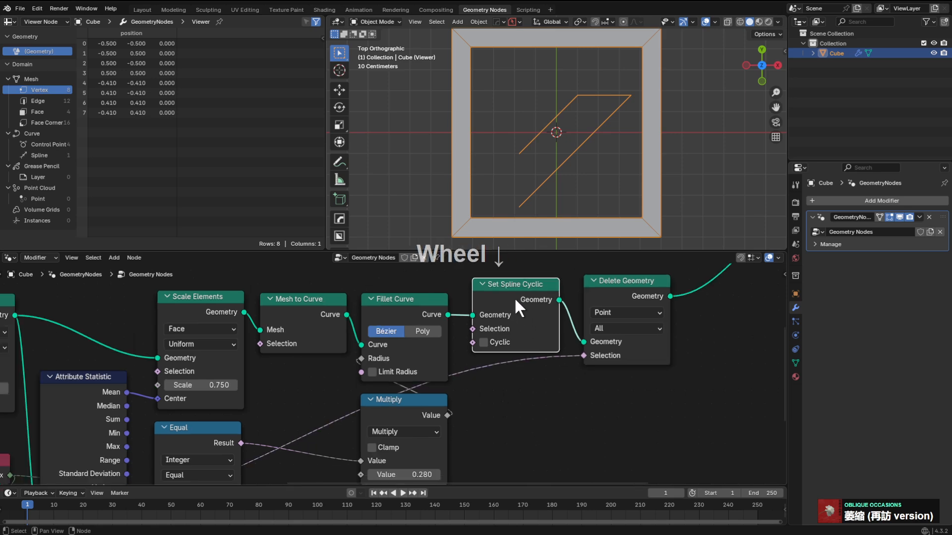
Remove the Set Spline Cyclic and Delete Geometry nodes while keeping Fillet Curve linked to Join Geometry.
middle_click_drag(513, 296, 451, 366)
scroll(498, 360, "down", 1)
scroll(483, 350, "up", 1)
scroll(453, 342, "down", 1)
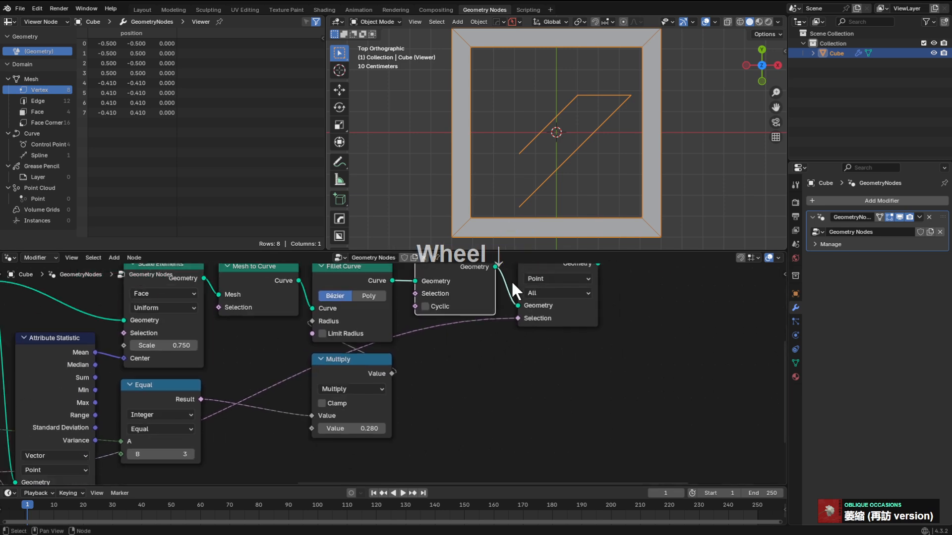
middle_click_drag(513, 290, 484, 382)
left_click(460, 321)
key("ctrl+x")
left_click(563, 310)
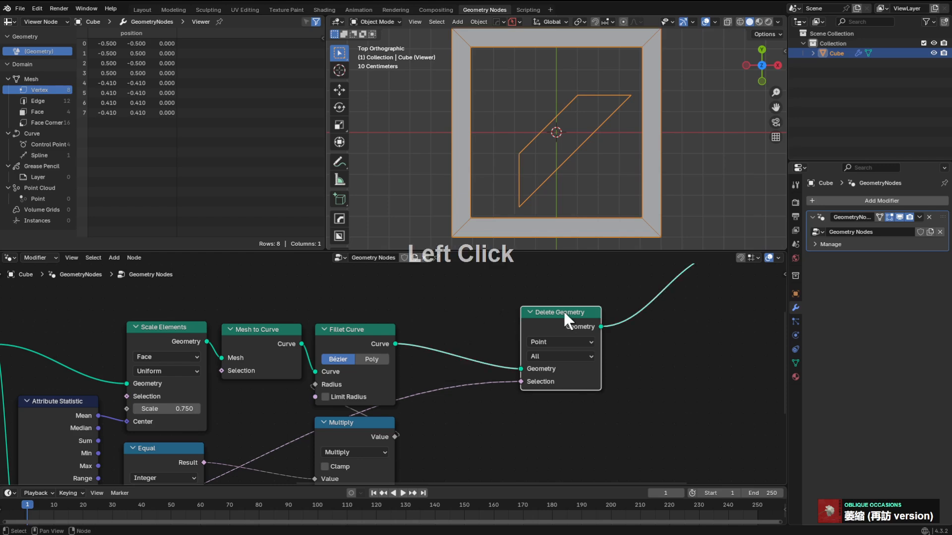
key("ctrl+x")
Insert a Curve to Mesh node on the link leaving the Fillet Curve node and place it beside that node.
middle_click_drag(480, 319, 453, 333)
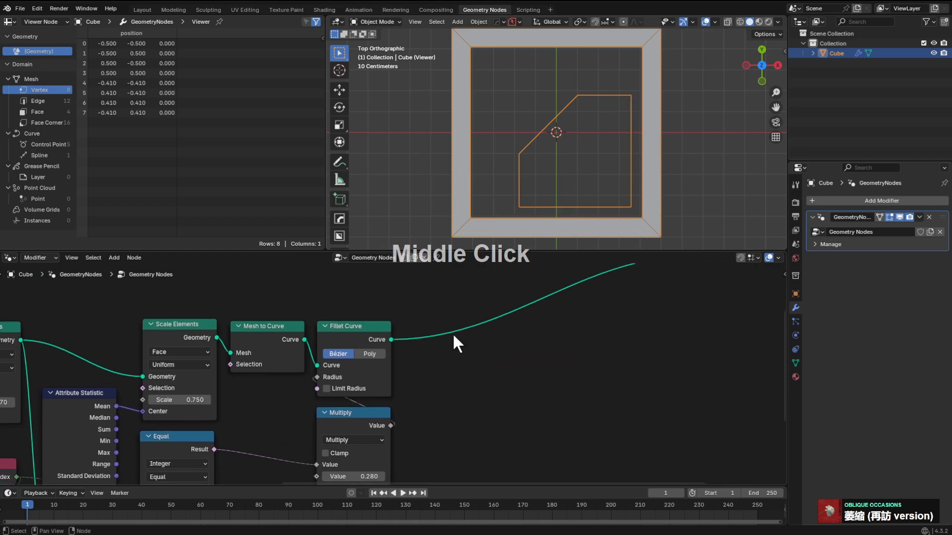
left_click_drag(391, 339, 451, 362)
type("to mesh")
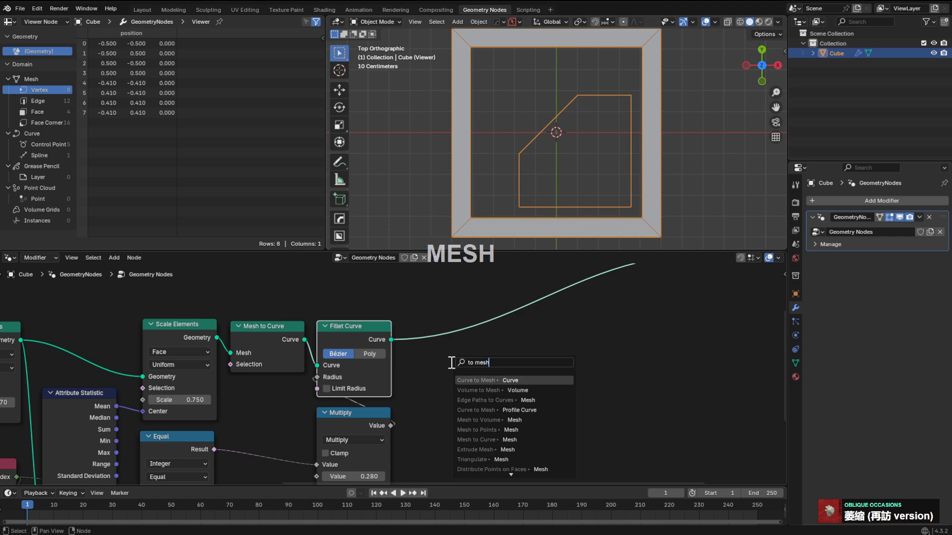
key("Return")
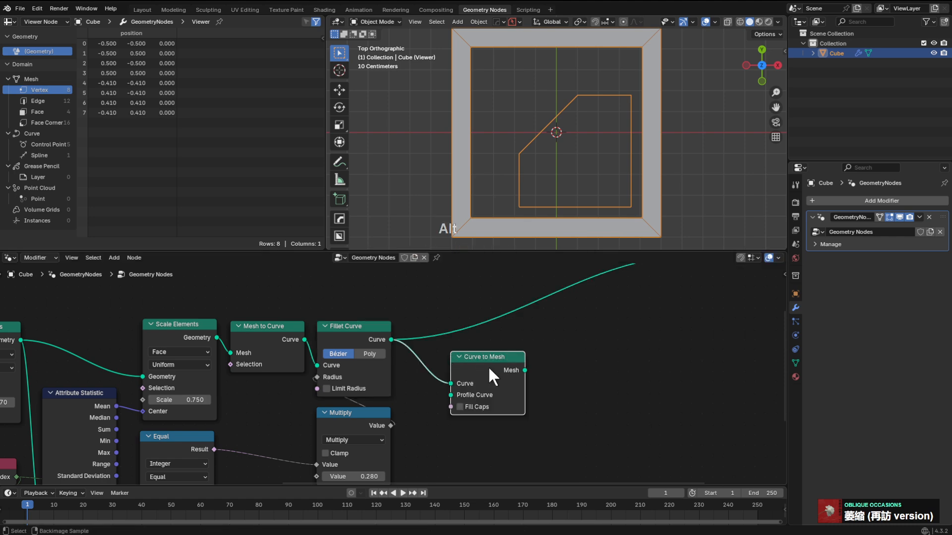
left_click(454, 329)
key("g")
left_click(466, 344)
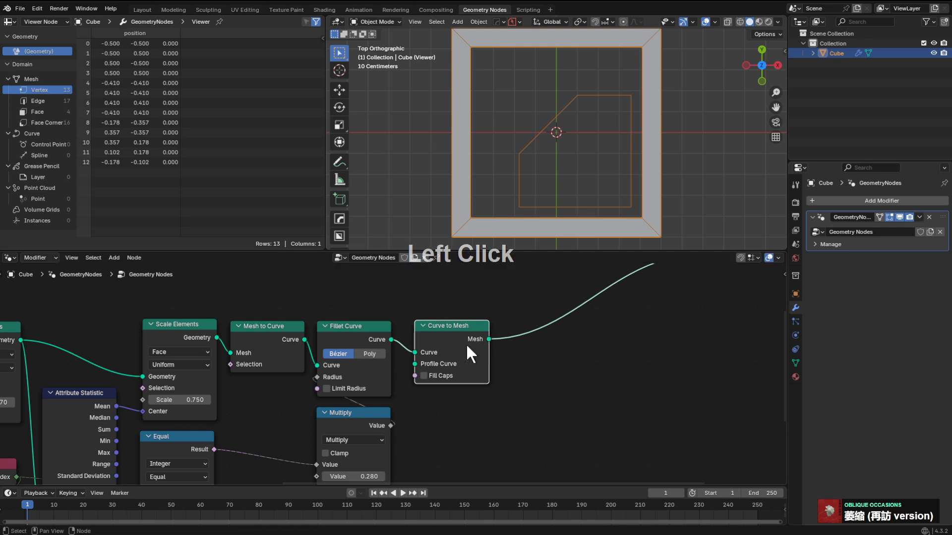
key("g")
left_click(445, 338)
Insert a Delete Geometry node on the link leaving the Curve to Mesh node and place it beside that node.
middle_click_drag(444, 337, 428, 316)
key("shift+a")
type("delke")
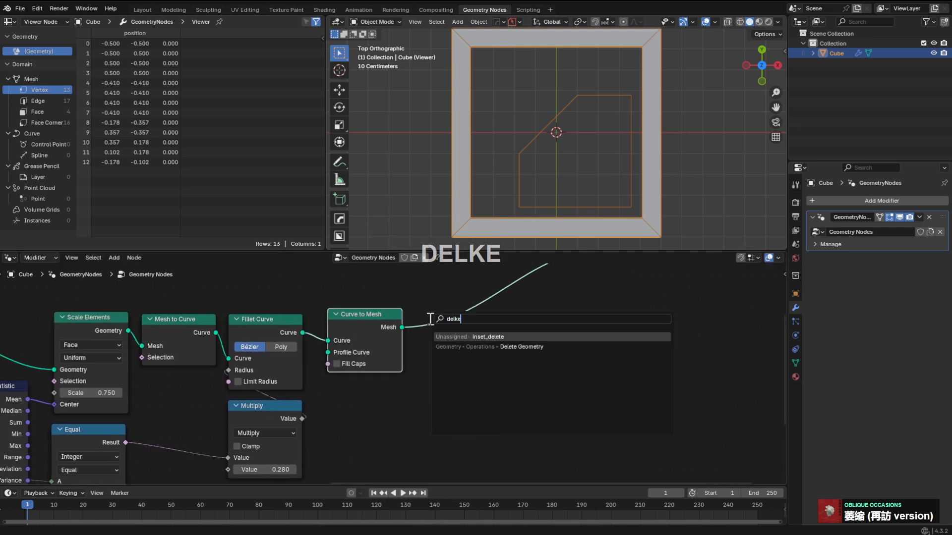
type("ete")
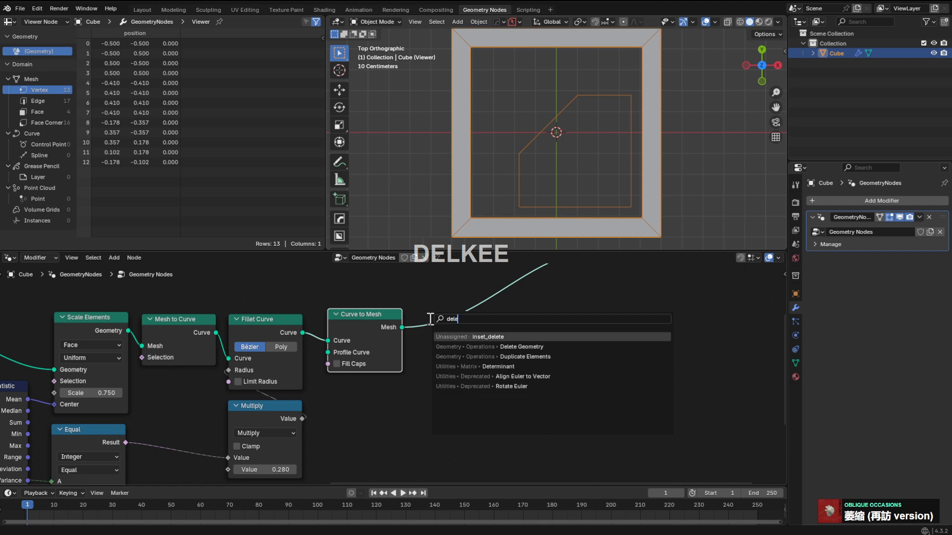
key("Return")
left_click(402, 304)
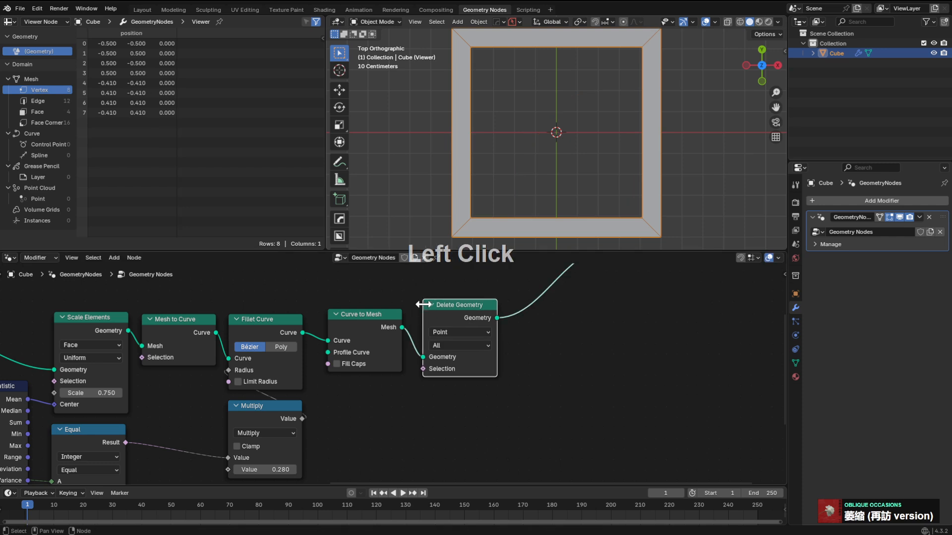
key("g")
left_click(436, 309)
Try linking the Multiply node's Value to the Delete Geometry node's Selection, then disconnect it.
middle_click_drag(431, 311, 328, 366)
left_click_drag(342, 363, 464, 320)
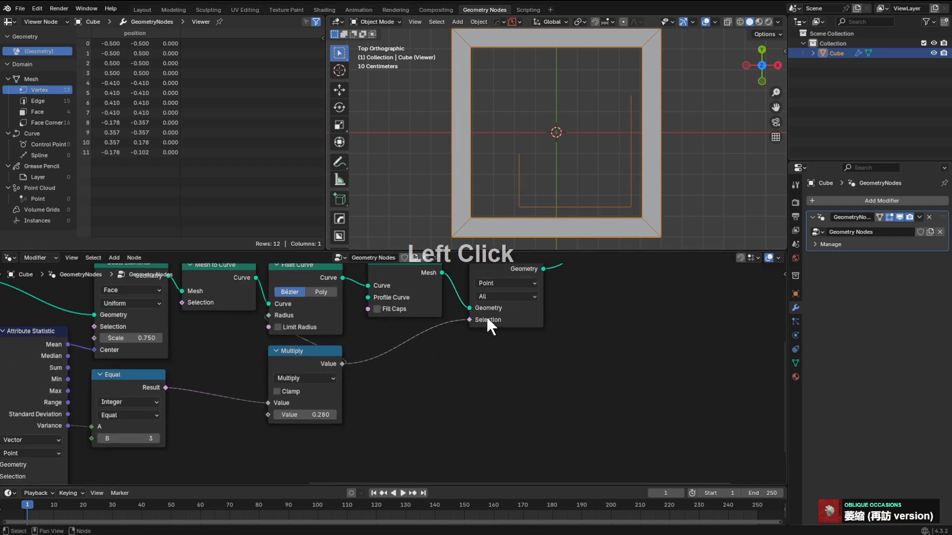
middle_click_drag(484, 321, 466, 338)
scroll(401, 357, "up", 1)
middle_click_drag(327, 371, 385, 335)
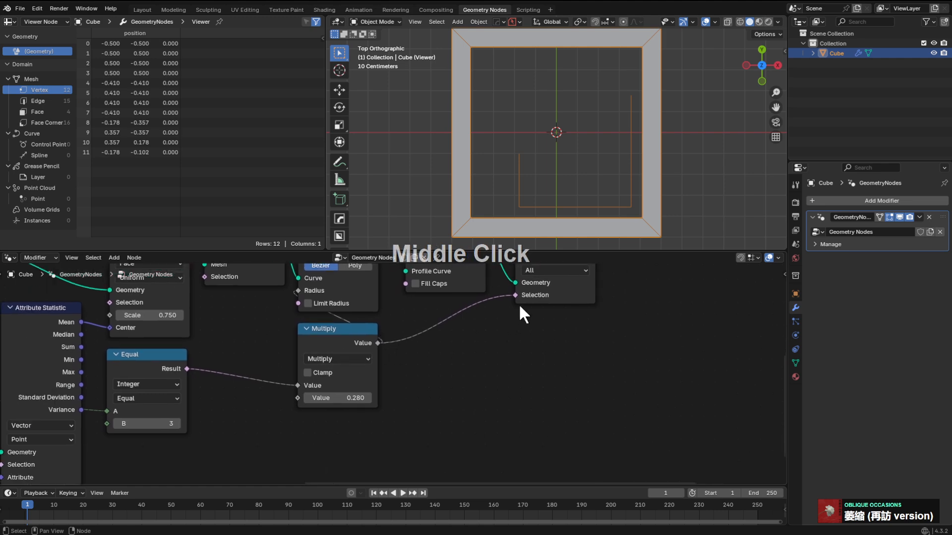
left_click_drag(454, 325, 449, 331)
Link the Result of the Equal node with B set to 1 to the Delete Geometry node's Selection.
scroll(365, 362, "down", 4)
middle_click_drag(362, 366, 420, 316)
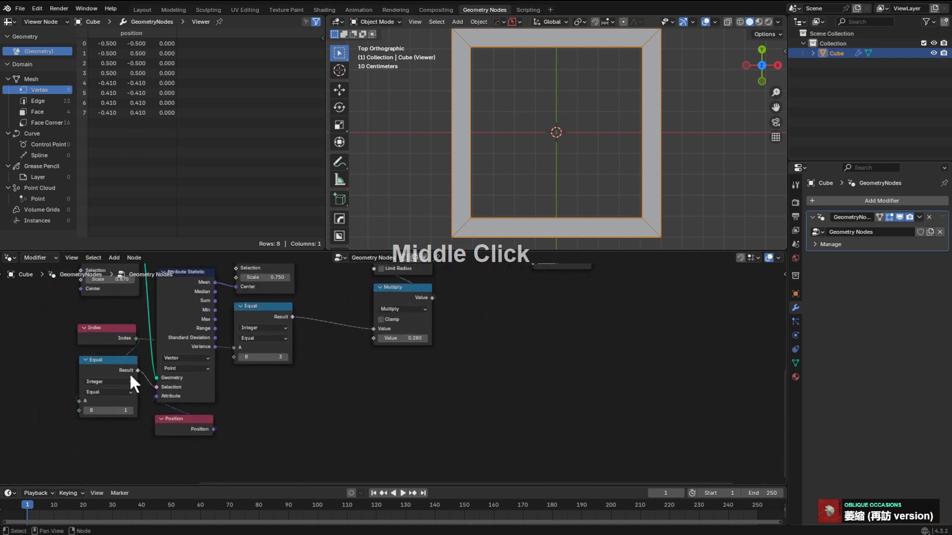
left_click_drag(134, 372, 529, 304)
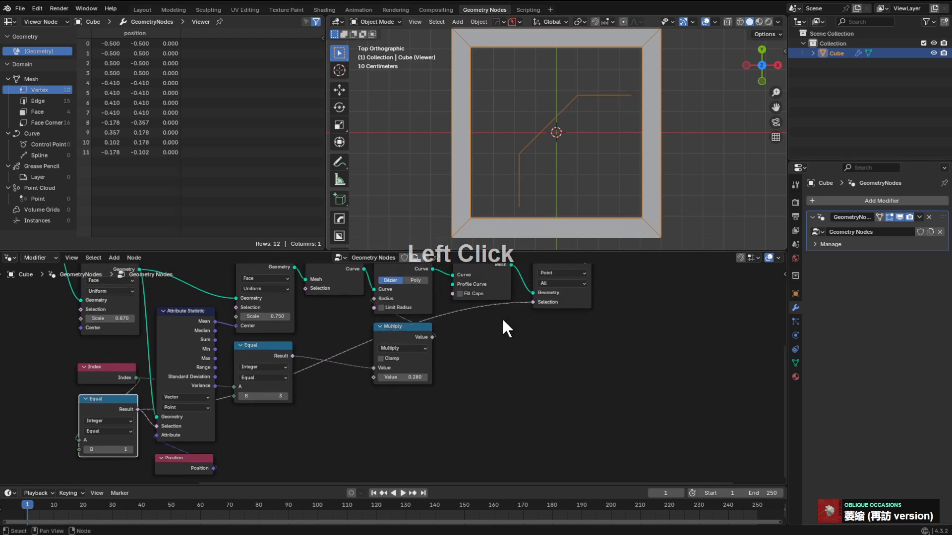
middle_click_drag(502, 320, 465, 355)
scroll(465, 355, "up", 1)
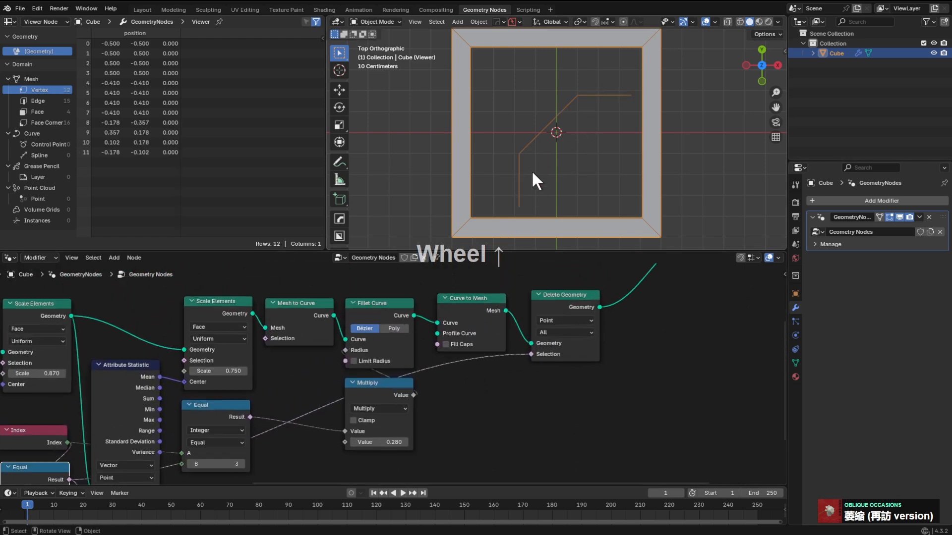
scroll(531, 368, "up", 2)
scroll(546, 333, "down", 1)
Tidy the node row by realigning the Delete Geometry, Multiply and first Mesh to Curve nodes with their neighbours.
left_click(524, 304)
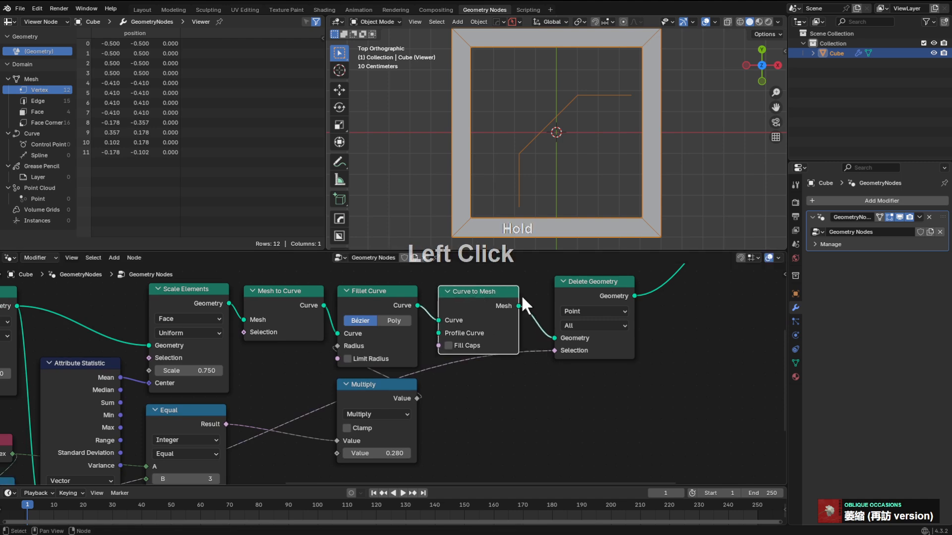
left_click_drag(593, 281, 573, 291)
scroll(407, 378, "down", 2)
middle_click_drag(407, 377, 470, 337)
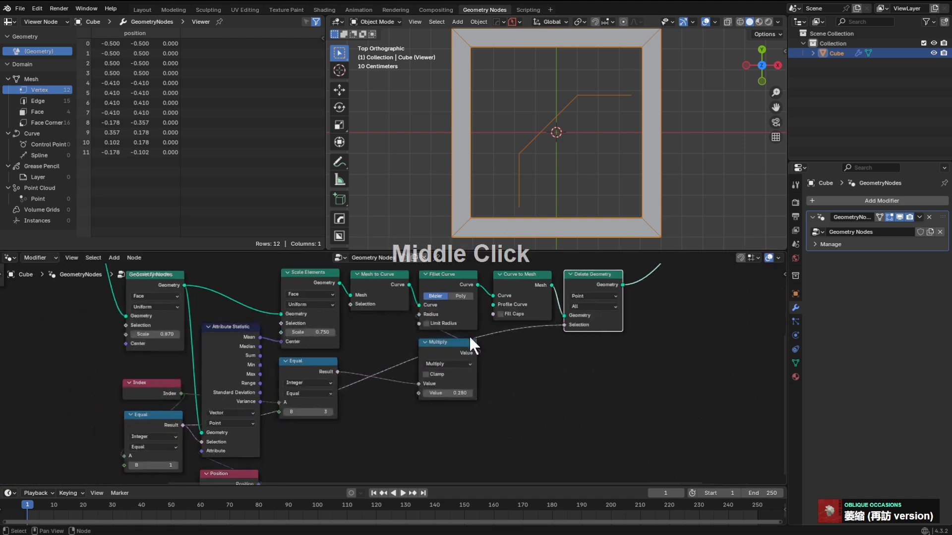
scroll(468, 339, "up", 1)
left_click_drag(461, 348, 458, 346)
scroll(413, 342, "down", 1)
middle_click_drag(383, 300, 419, 331)
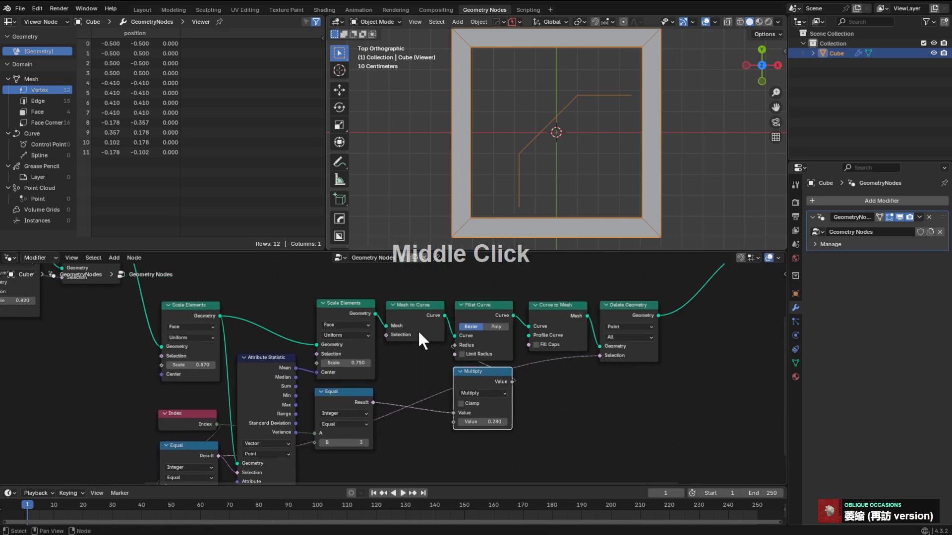
left_click_drag(421, 311, 419, 309)
left_click(352, 310)
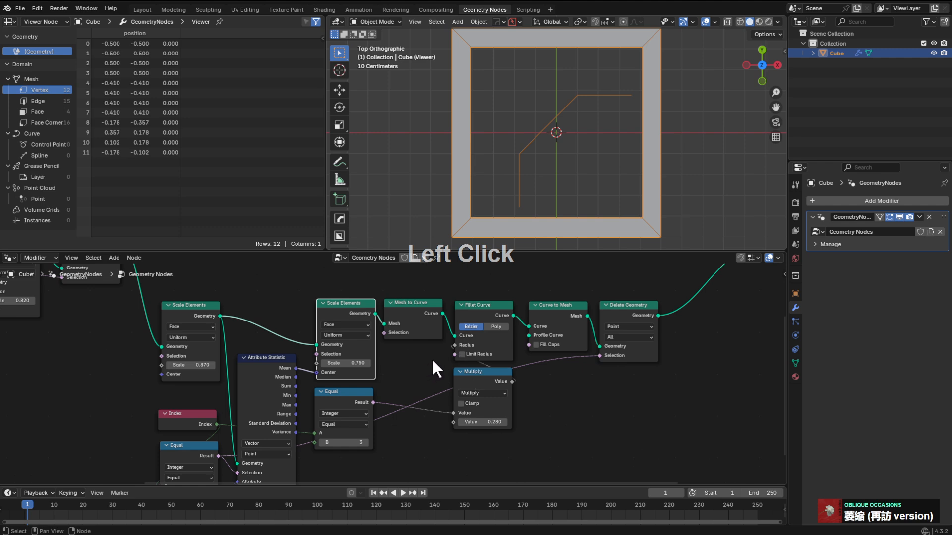
Try lowering the Multiply node's Value to 0.240, then return it to 0.280.
middle_click_drag(433, 361, 408, 349)
scroll(525, 289, "up", 2)
scroll(457, 320, "down", 1)
middle_click_drag(456, 320, 466, 370)
scroll(443, 347, "up", 1)
scroll(441, 356, "down", 1)
scroll(456, 413, "up", 2)
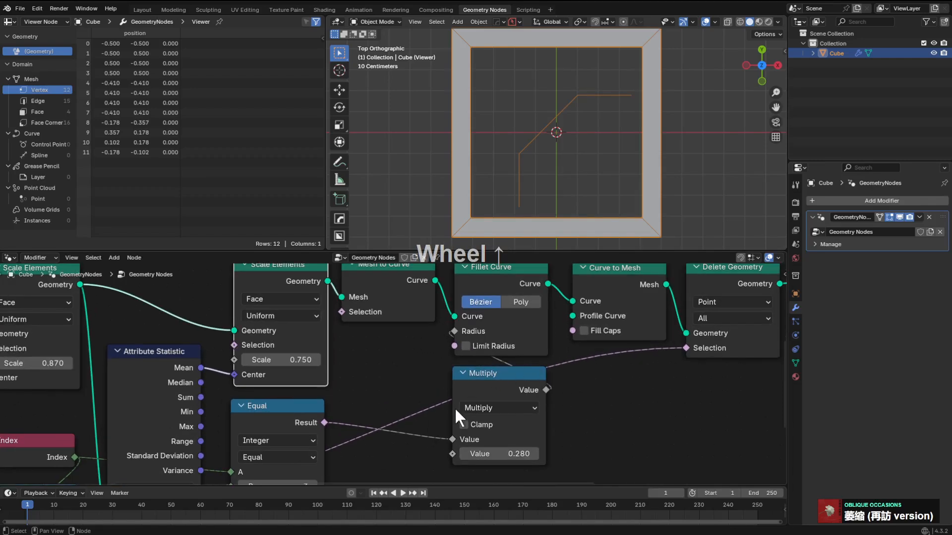
middle_click_drag(455, 409, 464, 373)
left_click_drag(491, 417, 493, 417, "shift")
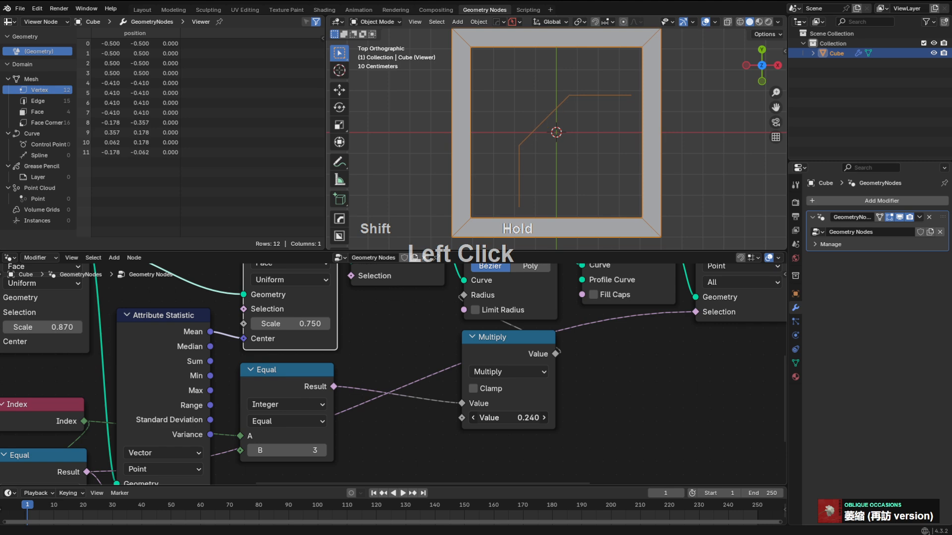
Duplicate the Mesh to Curve node and insert the copy between the Delete Geometry and Join Geometry nodes.
scroll(624, 365, "down", 2)
middle_click_drag(624, 365, 446, 391)
left_click(288, 333)
key("shift+d")
left_click(633, 336)
middle_click_drag(633, 337, 469, 364)
left_click_drag(466, 355, 462, 356)
Move the Group Output, Viewer and Join Geometry nodes farther along the tree to make room after the new Mesh to Curve node.
middle_click_drag(639, 278, 486, 311)
scroll(486, 311, "down", 2)
middle_click_drag(550, 299, 482, 361)
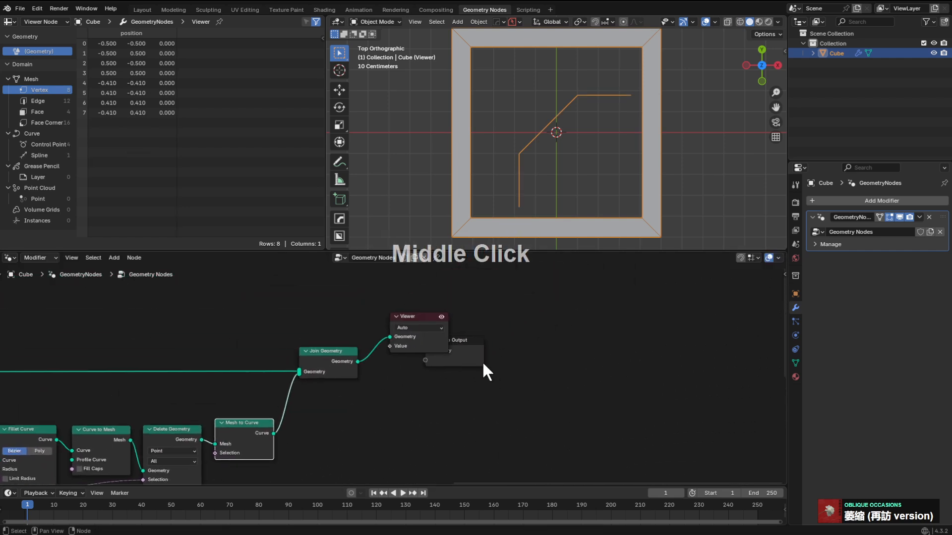
left_click_drag(482, 349, 761, 345)
left_click_drag(445, 341, 469, 313)
key("g")
key("x")
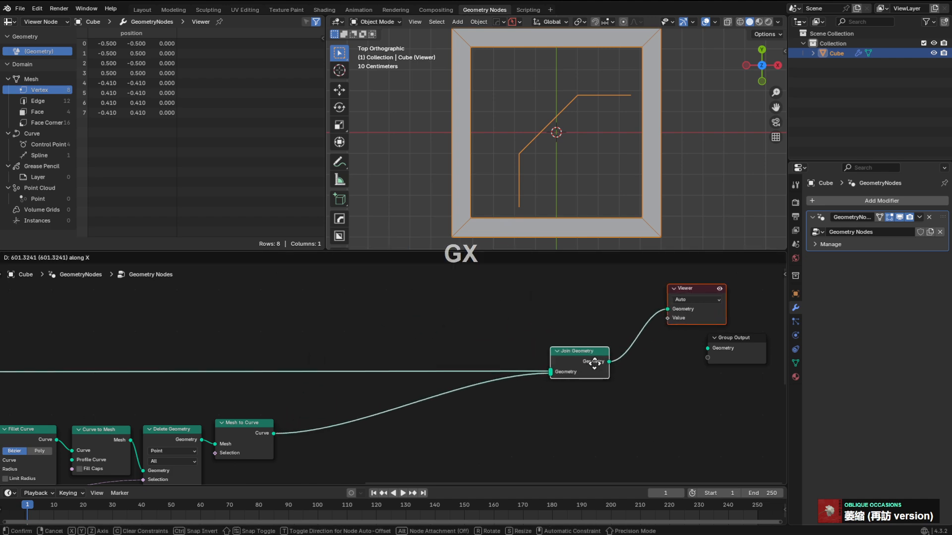
left_click(629, 353)
key("g")
key("x")
left_click(633, 353)
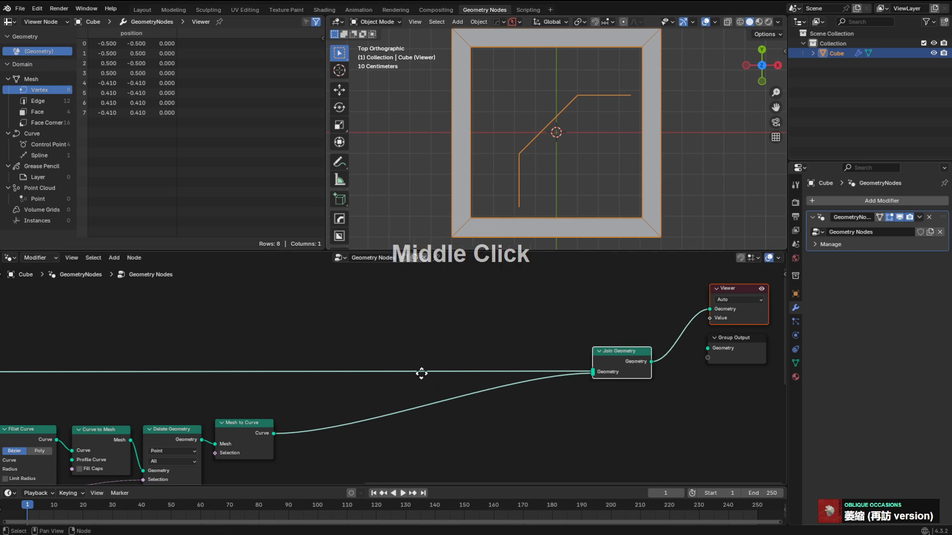
Insert a Curve to Mesh node between the second Mesh to Curve node and the Join Geometry node.
middle_click_drag(421, 374, 523, 329)
scroll(523, 329, "down", 4)
middle_click_drag(409, 354, 505, 336)
scroll(505, 336, "down", 2)
scroll(329, 365, "up", 2)
mouse_move(329, 365)
middle_mouse_down()
mouse_move(463, 331)
mouse_move(467, 397)
mouse_move(387, 373)
mouse_move(323, 374)
middle_mouse_up()
scroll(514, 304, "up", 1)
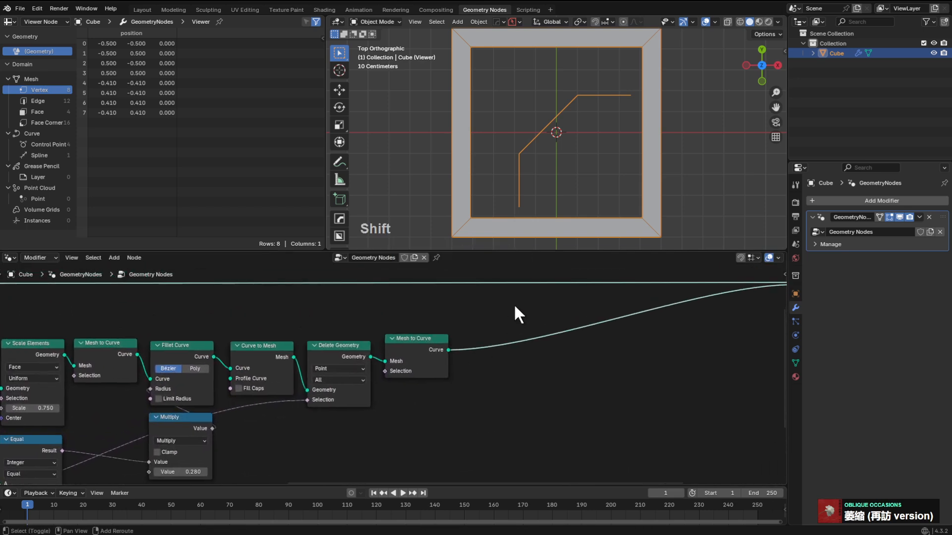
key("shift+a")
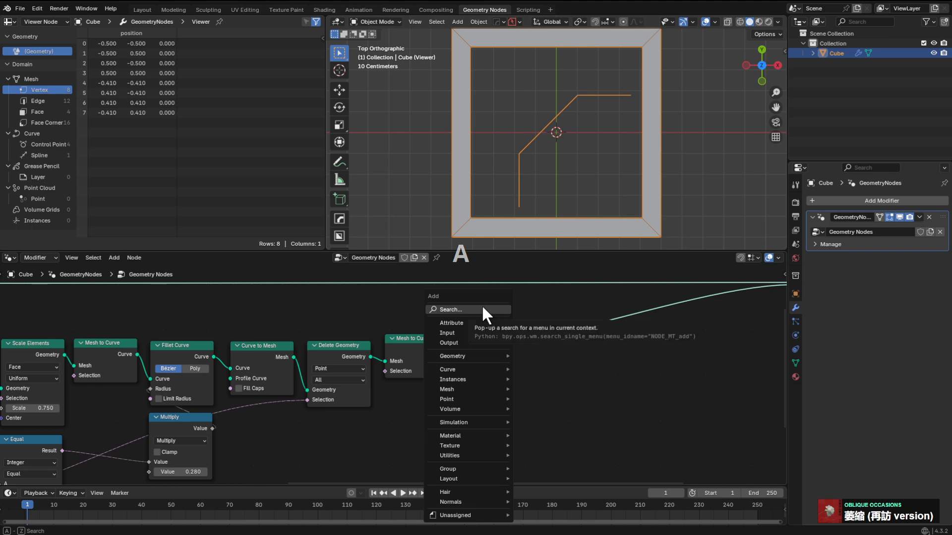
left_click(482, 308)
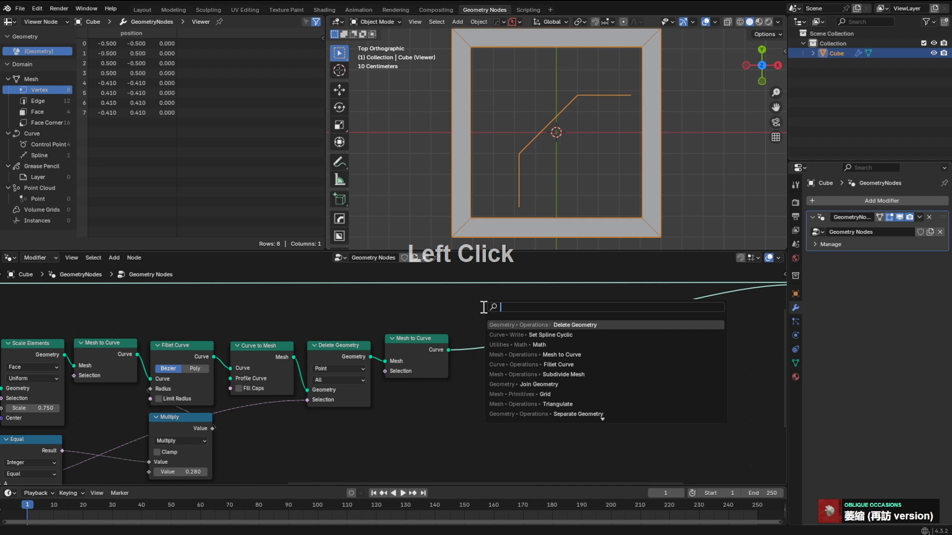
type("to mesh")
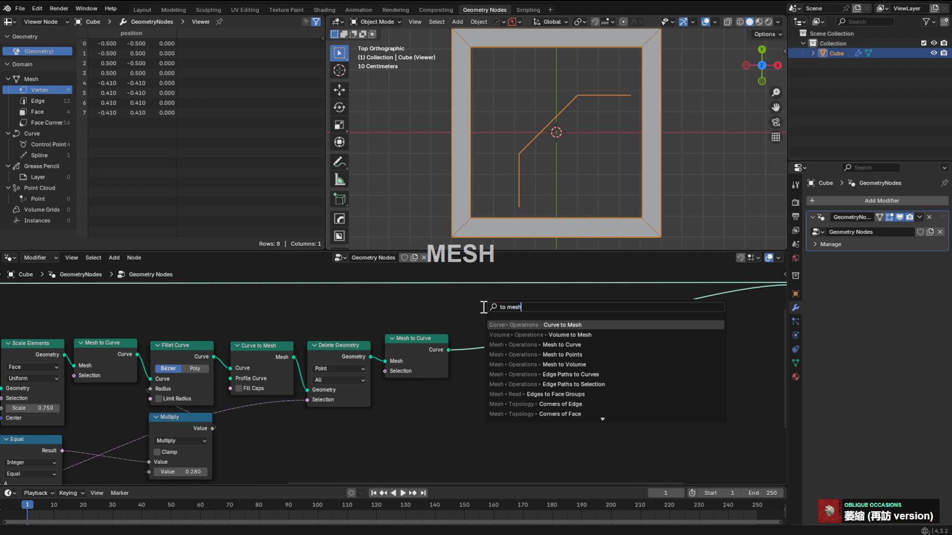
key("Return")
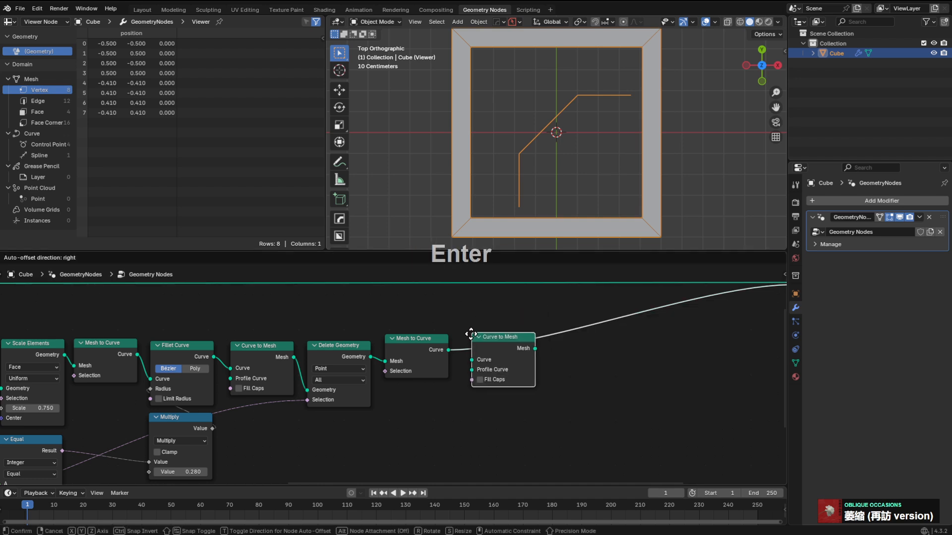
left_click(466, 335)
key("g")
left_click(466, 337)
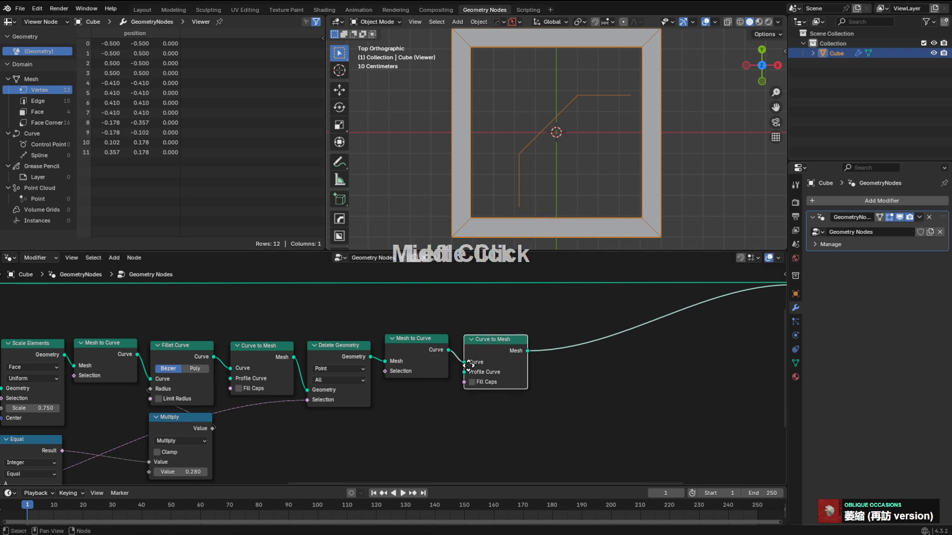
Try a Mesh Line node as the Profile Curve of the last Curve to Mesh node.
middle_click_drag(471, 364, 480, 342)
left_click(436, 397)
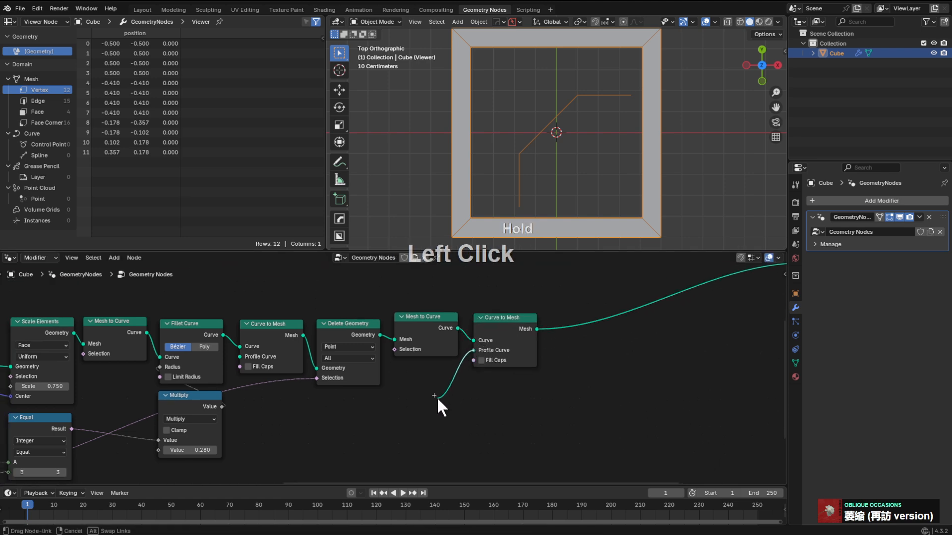
key("shift+a")
type("line")
key("Return")
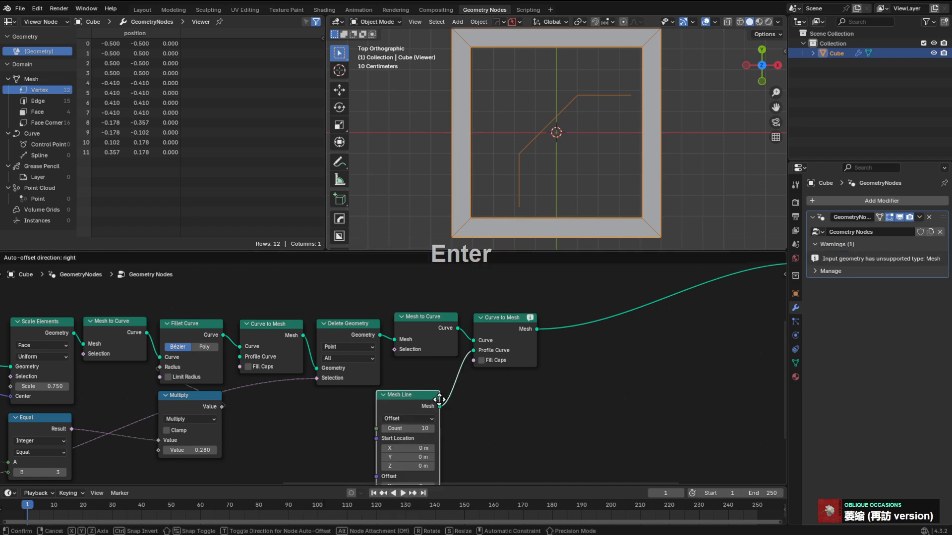
left_click(461, 379)
Set the Mesh Line node's Offset Z to 0 m and try adjusting its X and Y offsets.
middle_click_drag(461, 379, 461, 330)
scroll(452, 424, "up", 2)
left_click(454, 430)
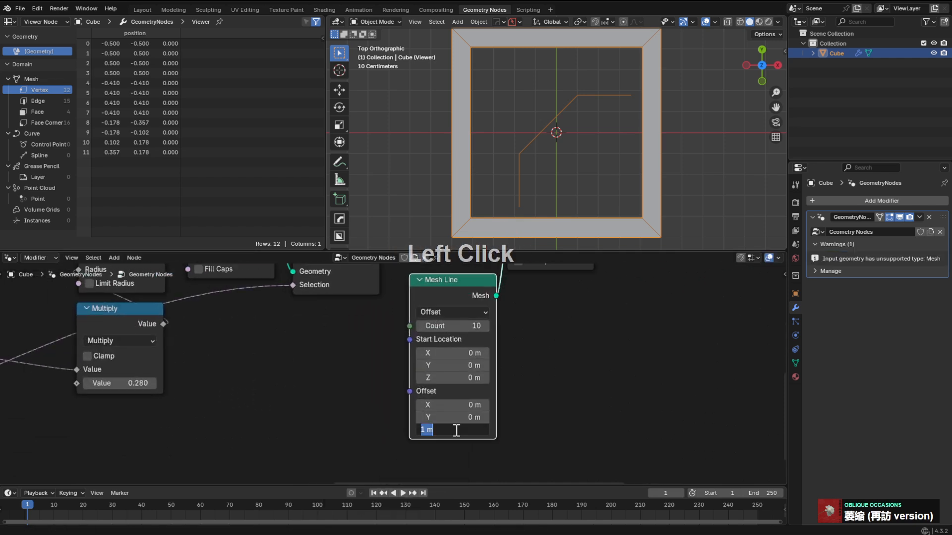
key("KP_Enter")
key("KP_Enter")
type("0")
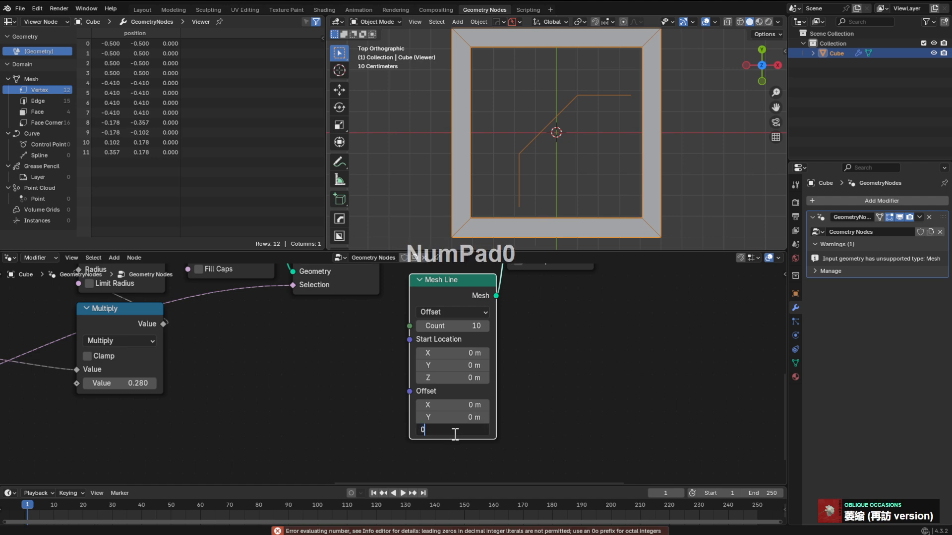
key("KP_Enter")
left_click_drag(451, 405, 451, 405, "shift")
left_click_drag(452, 418, 453, 417, "shift")
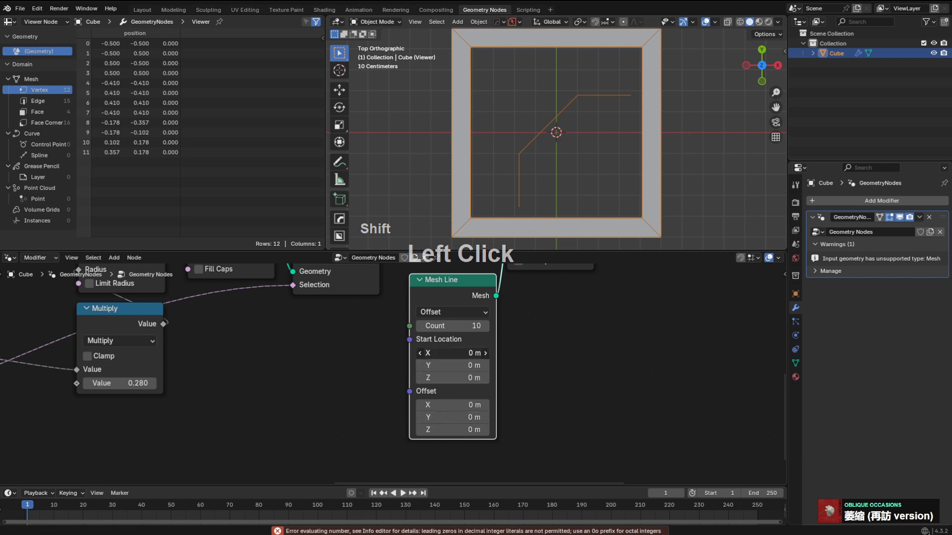
Remove the Mesh Line node from the Profile Curve input.
middle_click_drag(466, 295, 456, 343)
scroll(457, 343, "up", 1)
left_click(453, 343)
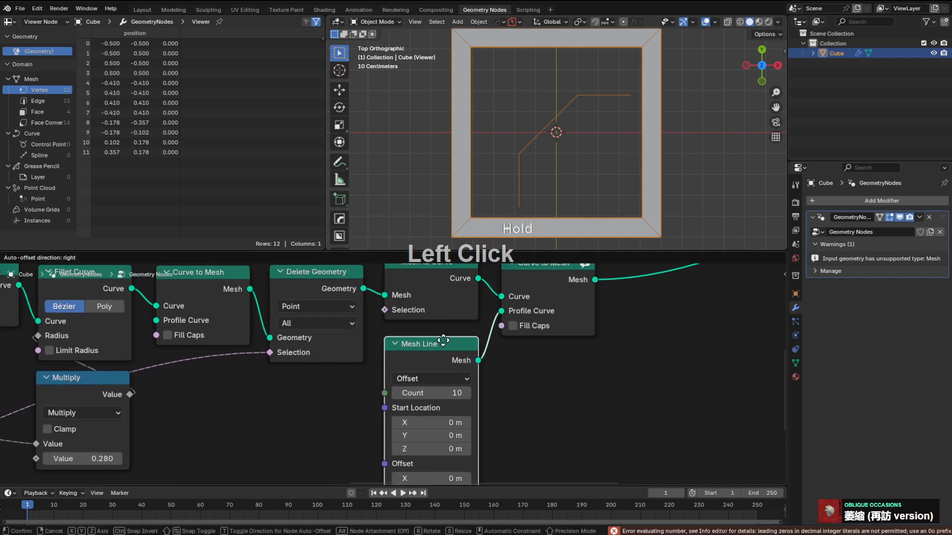
key("x")
Add a Curve Line node linked to the Profile Curve input of the last Curve to Mesh node.
left_click_drag(477, 347, 461, 389)
type("c")
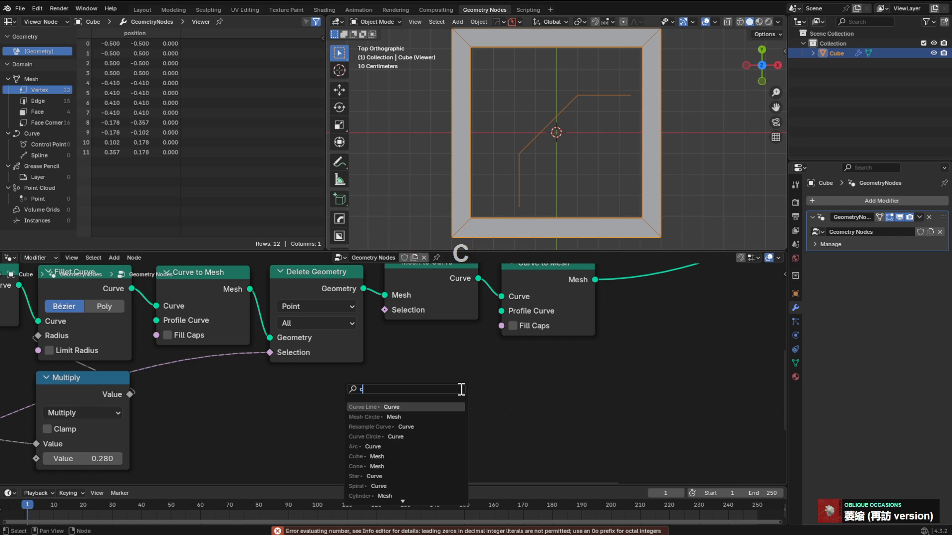
type("urve line")
key("Return")
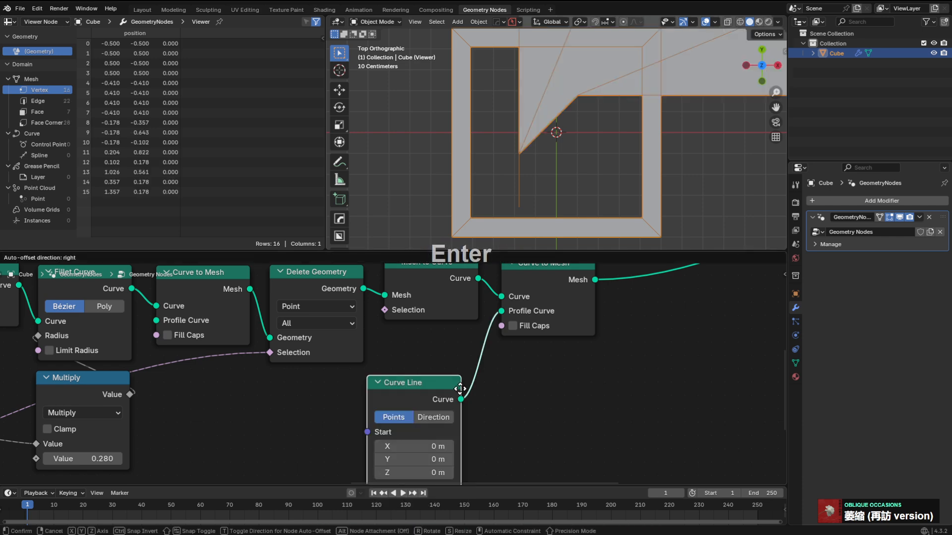
left_click(471, 391)
Set the Curve Line's End to X 0.05 m and Z 0 m, and its Start X to -0.03 m.
middle_click_drag(470, 391, 436, 446)
left_click(433, 432)
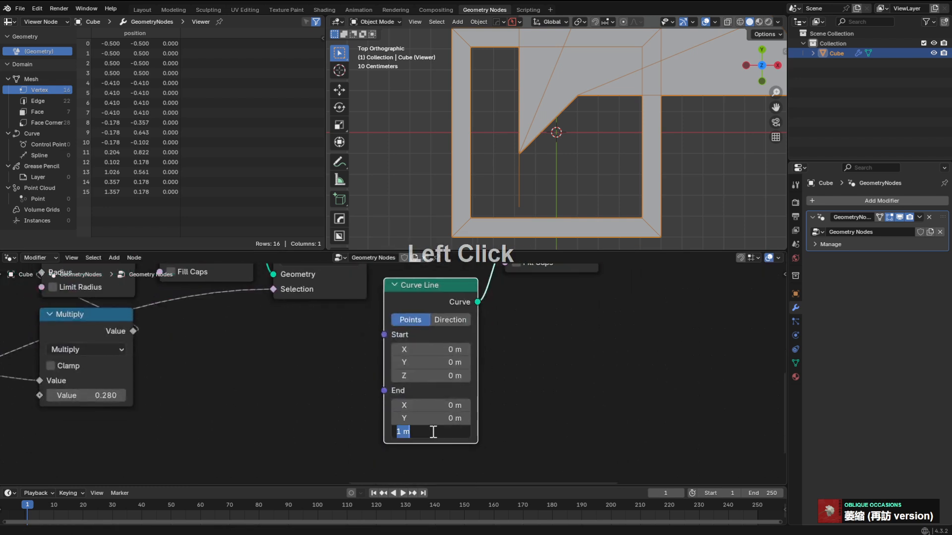
type("0")
key("Return")
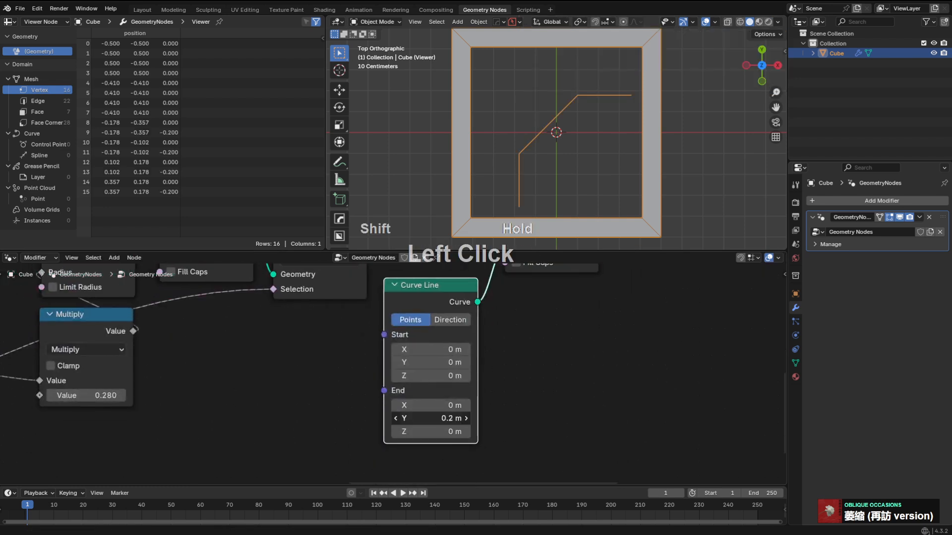
mouse_move(435, 405)
left_mouse_down("shift")
mouse_move(446, 405)
mouse_move(439, 406)
left_mouse_up("shift")
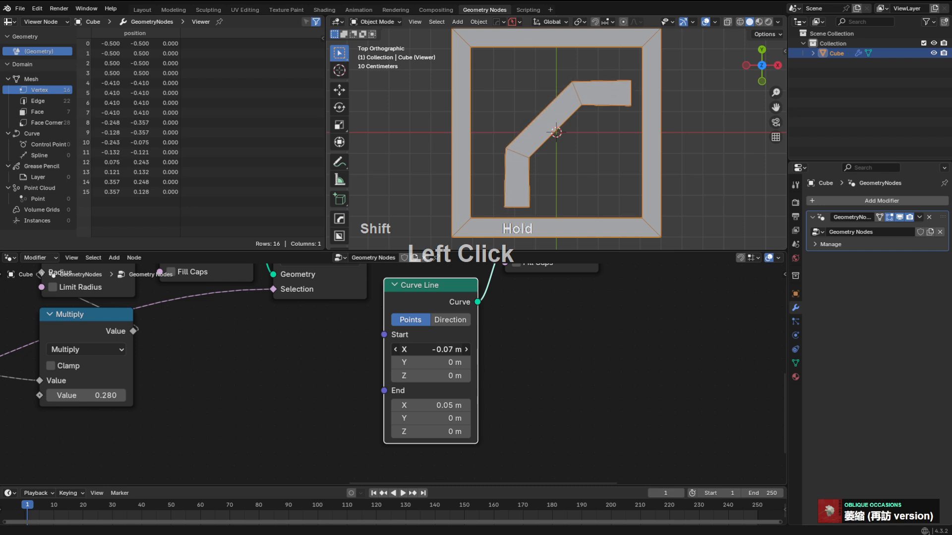
left_click_drag(434, 349, 444, 349, "shift")
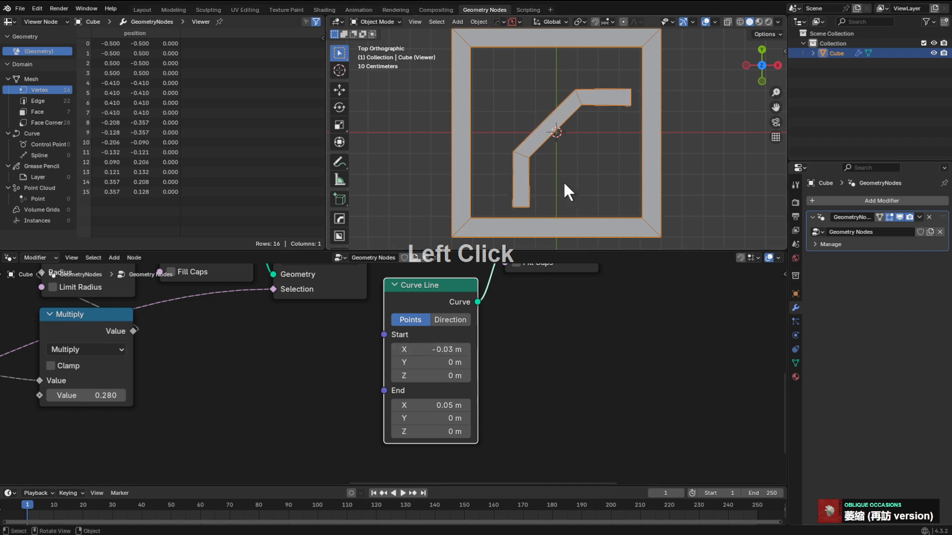
Examine the strip's ends and angled corners inside the square frame up close in the viewport.
scroll(563, 179, "up", 5)
scroll(604, 100, "down", 4)
scroll(565, 133, "up", 2)
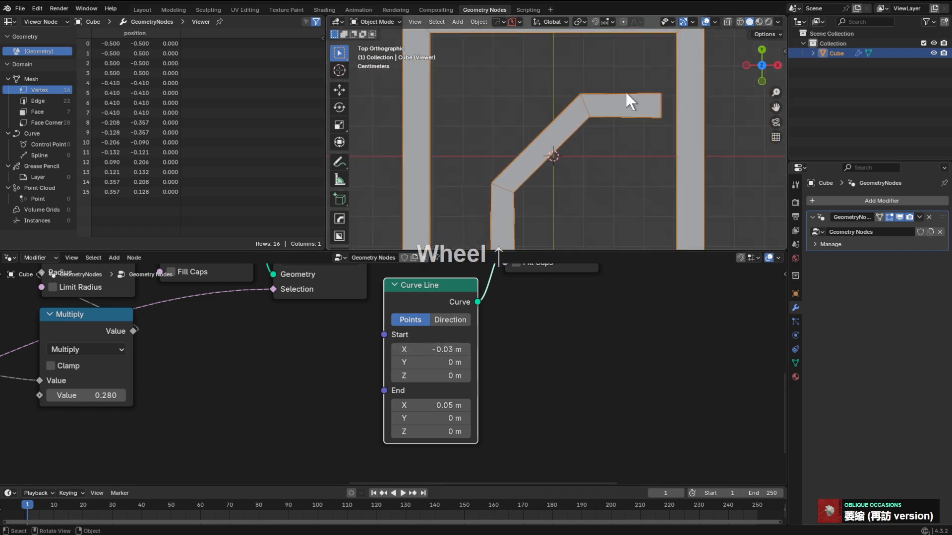
left_click(614, 100)
scroll(614, 100, "up", 2)
scroll(608, 105, "down", 2)
middle_click_drag(597, 116, 588, 77, "shift")
scroll(580, 92, "down", 1)
middle_click_drag(559, 127, 563, 144, "shift")
scroll(563, 144, "down", 1)
Move the last Curve to Mesh node farther away from the Mesh to Curve and Curve Line nodes.
middle_click_drag(452, 310, 478, 346)
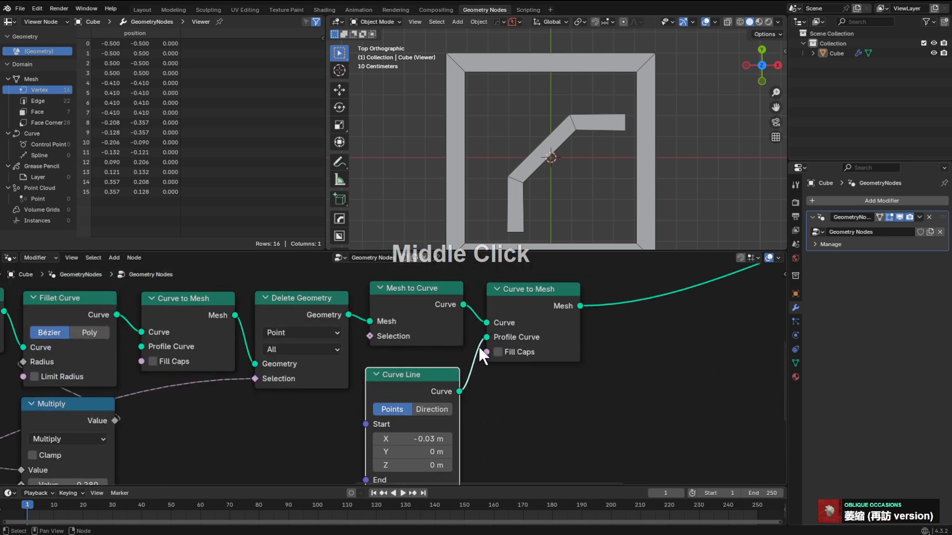
left_click_drag(548, 294, 590, 290)
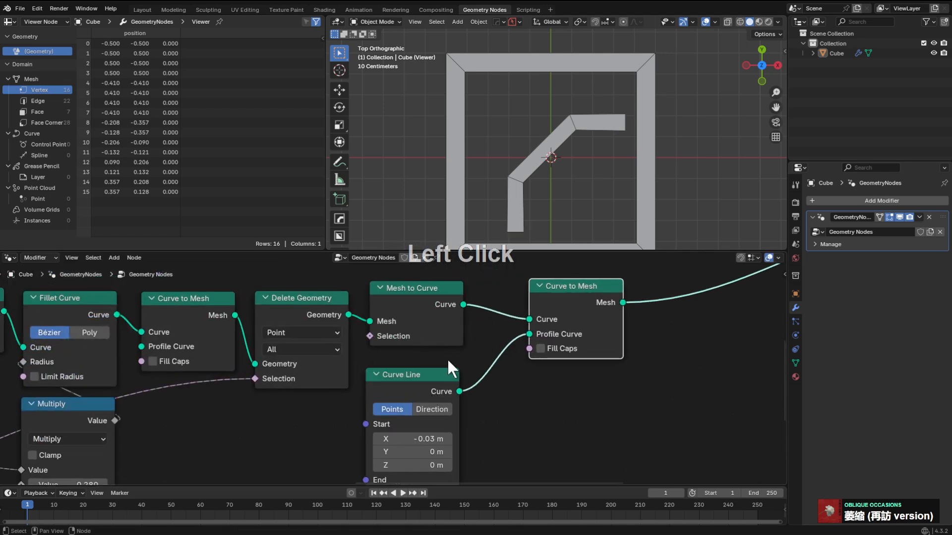
middle_click_drag(497, 298, 529, 258)
scroll(596, 129, "up", 5)
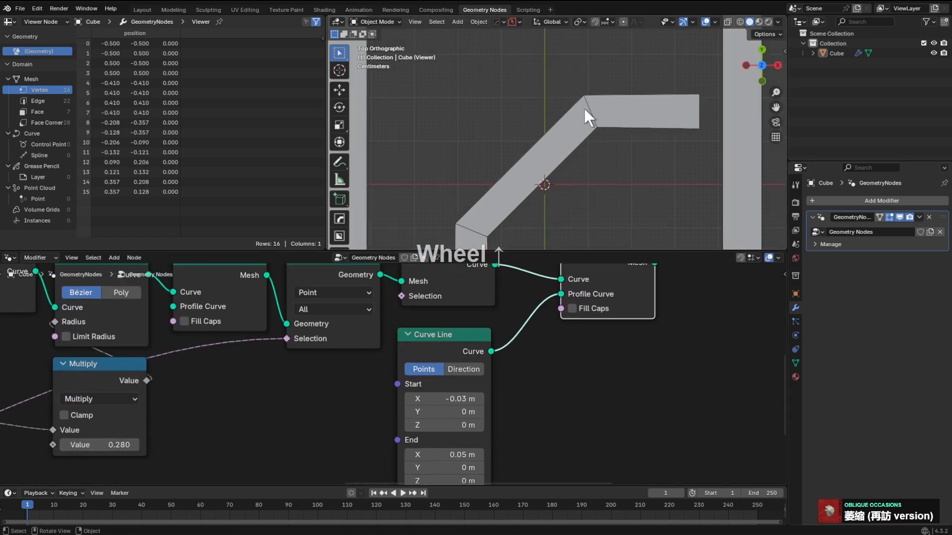
middle_click_drag(584, 109, 574, 111, "shift")
scroll(574, 111, "down", 3)
Switch the Fillet Curve node from Bézier to Poly mode.
middle_click_drag(578, 285, 549, 330)
scroll(313, 394, "down", 2)
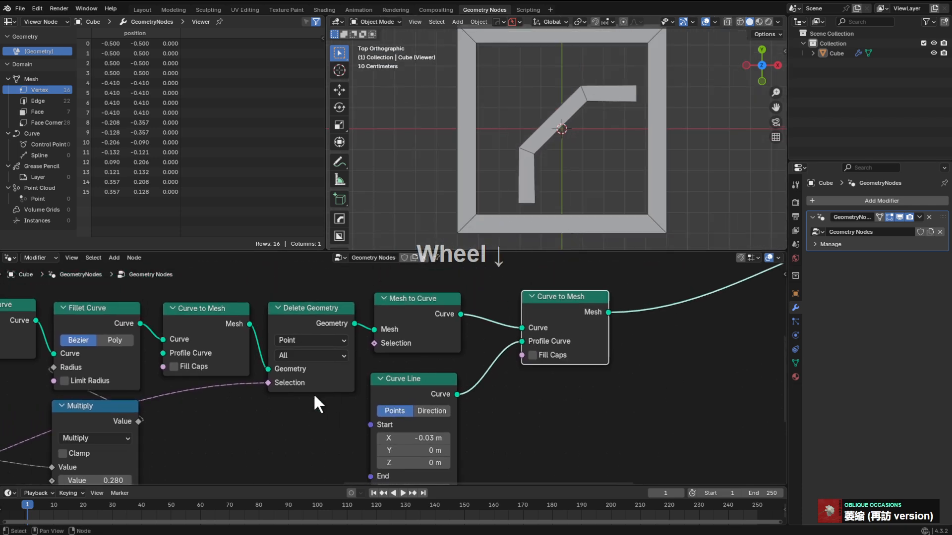
scroll(332, 374, "down", 3)
middle_click_drag(134, 436, 460, 372)
scroll(460, 372, "up", 1)
scroll(400, 355, "up", 2)
middle_click_drag(235, 407, 349, 438)
scroll(349, 438, "down", 1)
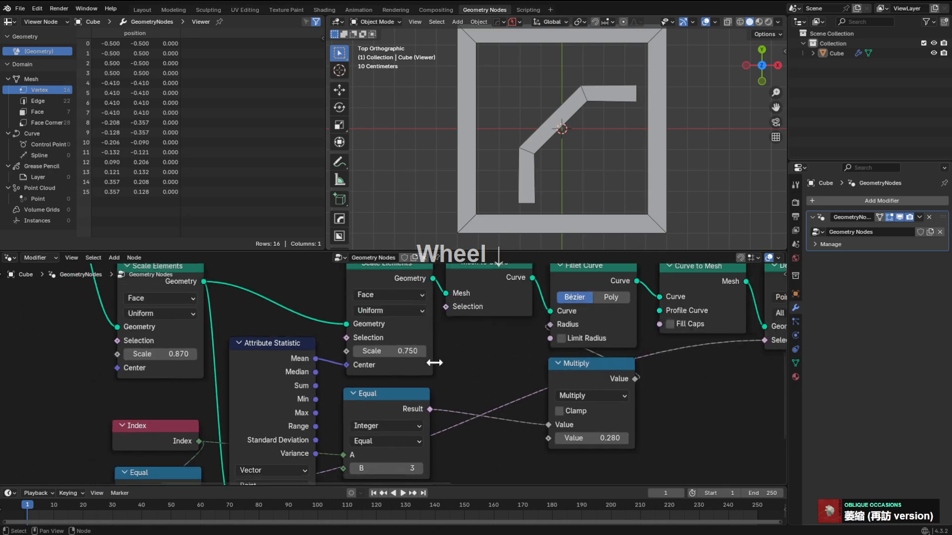
middle_click_drag(507, 300, 487, 362)
scroll(504, 376, "up", 1)
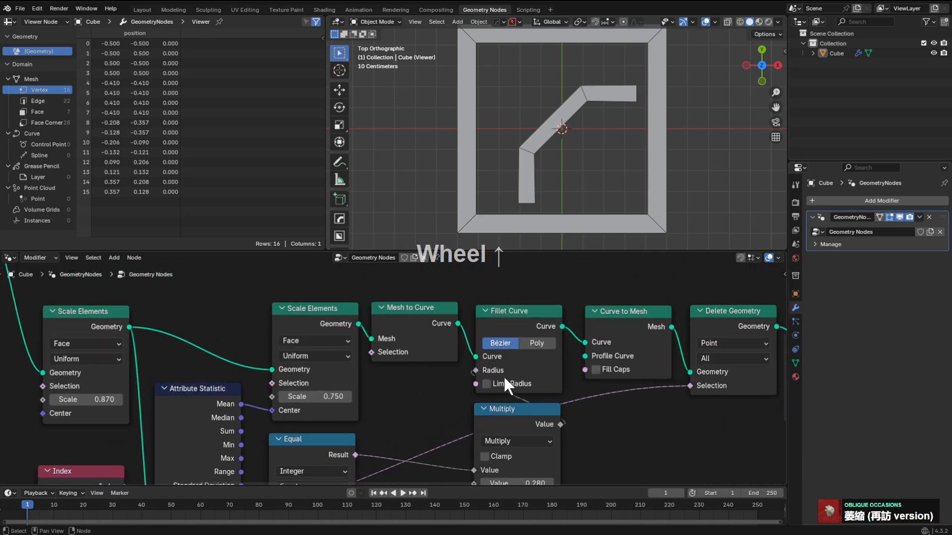
mouse_move(476, 367)
left_mouse_down()
mouse_move(462, 372)
mouse_move(476, 368)
left_mouse_up()
left_click(536, 343)
Raise the Fillet Curve node's Count to 10.
double_click(551, 370)
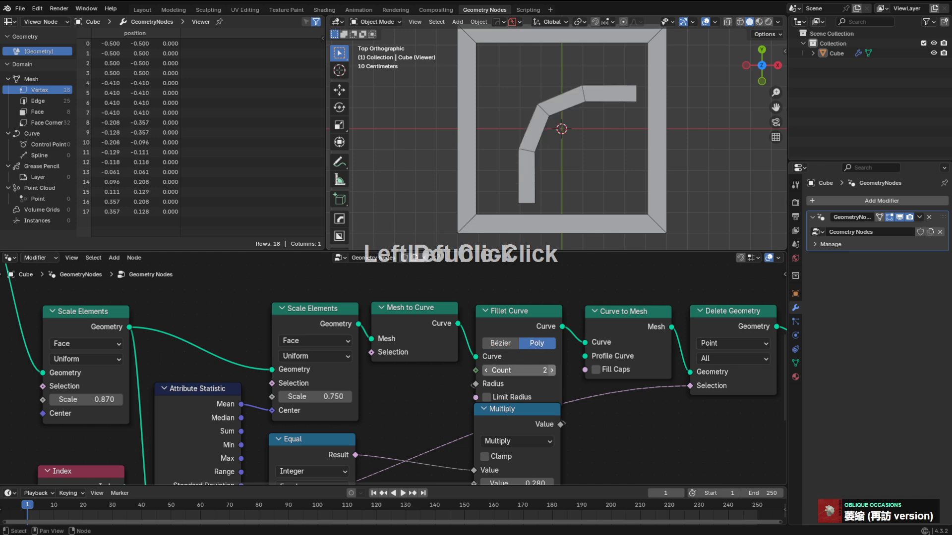
double_click(550, 370)
double_click(550, 370)
double_click(548, 368)
left_click(550, 370)
Try lowering the Multiply node's value that drives the fillet radius to 0.170.
scroll(551, 371, "down", 4)
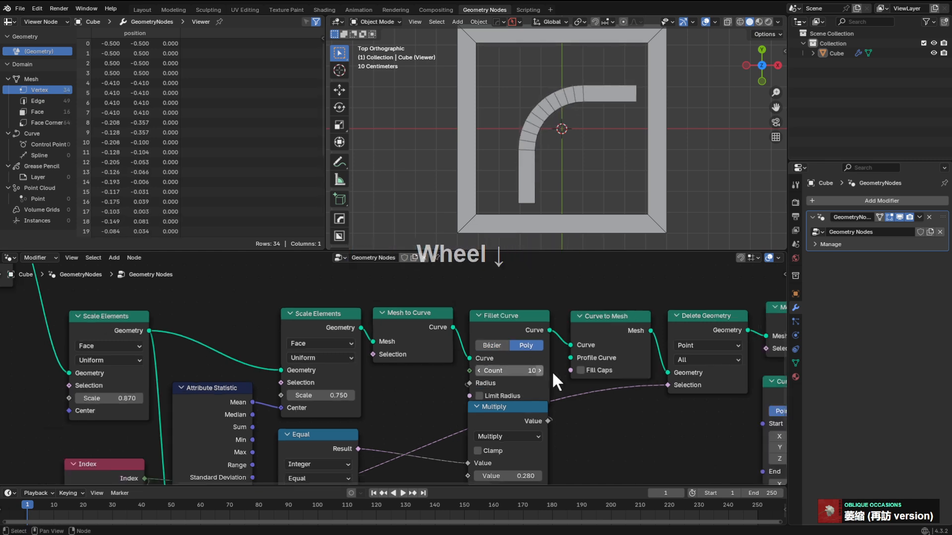
middle_click_drag(601, 386, 498, 364)
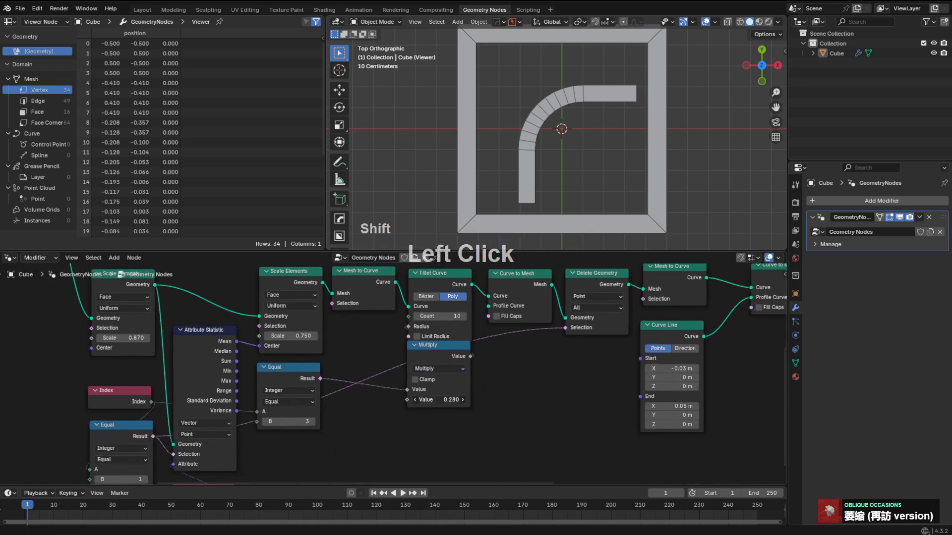
left_click_drag(439, 400, 435, 400)
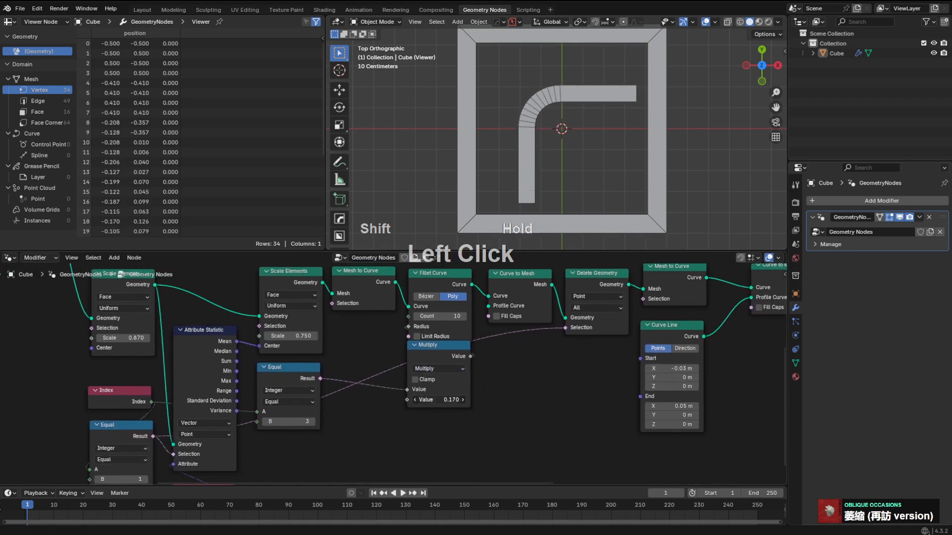
Reduce the Fillet Curve node's Count to 1.
triple_click(416, 315)
left_click(415, 316)
triple_click(416, 316)
double_click(415, 316)
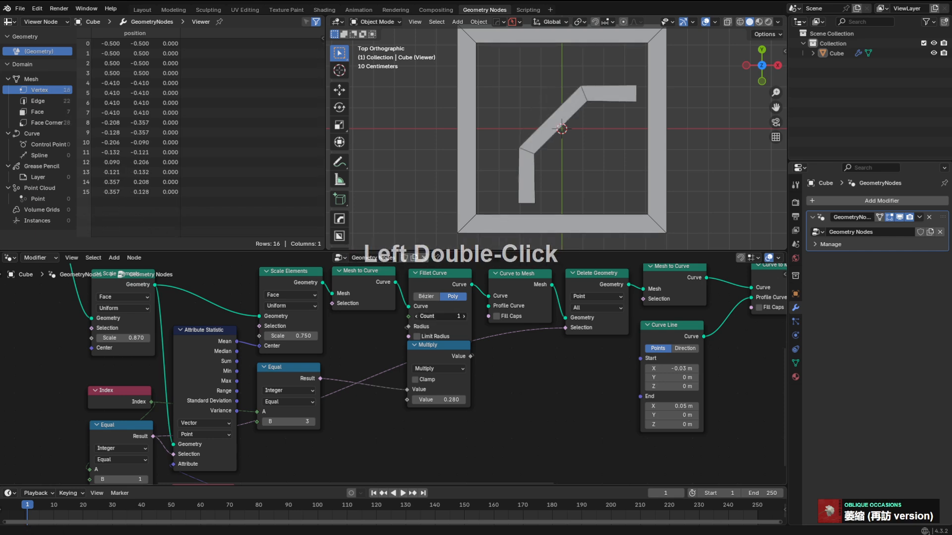
Set the Curve Line's Start X to 0.04 m and its End X to -0.05 m.
scroll(572, 136, "down", 3)
middle_click_drag(572, 136, 576, 160, "shift")
scroll(576, 160, "up", 2)
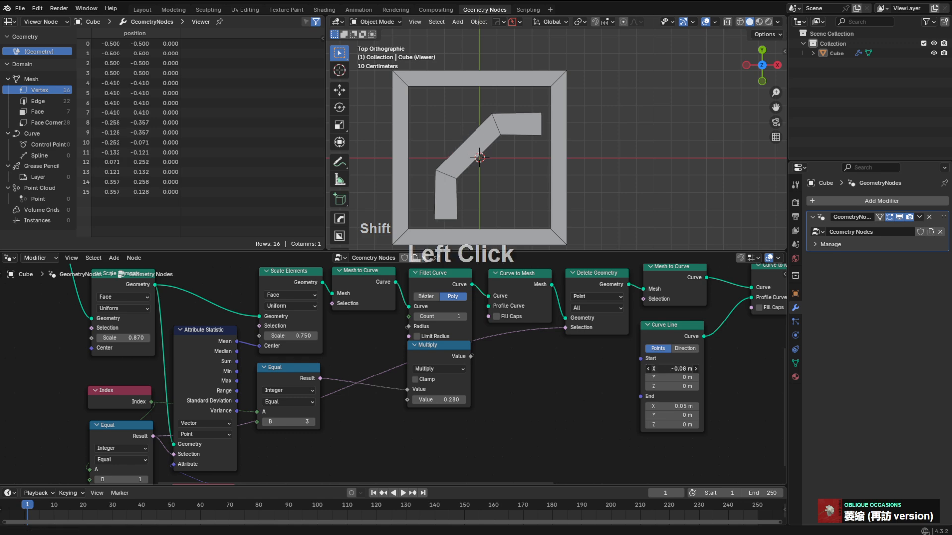
left_click_drag(672, 369, 682, 369, "shift")
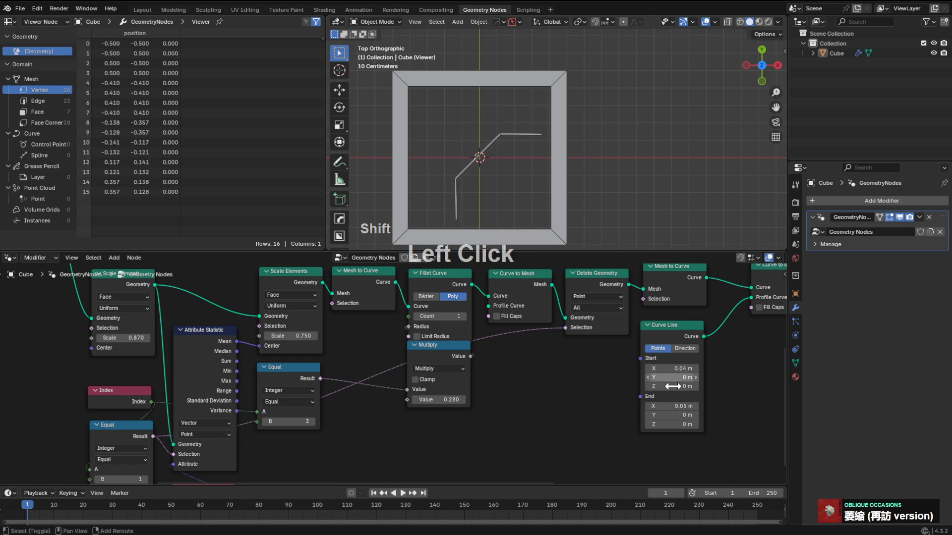
left_click_drag(671, 406, 651, 406, "shift")
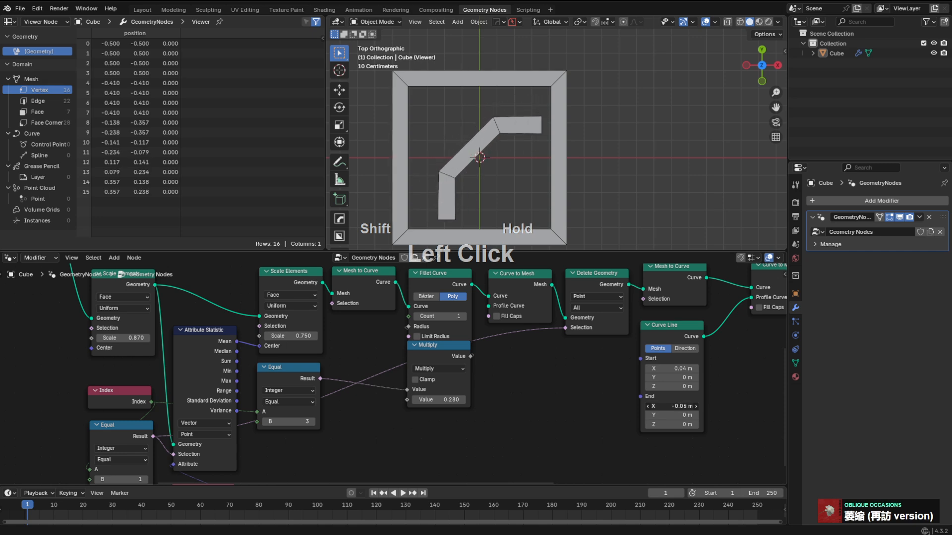
Inspect the strip's corner and end, and widen the strip by setting the Curve Line's Start X to 0.07 m.
scroll(545, 108, "up", 4)
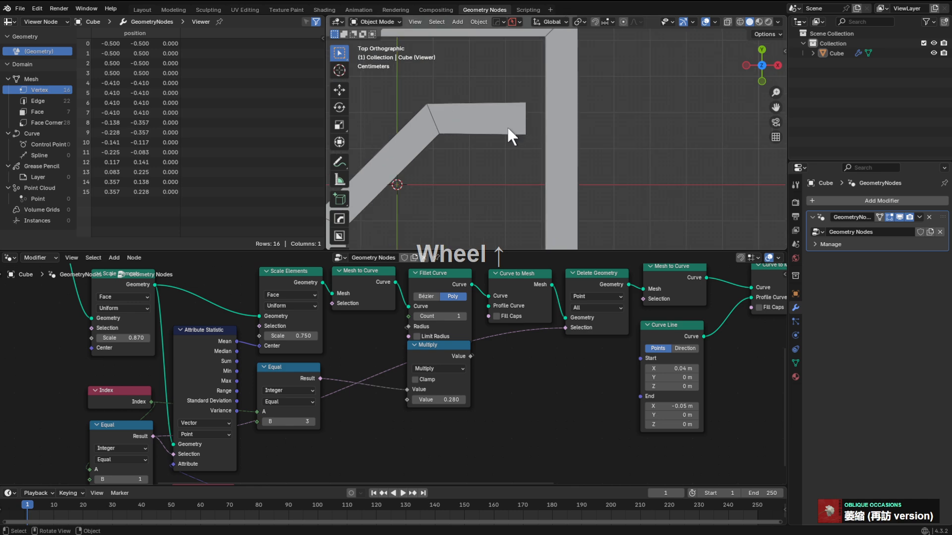
middle_click_drag(470, 129, 551, 126, "shift")
scroll(588, 127, "up", 3)
scroll(560, 104, "down", 4)
scroll(552, 97, "down", 1)
scroll(567, 118, "down", 2)
scroll(579, 143, "down", 2)
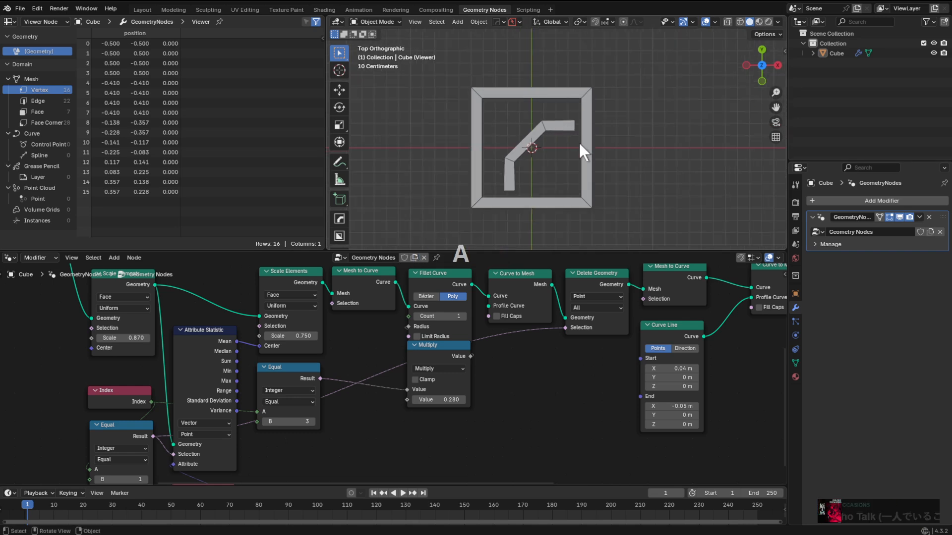
scroll(567, 139, "up", 3)
left_click_drag(673, 368, 677, 369, "shift")
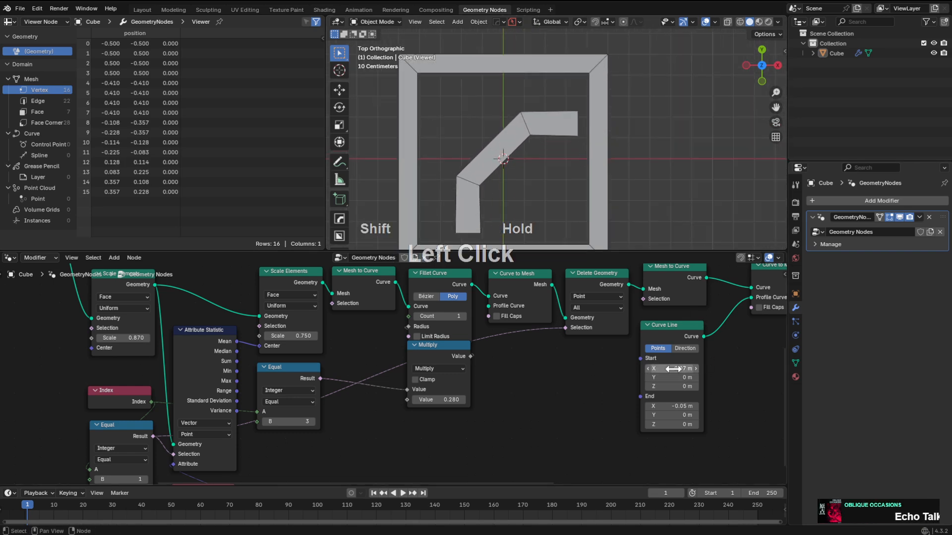
scroll(597, 141, "down", 3)
middle_click_drag(549, 173, 566, 157, "shift")
scroll(566, 158, "up", 1)
Move the last Curve to Mesh node away from Mesh to Curve to make room for another node between them.
middle_click_drag(588, 365, 473, 383)
scroll(615, 321, "down", 1)
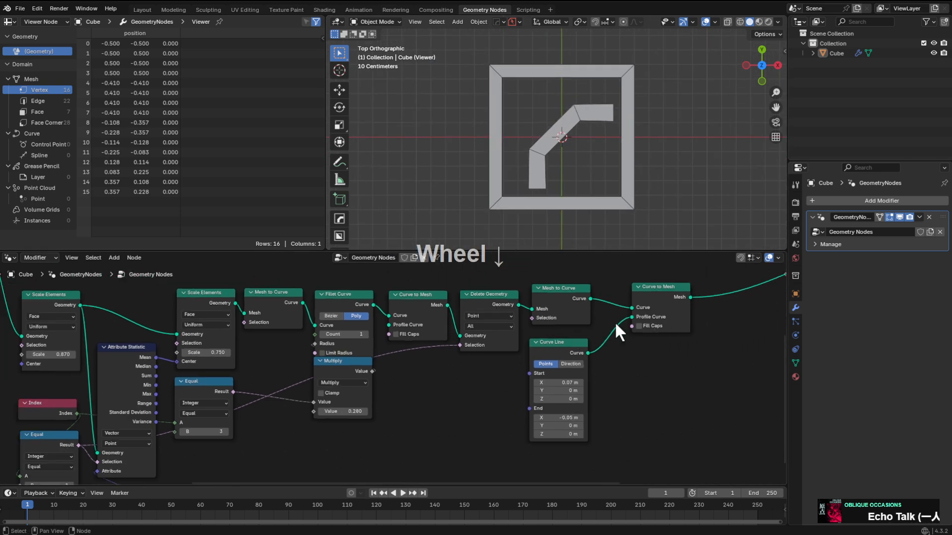
middle_click_drag(615, 322, 543, 327)
scroll(489, 303, "up", 2)
left_click_drag(486, 305, 493, 308)
left_click_drag(477, 363, 488, 365)
left_click_drag(497, 320, 499, 323)
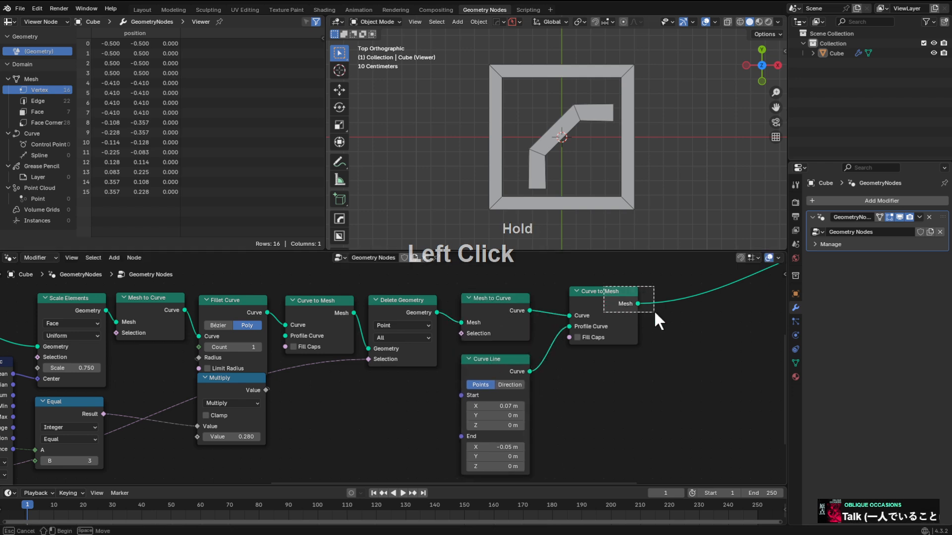
left_click_drag(655, 312, 654, 313)
Insert a Trim Curve node between Mesh to Curve and the last Curve to Mesh, and try out its End factor.
key("shift+a")
left_click(646, 284)
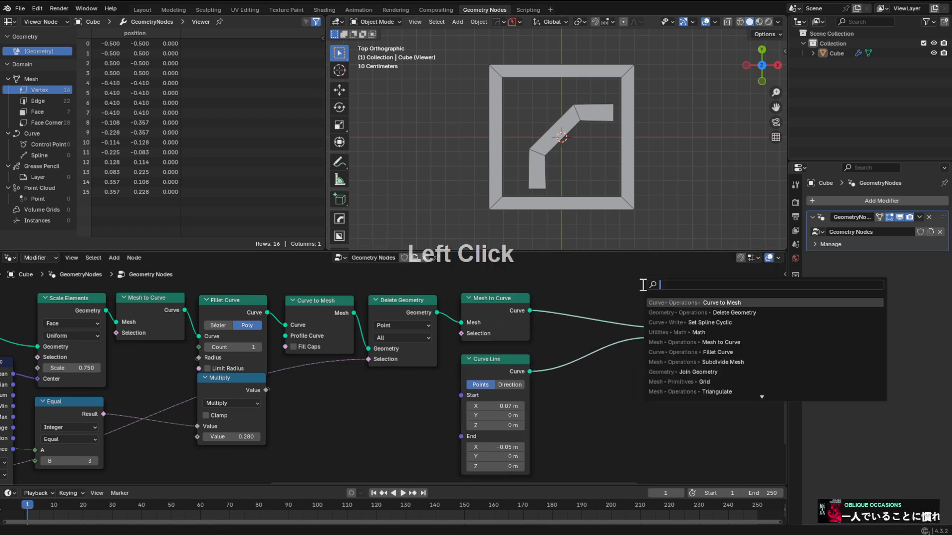
type("trim")
key("Return")
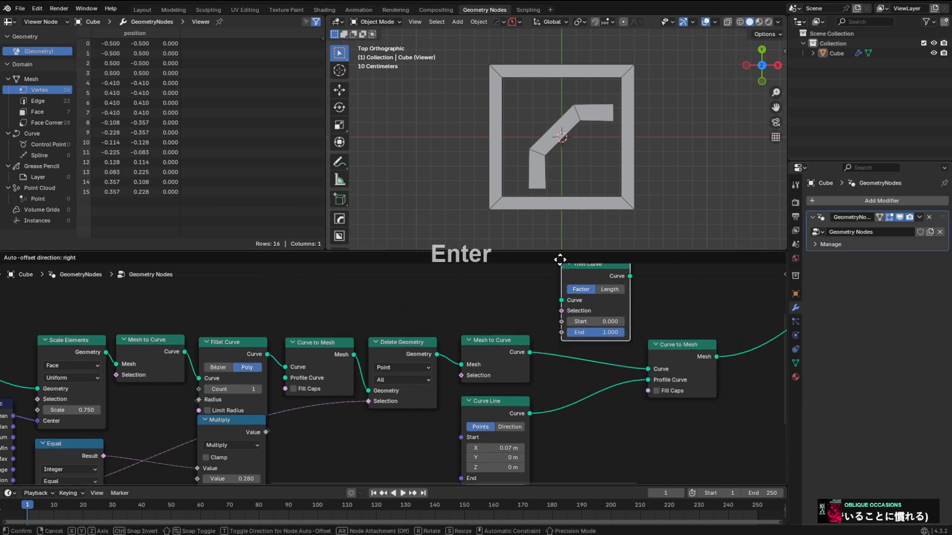
left_click(559, 318)
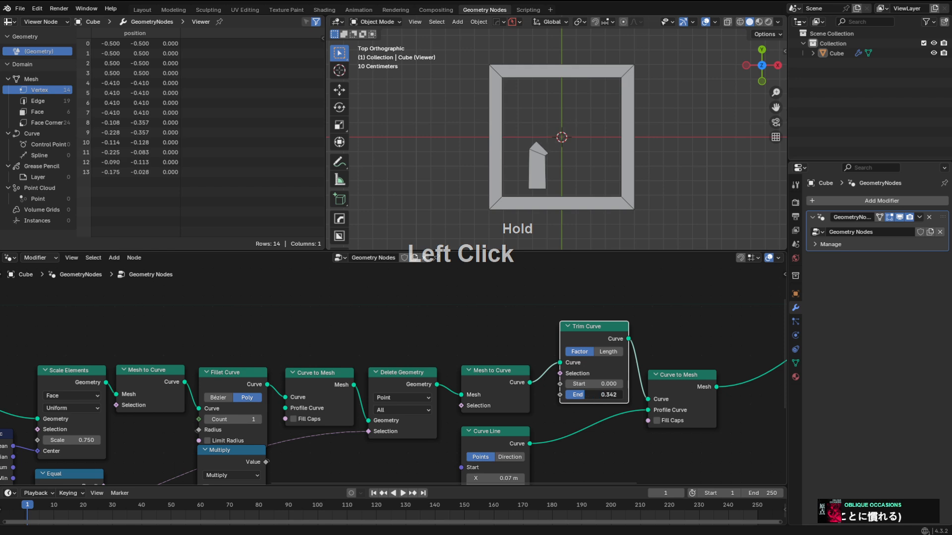
mouse_move(594, 395)
left_mouse_down()
mouse_move(580, 395)
mouse_move(619, 384)
mouse_move(607, 384)
left_mouse_up()
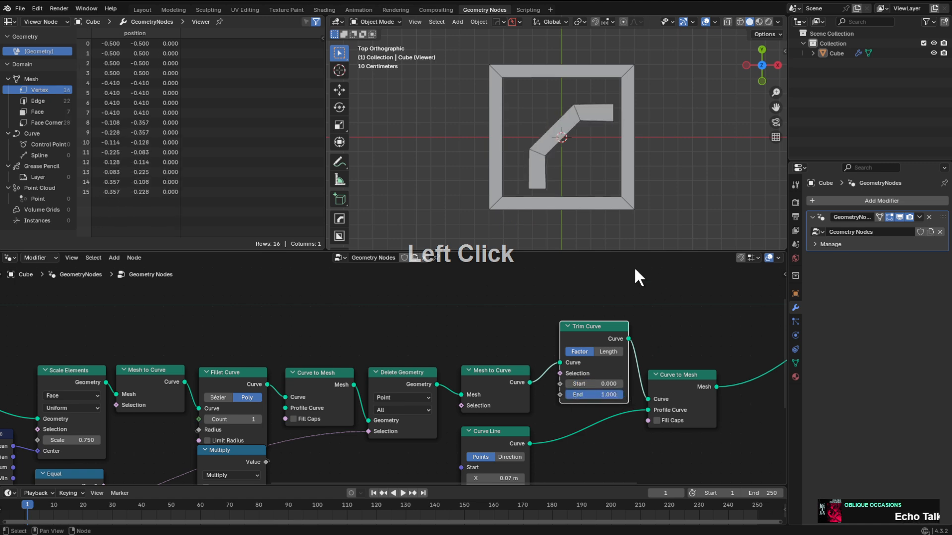
Move the last Curve to Mesh node farther from and below the Trim Curve node.
scroll(659, 211, "down", 2)
scroll(657, 368, "down", 2)
middle_click_drag(657, 368, 471, 349)
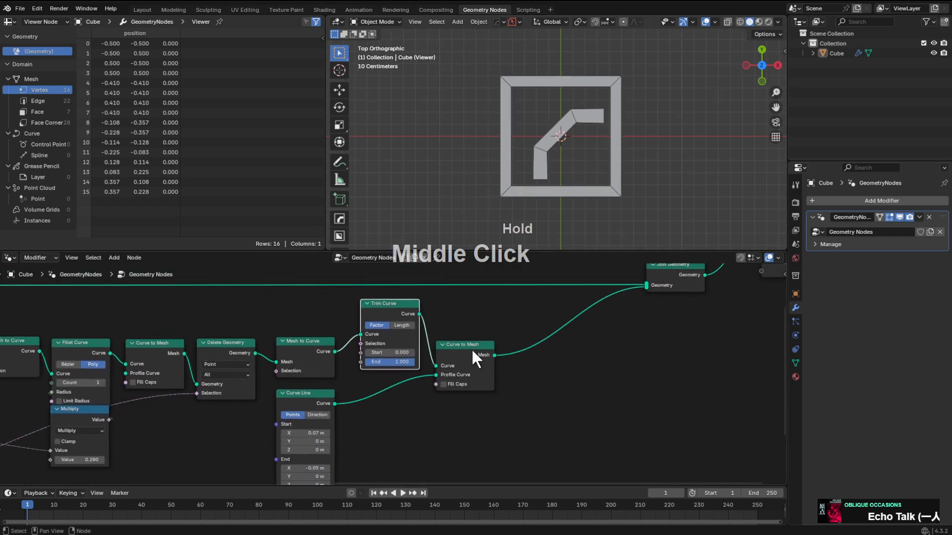
left_click_drag(472, 349, 500, 366)
middle_click_drag(447, 334, 468, 335)
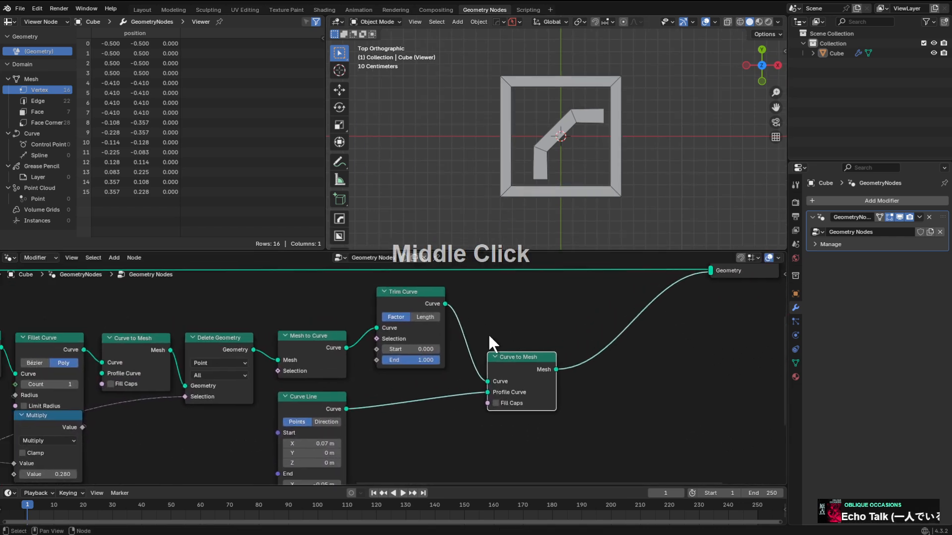
key("shift+a")
left_click(484, 314)
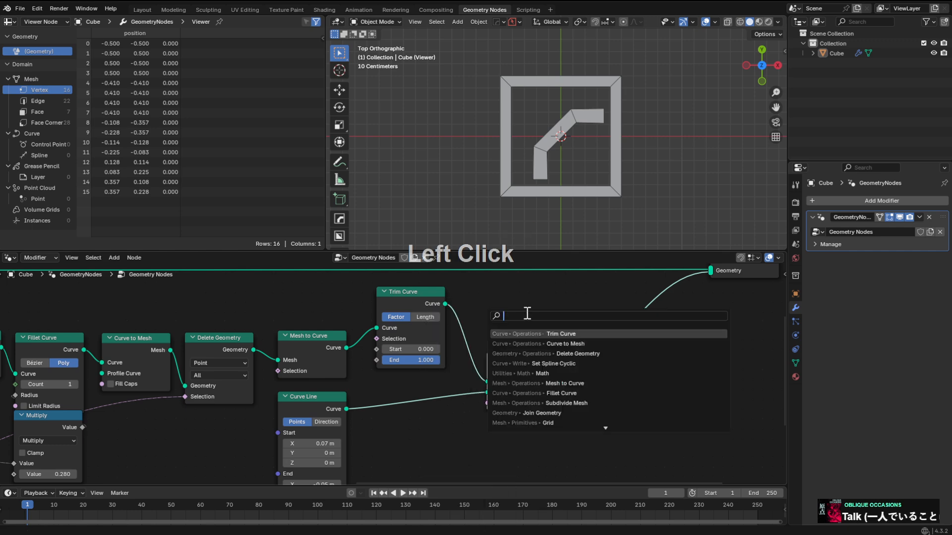
type("split")
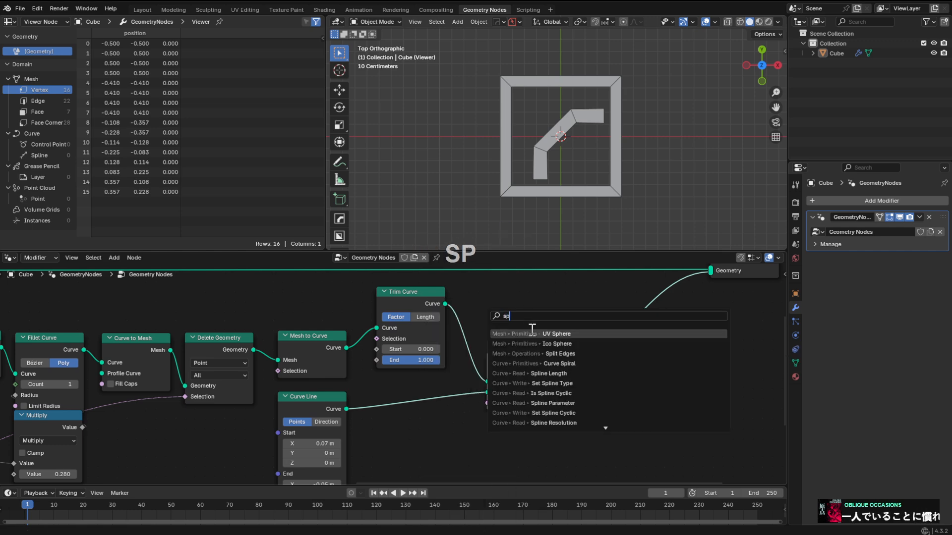
key("Down")
key("Down")
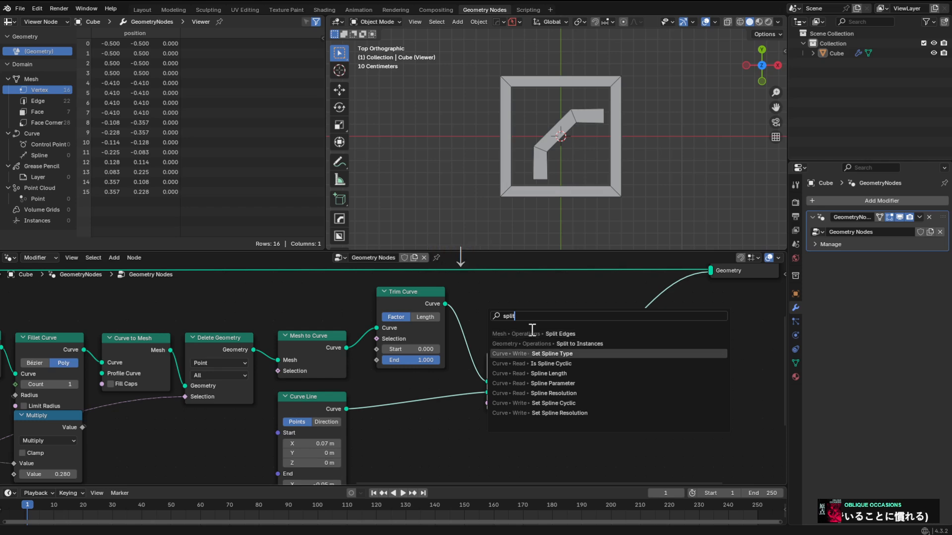
Reposition the Trim Curve node and the last Curve to Mesh node into a tidier arrangement after Mesh to Curve.
left_click_drag(506, 361, 492, 368)
scroll(474, 354, "down", 4)
middle_click_drag(469, 352, 511, 331)
left_click_drag(619, 359, 618, 369)
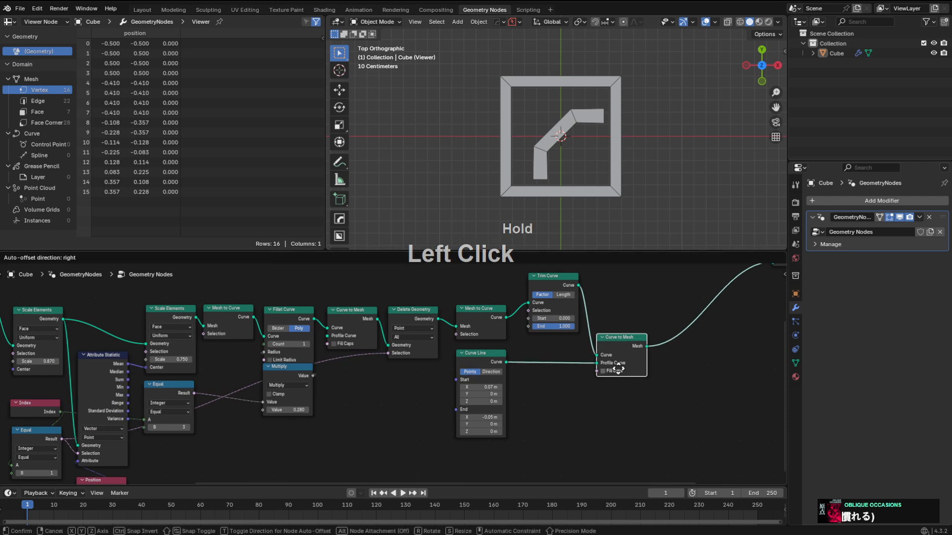
left_click_drag(568, 311, 561, 318)
left_click_drag(618, 346, 613, 344)
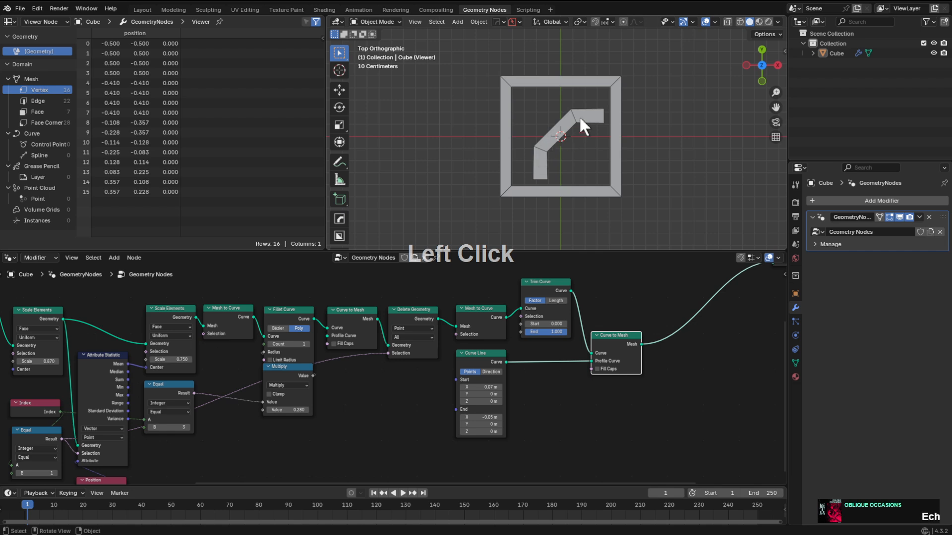
Review the strip in the viewport and the node chain from the Grid through to the last Curve to Mesh.
scroll(584, 127, "up", 5)
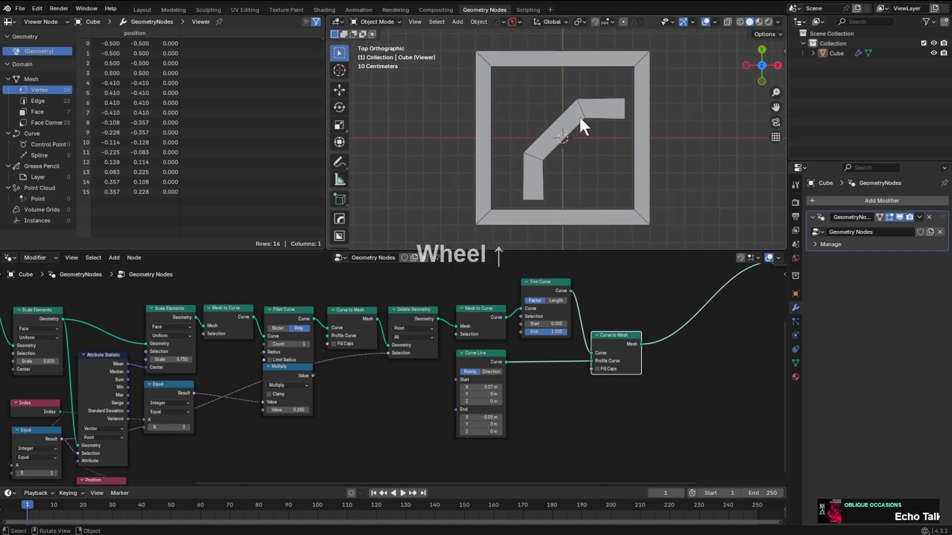
scroll(511, 193, "down", 4)
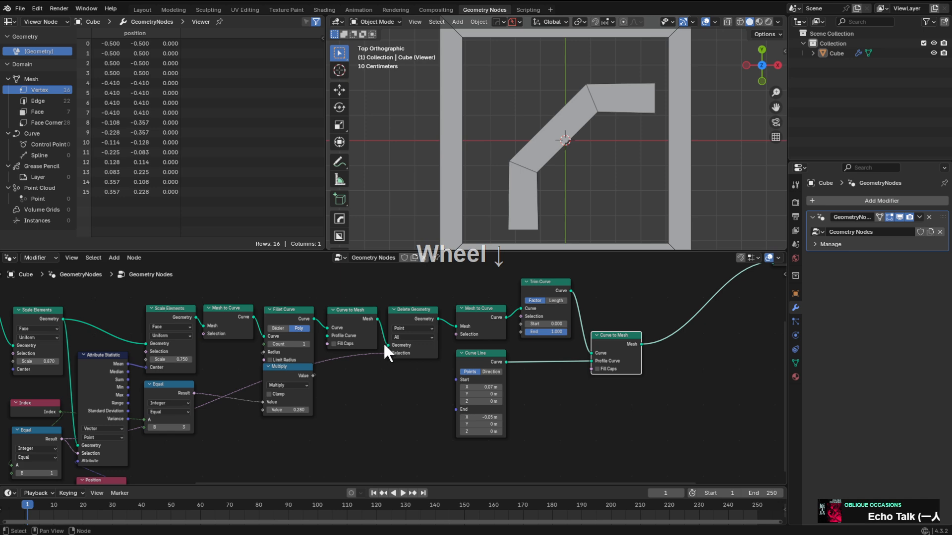
middle_click_drag(361, 333, 493, 340)
scroll(409, 314, "up", 5)
middle_click_drag(330, 388, 412, 329)
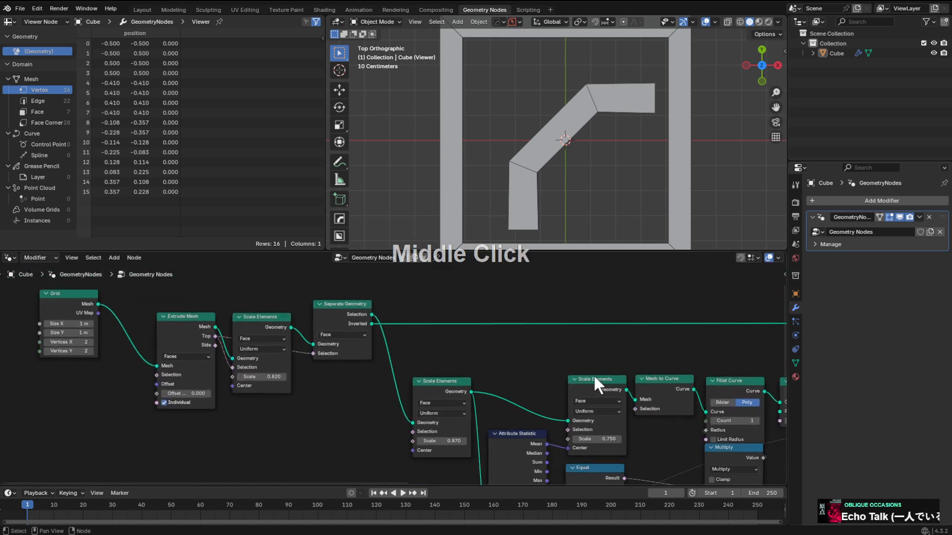
scroll(547, 380, "up", 1)
middle_click_drag(703, 411, 459, 357)
scroll(505, 341, "up", 2)
scroll(490, 367, "down", 6)
scroll(495, 329, "up", 3)
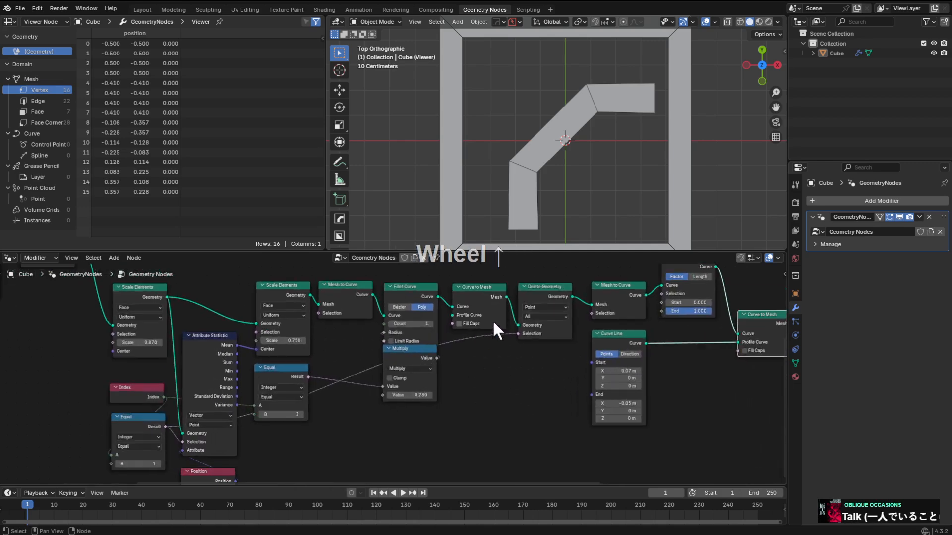
Move Delete Geometry and the first Curve to Mesh out of the way and insert a duplicate Fillet Curve node before that Curve to Mesh.
left_click_drag(531, 320, 532, 406)
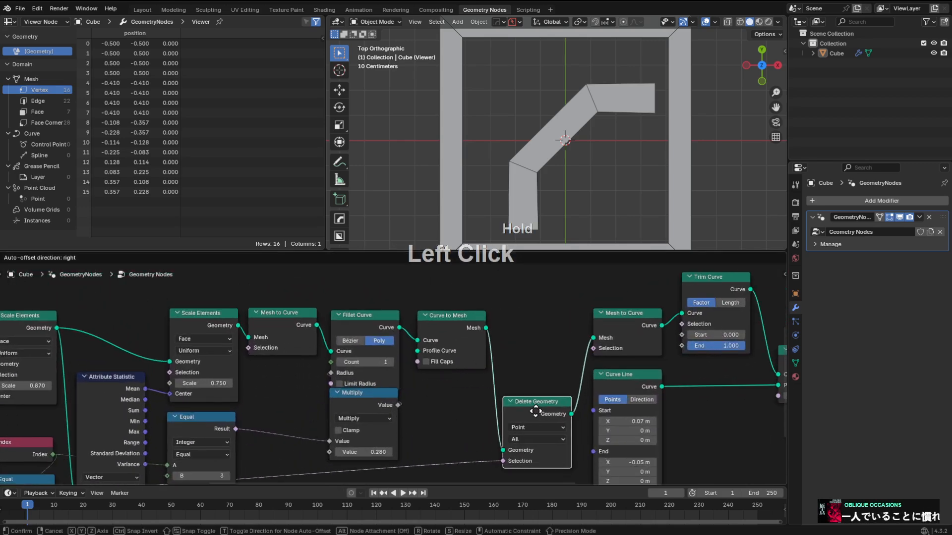
left_click_drag(444, 326, 536, 329)
left_click(350, 320)
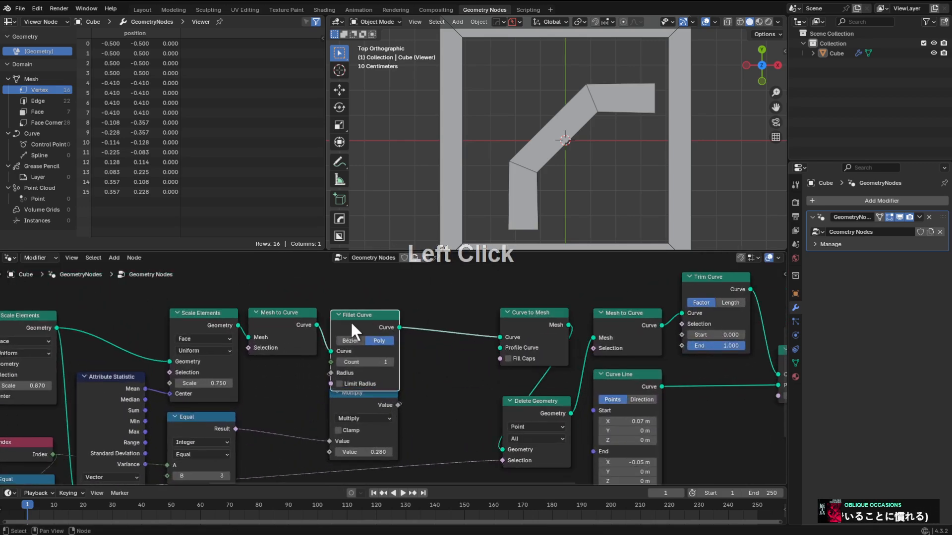
key("shift+d")
left_click(486, 322)
scroll(489, 337, "down", 1)
scroll(489, 337, "up", 2)
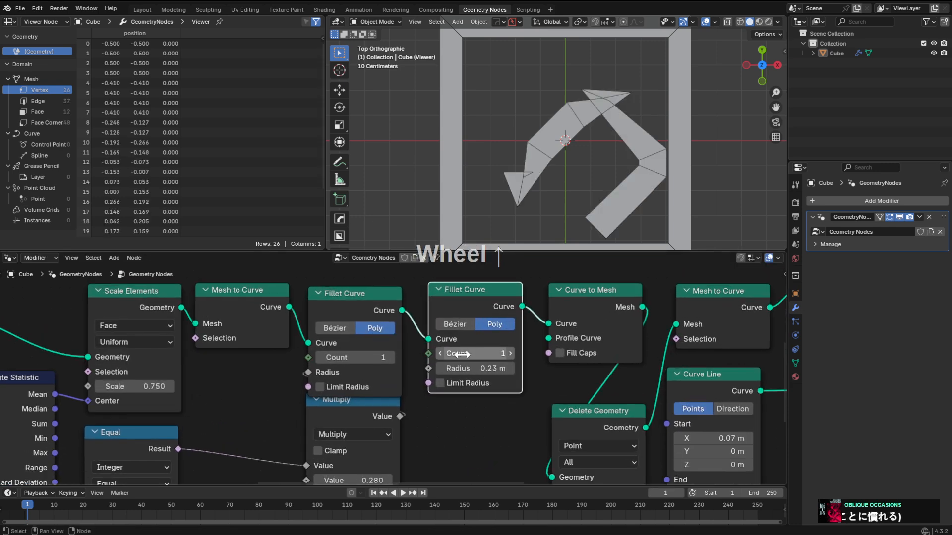
Set the duplicated Fillet Curve node's Count to 4 and Radius to 0.1 m.
double_click(510, 353)
left_click(510, 354)
left_click_drag(495, 368, 466, 369, "shift")
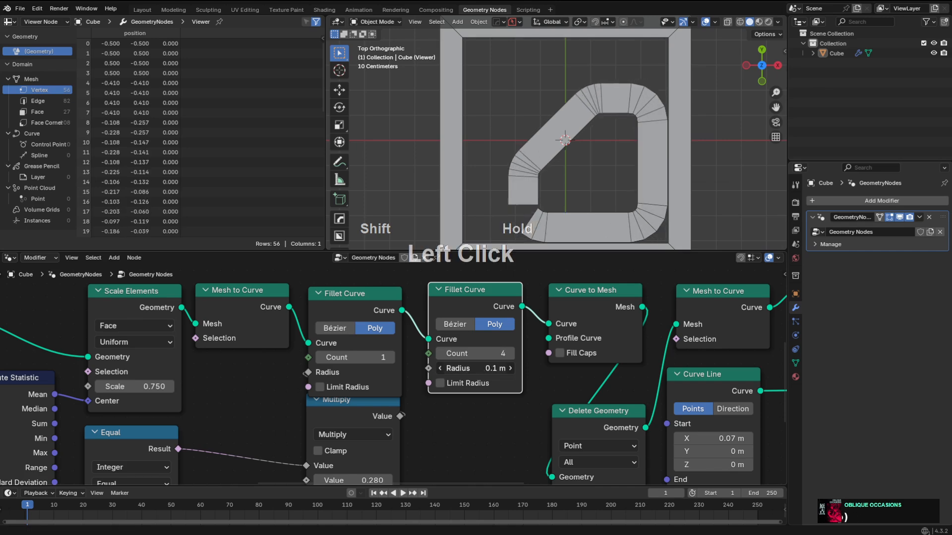
Detach the duplicated Fillet Curve node from the chain and place it below the last Curve to Mesh node.
left_click_drag(483, 296, 478, 389, "alt")
scroll(492, 391, "down", 1)
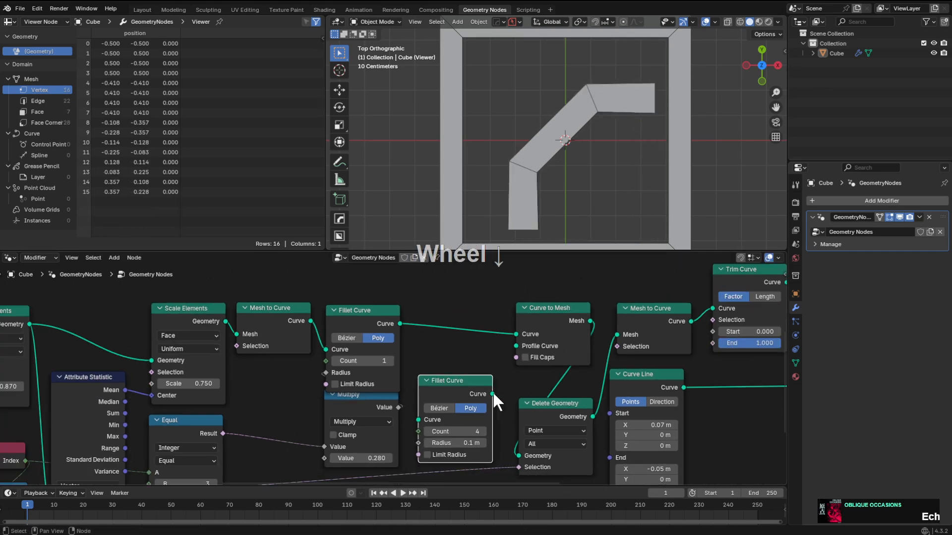
scroll(492, 391, "down", 1)
key("g")
left_click(665, 397)
middle_click_drag(665, 397, 489, 421)
key("g")
left_click(487, 409)
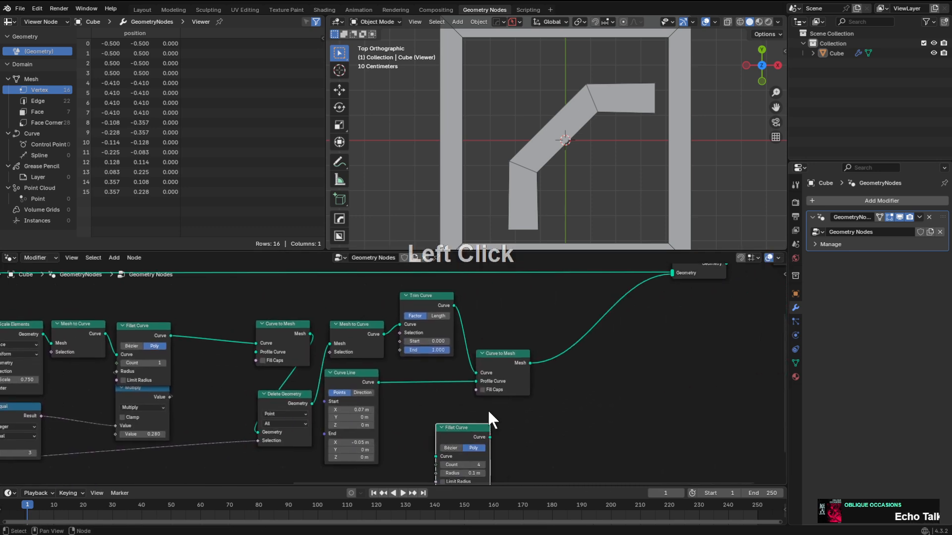
Preview the outputs of the first Curve to Mesh, the second Mesh to Curve and the Trim Curve nodes in turn.
scroll(436, 367, "up", 2)
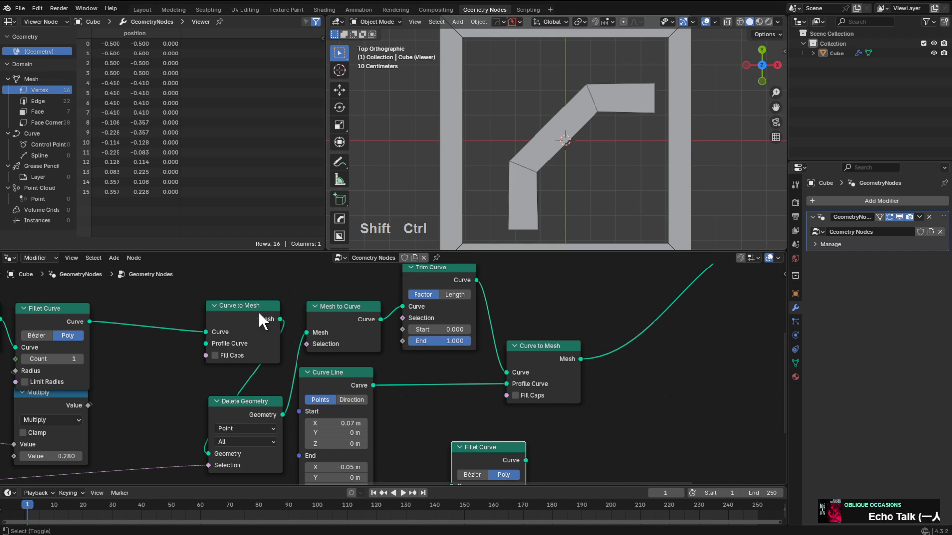
left_click(258, 310, "ctrl+shift")
left_click(342, 307, "ctrl+shift")
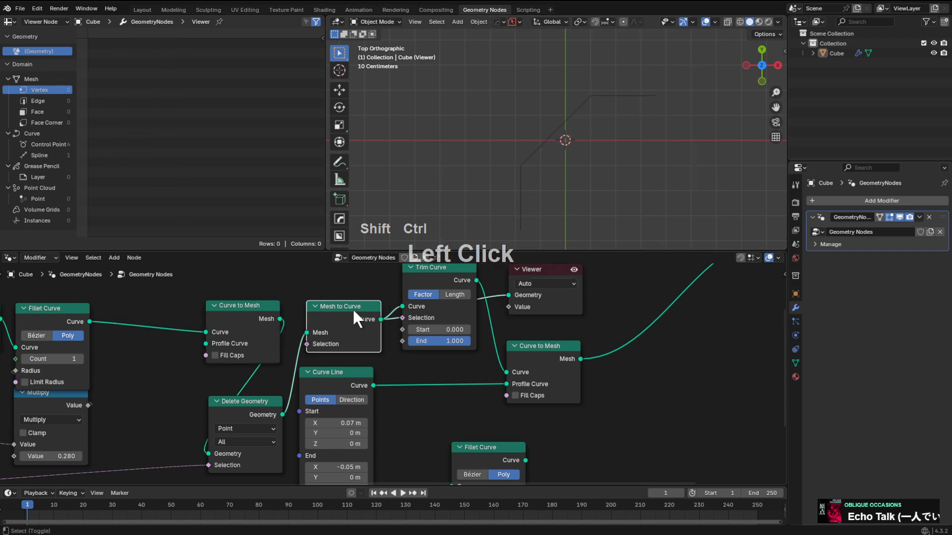
left_click(443, 272, "ctrl+shift")
Shift Trim Curve, Viewer and the last Curve to Mesh onward and insert the duplicated Fillet Curve between Mesh to Curve and Trim Curve.
scroll(496, 322, "down", 4)
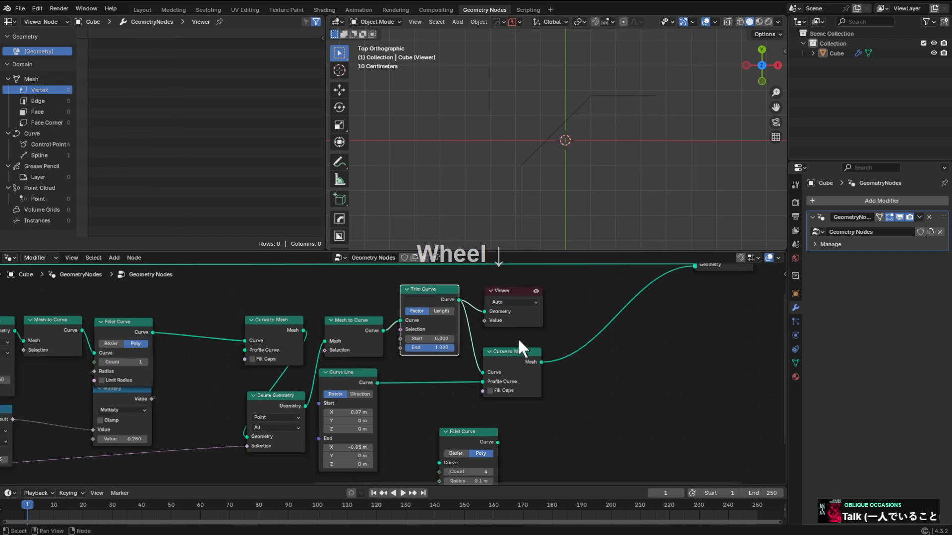
left_click_drag(497, 319, 417, 383)
key("g")
left_click(474, 388)
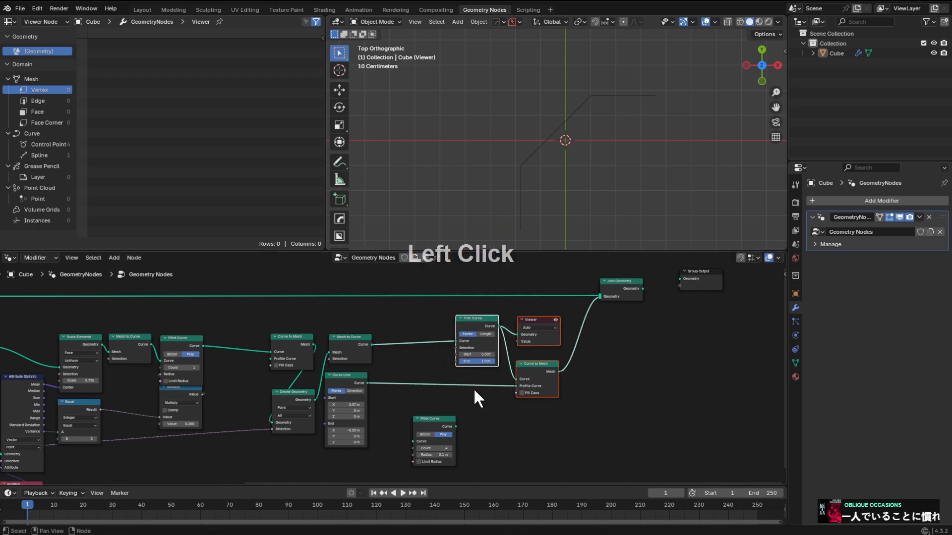
left_click_drag(428, 420, 437, 314)
scroll(438, 314, "up", 2)
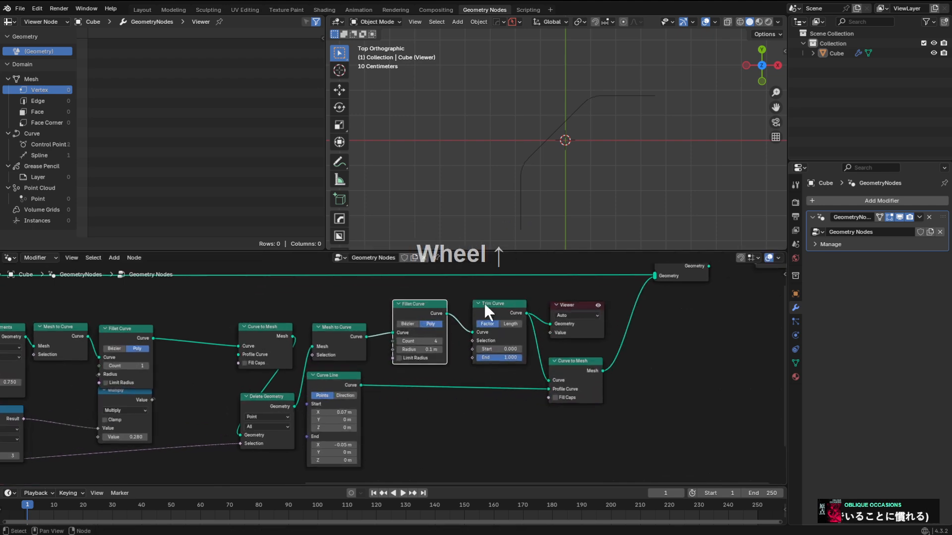
Preview the Trim Curve, last Curve to Mesh and Join Geometry outputs in turn, and review the node chain behind the rounded strip.
left_click(513, 310, "ctrl+shift")
left_click(570, 367, "ctrl+shift")
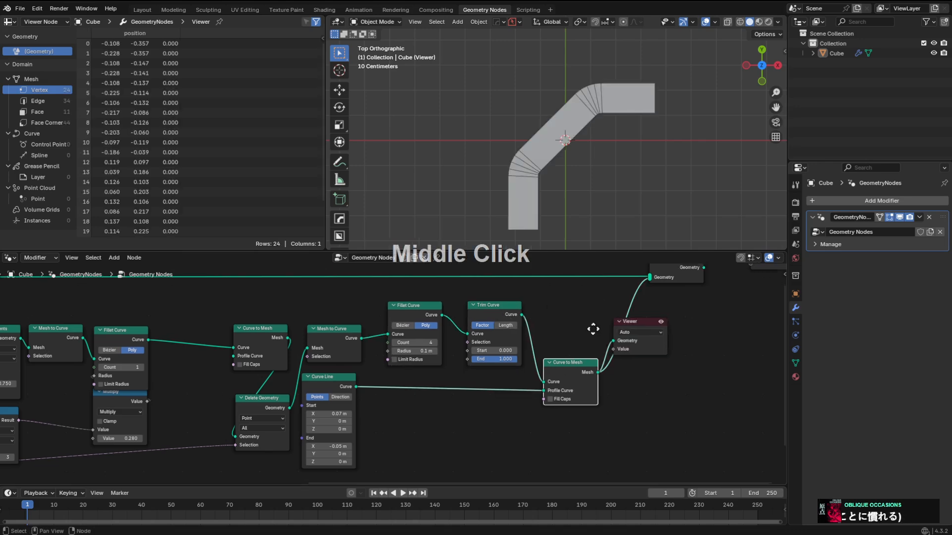
middle_click_drag(595, 329, 535, 360)
left_click(610, 299, "ctrl+shift")
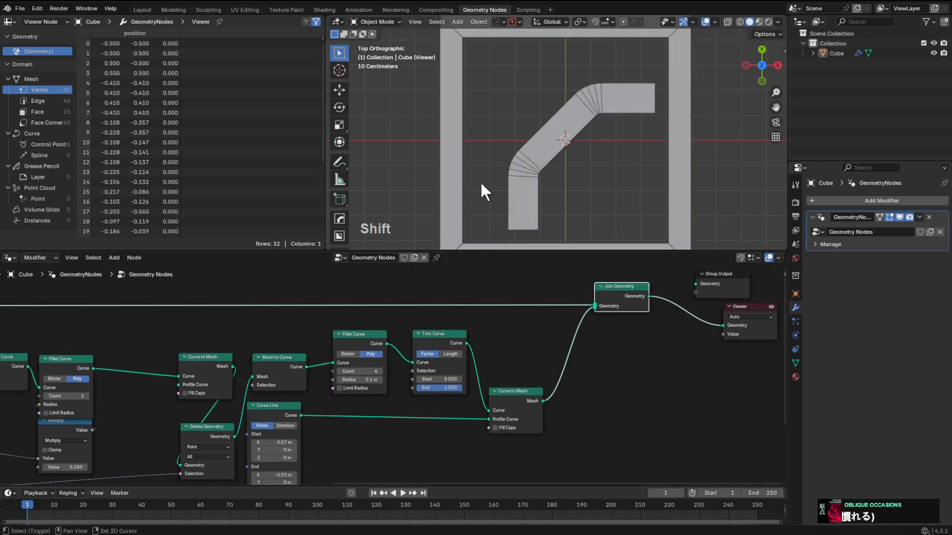
middle_click_drag(480, 182, 444, 189, "shift")
middle_click_drag(374, 318, 518, 290)
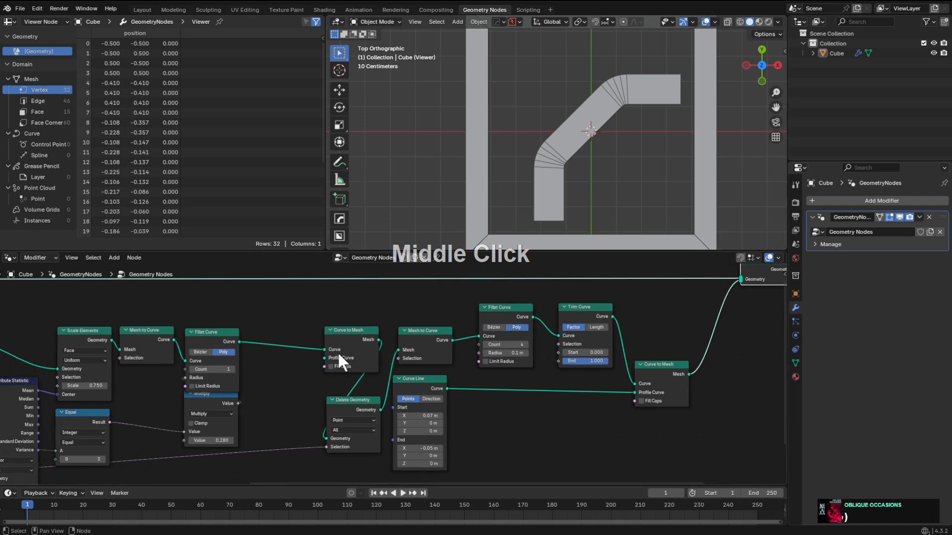
scroll(484, 327, "up", 6)
middle_click_drag(278, 354, 422, 341)
scroll(505, 325, "down", 1)
scroll(495, 328, "down", 4)
middle_click_drag(588, 319, 522, 343)
Set the second Fillet Curve node's Count to 6 and Radius to 0.12 m.
scroll(583, 333, "up", 4)
scroll(449, 360, "down", 1)
scroll(395, 356, "up", 4)
scroll(395, 356, "up", 1)
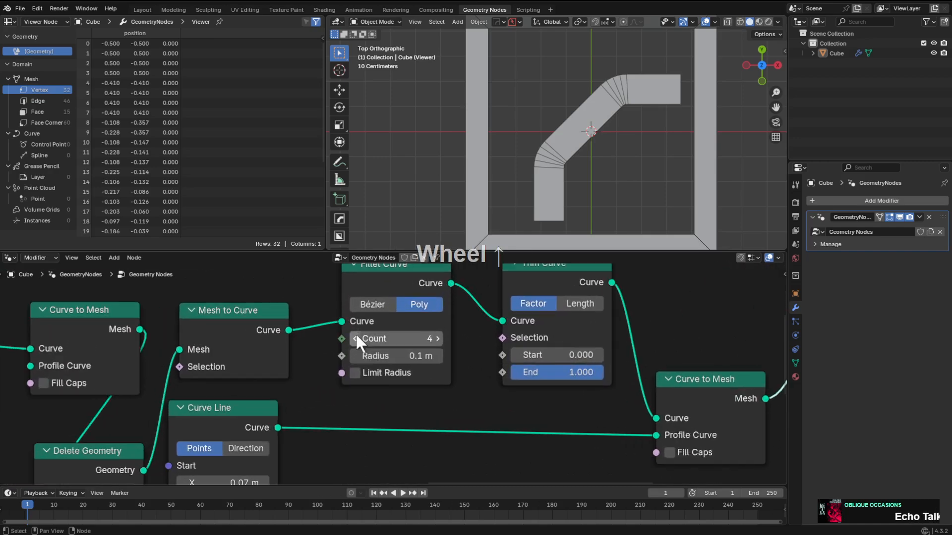
left_click(437, 338)
left_click(438, 339)
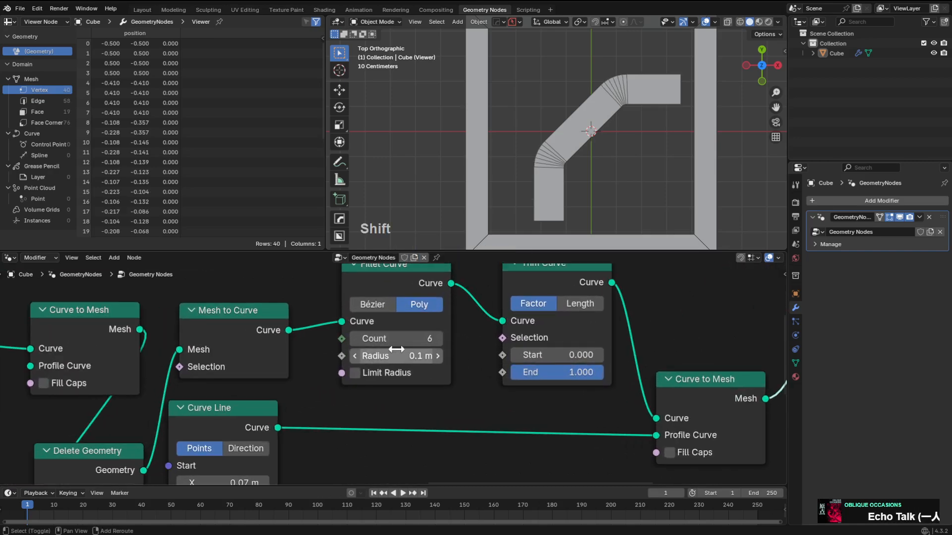
left_click_drag(414, 355, 436, 355, "shift")
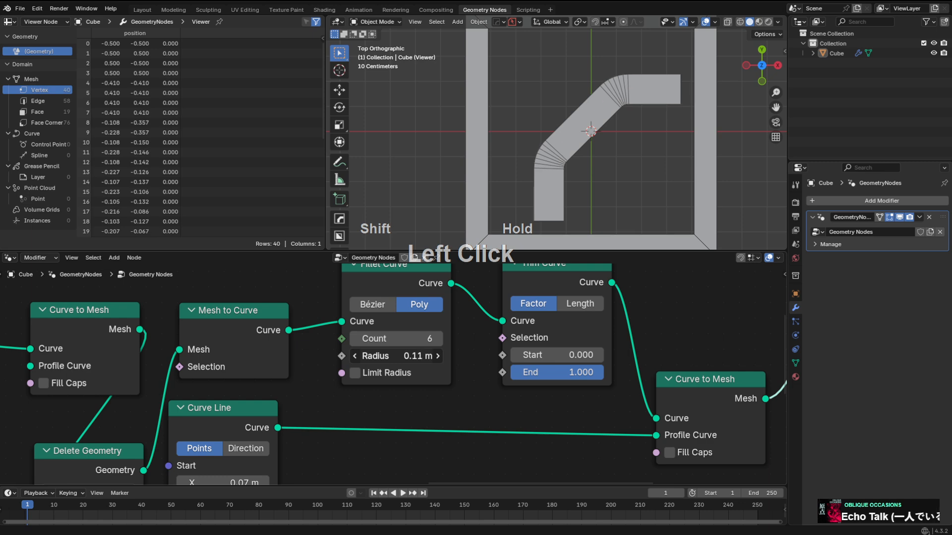
scroll(340, 378, "down", 3)
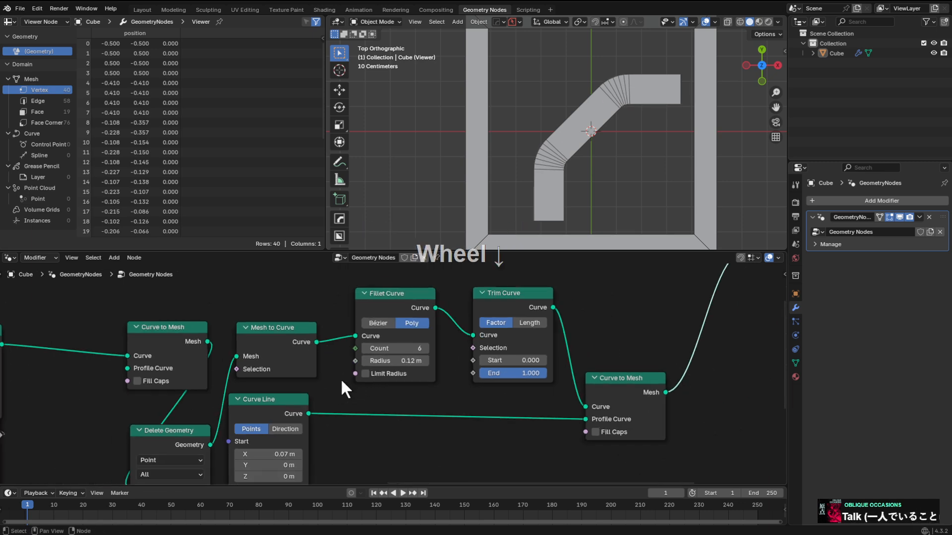
Set the Curve Line node's End X to -0.07 m.
scroll(481, 335, "up", 5)
left_click_drag(509, 293, 491, 293, "shift")
right_click(512, 293)
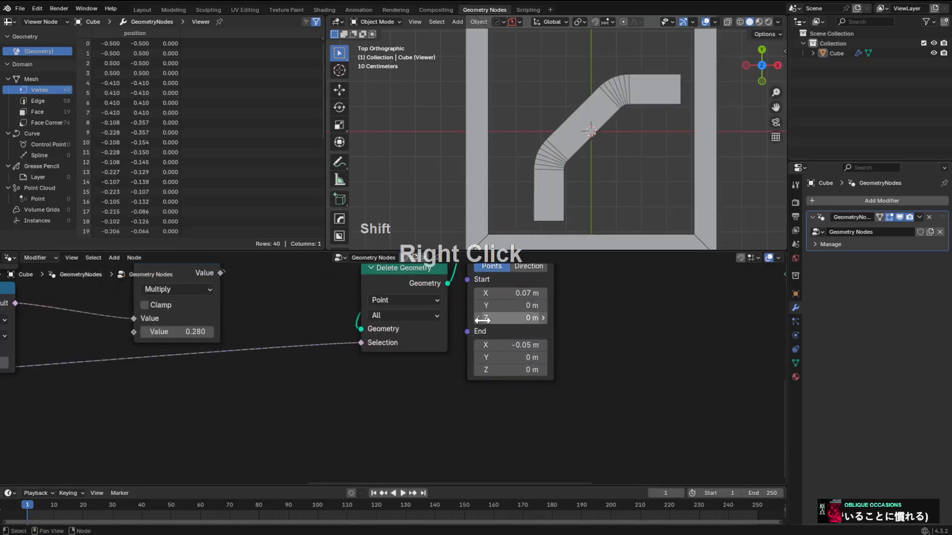
left_click(512, 345)
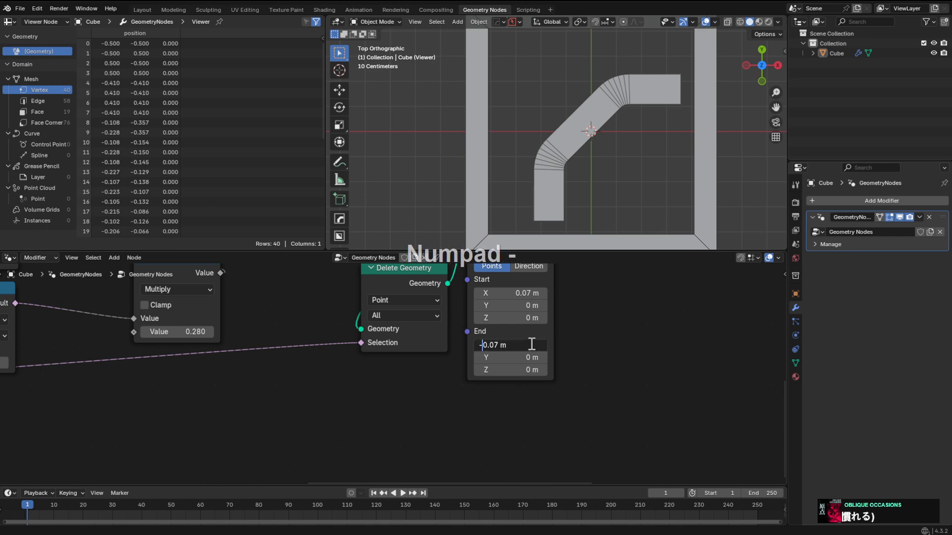
type("-")
key("KP_Enter")
Add a Combine XYZ node feeding the Curve Line's Start and place it below the Delete Geometry node.
middle_click_drag(497, 323, 484, 354)
middle_click_drag(421, 355, 477, 323)
left_click_drag(429, 308, 412, 286)
middle_click_drag(498, 317, 502, 293)
left_click_drag(495, 291, 455, 368)
right_click(450, 380)
type("co")
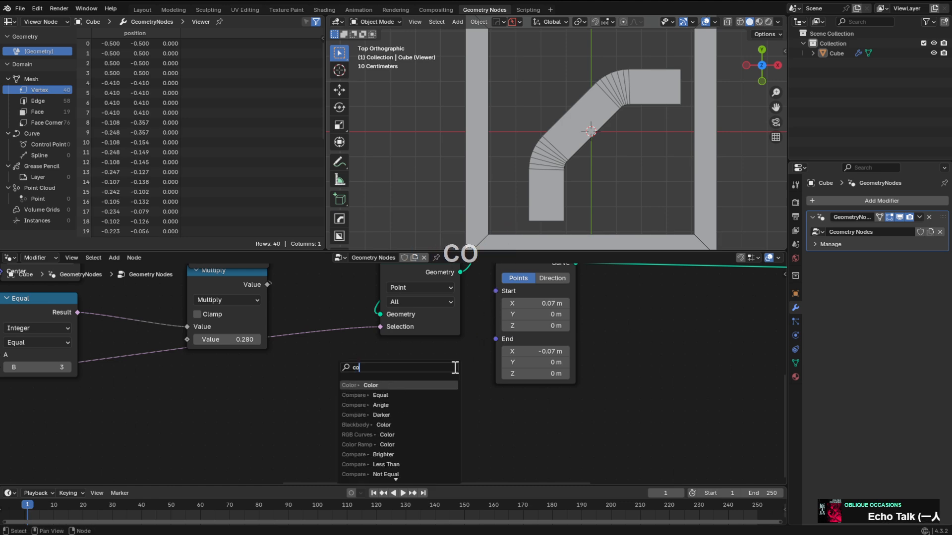
type("mbiune")
key("BackSpace")
key("BackSpace")
key("BackSpace")
key("BackSpace")
type("i")
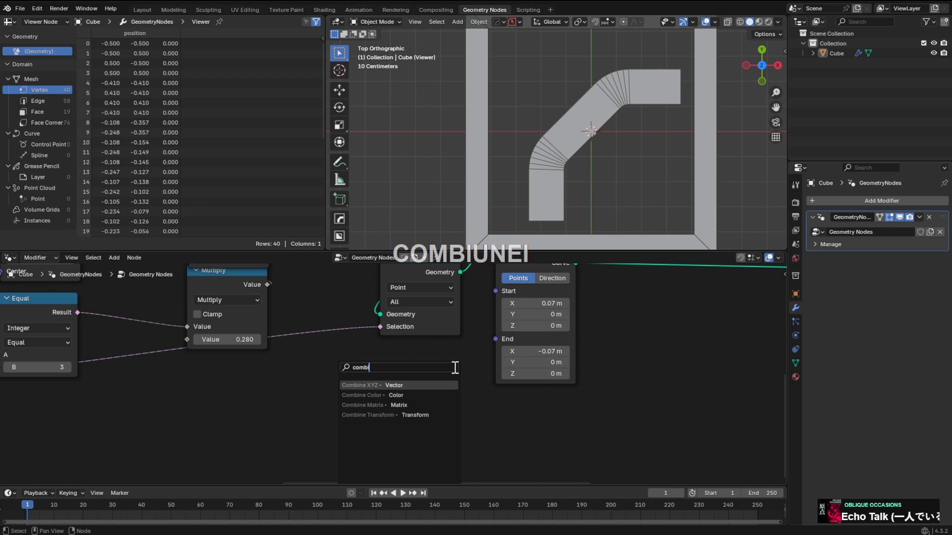
type("n")
key("Return")
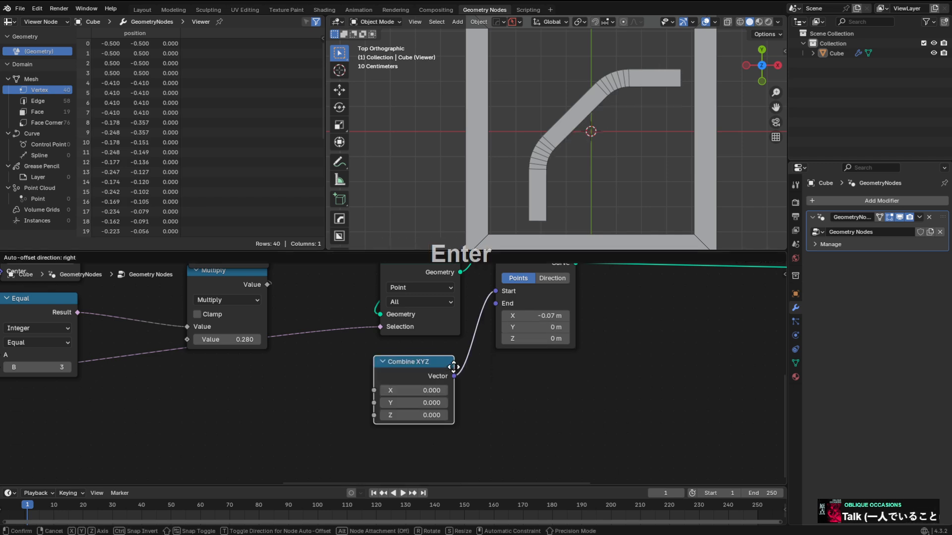
left_click(457, 361)
Unlink Combine XYZ from the Curve Line's Start, set its X to 0.07, and link its vector back to Start.
left_click(494, 287)
left_click_drag(495, 287, 479, 295)
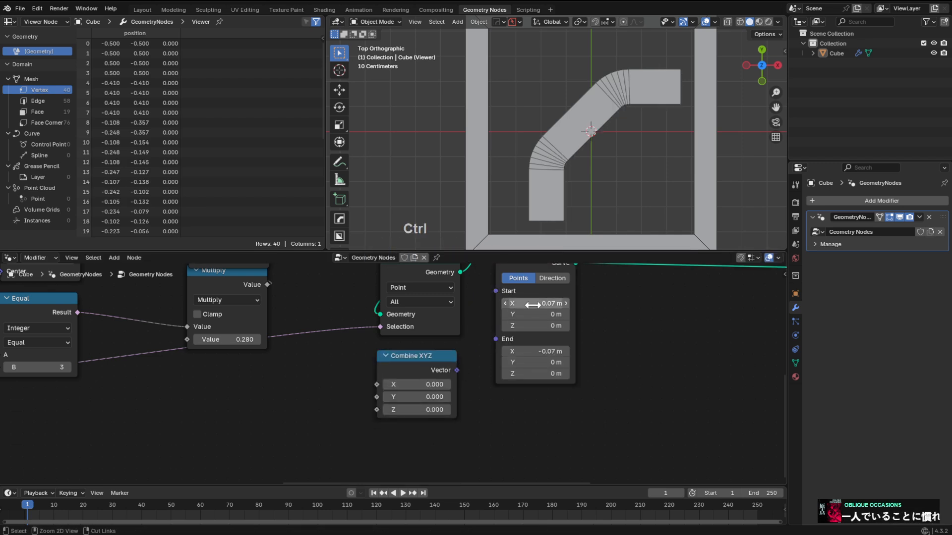
key("ctrl+v")
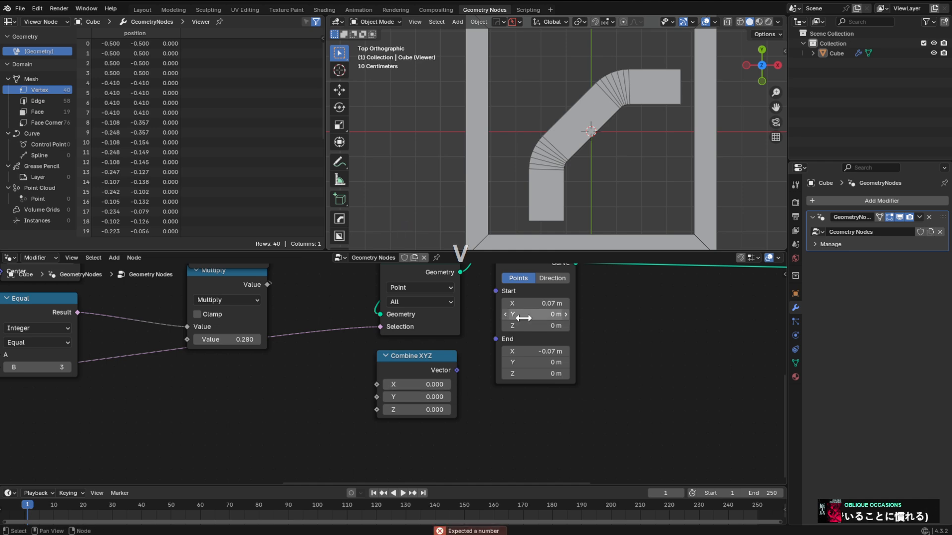
left_click(427, 384)
type(".0")
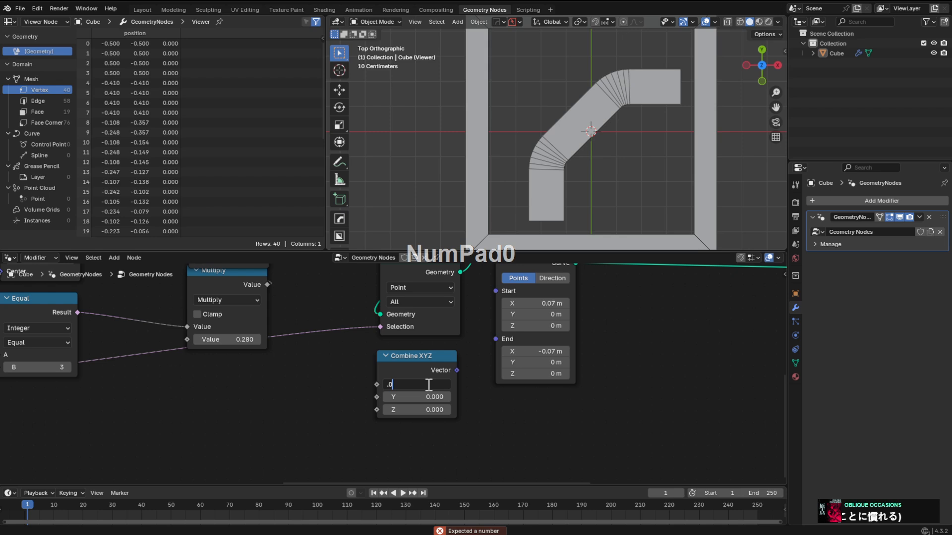
type("7")
key("KP_Enter")
left_click_drag(457, 370, 491, 293)
Add a Vector Math node fed by the Combine XYZ vector and set its operation to Multiply.
left_click_drag(485, 397, 486, 399)
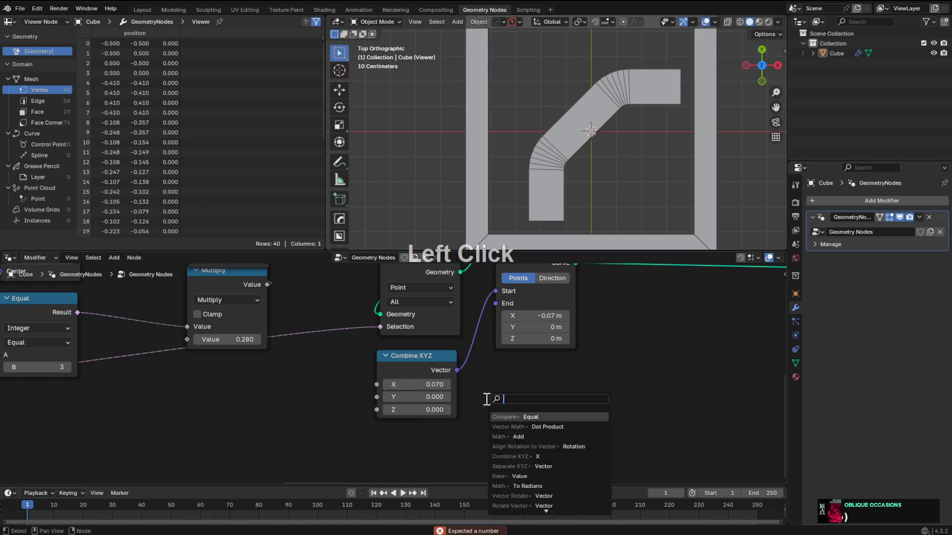
type("vexc")
key("BackSpace")
key("BackSpace")
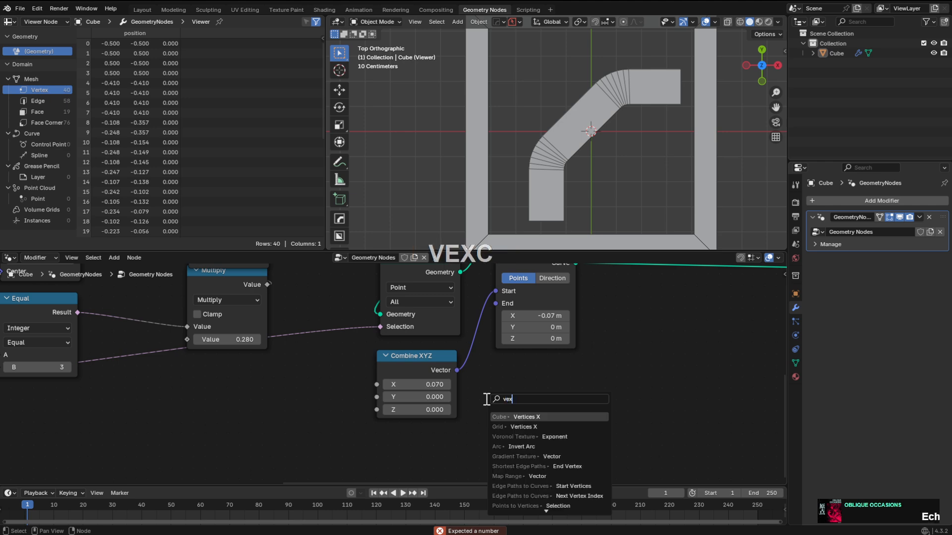
type("ctor math")
key("Return")
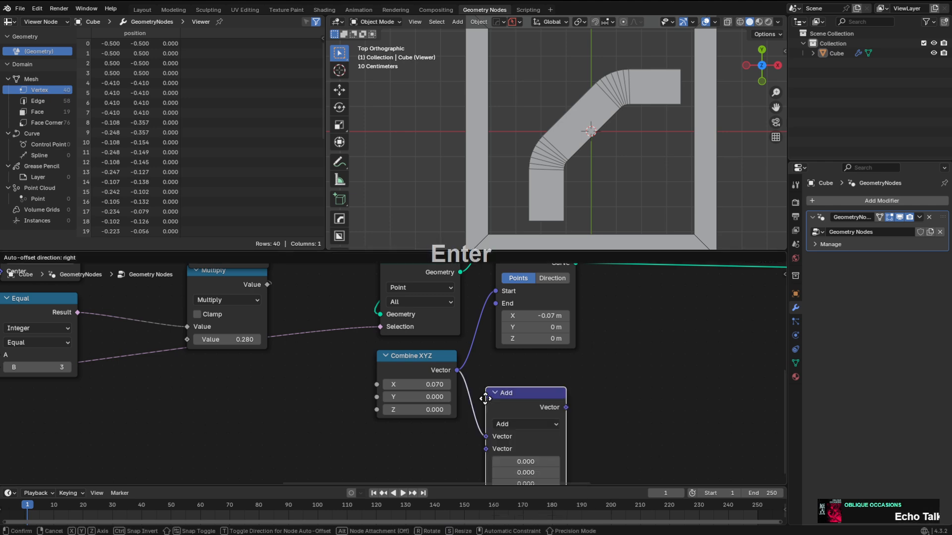
left_click(511, 368)
left_click(545, 392)
left_click(557, 235)
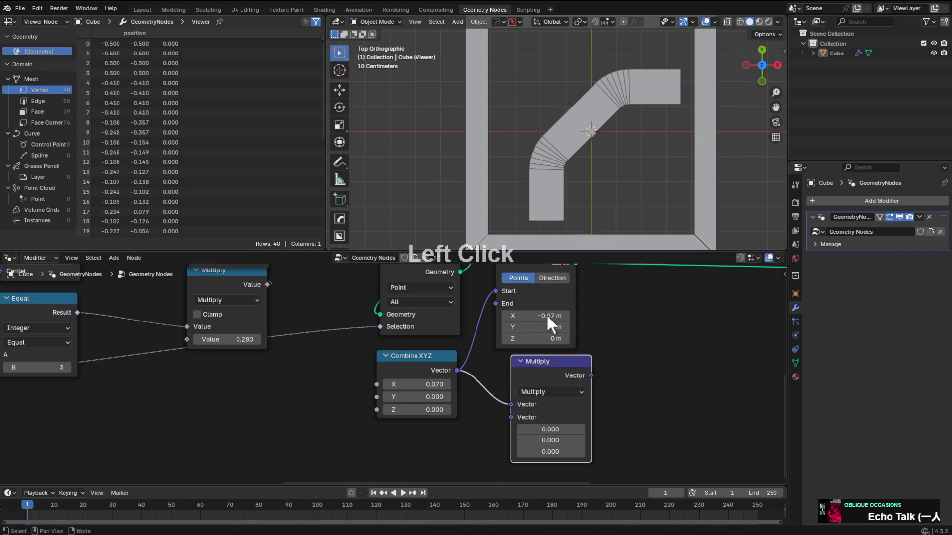
Set all three multiplier components to -1, link the Multiply result to the Curve Line's End, and position the node beneath Curve Line.
left_click_drag(549, 428, 549, 452)
type("-1")
key("Return")
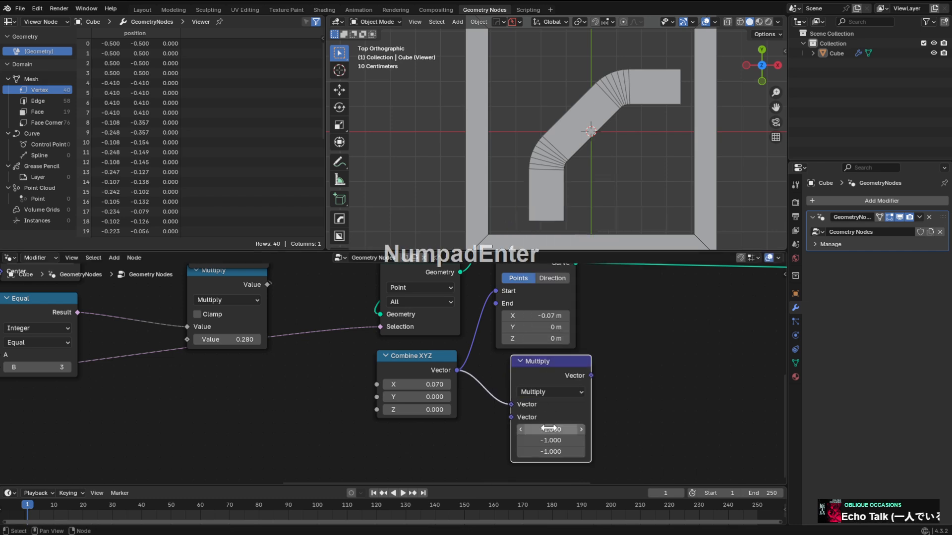
left_click_drag(548, 357, 532, 364)
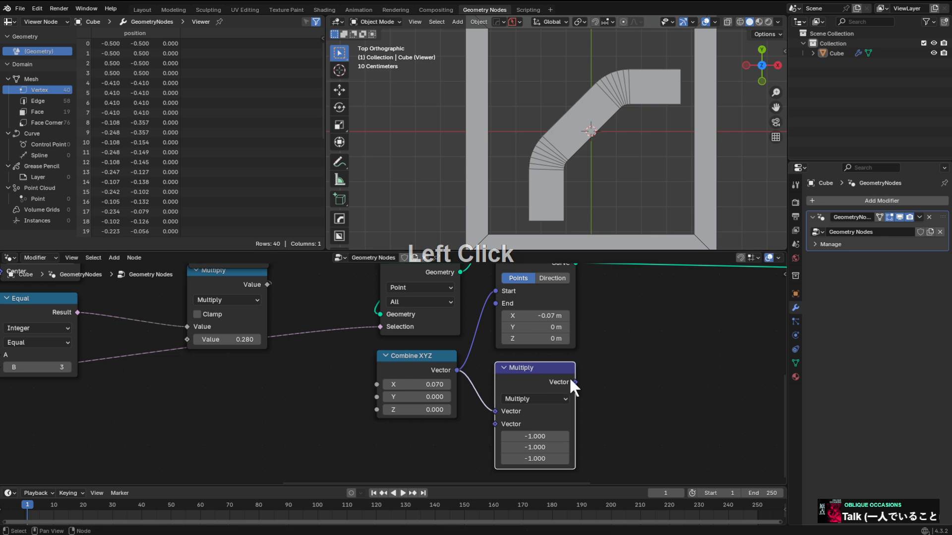
left_click_drag(502, 317, 499, 309)
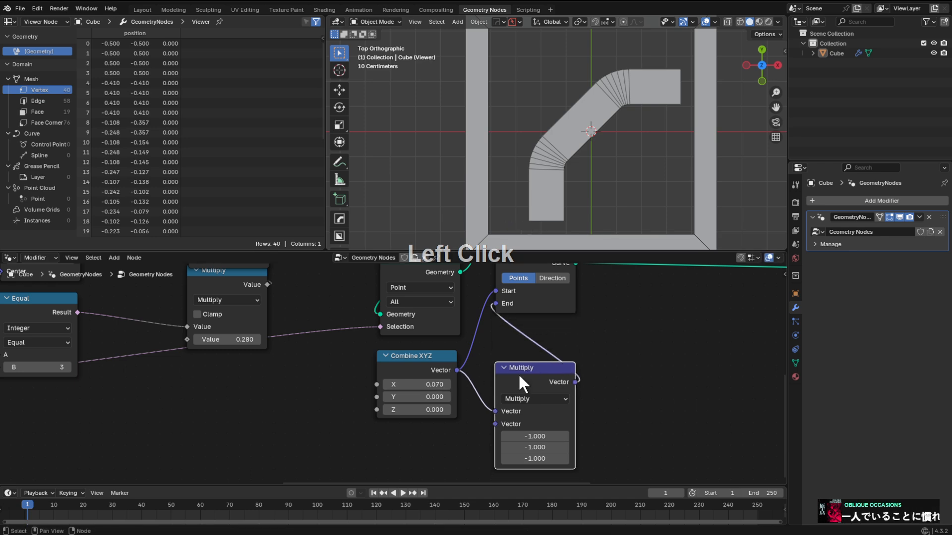
left_click_drag(518, 381, 516, 354)
Add a Value node of 0.070 linked to the Combine XYZ node's X input.
left_click_drag(417, 384, 349, 410, "shift")
right_click(416, 384, "shift")
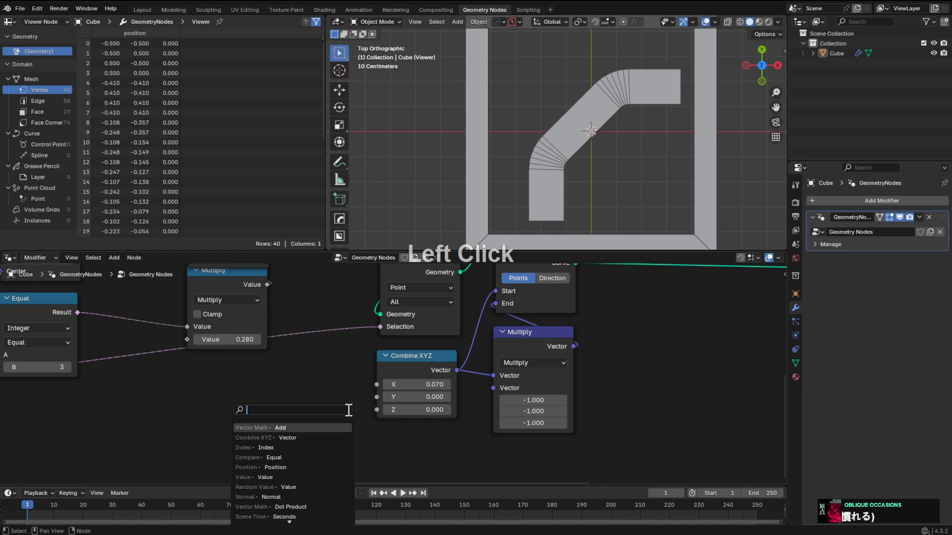
type("val")
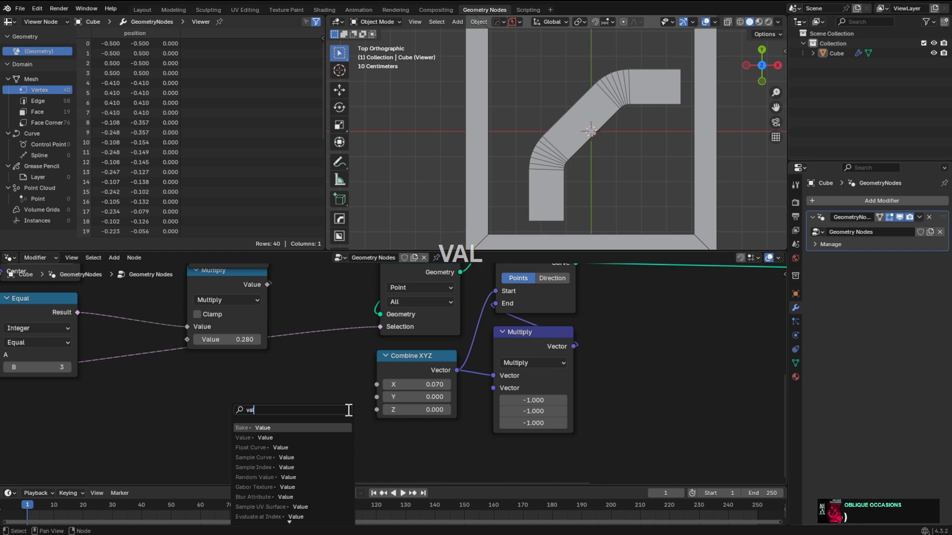
key("Return")
left_click(343, 398)
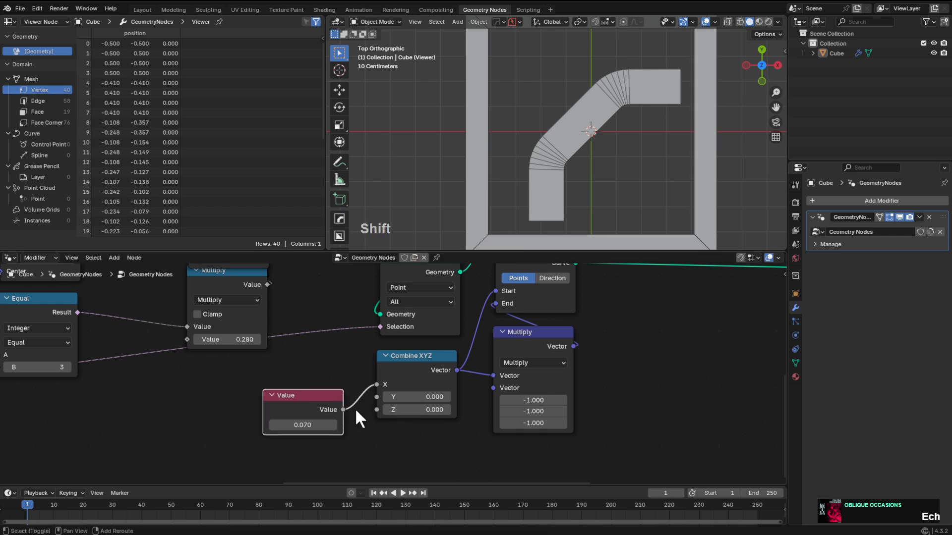
Set the Value node feeding Combine XYZ to 0.060 to narrow the strip.
mouse_move(280, 426)
left_mouse_down("shift")
mouse_move(290, 426)
mouse_move(253, 426)
mouse_move(283, 425)
mouse_move(255, 426)
mouse_move(271, 425)
left_mouse_up("shift")
scroll(605, 141, "down", 2)
mouse_move(605, 141)
middle_mouse_down("shift")
mouse_move(561, 164)
mouse_move(595, 141)
middle_mouse_up("shift")
scroll(593, 135, "down", 3)
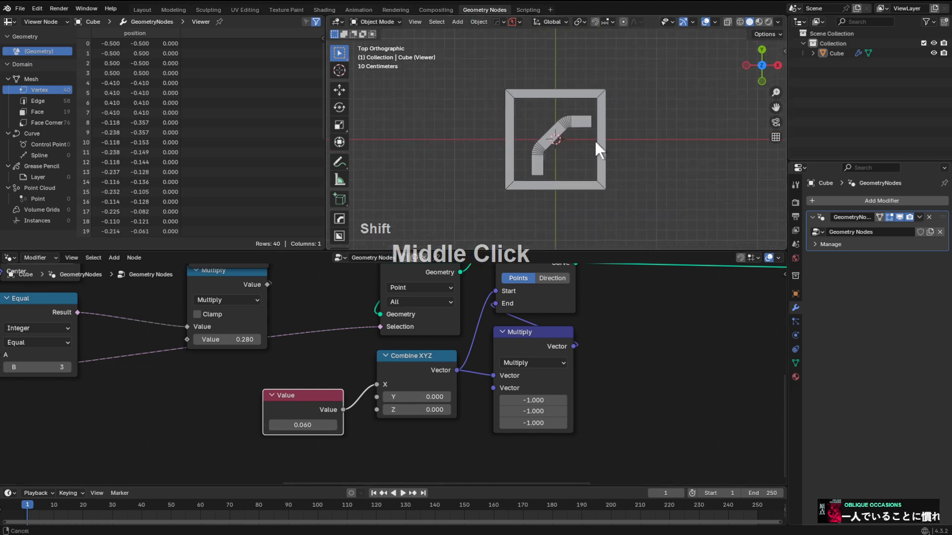
scroll(595, 141, "up", 2)
scroll(561, 341, "down", 4)
Move the Value node beneath Combine XYZ and tidy the Multiply, Curve to Mesh and Join Geometry nodes.
middle_click_drag(561, 341, 554, 366)
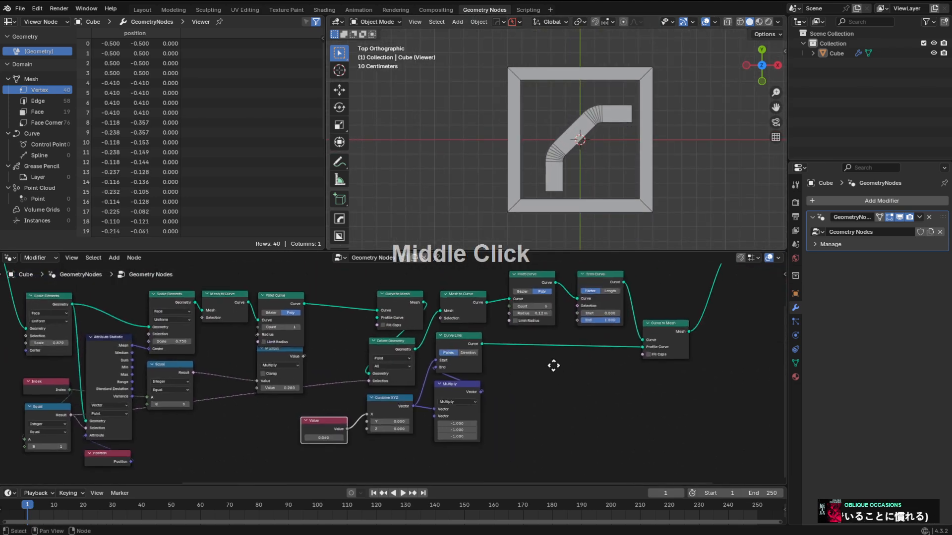
scroll(410, 389, "up", 4)
left_click_drag(406, 391, 490, 418)
left_click_drag(572, 348, 573, 347)
scroll(694, 307, "down", 2)
middle_click_drag(734, 297, 572, 361)
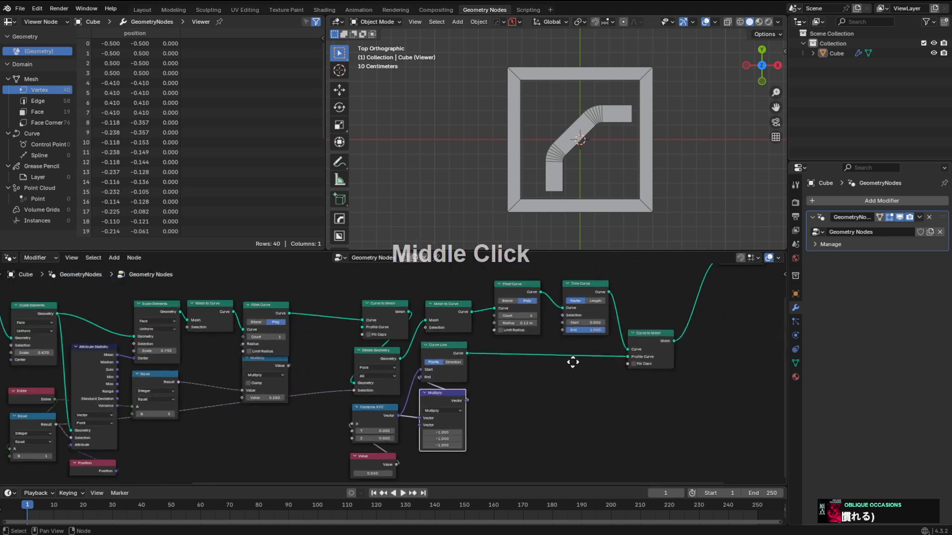
scroll(573, 353, "up", 1)
left_click_drag(669, 338, 664, 336)
scroll(746, 315, "down", 4)
middle_click_drag(749, 315, 616, 371)
scroll(622, 347, "up", 1)
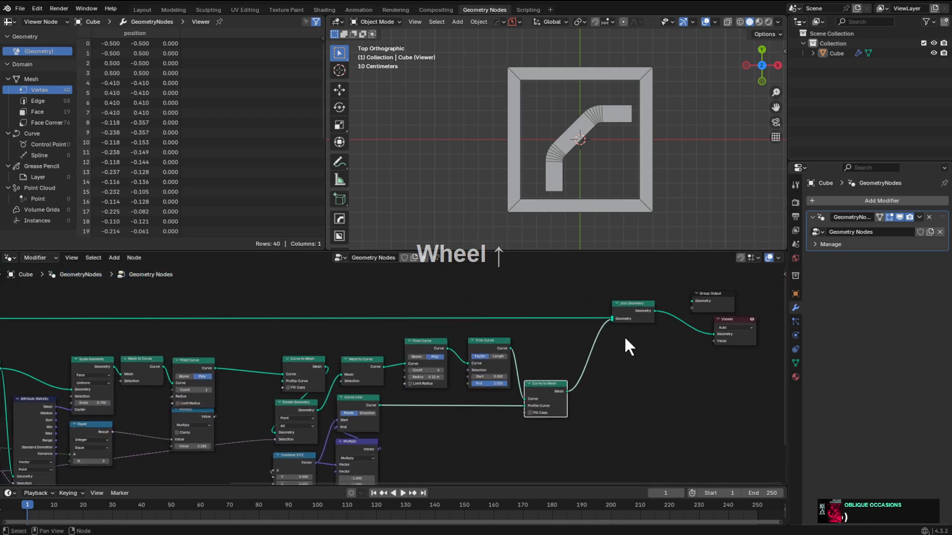
middle_click_drag(624, 336, 598, 332)
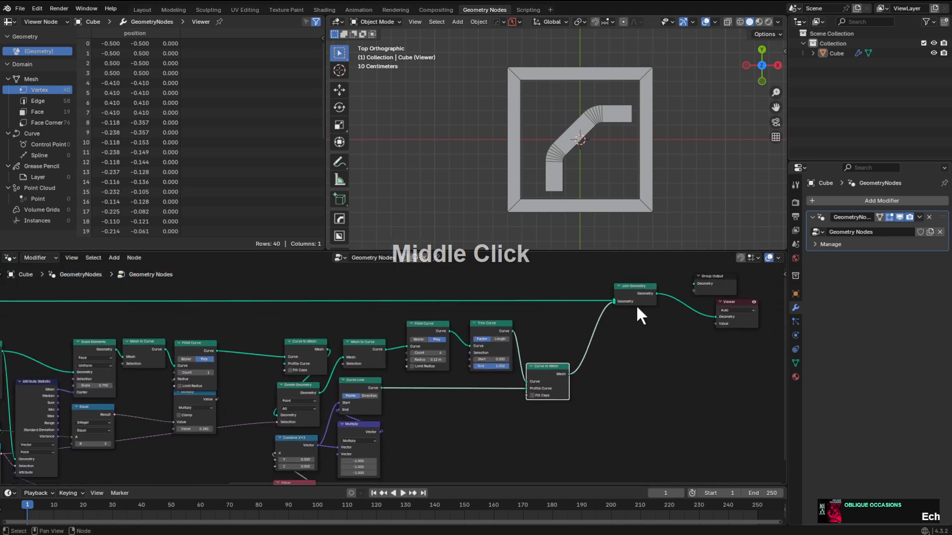
left_click_drag(637, 300, 638, 299)
Enclose the strip nodes, from the first Scale Elements through Curve to Mesh, in a frame labelled HOPS LOGO and reposition it.
middle_click_drag(622, 319, 620, 314)
scroll(496, 349, "down", 2)
middle_click_drag(495, 349, 493, 344)
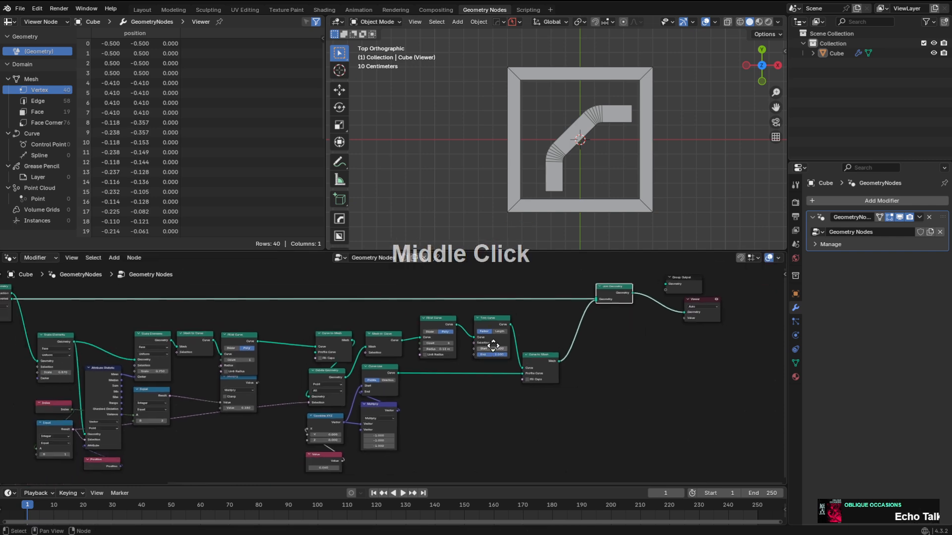
scroll(367, 374, "down", 1)
middle_click_drag(359, 376, 510, 349)
scroll(519, 347, "down", 3)
scroll(546, 337, "up", 2)
scroll(444, 361, "down", 1)
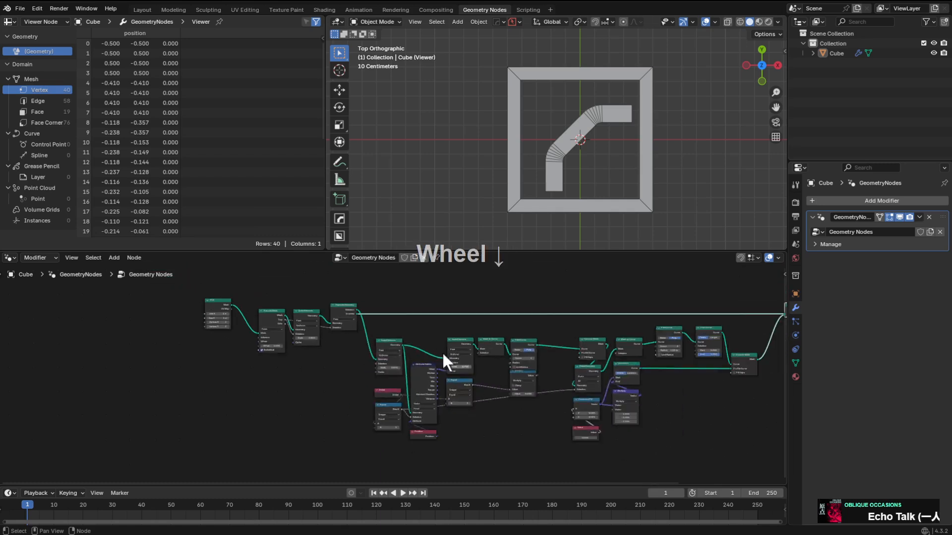
middle_click_drag(444, 362, 413, 329)
mouse_move(358, 316)
middle_mouse_down()
mouse_move(355, 309)
mouse_move(370, 310)
middle_mouse_up()
scroll(431, 314, "down", 1)
middle_click_drag(453, 327, 429, 301)
scroll(422, 338, "up", 1)
middle_click_drag(520, 310, 412, 340)
scroll(412, 339, "down", 1)
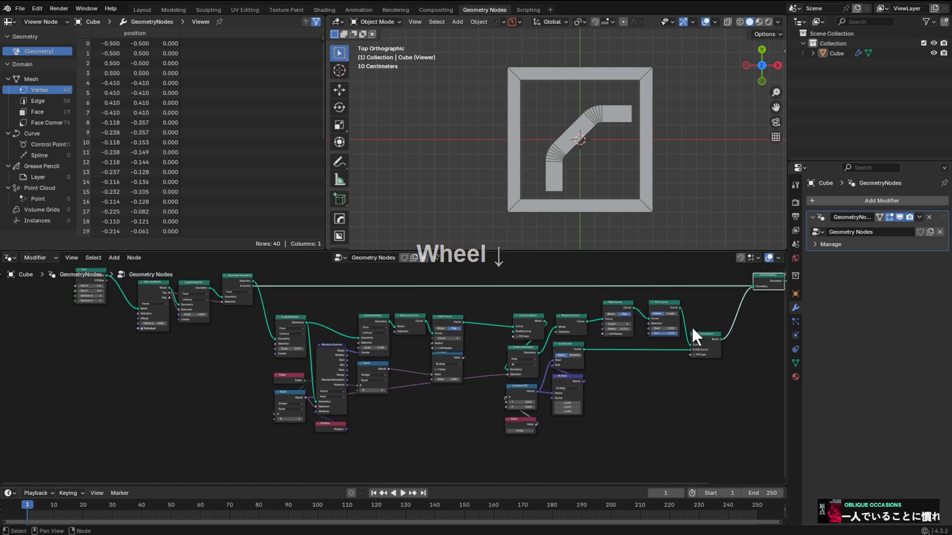
left_click_drag(721, 446, 274, 293)
key("ctrl+j")
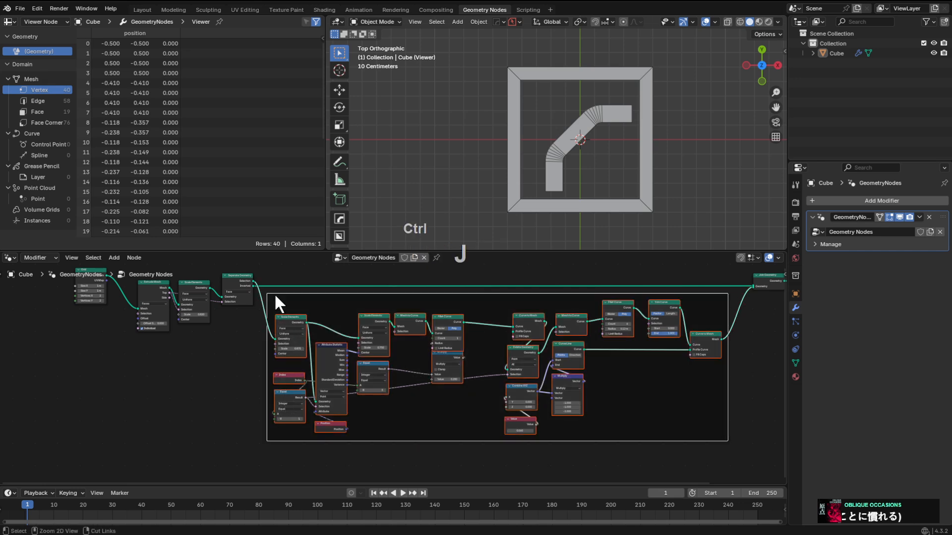
key("F2")
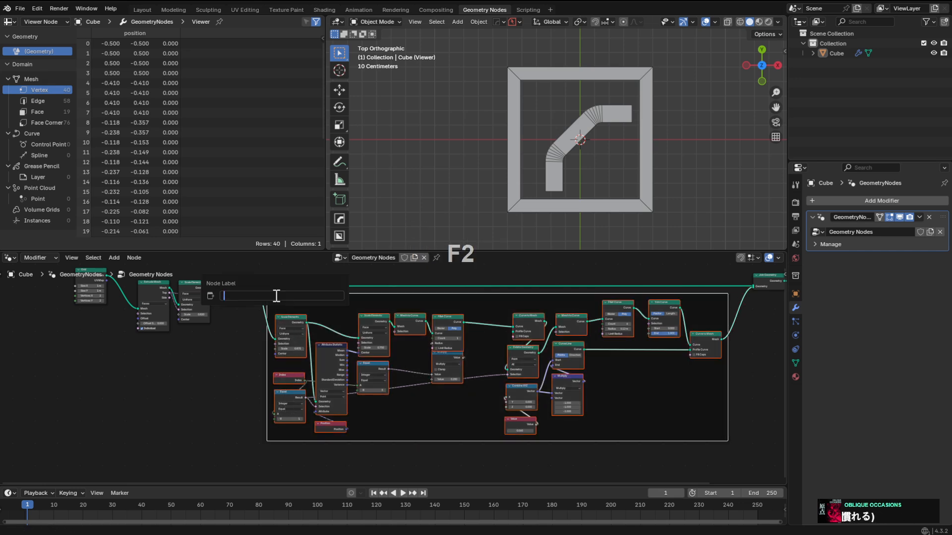
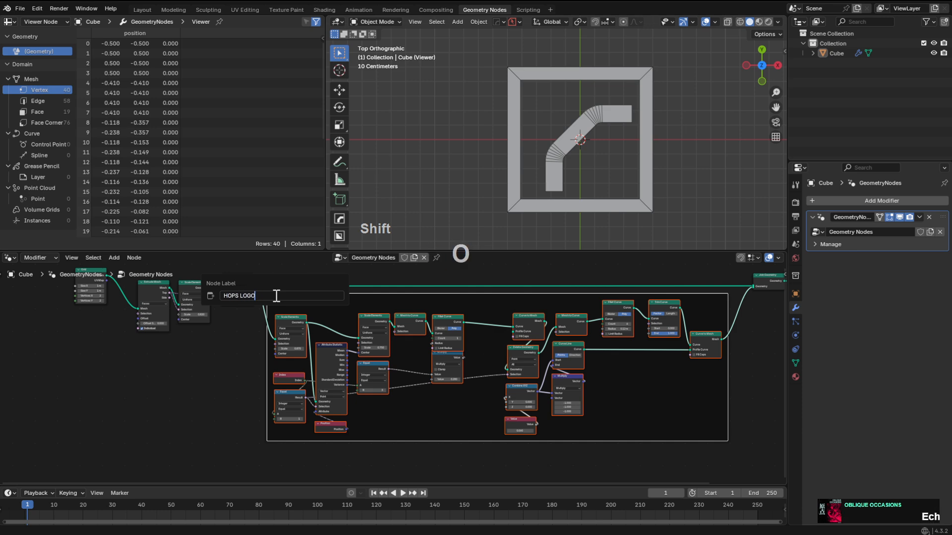
type("HOPS LOGO")
key("Return")
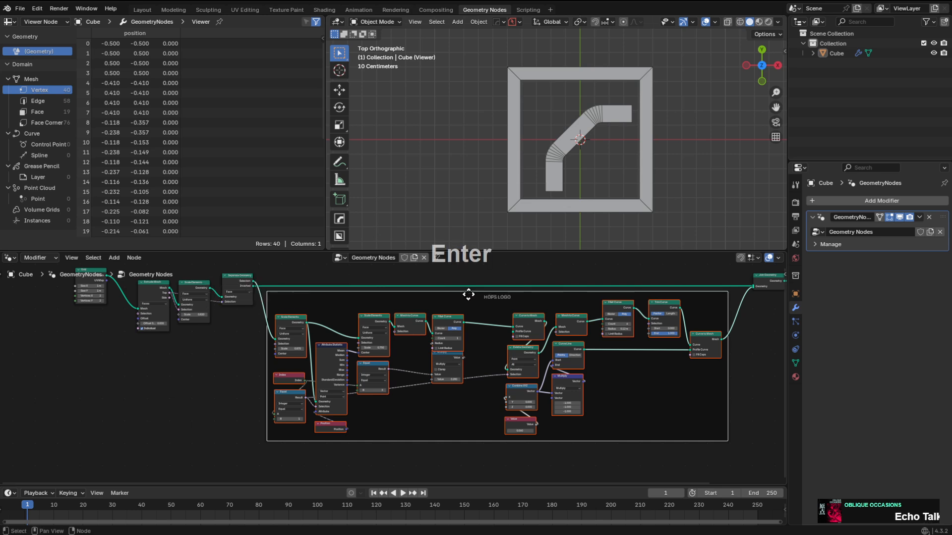
key("g")
left_click(446, 302)
Insert a Switch node on the link between Separate Geometry and the first Scale Elements node of the HOPS LOGO frame.
scroll(352, 322, "up", 1)
middle_click_drag(353, 322, 327, 313)
key("shift+a")
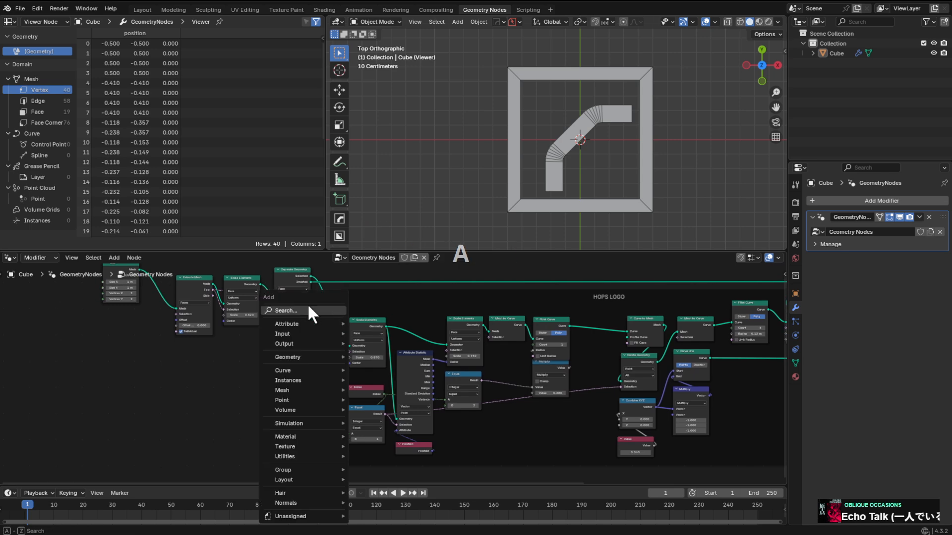
left_click(308, 306)
type("switch")
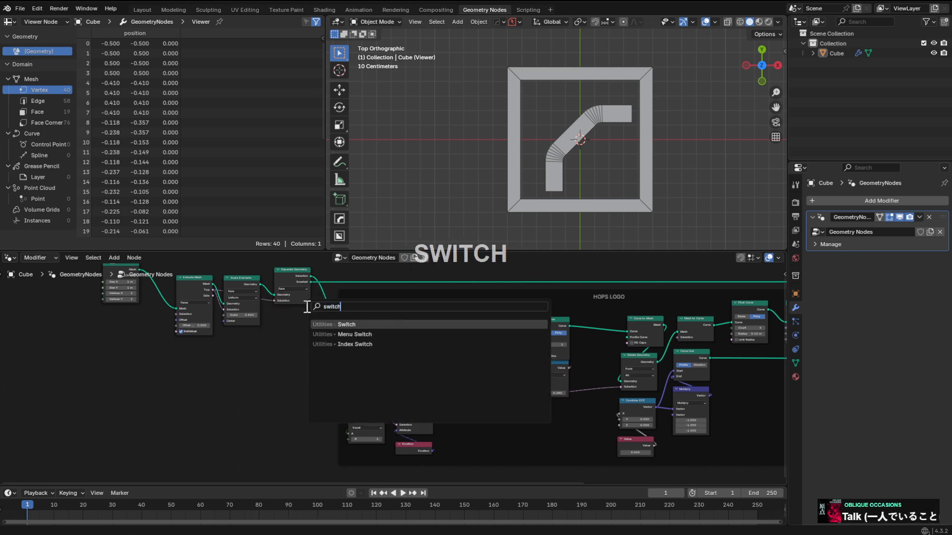
key("Return")
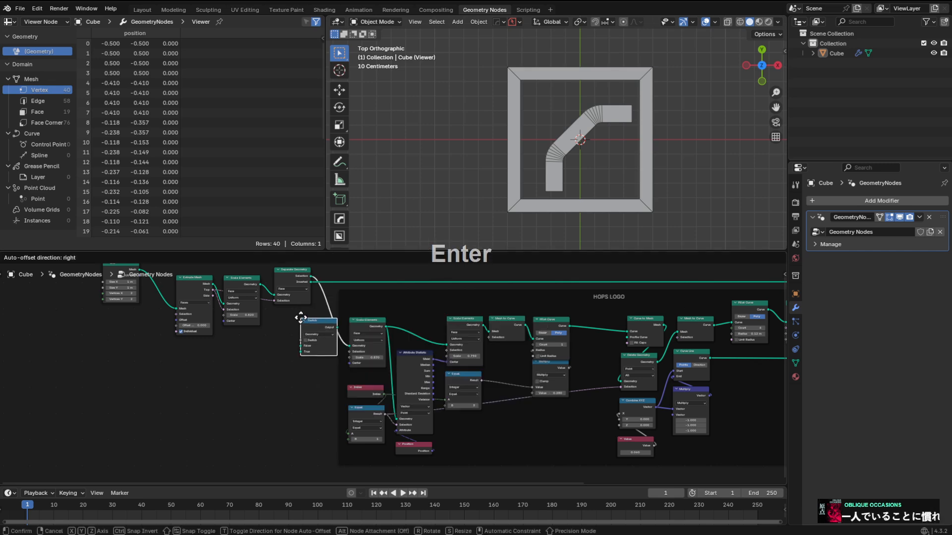
left_click(299, 315)
Move the Join Geometry, Group Output and Viewer nodes and the HOPS LOGO frame further right for more space.
scroll(317, 328, "down", 3)
middle_click_drag(553, 347, 438, 331)
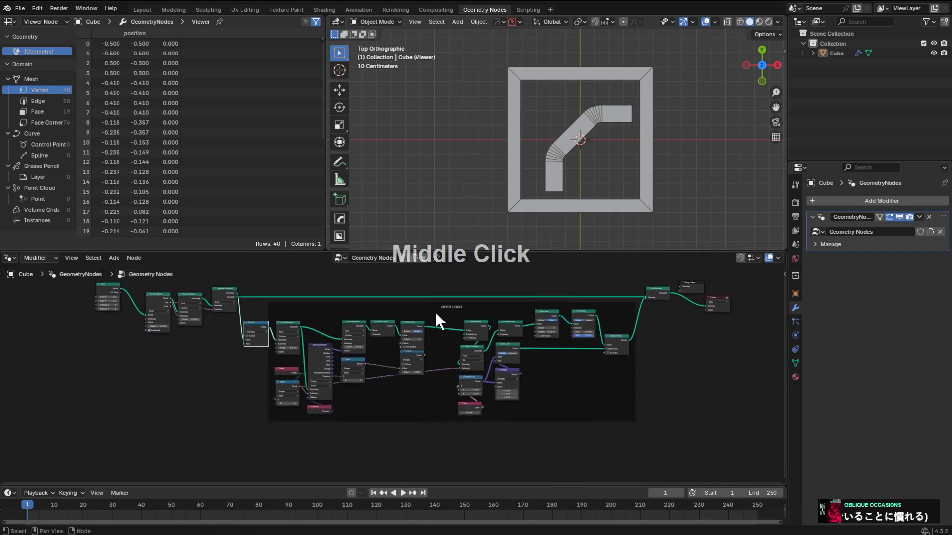
left_click_drag(444, 308, 465, 309)
middle_click_drag(618, 311, 467, 339)
left_click_drag(588, 295, 563, 301)
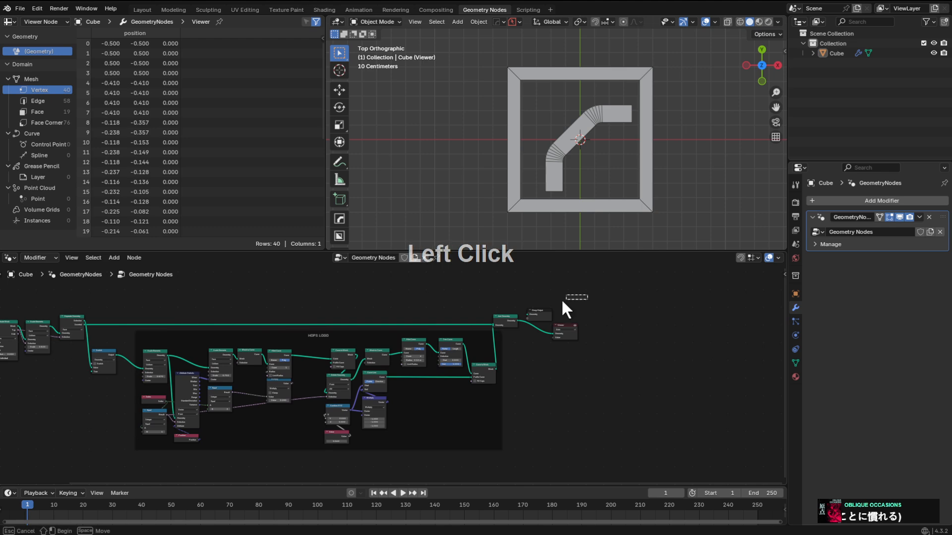
left_click_drag(506, 344, 507, 344)
key("g")
left_click(565, 343)
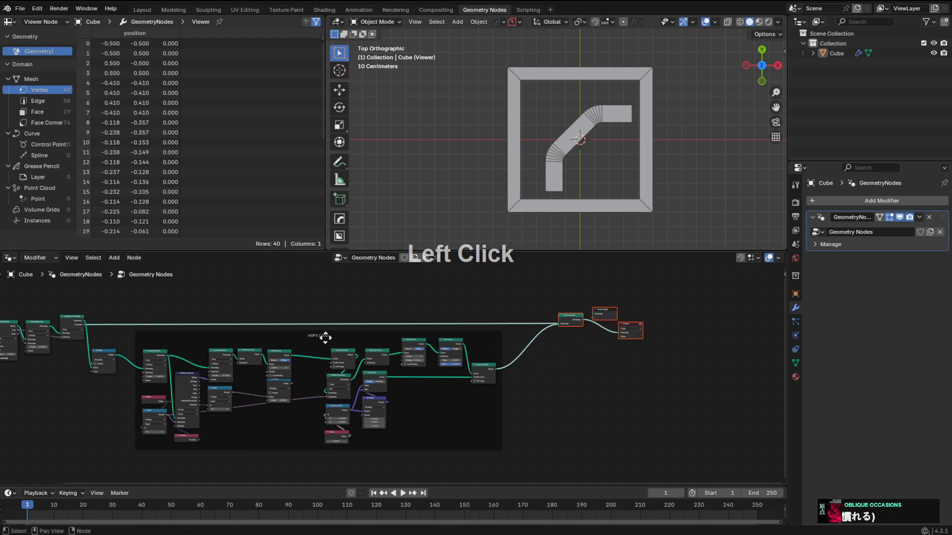
left_click_drag(325, 338, 344, 334)
Delete the Switch node while keeping the geometry link into the HOPS LOGO frame.
middle_click_drag(344, 333, 548, 324)
scroll(260, 353, "up", 4)
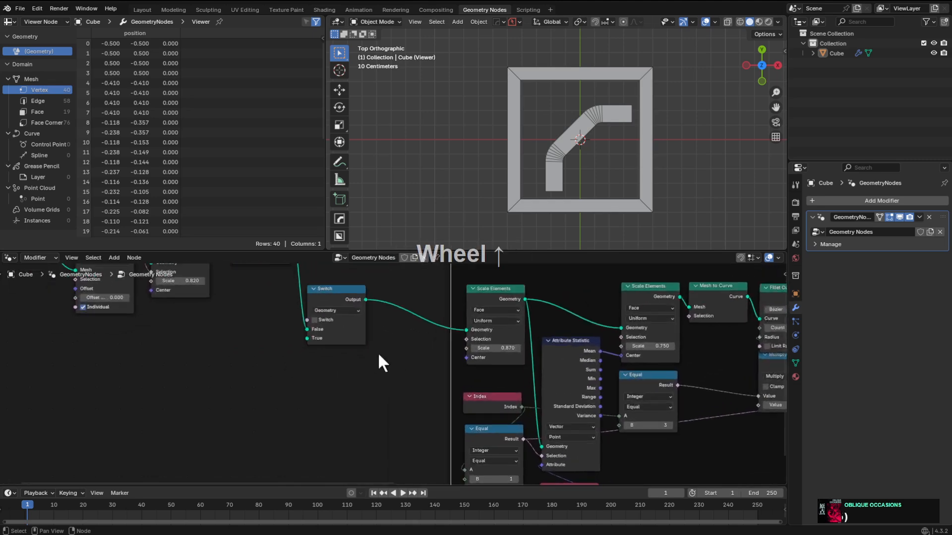
scroll(378, 353, "up", 1)
left_click_drag(324, 295, 359, 288)
middle_click_drag(366, 301, 390, 332)
left_click(392, 330)
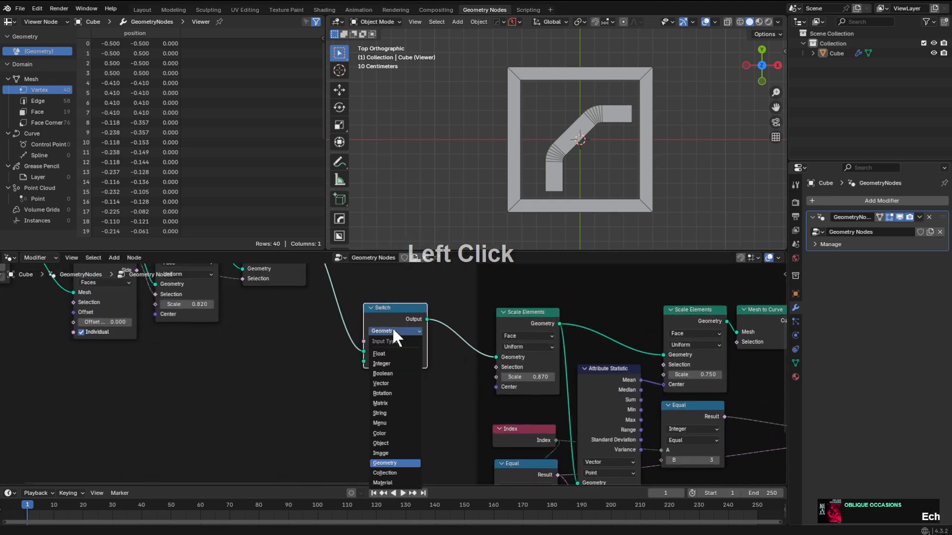
left_click(392, 313)
key("ctrl+x")
key("shift+a")
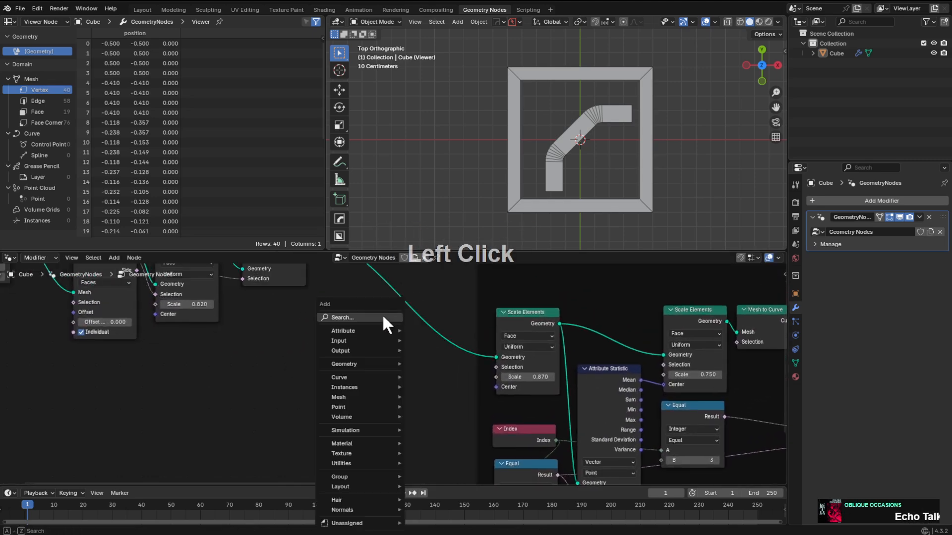
left_click(382, 314)
type("index")
key("Return")
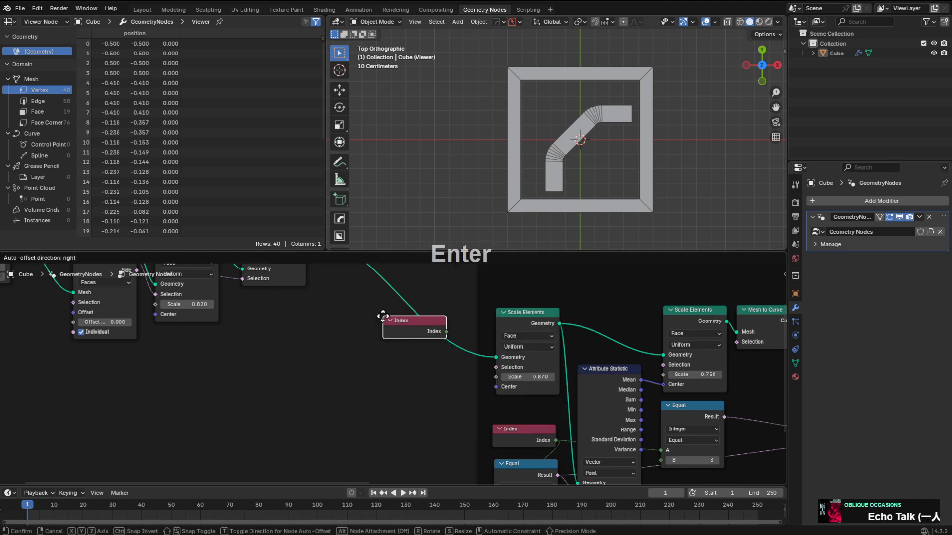
key("x")
Insert an Index Switch node between Separate Geometry and the first Scale Elements node of the HOPS LOGO frame.
key("shift+a")
left_click(309, 319)
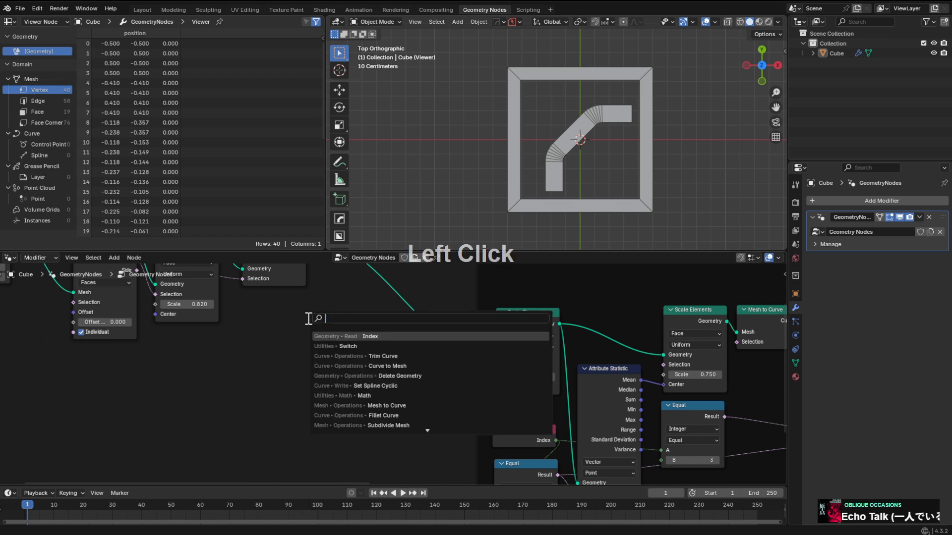
type("index")
key("Down")
key("Return")
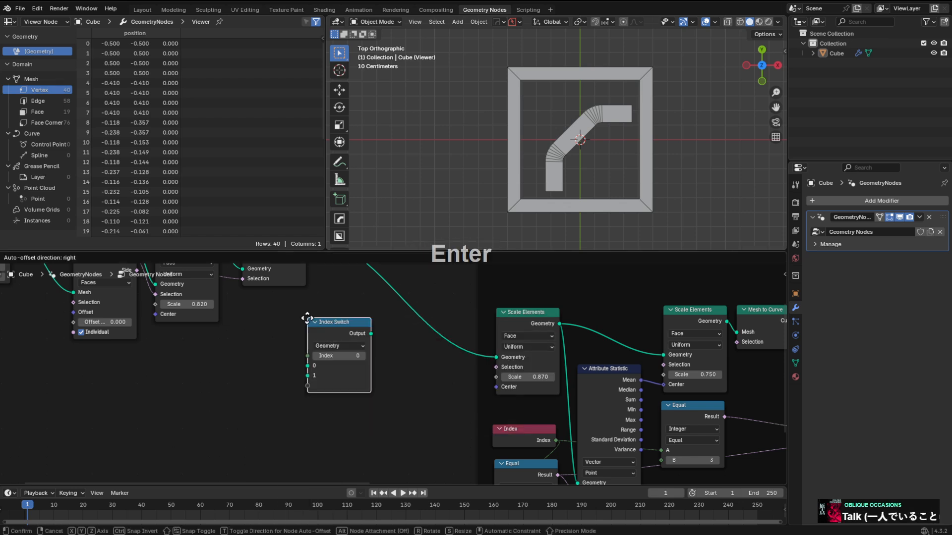
left_click(380, 289)
middle_click_drag(400, 325, 402, 349)
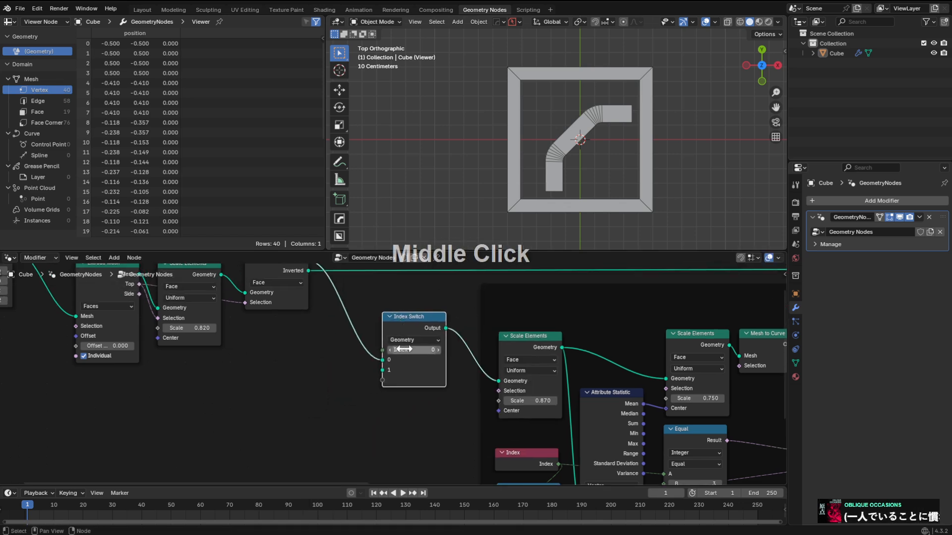
left_click(438, 350)
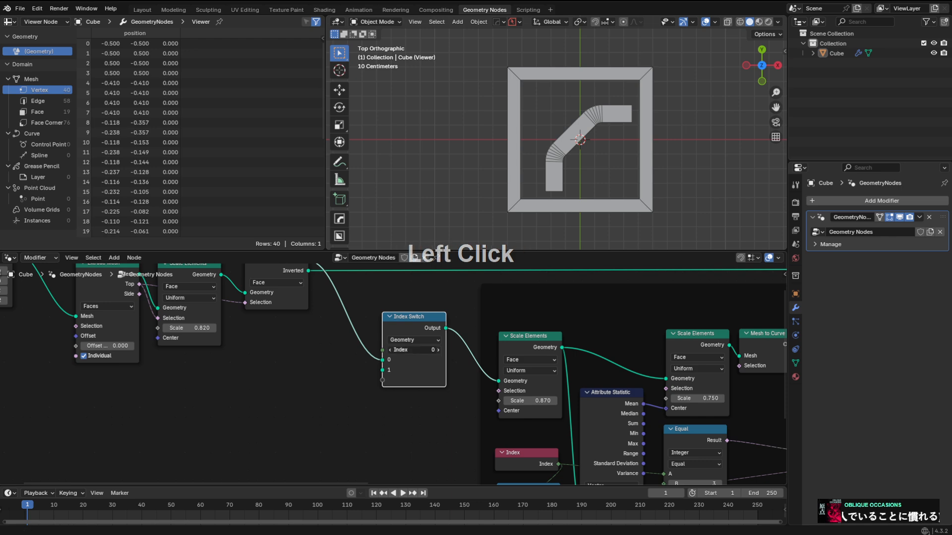
left_click(390, 349)
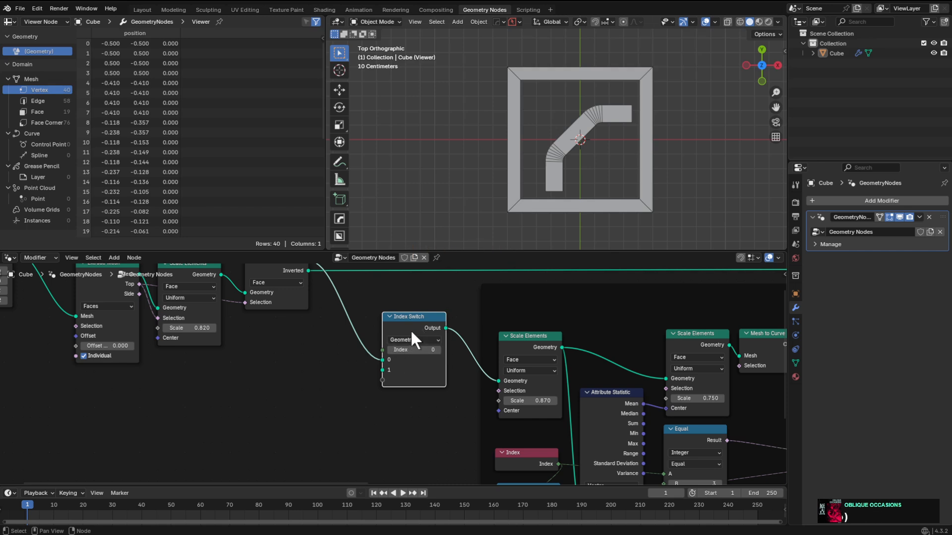
Detach the Index Switch node from the geometry link and remove it.
middle_click_drag(415, 326, 389, 333)
scroll(390, 351, "down", 1)
left_click(388, 352, "alt")
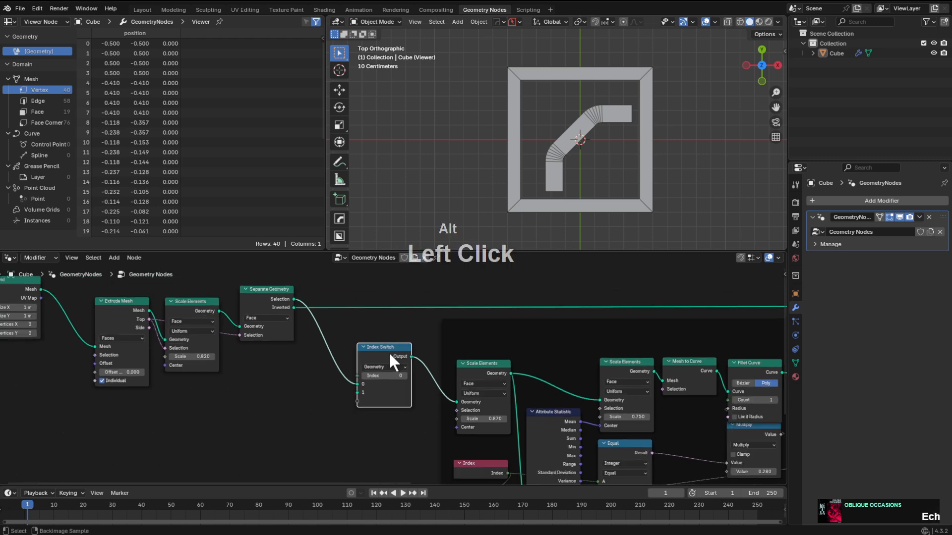
left_click_drag(389, 352, 365, 400, "alt")
middle_click_drag(365, 400, 313, 382)
scroll(314, 383, "down", 1)
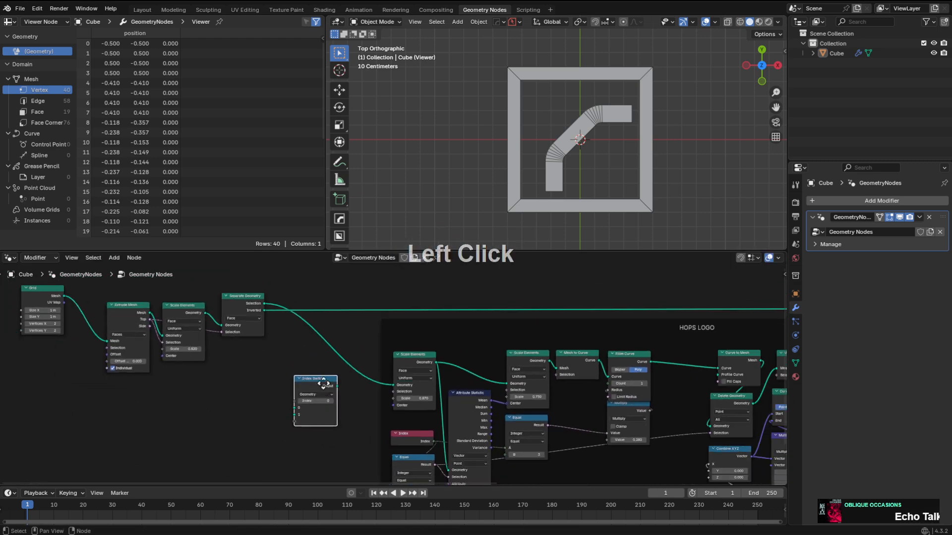
left_click_drag(323, 383, 337, 386)
scroll(347, 389, "up", 2)
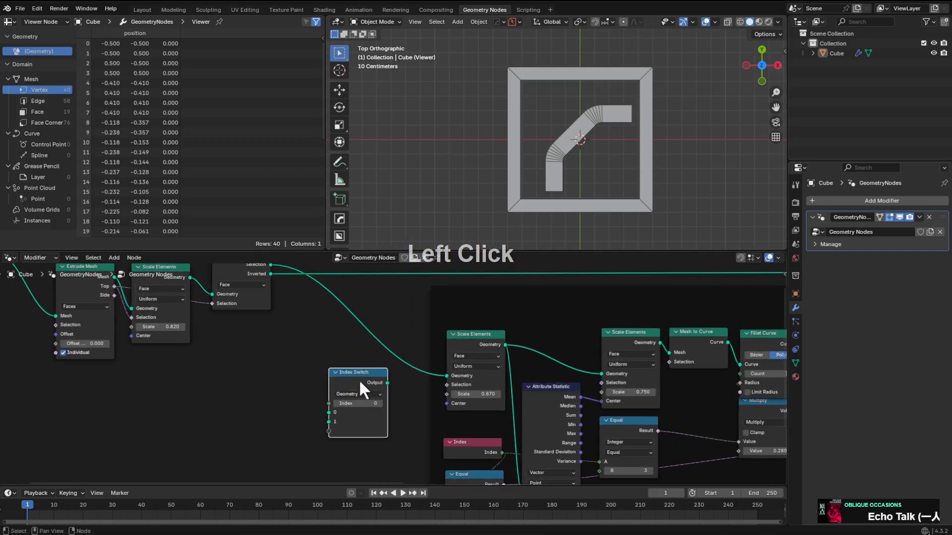
scroll(361, 389, "down", 4)
middle_click_drag(339, 337, 334, 331)
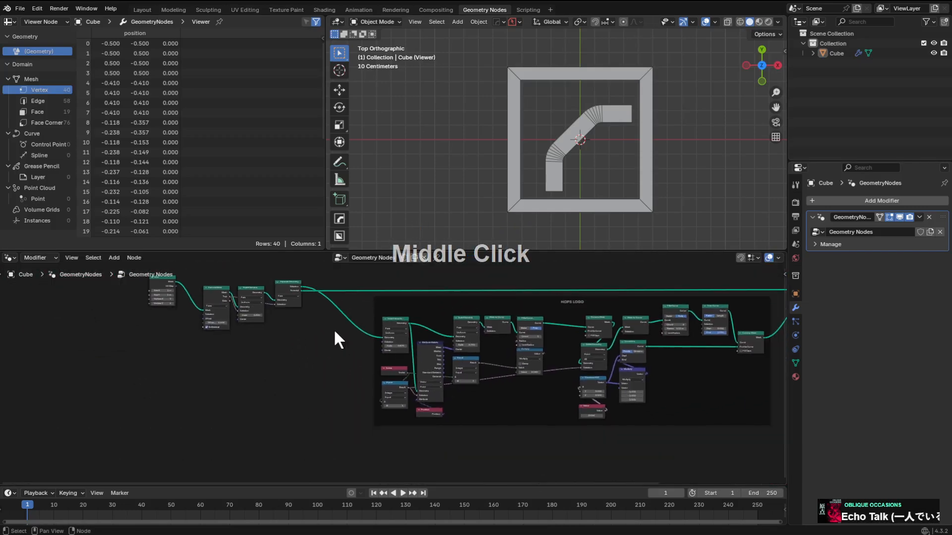
middle_click_drag(419, 339, 323, 351)
scroll(323, 350, "down", 2)
middle_click_drag(451, 343, 380, 337)
scroll(556, 311, "up", 1)
middle_click_drag(557, 311, 569, 305)
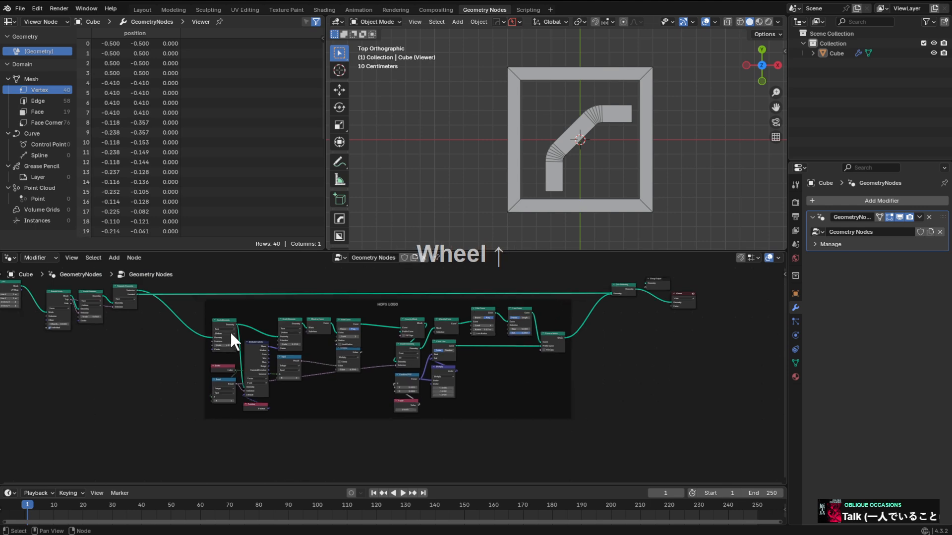
Try to place a reroute on the geometry link between Separate Geometry and the HOPS LOGO frame.
middle_click_drag(230, 331, 242, 304)
middle_click_drag(171, 307, 184, 320)
right_click_drag(205, 294, 201, 305, "shift")
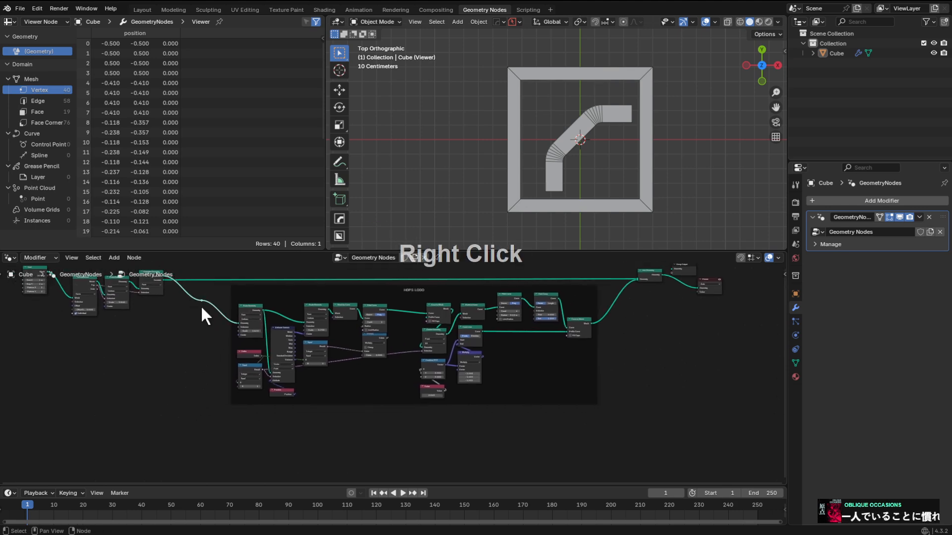
left_click_drag(202, 301, 203, 339)
left_click_drag(222, 415, 227, 420)
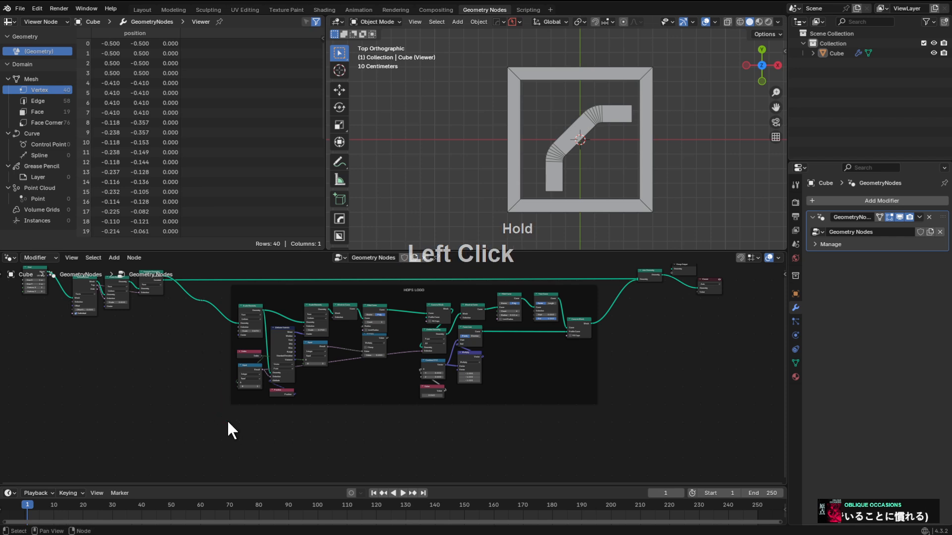
key("ctrl+z")
key("ctrl+z")
key("ctrl+z")
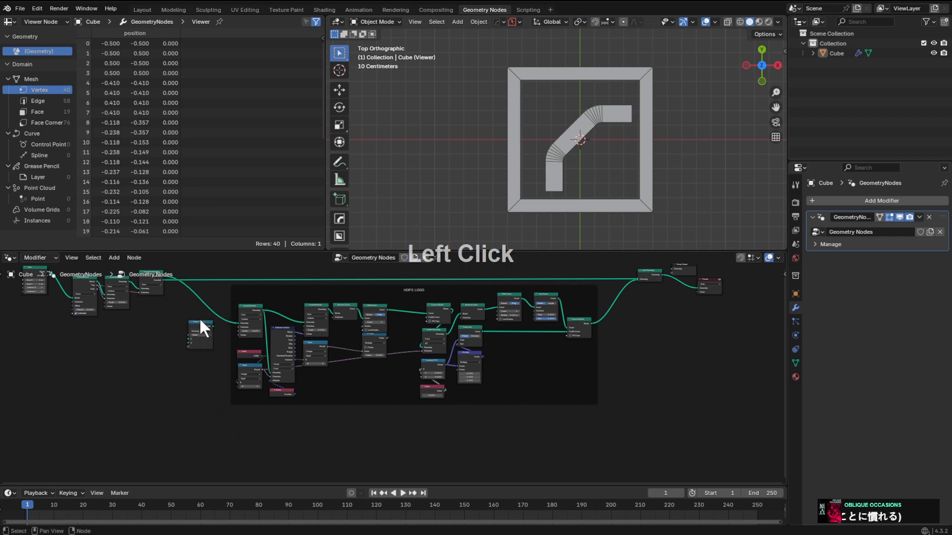
Add a reroute on the geometry link into the HOPS LOGO frame and branch it to a second reroute below the frame.
right_click_drag(184, 319, 198, 304, "shift")
key("ctrl+z")
left_click_drag(200, 299, 228, 429)
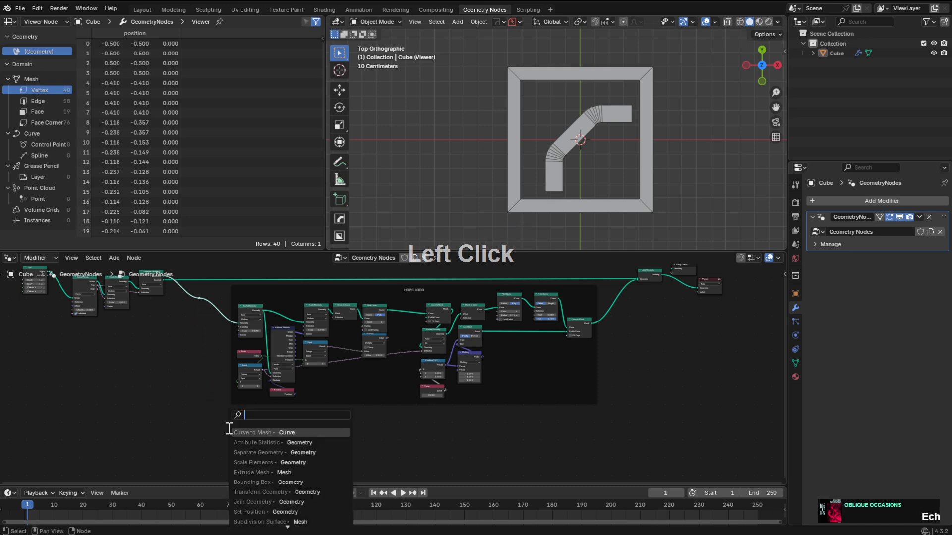
type("re")
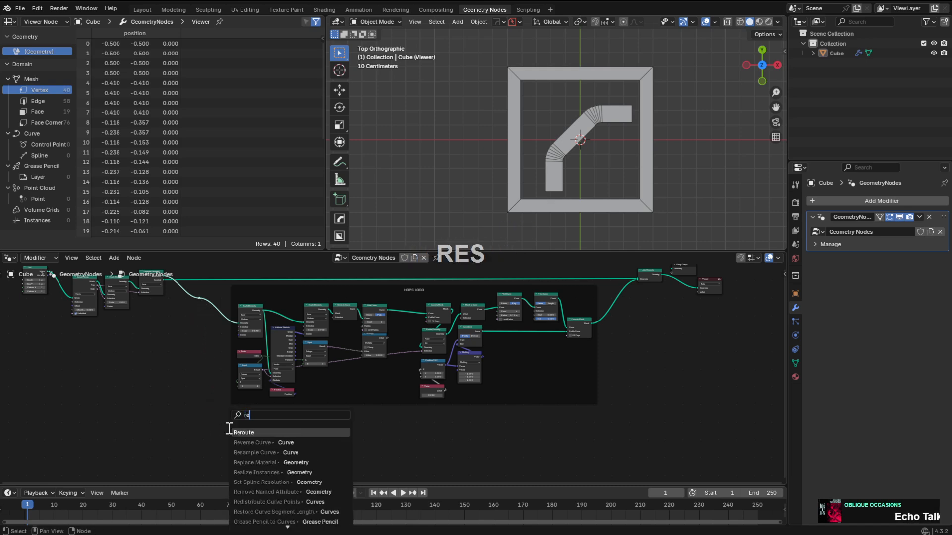
type("sro")
key("Return")
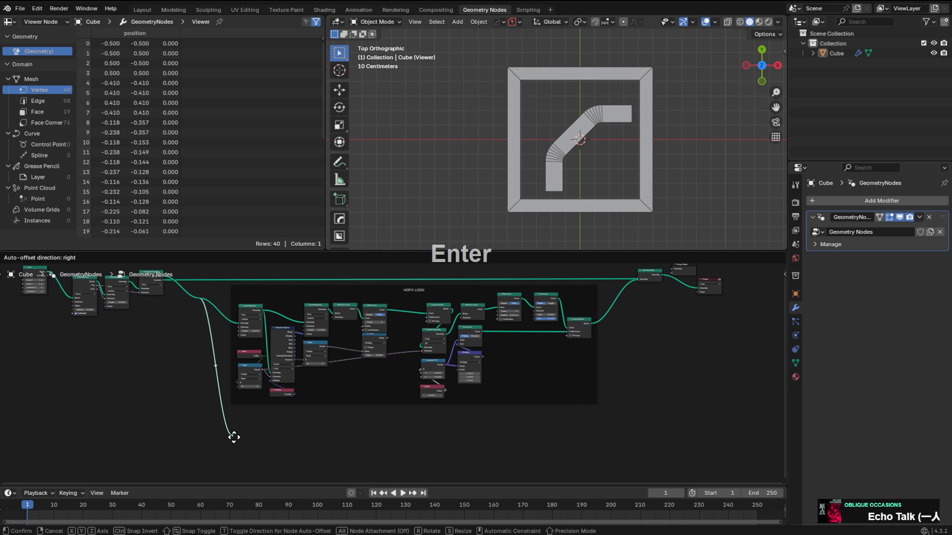
left_click(233, 437)
key("g")
Preview the lower reroute's geometry in a Viewer node and move the Viewer well to its right.
left_click(225, 440, "ctrl+shift")
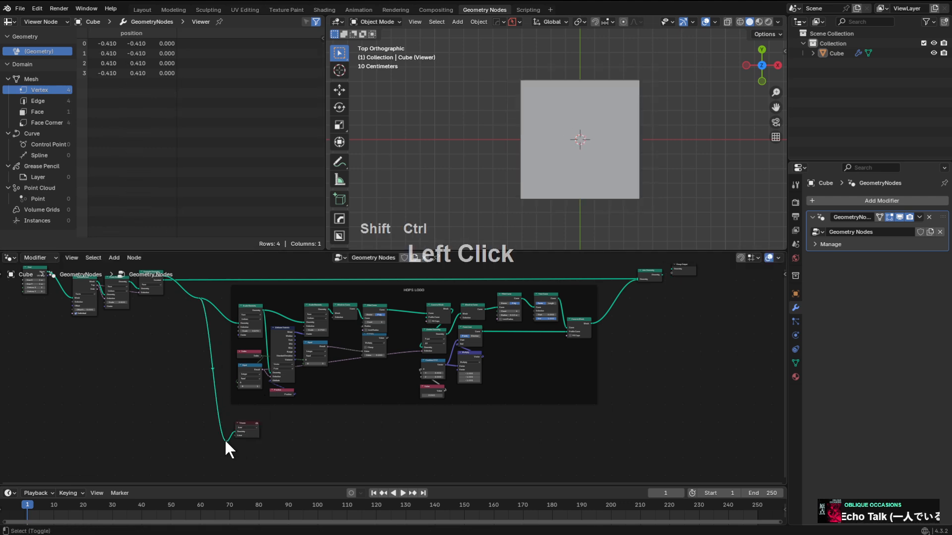
middle_click_drag(523, 370, 487, 377)
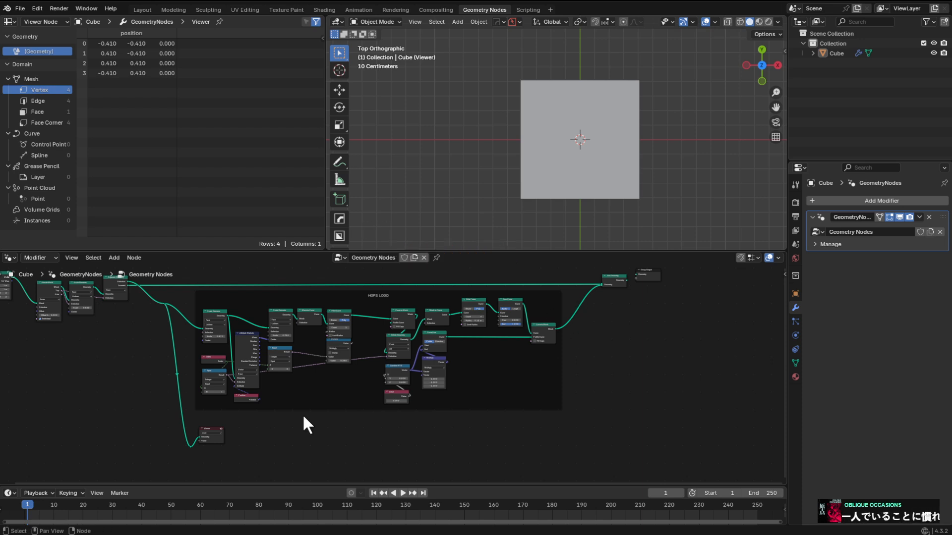
key("x")
left_click_drag(191, 446, 242, 449)
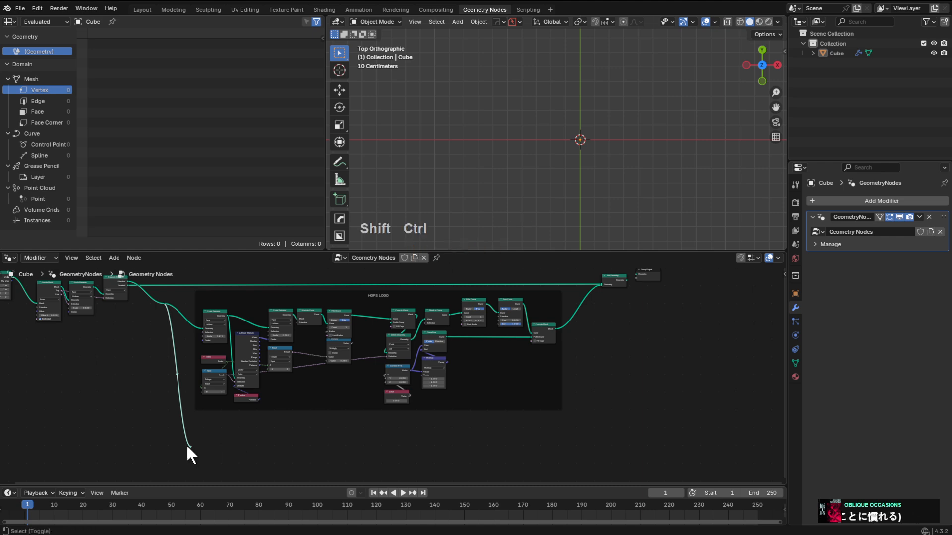
left_click(191, 446, "ctrl+shift")
scroll(295, 415, "up", 3)
middle_click_drag(295, 415, 322, 400)
scroll(329, 419, "up", 5)
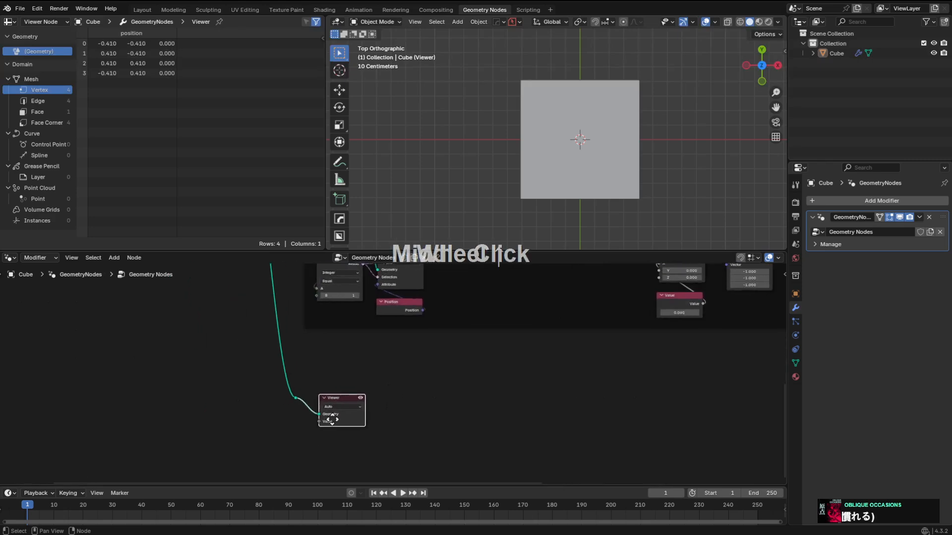
left_click_drag(373, 407, 743, 384)
middle_click_drag(469, 365, 540, 367)
Insert a Triangulate node between the lower reroute and the Viewer.
key("shift+a")
left_click(489, 318)
type("tra")
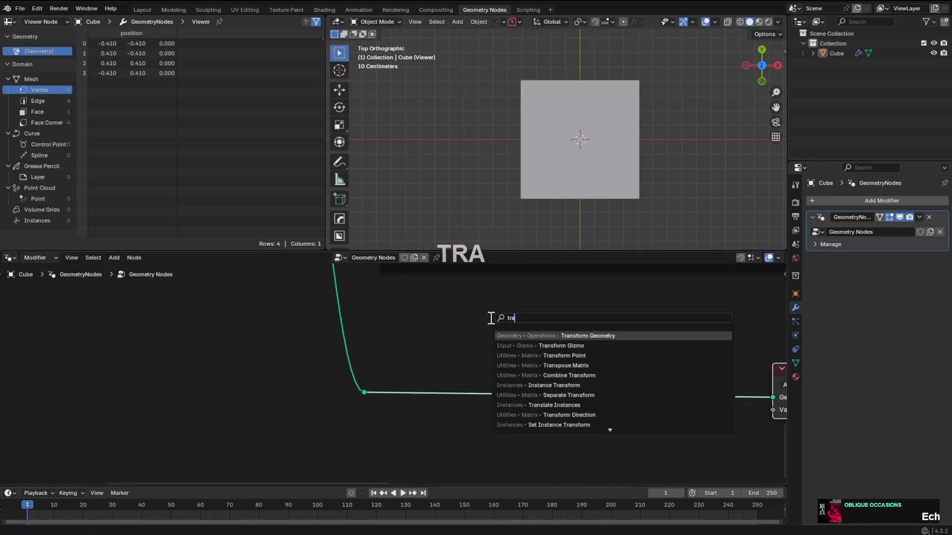
key("Down")
key("Down")
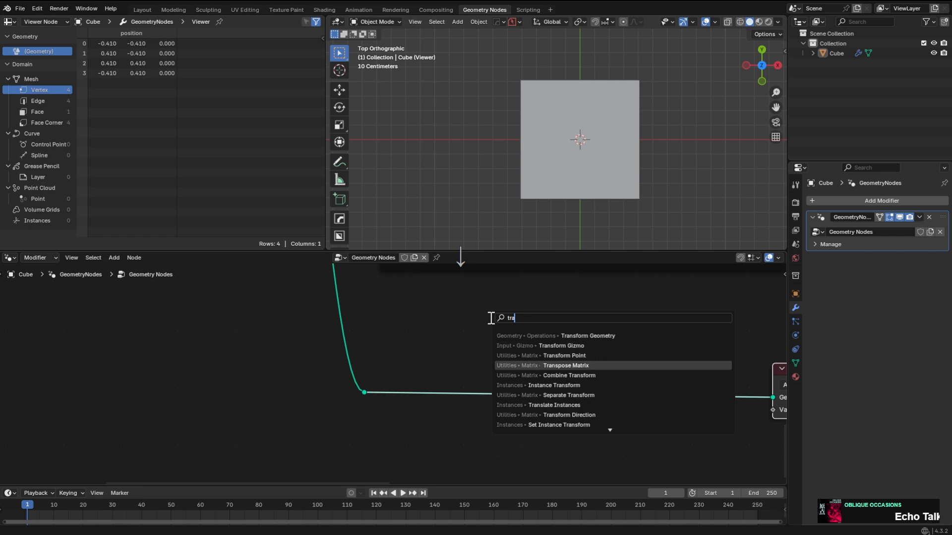
key("BackSpace")
type("ian")
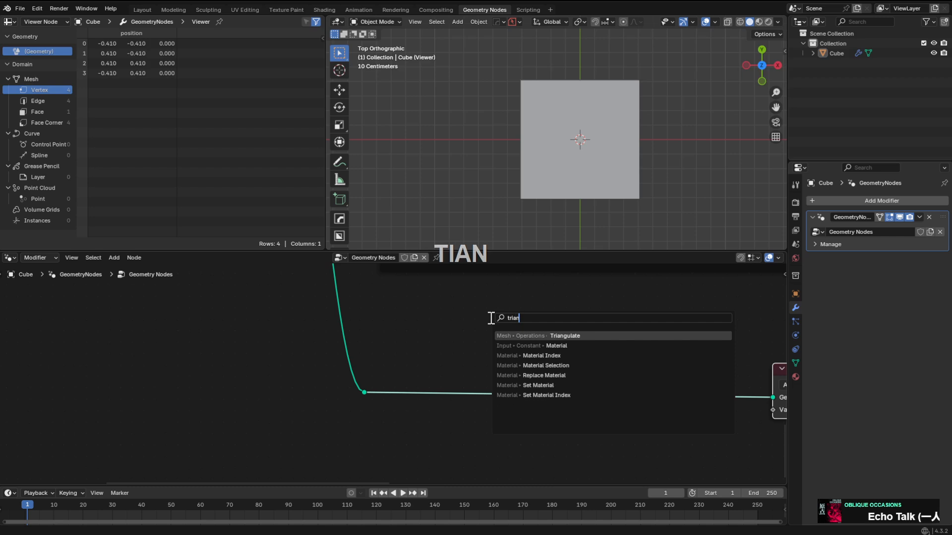
key("Return")
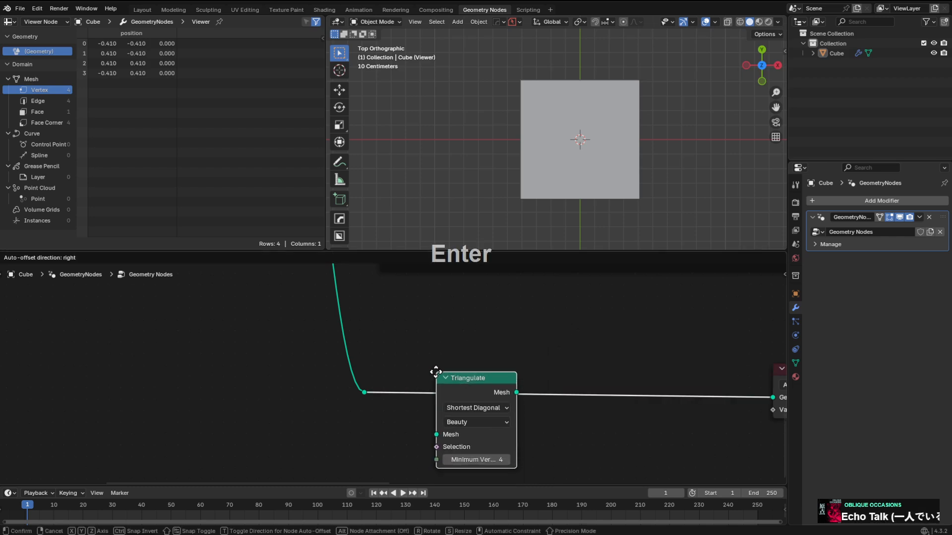
left_click(230, 351)
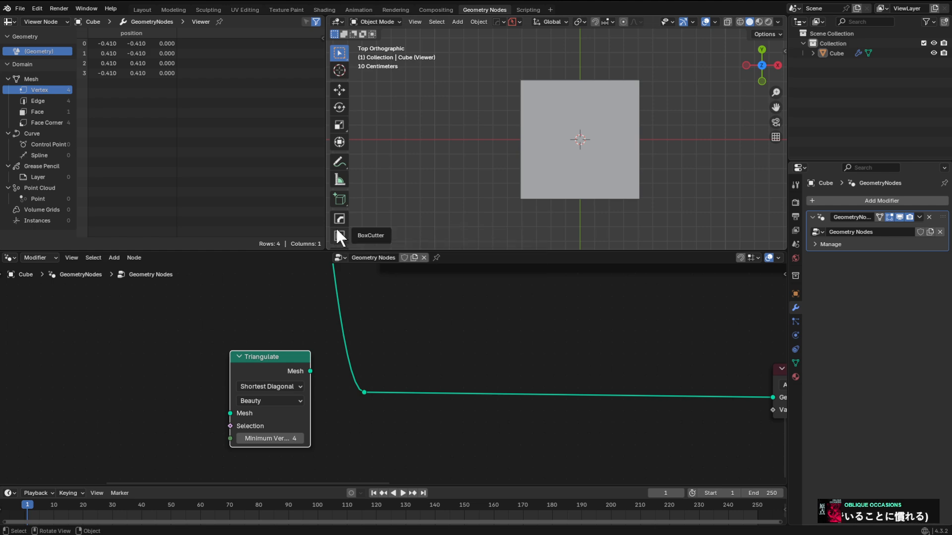
left_click_drag(265, 356, 445, 349)
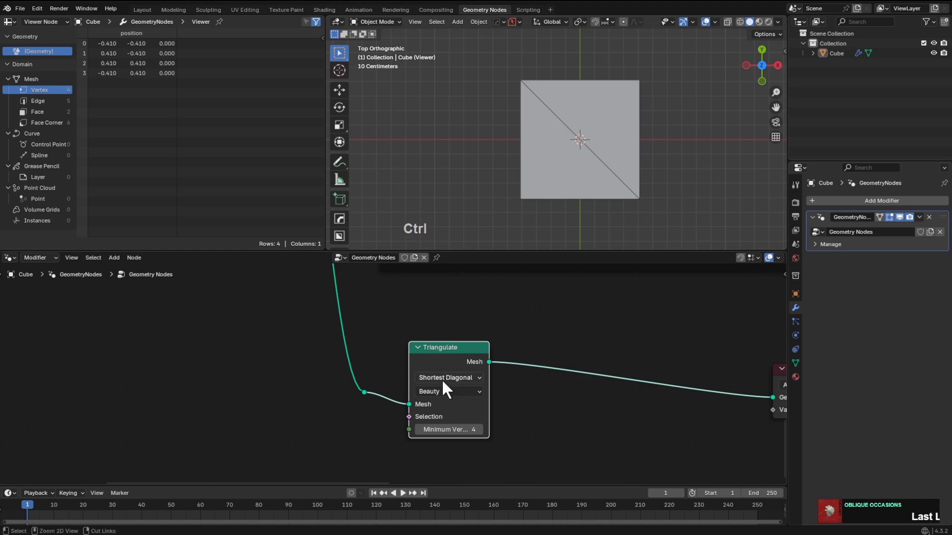
Try different quad methods on the Triangulate node, ending on Fixed Alternate.
scroll(441, 379, "down", 1, "ctrl")
scroll(440, 376, "up", 1, "ctrl")
scroll(441, 376, "down", 1, "ctrl")
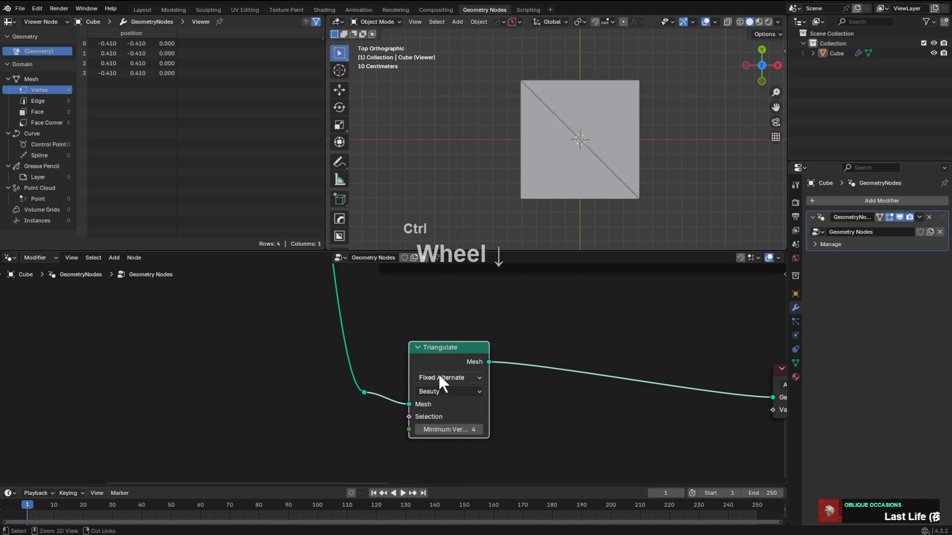
scroll(439, 374, "up", 1, "ctrl")
scroll(438, 373, "down", 1, "ctrl")
scroll(438, 372, "up", 1, "ctrl")
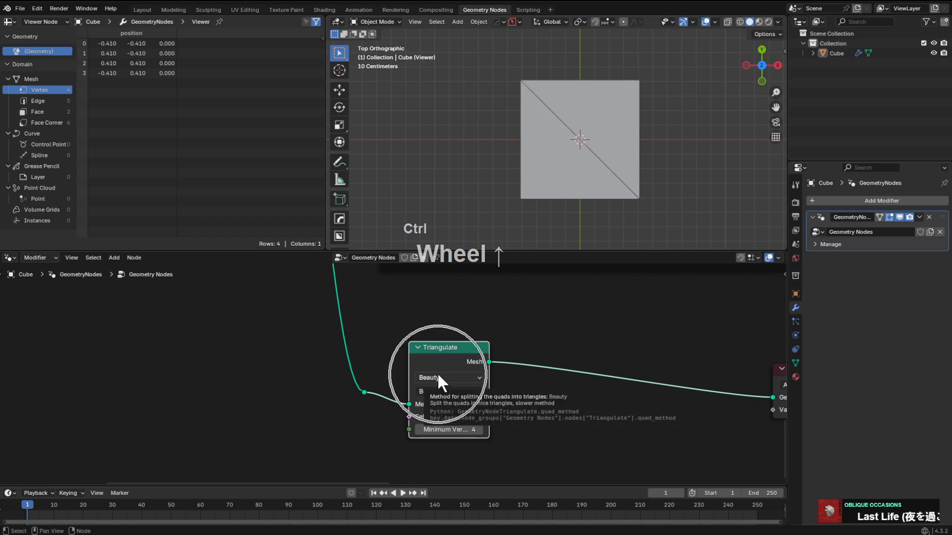
scroll(447, 374, "down", 1, "ctrl")
Try deleting and dissolving the Triangulate node, and undo each removal.
left_click(439, 356)
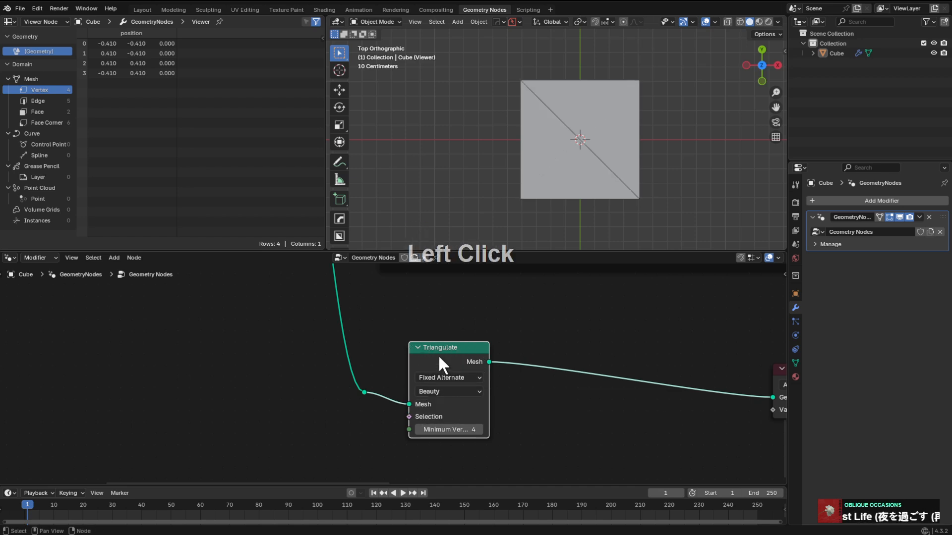
key("x")
key("ctrl+z")
key("x")
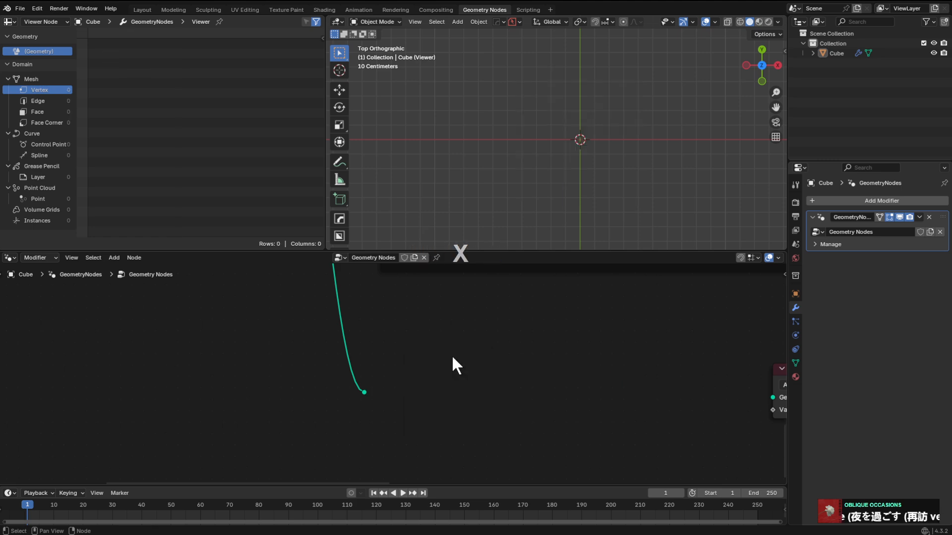
key("ctrl+z")
key("ctrl+x")
key("shift+a")
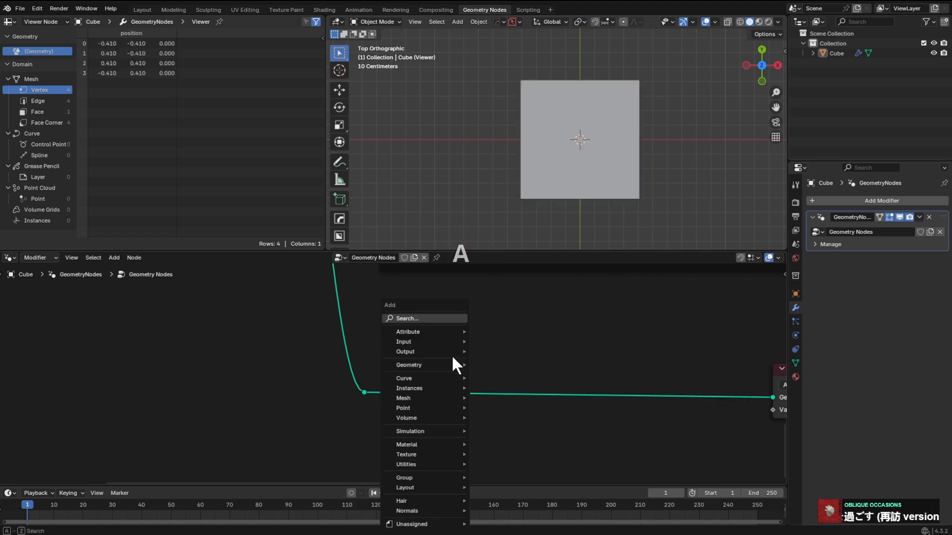
key("Escape")
key("ctrl+z")
Reset the Triangulate node's quad method to its default and dissolve the node, keeping the link to the Viewer.
right_click(448, 376)
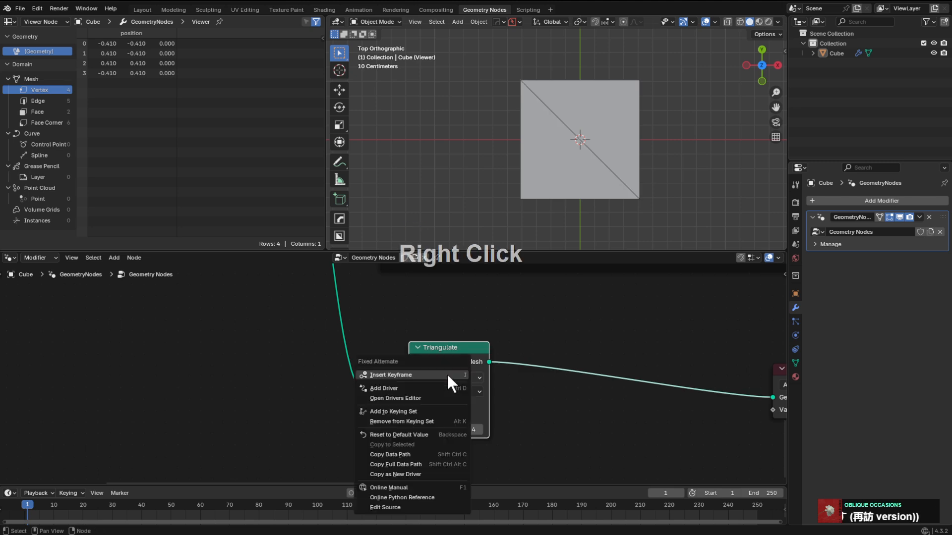
left_click(418, 436)
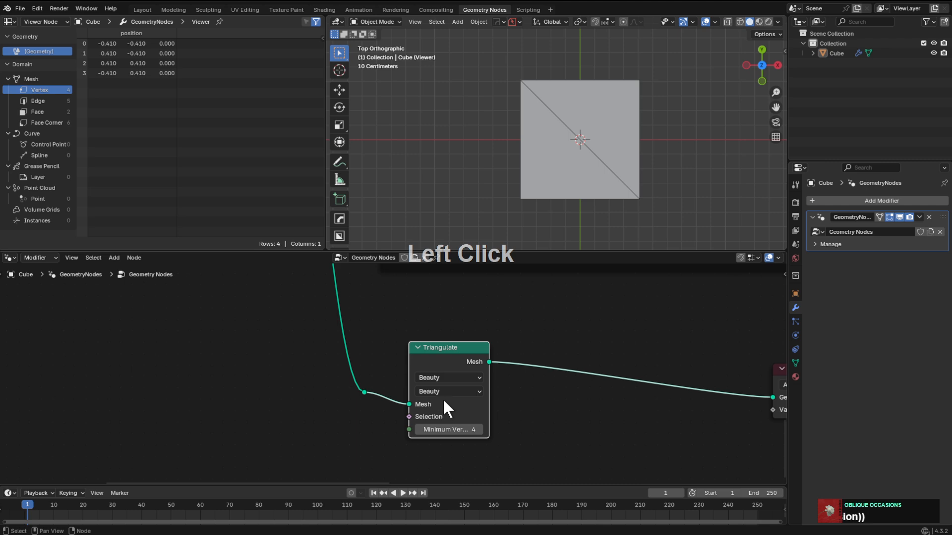
right_click(443, 401)
left_click(408, 448)
key("ctrl+x")
Insert a fresh Triangulate node between the lower reroute and the Viewer, placing it close to the reroute.
key("shift+a")
left_click(473, 320)
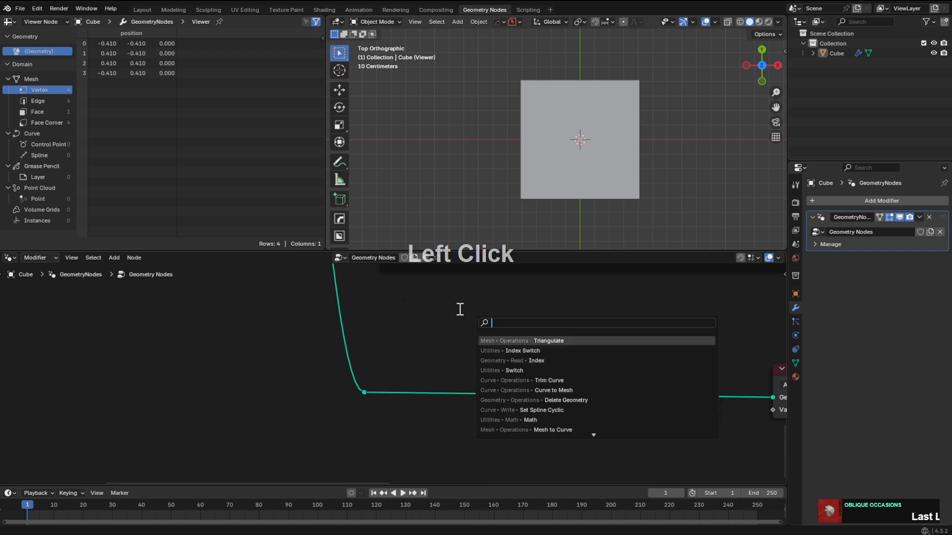
type("trian")
key("Return")
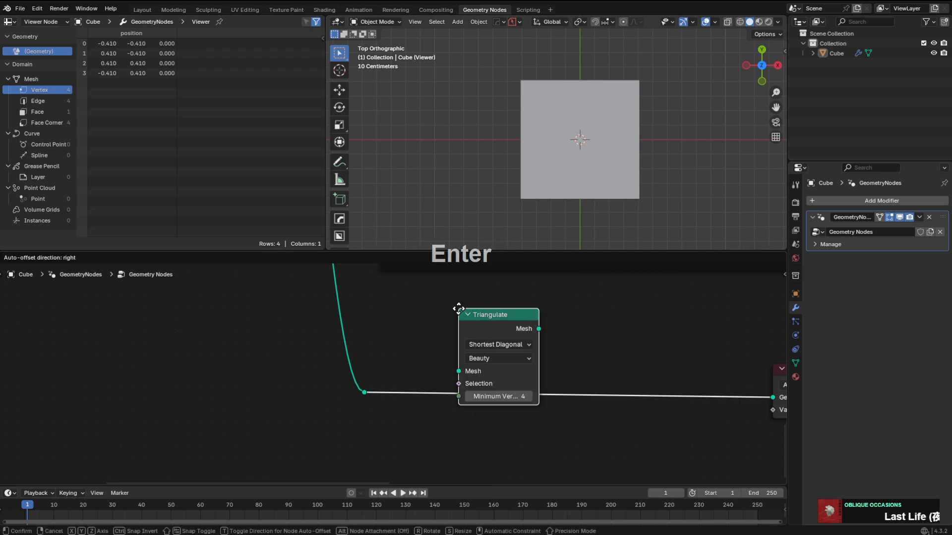
left_click(438, 360)
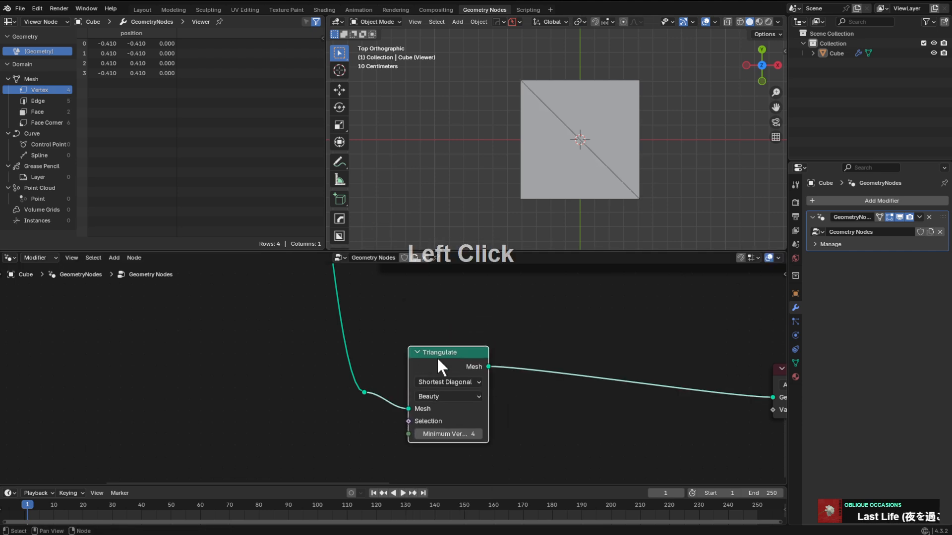
right_click(445, 367)
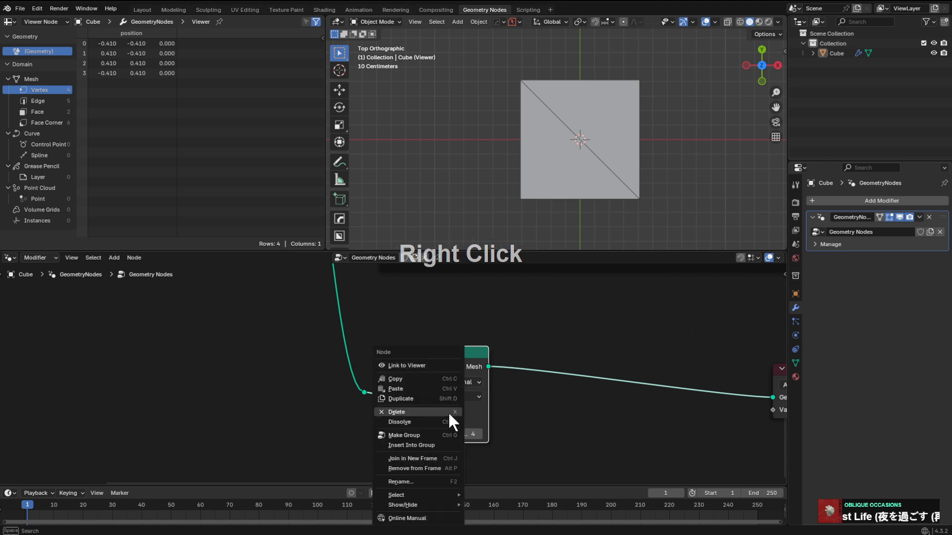
left_click_drag(451, 366, 437, 354)
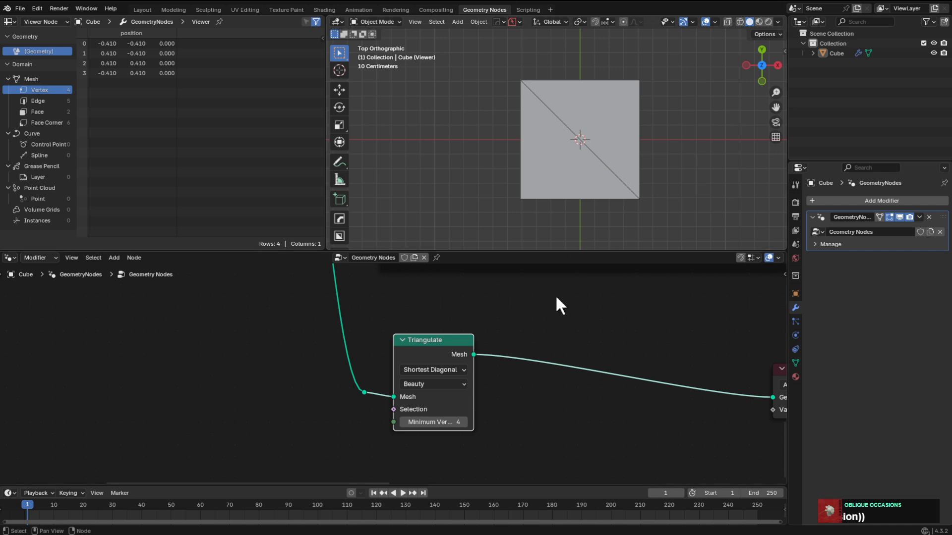
Insert a Separate Geometry node between the Triangulate node and the Viewer.
middle_click_drag(535, 367, 472, 362)
left_click_drag(402, 335, 499, 399)
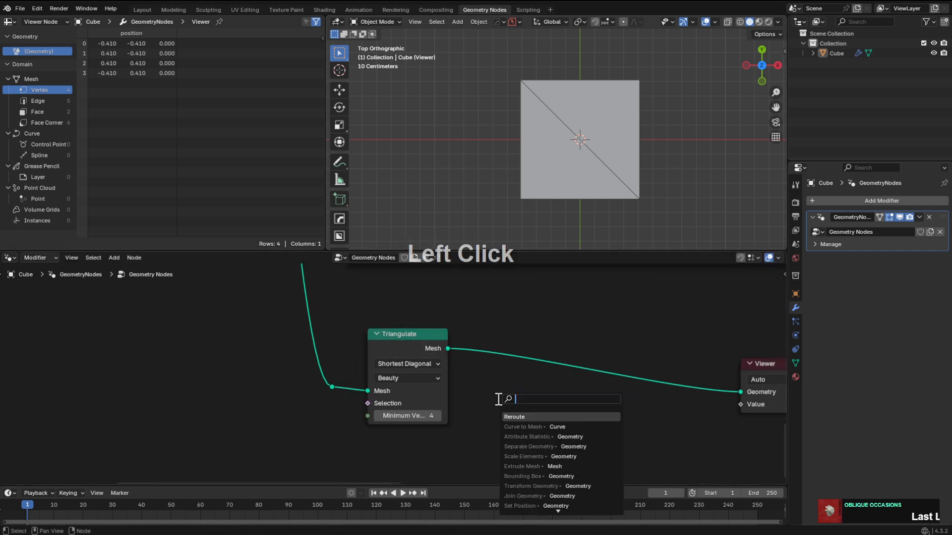
type("split")
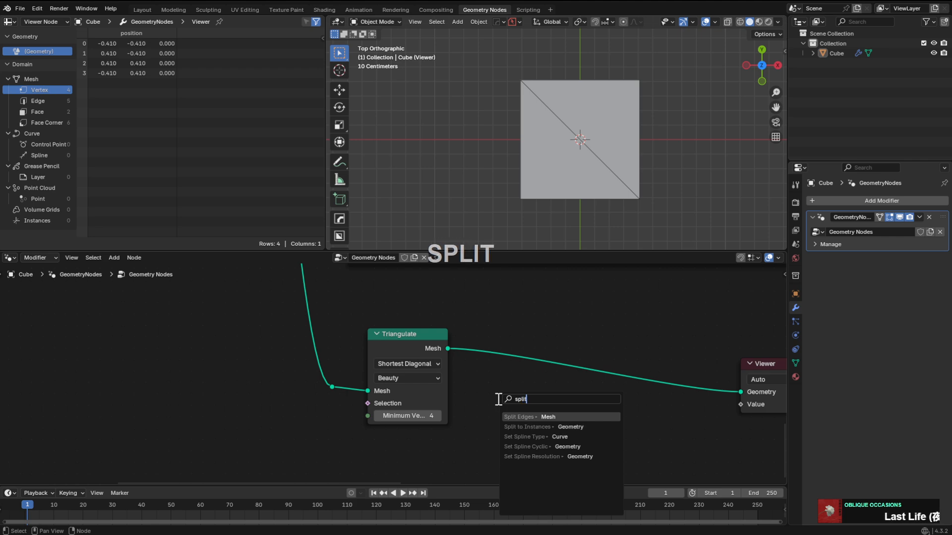
key("Down")
key("BackSpace")
key("BackSpace")
key("BackSpace")
key("BackSpace")
key("BackSpace")
type("sep")
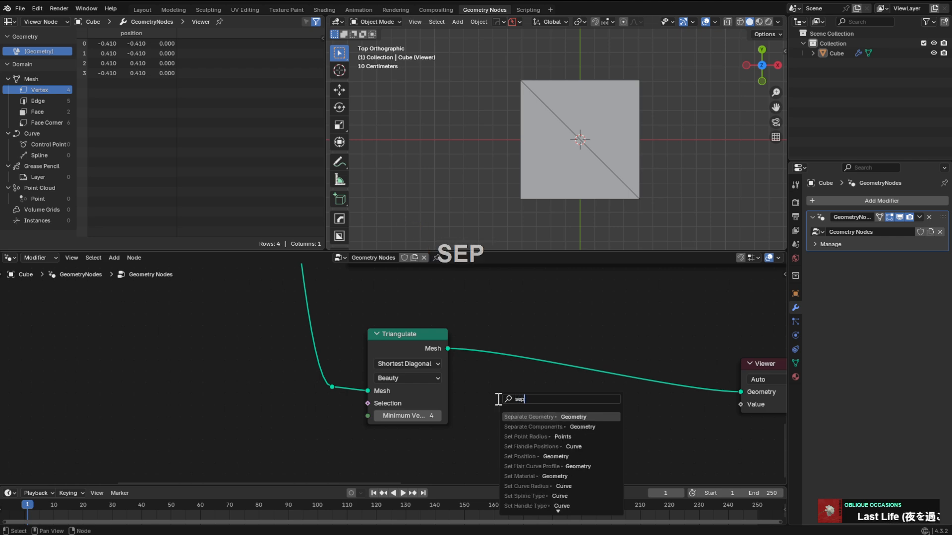
key("Return")
left_click(488, 354)
key("g")
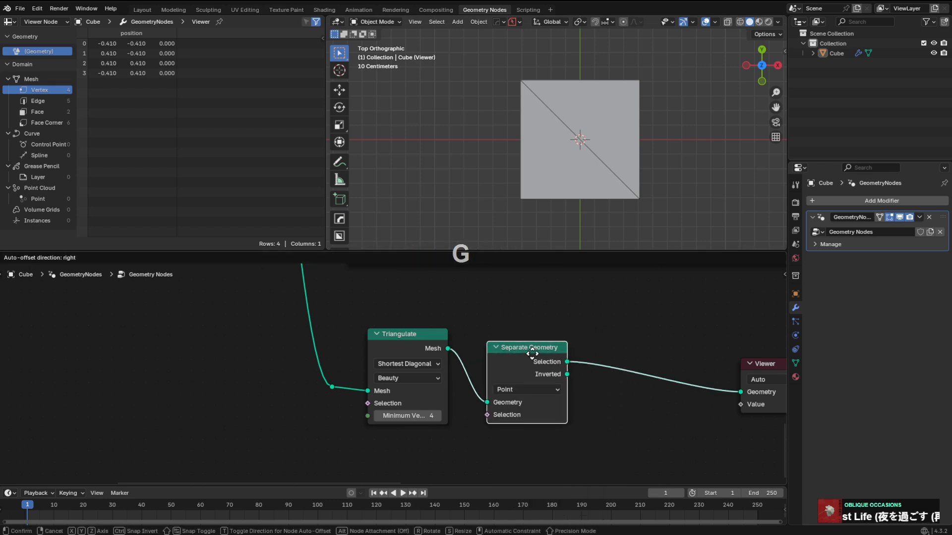
left_click(529, 356)
Set the new Separate Geometry node's domain to Face and preview its Inverted output.
left_click(529, 390)
left_click(524, 442)
left_click(528, 364, "ctrl+shift")
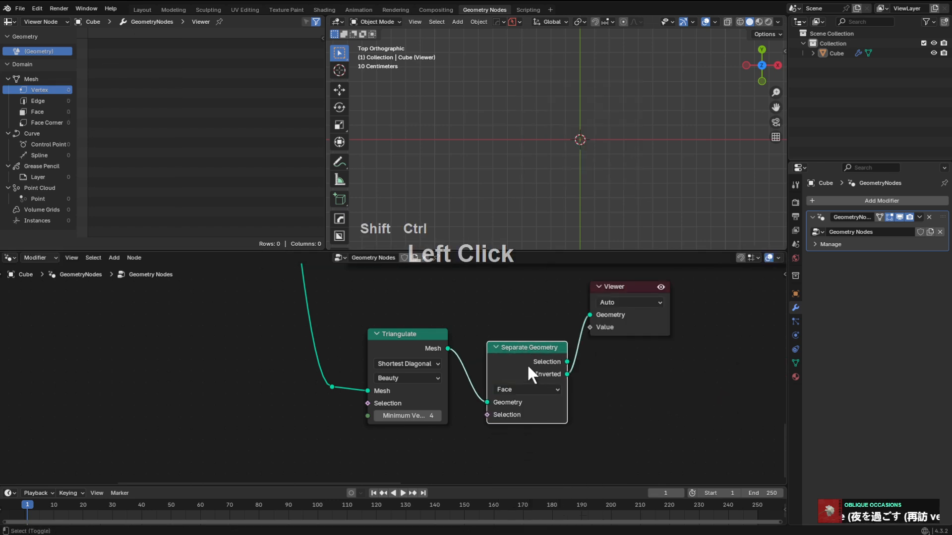
Feed an Index node into the Selection input of the new Separate Geometry node and preview the separated geometry.
middle_click_drag(510, 386, 533, 382)
left_click_drag(524, 384, 483, 432)
type("inde")
key("Return")
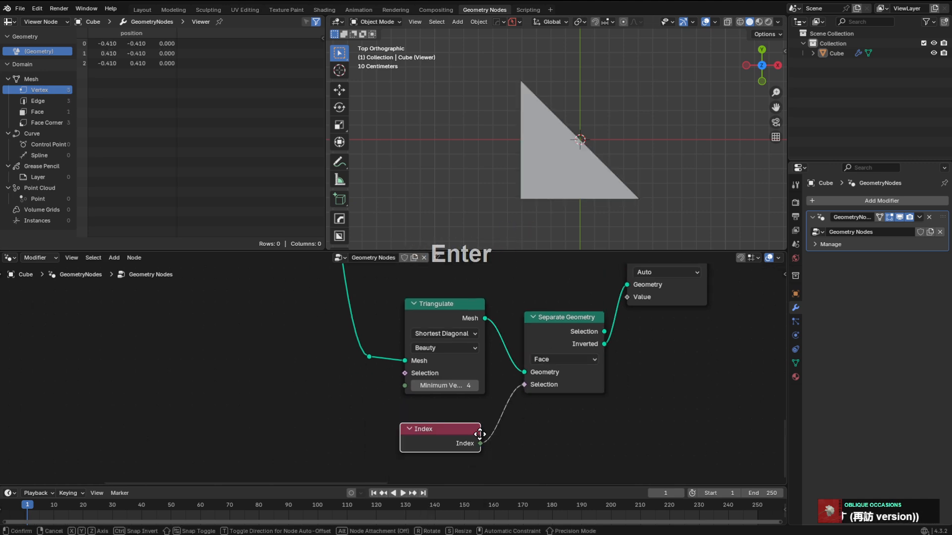
left_click(562, 332, "ctrl+shift")
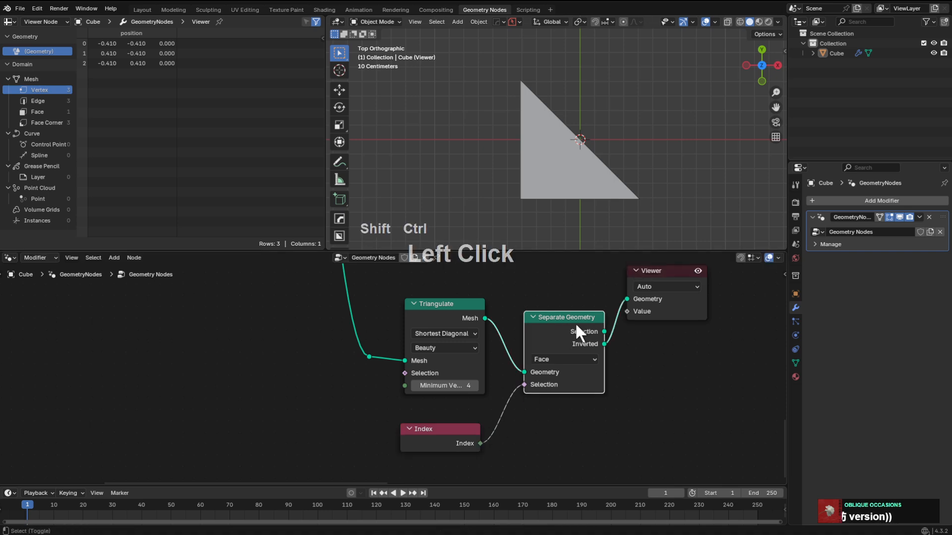
Preview the Selection output of the Separate Geometry node and move the Viewer farther away from it.
left_click_drag(604, 331, 602, 335)
left_click_drag(621, 299, 746, 304)
left_click(656, 284)
left_click(693, 286)
middle_click_drag(686, 341, 497, 393)
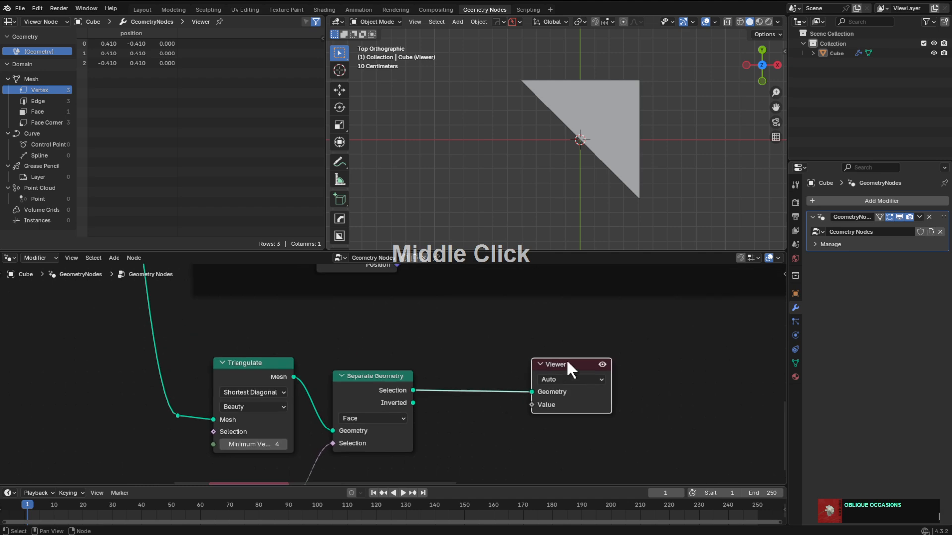
left_click_drag(566, 361, 696, 366)
Arrange the Triangulate, Index and Separate Geometry nodes into a compact cluster beside the reroute.
middle_click_drag(292, 395, 431, 326)
scroll(431, 325, "down", 1)
left_click_drag(384, 304, 370, 307)
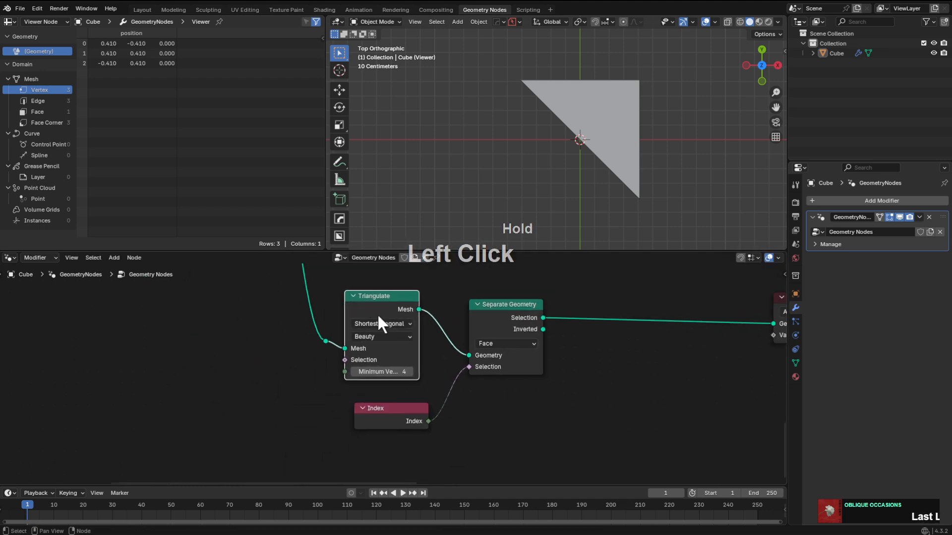
mouse_move(393, 421)
left_mouse_down()
mouse_move(375, 414)
mouse_move(384, 414)
left_mouse_up()
left_click_drag(476, 329, 451, 336)
left_click_drag(389, 412, 386, 411)
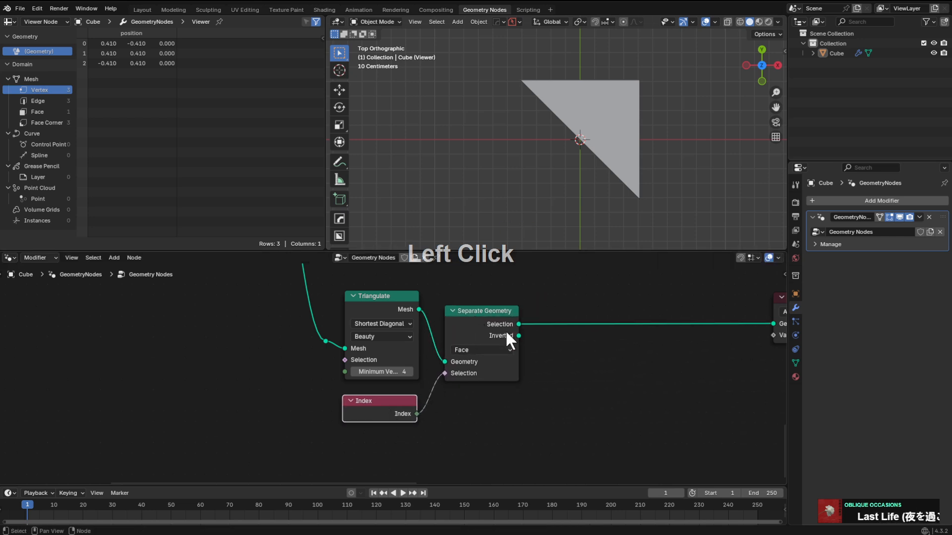
left_click_drag(496, 330, 491, 338)
Move the Viewer much farther downstream to leave a wide gap after the Separate Geometry node for more nodes.
middle_click_drag(524, 340, 474, 347)
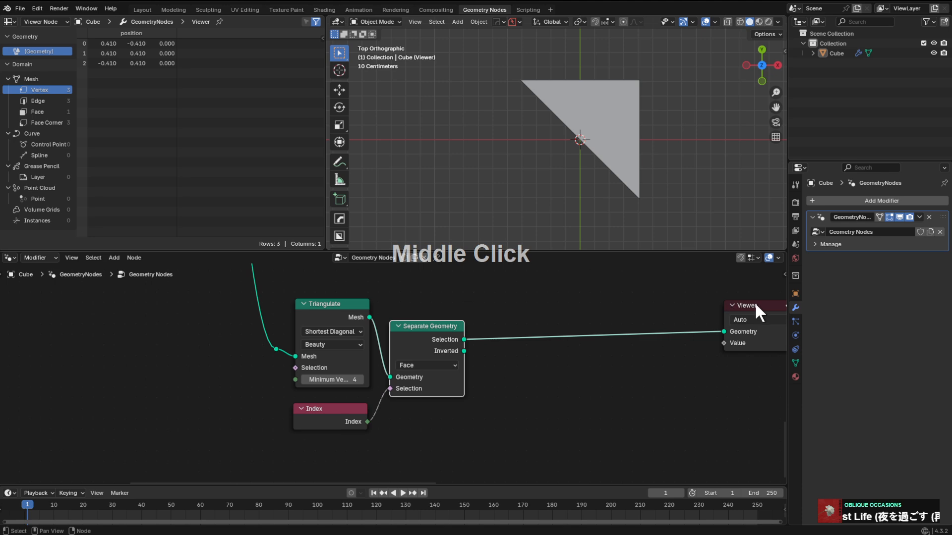
left_click_drag(753, 306, 766, 317)
middle_click_drag(680, 333, 427, 337)
key("g")
left_click(658, 339)
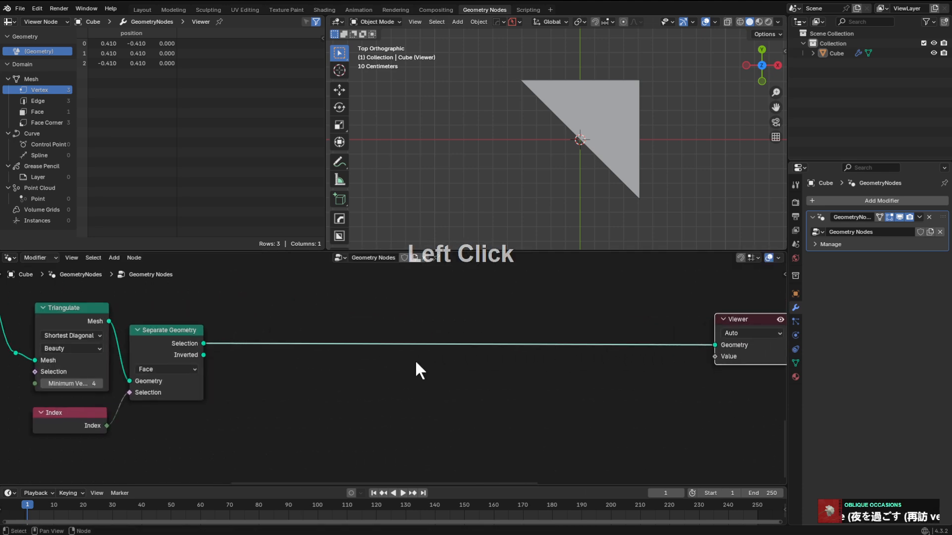
middle_click_drag(290, 346, 451, 343)
scroll(451, 343, "up", 1)
middle_click_drag(392, 343, 412, 341)
scroll(398, 328, "up", 1)
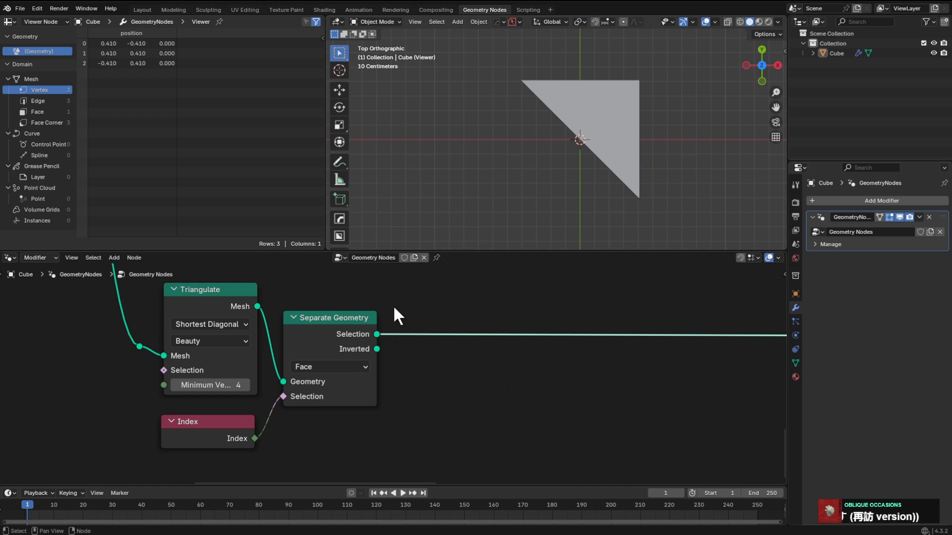
middle_click_drag(415, 333, 419, 332)
scroll(420, 331, "down", 1)
middle_click_drag(488, 325, 422, 353)
scroll(421, 353, "down", 1)
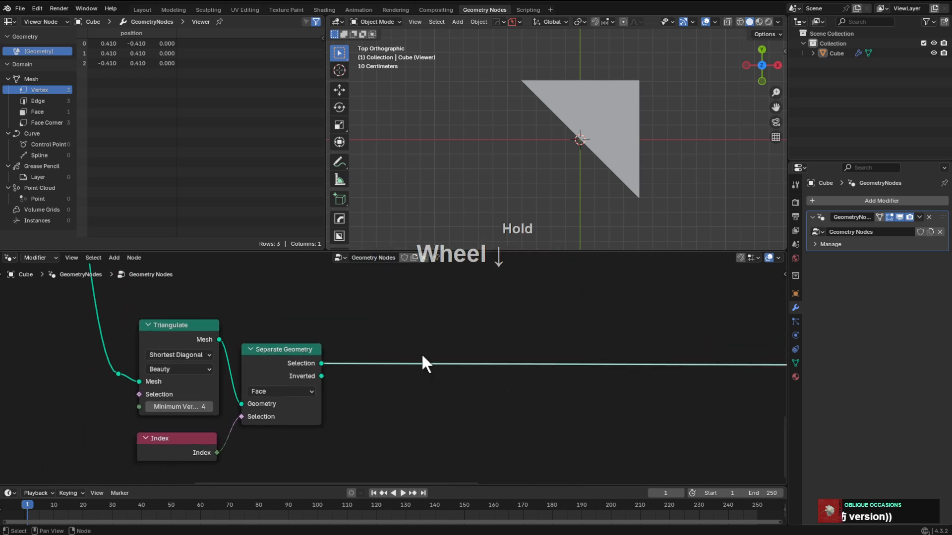
scroll(422, 354, "down", 2)
middle_click_drag(495, 364, 519, 364)
scroll(519, 365, "up", 4)
middle_click_drag(342, 367, 407, 355)
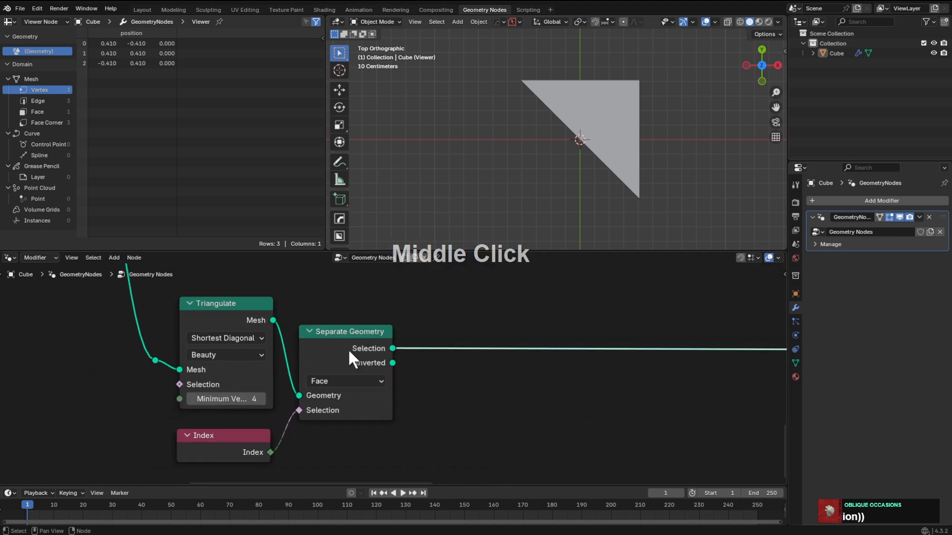
left_click(390, 347)
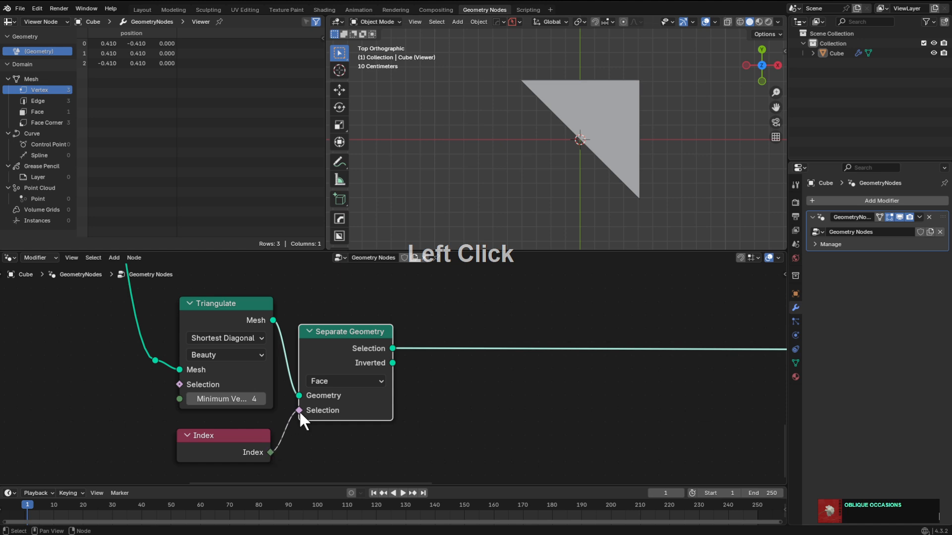
Search for "scale" to find a node to add between the Separate Geometry node and the Viewer.
scroll(456, 363, "down", 1)
middle_click_drag(456, 363, 396, 342)
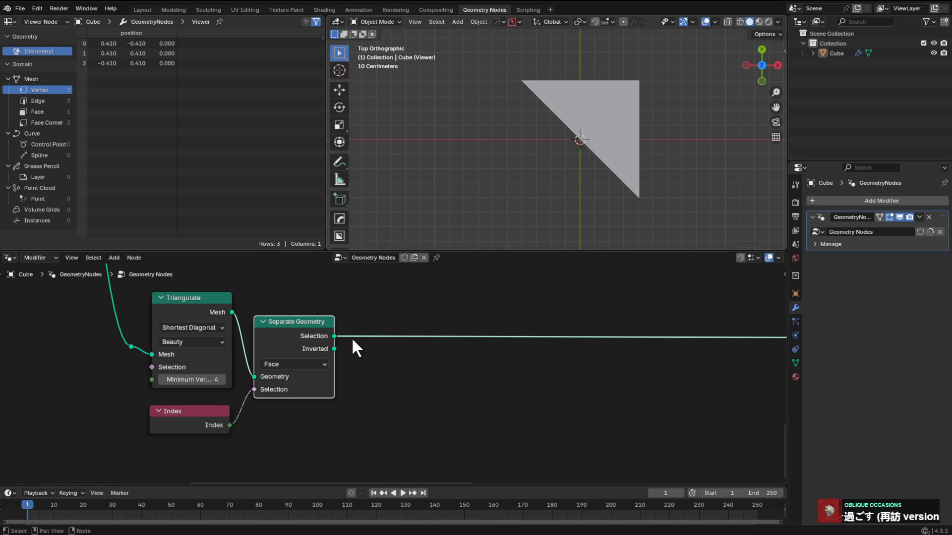
double_click(431, 315)
key("space")
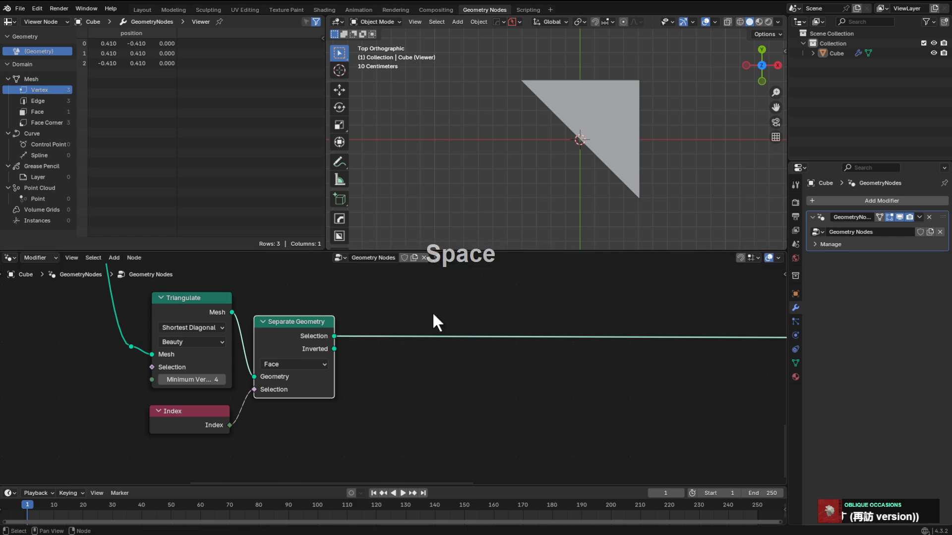
type("scale")
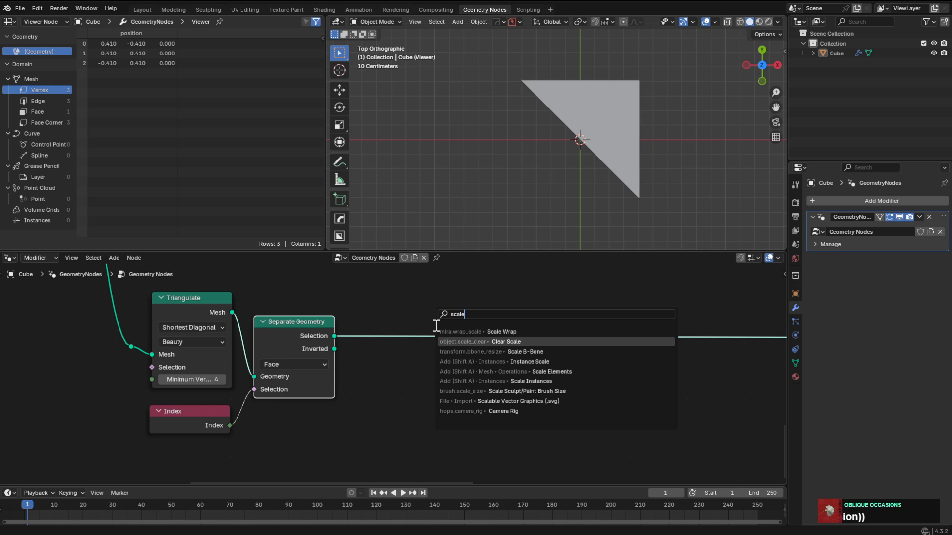
Insert a Scale Elements node after Separate Geometry, set its domain to Edge, and move it farther along the link.
left_click(454, 371)
left_click(415, 326)
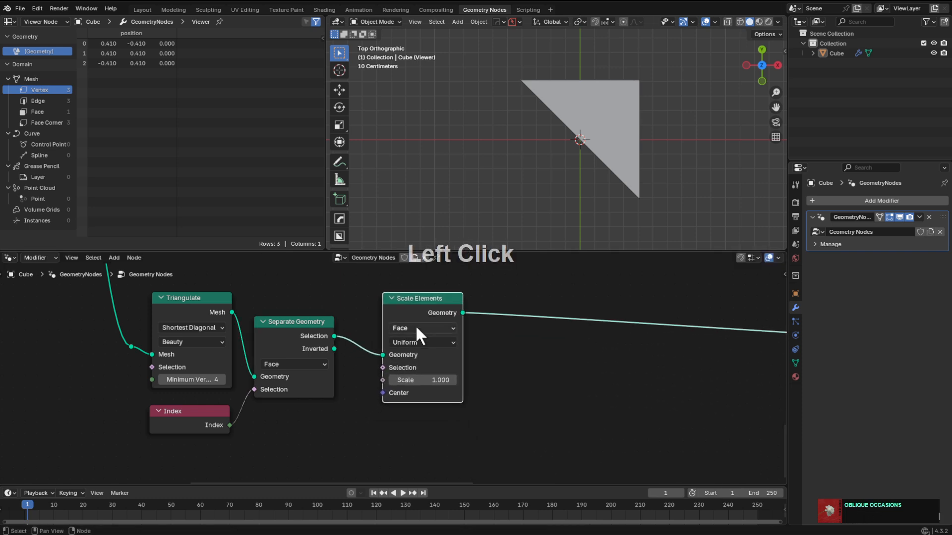
left_click(417, 329)
left_click(403, 369)
left_click_drag(421, 297, 498, 301)
Duplicate the framed Index, Equal and Attribute Statistic nodes and detach the copies from their frame.
scroll(476, 342, "down", 7)
middle_click_drag(495, 317, 398, 323)
left_click(402, 340)
left_click(352, 370, "shift")
left_click(368, 392, "shift")
scroll(397, 347, "up", 3, "shift")
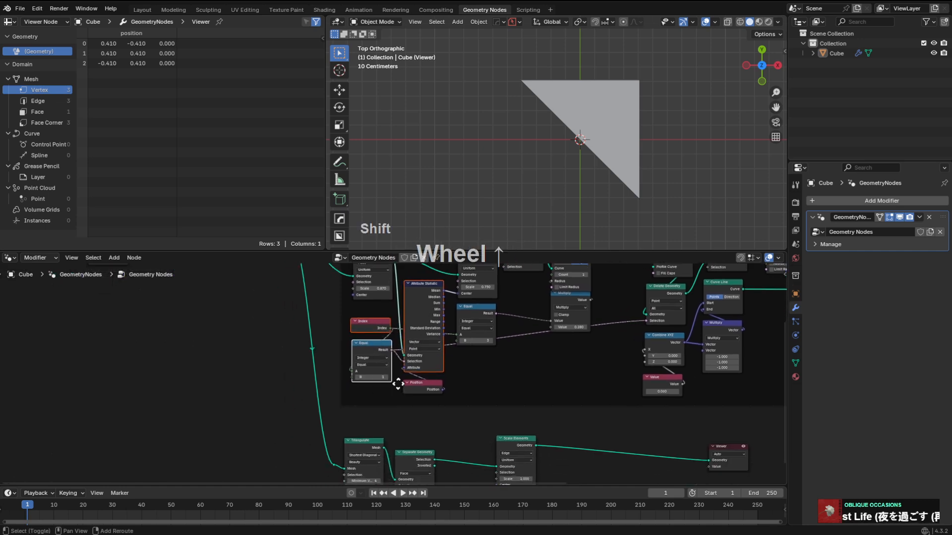
key("shift+d")
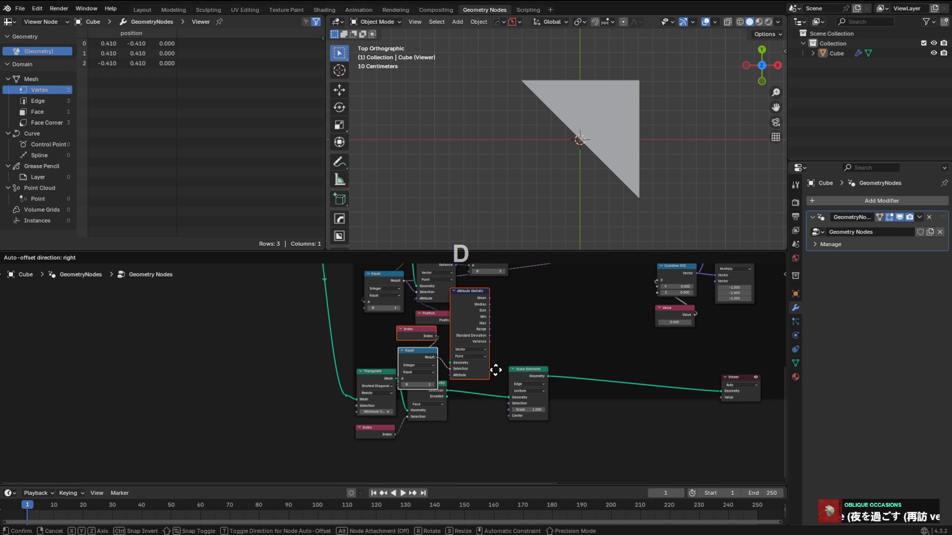
left_click(496, 369)
key("alt+p")
Place the duplicated Index, Equal and Attribute Statistic nodes between Separate Geometry and Scale Elements, below their link.
key("g")
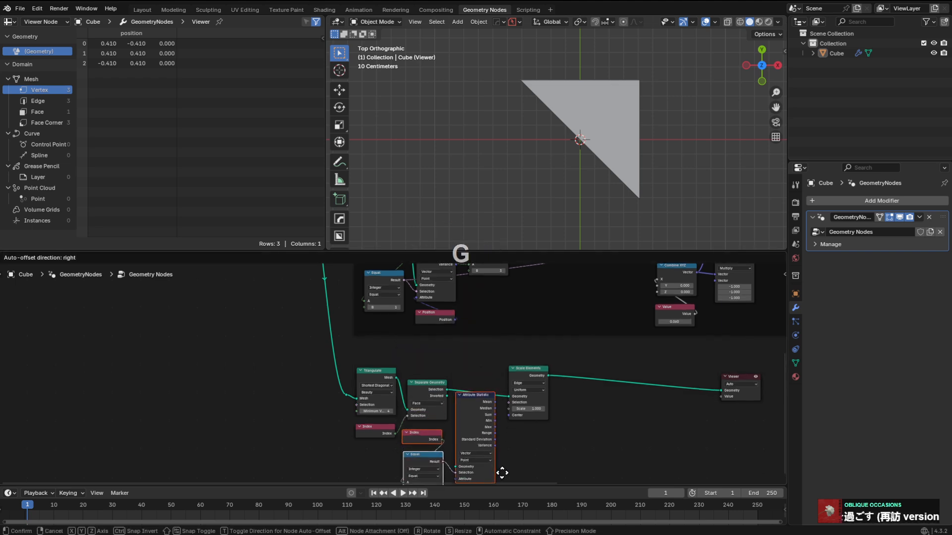
left_click(496, 451)
middle_click_drag(496, 450, 472, 352)
key("g")
left_click(504, 369)
key("g")
left_click(500, 336)
scroll(471, 353, "up", 2)
scroll(491, 337, "up", 3)
key("g")
left_click(488, 330)
scroll(516, 327, "up", 1)
Link Attribute Statistic's Mean output to the Center input of Scale Elements and try out its scale value.
left_click_drag(544, 322, 570, 332)
middle_click_drag(570, 331, 525, 373)
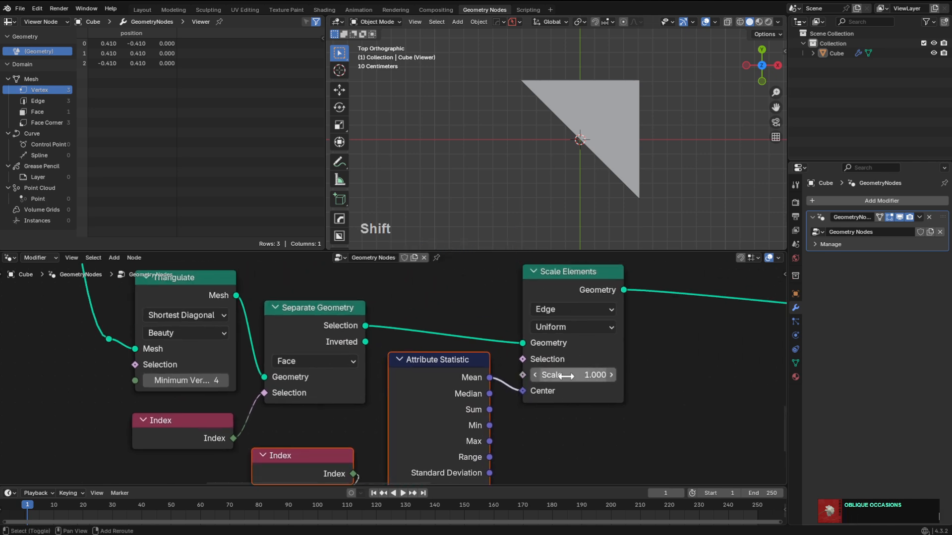
left_click_drag(571, 375, 492, 409, "shift")
right_click(492, 410)
Reposition the duplicated Index and Equal nodes into a tidy stack beside Attribute Statistic.
middle_click_drag(480, 413, 505, 353)
scroll(505, 344, "down", 1)
middle_click_drag(491, 396, 484, 374)
left_click(357, 418)
left_click(365, 371)
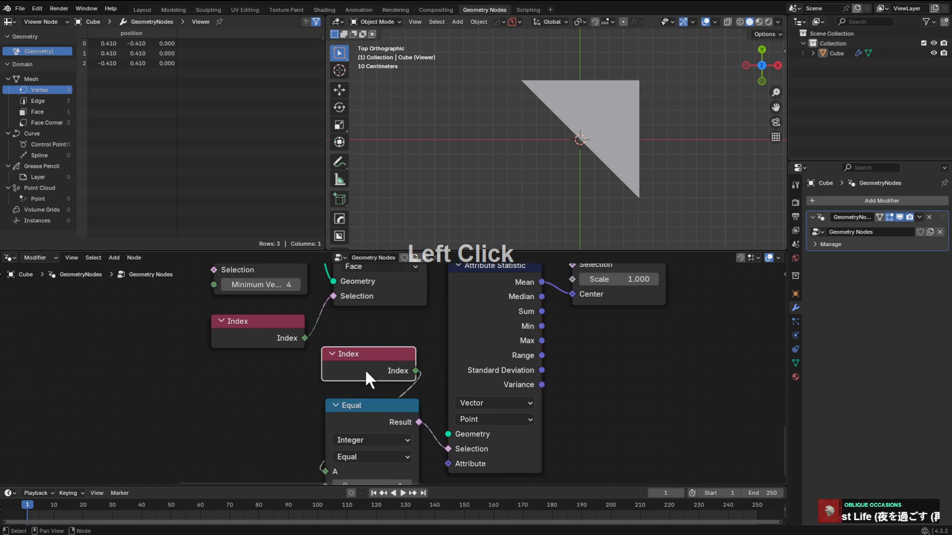
key("g")
left_click(374, 360)
left_click(379, 420)
key("g")
left_click(380, 408)
Move the Attribute Statistic node and then the Scale Elements node closer to Separate Geometry.
middle_click_drag(464, 339, 441, 406)
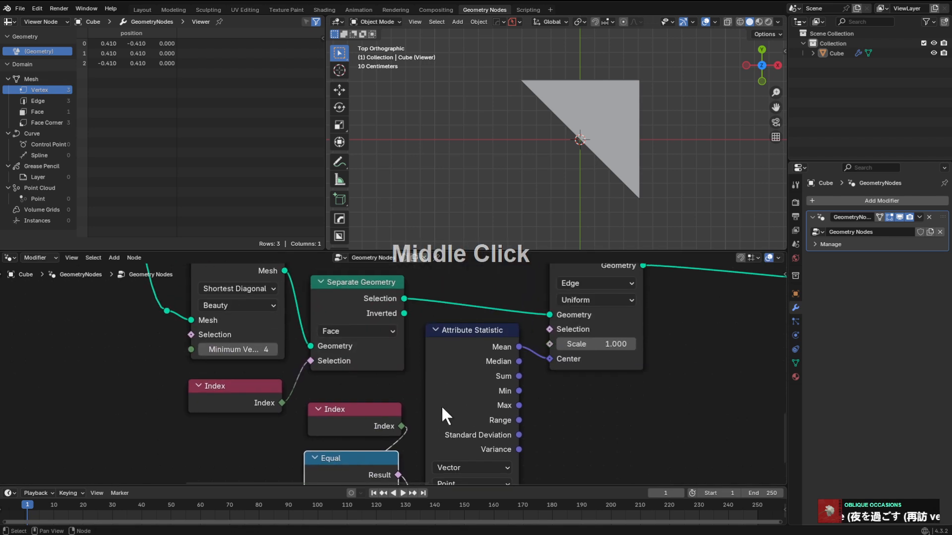
left_click(469, 380)
key("g")
left_click(462, 387)
scroll(528, 323, "down", 1)
middle_click_drag(528, 323, 458, 391)
left_click_drag(519, 344, 506, 329)
Try a scale of about 0.65 on the Scale Elements node.
left_click_drag(518, 396, 501, 395, "shift")
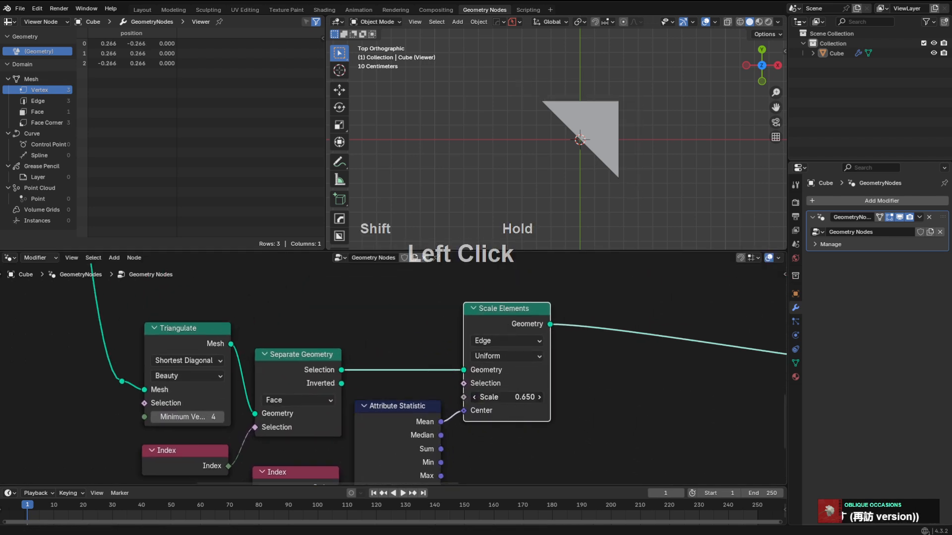
right_click(501, 395)
scroll(600, 378, "down", 5)
middle_click_drag(549, 352, 539, 372)
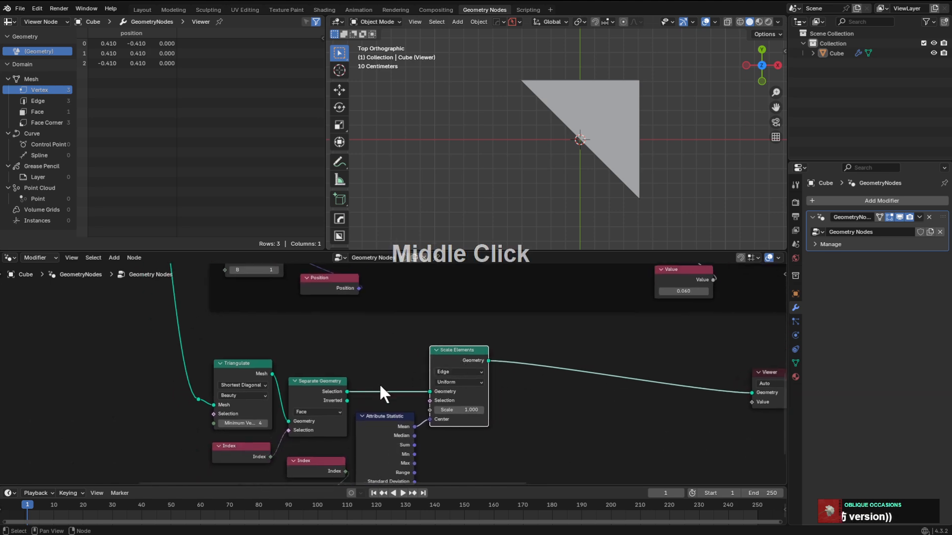
Lower the Scale Elements node in the graph and add a Join Geometry node fed by its Geometry output.
left_click_drag(457, 358, 458, 403)
left_click_drag(347, 392, 365, 378)
left_click_drag(557, 344, 558, 345)
right_click(558, 346)
left_click_drag(489, 405, 577, 351)
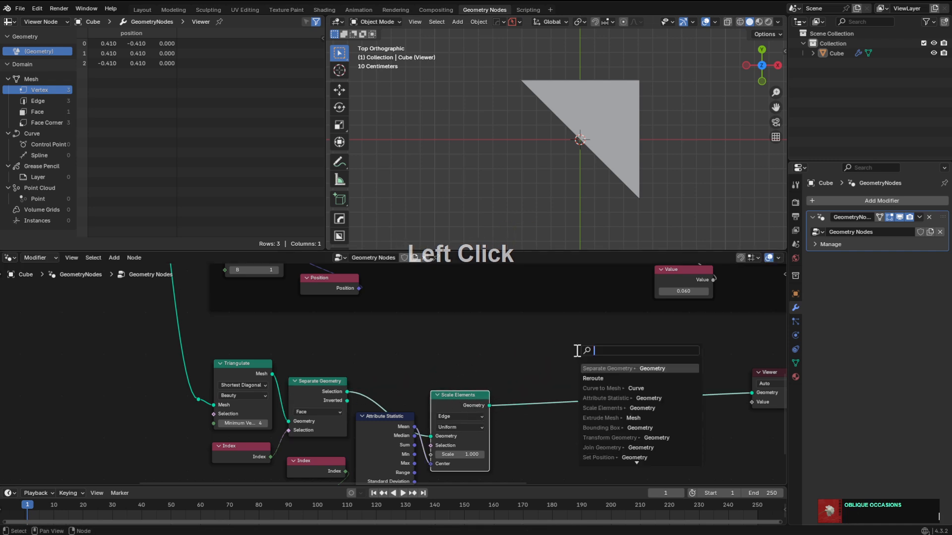
type("joi")
key("Return")
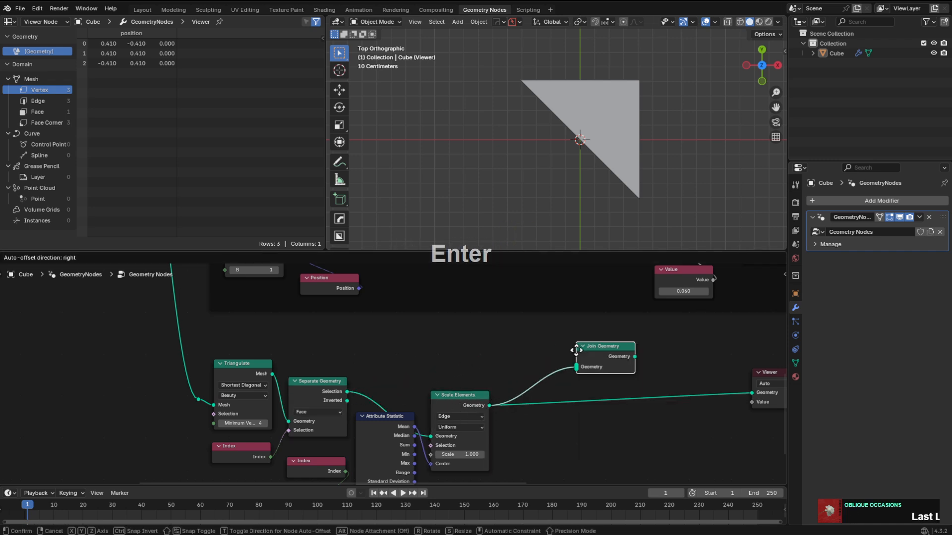
left_click(580, 349)
Link Separate Geometry's Inverted output into Join Geometry, preview the joined result, and rearrange the Viewer and Join Geometry nodes.
left_click_drag(349, 401, 683, 366)
left_click(693, 367, "ctrl+shift")
middle_click_drag(685, 374, 567, 377)
left_click_drag(640, 322, 713, 351)
left_click_drag(587, 365, 604, 375)
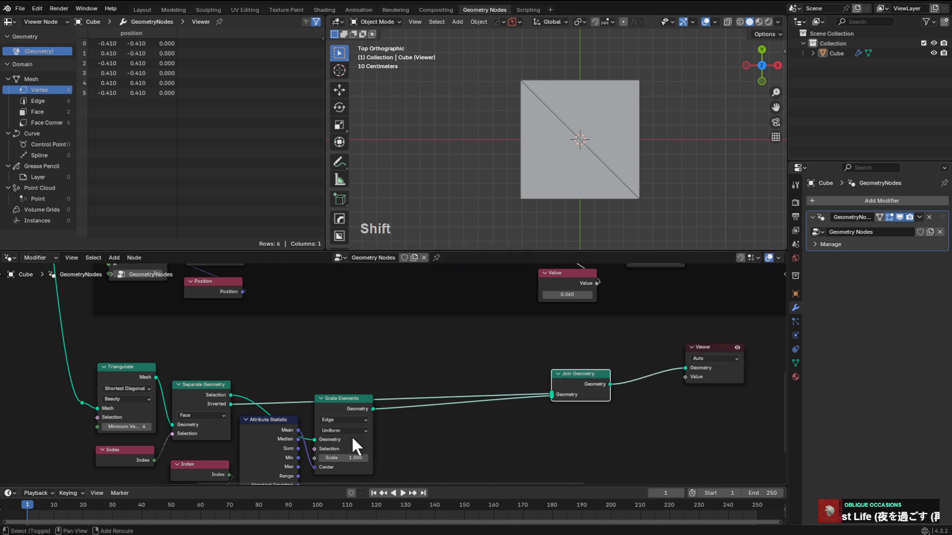
Set the scale of the Scale Elements node to 0.75 and inspect the two triangles in the viewport.
left_click_drag(349, 458, 287, 458, "shift")
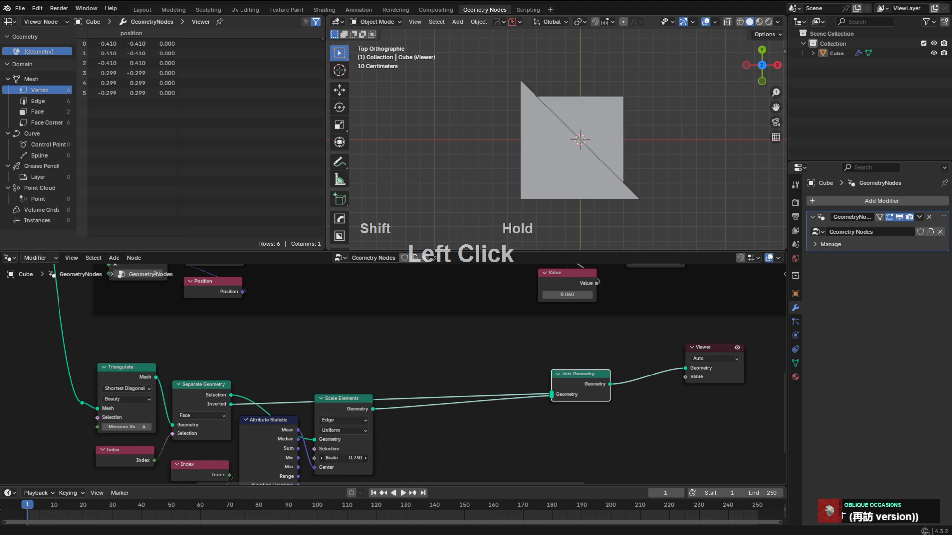
scroll(352, 457, "up", 3)
left_click(372, 417)
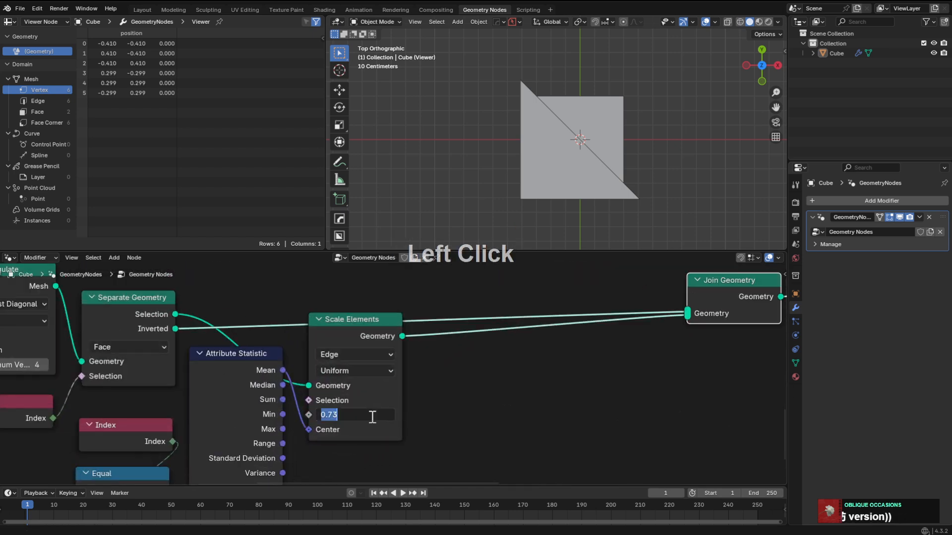
type(".75")
key("KP_Enter")
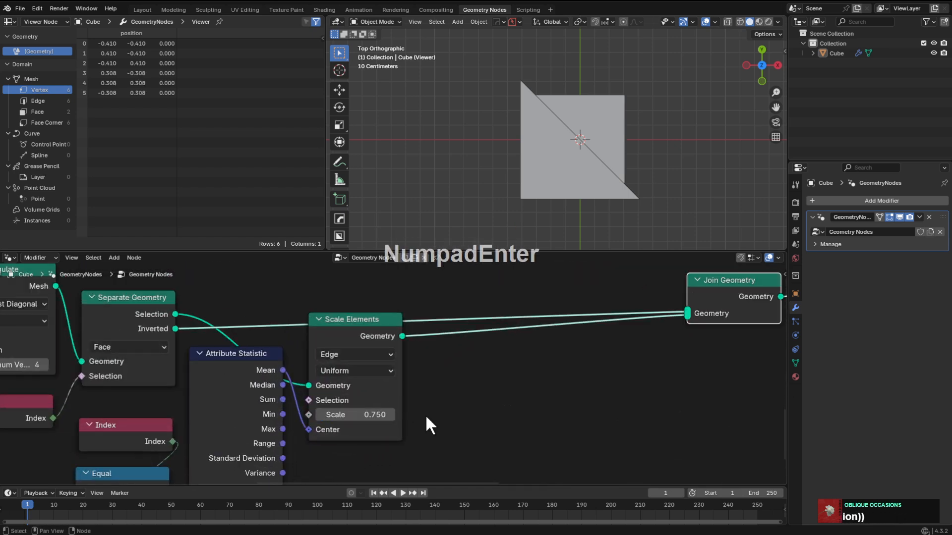
scroll(593, 78, "up", 2)
scroll(587, 119, "down", 2)
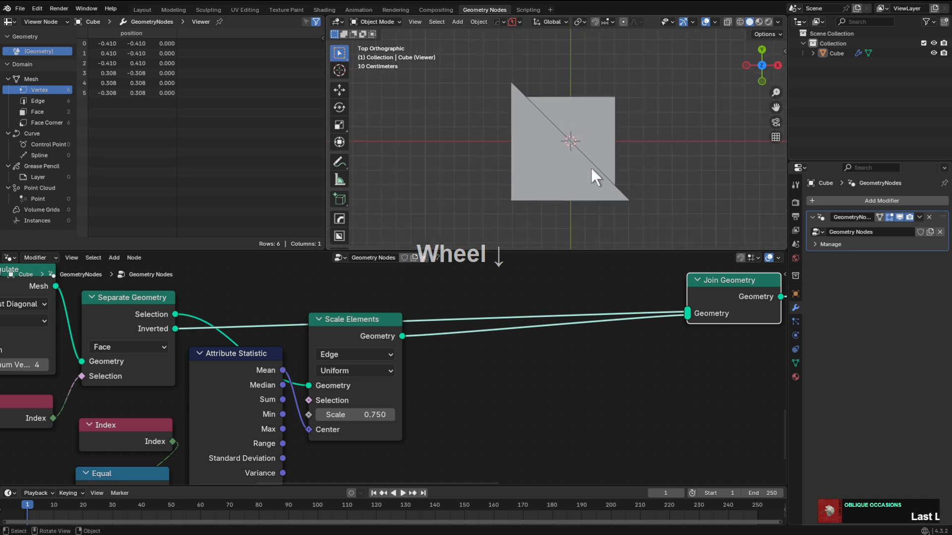
scroll(610, 88, "up", 1)
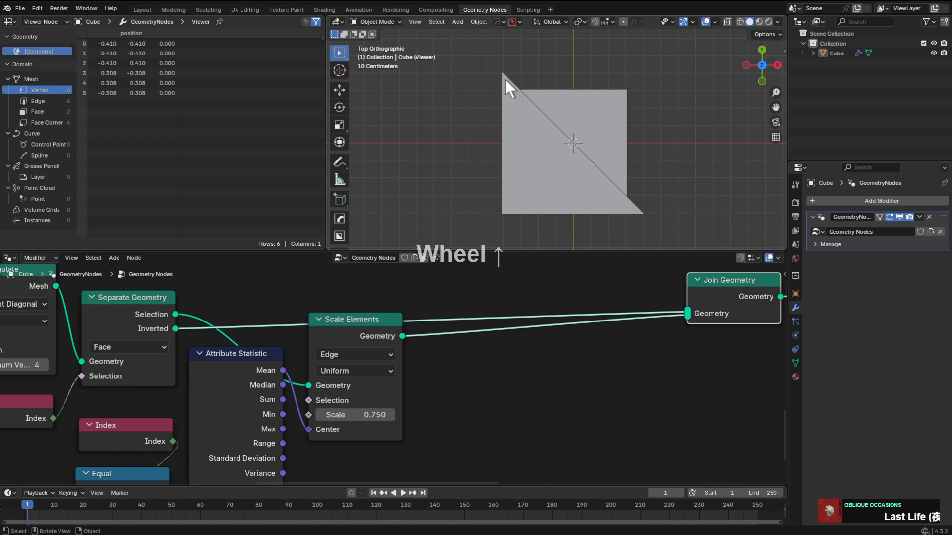
Reposition the Join Geometry and Viewer nodes to leave room for another node after Scale Elements.
middle_click_drag(500, 331, 480, 335)
scroll(623, 322, "down", 2)
mouse_move(623, 319)
left_mouse_down()
mouse_move(627, 305)
mouse_move(611, 313)
left_mouse_up()
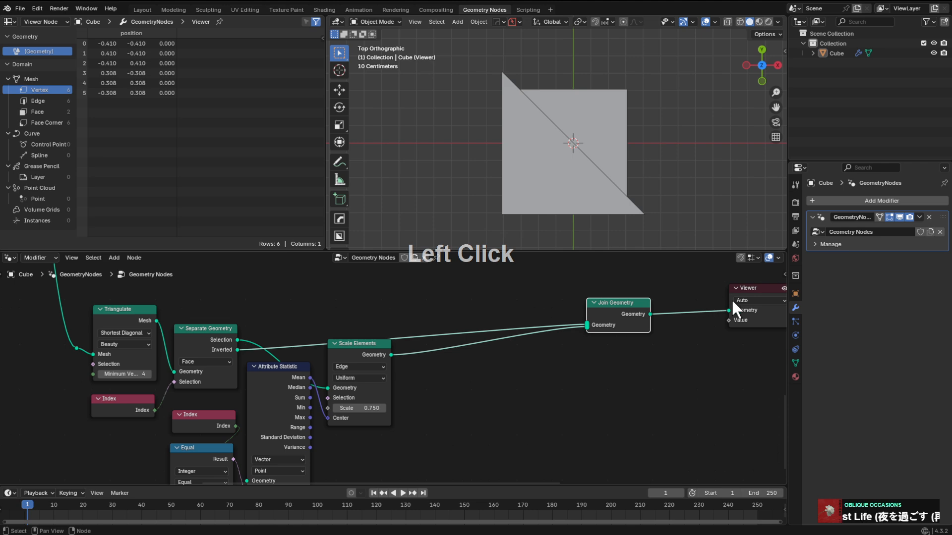
left_click_drag(762, 294, 764, 314)
middle_click_drag(701, 319, 609, 305)
scroll(533, 308, "down", 1)
scroll(610, 305, "up", 2)
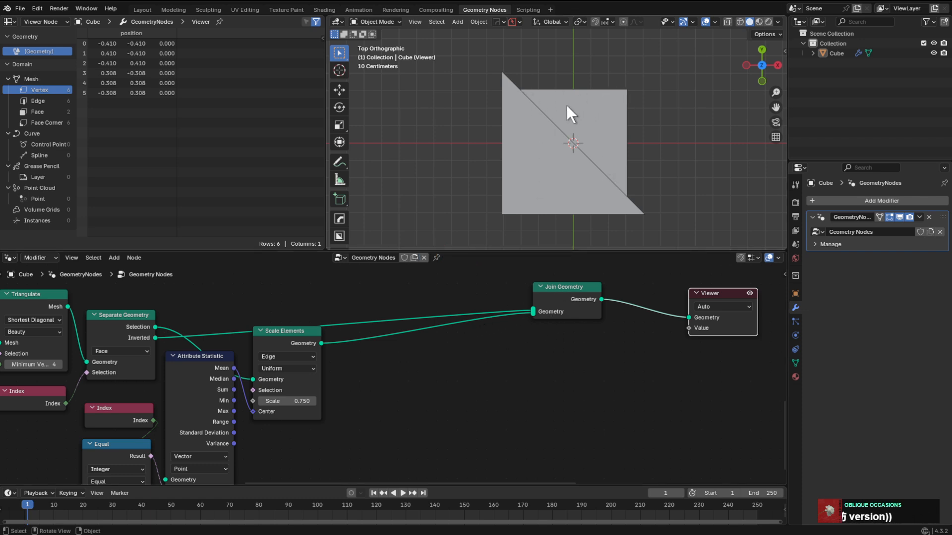
scroll(399, 331, "up", 1)
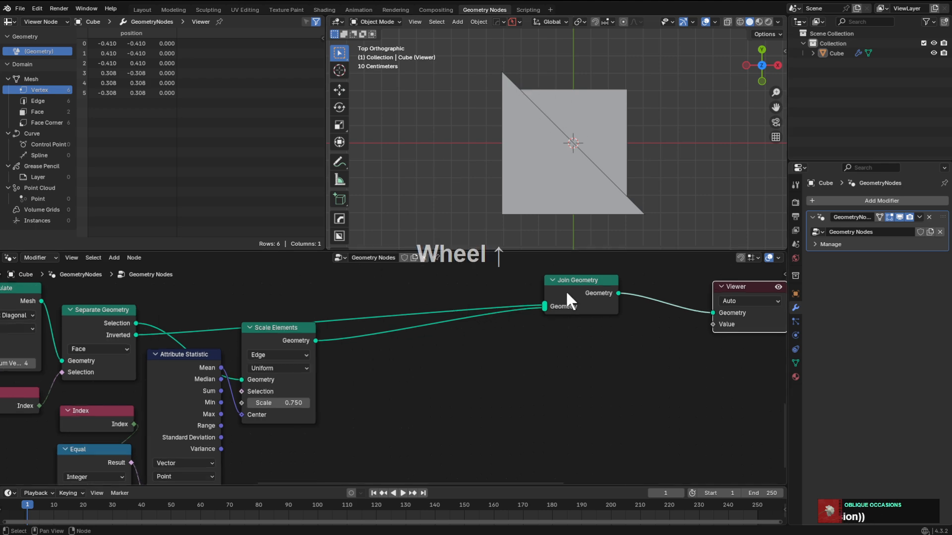
middle_click_drag(544, 299, 548, 319)
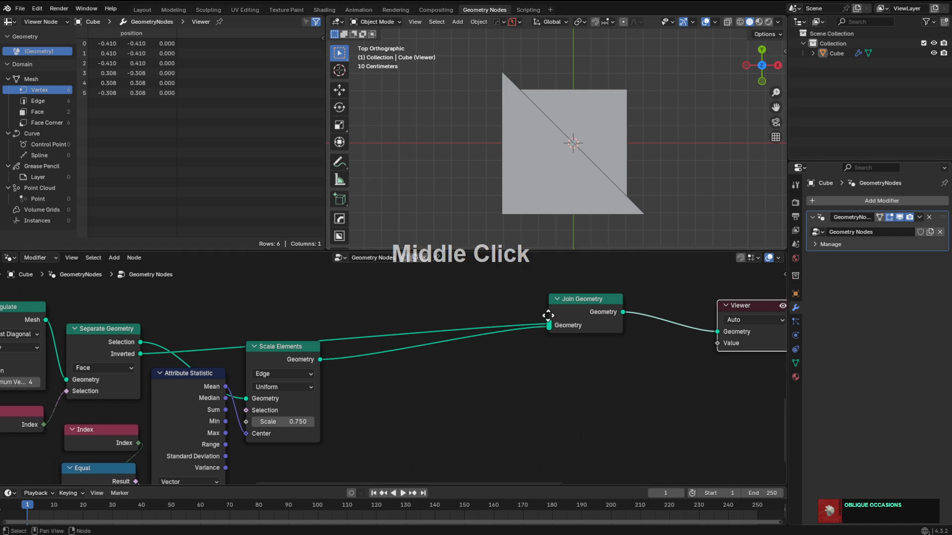
scroll(403, 343, "up", 1)
middle_click_drag(450, 329, 507, 307)
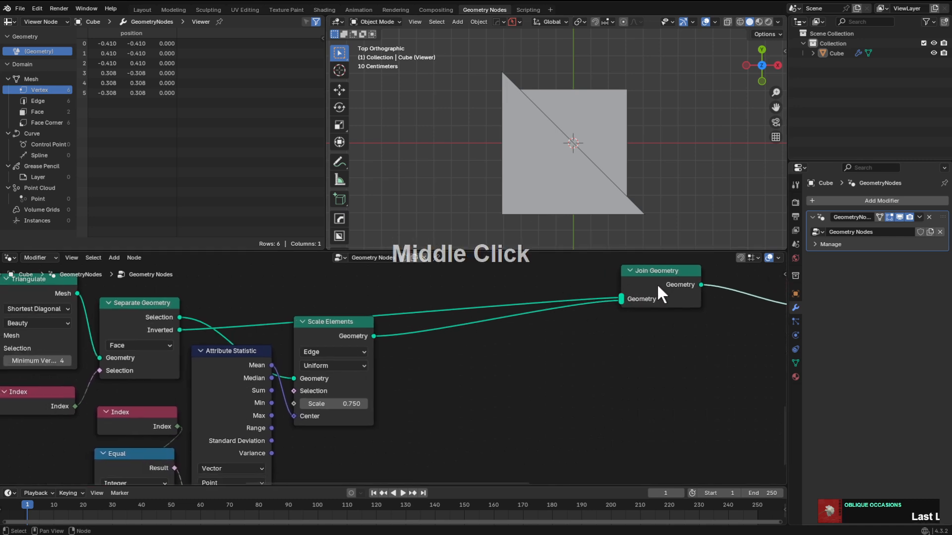
left_click_drag(656, 292, 719, 259)
middle_click_drag(337, 312, 314, 310)
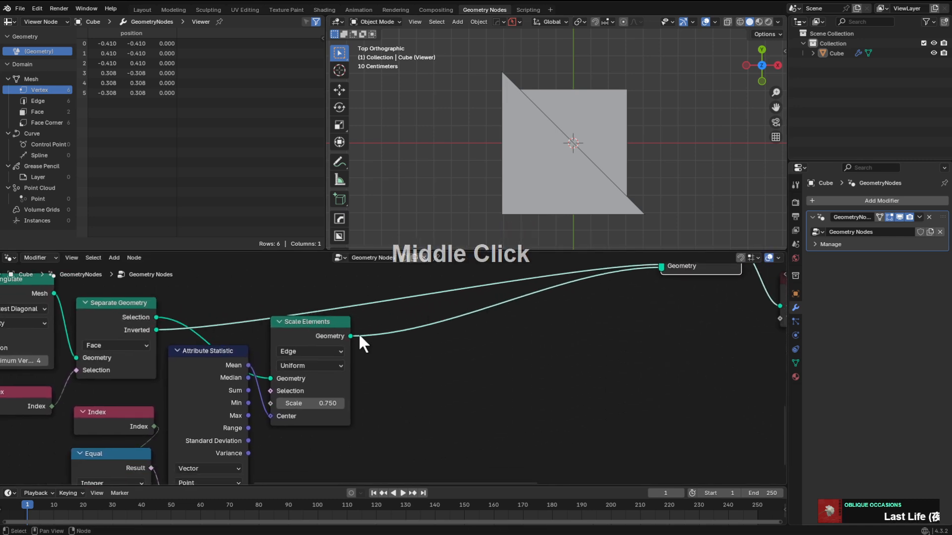
Insert a Delete Geometry node between Scale Elements and Join Geometry and preview its output.
left_click_drag(350, 336, 419, 347)
right_click(420, 347)
key("shift+a")
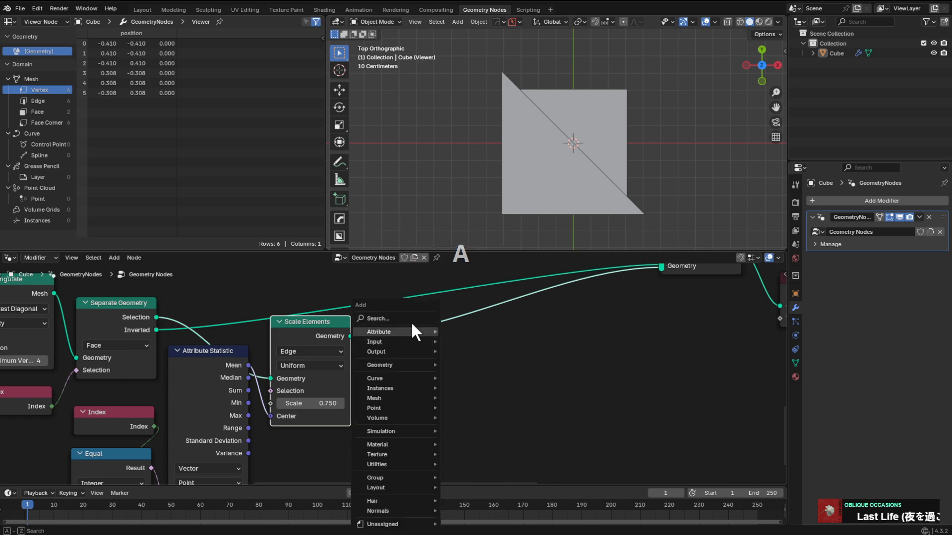
left_click_drag(350, 336, 409, 320)
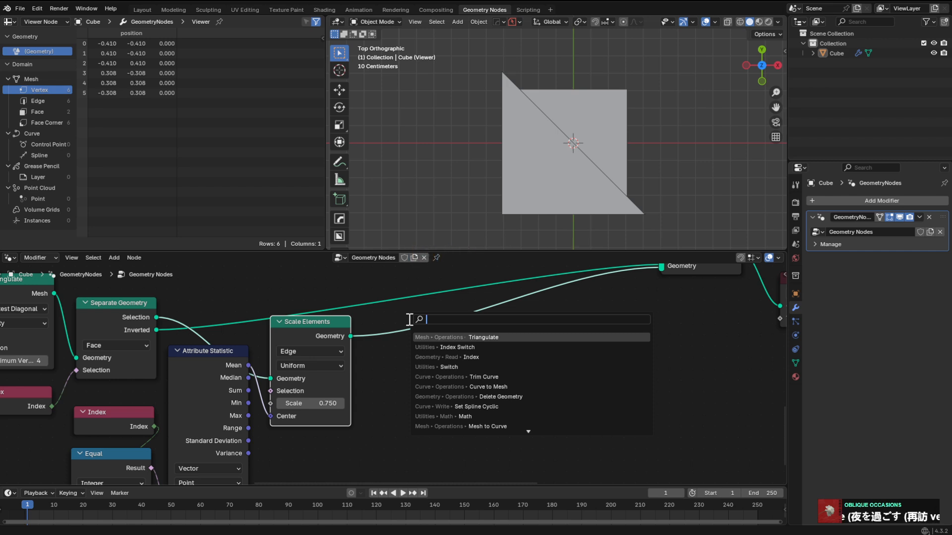
type("de")
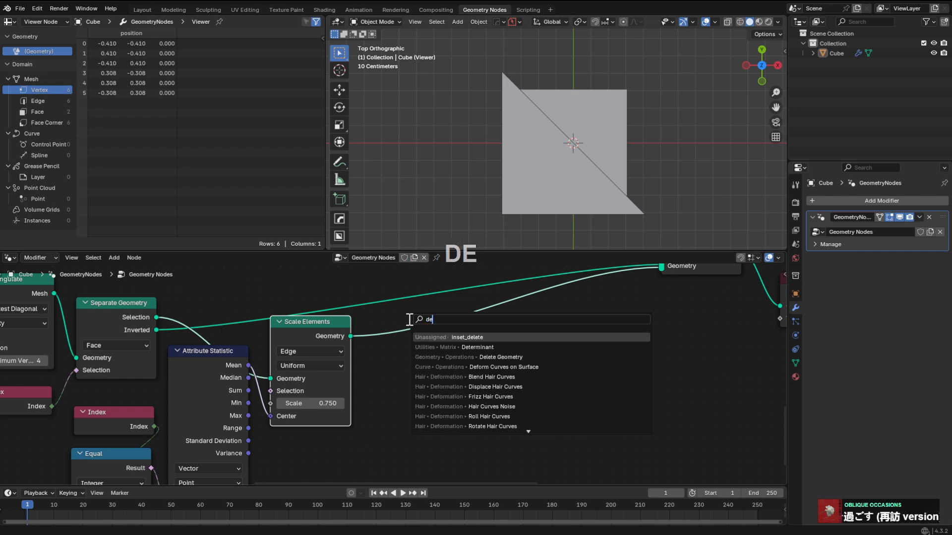
type("let")
key("Return")
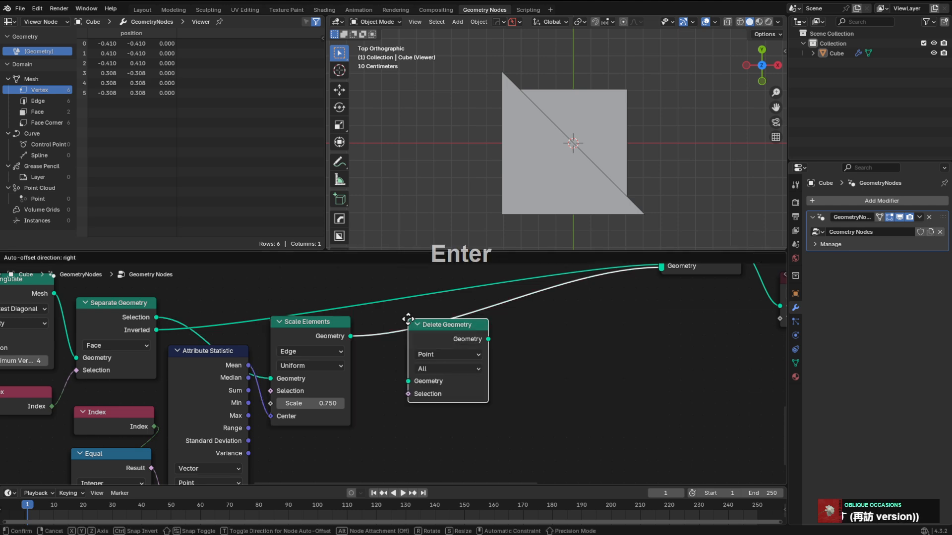
key("g")
left_click(466, 333)
left_click(466, 334, "ctrl+shift")
middle_click_drag(462, 335, 473, 322)
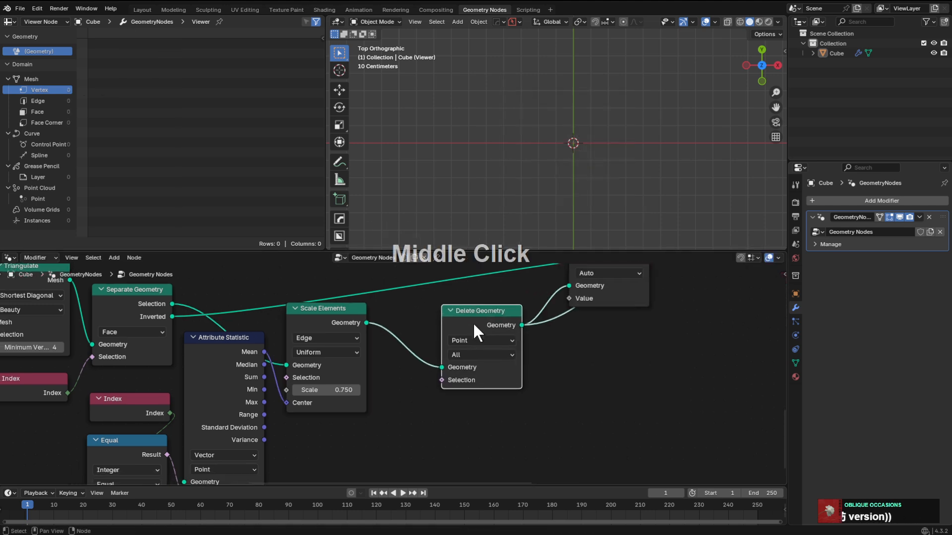
Nudge the Delete Geometry node into place and set its domain to Edge.
left_click_drag(473, 322, 480, 311)
left_click(474, 329)
left_click(475, 357)
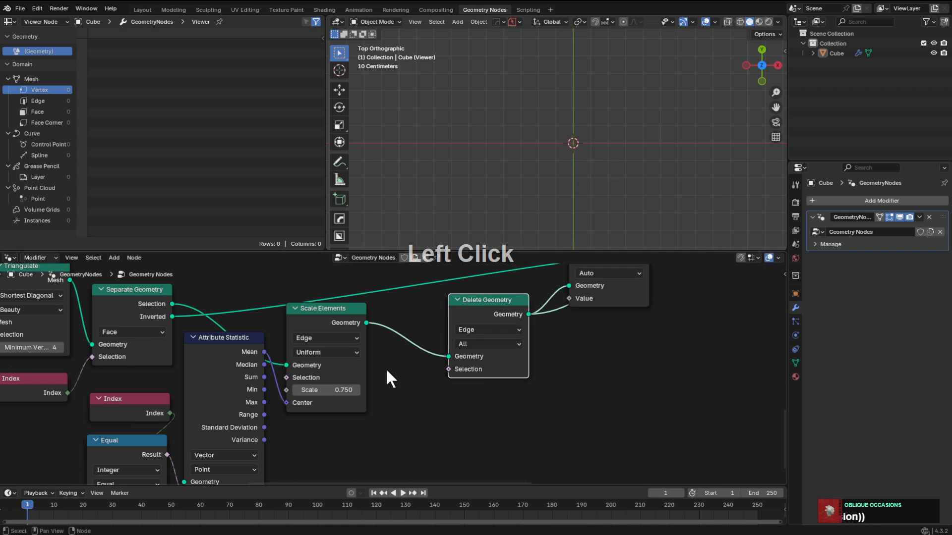
Link the existing Equal node's Result to Delete Geometry's Selection and preview the remaining edges.
scroll(386, 369, "down", 3)
middle_click_drag(275, 375, 314, 347)
left_click_drag(251, 410, 472, 342)
left_click(502, 293, "ctrl+shift")
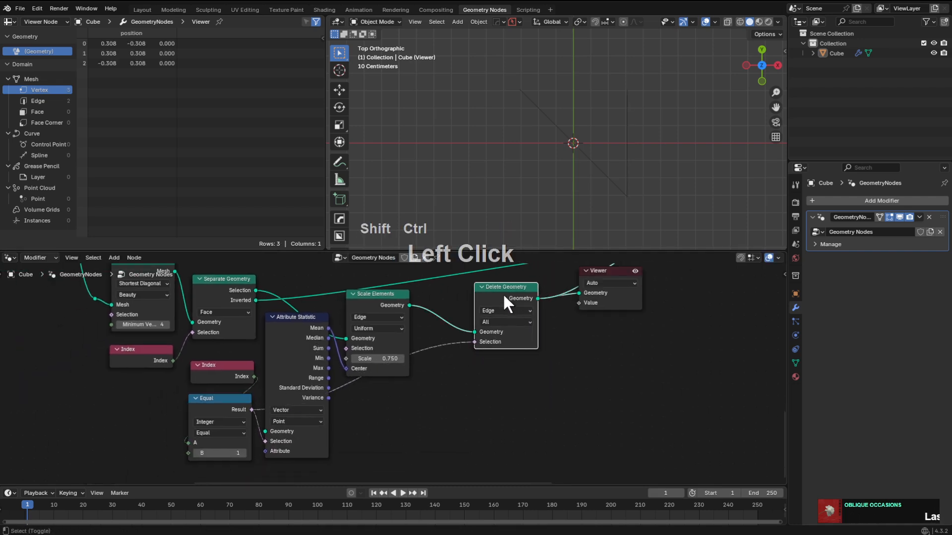
Duplicate the Equal node with its Index link, connect its Result to Delete Geometry's Selection, and set B to 2.
left_click(218, 405)
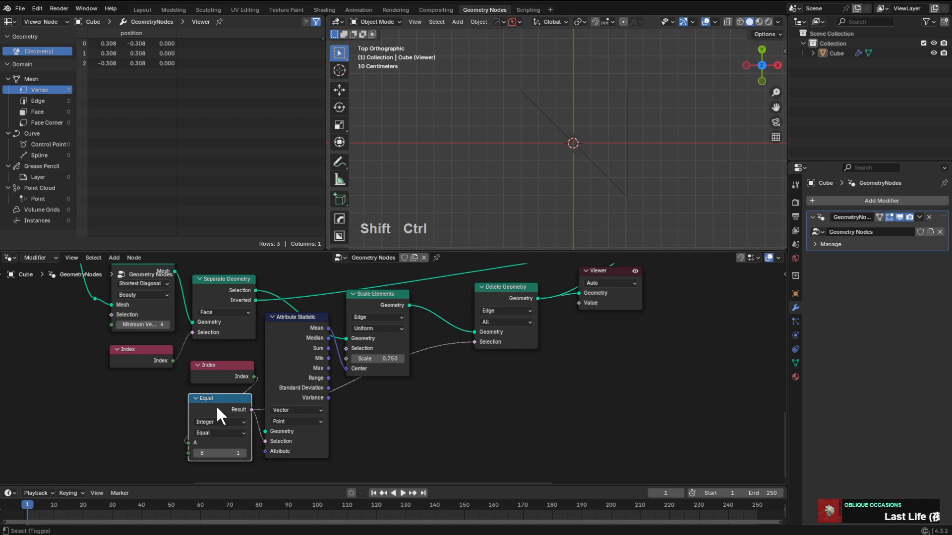
key("ctrl+shift+d")
left_click(385, 397)
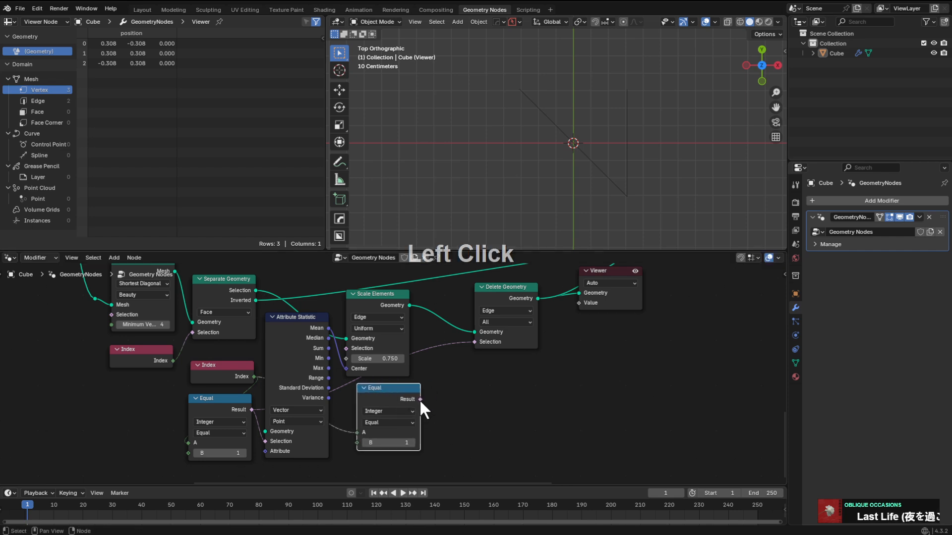
left_click_drag(420, 399, 473, 342)
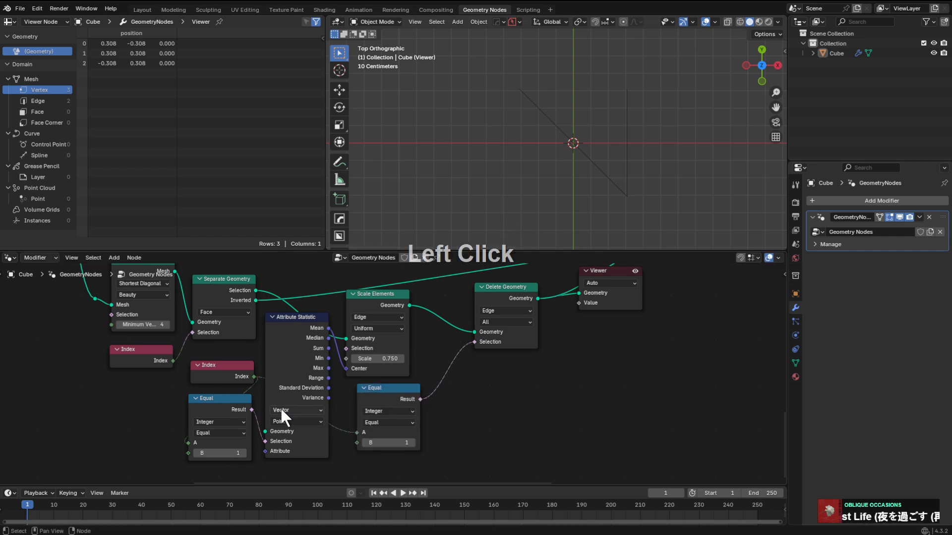
left_click(412, 442)
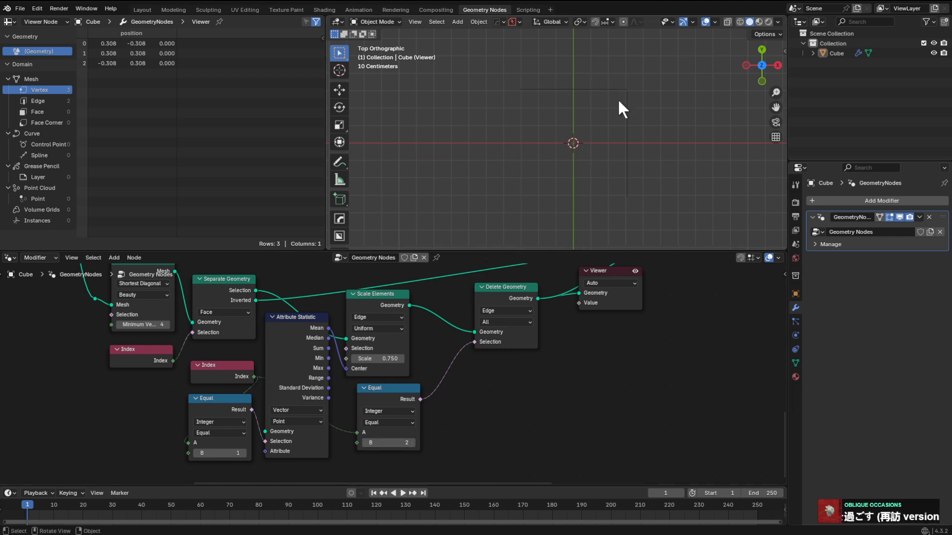
Move the Delete Geometry node closer to Scale Elements and align its Equal node beneath Scale Elements.
scroll(384, 370, "up", 2)
left_click(377, 371, "shift")
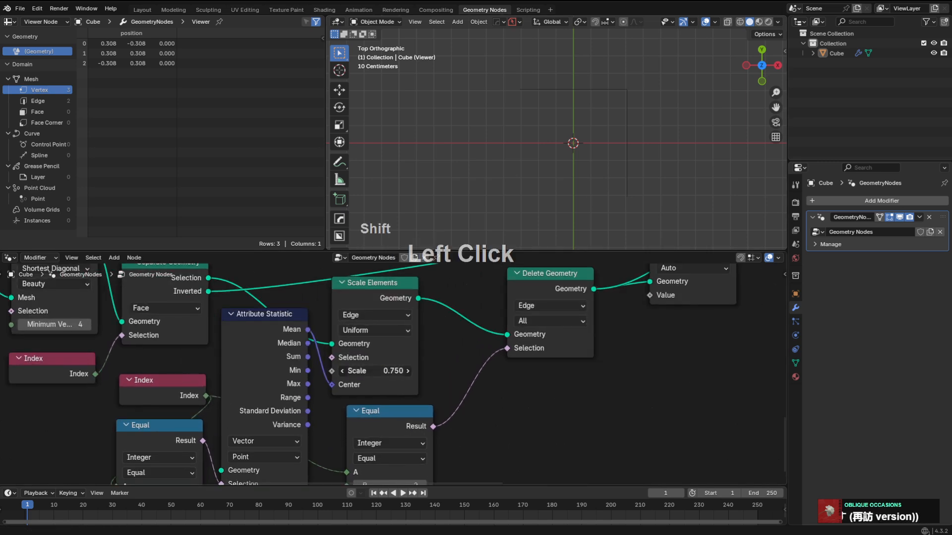
right_click(401, 366, "shift")
middle_click_drag(614, 289, 544, 325)
left_click_drag(471, 317, 429, 331)
middle_click_drag(357, 405, 400, 340)
left_click_drag(367, 388, 350, 392)
scroll(411, 369, "down", 2)
scroll(550, 300, "up", 2)
Move the Viewer node clear of the branch, preview Join Geometry's output, and place the Viewer well beyond Join Geometry.
left_click_drag(618, 275, 689, 314)
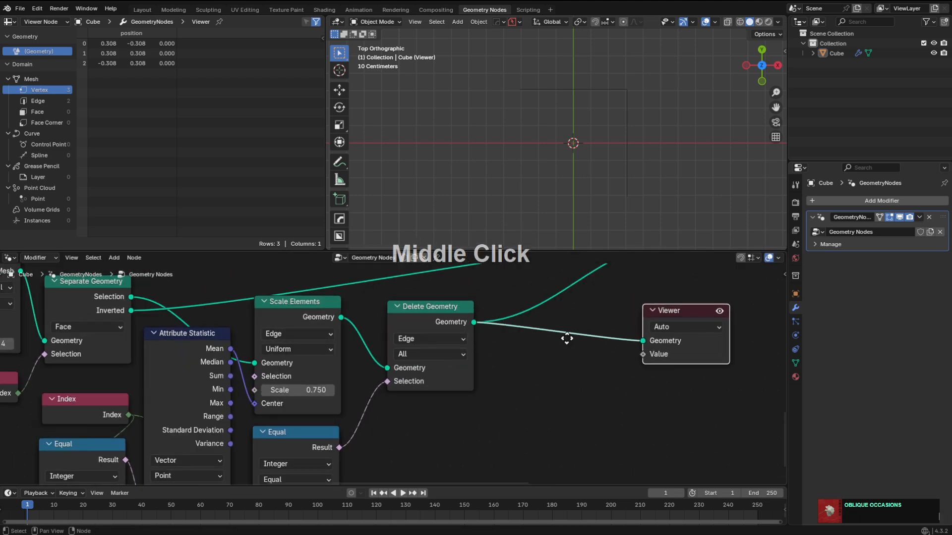
scroll(504, 352, "down", 4)
middle_click_drag(567, 337, 453, 376)
scroll(580, 340, "up", 1)
key("g")
left_click(738, 337)
key("g")
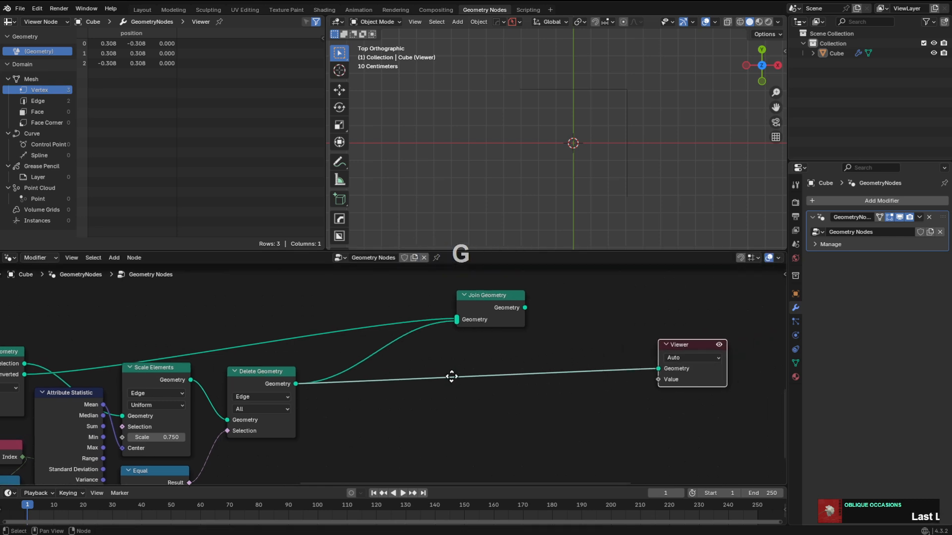
left_click(563, 385)
left_click(502, 305, "ctrl+shift")
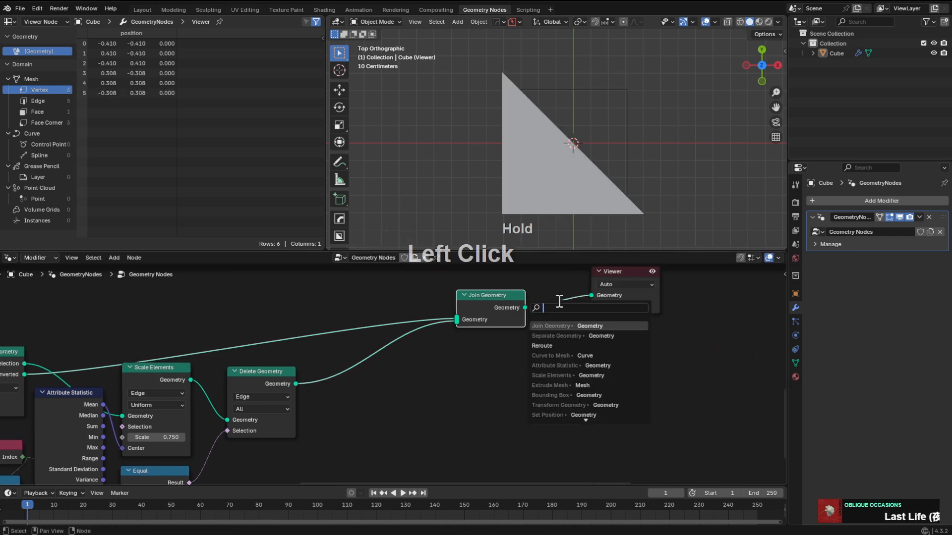
left_click_drag(624, 272, 748, 295)
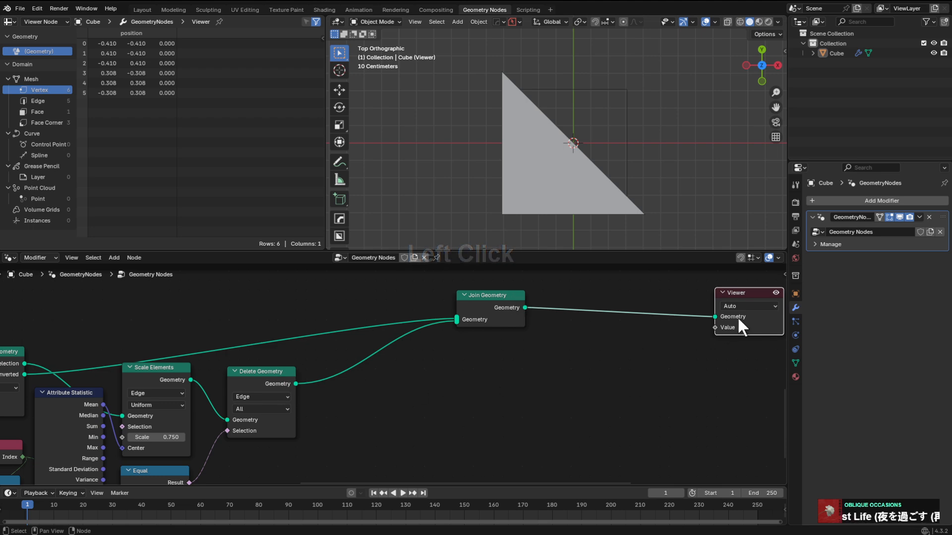
left_click(742, 292)
Move Join Geometry farther from Delete Geometry and route Separate Geometry's Inverted link over the branch with a reroute near Separate Geometry.
middle_click_drag(332, 375, 374, 355)
scroll(455, 340, "up", 2)
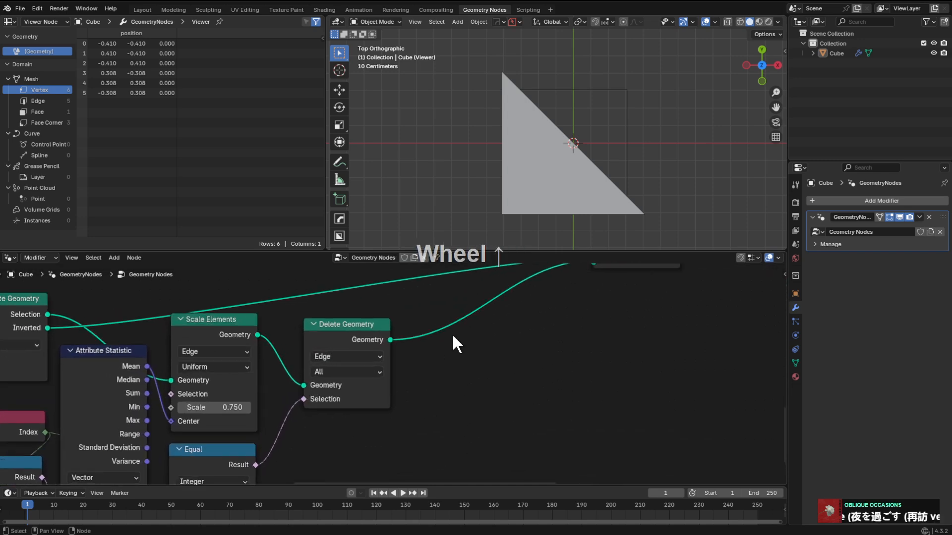
scroll(450, 366, "down", 1)
left_click_drag(535, 302, 606, 294)
middle_click_drag(274, 310, 350, 316, "shift")
right_click_drag(358, 319, 390, 361, "shift")
key("g")
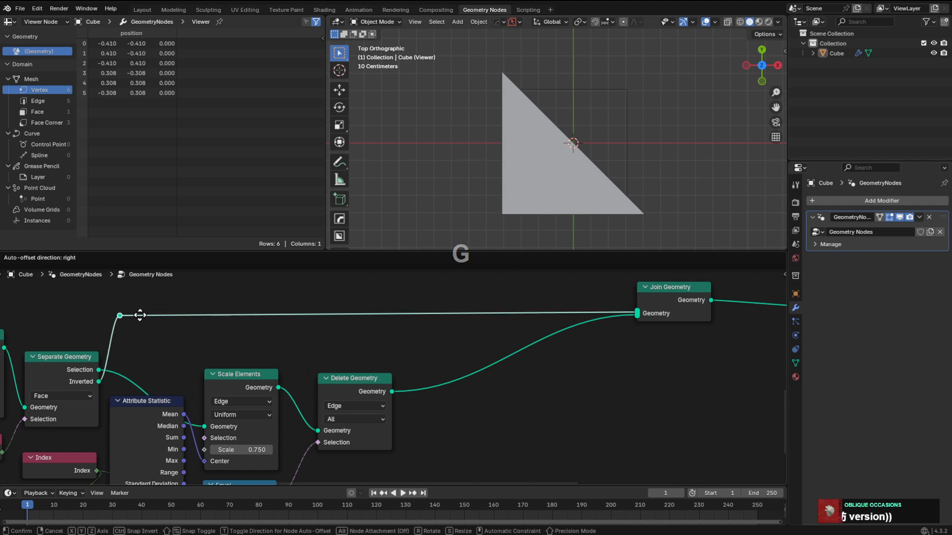
left_click(139, 315)
Nudge Join Geometry back toward the branch and move Delete Geometry slightly closer to Scale Elements.
middle_click_drag(267, 327, 247, 317)
scroll(284, 313, "down", 4)
scroll(420, 308, "up", 3)
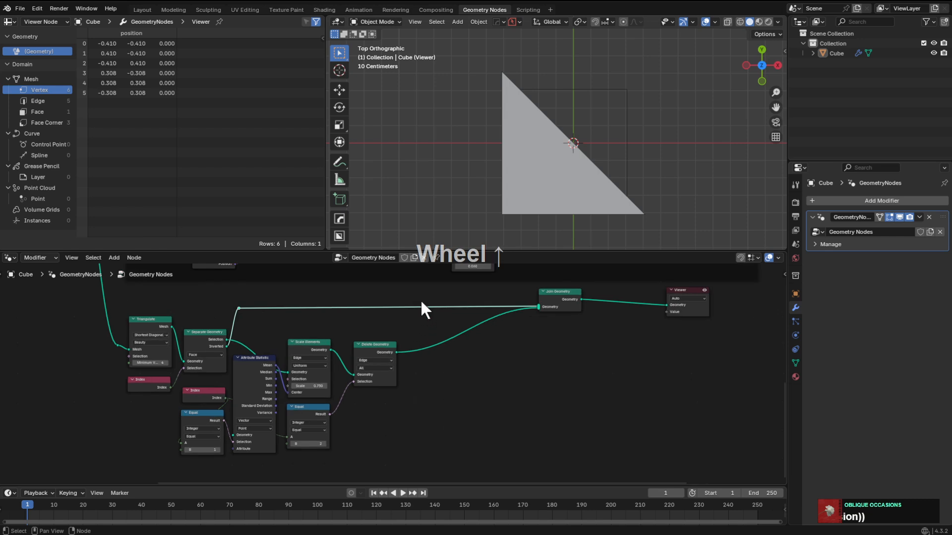
scroll(511, 324, "up", 3)
middle_click_drag(491, 324, 469, 315)
left_click(684, 286)
key("g")
left_click(671, 287)
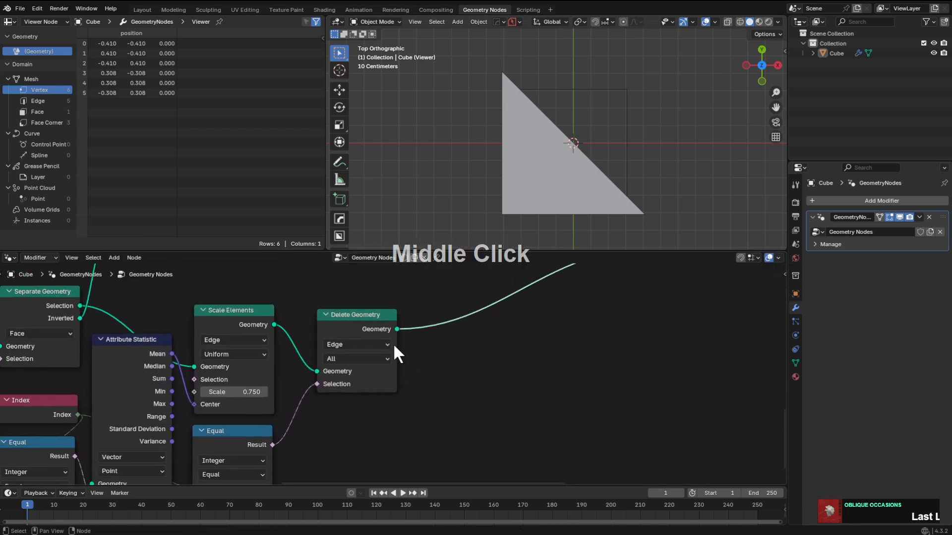
left_click_drag(358, 318, 347, 322)
Insert a Mesh to Curve node on the link between Delete Geometry and Join Geometry.
scroll(368, 334, "down", 1)
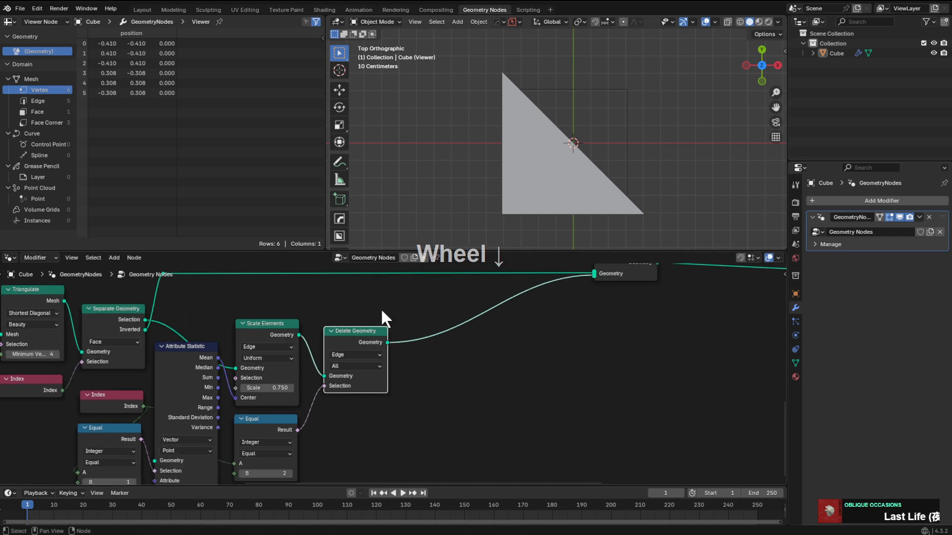
scroll(389, 333, "up", 1)
middle_click_drag(389, 334, 412, 327)
scroll(414, 329, "up", 2)
key("shift+a")
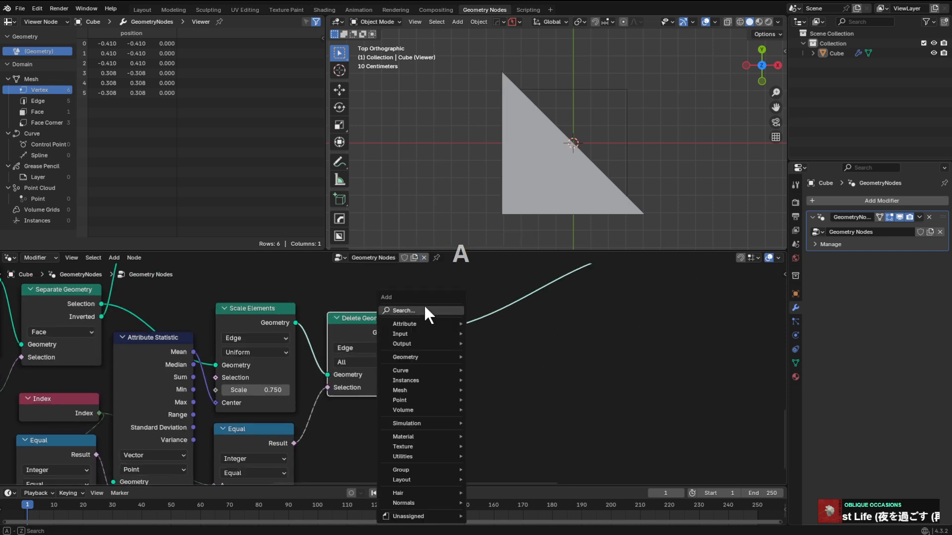
left_click(430, 309)
type("to")
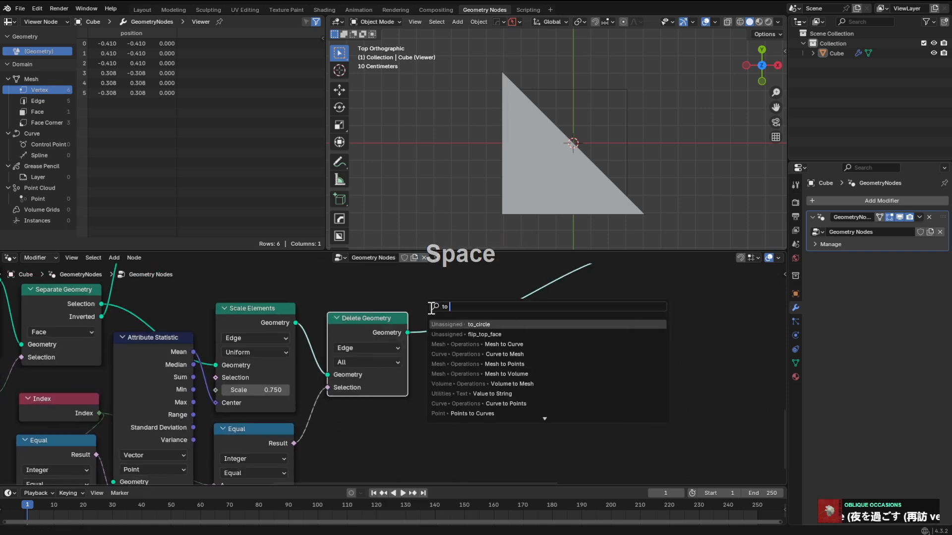
key("Down")
key("Down")
key("Return")
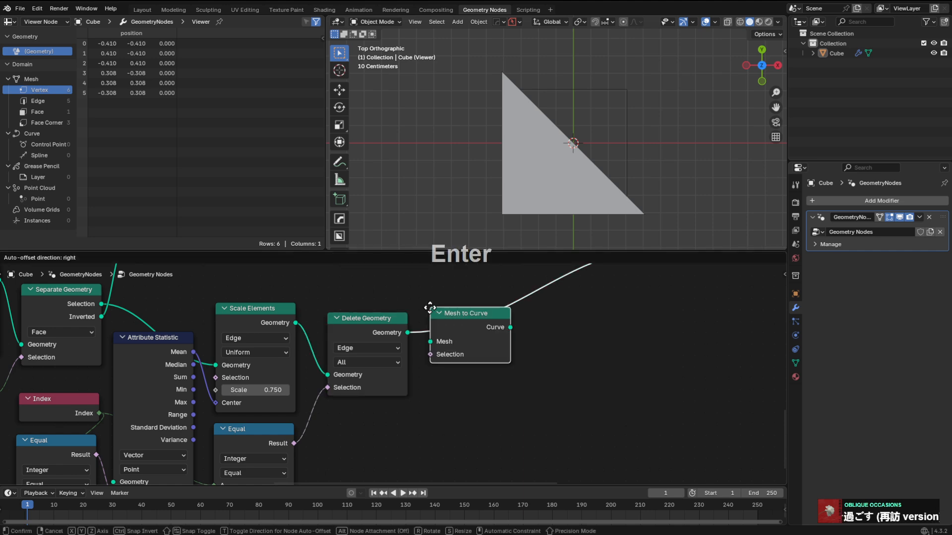
left_click(458, 310)
Insert a Fillet Curve node on the link between Mesh to Curve and Join Geometry.
key("shift+a")
left_click(504, 313)
type("fille")
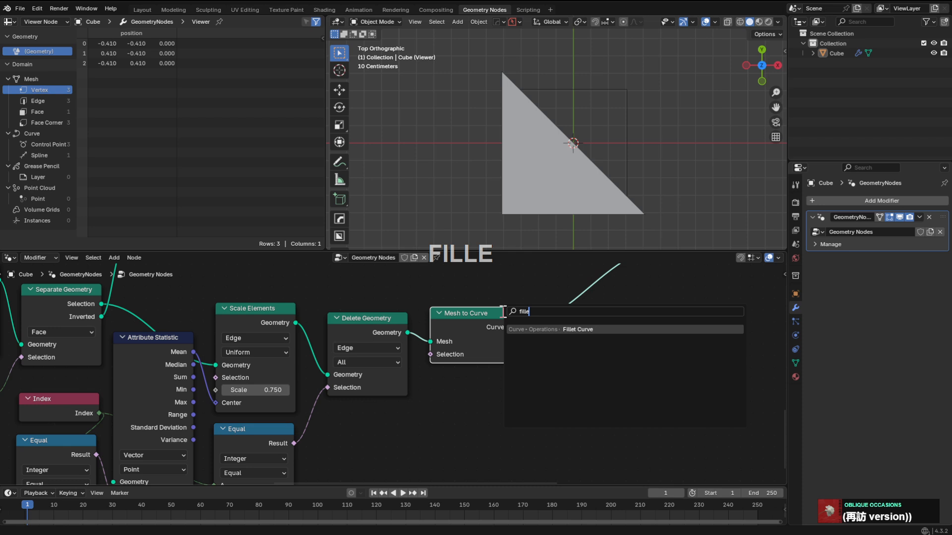
key("Return")
left_click(524, 306)
Set the Fillet Curve node to Poly mode with a count of 5 and a radius of 0.06 m.
middle_click_drag(570, 327, 525, 332)
left_click(546, 348)
left_click(558, 374)
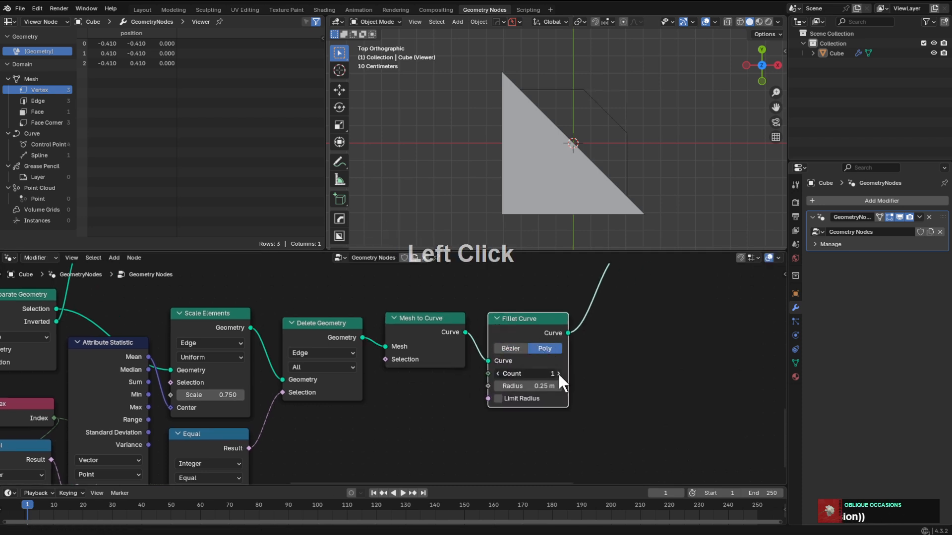
left_click(558, 373)
left_click(558, 374)
left_click(558, 373)
left_click(558, 373)
mouse_move(535, 385)
left_mouse_down("shift")
mouse_move(525, 385)
mouse_move(534, 385)
left_mouse_up("shift")
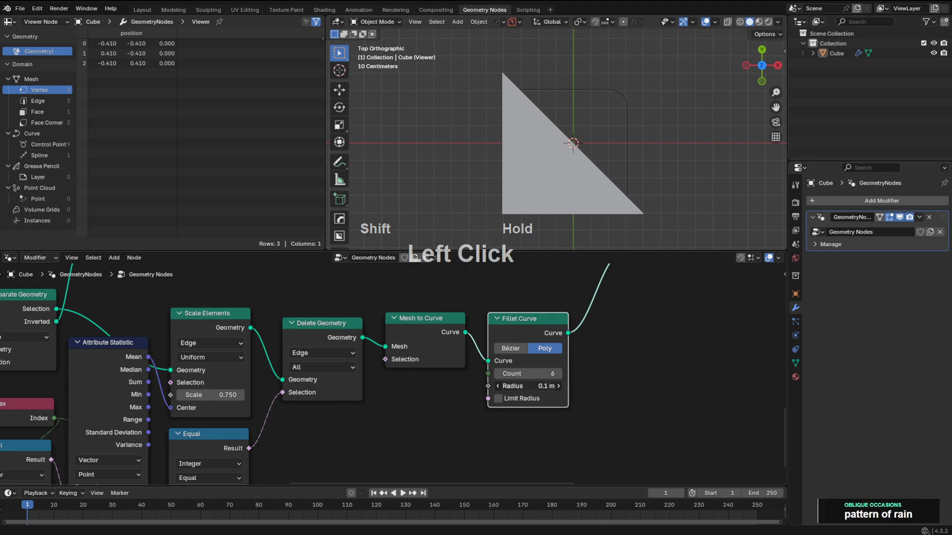
left_click(498, 374)
Stack Fillet Curve beneath Mesh to Curve and shift both nodes closer to Delete Geometry.
left_click_drag(542, 324, 435, 384)
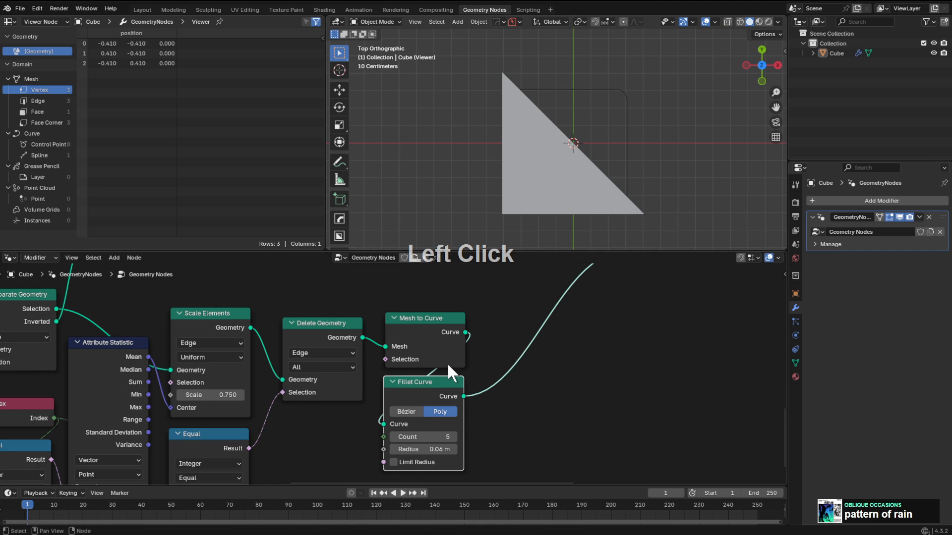
left_click(439, 325, "shift")
key("g")
left_click(427, 335)
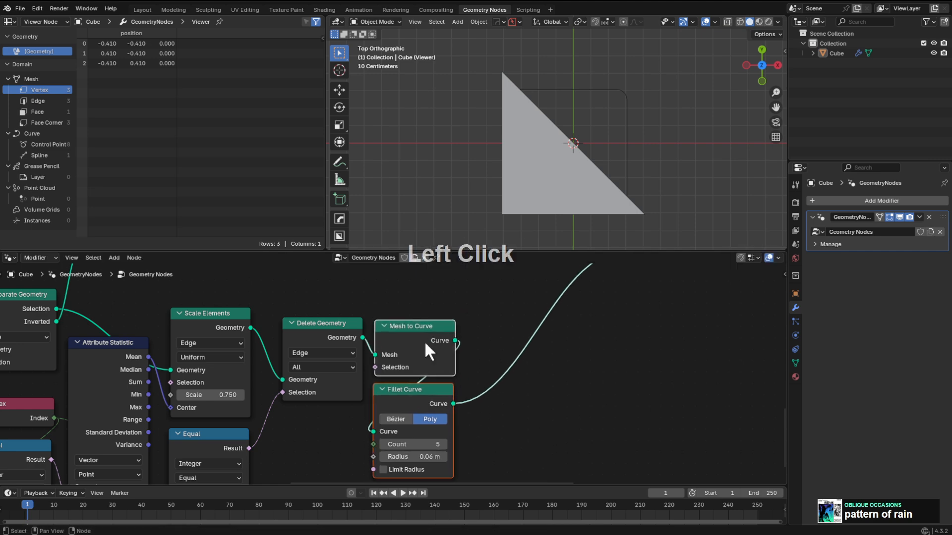
Move Join Geometry farther from Fillet Curve to make room for more nodes.
scroll(528, 313, "down", 2)
middle_click_drag(620, 284, 529, 327)
scroll(532, 327, "up", 2)
middle_click_drag(421, 378, 444, 341)
scroll(430, 353, "down", 5)
left_click_drag(549, 292, 620, 292)
scroll(496, 347, "up", 2)
middle_click_drag(472, 370, 370, 397)
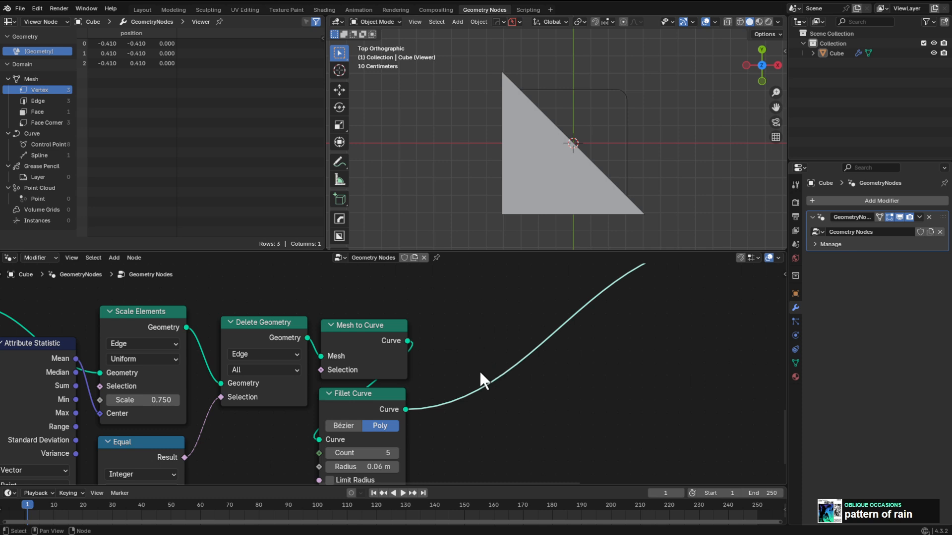
Insert a Curve to Mesh node on the link between Fillet Curve and Join Geometry.
scroll(479, 369, "down", 2)
key("shift+a")
left_click(477, 318)
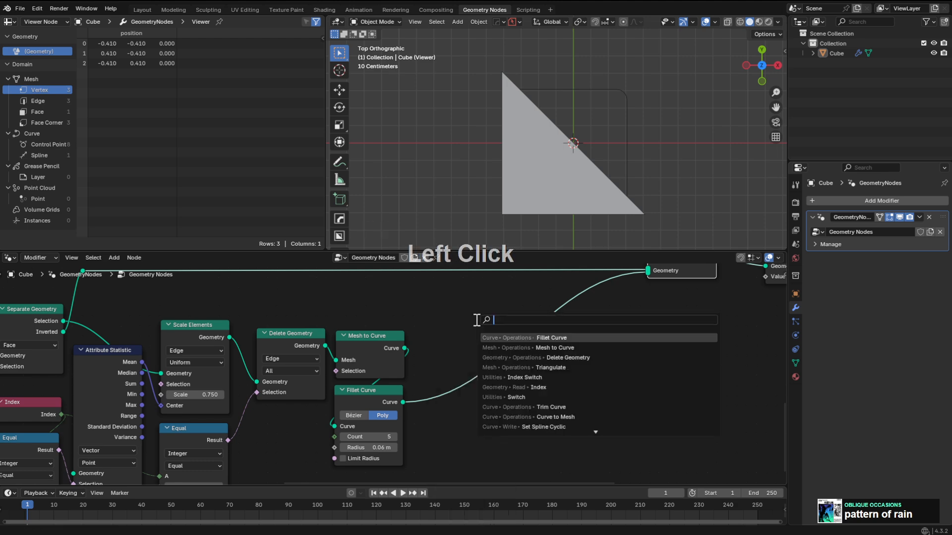
type("curve to mesh")
key("Return")
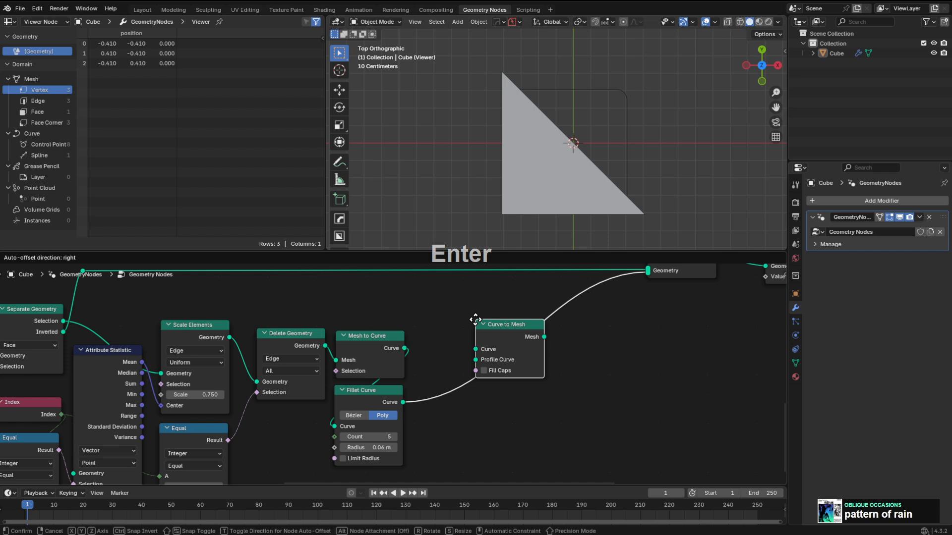
left_click(476, 327)
Add a Curve Line node connected to Curve to Mesh's Profile Curve and place it directly beneath that node.
left_click_drag(476, 359, 456, 425)
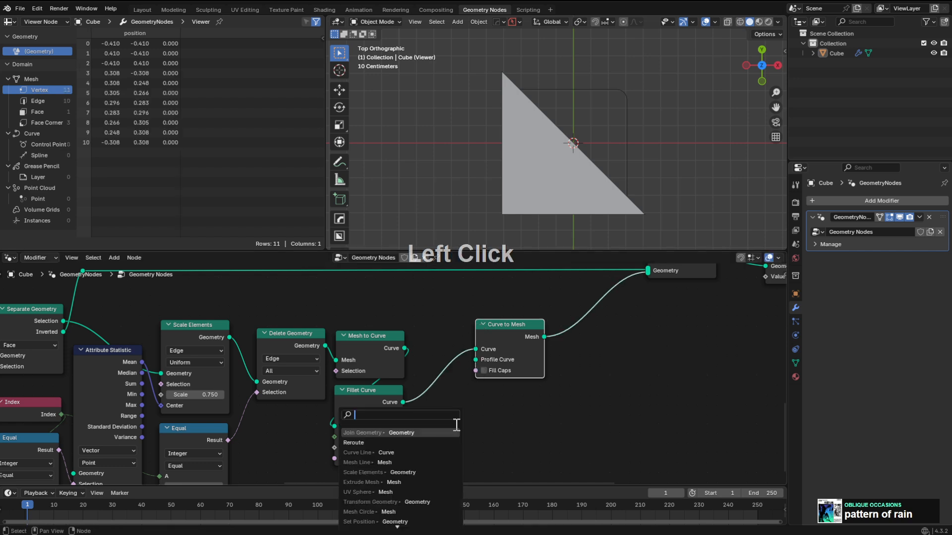
type("line")
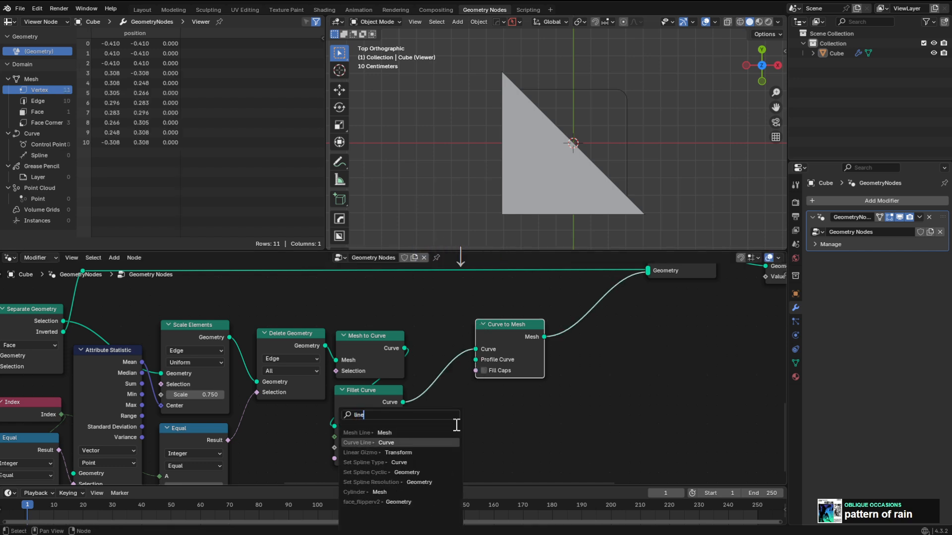
key("Return")
left_click(537, 398)
key("g")
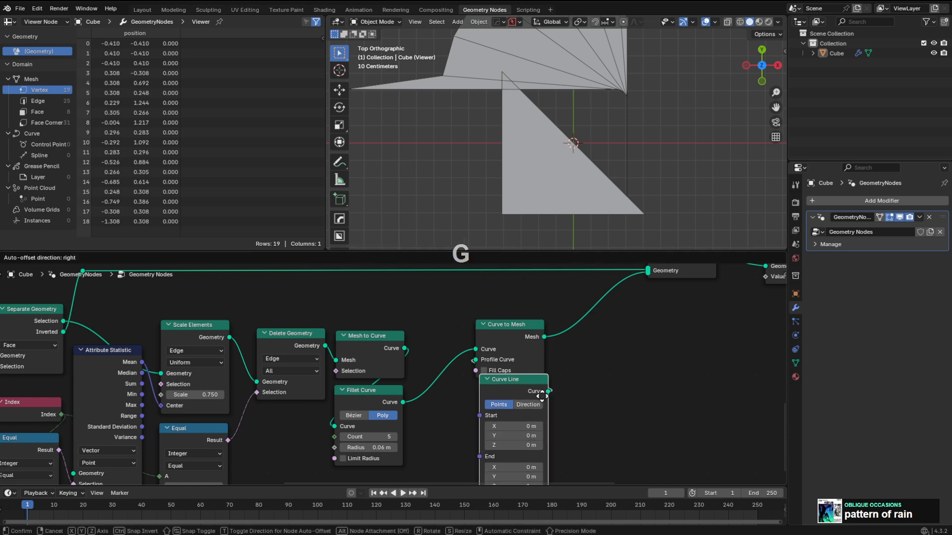
left_click(542, 398)
middle_click_drag(541, 415, 525, 376)
scroll(528, 397, "up", 2)
key("g")
left_click(529, 419)
Set the Curve Line's End Z to 0 m and its End X to -0.05 m.
left_click(526, 461)
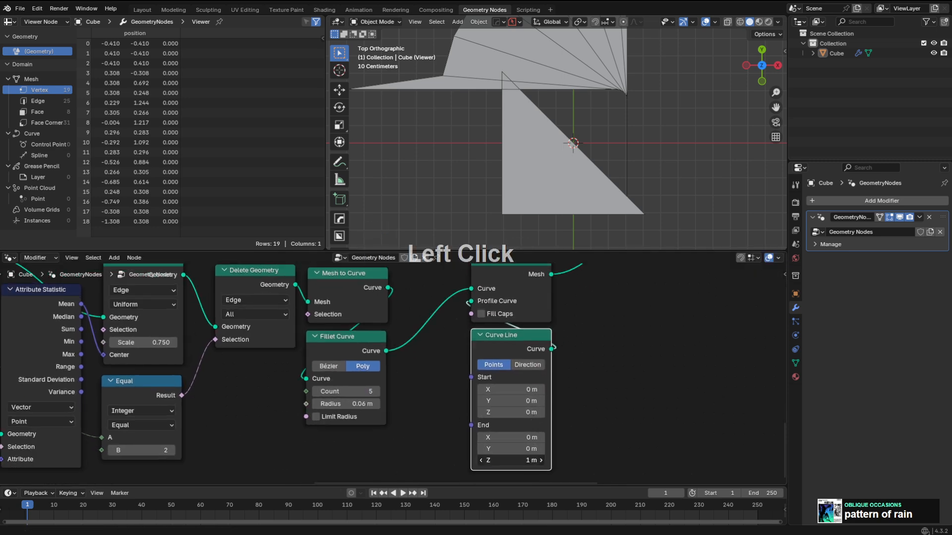
type("0")
key("KP_Enter")
left_click_drag(511, 437, 503, 437, "shift")
Set the Fillet Curve radius to 0.12 m and the Curve Line's End X to -0.06 m.
middle_click_drag(340, 380, 364, 401)
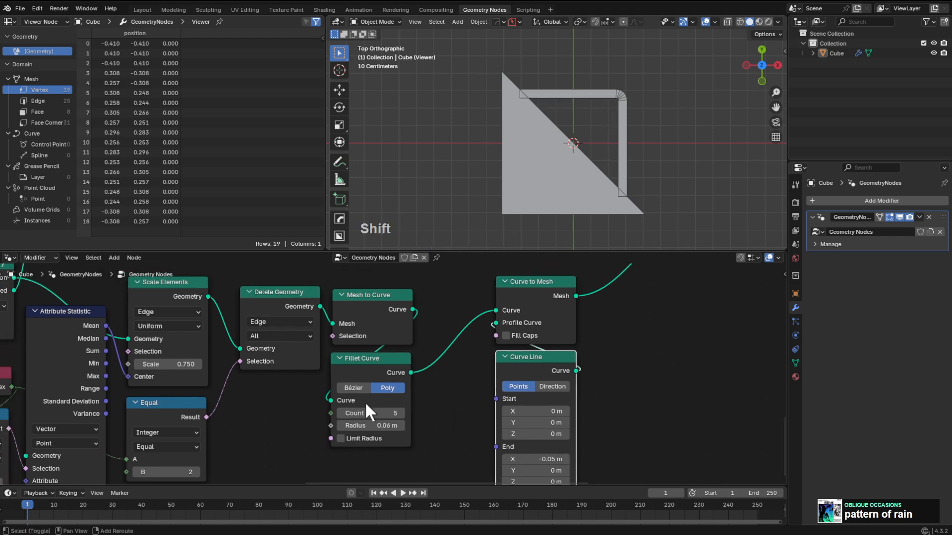
left_click_drag(369, 422, 369, 422, "shift")
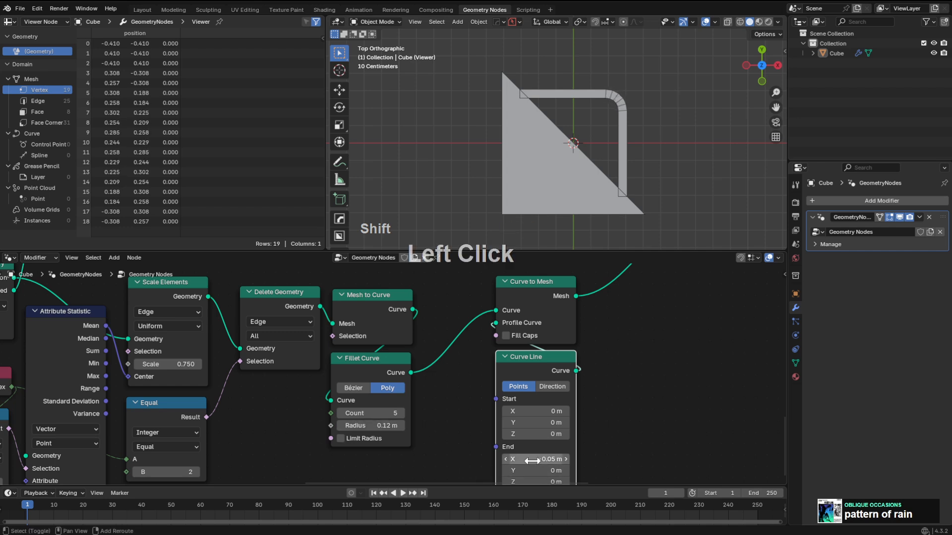
middle_click_drag(494, 413, 520, 329)
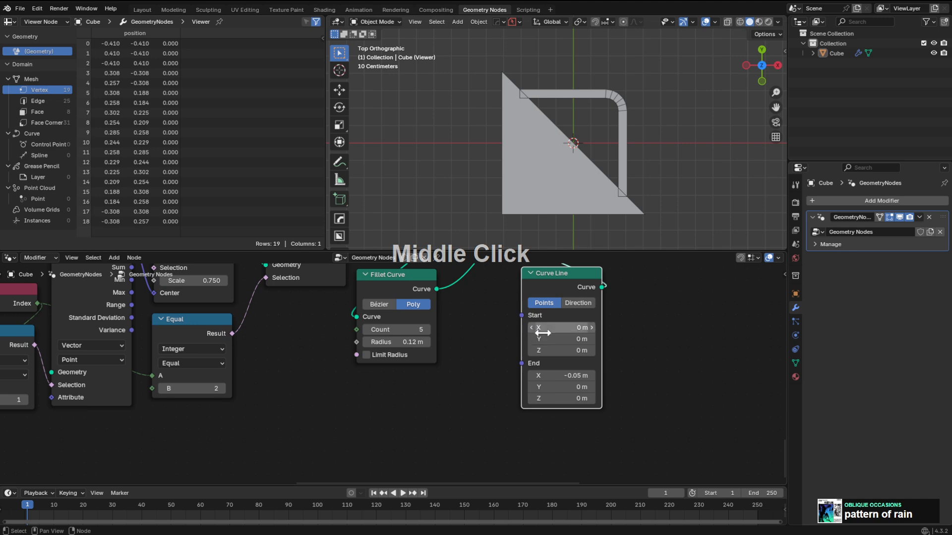
left_click_drag(542, 331, 546, 331, "shift")
right_click(546, 331)
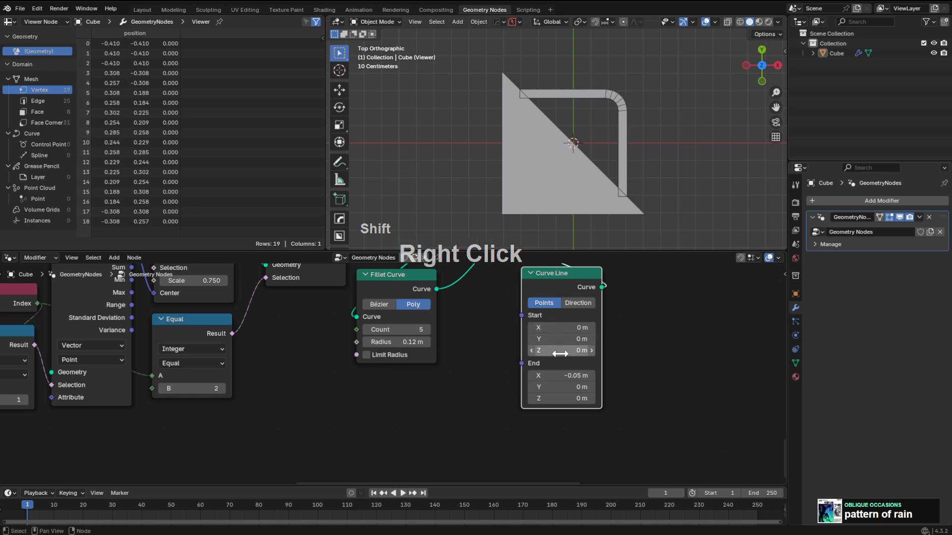
left_click_drag(545, 376, 543, 375, "shift")
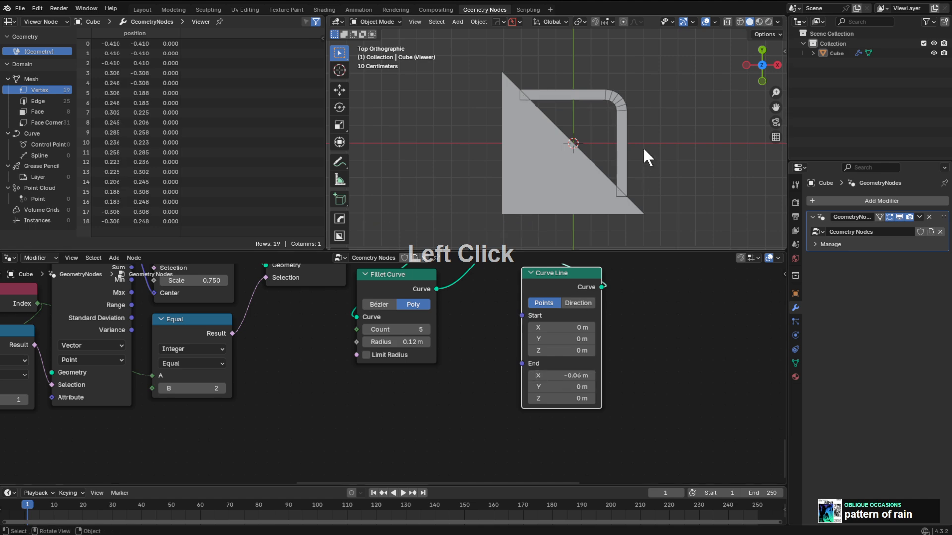
Hide the viewport overlays to inspect the filleted strip's shape, and show them again.
left_click(705, 22)
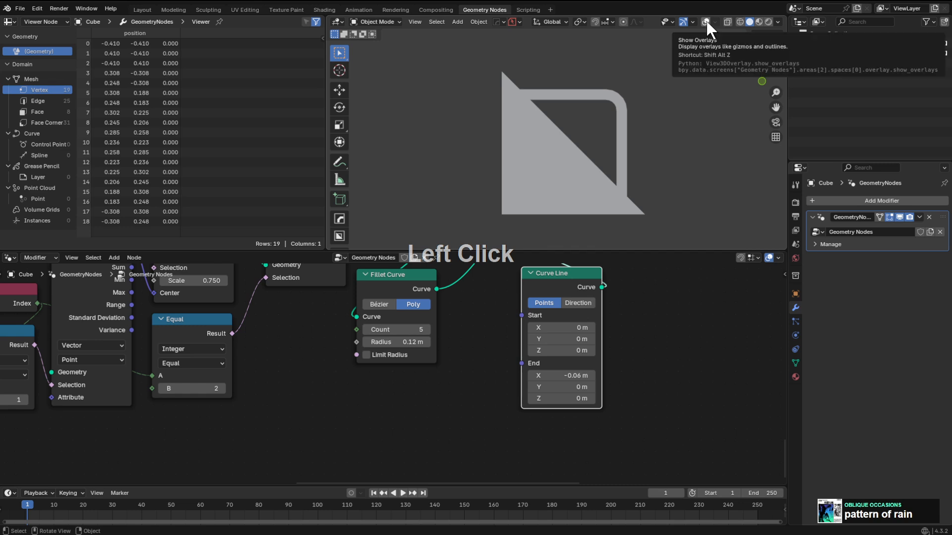
left_click(706, 21)
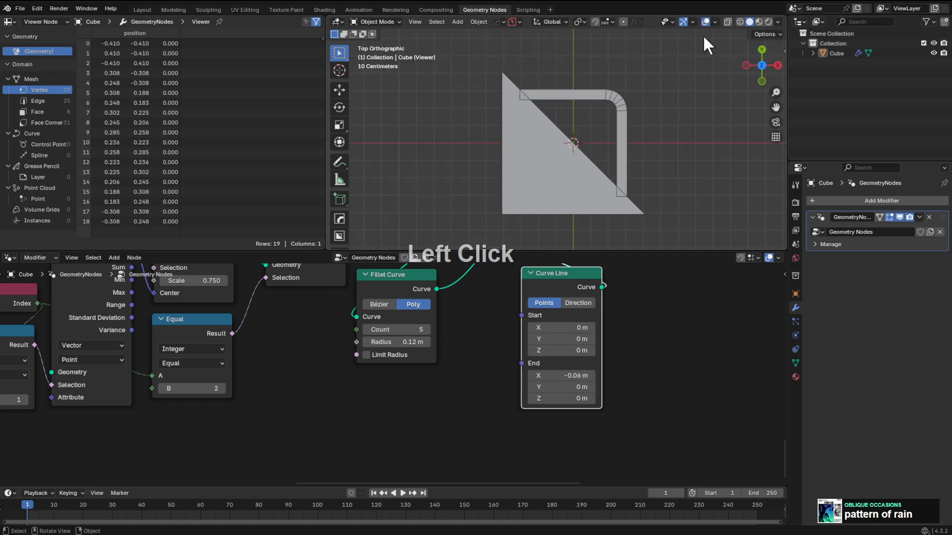
middle_click_drag(599, 146, 608, 145, "shift")
Move Curve to Mesh and Curve Line together closer to the Fillet Curve node.
scroll(590, 283, "down", 3)
middle_click_drag(558, 294, 536, 333)
scroll(521, 334, "up", 1)
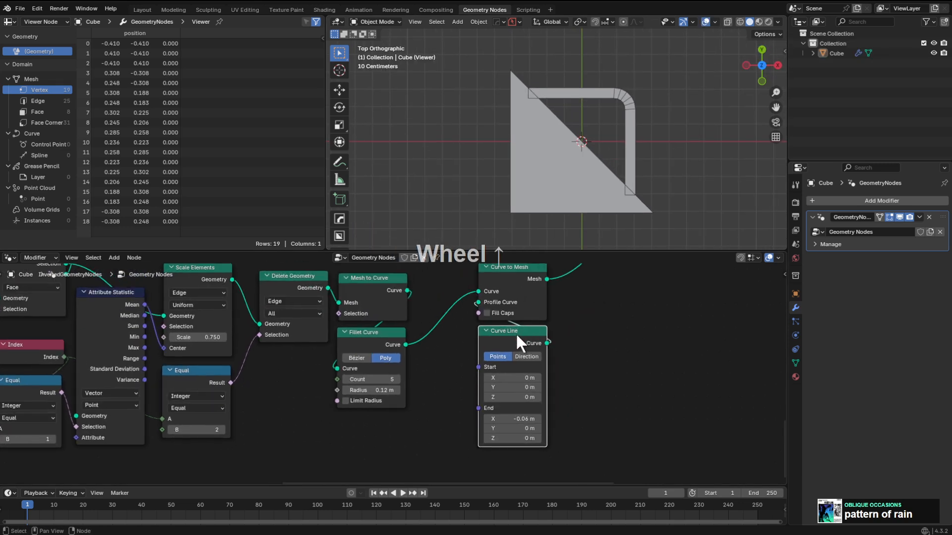
left_click(517, 336)
scroll(550, 323, "down", 1)
left_click(504, 279, "shift")
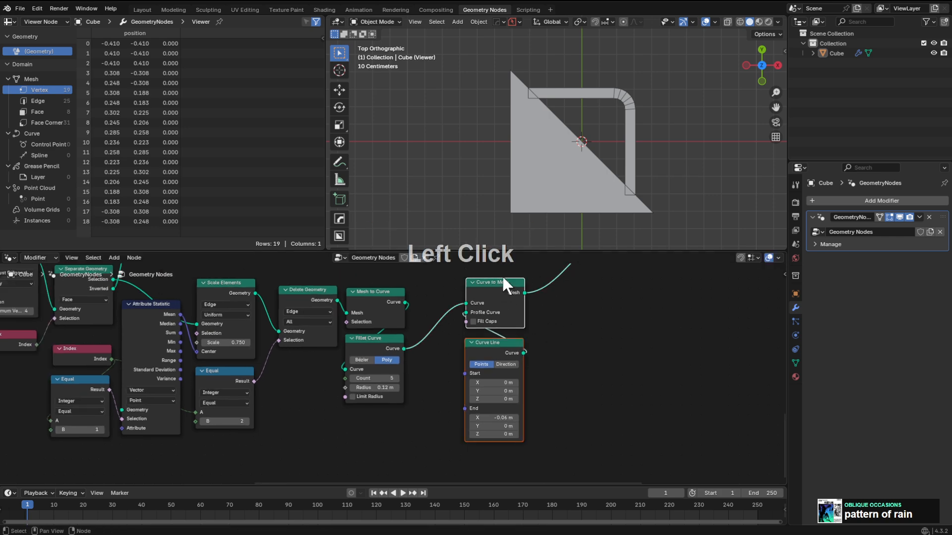
key("g")
left_click(491, 311)
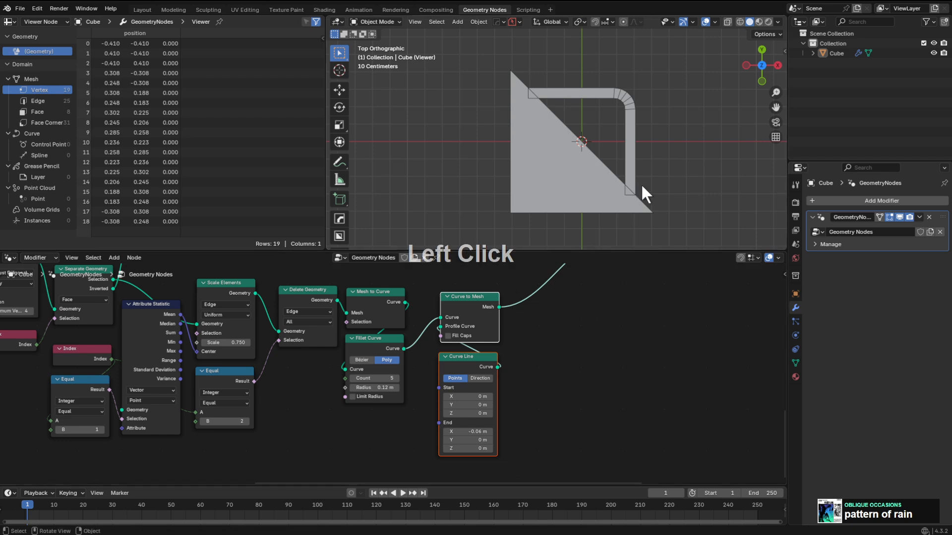
Move the Join Geometry node closer to the Curve to Mesh node.
middle_click_drag(607, 191, 601, 167, "shift")
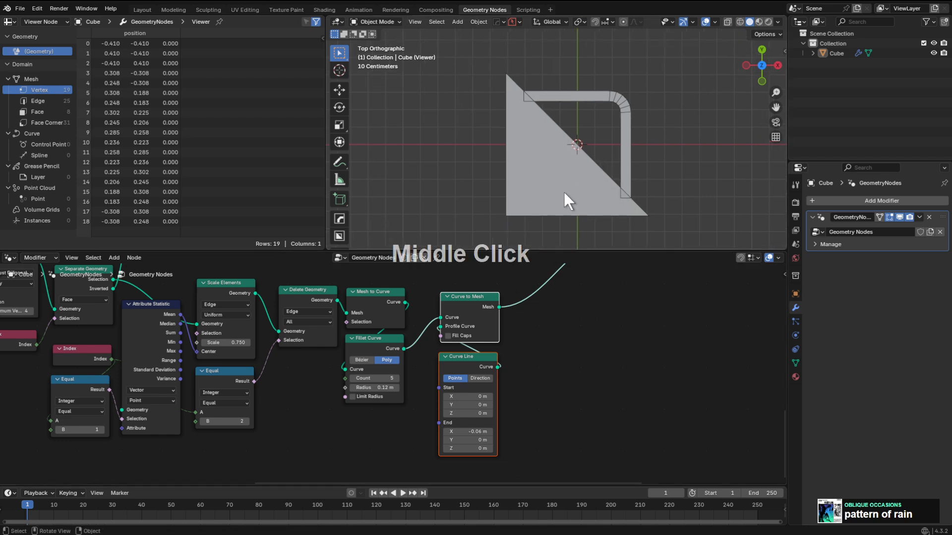
middle_click_drag(540, 305, 534, 345)
scroll(535, 346, "up", 1)
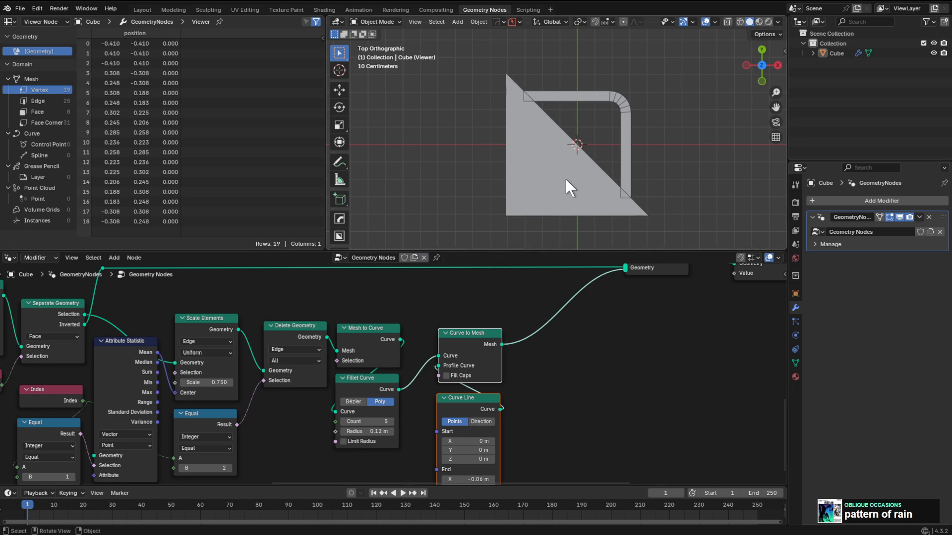
middle_click_drag(597, 302, 585, 357)
scroll(622, 329, "down", 2)
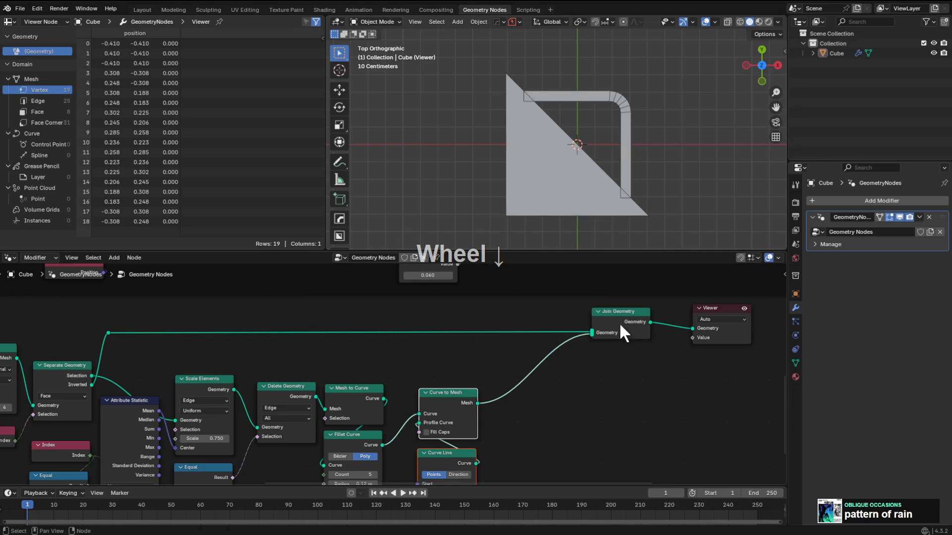
left_click(594, 324)
key("g")
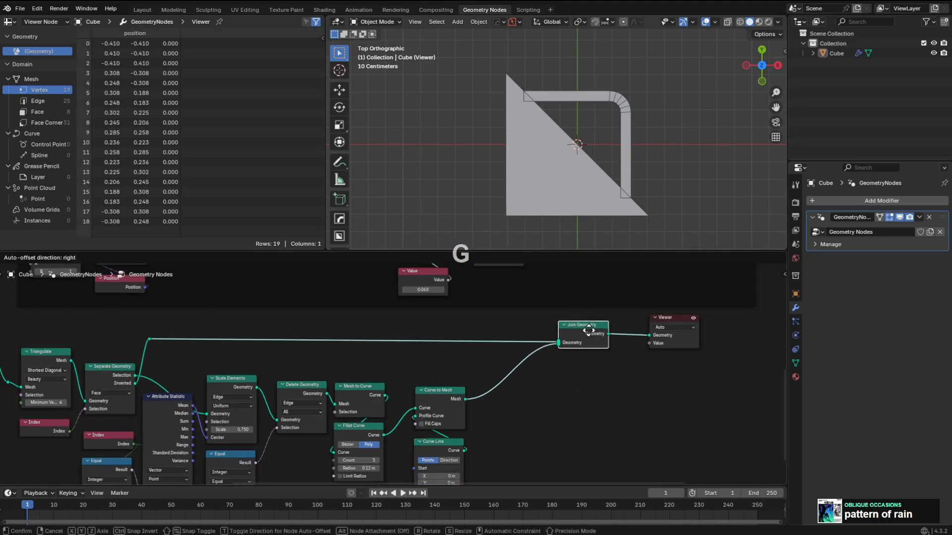
left_click(589, 328)
middle_click_drag(466, 377, 572, 342)
middle_click_drag(421, 354, 450, 362)
scroll(333, 362, "down", 2)
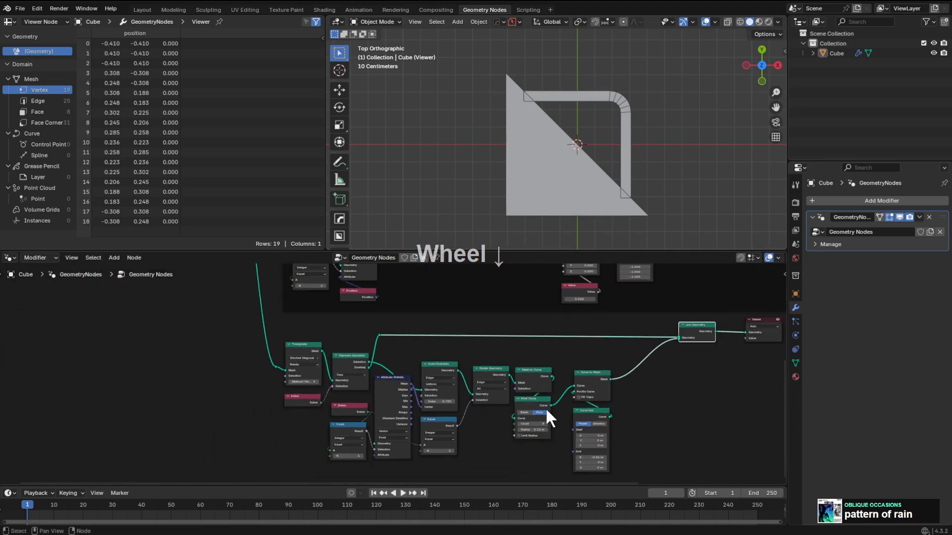
scroll(525, 389, "up", 2)
key("g")
left_click(562, 326)
key("g")
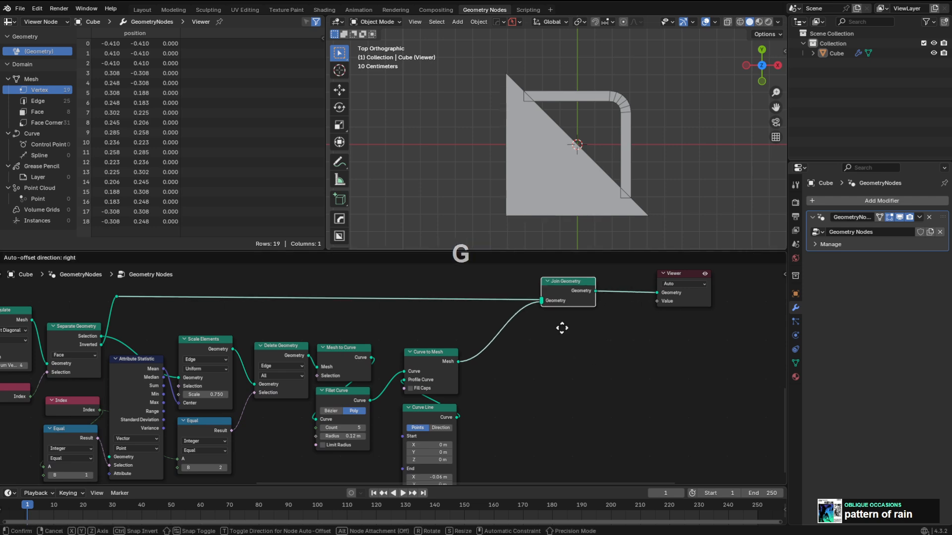
left_click(562, 328)
Toggle X-ray shading in the viewport to inspect the strip's face orientation.
scroll(599, 148, "down", 1)
key("alt+z")
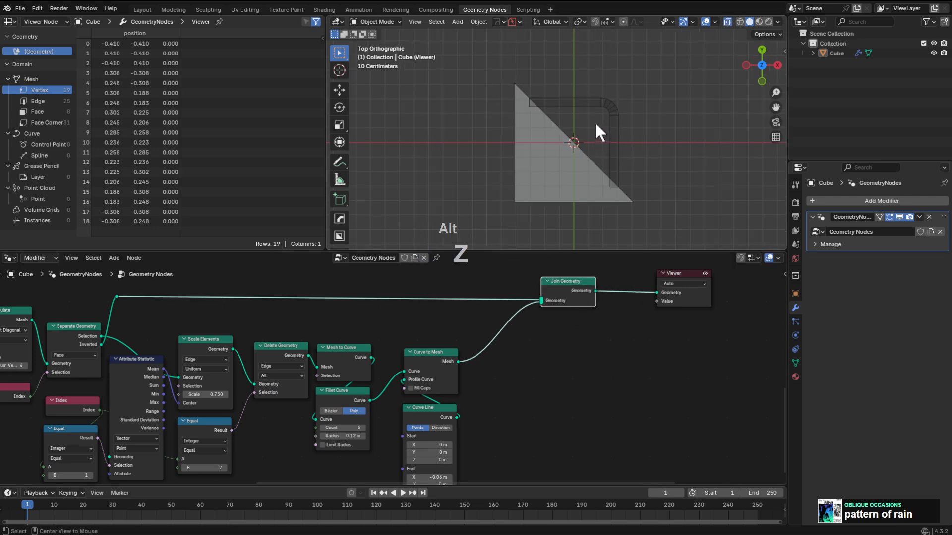
key("alt+z")
key("alt+z")
scroll(551, 105, "up", 1)
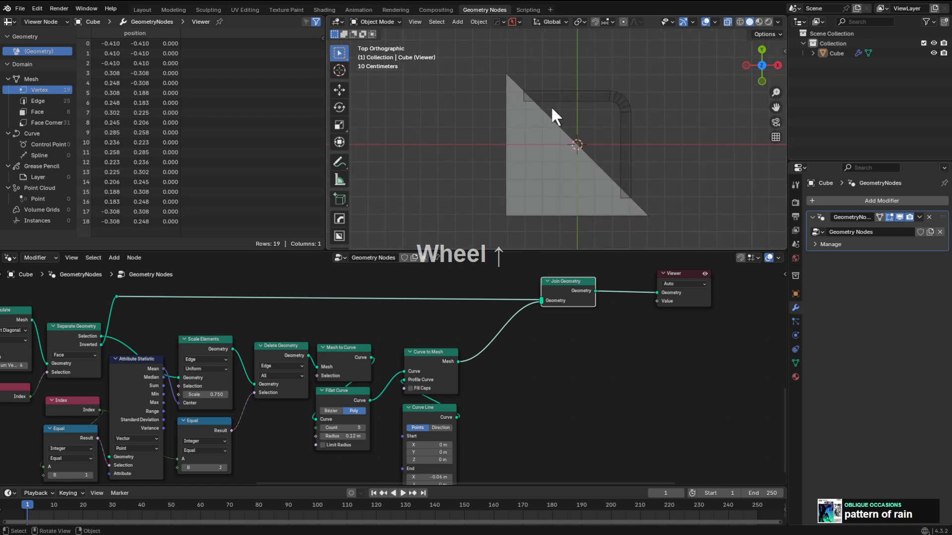
Insert a Flip Faces node between Curve to Mesh and Join Geometry, and turn off X-ray shading.
scroll(497, 342, "up", 1)
key("shift+a")
left_click(484, 323)
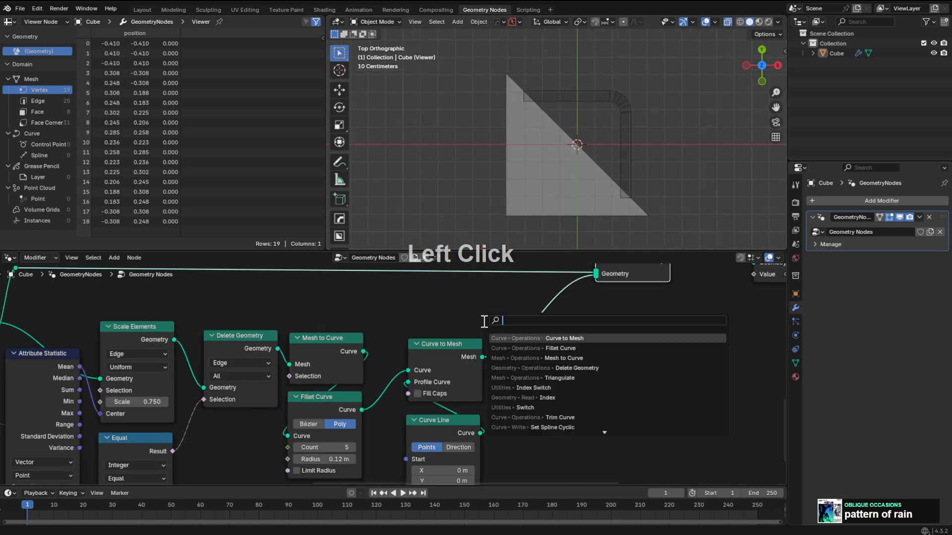
type("flip")
key("Return")
left_click(487, 320)
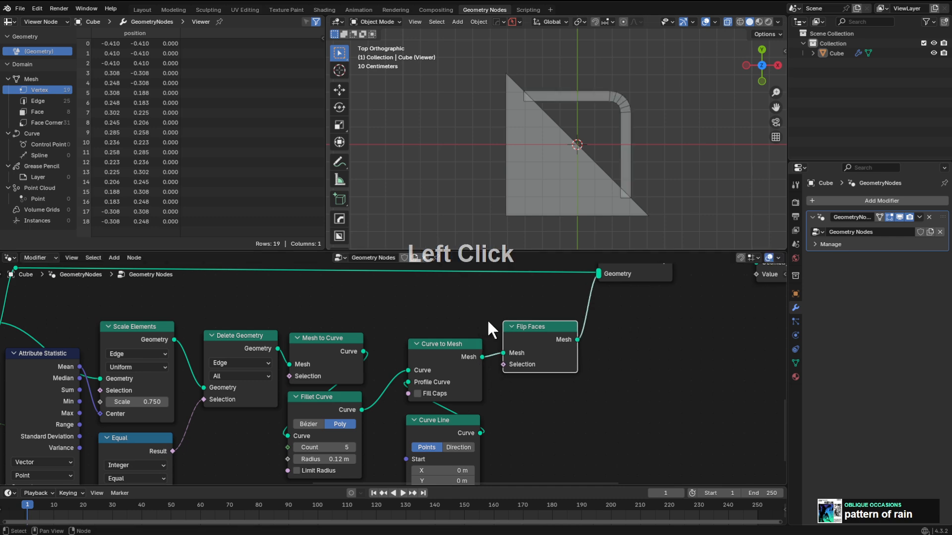
key("g")
left_click(522, 331)
middle_click_drag(521, 332, 506, 308)
key("alt+z")
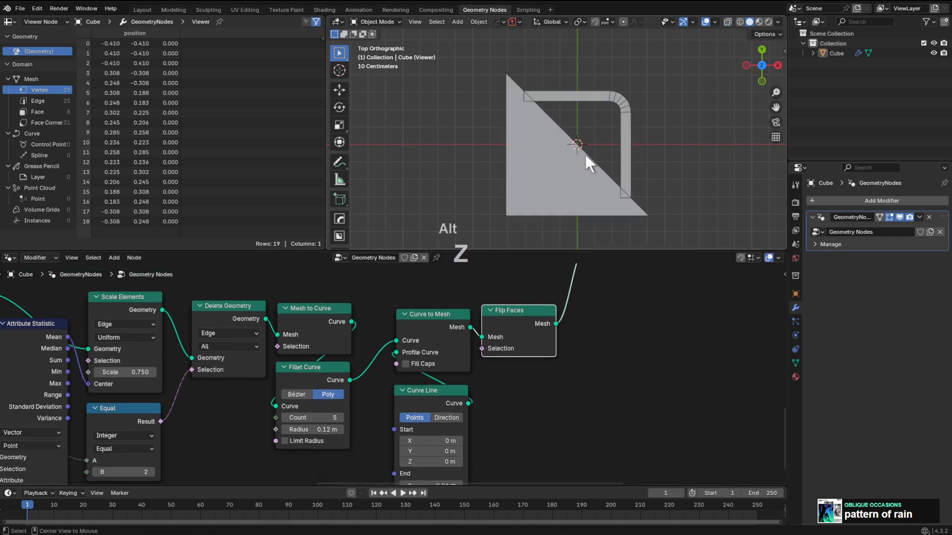
key("alt+z")
Create a Vector Mix node from the Curve Line's End input, place it beside that node, and detach its link.
middle_click_drag(526, 368, 555, 296)
scroll(463, 389, "up", 1)
middle_click_drag(463, 388, 495, 345)
mouse_move(471, 374)
left_mouse_down("shift")
mouse_move(490, 374)
mouse_move(411, 374)
mouse_move(471, 374)
left_mouse_up("shift")
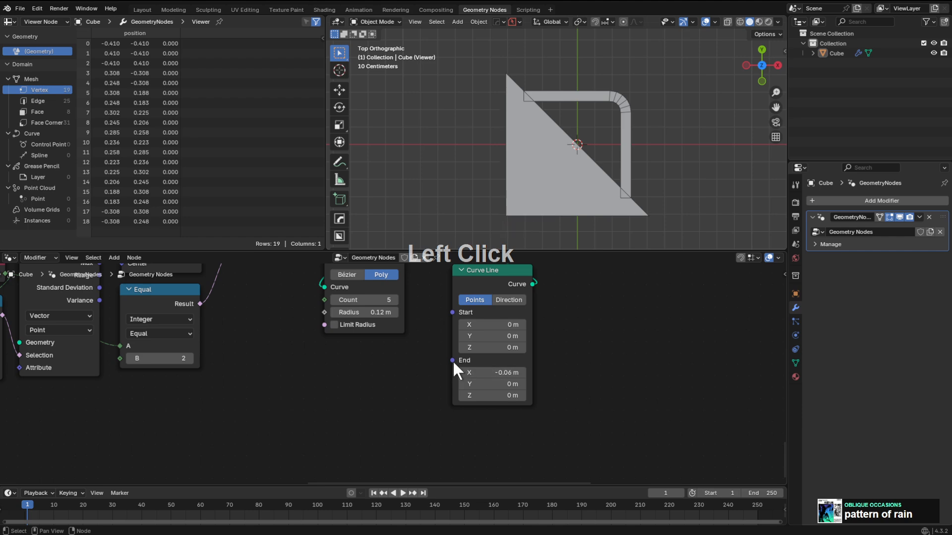
left_click_drag(452, 359, 409, 397)
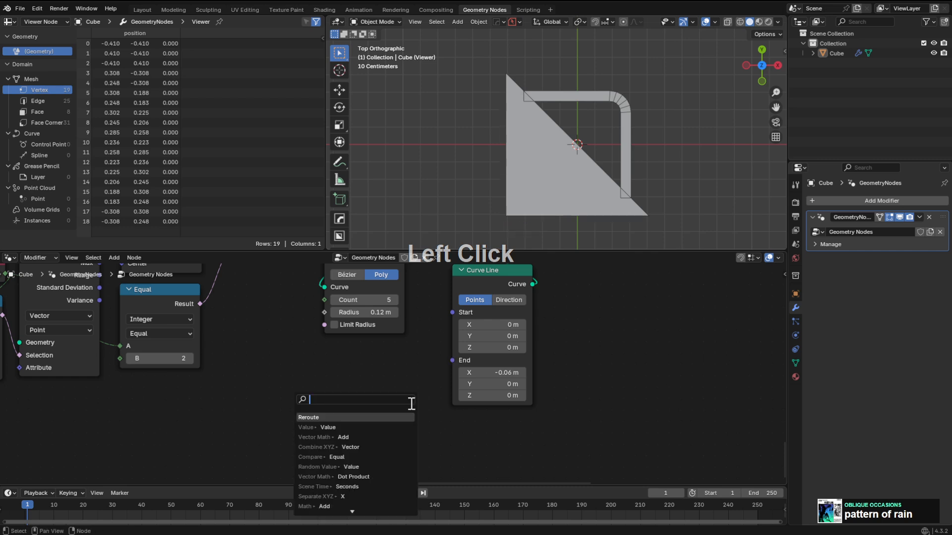
type("mix")
key("Return")
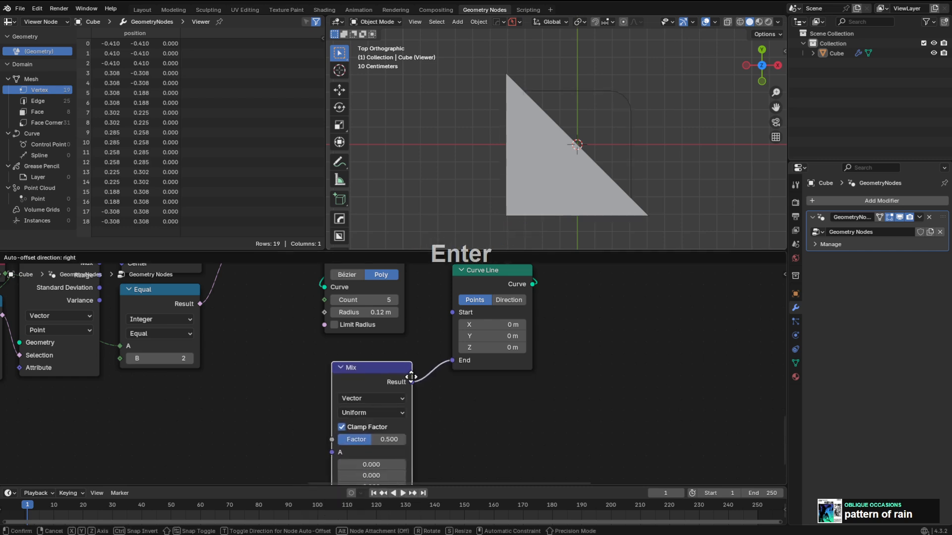
left_click(410, 377)
middle_click_drag(417, 420, 438, 357)
left_click_drag(463, 298, 459, 300)
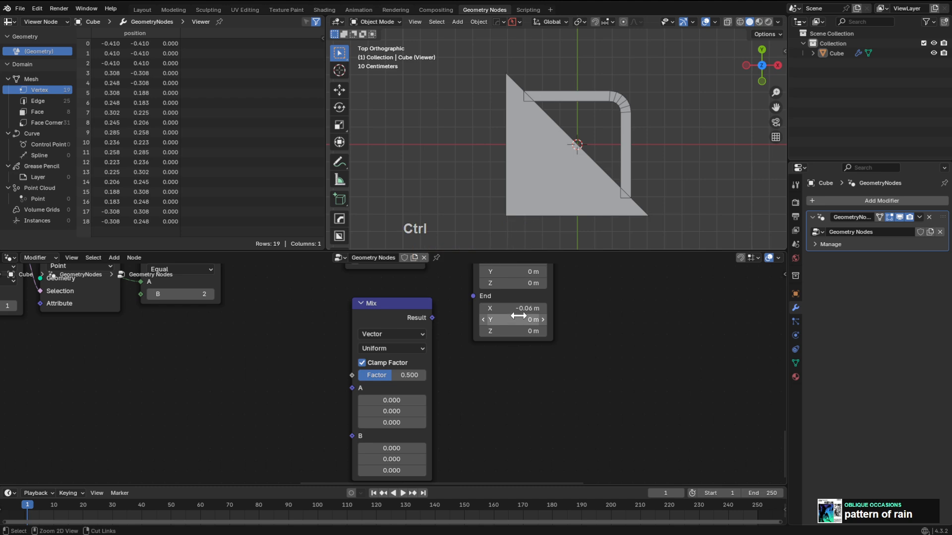
Set the first component of the Mix node's B vector to -0.06.
key("ctrl+c")
middle_click_drag(422, 419, 448, 368)
key("ctrl+v")
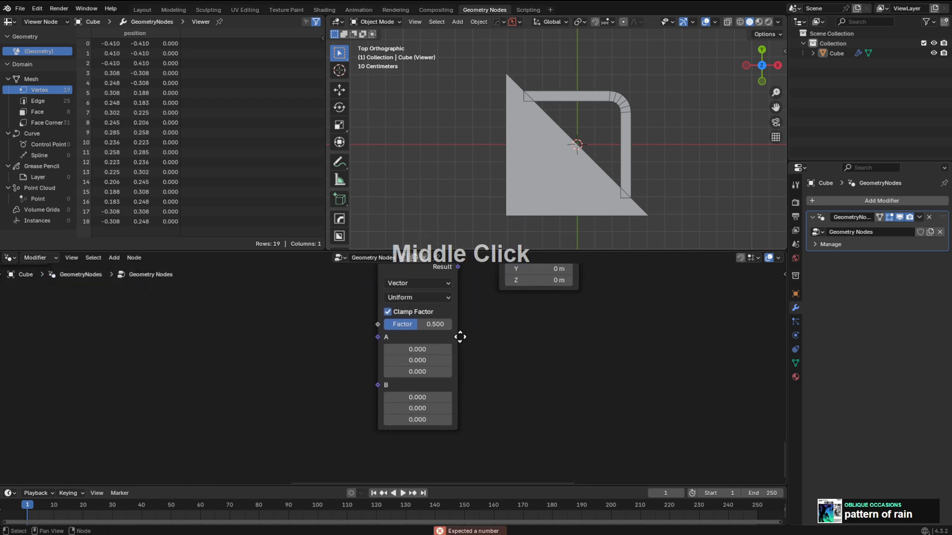
middle_click_drag(460, 337, 452, 361)
left_click(415, 420)
type("-")
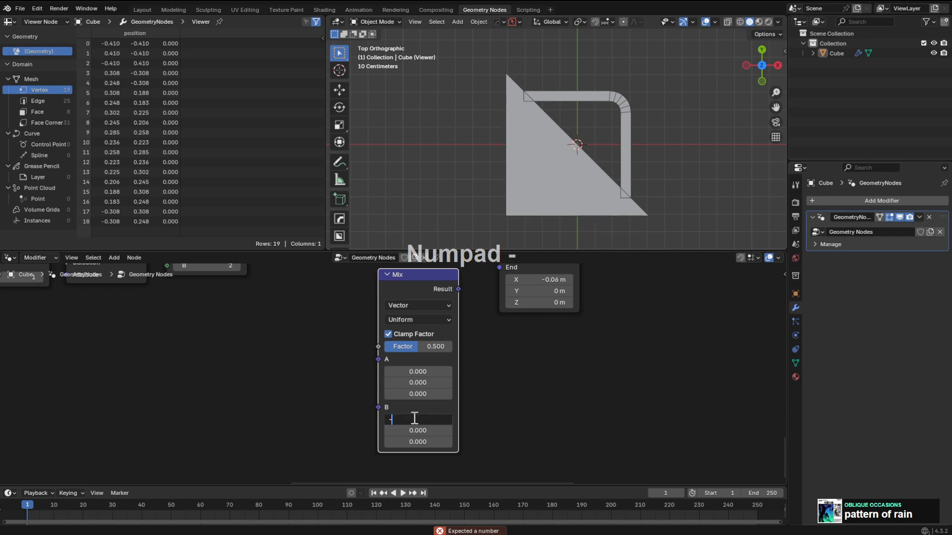
type("0.06")
key("KP_Enter")
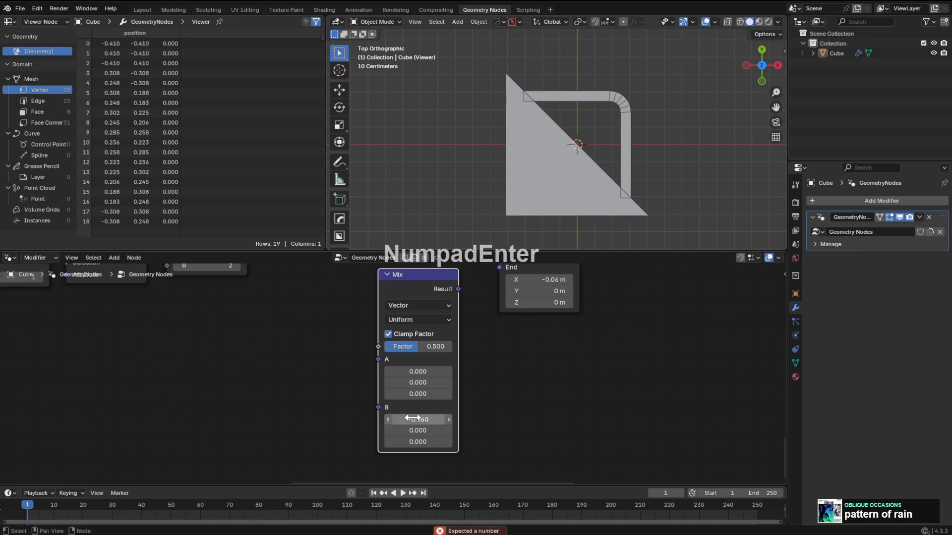
Set the Mix node's Factor to 1 and connect its Result to the Curve Line's End input.
scroll(494, 310, "up", 2)
left_click(494, 309)
left_click_drag(418, 389, 482, 332)
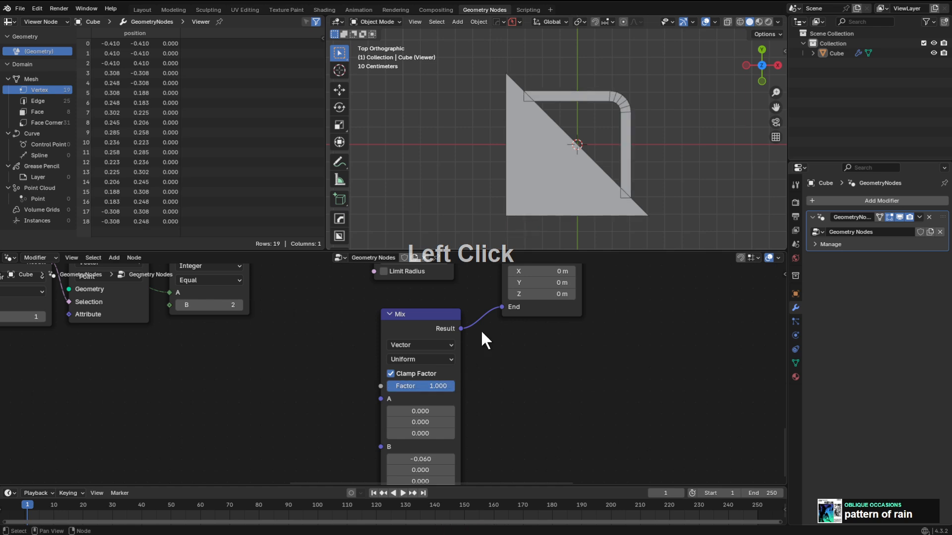
Set the first component of the Mix node's B vector to -0.07 and try out its Factor slider.
middle_click_drag(577, 165, 616, 149, "shift")
scroll(599, 158, "down", 2)
middle_click_drag(485, 384, 502, 333, "shift")
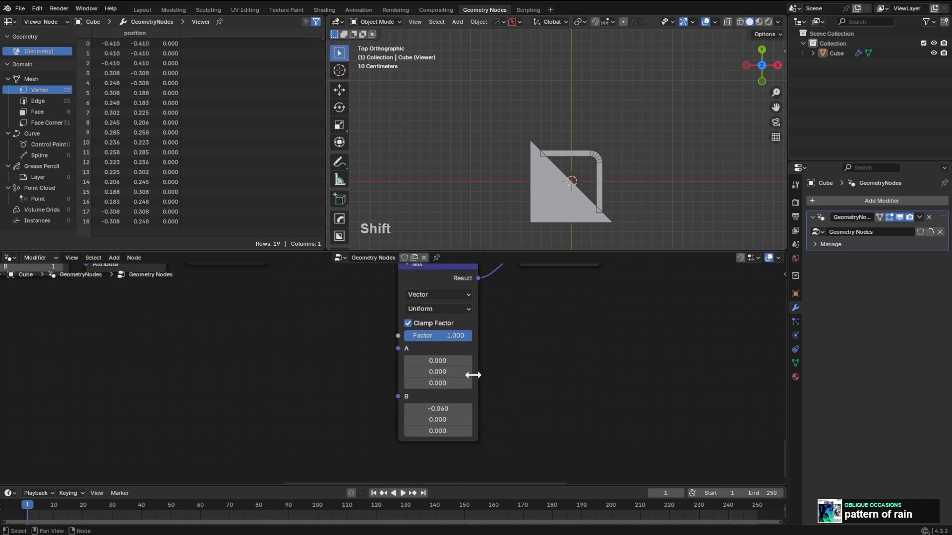
left_click_drag(436, 408, 431, 408, "shift")
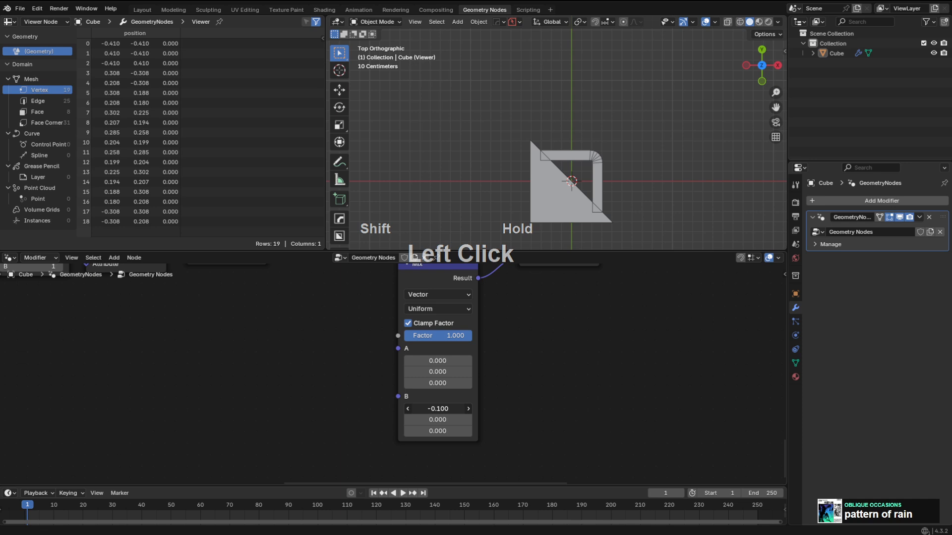
scroll(587, 195, "up", 3)
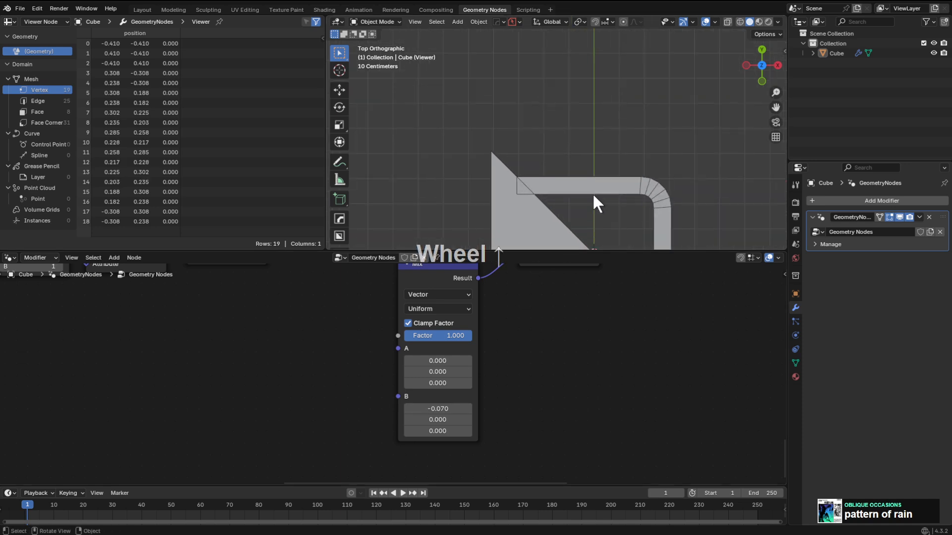
middle_click_drag(593, 192, 584, 143, "shift")
scroll(605, 141, "down", 2)
scroll(521, 332, "down", 1)
middle_click_drag(533, 293, 528, 352)
mouse_move(447, 396)
left_mouse_down()
mouse_move(399, 397)
mouse_move(453, 397)
left_mouse_up()
middle_click_drag(551, 317, 509, 420)
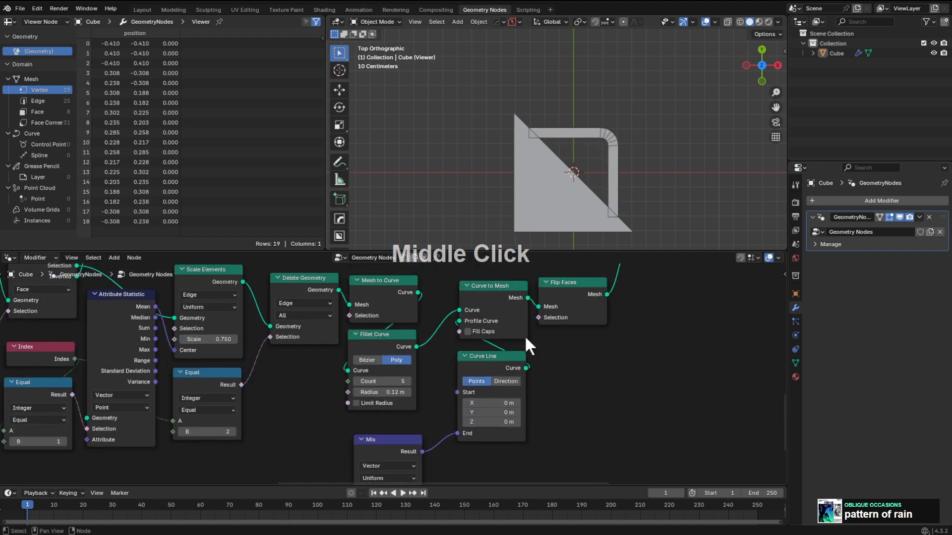
Shift the Flip Faces, Curve to Mesh, Curve Line and Mix nodes away from Fillet Curve to make room for another node.
middle_click_drag(524, 335, 509, 372)
left_click_drag(559, 334, 604, 333)
left_click_drag(472, 342, 507, 342)
middle_click_drag(486, 392, 499, 297)
left_click_drag(497, 301, 529, 301)
left_click_drag(371, 396, 503, 414)
middle_click_drag(534, 355, 539, 420)
scroll(543, 298, "up", 1)
middle_click_drag(513, 268, 514, 318)
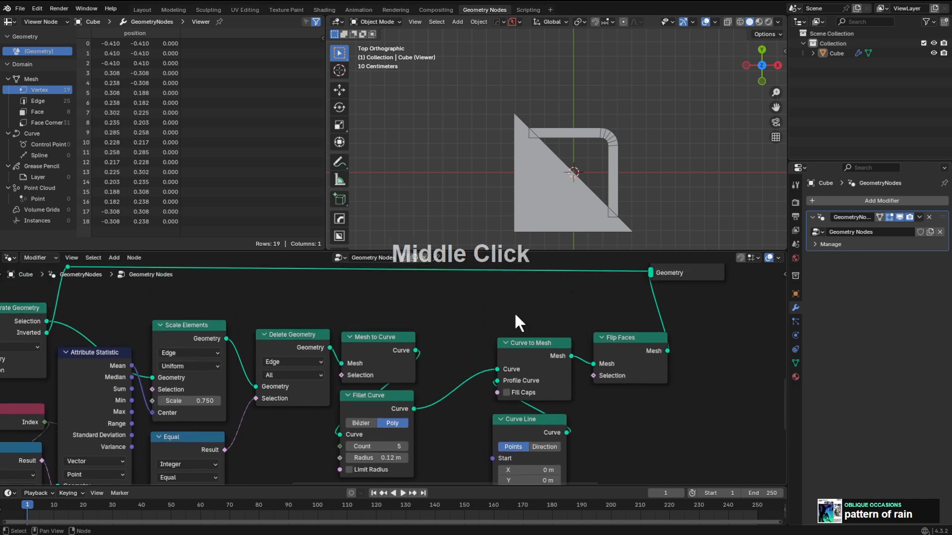
Insert a Trim Curve node between Fillet Curve and Curve to Mesh.
key("shift+a")
left_click(505, 302)
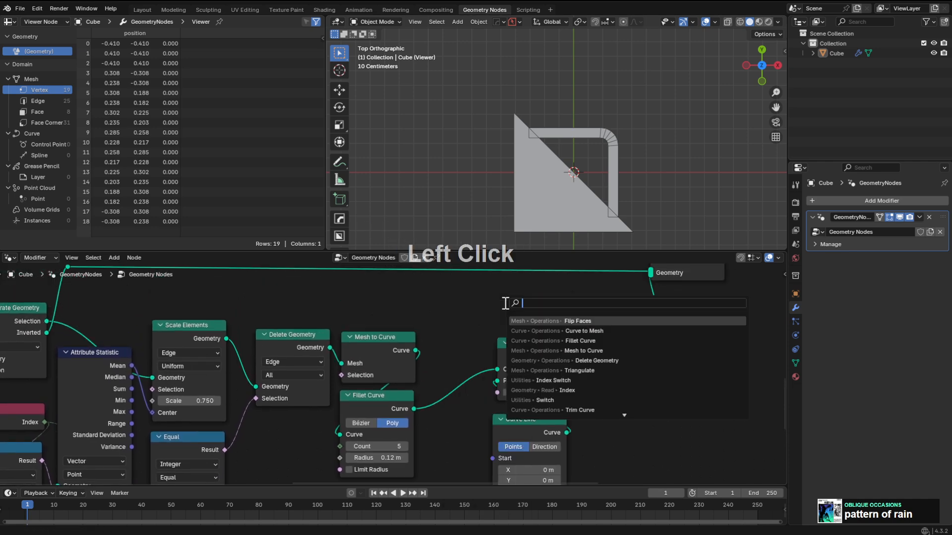
type("trim")
key("Return")
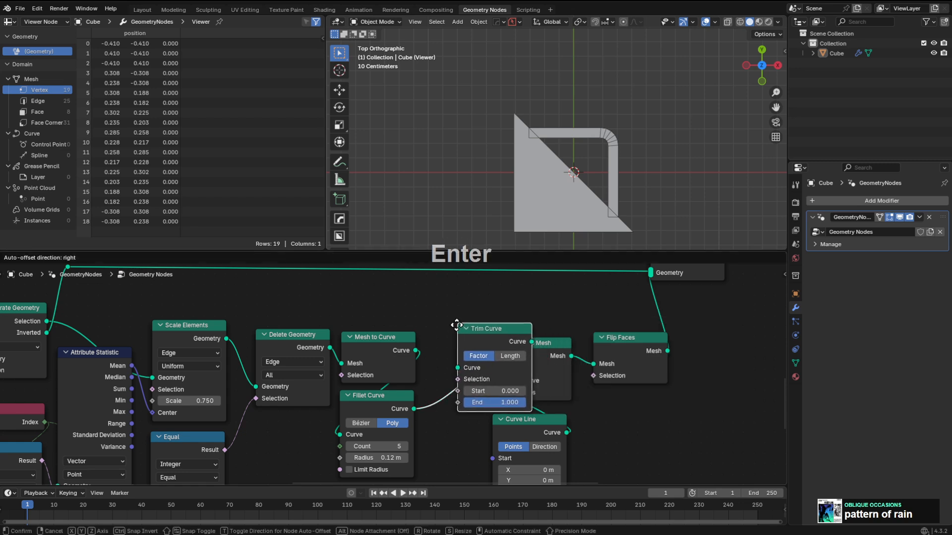
left_click(442, 346)
middle_click_drag(442, 346, 406, 300)
Align the Curve Line and Mix nodes beneath the Curve to Mesh node.
left_click_drag(492, 378, 541, 376)
middle_click_drag(528, 376, 521, 325)
left_click_drag(484, 434, 531, 430)
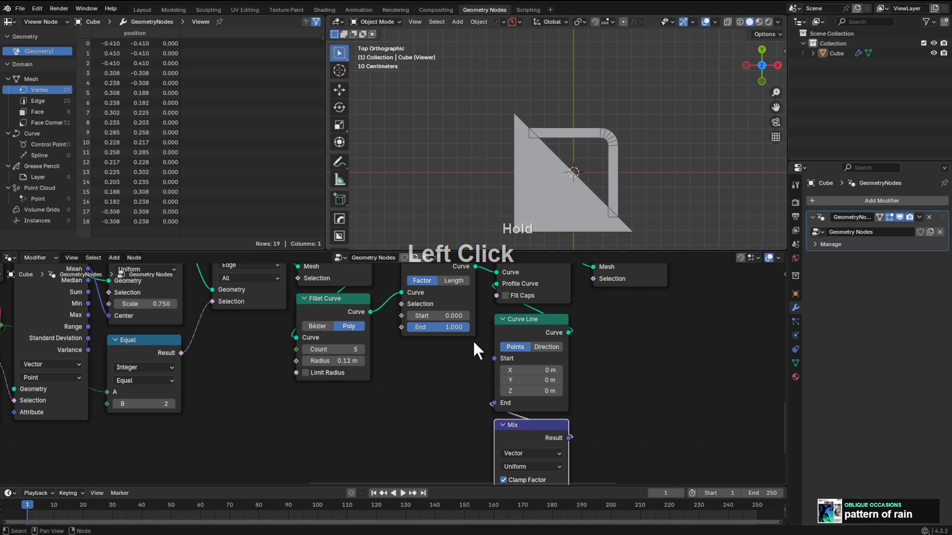
Test the Trim Curve's End factor at 0.7 and 0, and set it back to 1.
scroll(473, 340, "up", 2)
mouse_move(484, 365)
left_mouse_down()
mouse_move(423, 366)
mouse_move(500, 366)
mouse_move(447, 366)
mouse_move(479, 366)
left_mouse_up()
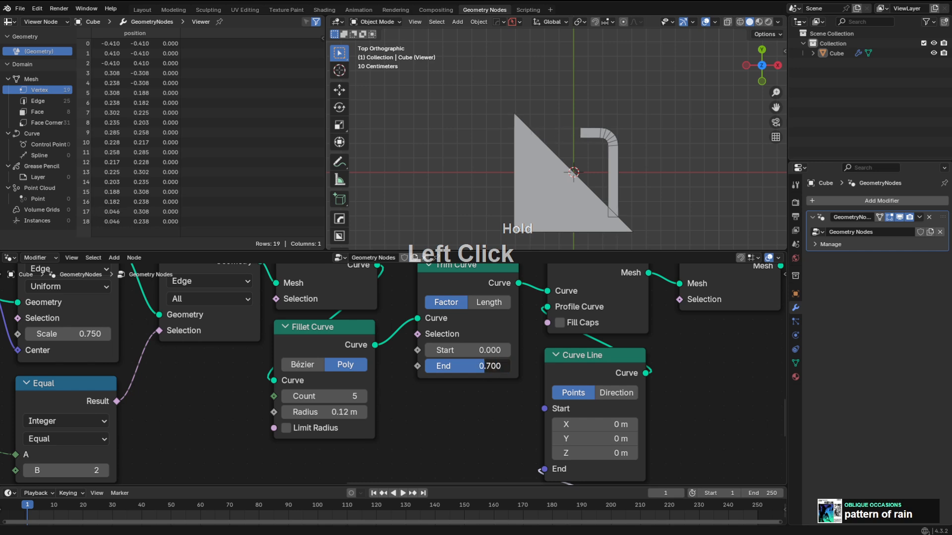
left_click_drag(485, 366, 425, 366)
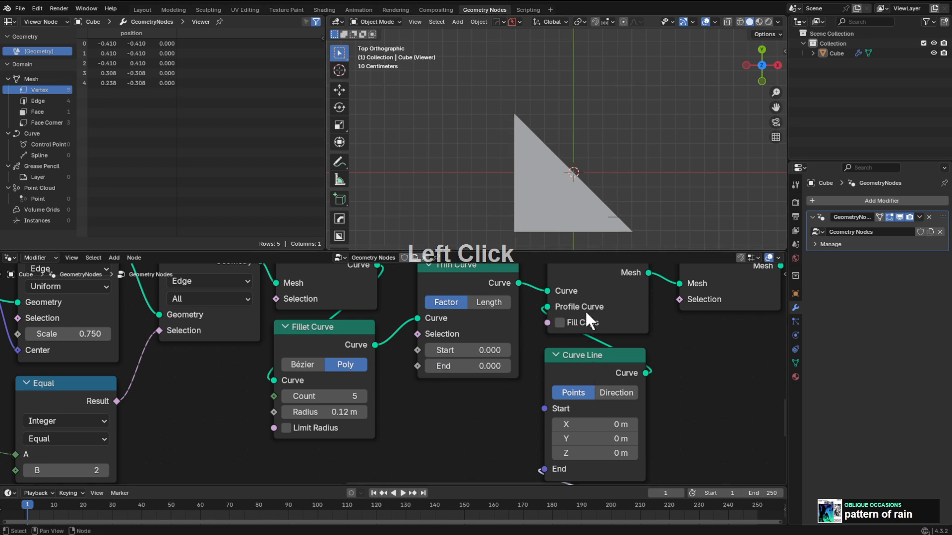
middle_click_drag(588, 366, 584, 318)
scroll(590, 347, "down", 2)
middle_click_drag(581, 404, 589, 447)
middle_click_drag(585, 324, 581, 384)
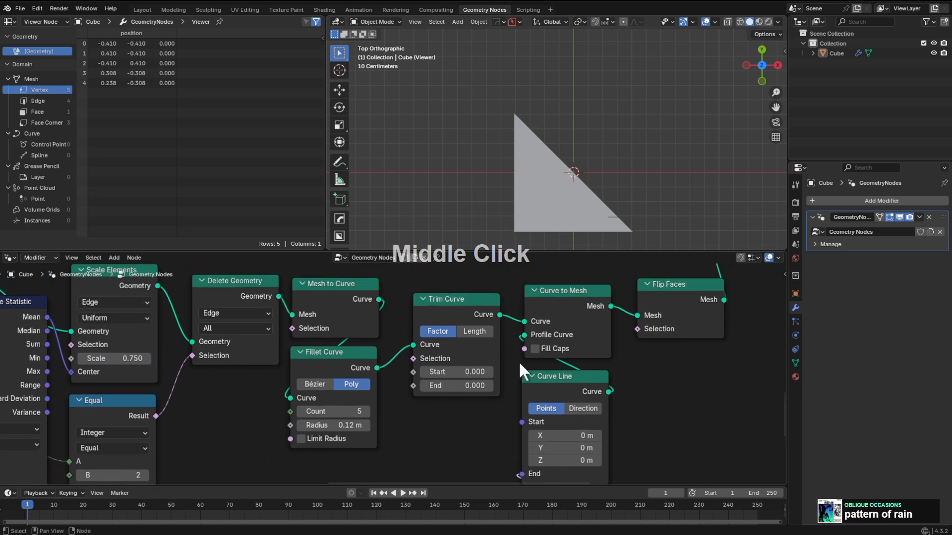
left_click_drag(444, 371, 504, 386)
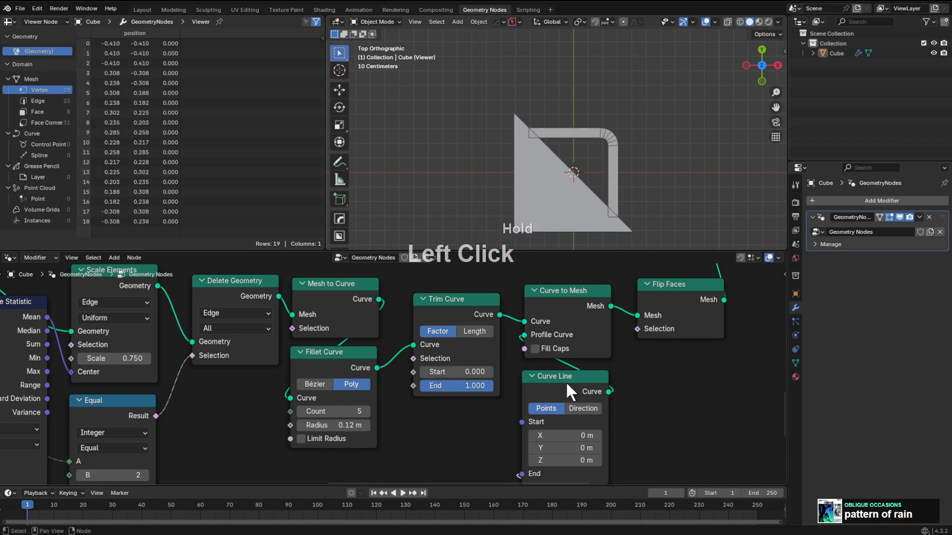
Move the Viewer node farther away from the Join Geometry node.
middle_click_drag(566, 392, 614, 382)
scroll(602, 325, "up", 2)
middle_click_drag(602, 326, 548, 351)
left_click(560, 341, "ctrl+shift")
left_click_drag(548, 351, 682, 382)
middle_click_drag(682, 382, 600, 418)
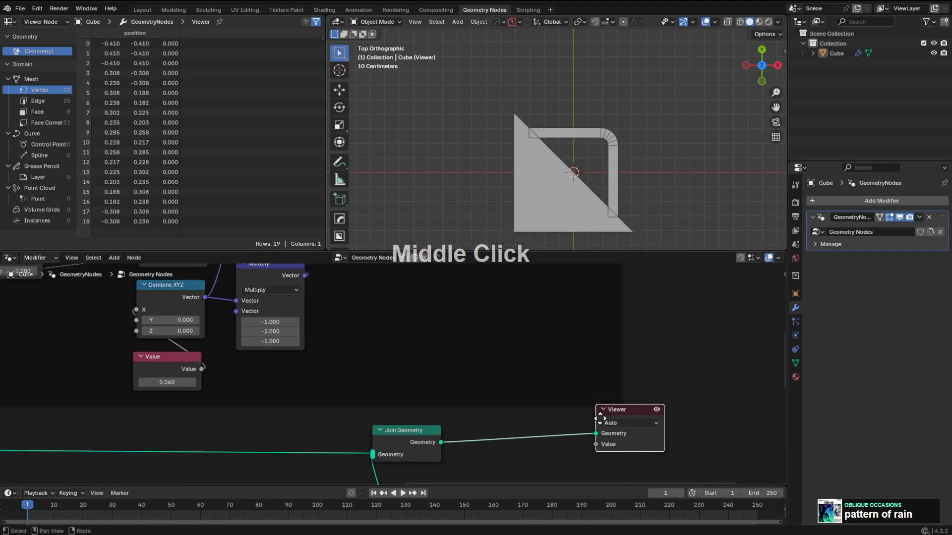
scroll(556, 376, "down", 3)
middle_click_drag(557, 376, 529, 347)
scroll(528, 346, "up", 3)
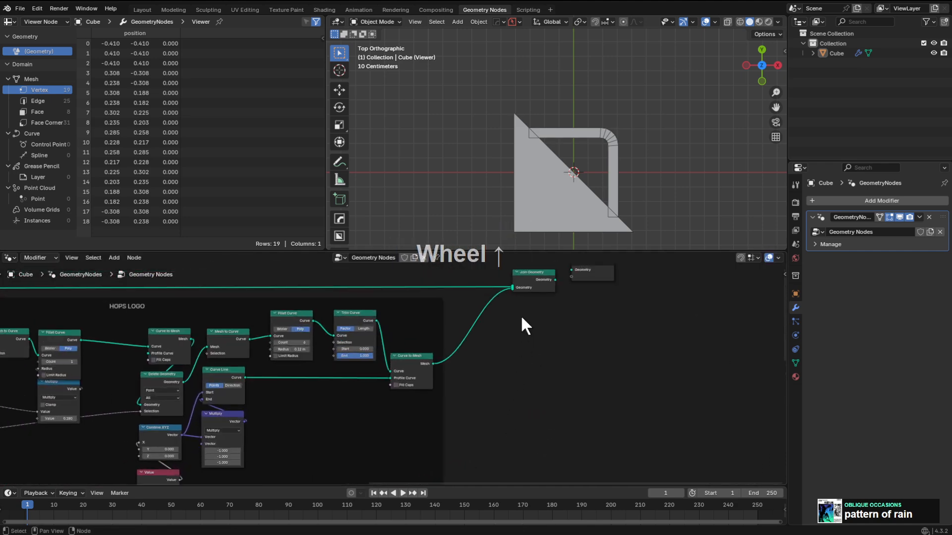
scroll(526, 326, "up", 2)
key("shift+a")
left_click(517, 295)
type("index")
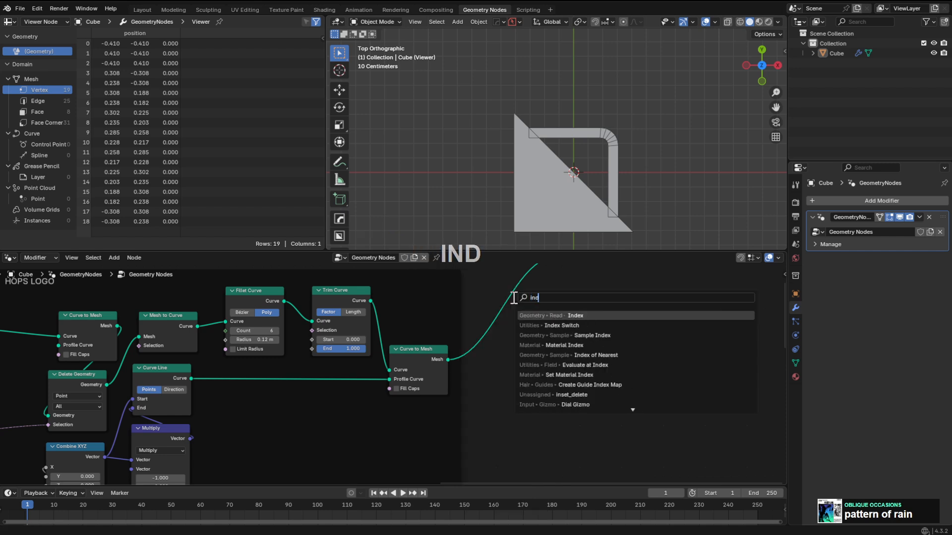
key("Return")
left_click(513, 296)
Insert an Index Switch node on the link between the HOPS LOGO Curve to Mesh node and the final Join Geometry node.
key("shift+a")
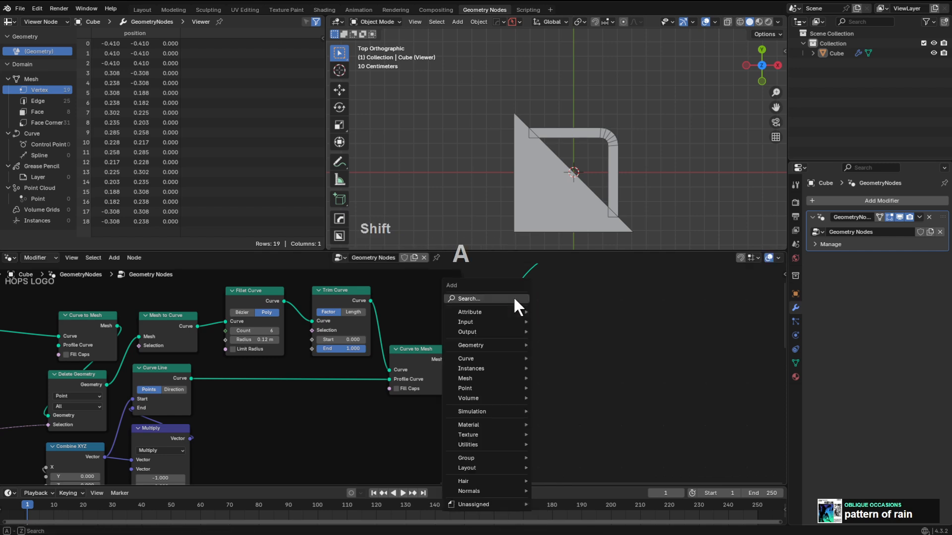
left_click(517, 300)
type("inde")
key("Down")
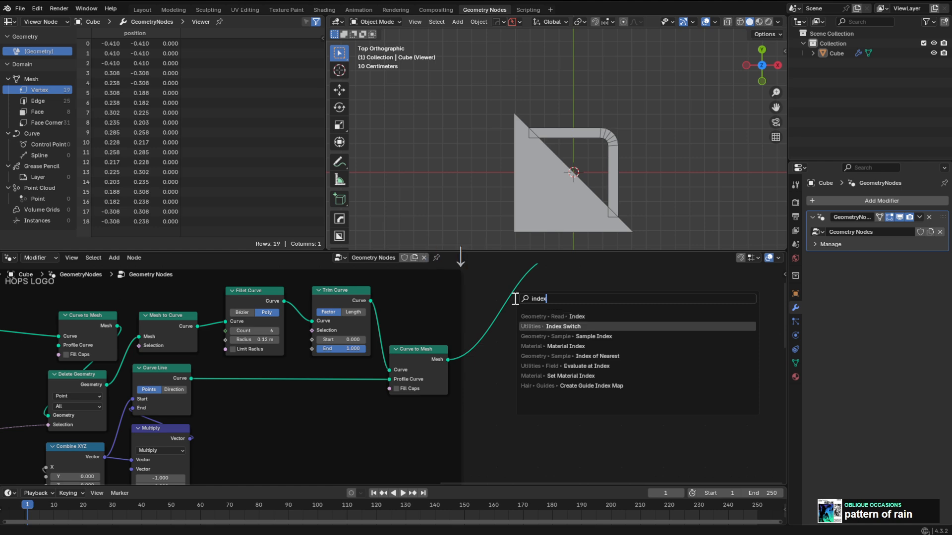
key("Return")
left_click(493, 287)
middle_click_drag(515, 323, 534, 346)
left_click_drag(534, 349, 555, 345)
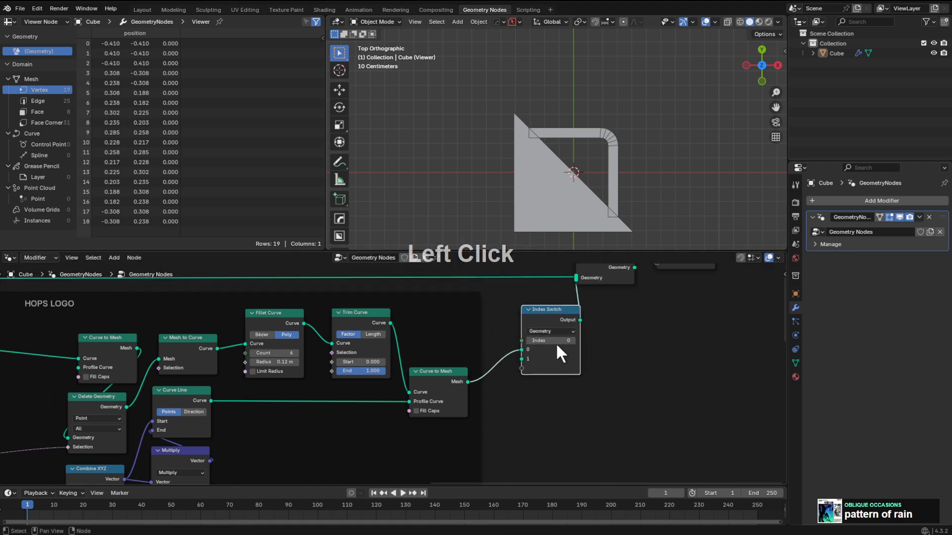
Connect the lower Join Geometry node's output, which carries the second logo, to input 1 of the Index Switch.
scroll(525, 347, "down", 3)
middle_click_drag(587, 348, 506, 317)
scroll(507, 317, "down", 4)
middle_click_drag(419, 394, 414, 421)
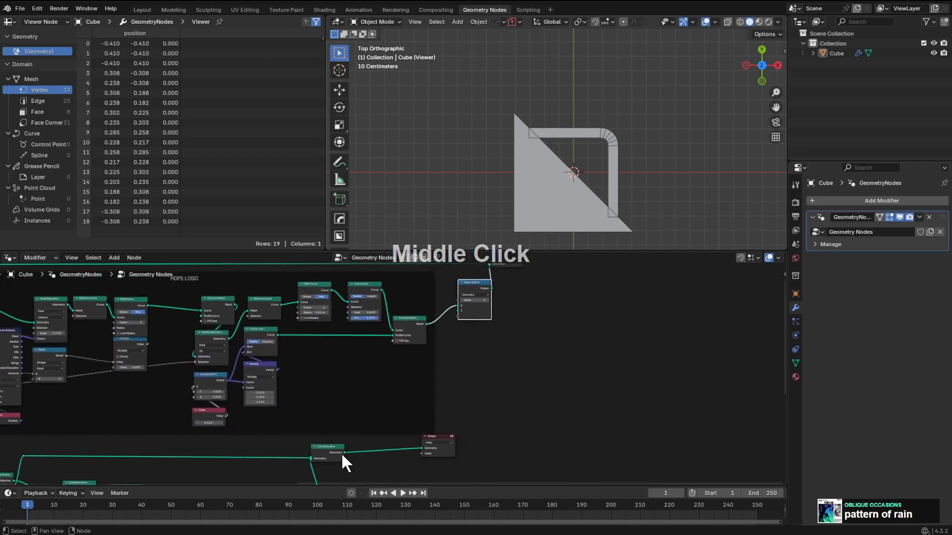
left_click_drag(344, 453, 454, 311)
scroll(471, 359, "up", 2)
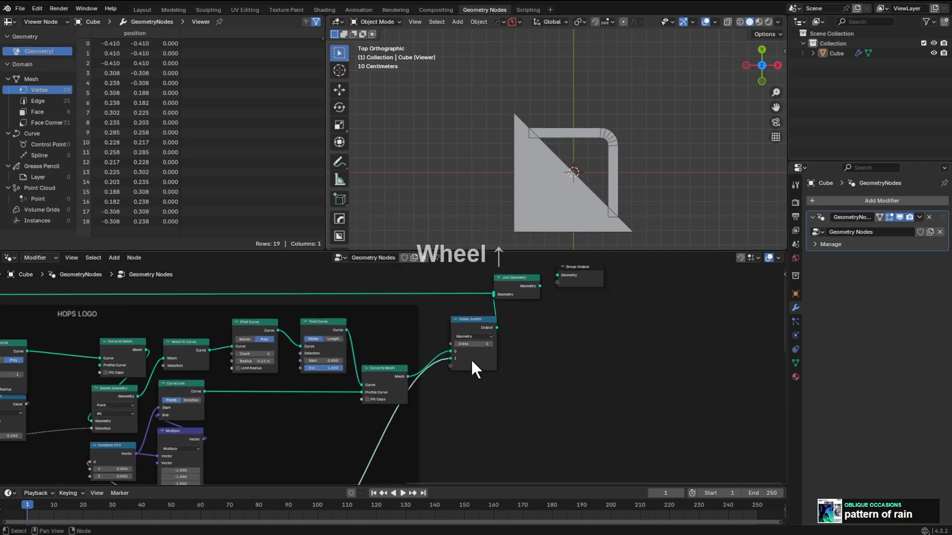
scroll(471, 359, "up", 2)
Space the final Join Geometry and Group Output nodes away from the Index Switch and link the joined geometry to the Group Output.
middle_click_drag(511, 302, 369, 389)
left_click_drag(555, 295, 429, 346)
key("g")
left_click(611, 324)
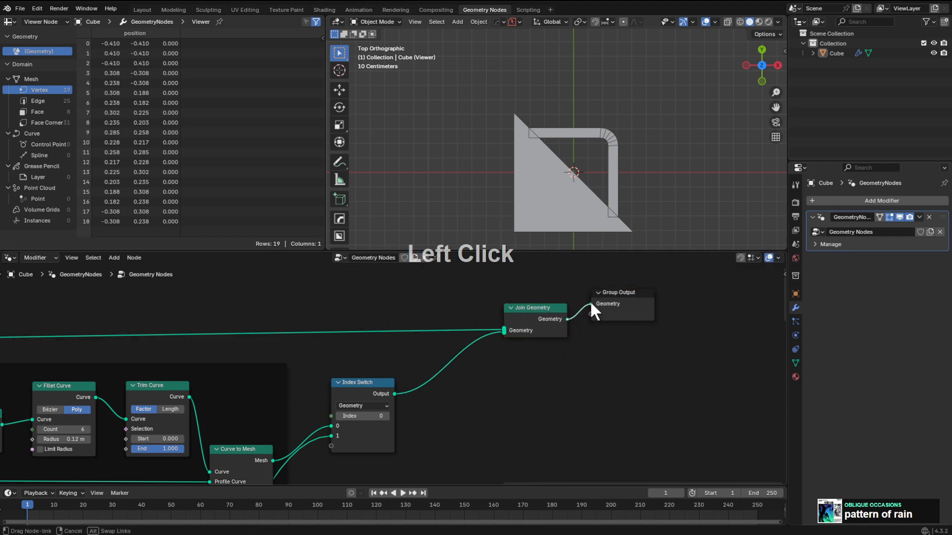
left_click_drag(591, 303, 592, 302)
left_click_drag(620, 308, 619, 319)
middle_click_drag(365, 384, 424, 367)
left_click_drag(414, 366, 424, 371)
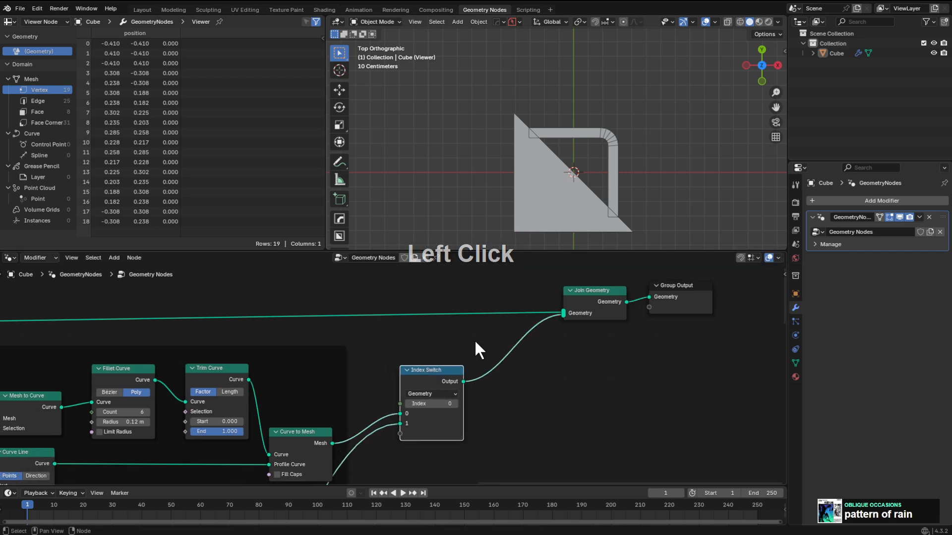
Add a Group Input node beside the Index Switch and expose the switch's Index as a group input.
key("shift+a")
left_click(418, 298)
mouse_move(498, 317)
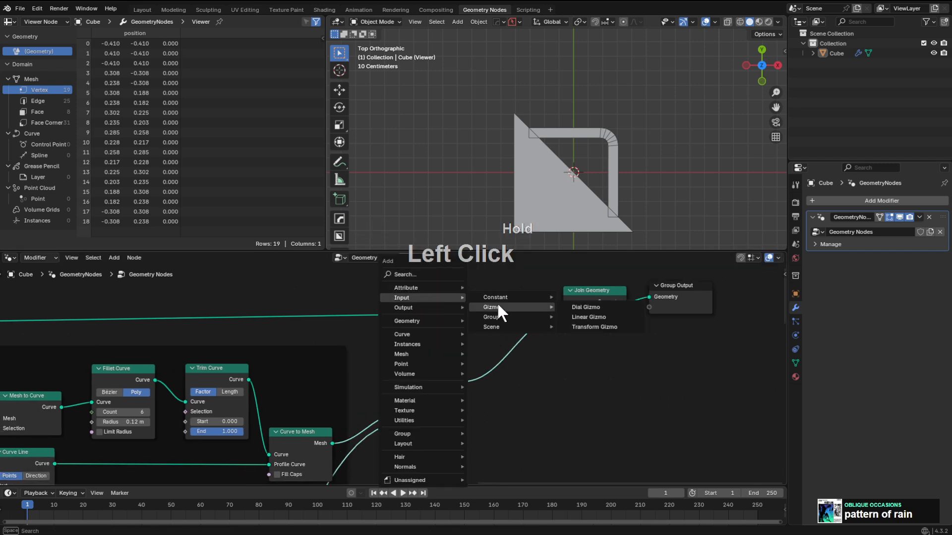
left_click(588, 317)
left_click(385, 359)
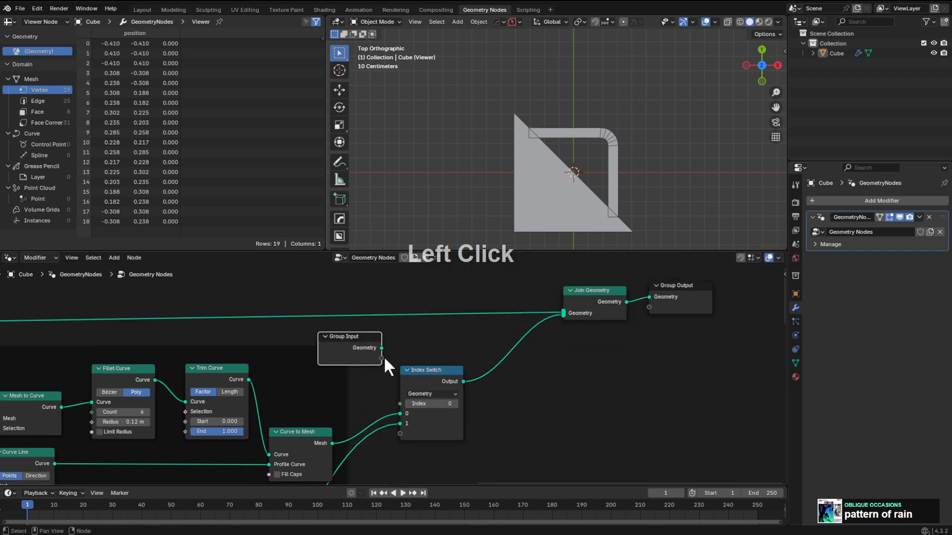
left_click_drag(400, 402, 399, 403)
left_click_drag(352, 352, 339, 351)
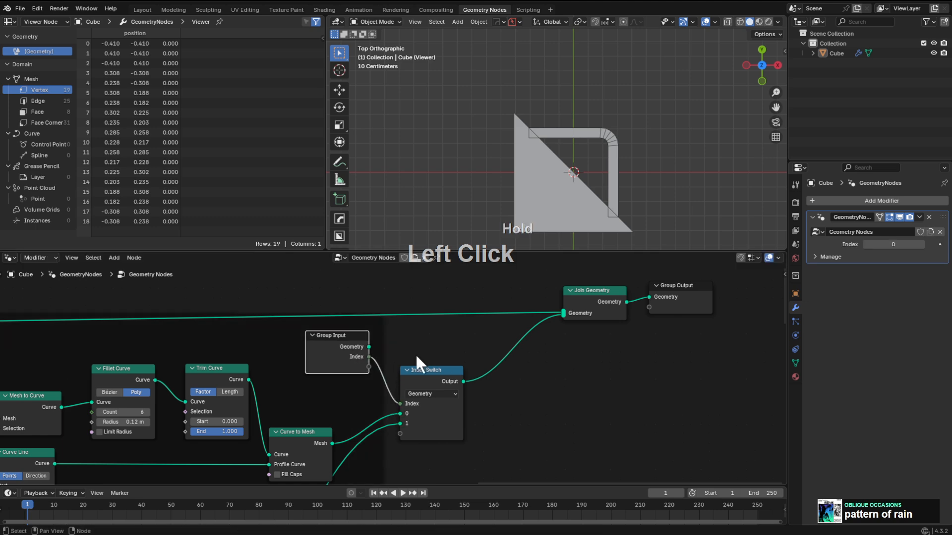
Preview the final Join Geometry in the Viewer and toggle the modifier's Index between 0 and 1, leaving it at 1.
middle_click_drag(599, 305, 569, 331)
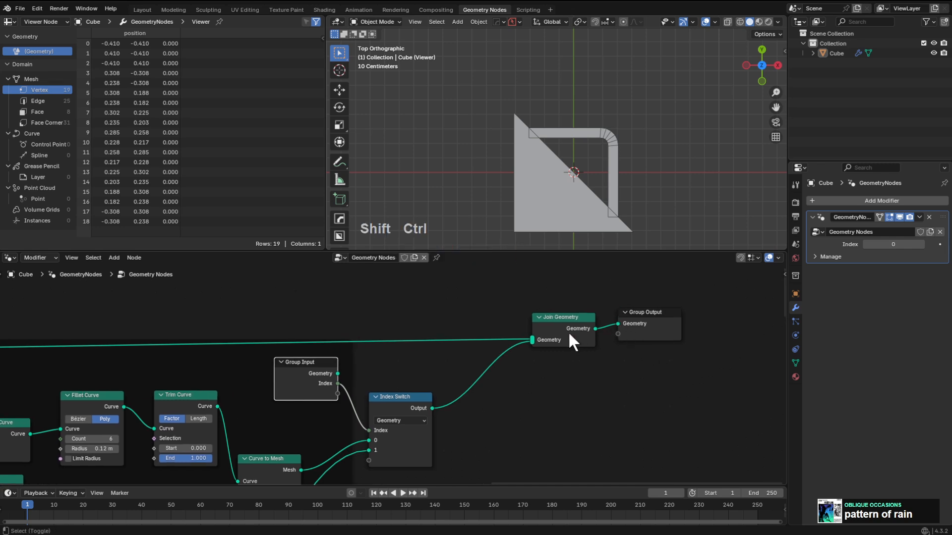
left_click(568, 331, "ctrl+shift")
left_click(921, 245)
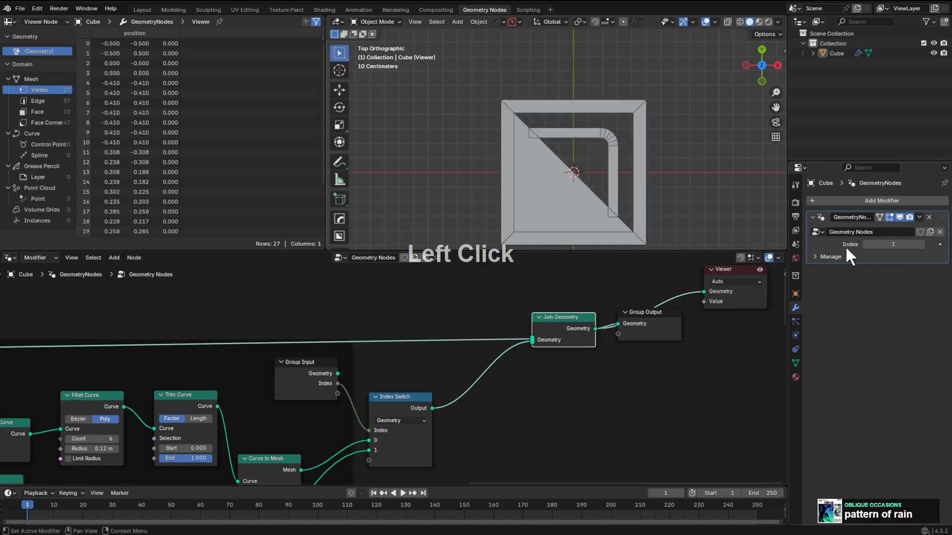
left_click(866, 245)
left_click_drag(866, 245, 903, 245)
left_click(921, 245)
left_click(866, 244)
left_click(921, 244)
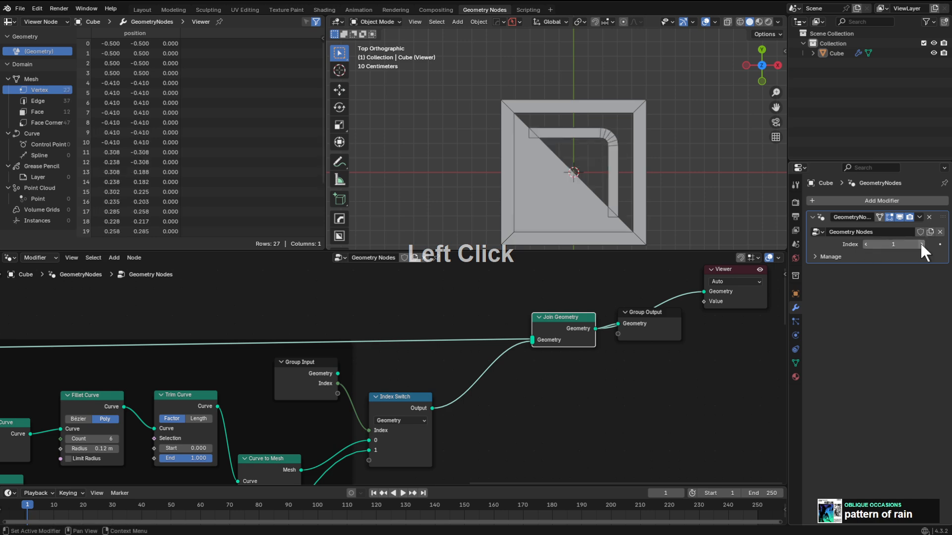
left_click(865, 244)
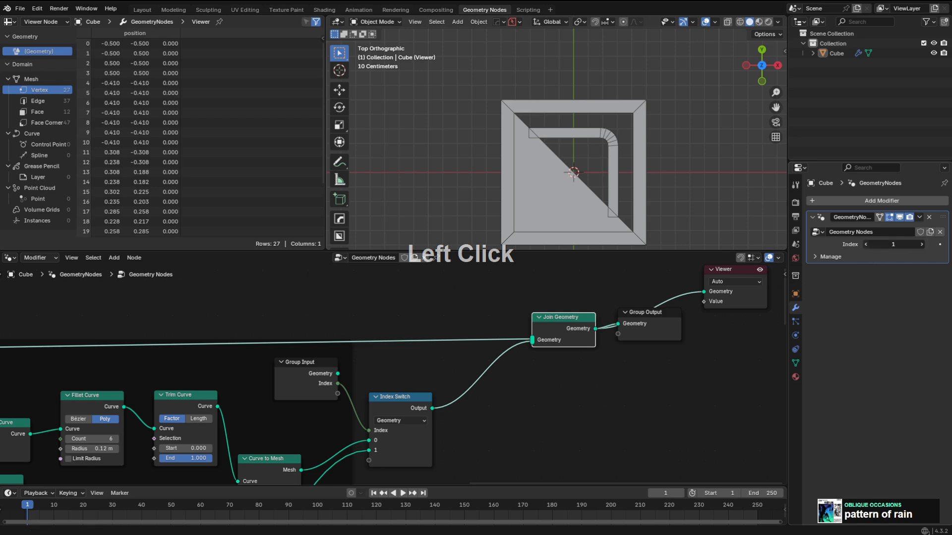
left_click(922, 242)
Examine the second logo's Mix node and the HOPS LOGO frame's Value node, which control the strip widths.
scroll(528, 385, "down", 3)
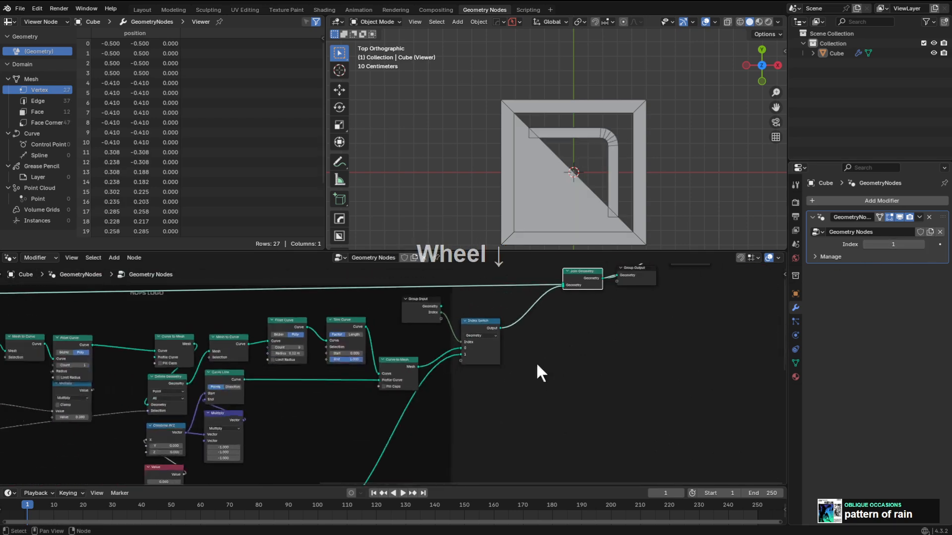
scroll(511, 365, "down", 1)
middle_click_drag(431, 459, 501, 356)
scroll(439, 382, "up", 4)
middle_click_drag(438, 382, 508, 288)
scroll(473, 398, "up", 3)
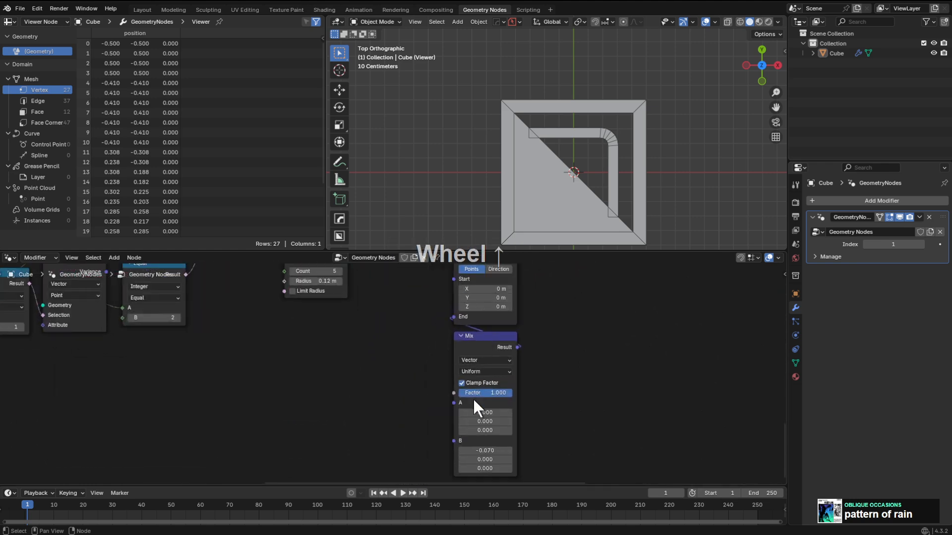
scroll(491, 353, "down", 3)
middle_click_drag(376, 323, 499, 375)
scroll(497, 366, "down", 1)
middle_click_drag(481, 297, 489, 382)
scroll(506, 342, "down", 2)
middle_click_drag(523, 321, 520, 458)
scroll(474, 424, "up", 8)
middle_click_drag(519, 420, 446, 343)
scroll(526, 365, "down", 1)
middle_click_drag(548, 377, 552, 419)
scroll(564, 426, "up", 1)
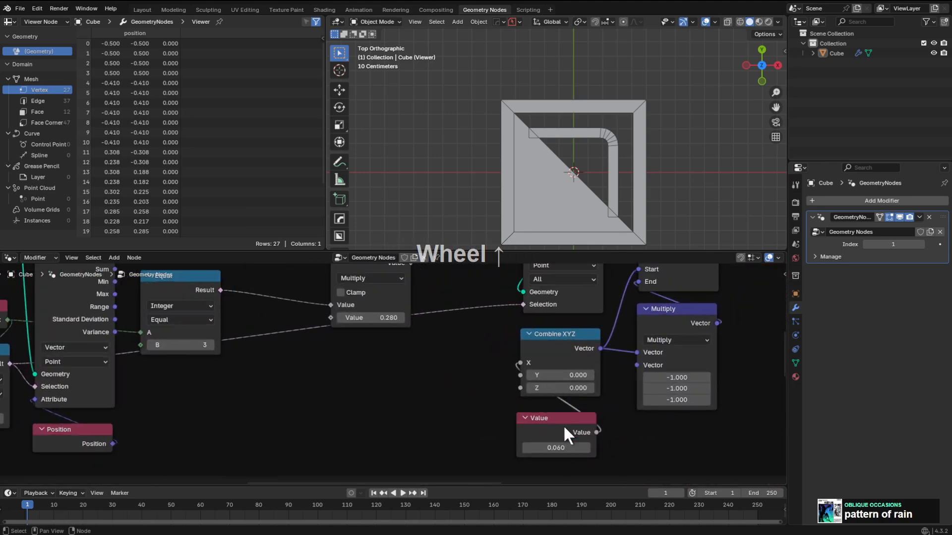
mouse_move(547, 448)
left_mouse_down("shift")
mouse_move(565, 448)
mouse_move(550, 448)
left_mouse_up("shift")
Review the node chains from the Attribute Statistic section to the Index Switch and back to the Combine XYZ node.
middle_click_drag(546, 357, 525, 461)
middle_click_drag(502, 392, 496, 423)
scroll(526, 406, "down", 2)
middle_click_drag(548, 396, 473, 380)
scroll(556, 367, "down", 2)
mouse_move(585, 365)
middle_mouse_down()
mouse_move(544, 352)
mouse_move(464, 375)
mouse_move(484, 378)
mouse_move(479, 365)
mouse_move(427, 368)
mouse_move(493, 384)
mouse_move(611, 366)
middle_mouse_up()
scroll(516, 367, "up", 1)
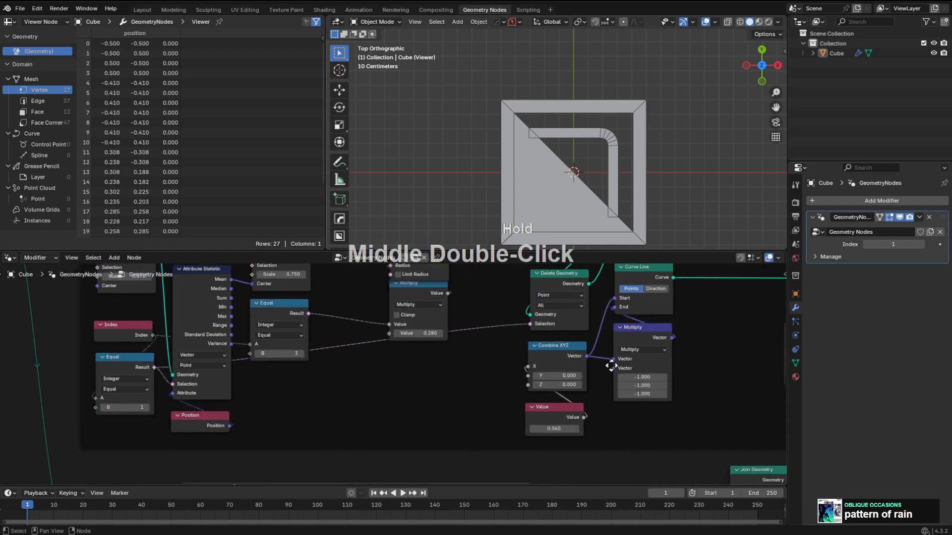
middle_click_drag(331, 380, 493, 439)
middle_click_drag(567, 374, 499, 385)
scroll(499, 384, "down", 3)
middle_click_drag(743, 358, 430, 354)
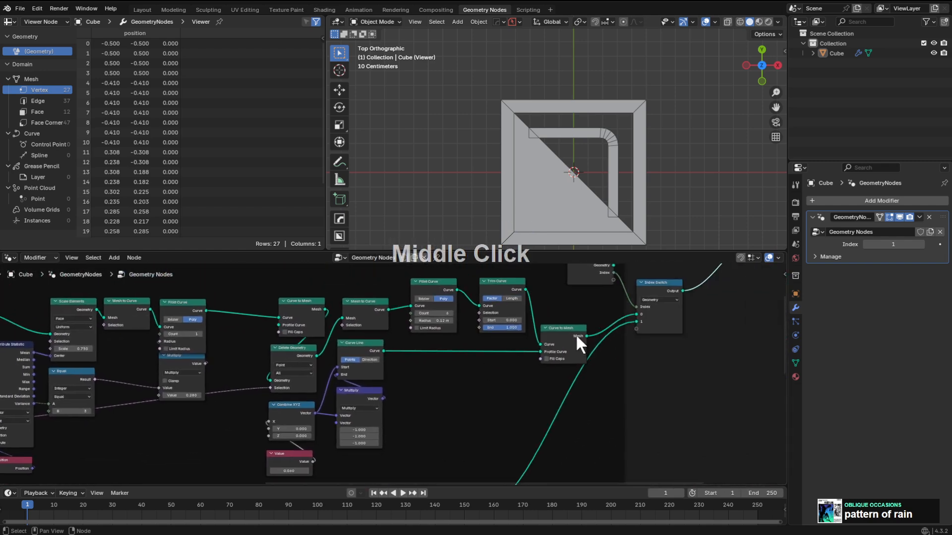
middle_click_drag(576, 334, 531, 394)
scroll(517, 415, "down", 1)
middle_click_drag(447, 470, 512, 397)
scroll(513, 396, "up", 2)
scroll(447, 369, "up", 1)
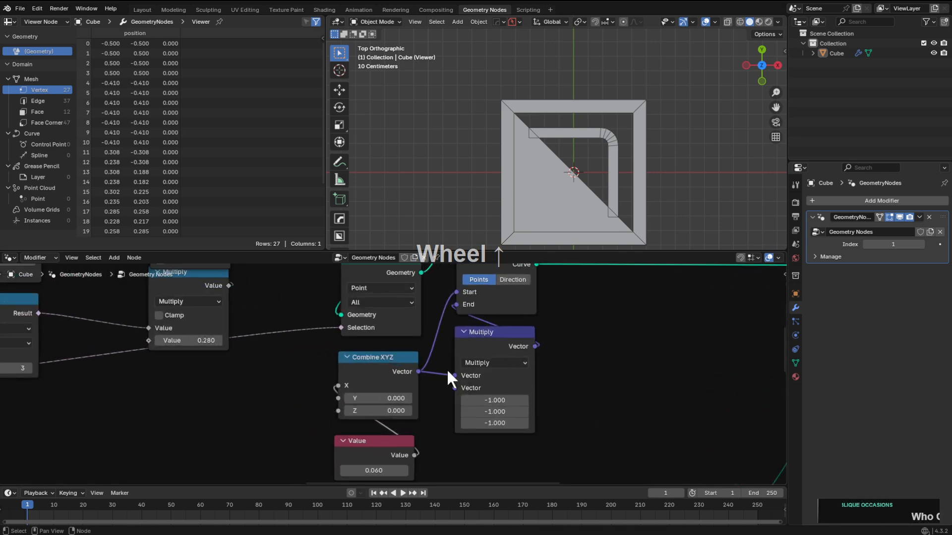
middle_click_drag(448, 369, 493, 450)
middle_click_drag(425, 359, 466, 404)
mouse_move(331, 430)
middle_mouse_down()
mouse_move(463, 386)
mouse_move(474, 406)
middle_mouse_up()
middle_click_drag(556, 406, 522, 399)
scroll(522, 400, "down", 3)
middle_click_drag(659, 372, 550, 366)
middle_click_drag(738, 410, 475, 471)
scroll(465, 396, "down", 2)
middle_click_drag(466, 397, 519, 365)
scroll(461, 376, "up", 2)
scroll(569, 362, "up", 2)
scroll(532, 362, "up", 2)
middle_click_drag(529, 402, 509, 321)
middle_click_drag(435, 392, 433, 386)
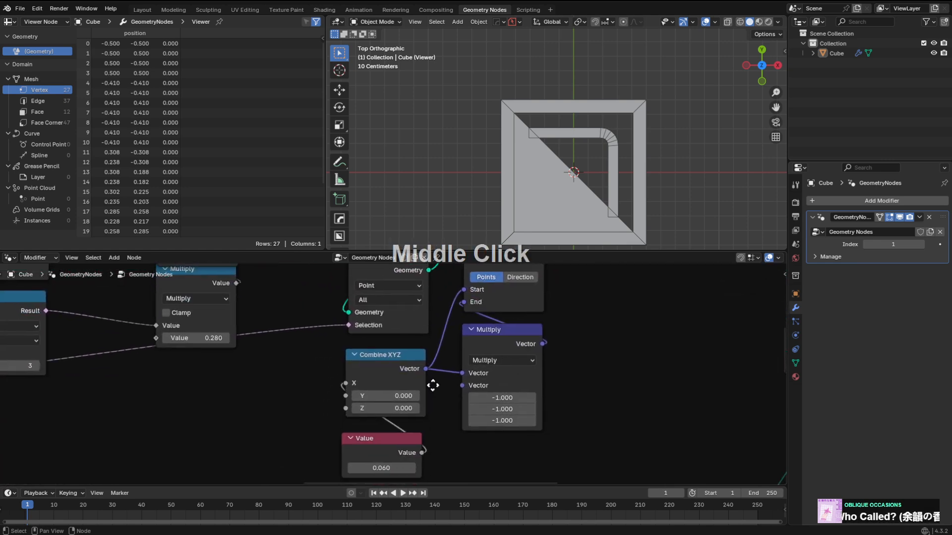
Switch the modifier's Index to 0, try out the Value node's setting, and delete the Value node feeding Combine XYZ.
scroll(433, 386, "up", 1)
middle_click_drag(418, 419, 436, 404)
left_click_drag(435, 405, 217, 372)
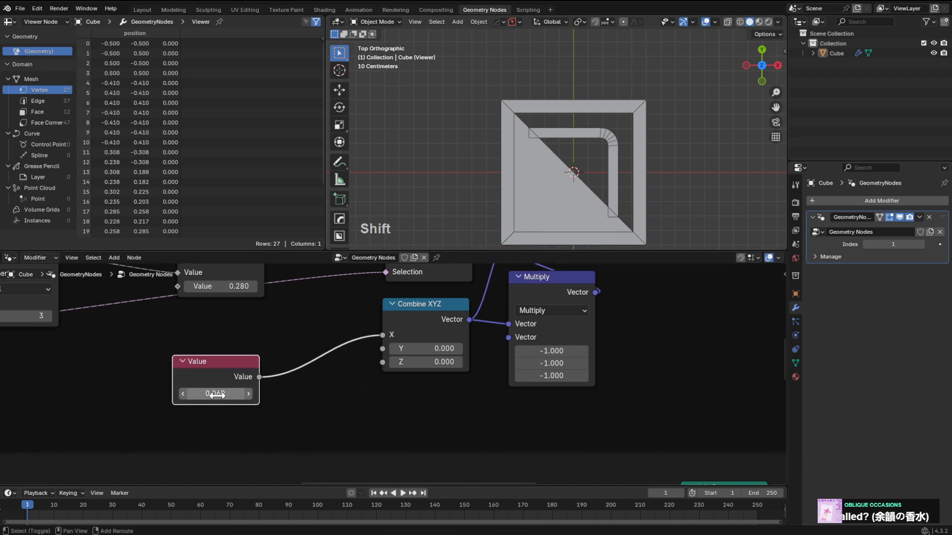
left_click(866, 244)
left_click_drag(218, 391, 153, 364, "shift")
right_click(214, 392)
left_click(219, 372)
key("x")
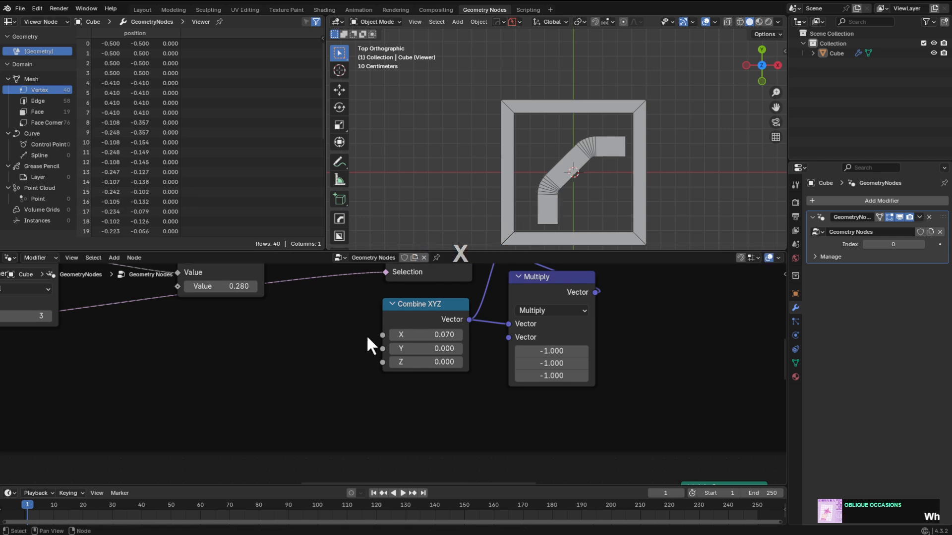
Feed the Combine XYZ node's X from a new Group Input node, exposing it in the modifier.
left_click_drag(382, 335, 309, 377)
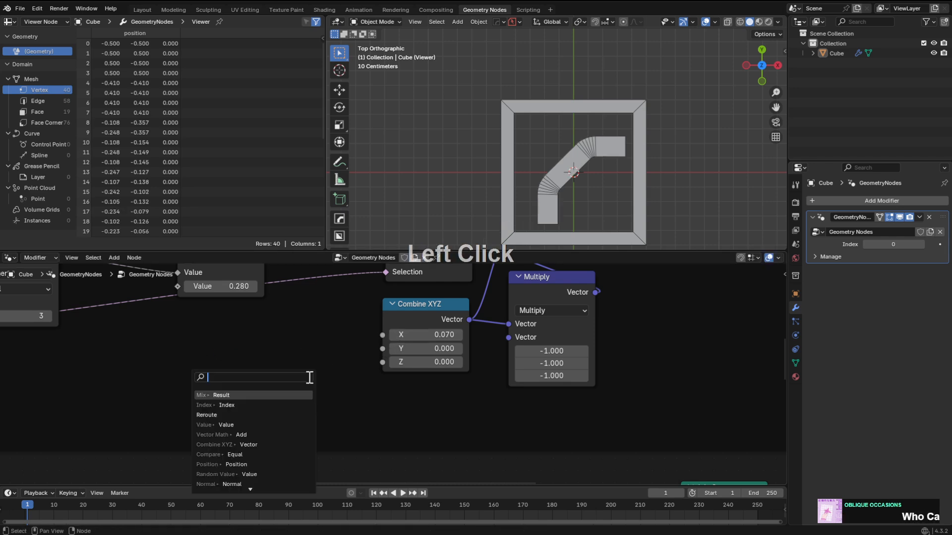
type("group")
key("Return")
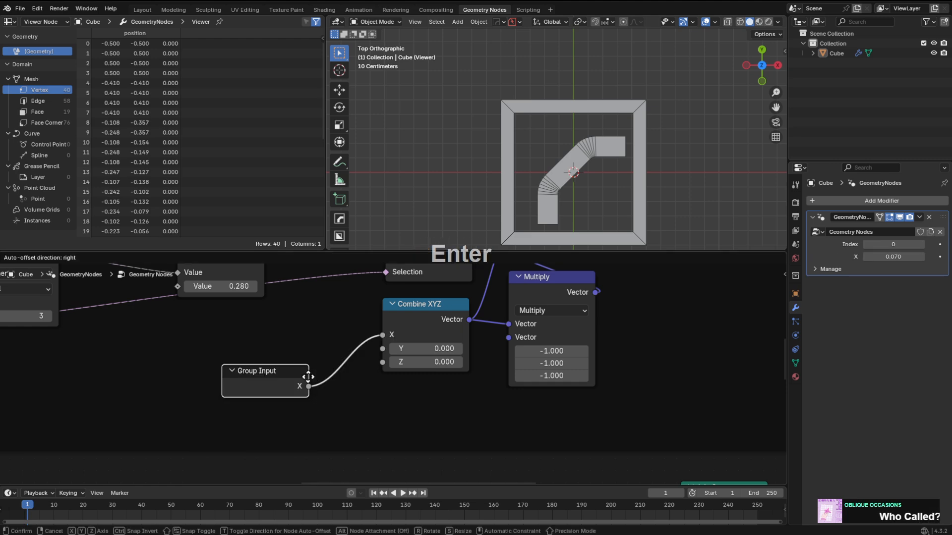
left_click(292, 379)
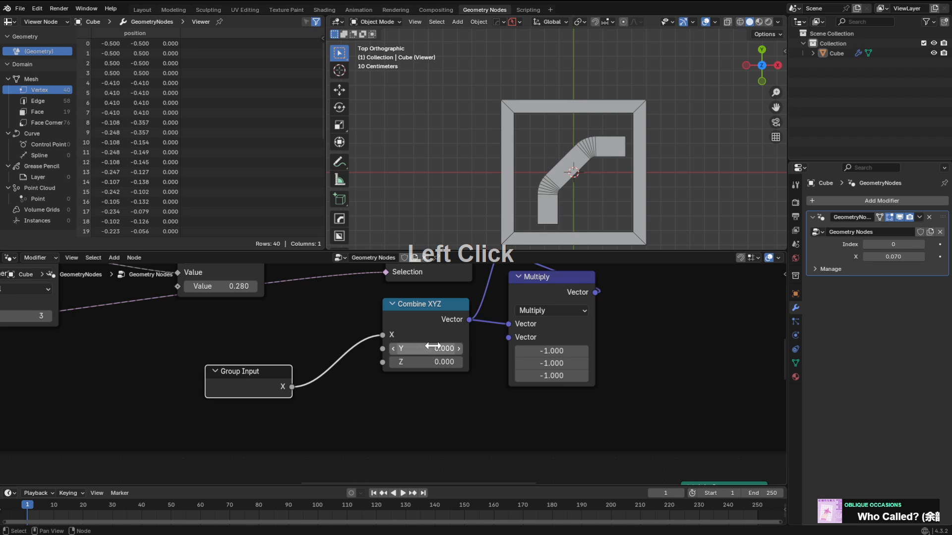
Rename the exposed X group socket to "width".
key("n")
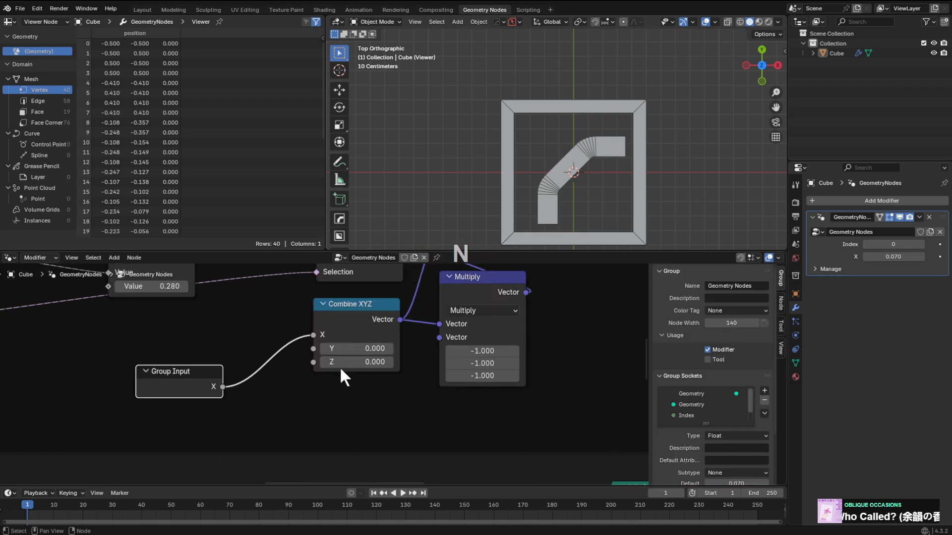
scroll(694, 406, "down", 1)
double_click(686, 415)
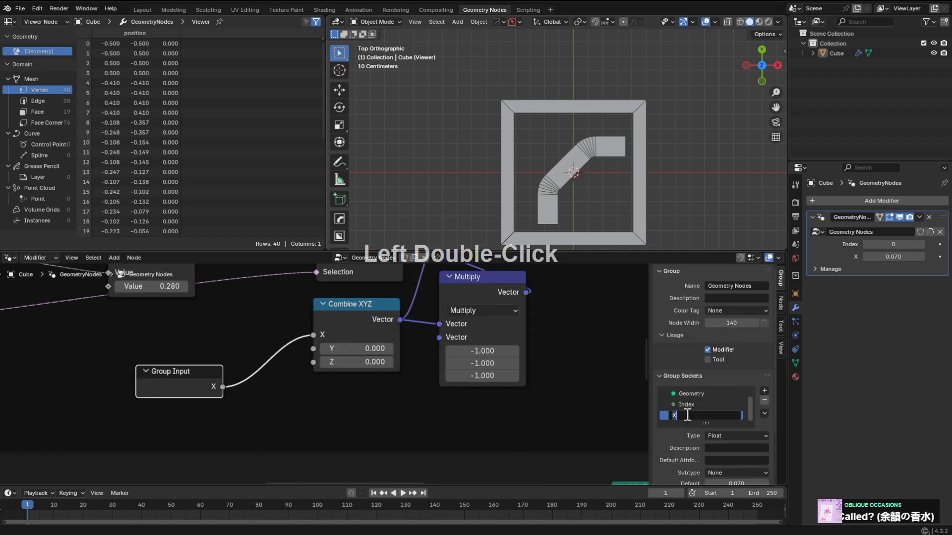
type("width")
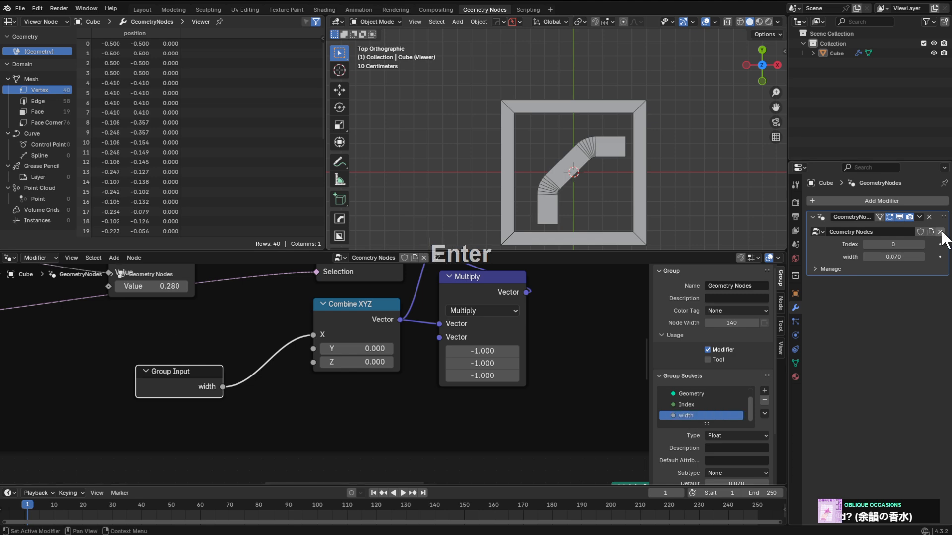
Try a lower width in the modifier without keeping it, and limit the width socket to a minimum of 0 and maximum of 1.
left_click_drag(893, 256, 859, 257, "shift")
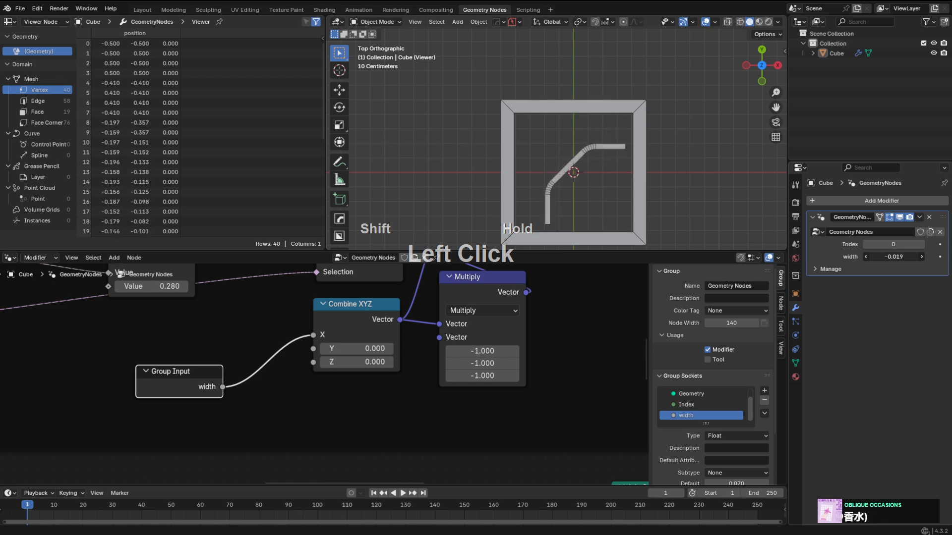
right_click(858, 256)
scroll(714, 436, "down", 3)
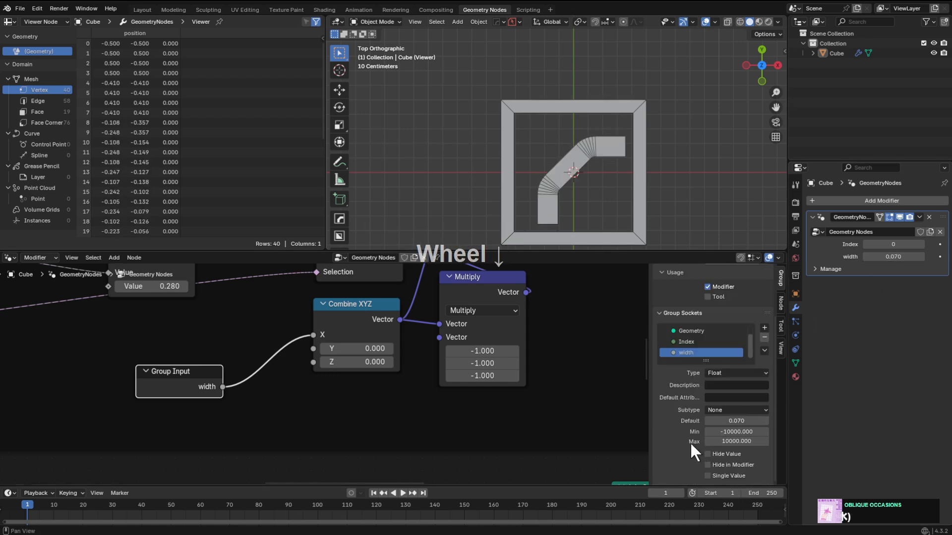
left_click(733, 431)
type("0")
key("Tab")
type("1")
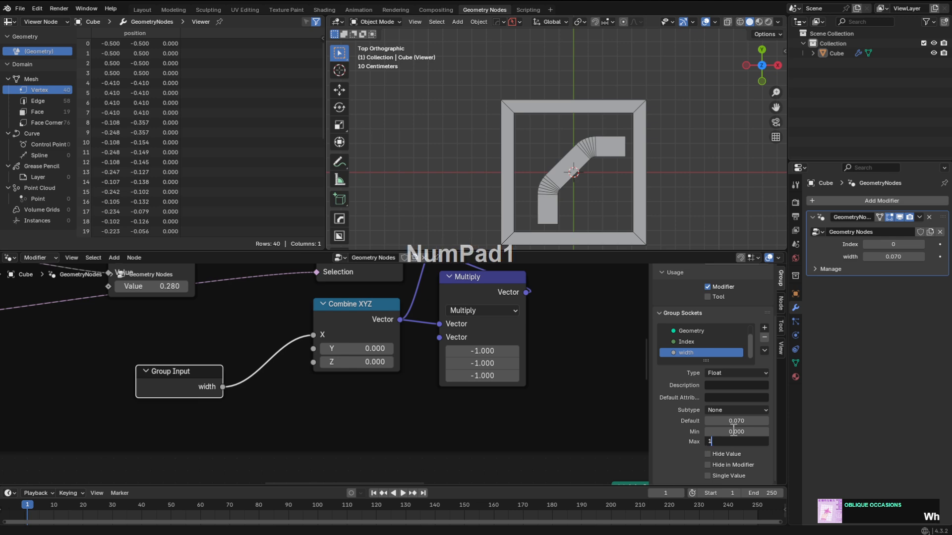
key("KP_Enter")
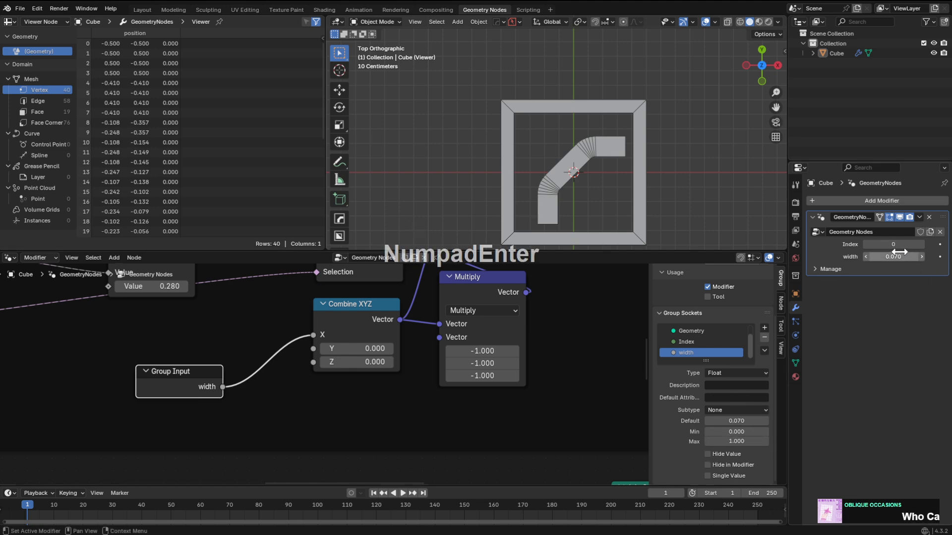
Limit the width socket to a maximum of 0.09 and raise the modifier's width to 0.09.
mouse_move(899, 252)
left_mouse_down("shift")
mouse_move(890, 253)
mouse_move(913, 253)
mouse_move(888, 252)
left_mouse_up("shift")
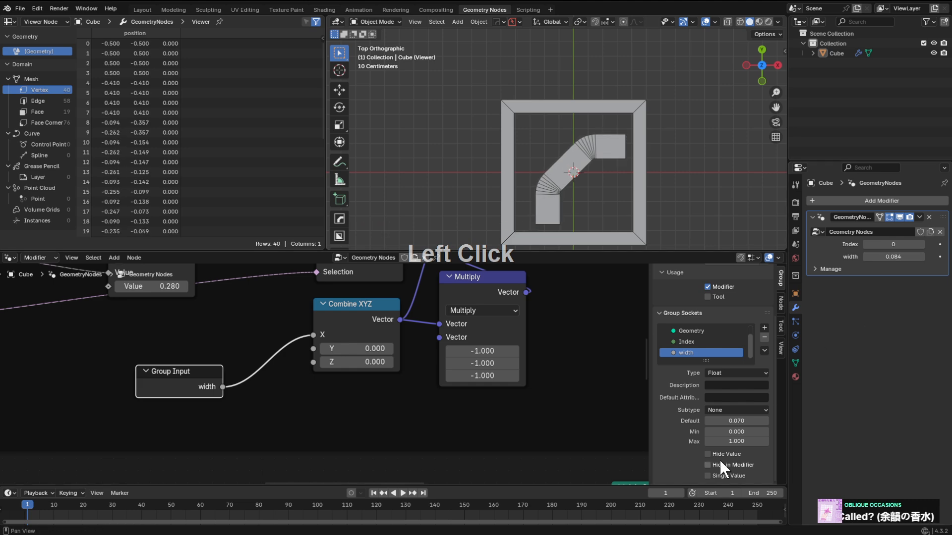
key("Return")
key("KP_Decimal")
key("KP_8")
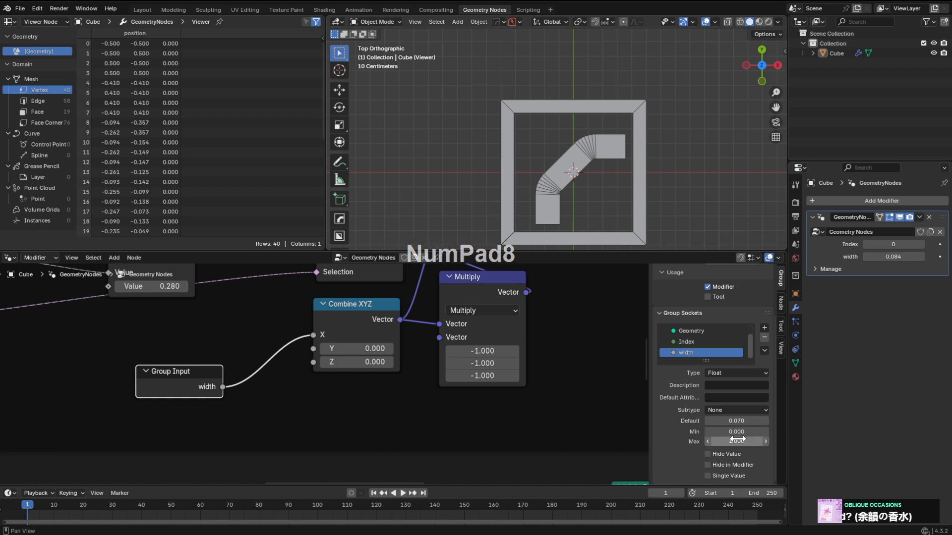
left_click(737, 440)
type(".09")
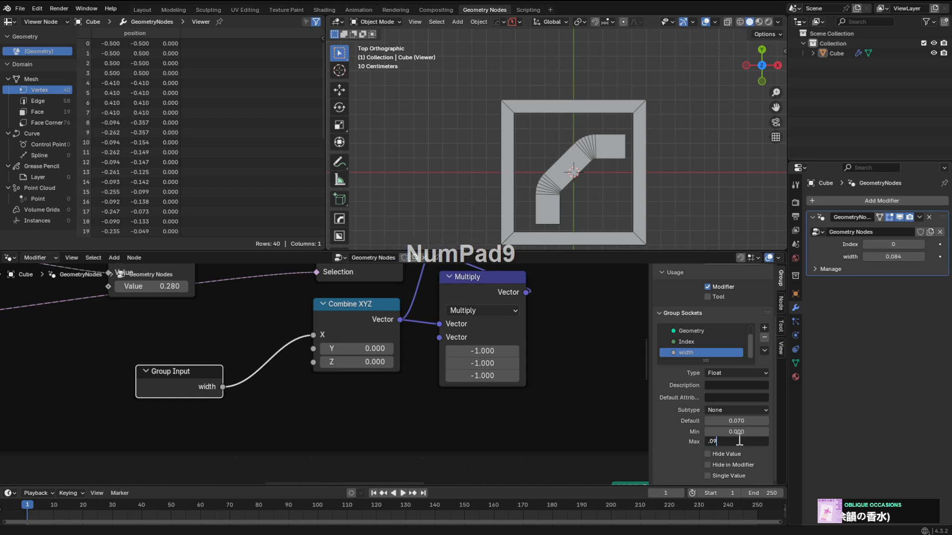
key("KP_Enter")
left_click_drag(892, 257, 892, 257)
scroll(550, 361, "down", 3)
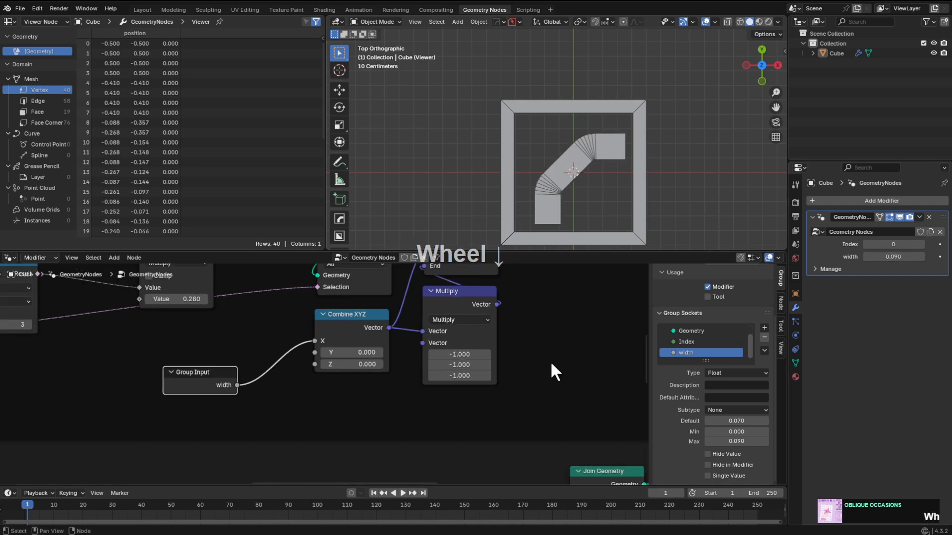
Switch the modifier's Index to 1 and try out the Factor of the Mix node feeding the second shape's Curve Line.
middle_click_drag(550, 361, 498, 455)
scroll(485, 375, "up", 3)
scroll(489, 383, "up", 3)
middle_click_drag(519, 335, 505, 402)
middle_click_drag(599, 376, 552, 359)
middle_click_drag(542, 401, 545, 338)
scroll(582, 409, "up", 1)
middle_click_drag(540, 469, 609, 328)
scroll(572, 355, "up", 1)
scroll(594, 343, "up", 2)
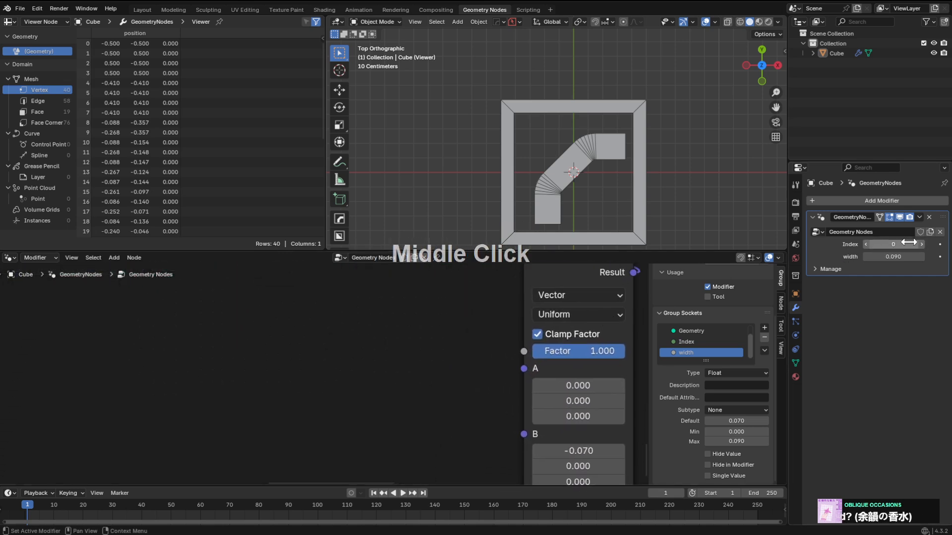
left_click(866, 243)
left_click(914, 243)
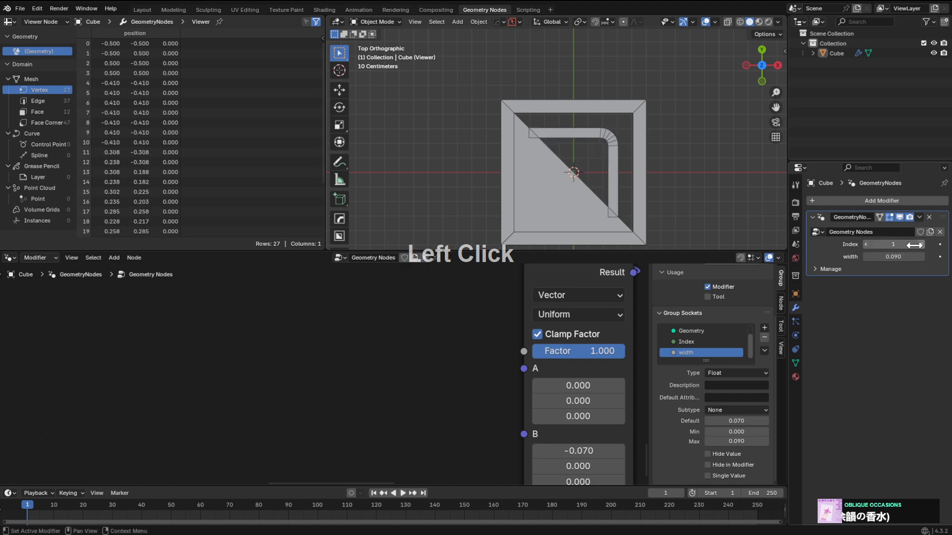
left_click_drag(600, 343, 622, 351)
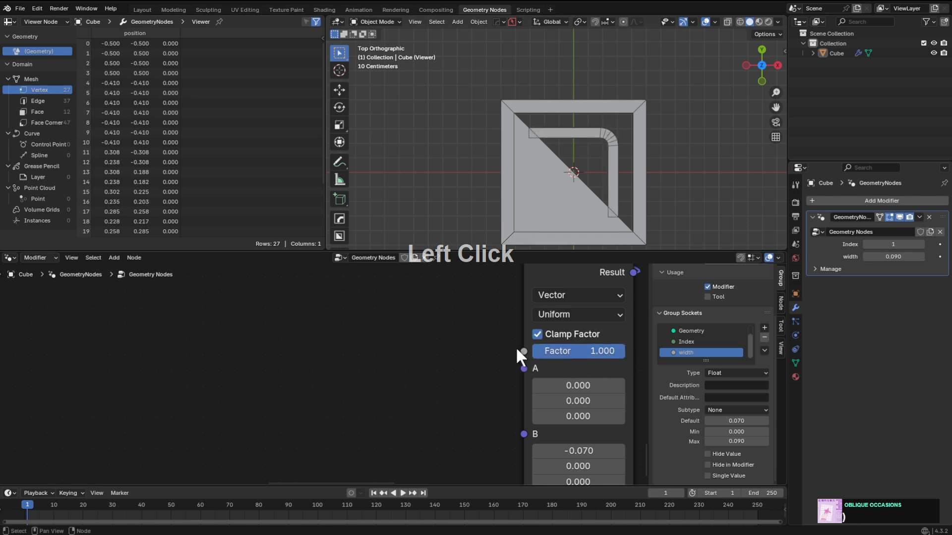
Add a Group Input node beside the Mix node that drives the second shape's Curve Line.
mouse_move(469, 340)
middle_mouse_down()
mouse_move(486, 376)
mouse_move(468, 347)
middle_mouse_up()
scroll(479, 365, "down", 4)
key("shift+a")
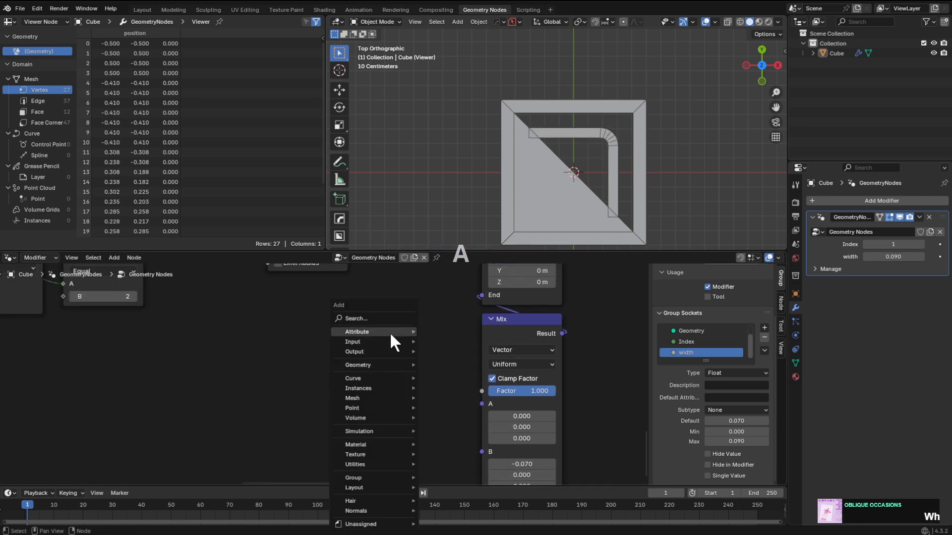
left_click(409, 342)
mouse_move(450, 359)
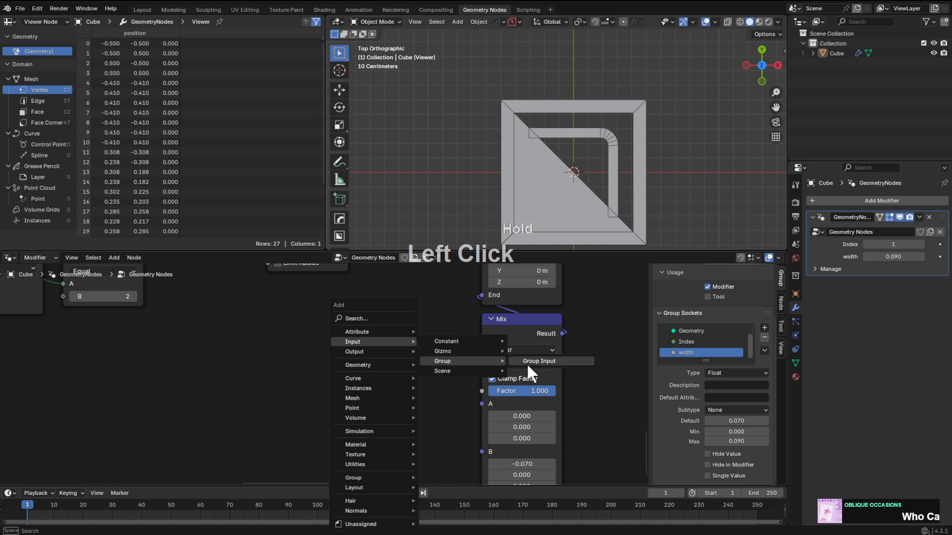
left_click(533, 362)
left_click(380, 347)
Disconnect the width input from the Combine XYZ node's X and move that Group Input node farther away from it.
middle_click_drag(505, 320, 465, 406)
scroll(454, 464, "down", 3)
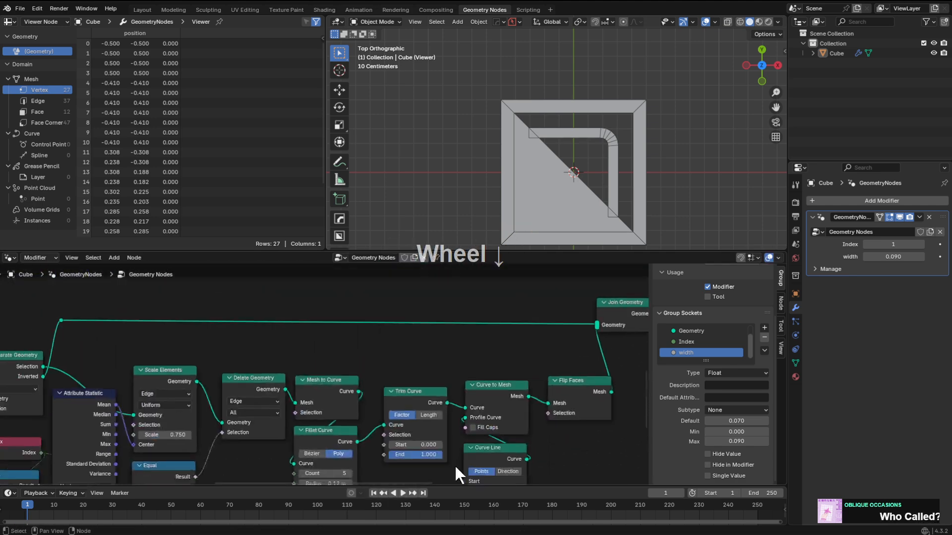
scroll(427, 418, "up", 5)
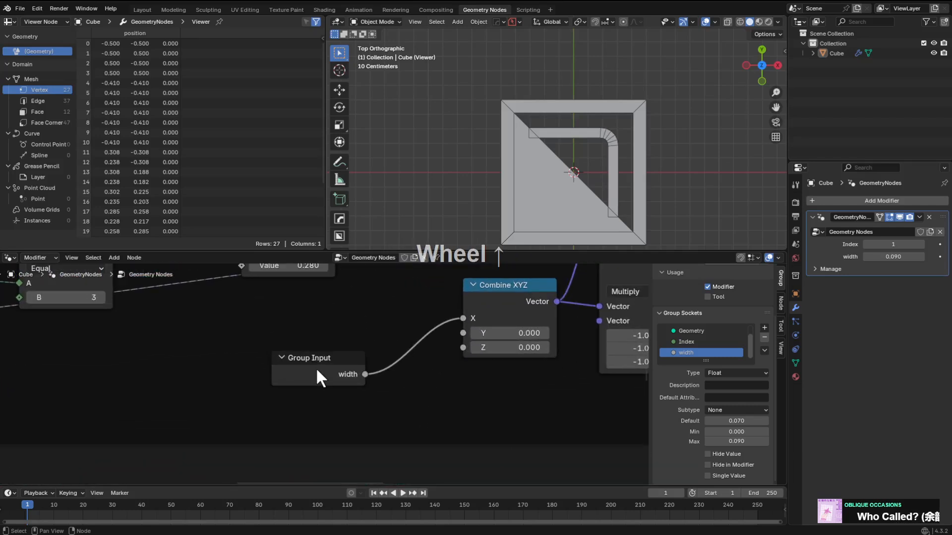
left_click_drag(317, 369, 277, 359)
left_click_drag(460, 318, 342, 345)
left_click_drag(278, 363, 163, 372)
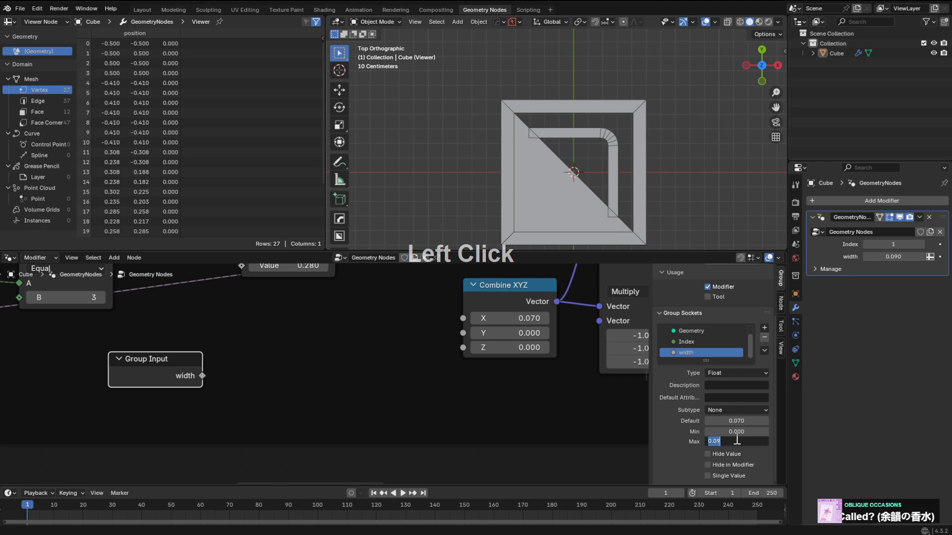
Set the width socket's maximum to 1 and its default to 0.5.
key("KP_Enter")
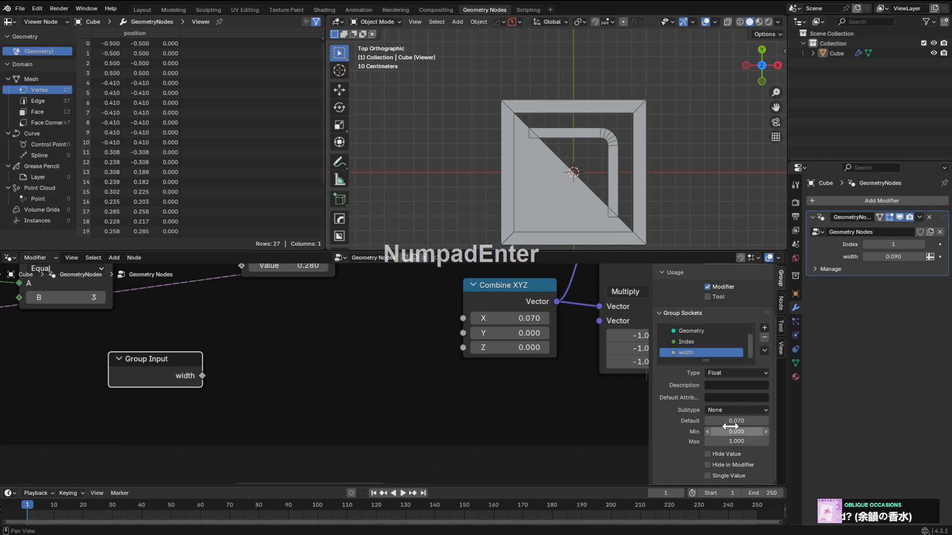
left_click(739, 422)
type(".5")
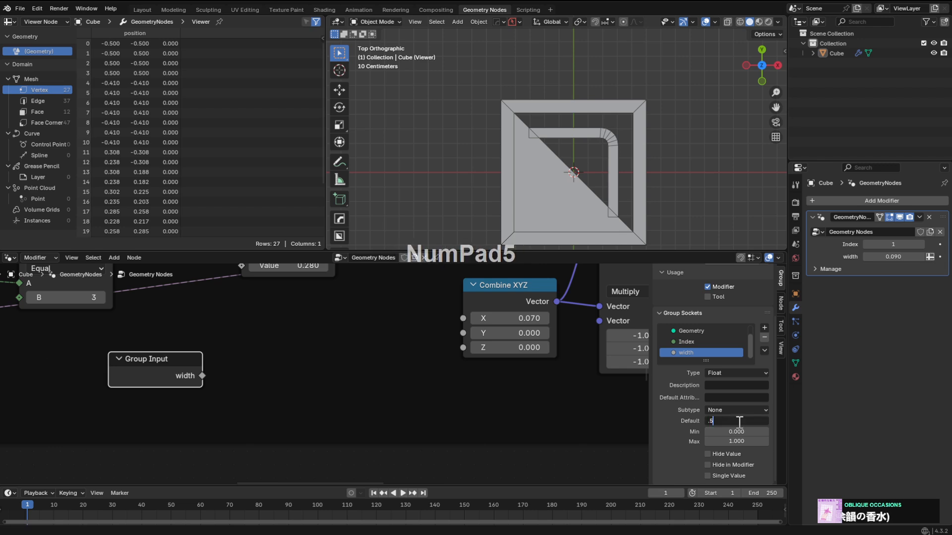
key("KP_Enter")
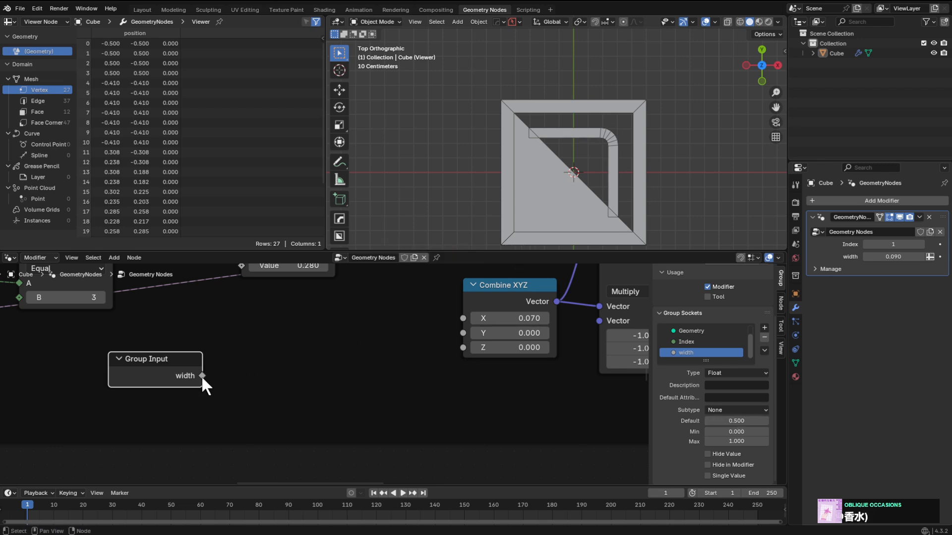
Add a Map Range node with its Value fed by the Group Input's width, and place it before Combine XYZ.
left_click_drag(202, 376, 254, 357)
type("map range")
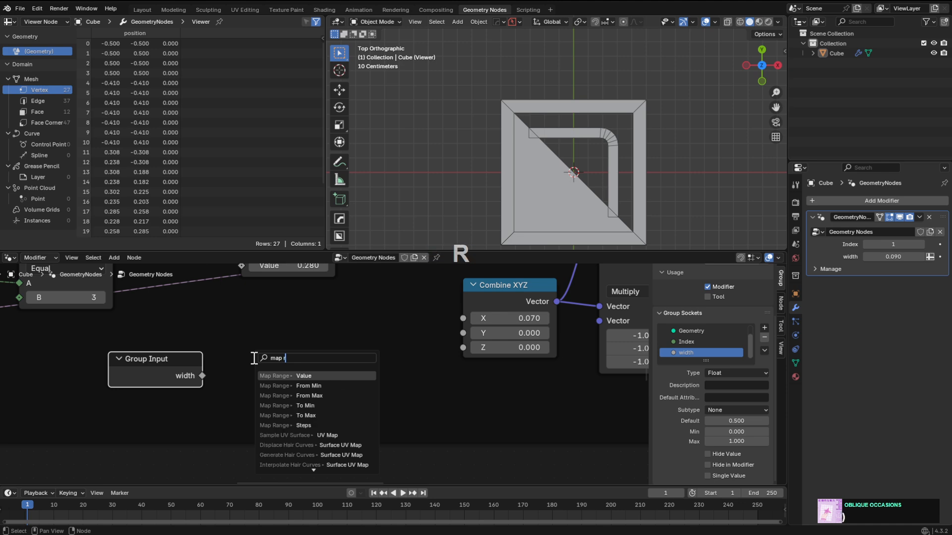
key("Return")
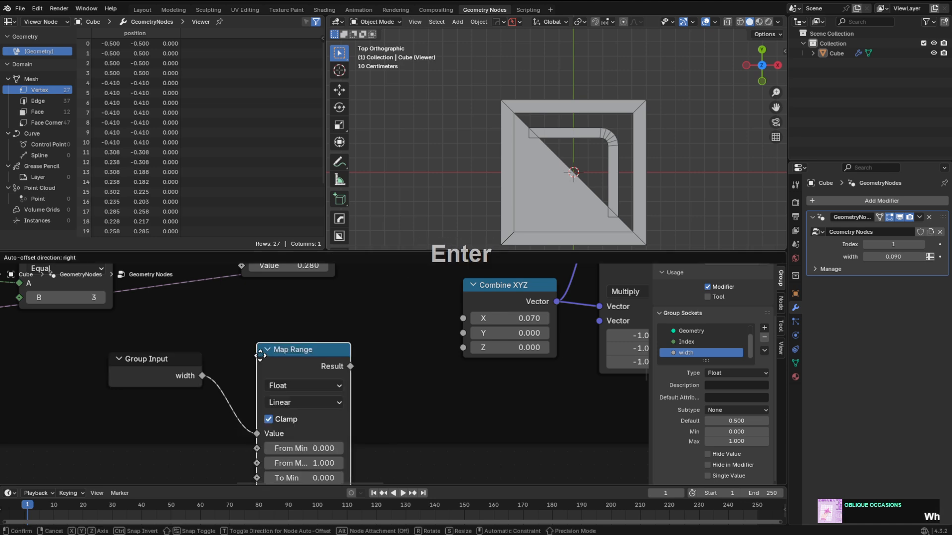
left_click(326, 284)
middle_click_drag(351, 304, 340, 320)
key("g")
left_click(362, 341)
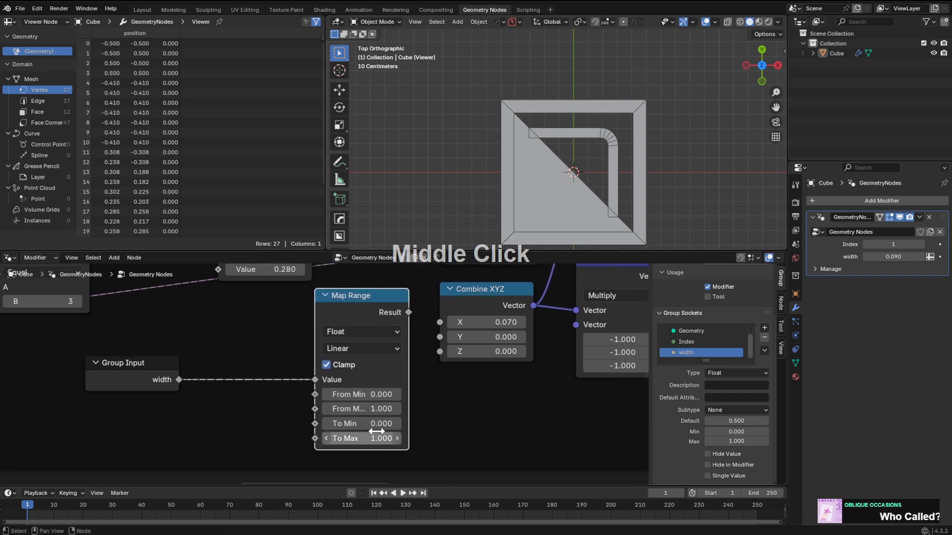
Copy the Combine XYZ X value 0.070 into Map Range's To Max and feed the Map Range Result into X.
left_click(496, 319)
key("ctrl+c")
key("KP_Enter")
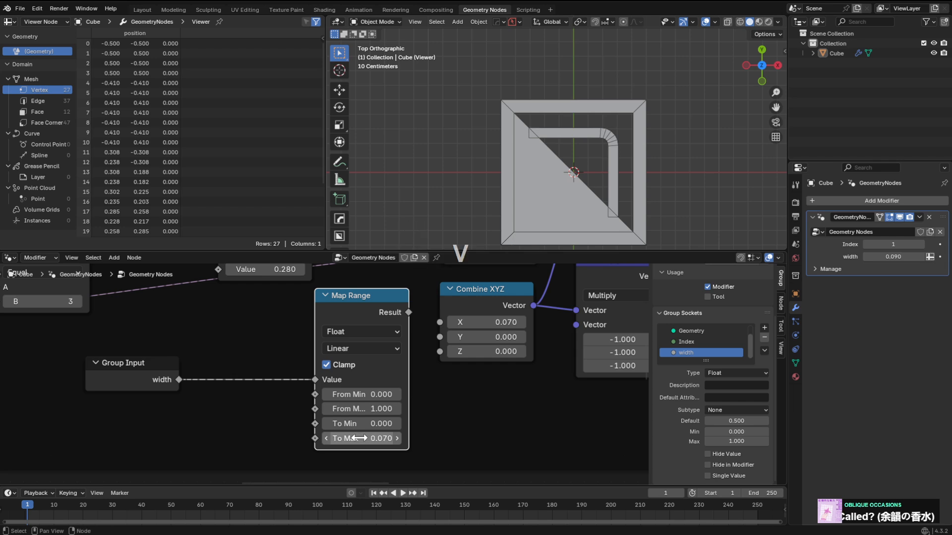
left_click_drag(409, 313, 439, 323)
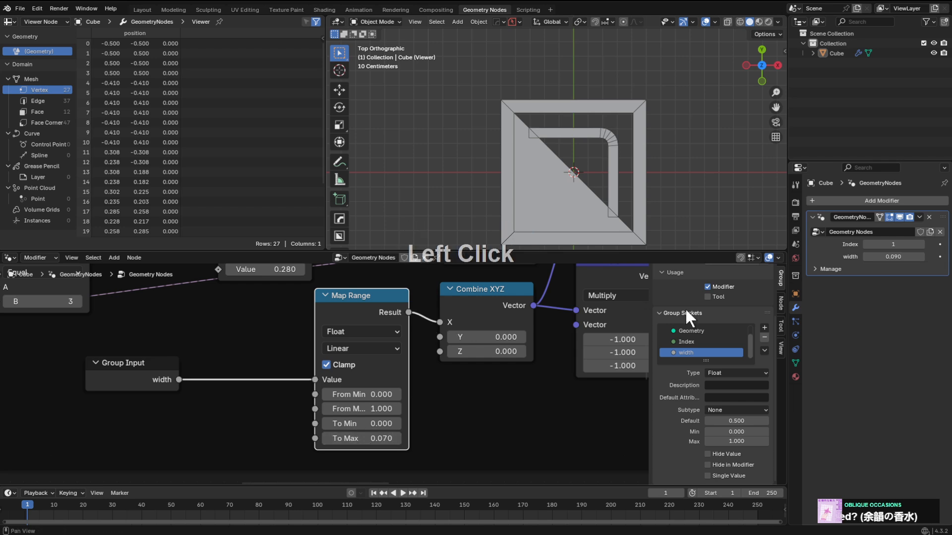
Set the modifier's width to 1 and switch its Index to 0.
mouse_move(883, 257)
left_mouse_down()
mouse_move(867, 257)
mouse_move(941, 257)
mouse_move(872, 257)
mouse_move(942, 257)
mouse_move(873, 257)
mouse_move(942, 256)
mouse_move(892, 256)
left_mouse_up()
right_click(884, 257)
left_click(868, 244)
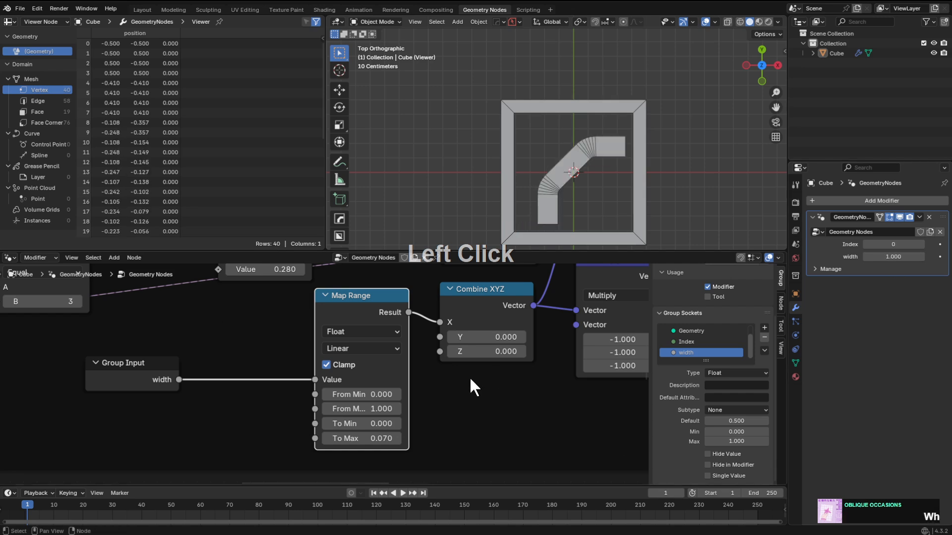
Rename the Index group socket to lowercase "index".
scroll(498, 344, "down", 3)
left_click(686, 341)
double_click(684, 341)
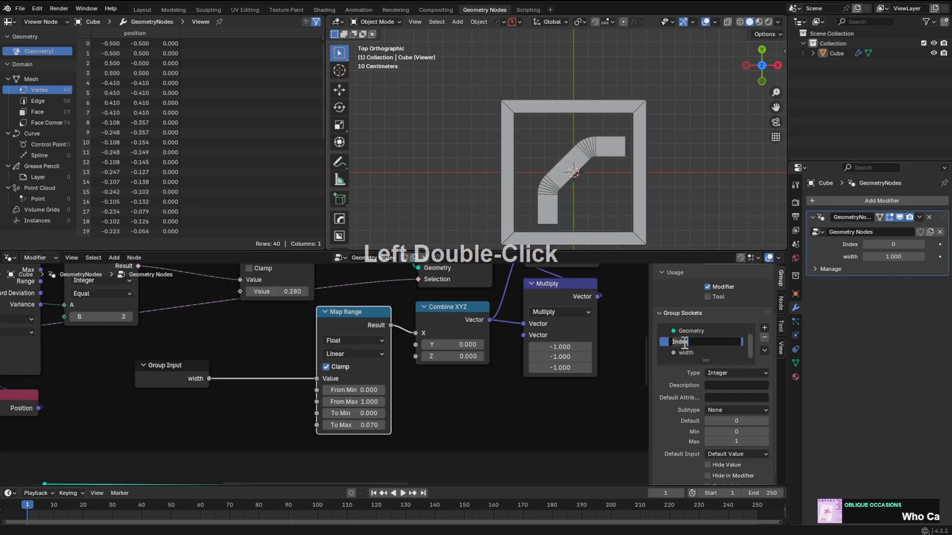
key("Home")
key("Delete")
type("i")
key("Return")
scroll(683, 340, "up", 1)
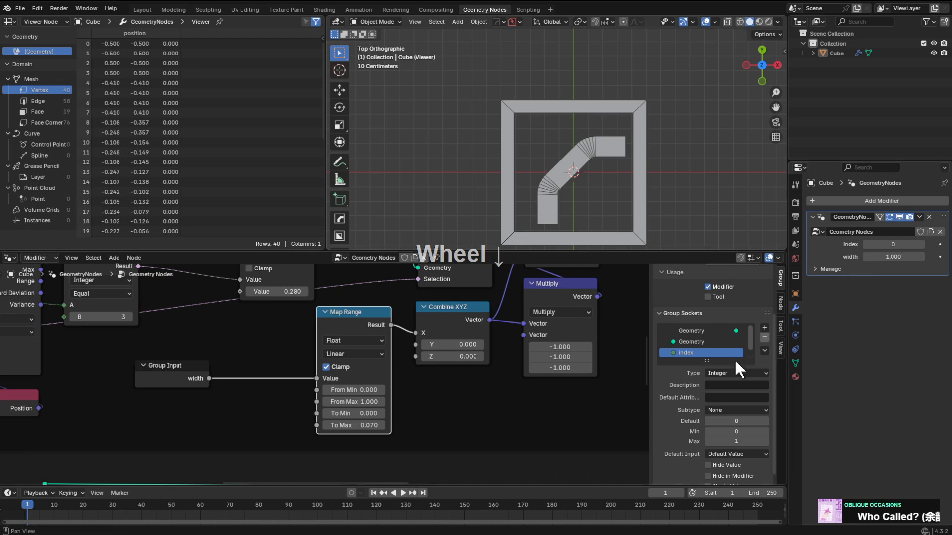
Move the width Group Input closer to Map Range and connect the other Group Input's width to the Mix node's Factor.
middle_click_drag(591, 364, 577, 389)
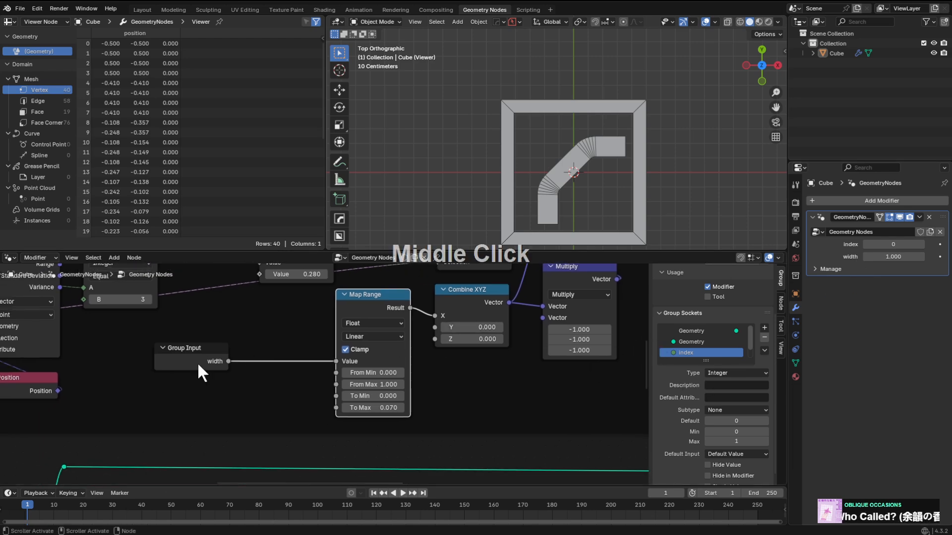
left_click_drag(197, 362, 276, 362)
scroll(523, 402, "down", 5)
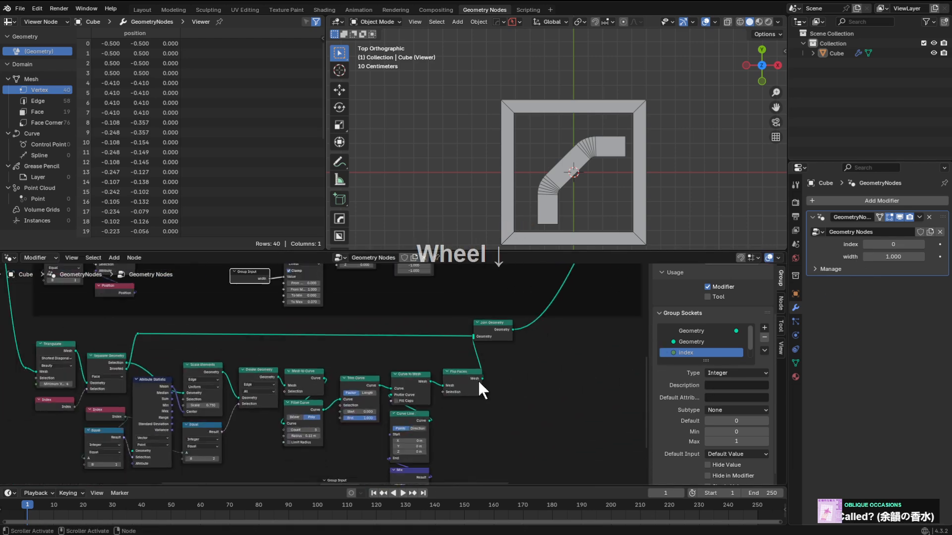
scroll(407, 389, "up", 3)
middle_click_drag(399, 477, 409, 338)
scroll(410, 338, "up", 7)
left_click_drag(397, 336, 494, 359)
scroll(406, 347, "up", 1)
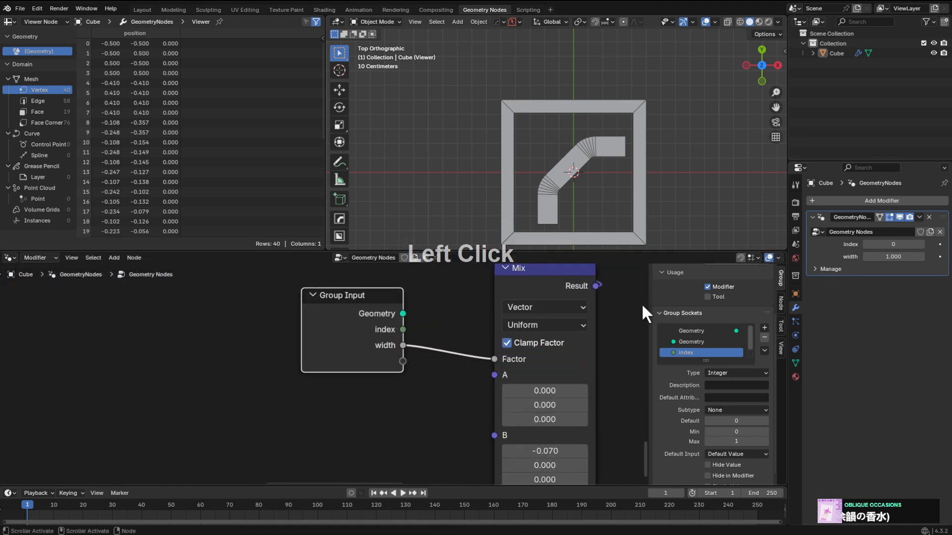
Switch the modifier's index to 1, set the Mix node's B X value to -0.090, and try out the width.
left_click(923, 246)
mouse_move(894, 256)
left_mouse_down()
mouse_move(855, 257)
mouse_move(895, 257)
left_mouse_up()
left_click_drag(544, 451, 531, 451, "shift")
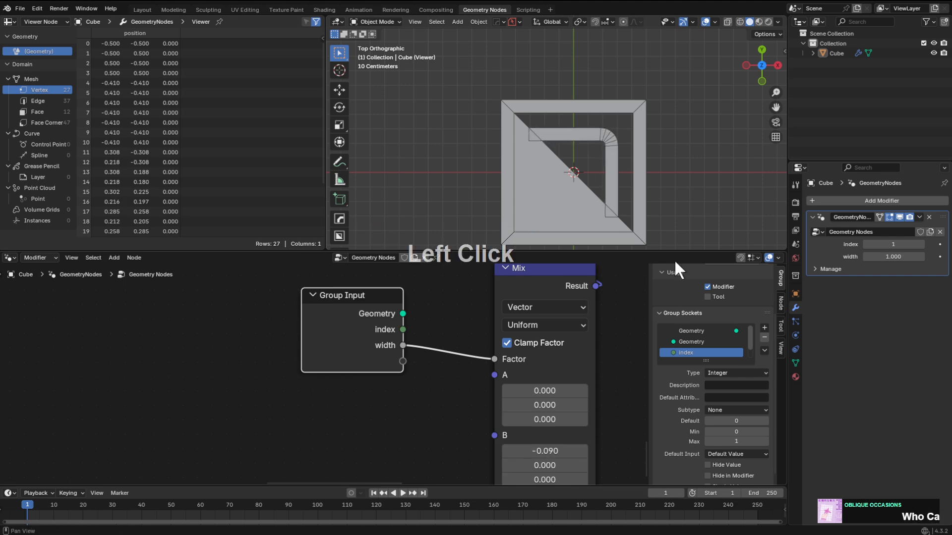
mouse_move(893, 257)
left_mouse_down()
mouse_move(850, 256)
mouse_move(900, 267)
left_mouse_up()
Place the Group Input node next to the Mix node and hide its unused sockets.
scroll(397, 324, "down", 3)
middle_click_drag(396, 325, 435, 403)
scroll(385, 404, "up", 1)
left_click_drag(387, 404, 433, 417)
scroll(435, 382, "down", 2)
middle_click_drag(435, 369, 475, 349)
scroll(409, 420, "up", 1)
key("g")
left_click(422, 408)
left_click(476, 427)
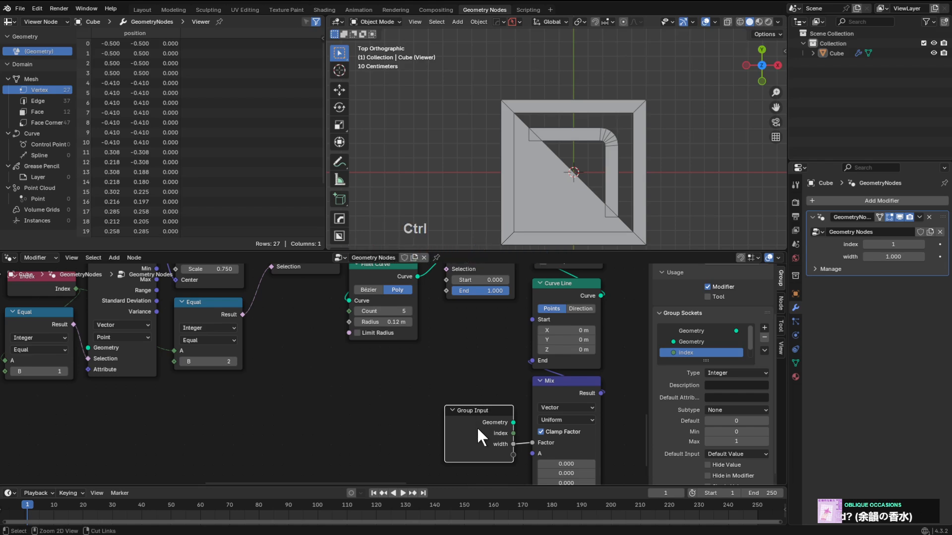
key("ctrl+h")
mouse_move(480, 417)
left_mouse_down()
mouse_move(491, 376)
mouse_move(466, 422)
mouse_move(479, 431)
left_mouse_up()
Try out the End factor of the second shape's Trim Curve node without keeping a change.
middle_click_drag(479, 427, 503, 462)
middle_click_drag(494, 399, 485, 377)
scroll(471, 407, "up", 3)
scroll(504, 415, "down", 3)
middle_click_drag(489, 384, 533, 447)
scroll(507, 397, "up", 3)
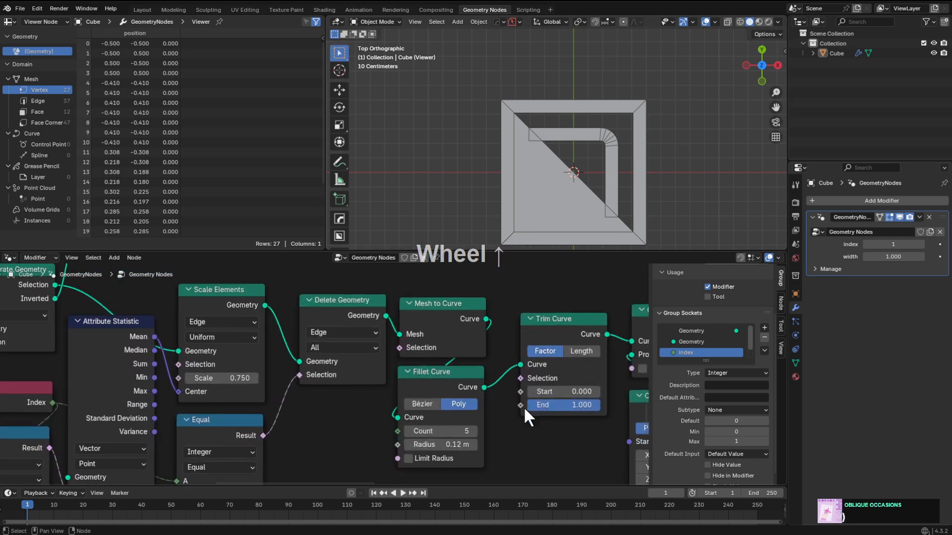
mouse_move(569, 405)
left_mouse_down()
mouse_move(546, 404)
mouse_move(600, 392)
mouse_move(570, 393)
mouse_move(555, 404)
mouse_move(568, 404)
left_mouse_up()
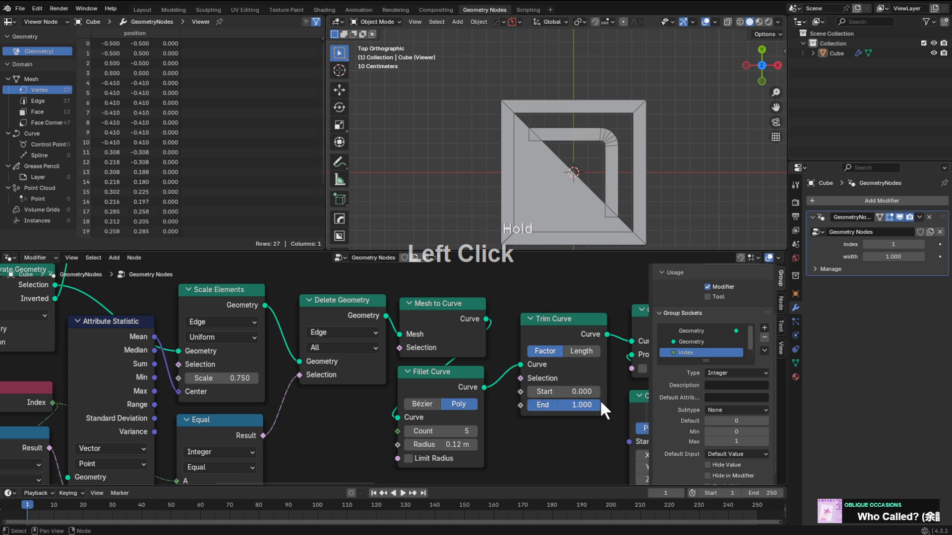
scroll(601, 402, "down", 3)
middle_click_drag(597, 362, 590, 332)
scroll(620, 420, "up", 3)
scroll(585, 430, "down", 4)
scroll(589, 331, "up", 3)
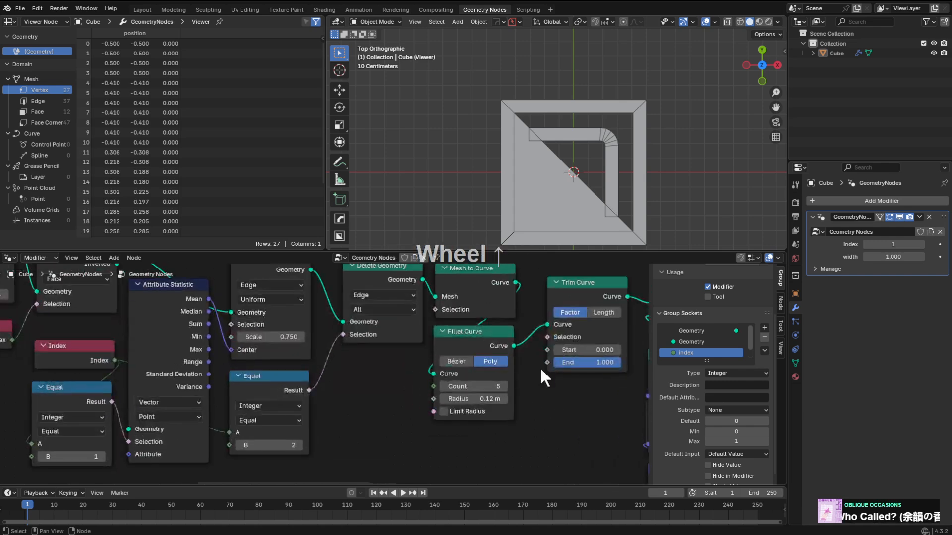
left_click_drag(548, 362, 471, 468)
type("\\")
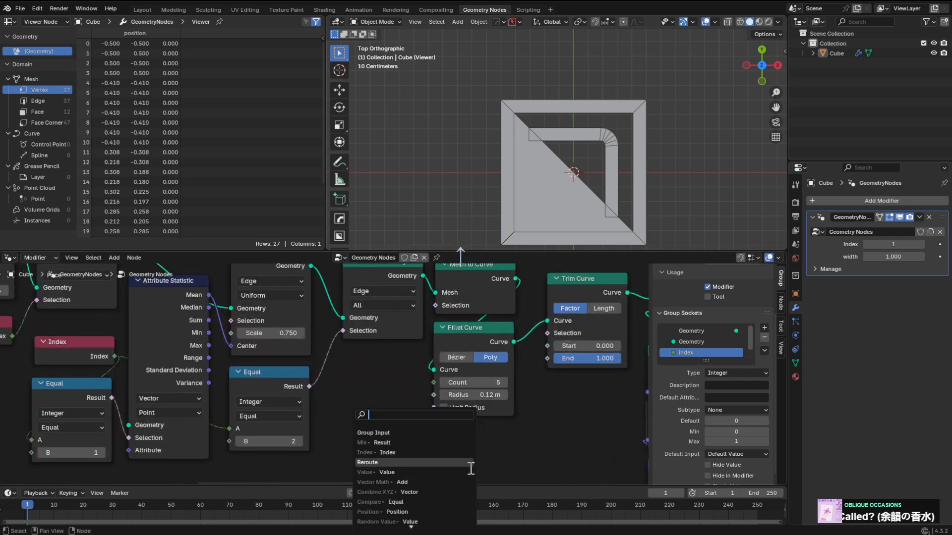
key("Return")
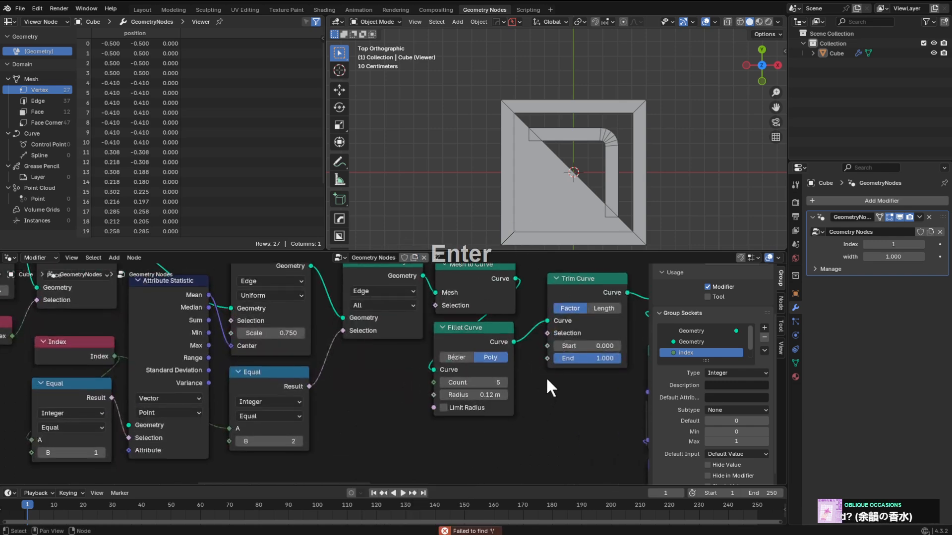
Feed the Trim Curve node's End from a new Group Input node placed below Fillet Curve, exposing it in the modifier.
left_click_drag(547, 358, 464, 433)
left_click(464, 436)
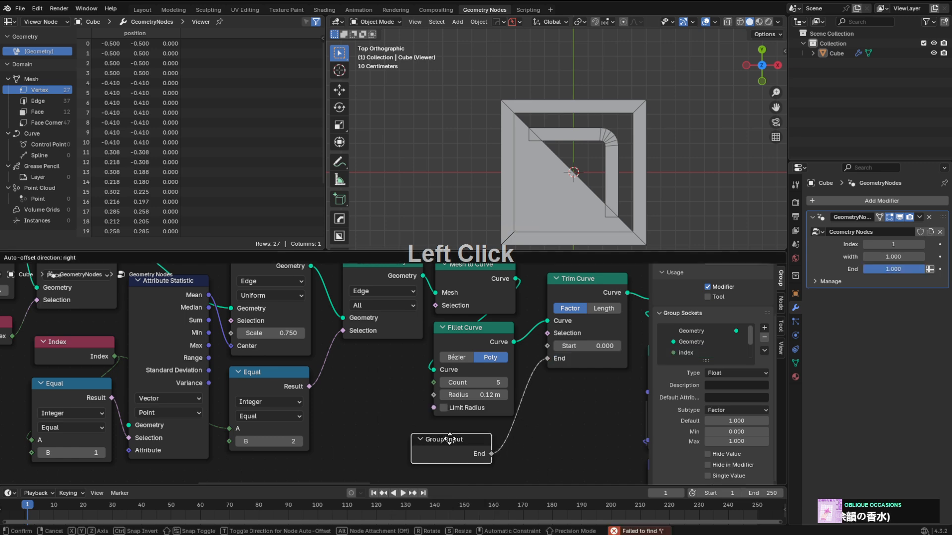
left_click(450, 437)
middle_click_drag(789, 330, 766, 307)
scroll(692, 340, "down", 1)
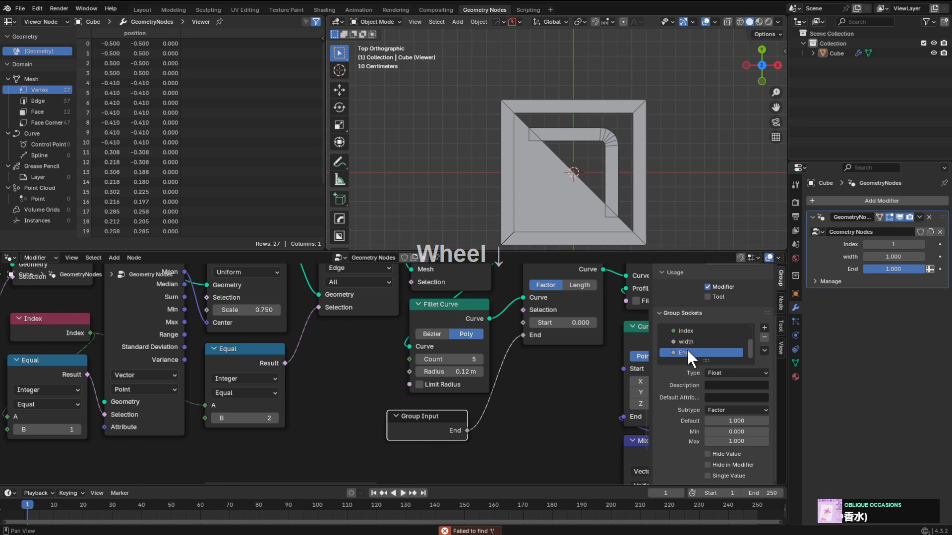
Rename the End group socket to trim_b and try out its slider in the modifier.
left_click(686, 351)
double_click(687, 352)
type("sp")
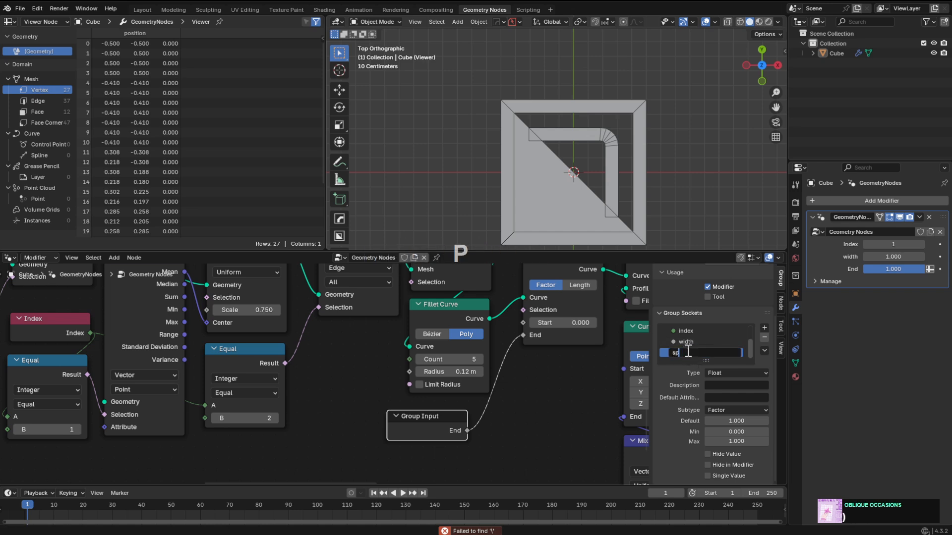
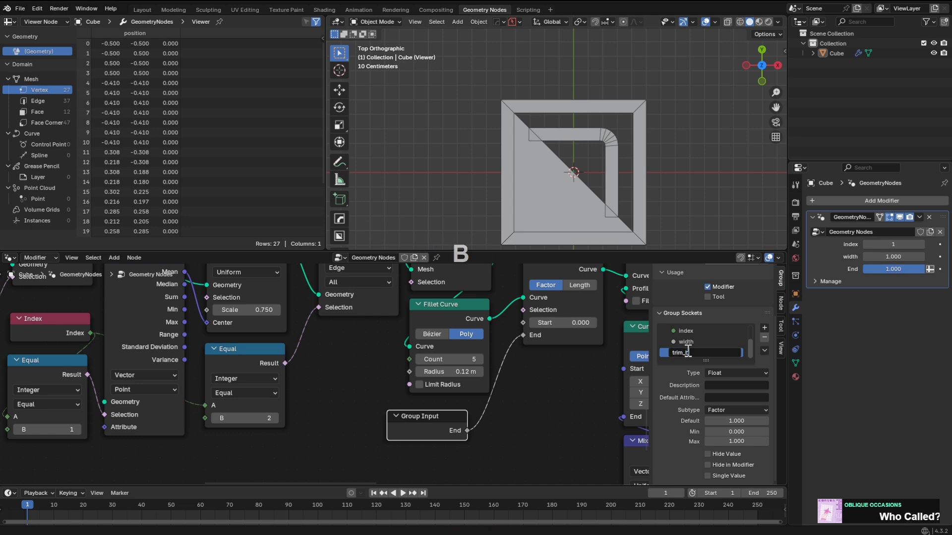
key("Return")
mouse_move(894, 267)
left_mouse_down()
mouse_move(865, 269)
mouse_move(907, 269)
left_mouse_up()
Duplicate the trim_b Group Input node and place the copy near the Trim Curve node of the first shape in the HOPS LOGO frame.
scroll(504, 397, "up", 1)
scroll(504, 398, "down", 2)
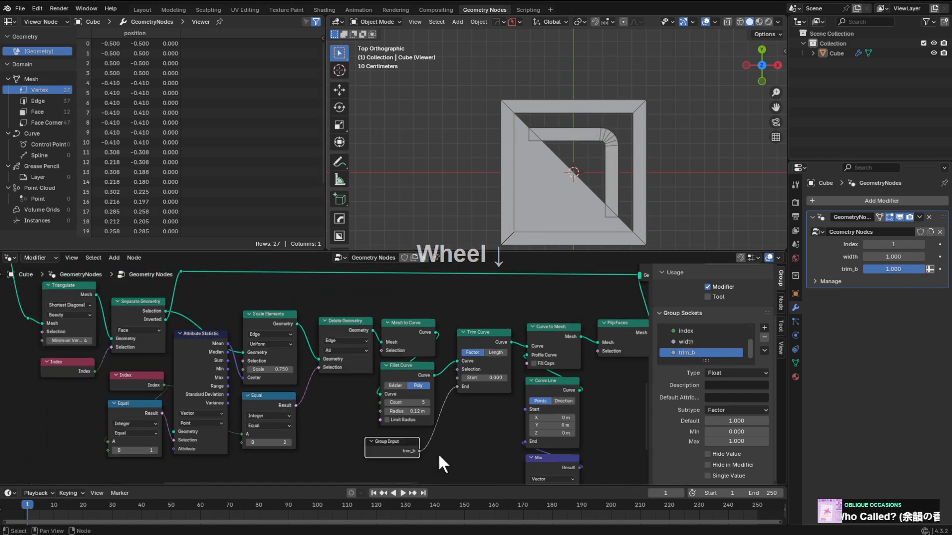
left_click(400, 445)
key("shift+d")
left_click(434, 296)
middle_click_drag(435, 297, 477, 430)
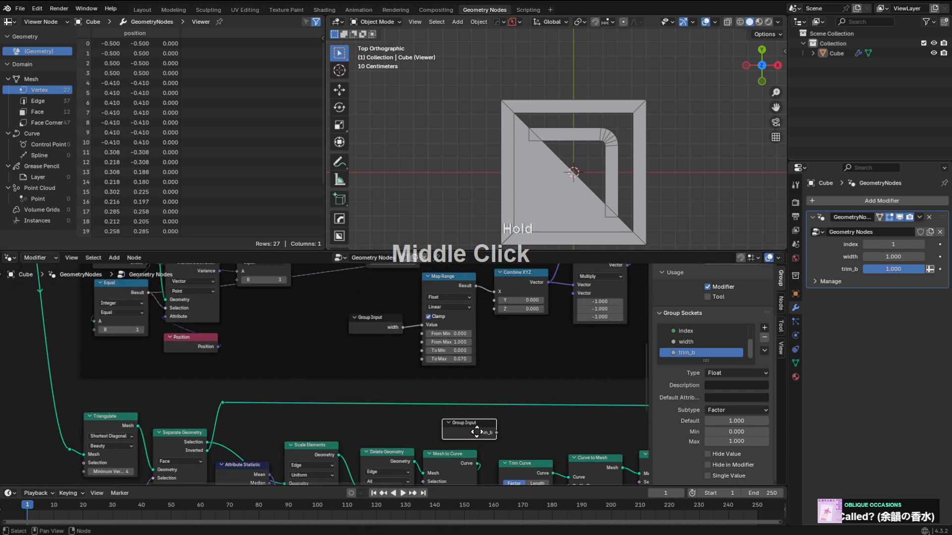
key("g")
left_click(523, 355)
middle_click_drag(526, 344, 464, 420)
key("g")
left_click(596, 334)
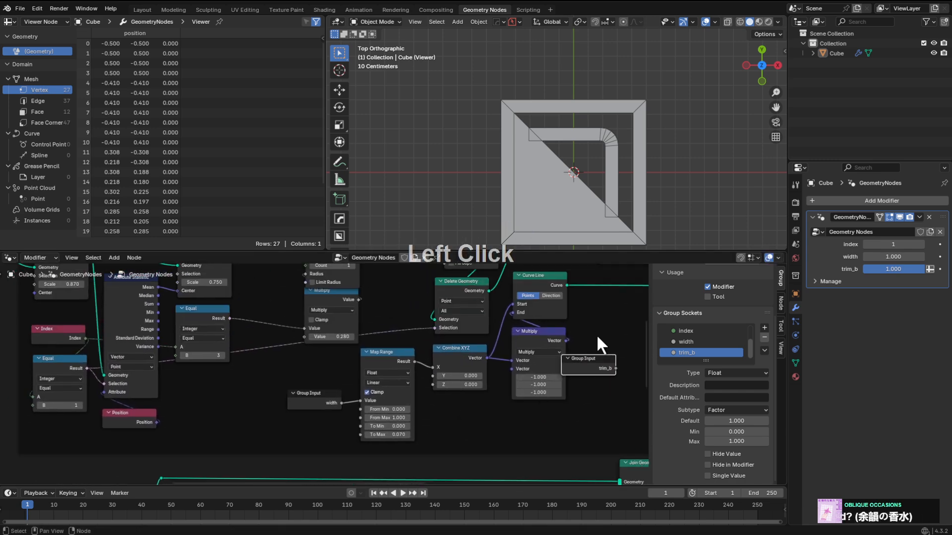
middle_click_drag(596, 334, 611, 380)
key("g")
left_click(425, 318)
middle_click_drag(425, 318, 331, 370)
key("g")
left_click(474, 354)
key("g")
left_click(501, 298)
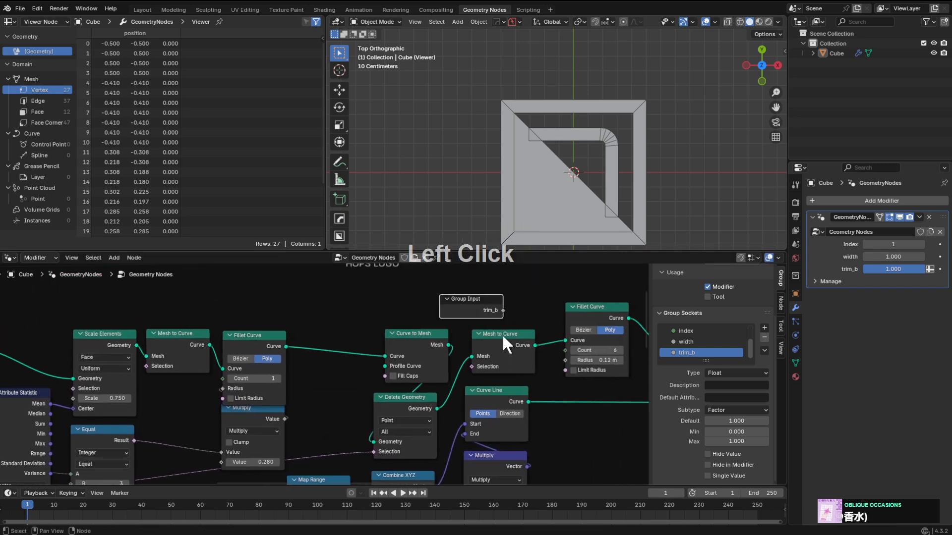
middle_click_drag(501, 297, 378, 348)
key("g")
left_click(520, 444)
middle_click_drag(521, 445, 476, 443)
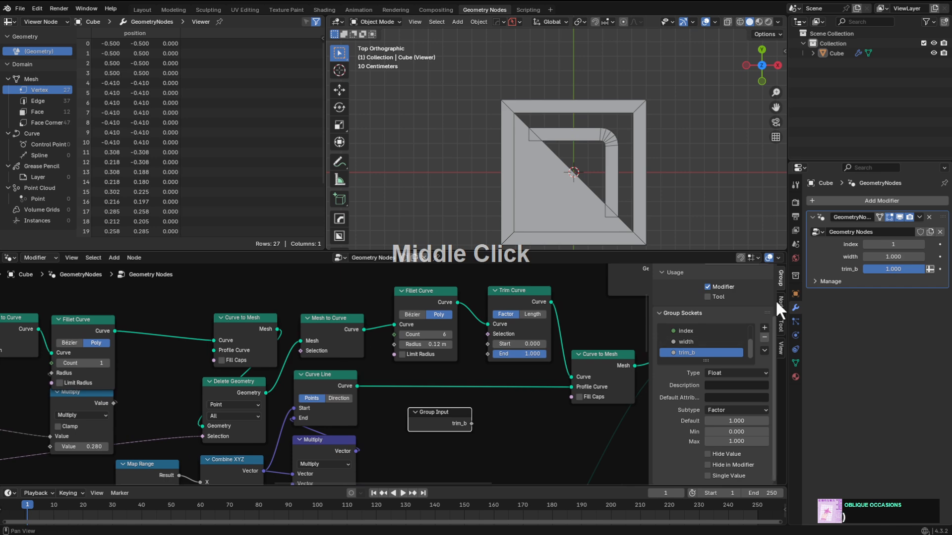
scroll(900, 244, "up", 1)
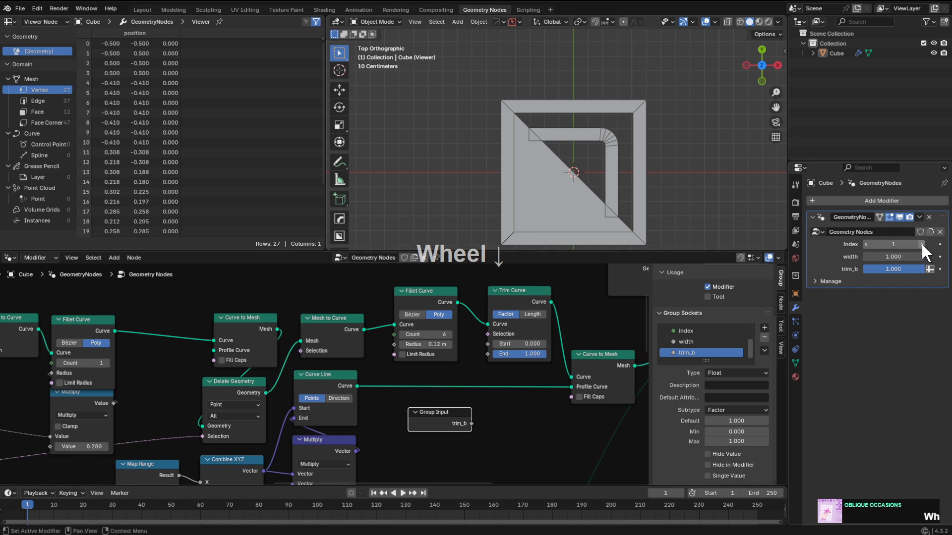
Switch the modifier's index to 0 and connect the copied Group Input's trim_b to the first shape's Trim Curve End.
left_click(921, 243)
left_click(866, 244)
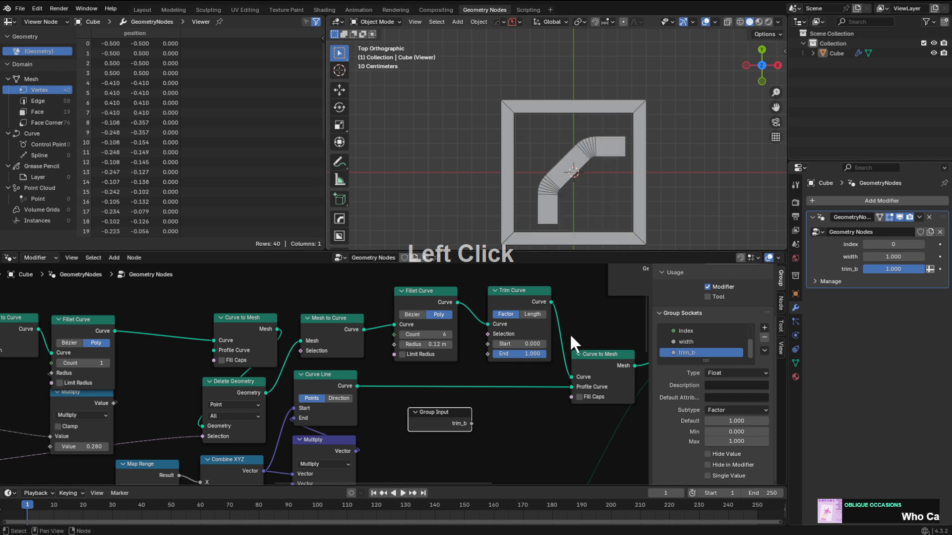
scroll(527, 368, "up", 2)
left_click_drag(469, 430, 443, 414)
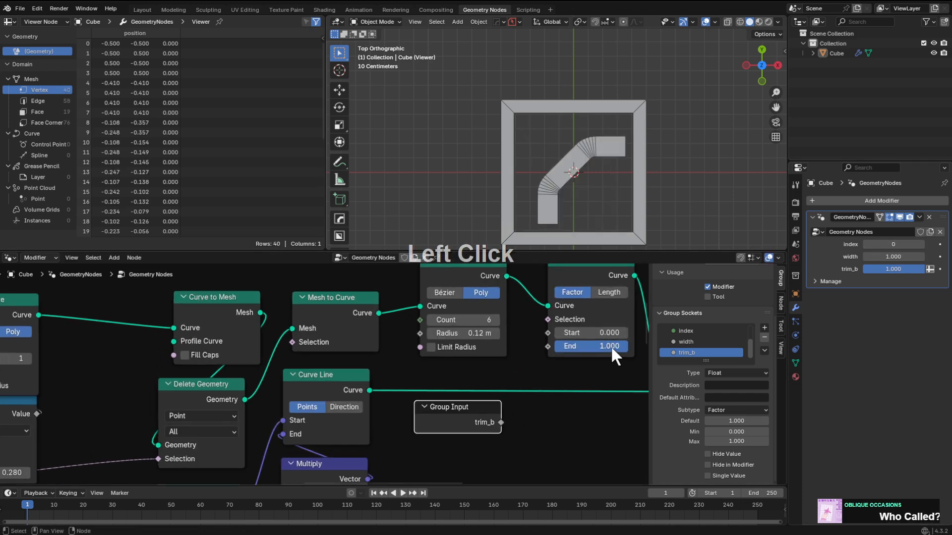
mouse_move(610, 346)
left_mouse_down()
mouse_move(536, 346)
mouse_move(597, 346)
left_mouse_up()
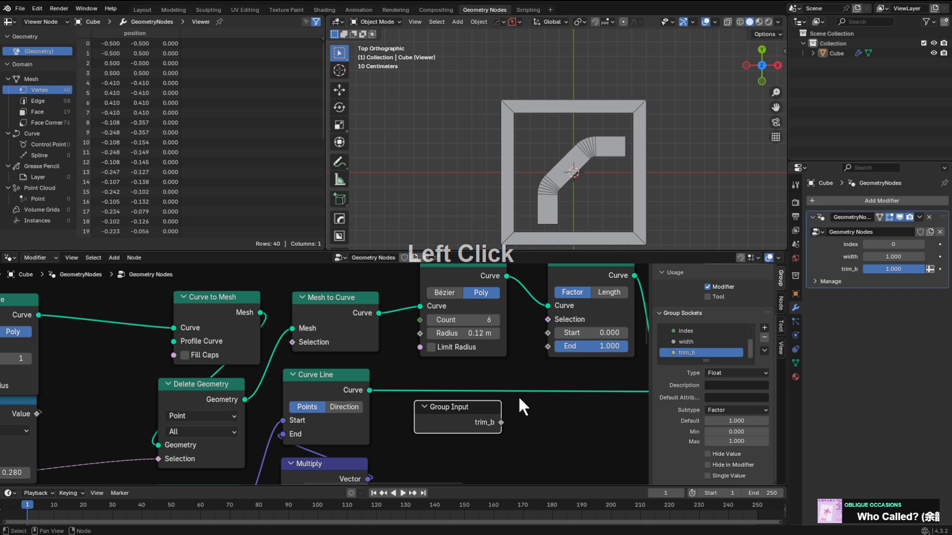
left_click_drag(527, 388, 547, 346)
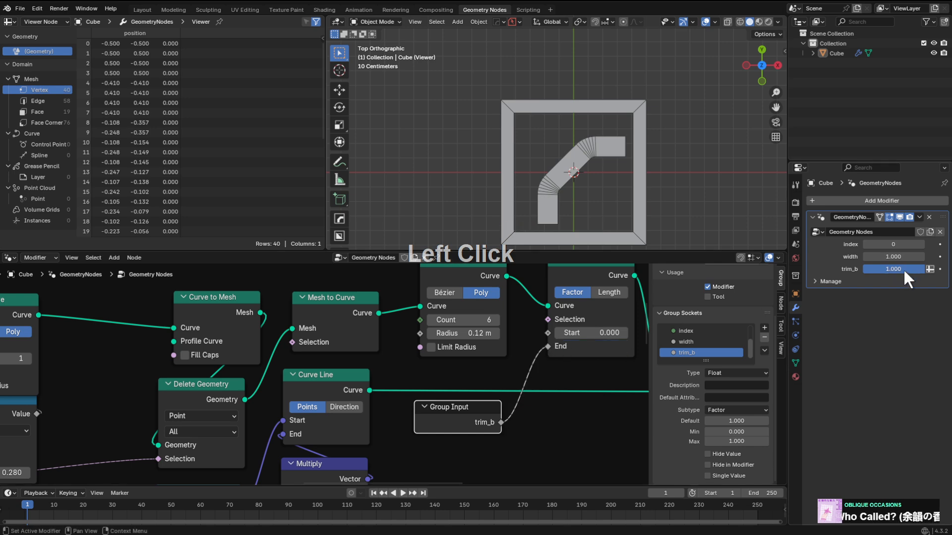
mouse_move(904, 269)
left_mouse_down()
mouse_move(869, 269)
mouse_move(923, 269)
mouse_move(865, 268)
mouse_move(887, 269)
left_mouse_up()
Switch the modifier's index to 1 and move the reroute before the second shape's Triangulate node away to make room.
left_click(921, 244)
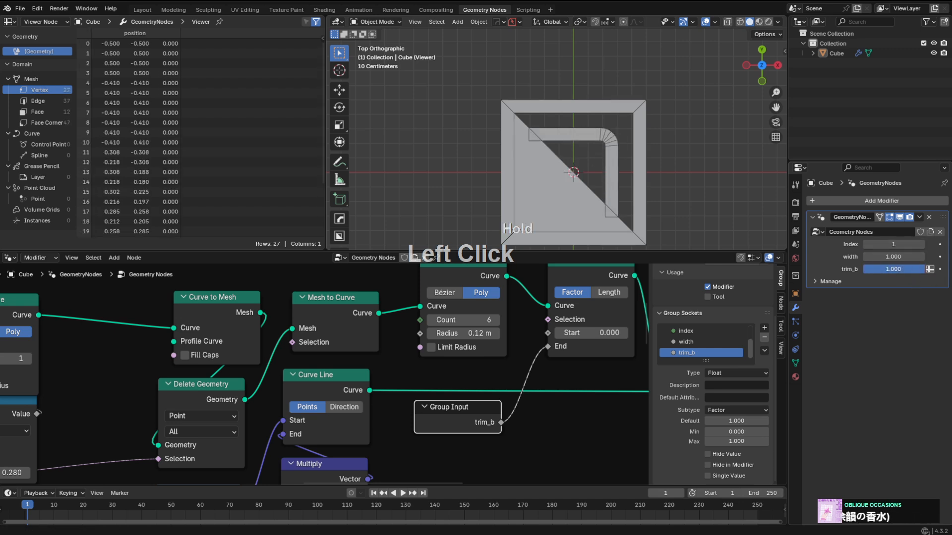
scroll(423, 430, "down", 6)
scroll(548, 370, "up", 4)
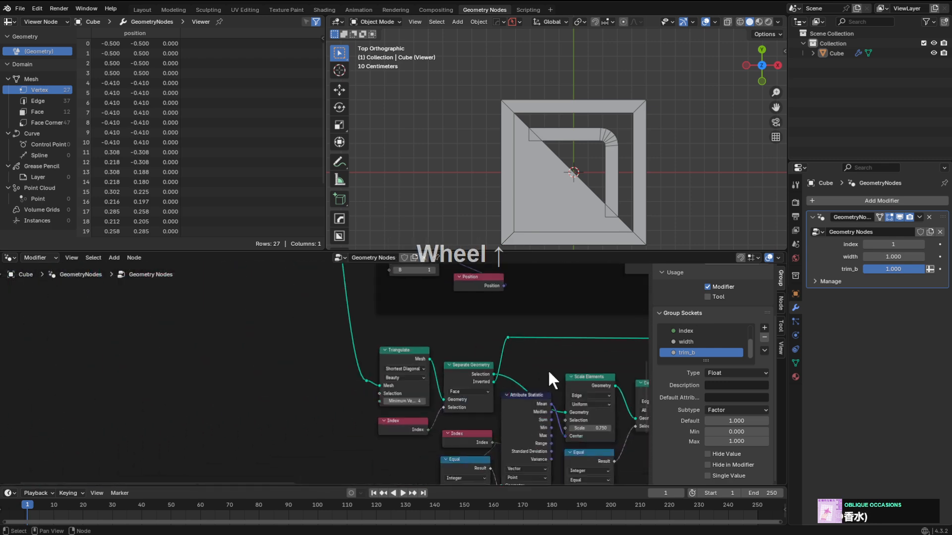
scroll(454, 382, "up", 5)
middle_click_drag(410, 379, 542, 373)
scroll(541, 373, "up", 4)
left_click(522, 371)
key("g")
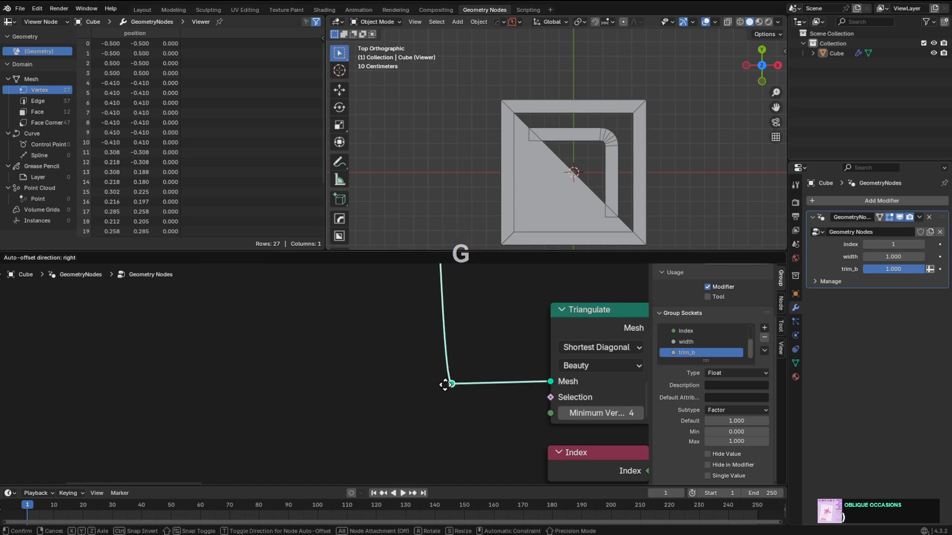
left_click(379, 383)
middle_click_drag(416, 382, 429, 375)
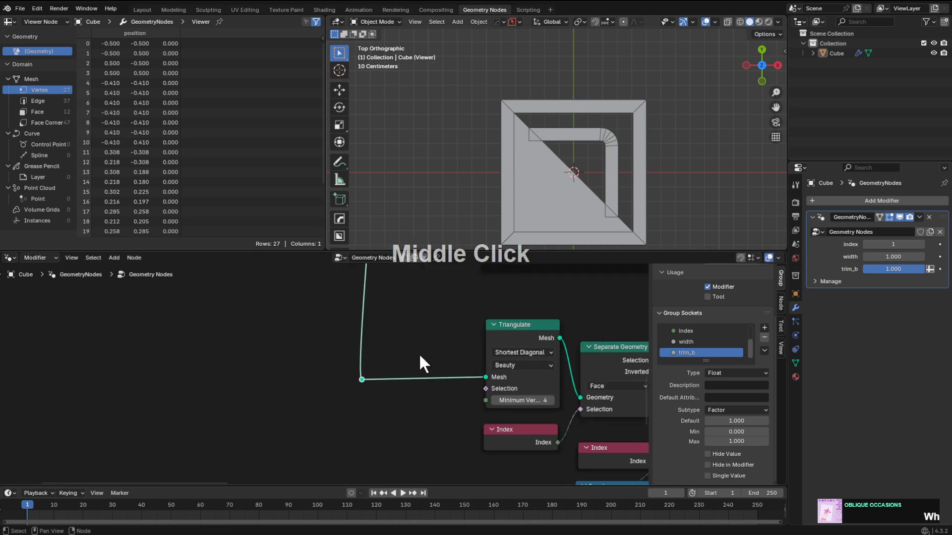
Add a Scale Elements node on the link between the reroute and the Triangulate node.
key("shift+a")
left_click(401, 315)
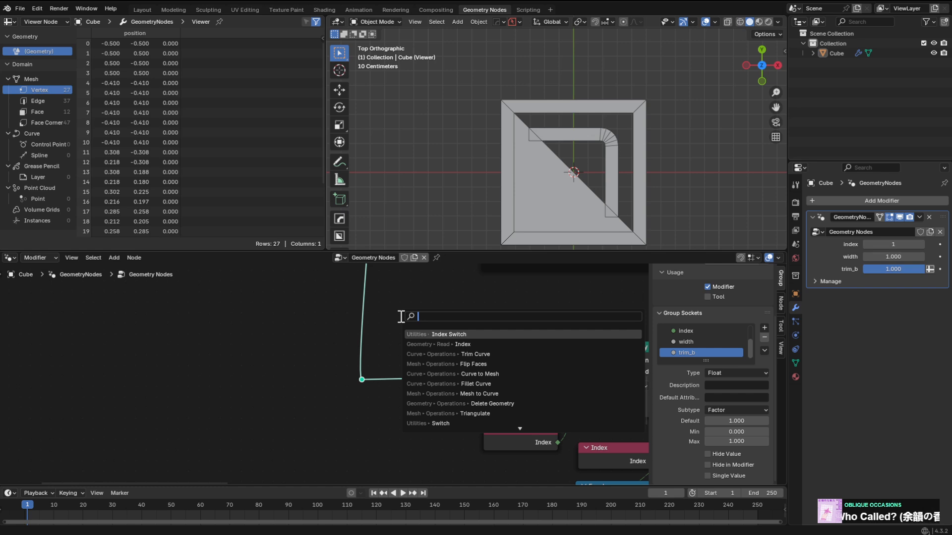
type("scale")
key("Down")
key("Return")
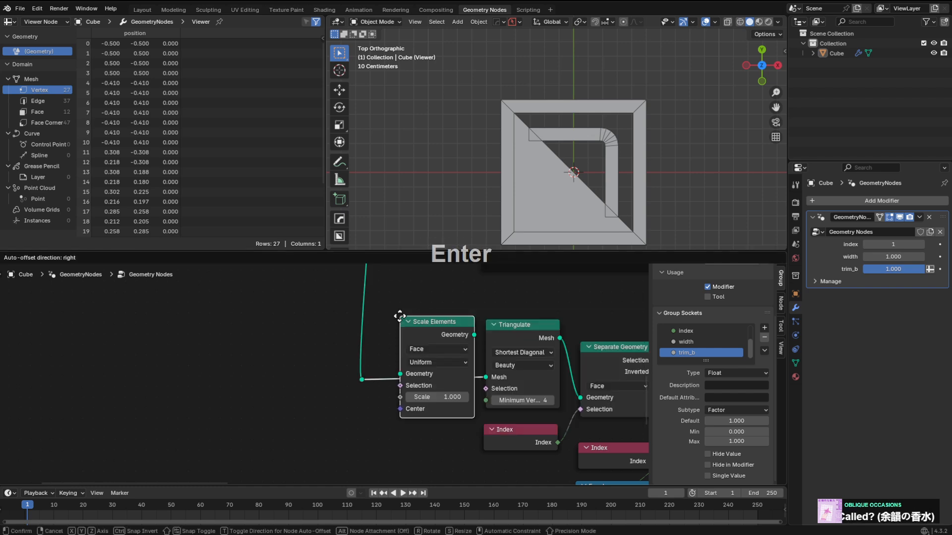
left_click(390, 316)
Set the new Scale Elements node's Scale to 0.75.
left_click_drag(427, 397, 399, 397, "shift")
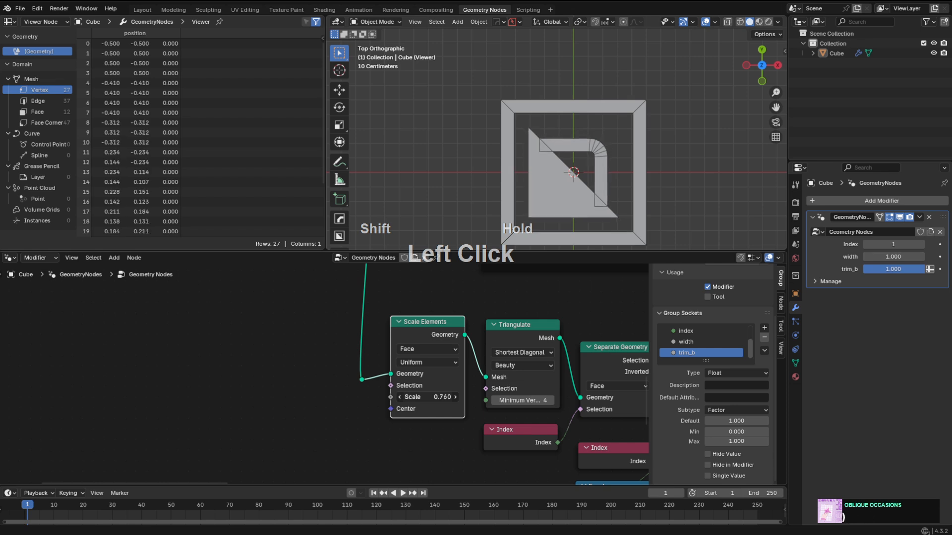
left_click(440, 395)
type(".")
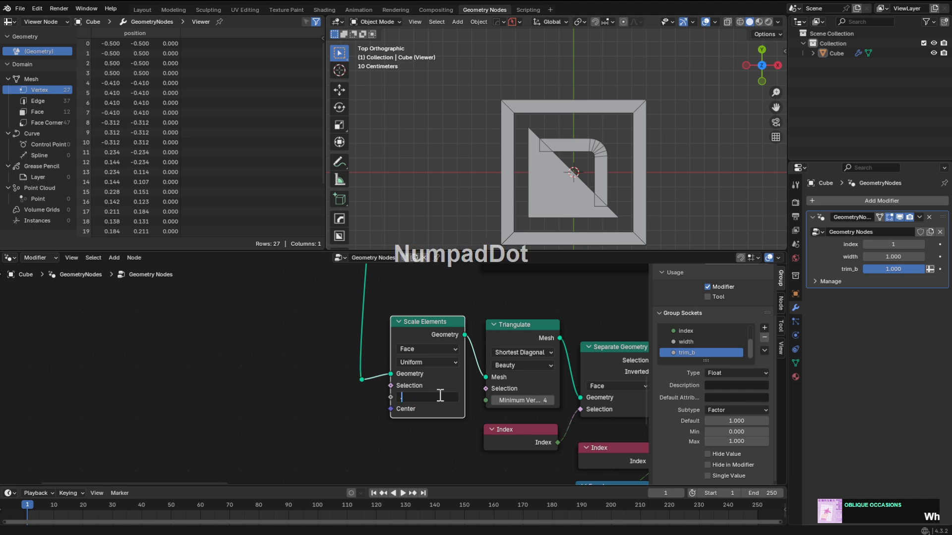
type("75")
key("KP_Enter")
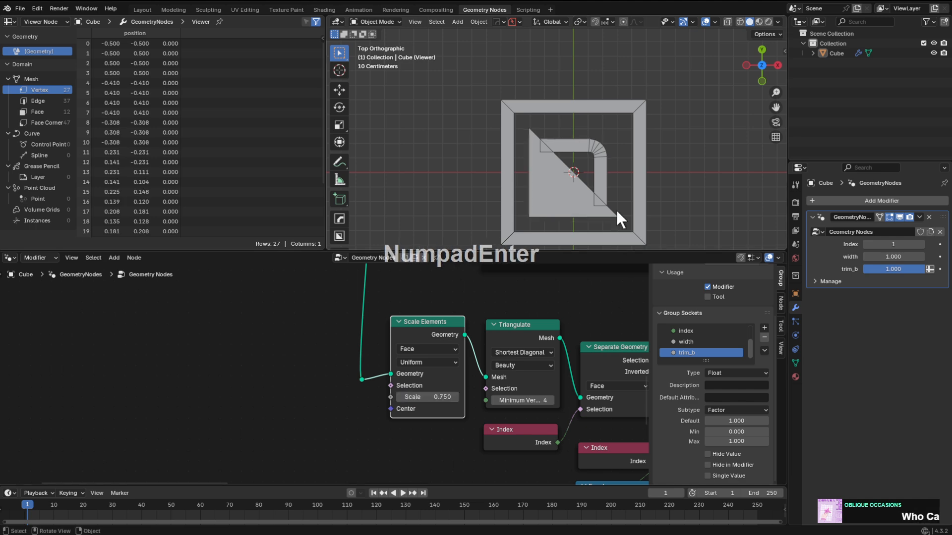
Inspect the scaled second shape in the viewport, toggling X-ray and the overlays and restoring them.
key("alt+z")
key("alt+z")
key("alt+a")
scroll(612, 155, "down", 1)
middle_click_drag(616, 162, 585, 157, "shift")
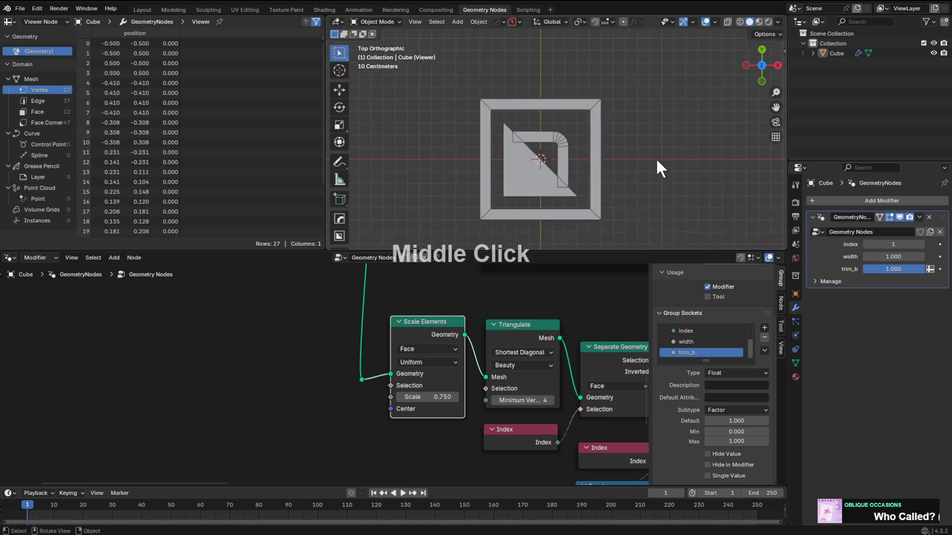
left_click(706, 20)
left_click(705, 22)
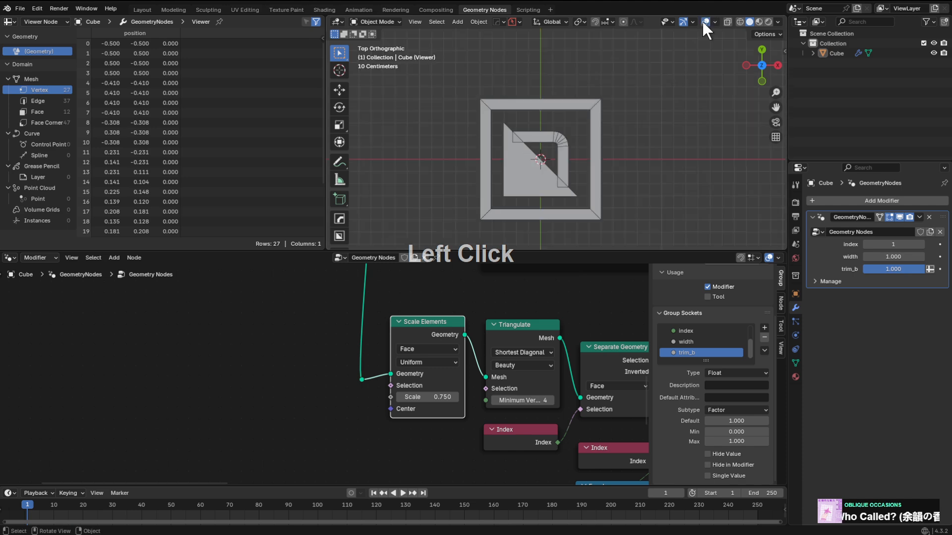
Set the Scale of the Scale Elements node before Triangulate to 0.85.
scroll(428, 397, "up", 2)
left_click_drag(428, 396, 441, 397, "shift")
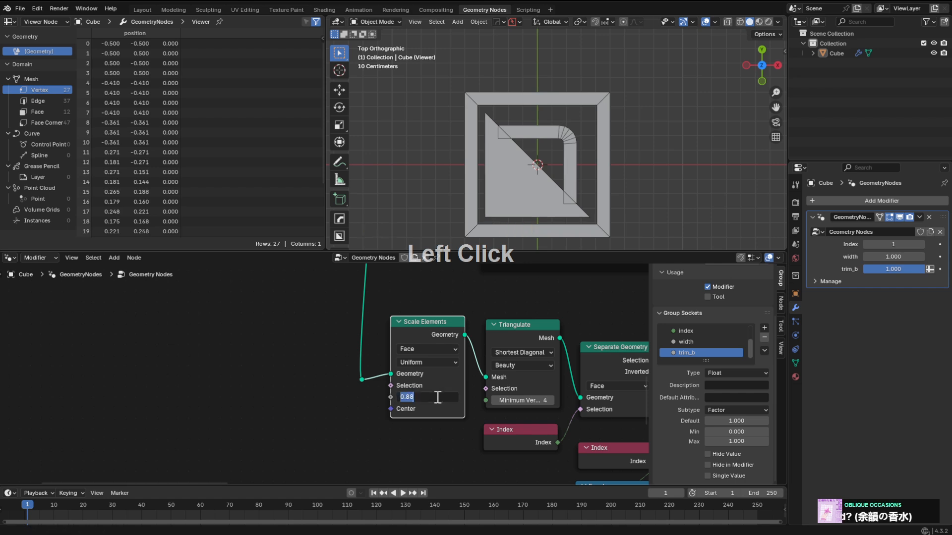
type(".85")
key("KP_Enter")
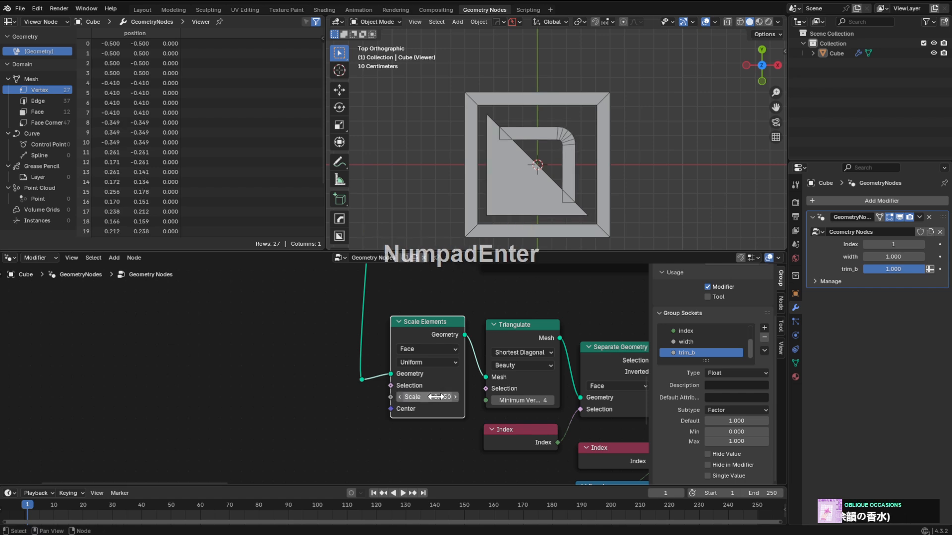
Try halving the B X value of the second shape's Mix node and undo it.
scroll(556, 133, "up", 3)
scroll(606, 369, "down", 4)
middle_click_drag(607, 370, 376, 308)
scroll(504, 382, "up", 2)
middle_click_drag(481, 458, 525, 350)
scroll(525, 350, "up", 6)
middle_click_drag(569, 375, 496, 389)
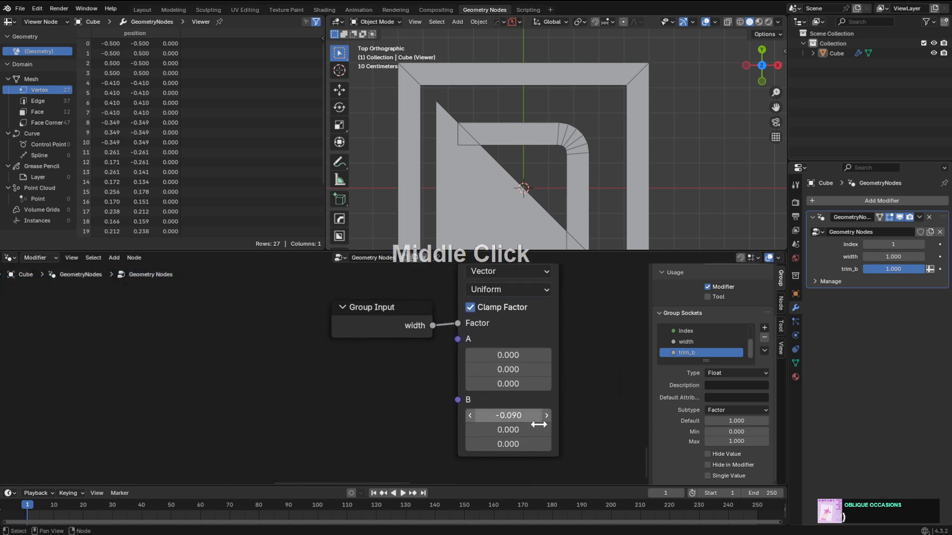
left_click(511, 416)
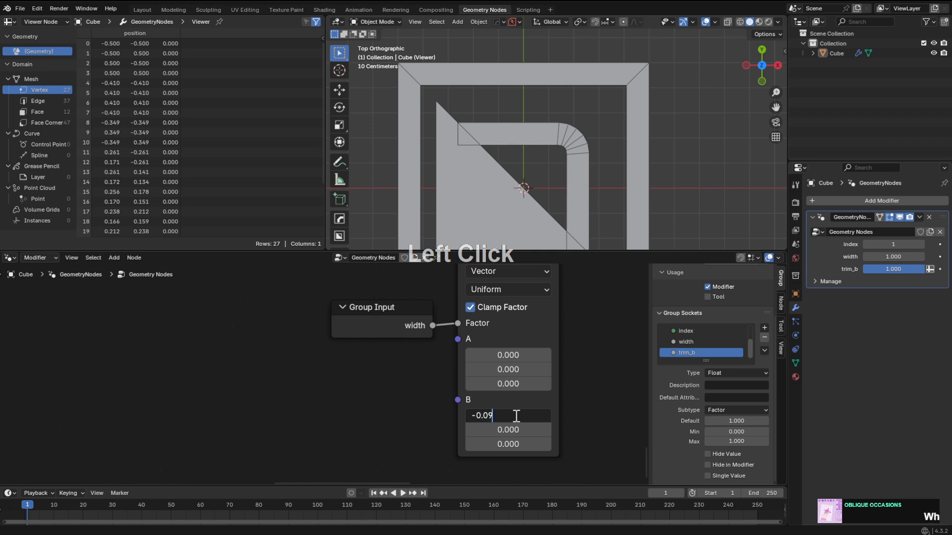
type("/2")
key("KP_Enter")
key("ctrl+z")
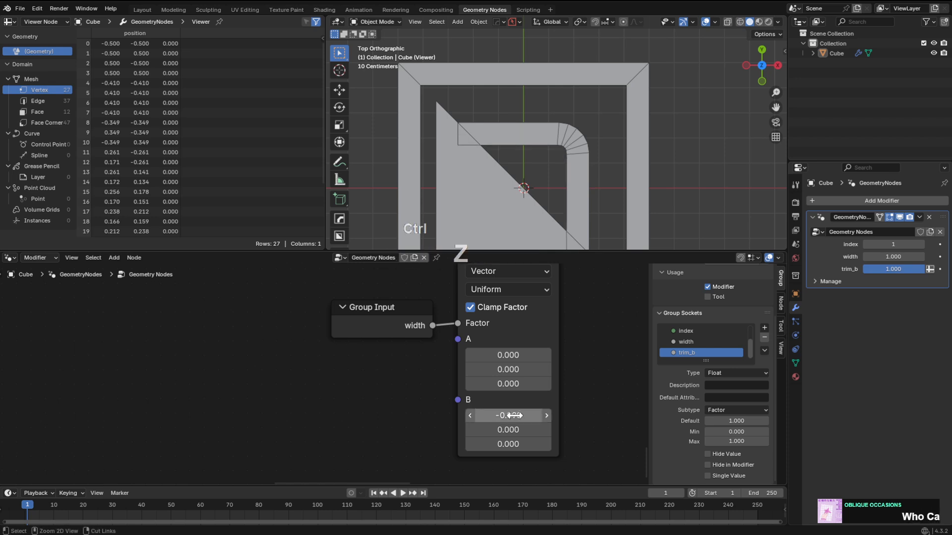
Set the Mix node's B X value to -0.07 and try out the trim_b slider in the modifier.
left_click(528, 415)
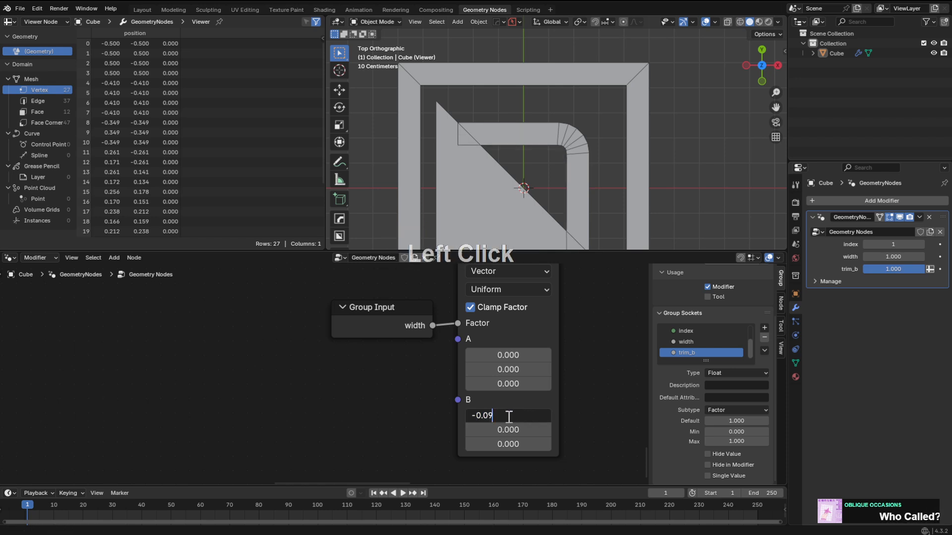
type("-0.07")
key("Return")
scroll(537, 141, "down", 6)
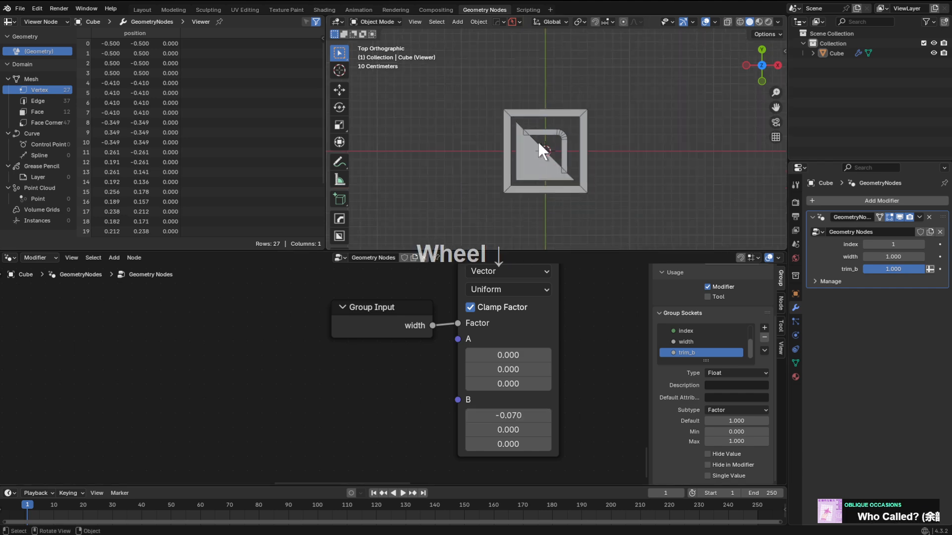
mouse_move(867, 272)
left_mouse_down()
mouse_move(850, 272)
mouse_move(875, 272)
left_mouse_up()
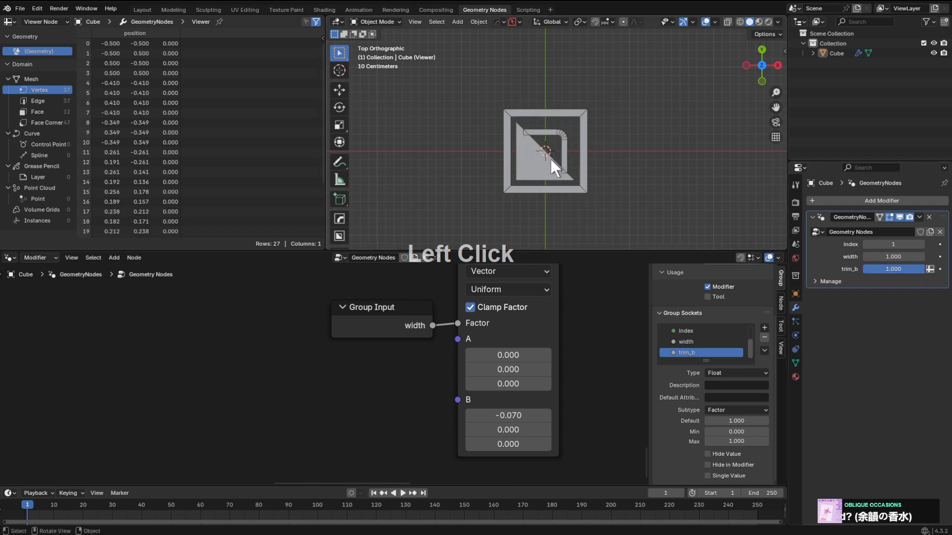
scroll(572, 151, "down", 2)
middle_click_drag(572, 151, 572, 178, "shift")
middle_click_drag(521, 296, 506, 391)
scroll(525, 385, "down", 1)
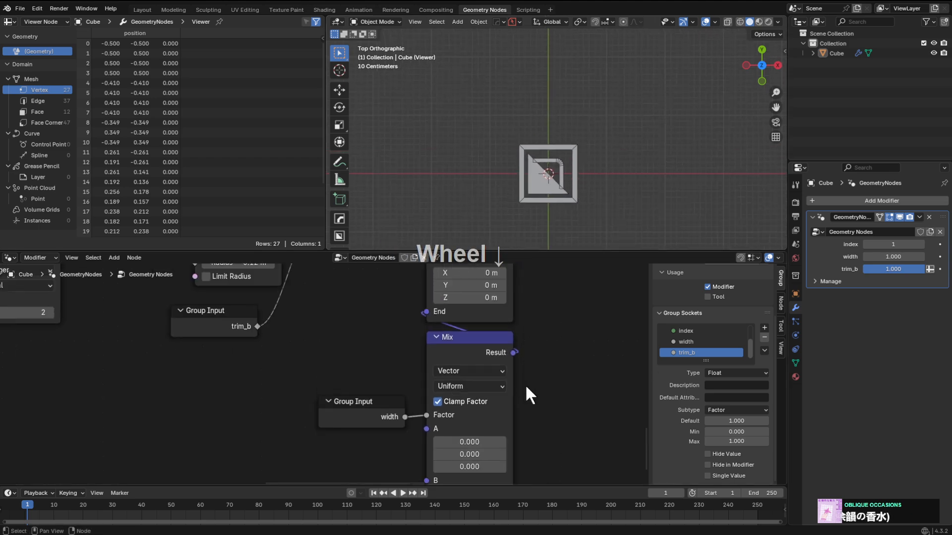
scroll(527, 388, "down", 6)
middle_click_drag(521, 344, 467, 365)
scroll(516, 384, "down", 3)
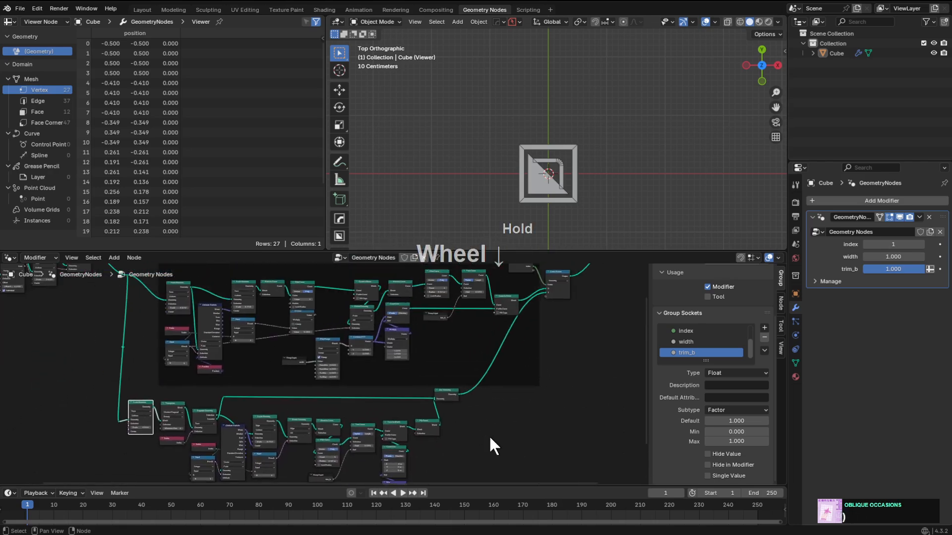
middle_click_drag(490, 437, 457, 423)
left_click(420, 409)
key("g")
right_click(423, 410)
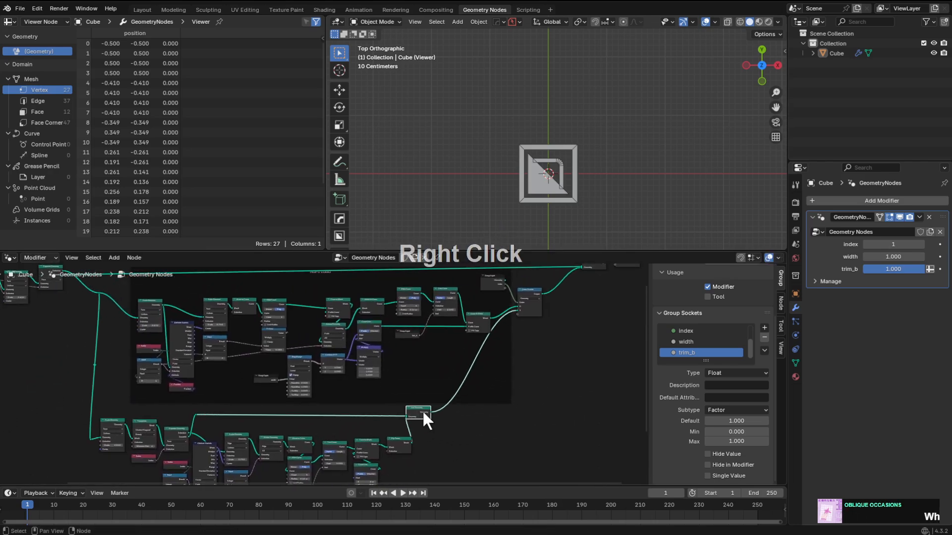
Move the second shape's nodes slightly sideways beneath the first logo frame.
scroll(506, 349, "down", 3)
left_click_drag(455, 459, 225, 343)
key("g")
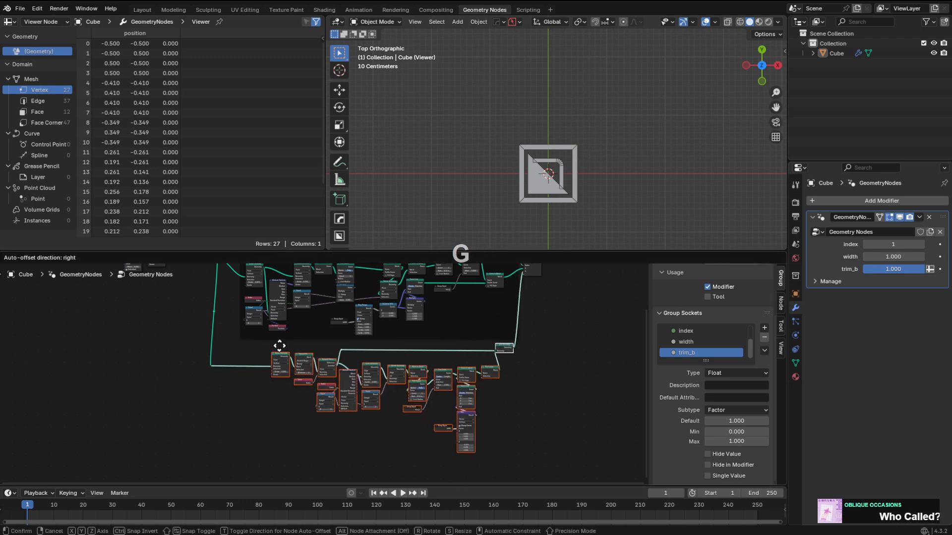
right_click(259, 342)
key("g")
key("x")
left_click(242, 354)
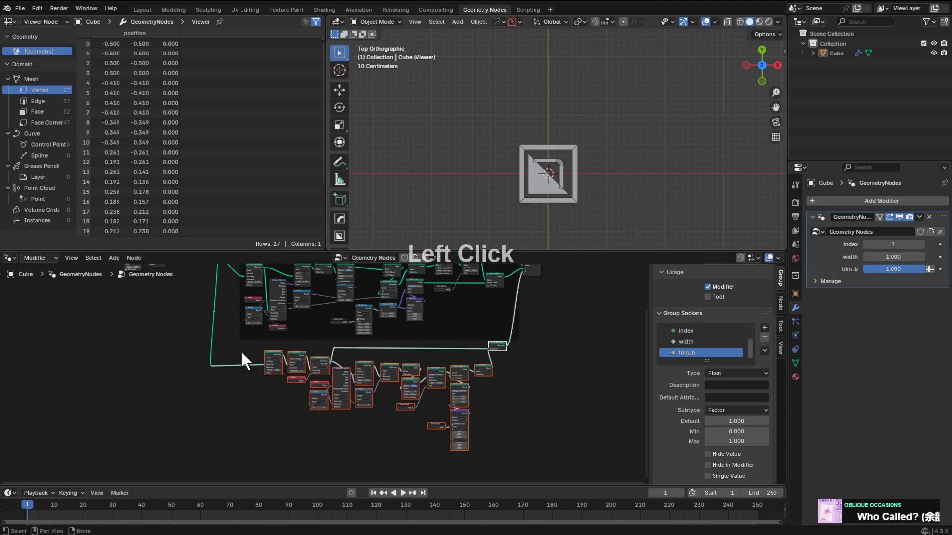
Shift the reroute feeding the second shape horizontally closer to that shape's first node.
left_click(210, 365)
key("g")
left_click(213, 364)
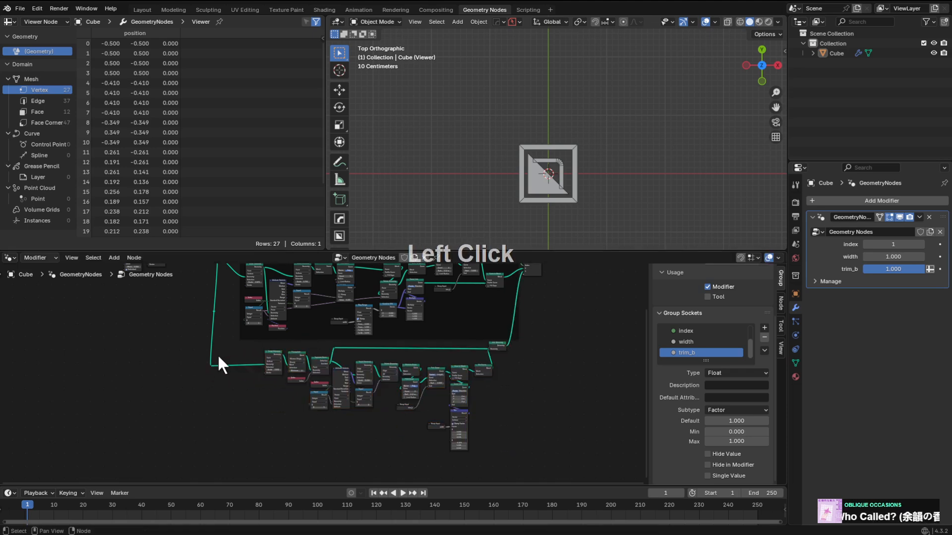
left_click_drag(218, 355, 198, 378)
key("g")
key("x")
left_click(213, 370)
key("a")
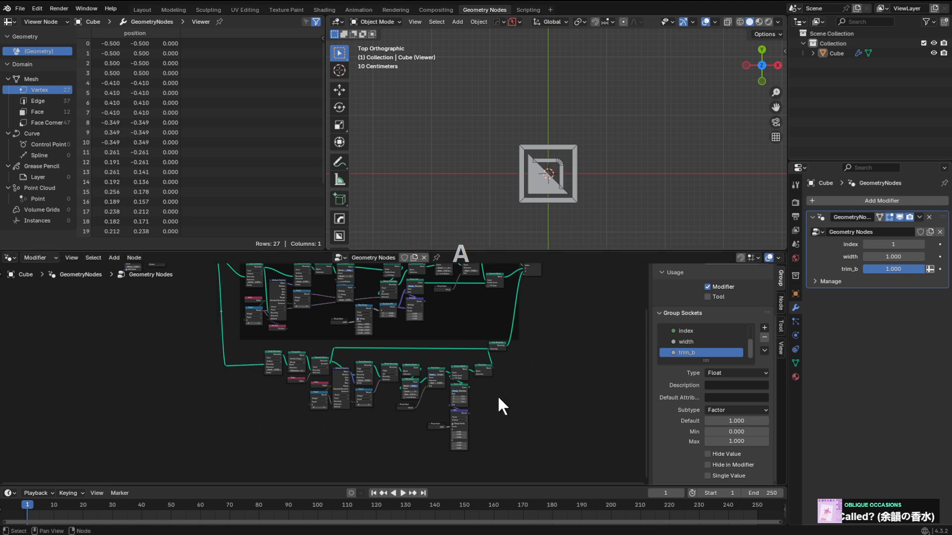
Join all of the second shape's nodes into a frame and place it under the first logo frame.
left_click_drag(509, 476, 259, 341)
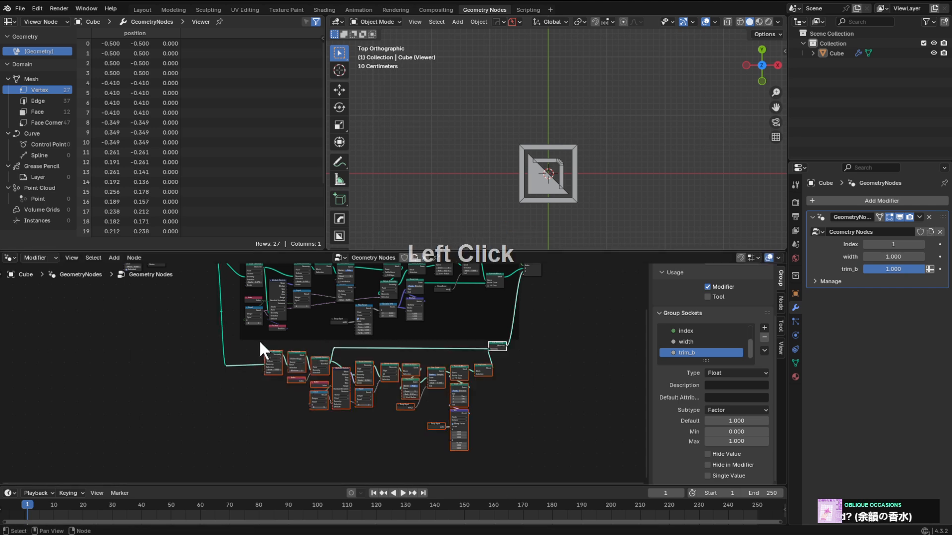
key("ctrl+j")
key("g")
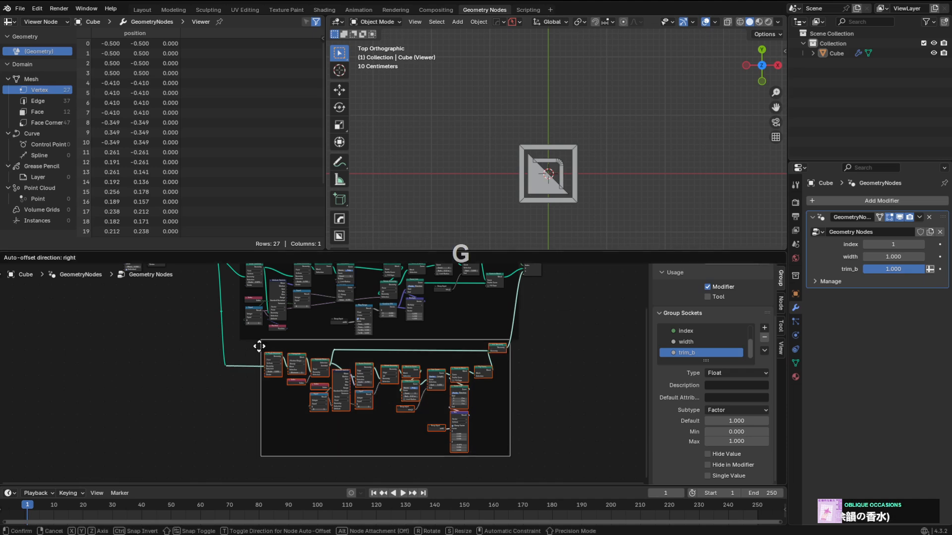
left_click(253, 347)
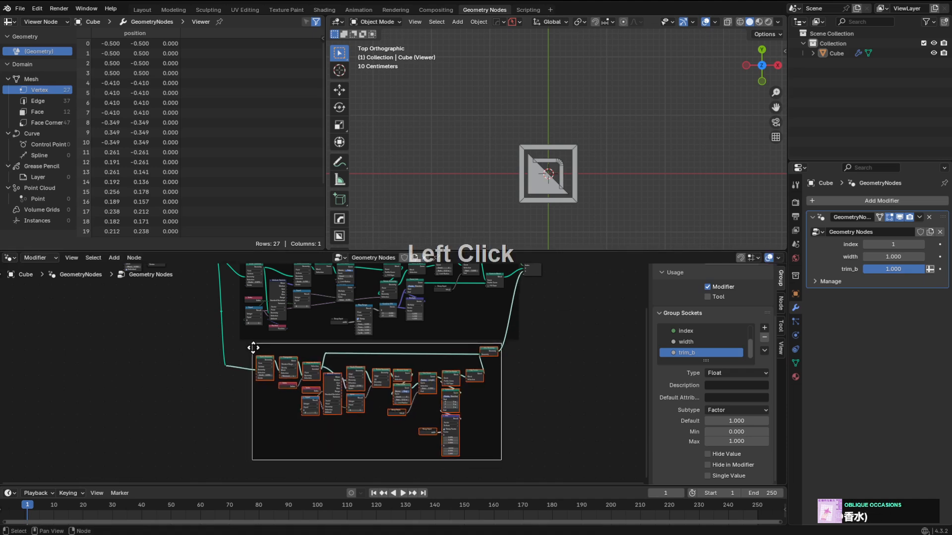
Label the new frame "Boxcutter Logo" and shift it slightly beneath the first logo frame.
key("F2")
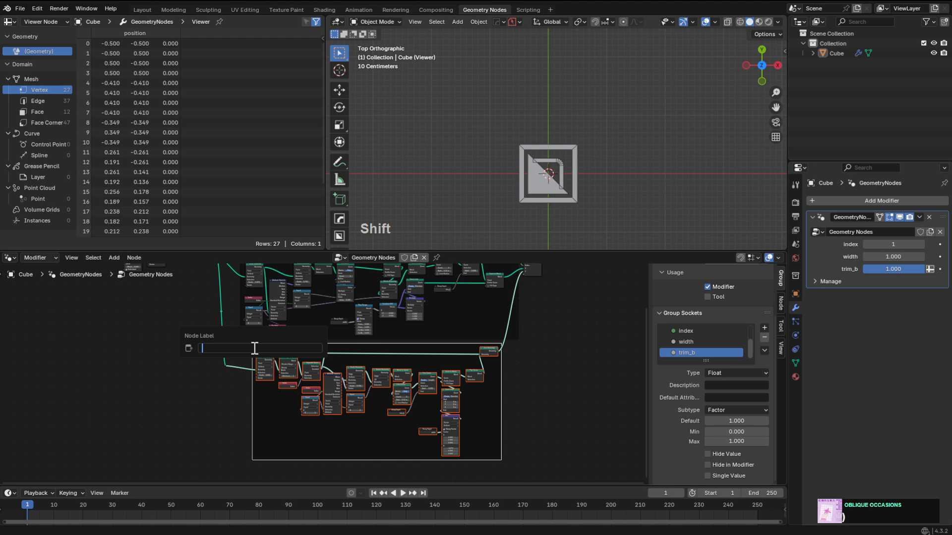
type("Boxcutter Logo")
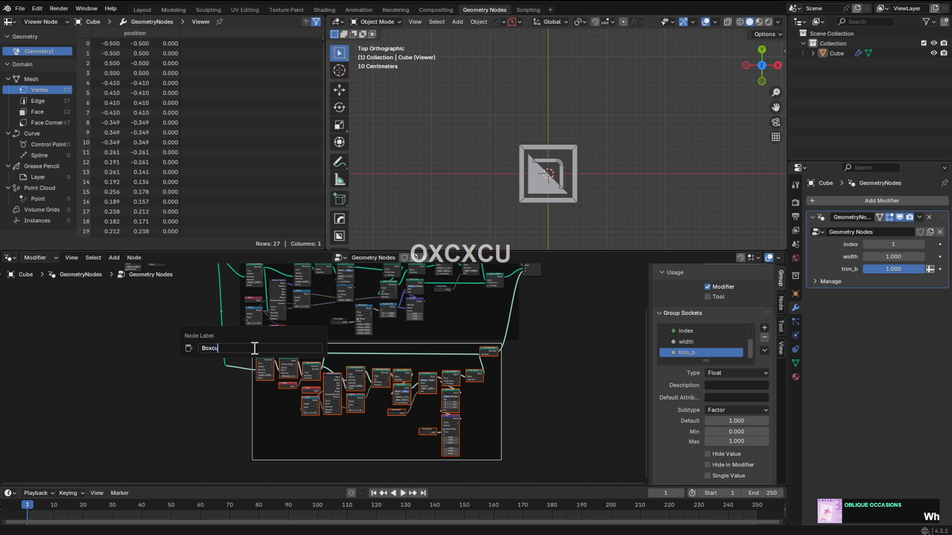
key("Return")
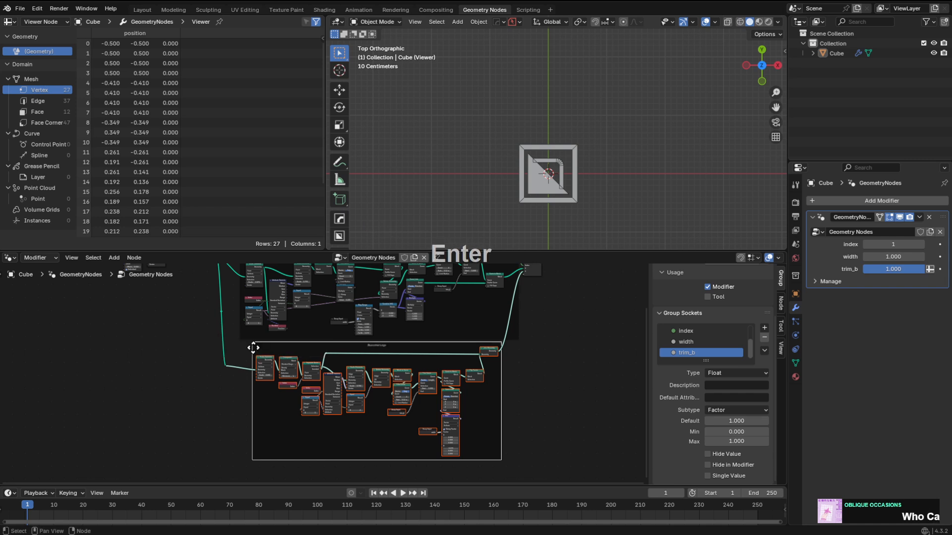
key("g")
left_click(357, 340)
left_click(447, 343)
scroll(446, 343, "down", 1)
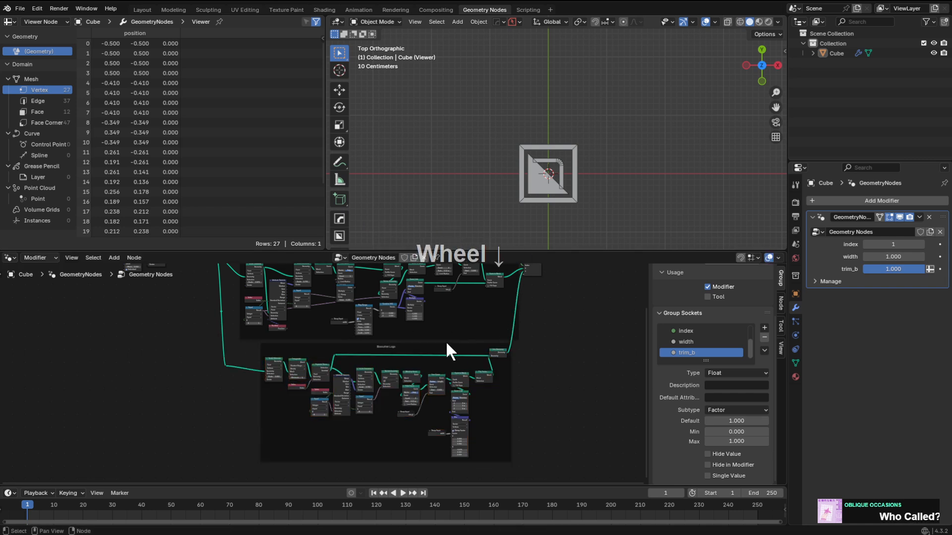
Move the Index Switch node slightly farther away from the two logo frames.
scroll(447, 343, "down", 1)
middle_click_drag(496, 309, 433, 345)
scroll(432, 343, "up", 4)
scroll(483, 310, "up", 1)
left_click(484, 311)
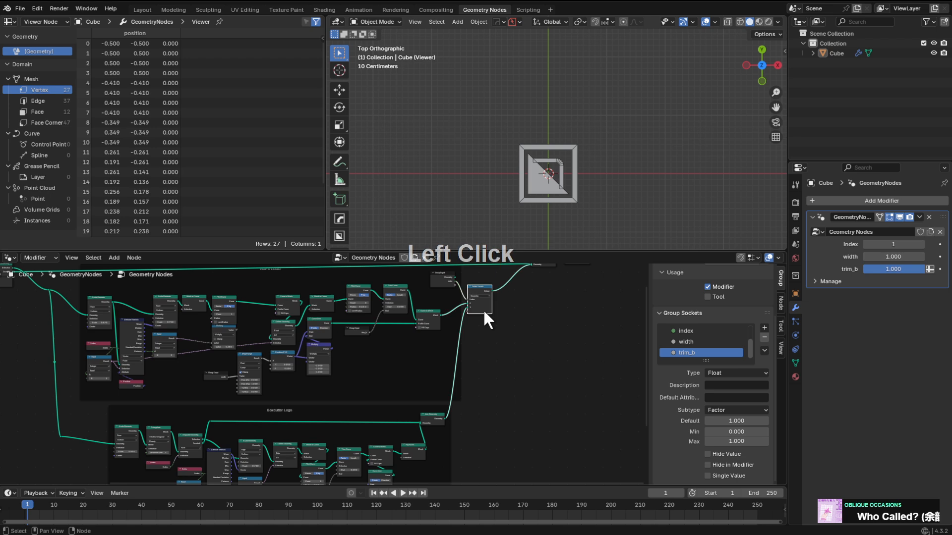
left_click_drag(483, 308, 495, 308)
Hide the unused sockets of the Group Input node that feeds the Index Switch and reposition that node.
scroll(449, 335, "up", 3)
middle_click_drag(449, 335, 448, 391)
scroll(488, 319, "down", 1)
scroll(424, 353, "up", 3)
scroll(462, 328, "down", 1)
scroll(462, 327, "down", 1)
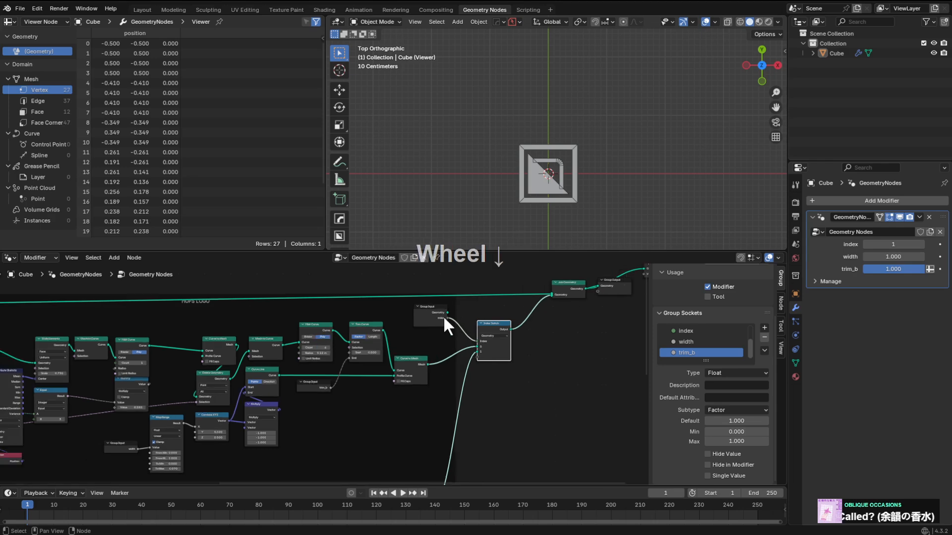
left_click(436, 317)
key("ctrl+h")
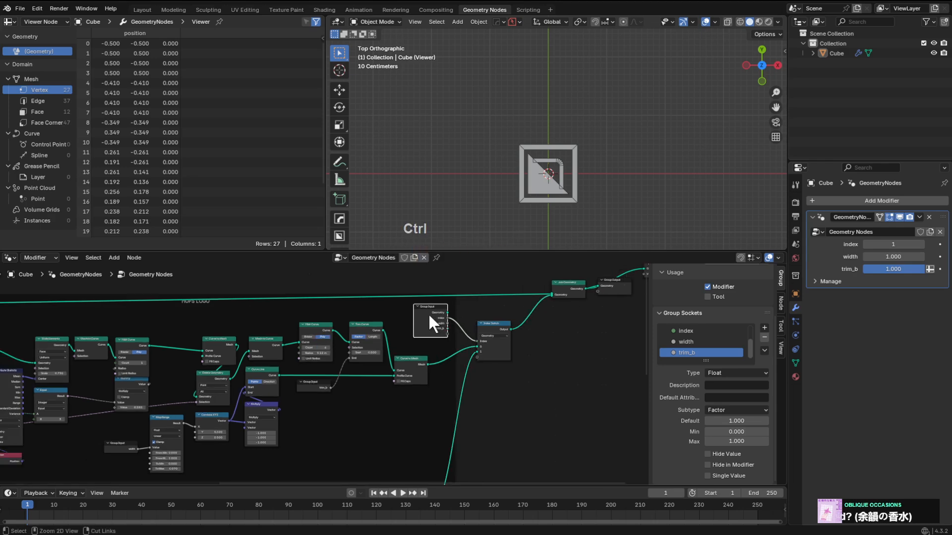
key("ctrl+h")
left_click_drag(427, 312, 416, 347)
Nudge the Join Geometry node in the Boxcutter Logo frame and the reroute that feeds the frame.
middle_click_drag(420, 342, 461, 289)
scroll(432, 367, "down", 3)
middle_click_drag(446, 389, 426, 400)
left_click_drag(424, 391, 421, 396)
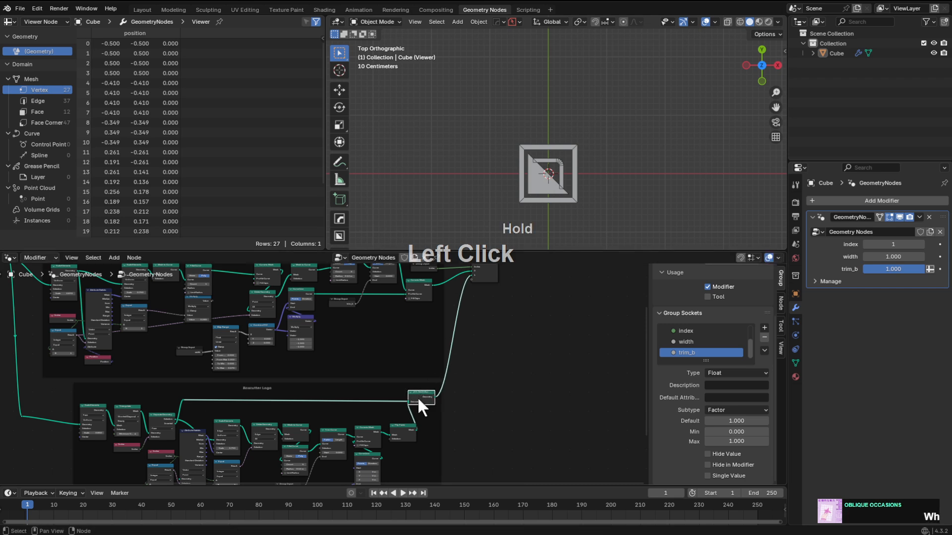
middle_click_drag(418, 396, 357, 307)
left_click(340, 359)
key("g")
left_click(345, 369)
Branch a new reroute off the one feeding the Boxcutter Logo frame and place it below that frame.
left_click_drag(349, 302, 358, 348)
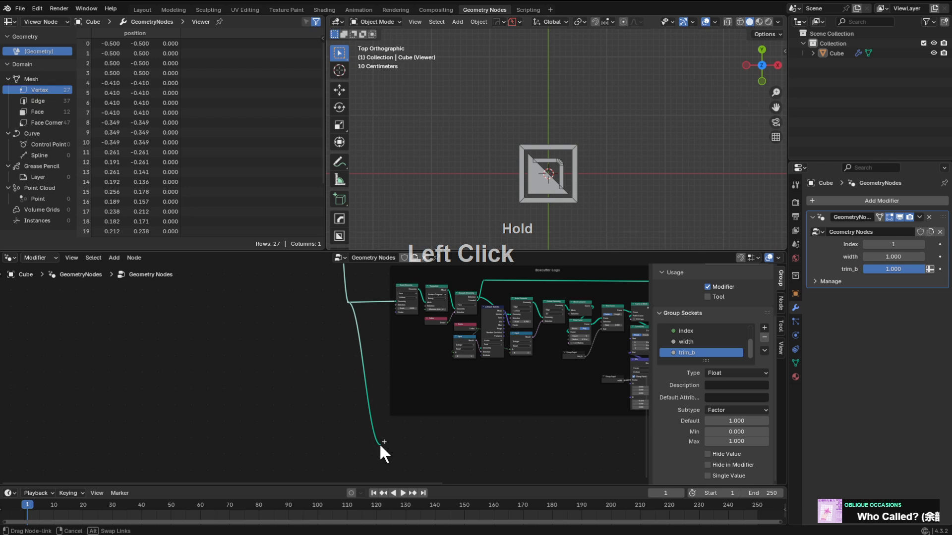
left_click_drag(380, 444, 380, 447)
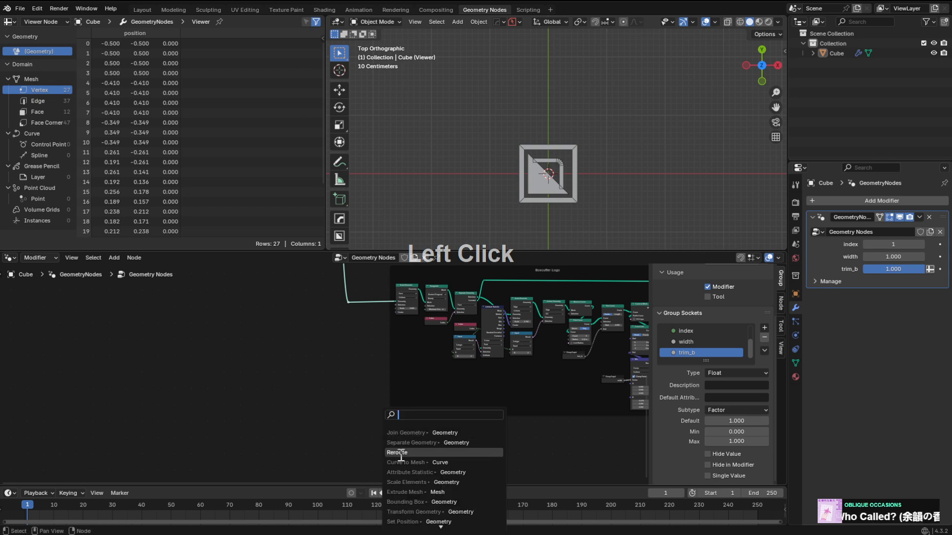
left_click(396, 452)
left_click(363, 449)
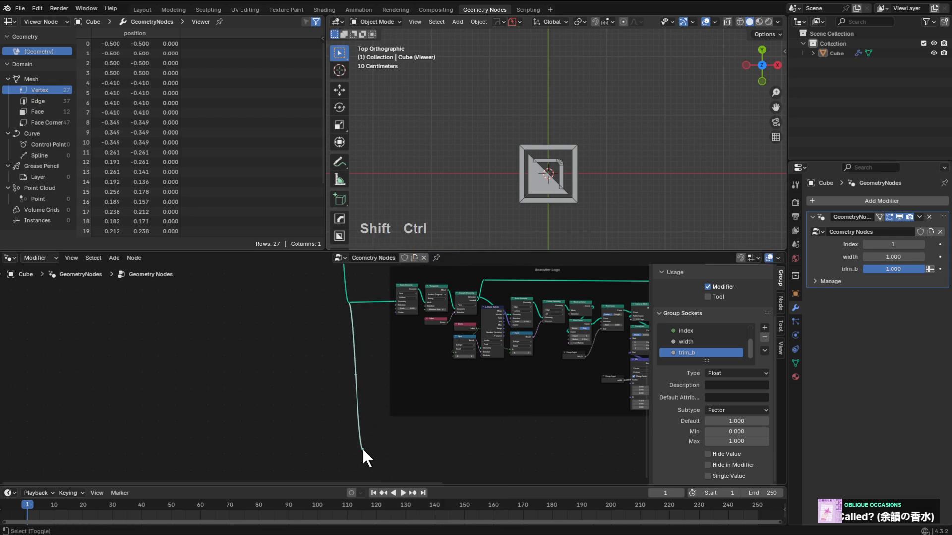
Preview the new reroute's geometry with a Viewer node and move the Viewer away from the reroute.
left_click(362, 447, "ctrl+shift")
middle_click_drag(388, 436, 366, 410)
scroll(507, 216, "up", 3)
middle_click_drag(543, 174, 537, 166, "shift")
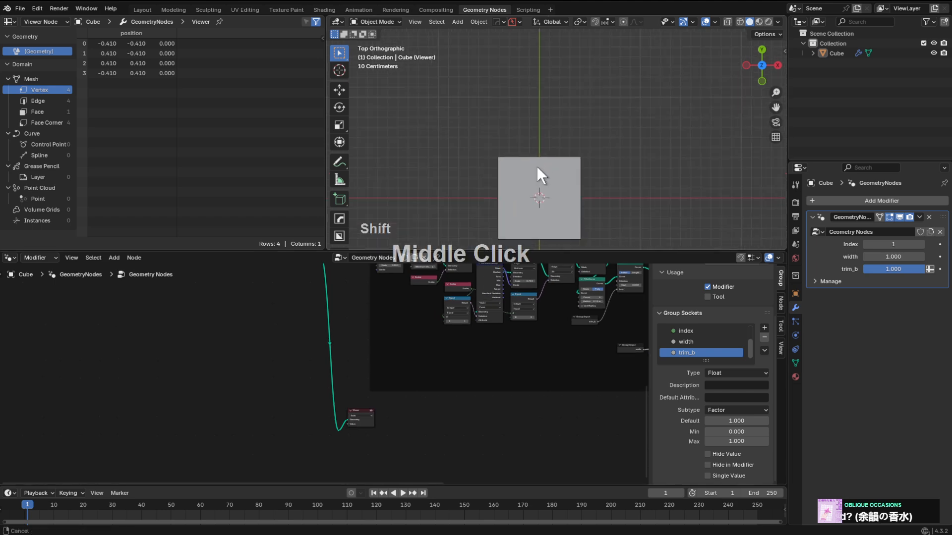
scroll(536, 166, "up", 2)
middle_click_drag(522, 97, 489, 124, "shift")
scroll(490, 124, "up", 2)
scroll(368, 408, "up", 2)
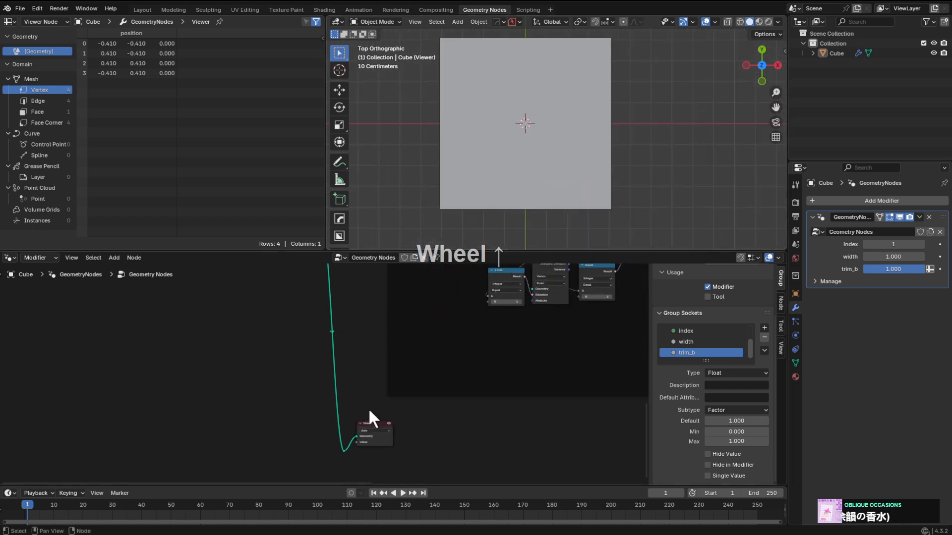
left_click_drag(370, 424, 420, 425)
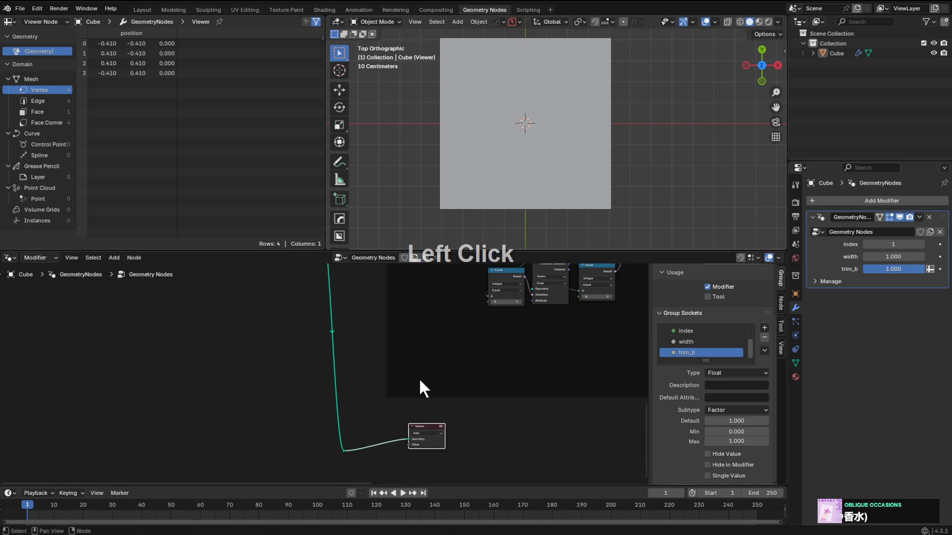
Move the Viewer node farther along X to leave room for new nodes after the reroute.
scroll(346, 178, "down", 2)
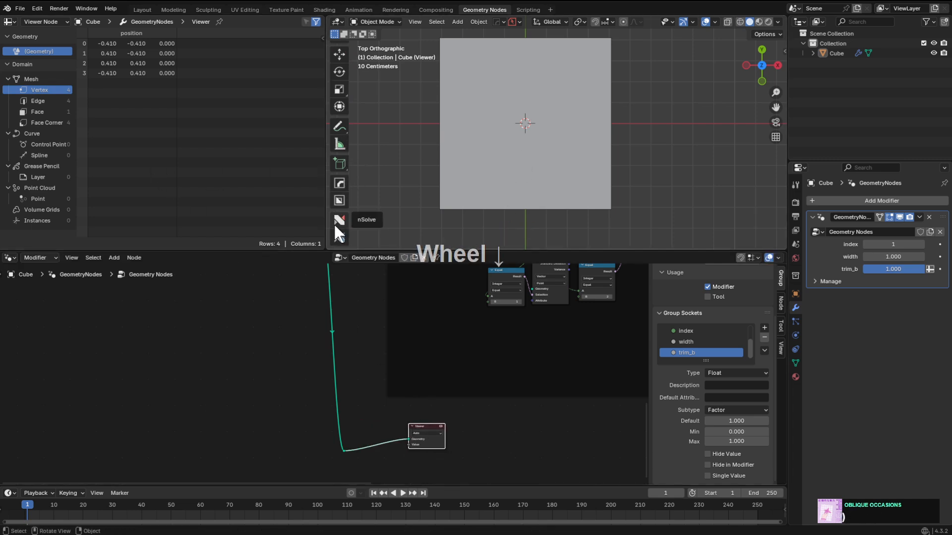
left_click(442, 433)
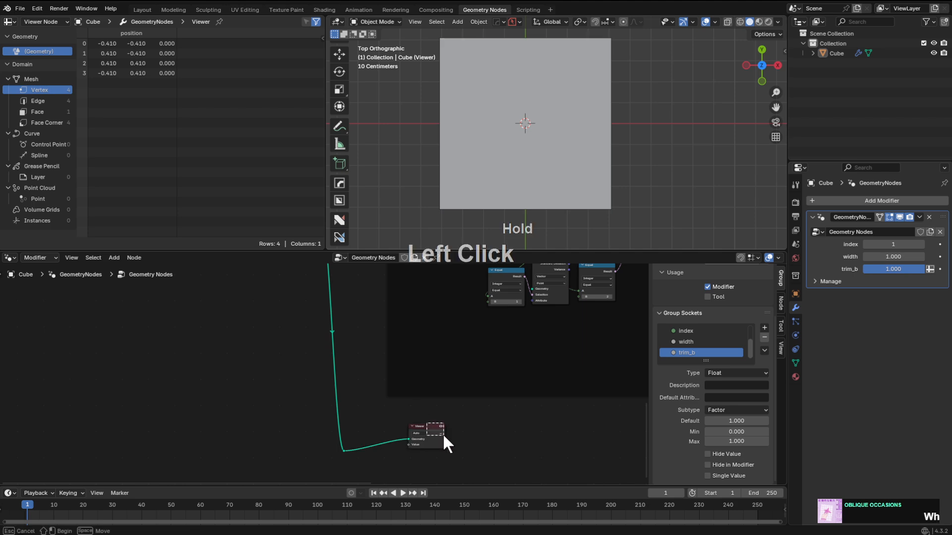
middle_click_drag(467, 203, 470, 169, "shift")
middle_click_drag(466, 228, 481, 241, "shift")
scroll(432, 420, "up", 2)
left_click(450, 436)
left_click_drag(450, 436, 497, 449)
middle_click_drag(495, 453, 430, 373, "shift")
scroll(430, 373, "up", 1)
key("g")
key("x")
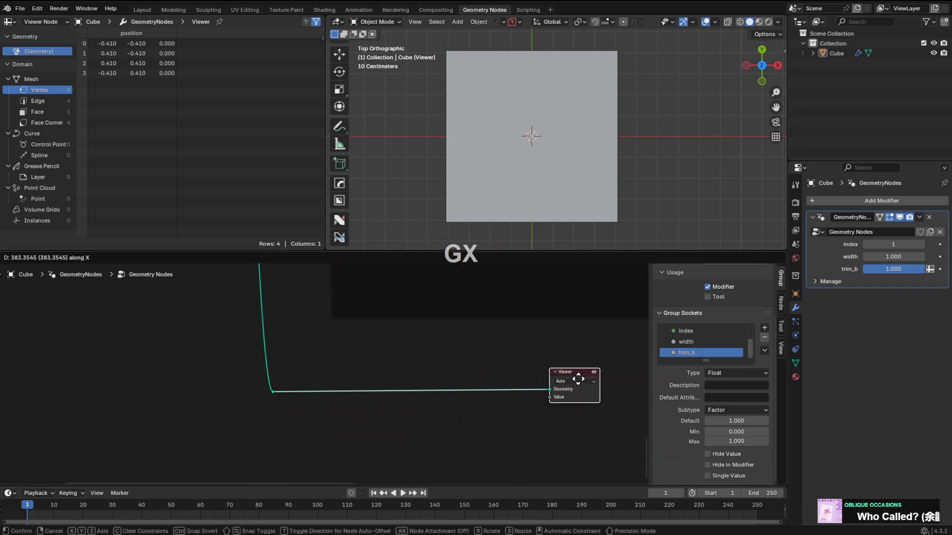
left_click(589, 380)
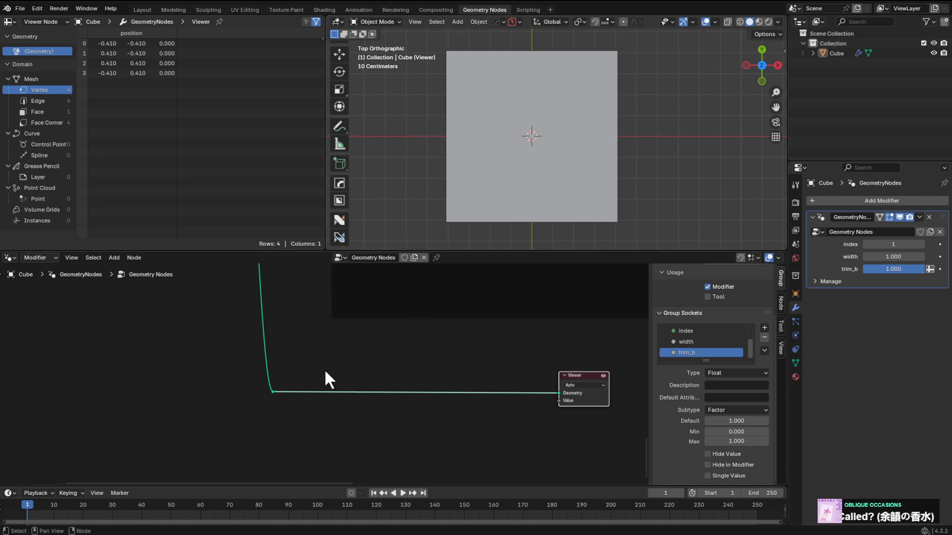
Insert a Mesh to Curve node between the new reroute and the Viewer, close to the reroute.
key("shift+a")
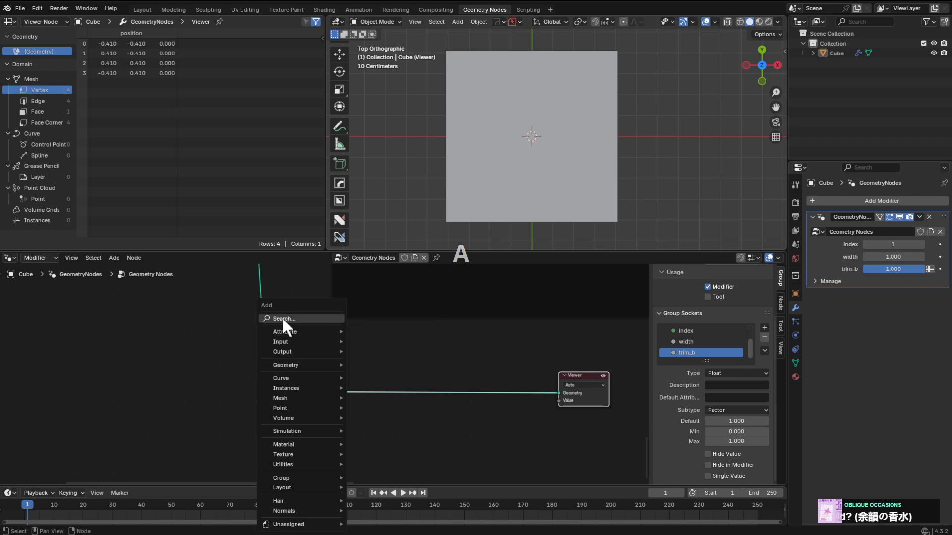
key("shift+a")
left_click(357, 317)
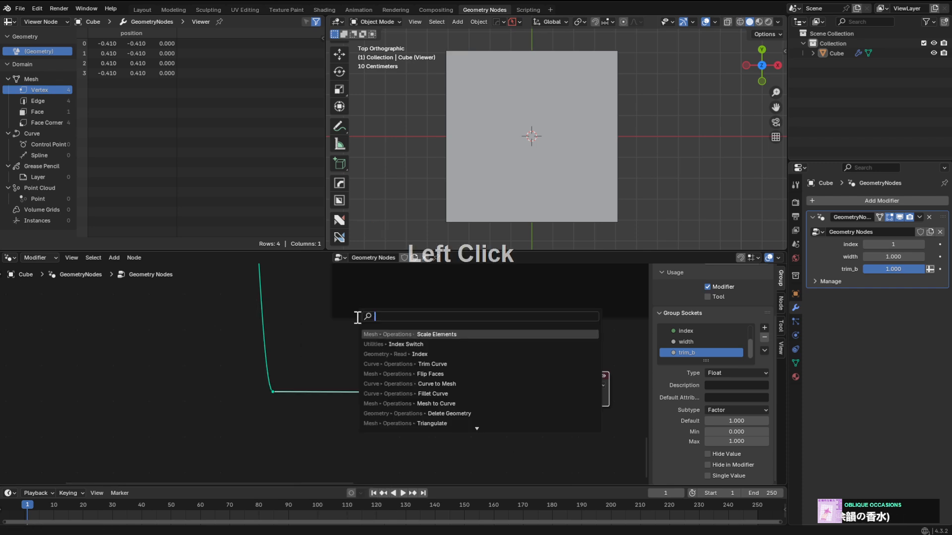
type("to cur")
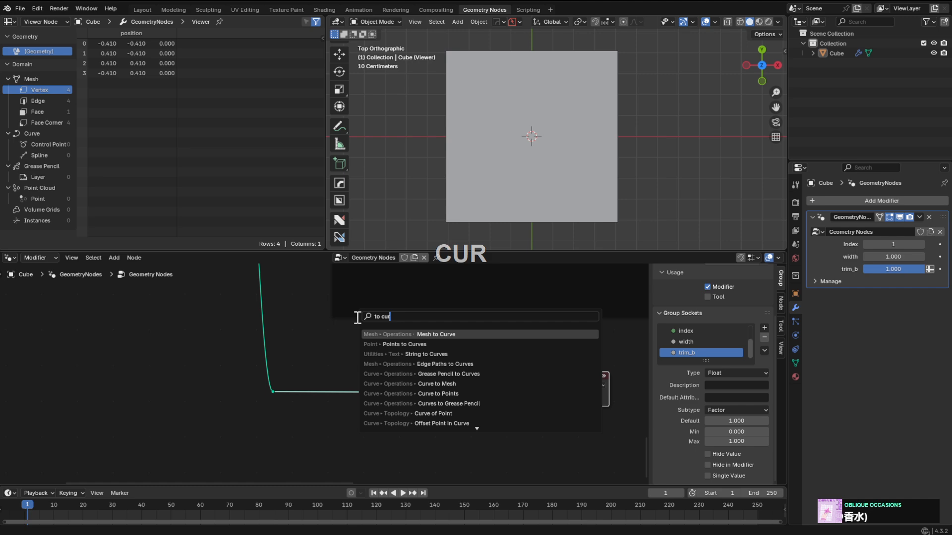
key("Return")
left_click(356, 392)
key("g")
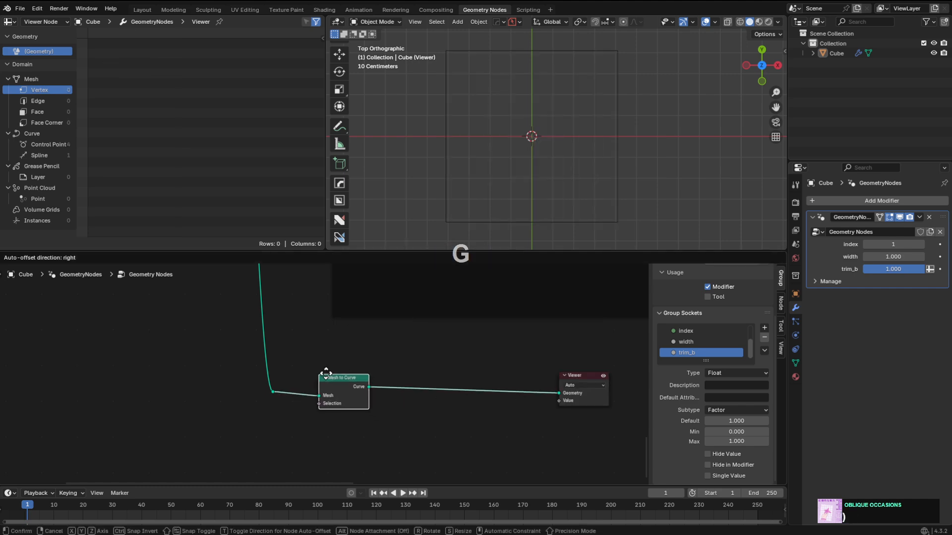
left_click(357, 393)
Insert a Fillet Curve node after Mesh to Curve and set its Radius to 0.36 m.
key("shift+a")
left_click(371, 317)
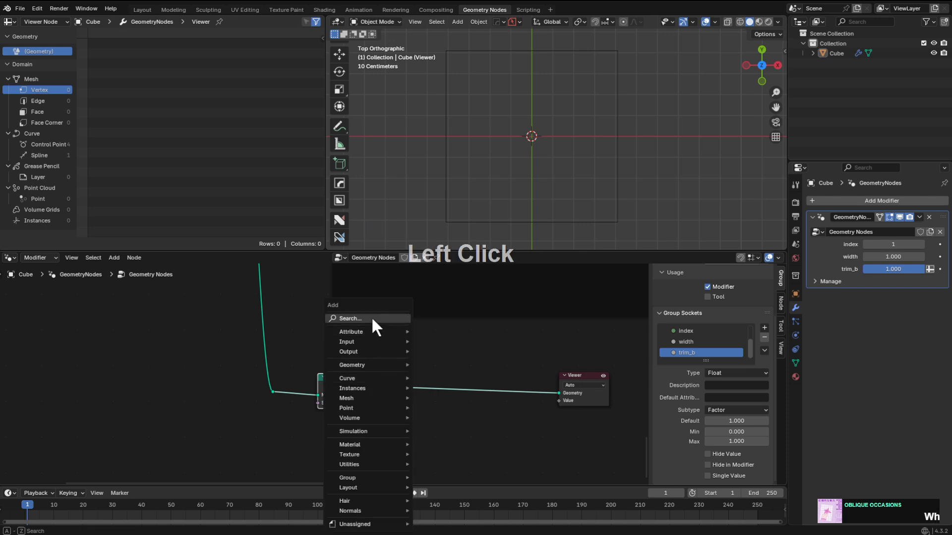
type("fille")
key("Return")
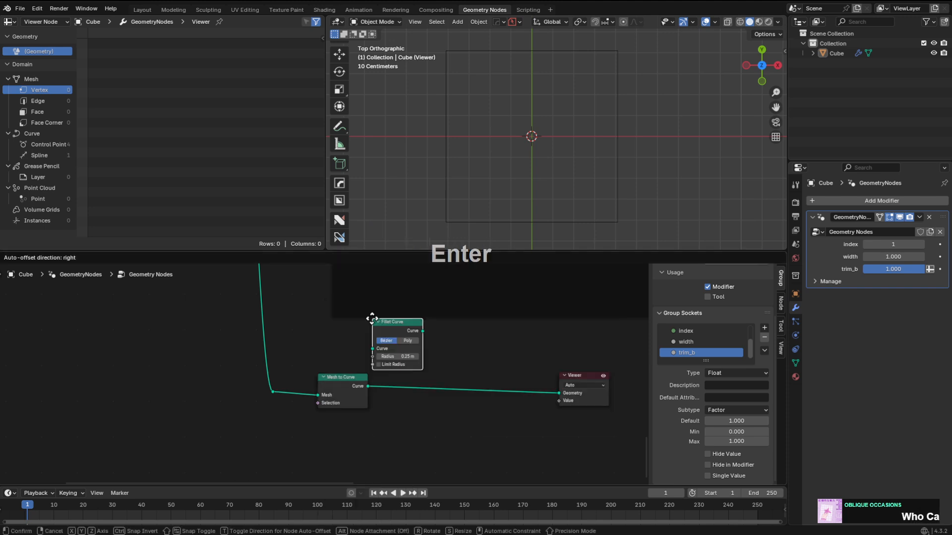
left_click(391, 369)
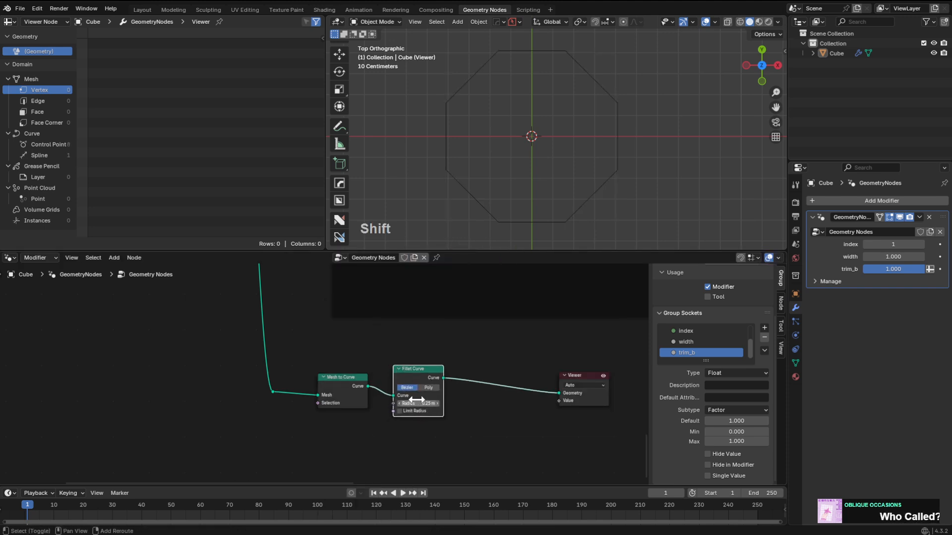
mouse_move(411, 403)
left_mouse_down("shift")
mouse_move(446, 403)
mouse_move(411, 396)
left_mouse_up("shift")
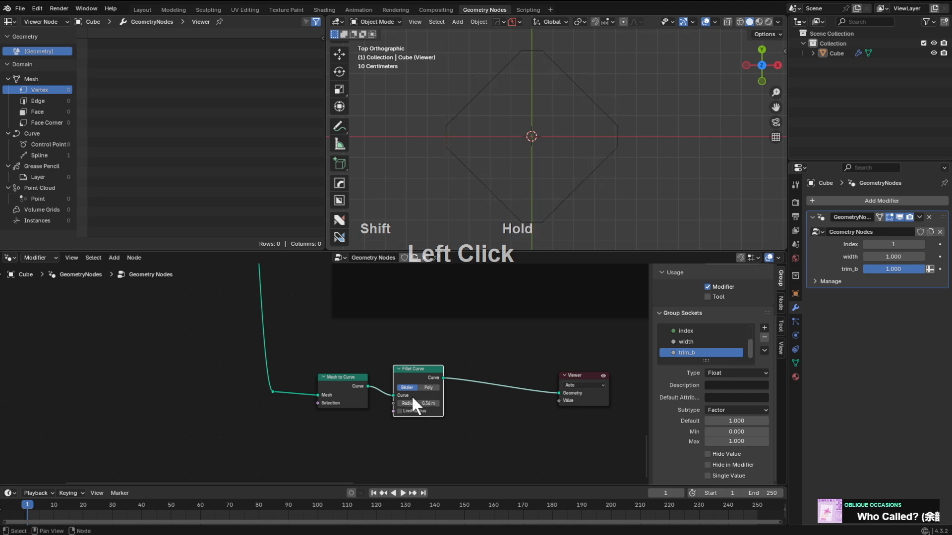
Nudge the Mesh to Curve and Fillet Curve nodes into a tidier arrangement.
scroll(430, 354, "up", 2)
left_click_drag(382, 331, 376, 328)
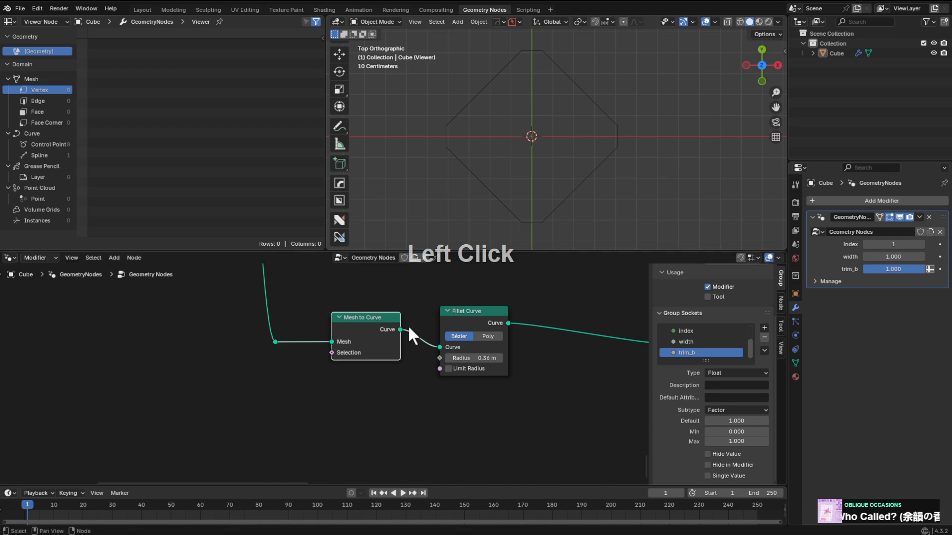
left_click_drag(453, 323, 450, 320)
Add a Compare node set to Equal below Mesh to Curve, with its Result feeding the Fillet Curve Radius.
left_click_drag(435, 365, 382, 402)
type("inde")
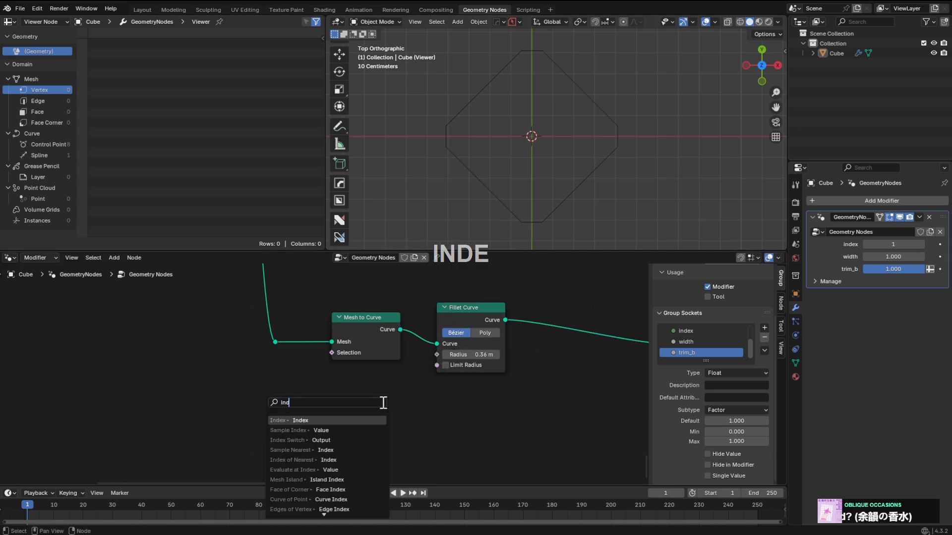
key("BackSpace")
key("BackSpace")
key("BackSpace")
key("BackSpace")
type("co")
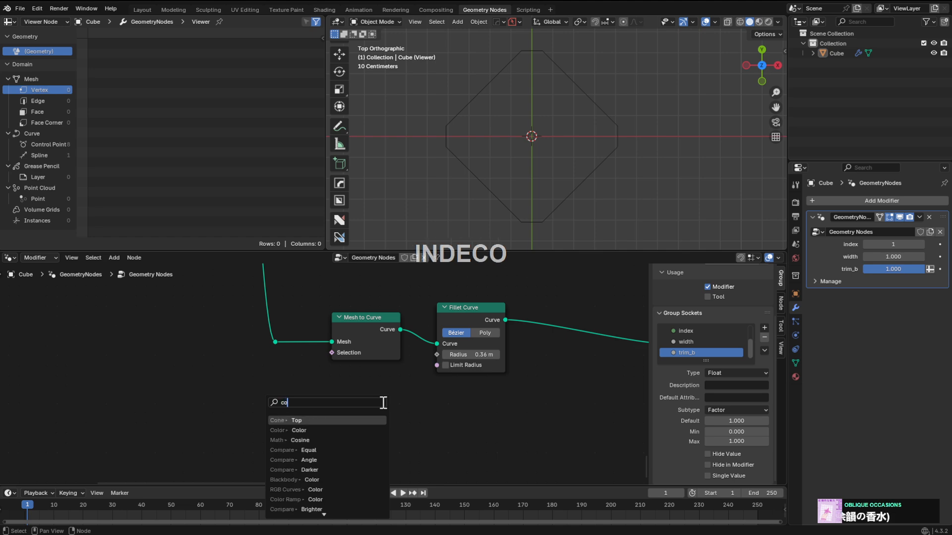
type("mpa")
key("Return")
left_click(346, 410)
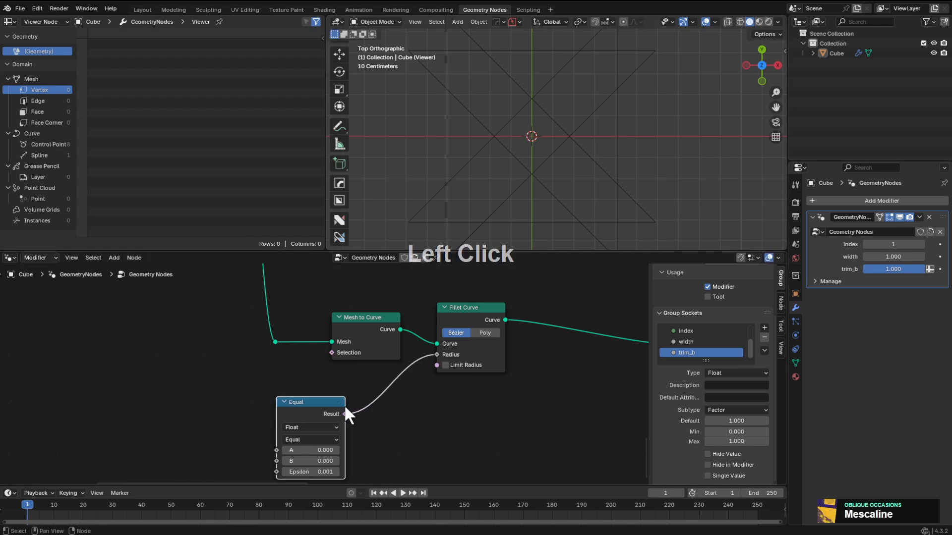
left_click_drag(345, 413, 376, 419)
type("ore")
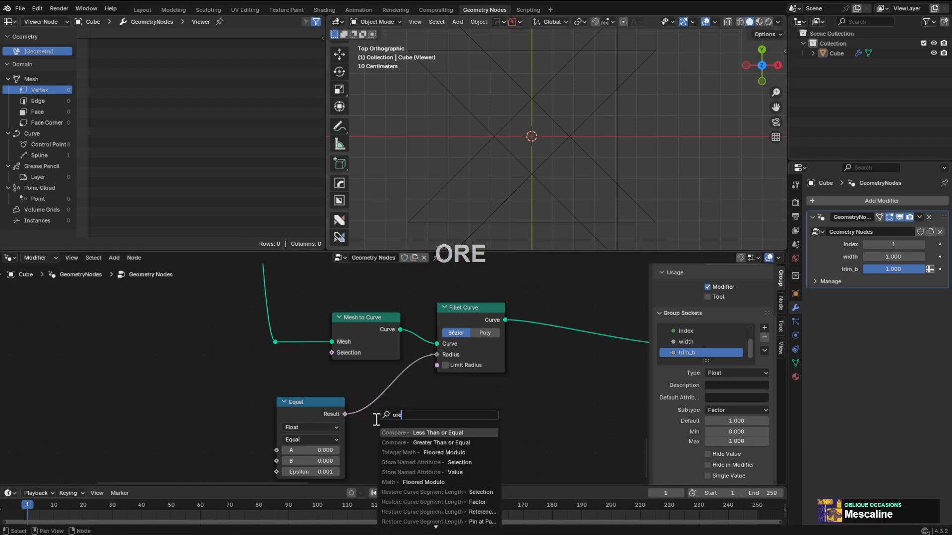
key("Escape")
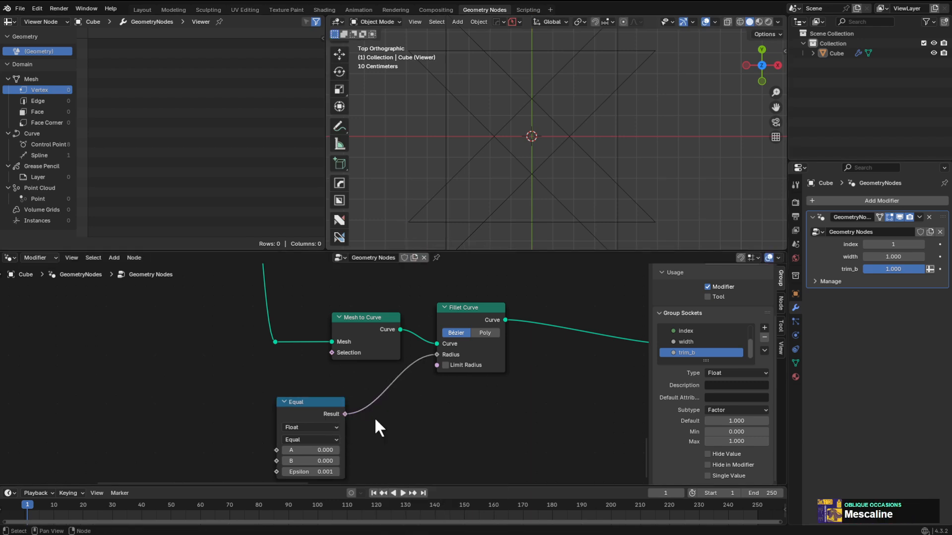
left_click_drag(344, 414, 368, 387)
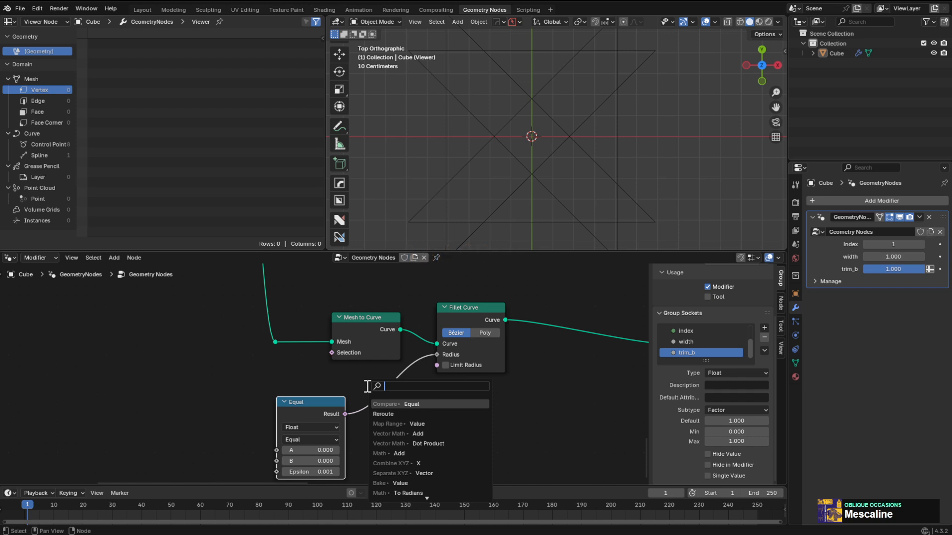
key("shift+a")
mouse_move(353, 455)
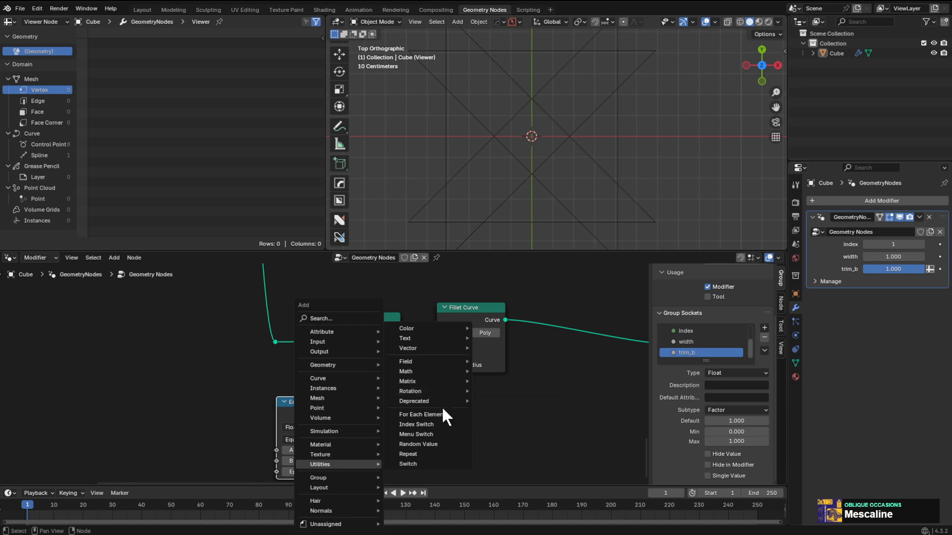
mouse_move(439, 371)
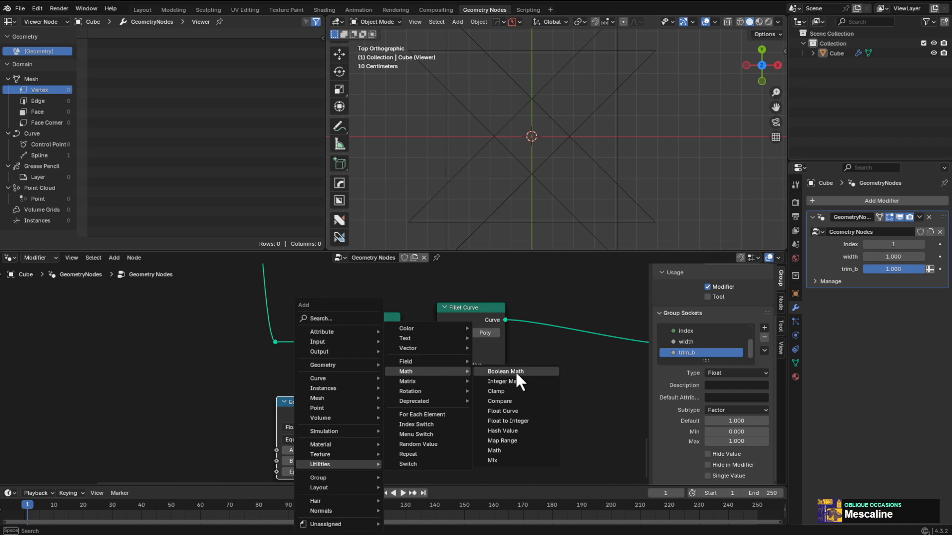
left_click(517, 399)
left_click(471, 398)
left_click(498, 426)
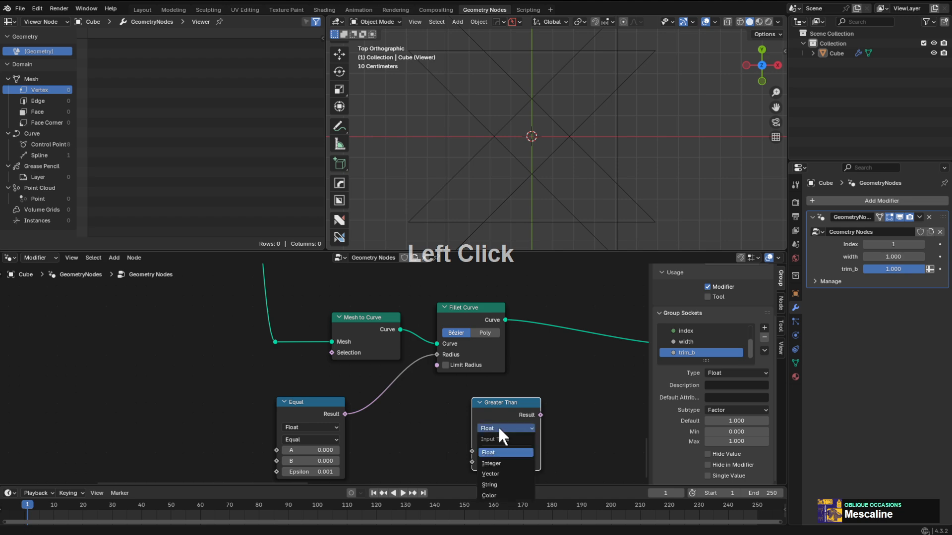
key("x")
Move the Equal node closer beneath Fillet Curve and change its data type to Integer.
middle_click_drag(298, 418, 341, 388)
left_click_drag(340, 388, 418, 379)
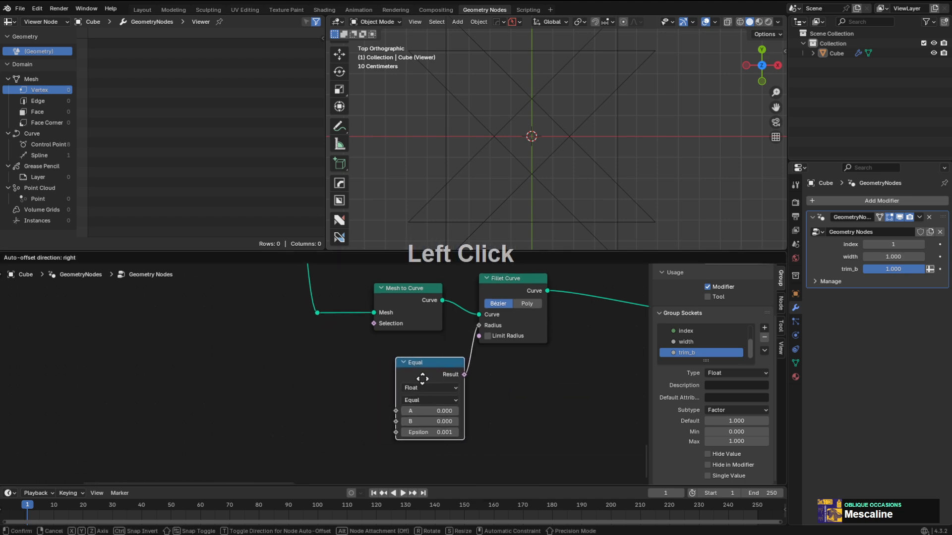
left_click(406, 386)
left_click(415, 422)
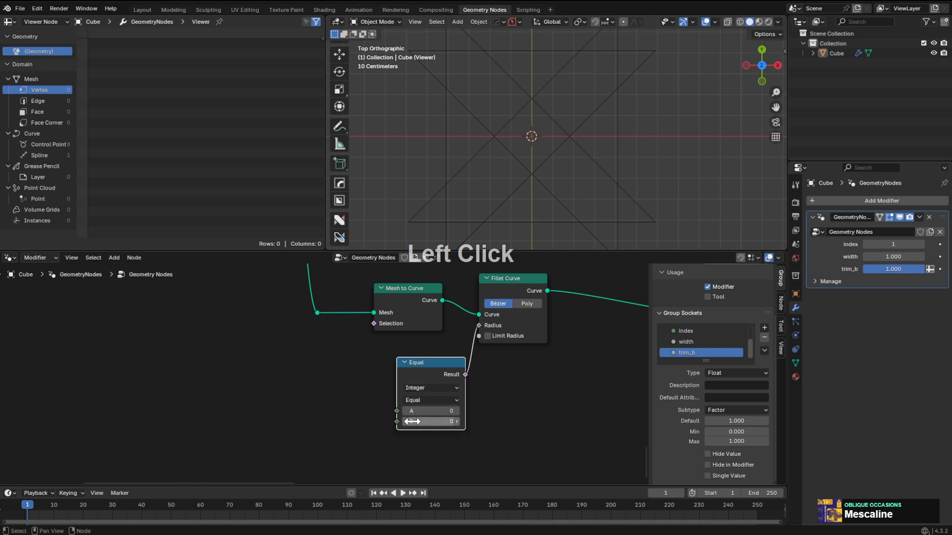
Feed a new Index node into input A of the Equal node and set B to 2.
left_click_drag(397, 411, 374, 404)
type("inde")
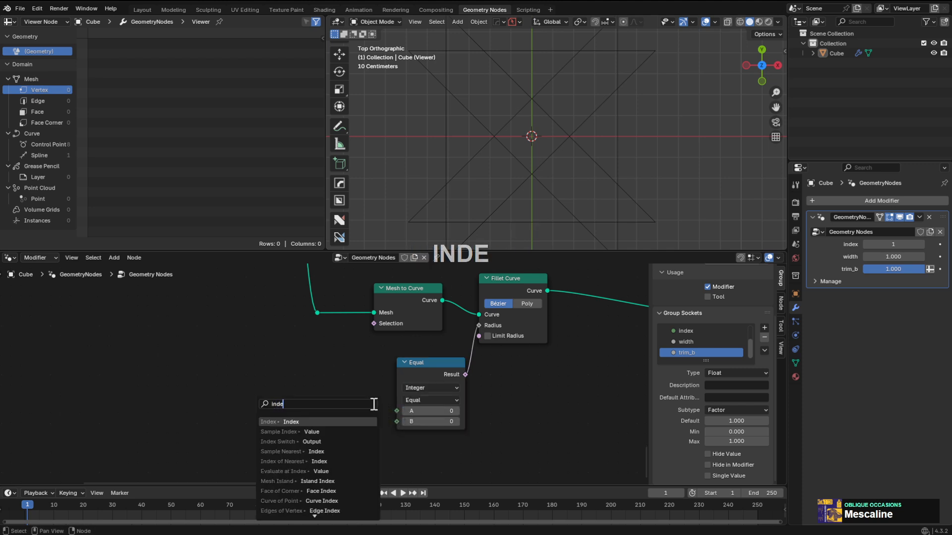
key("Return")
left_click(364, 378)
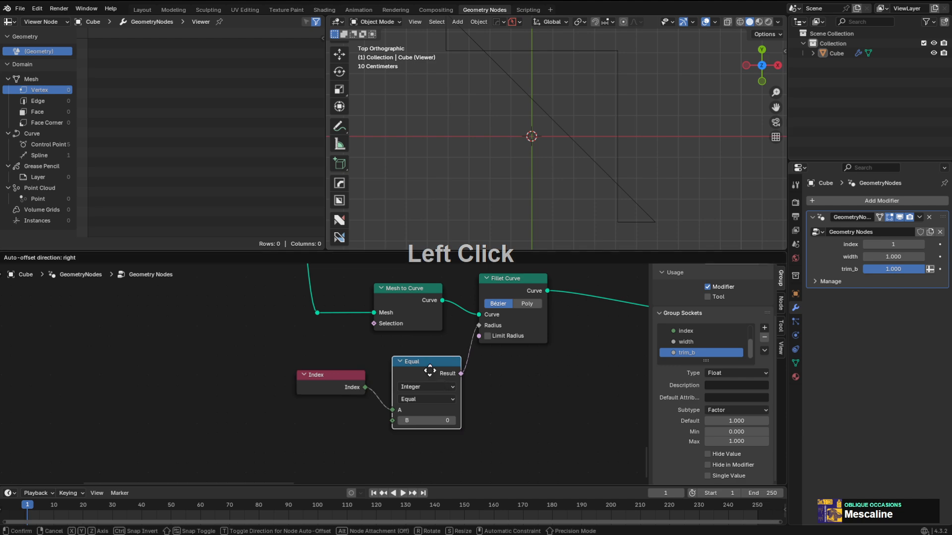
left_click_drag(442, 410, 424, 406)
left_click(438, 418)
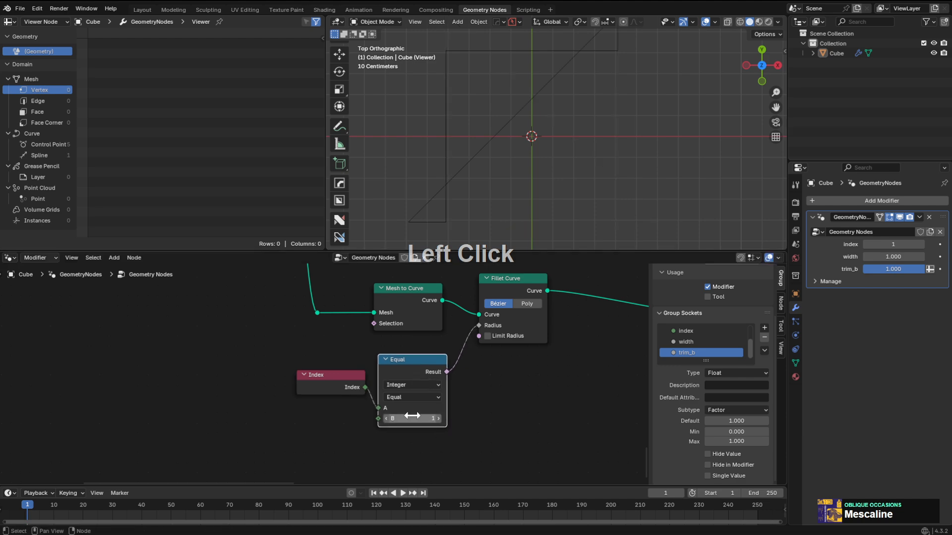
left_click(439, 418)
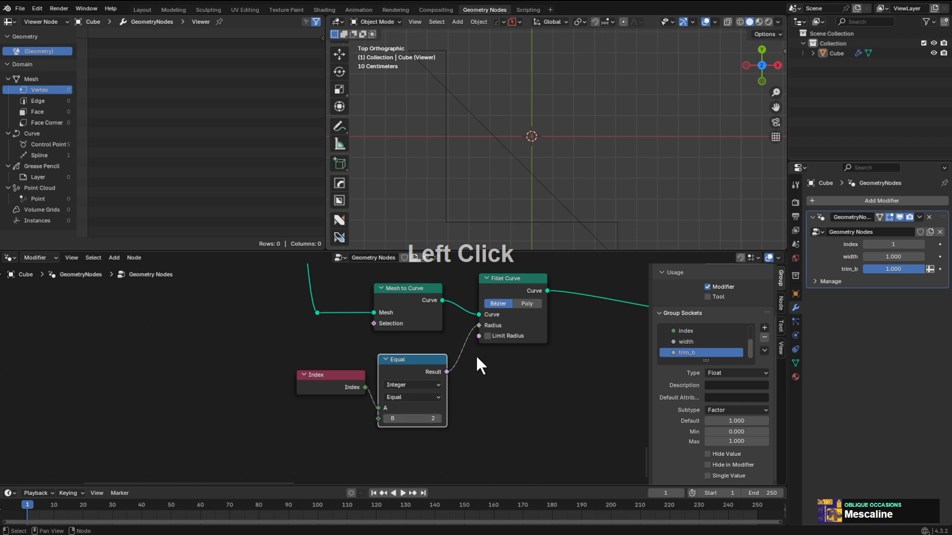
Shift the Index and Equal nodes away from Fillet Curve to make room before its Radius input.
middle_click_drag(509, 313, 503, 339)
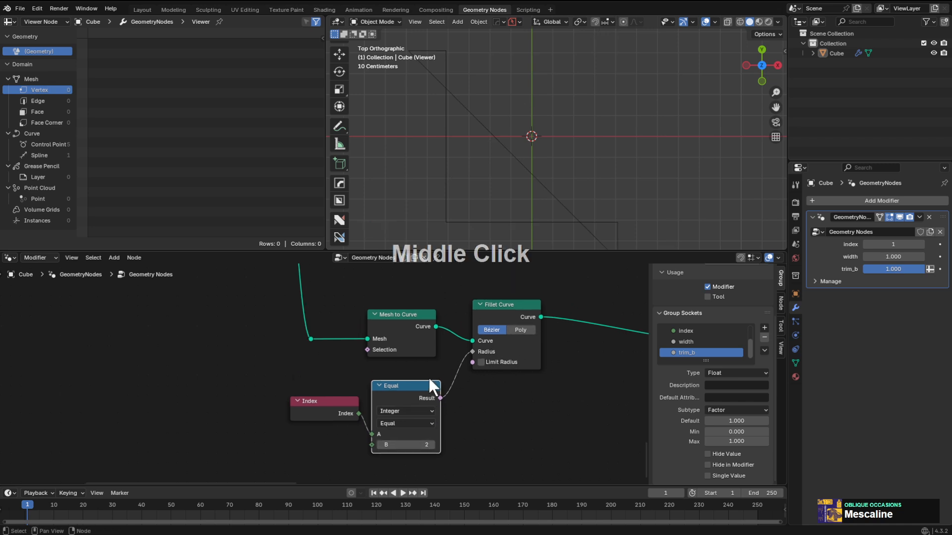
left_click_drag(309, 401, 290, 390)
left_click_drag(390, 397, 369, 407)
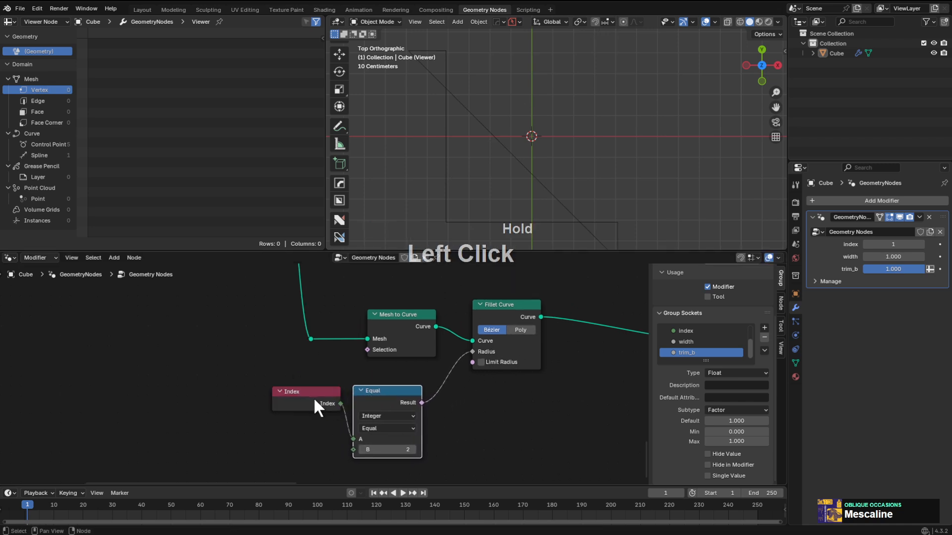
left_click_drag(313, 397, 270, 385)
left_click_drag(403, 388, 348, 391)
Duplicate the Equal node below the original with its Index link kept, and connect the copy's Result to the Fillet Curve Radius.
scroll(360, 392, "up", 1)
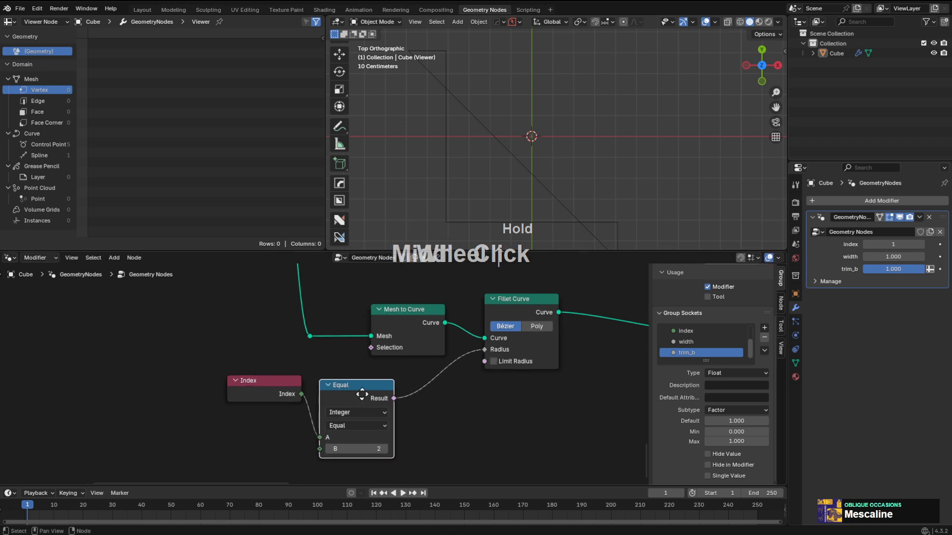
middle_click_drag(365, 394, 370, 352)
scroll(390, 358, "down", 1)
key("ctrl+shift+d")
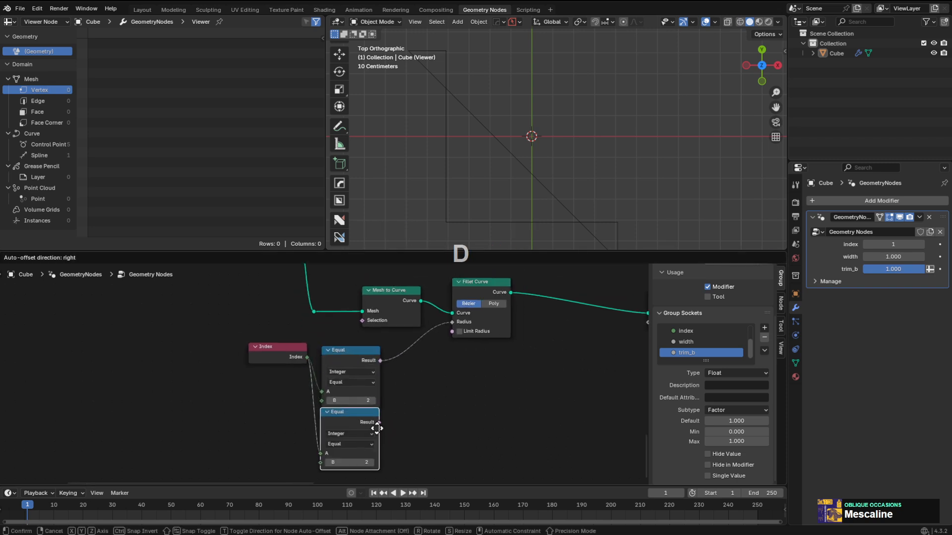
left_click(376, 428)
left_click_drag(377, 430, 456, 320)
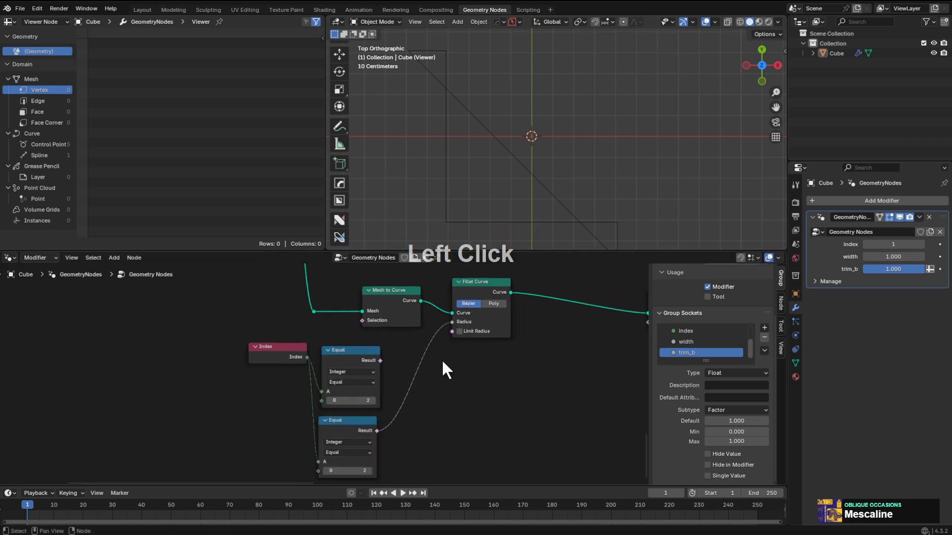
Set B of the duplicated Equal node to 0.
left_click(369, 471)
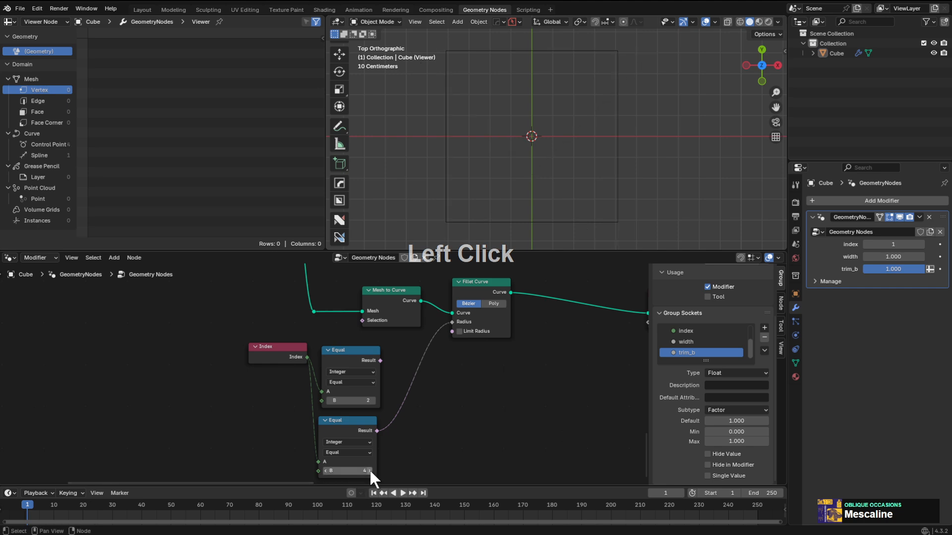
left_click(325, 470)
left_click(324, 471)
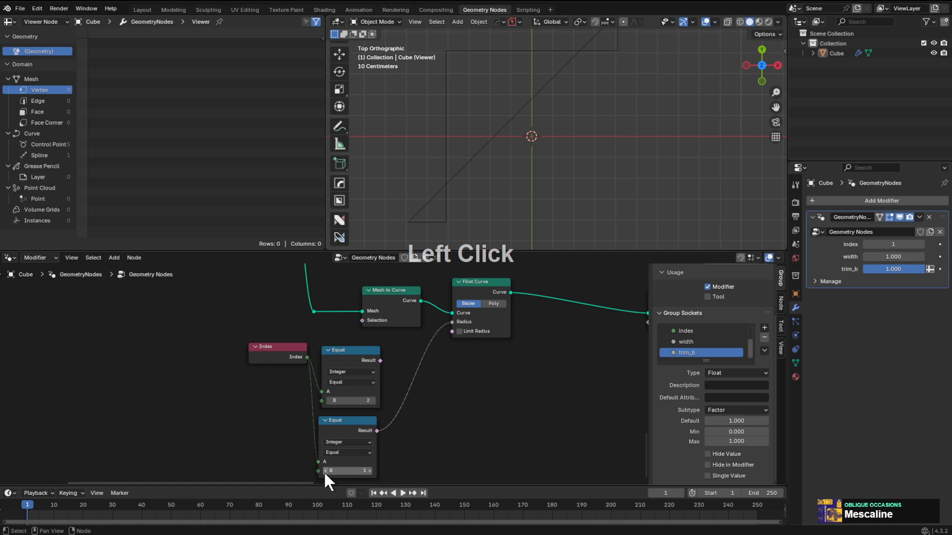
left_click(325, 471)
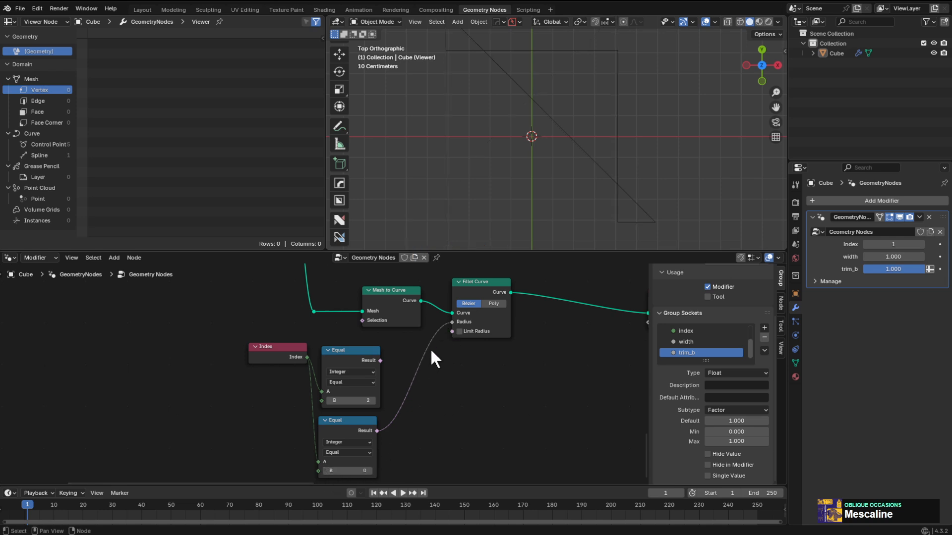
Add a Boolean Math node set to Or that combines the Results of both Equal nodes.
key("shift+a")
left_click_drag(381, 360, 404, 355)
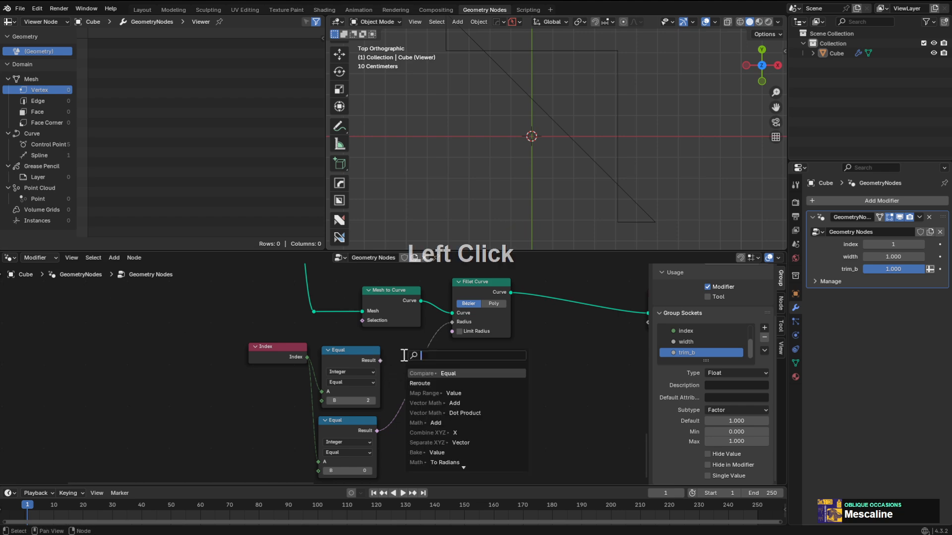
type("or")
key("Return")
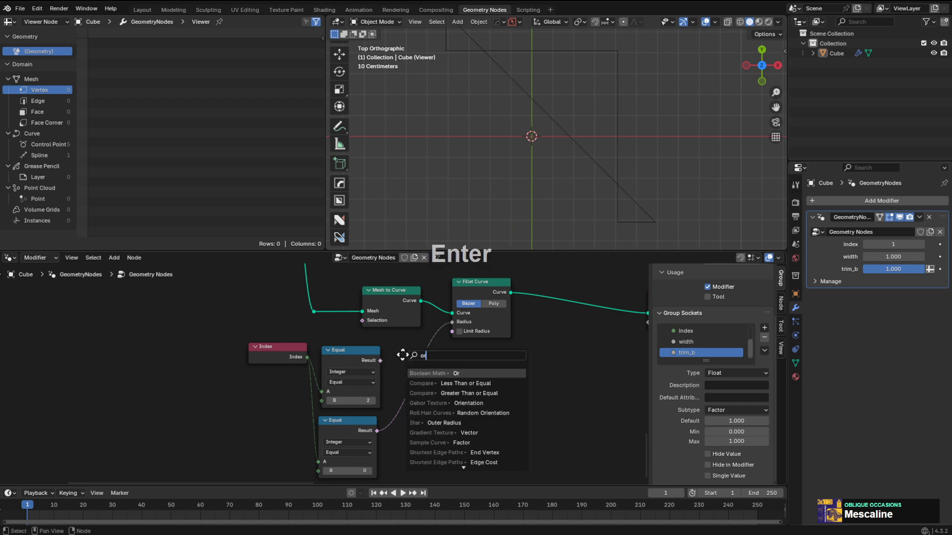
left_click(414, 368)
left_click_drag(377, 430, 379, 428)
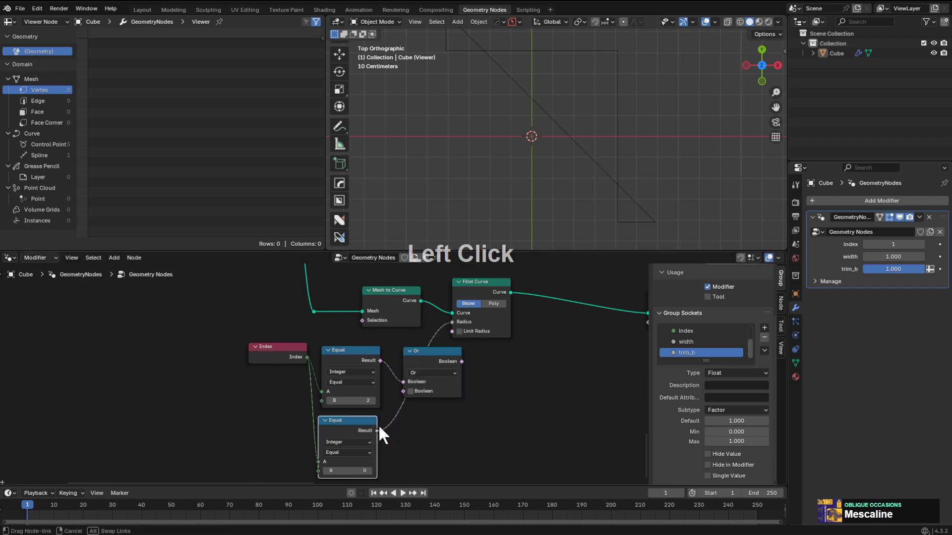
Move Fillet Curve aside and connect the Or output to its Radius, leaving space between the two nodes.
left_click_drag(482, 291, 510, 296)
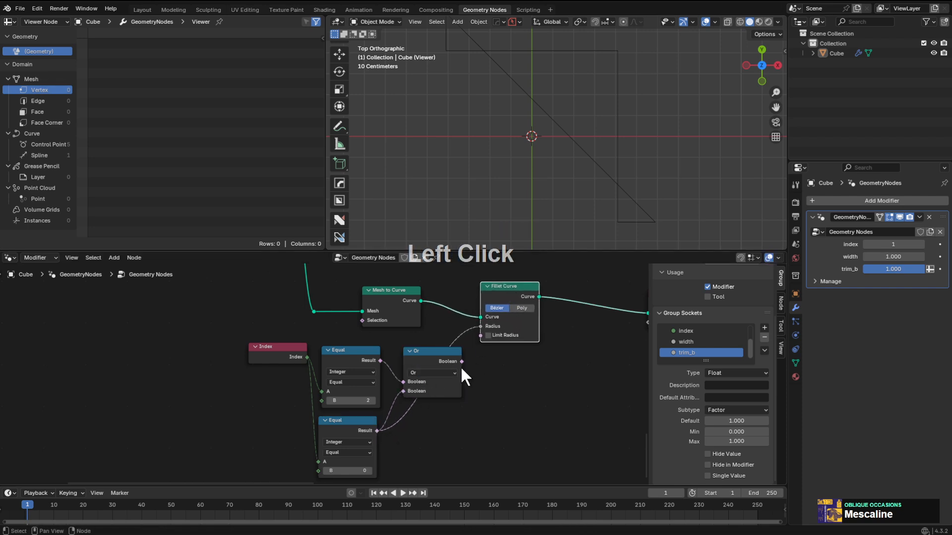
left_click_drag(462, 362, 481, 330)
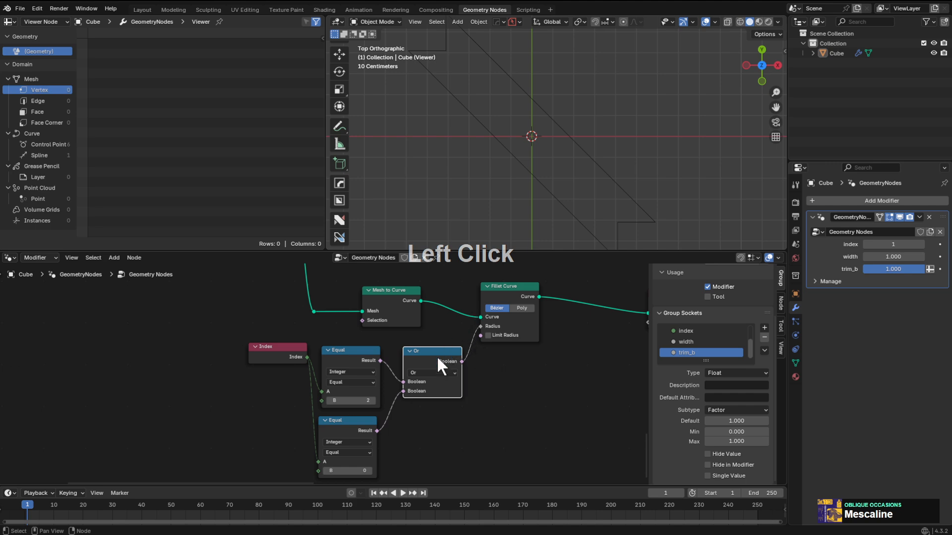
left_click_drag(439, 367, 426, 377)
Insert a Math node on the link between the Or node and the Fillet Curve Radius.
key("shift+a")
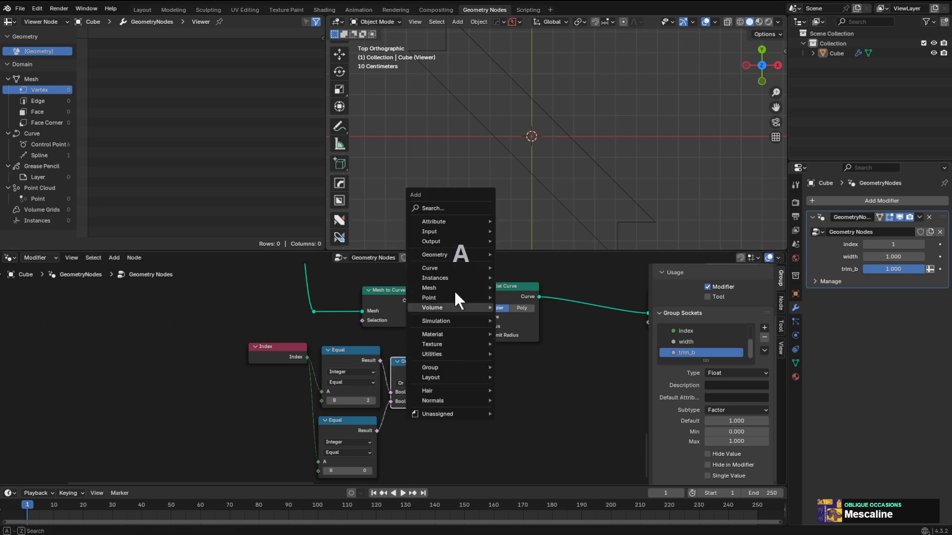
left_click(449, 210)
type("ma")
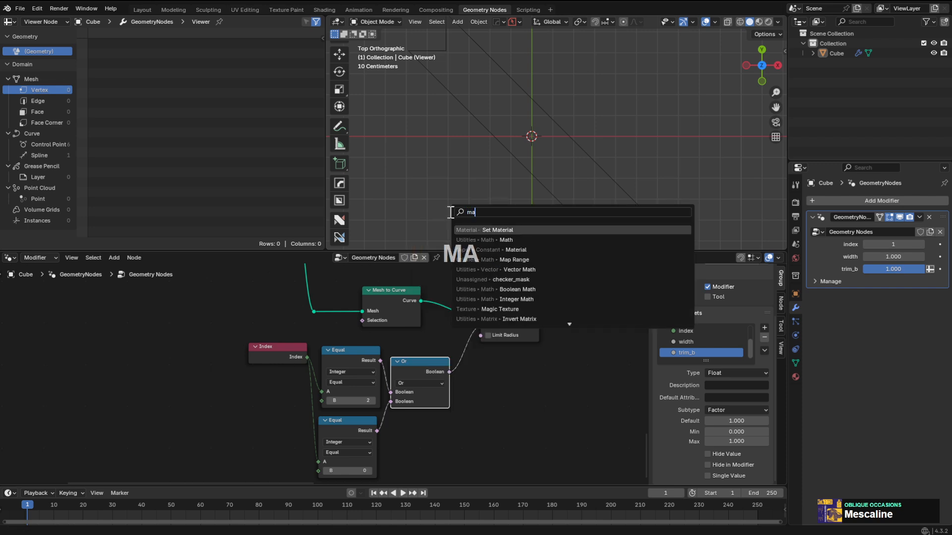
type("th")
key("Return")
left_click(466, 340)
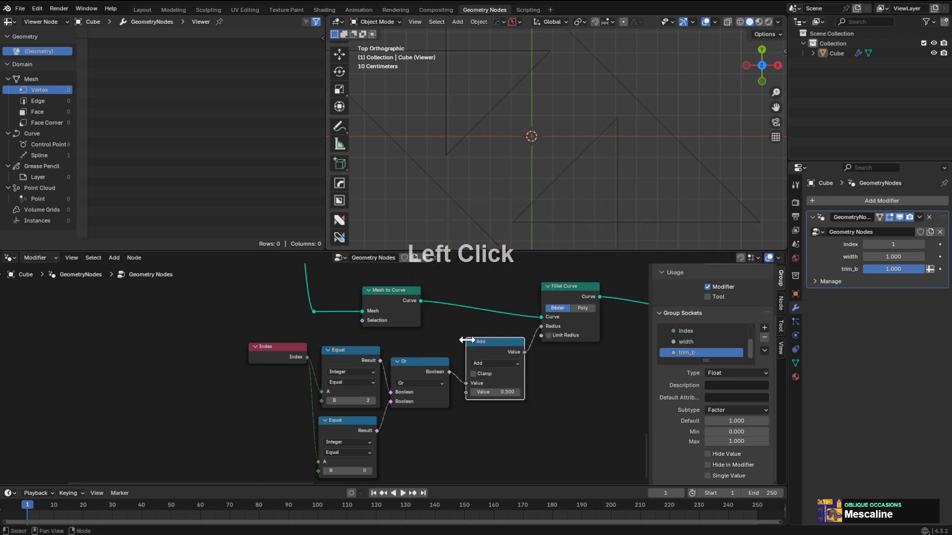
Switch the Math node to Multiply and set its second value to 0.460.
scroll(512, 373, "up", 1)
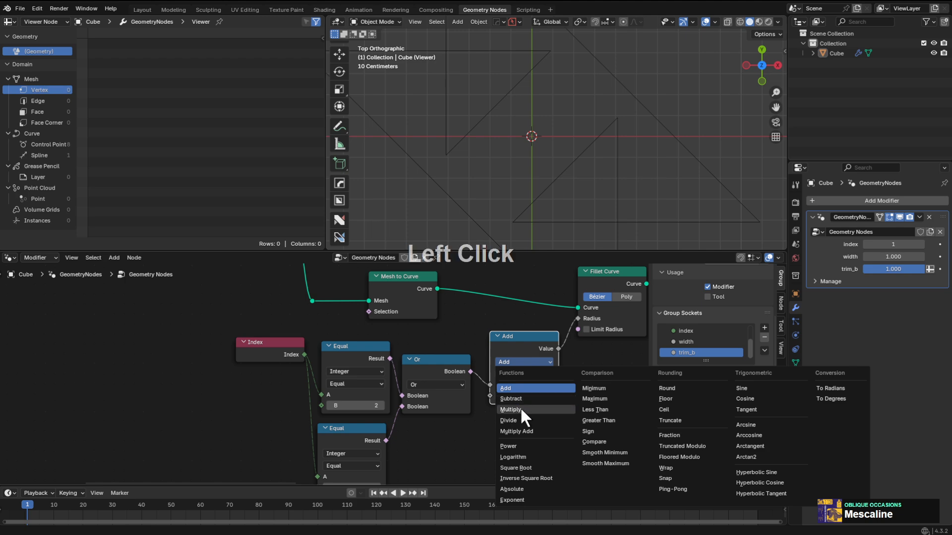
left_click(519, 408)
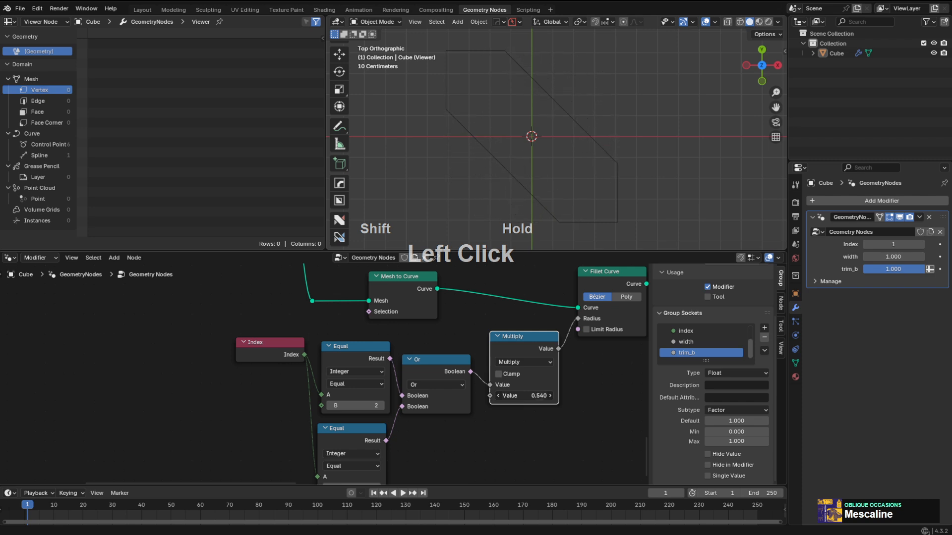
left_click_drag(517, 395, 522, 395, "shift")
Nudge the Or node up to line it up with the Multiply node.
scroll(516, 389, "down", 2)
middle_click_drag(506, 389, 468, 359)
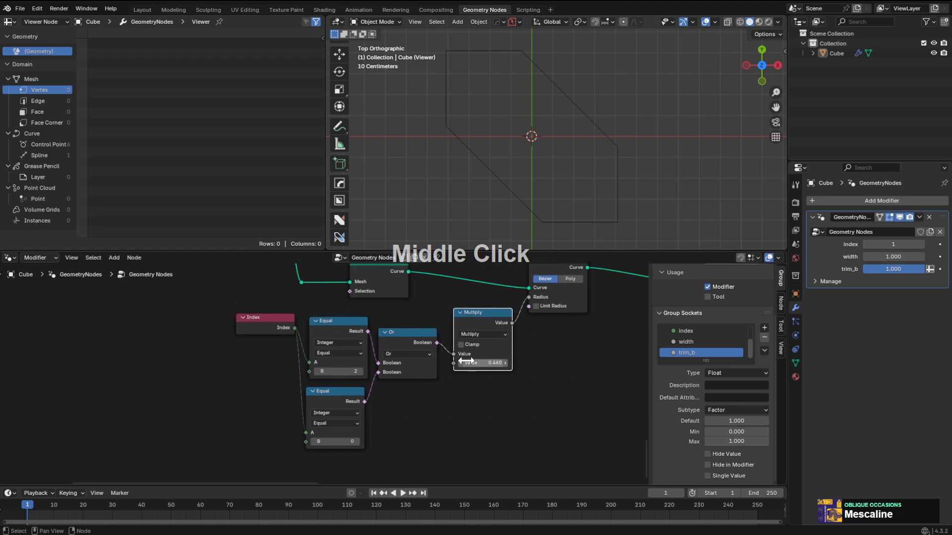
scroll(446, 347, "up", 1)
left_click_drag(422, 325, 429, 306)
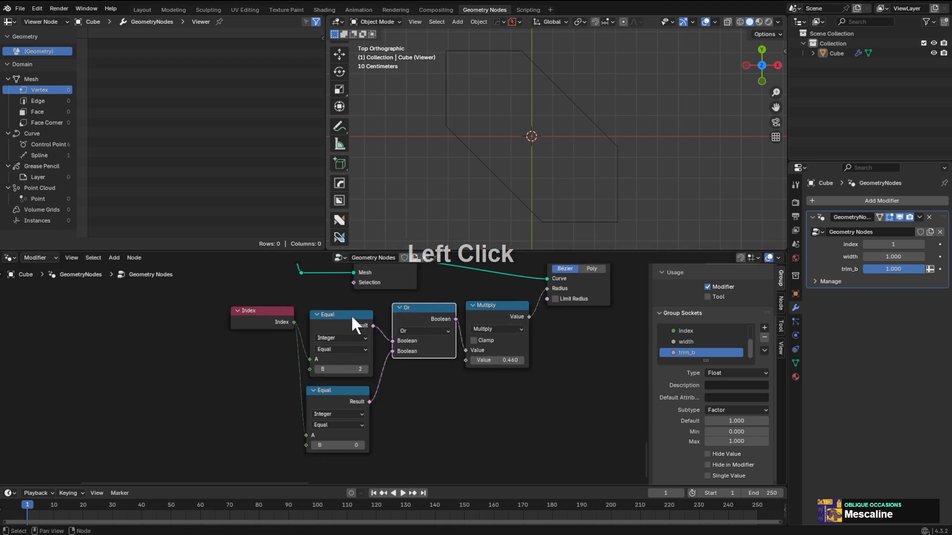
Move the two Equal nodes beneath the Or node and bring the Index node closer to them.
left_click_drag(348, 304, 329, 404)
key("g")
left_click(416, 382)
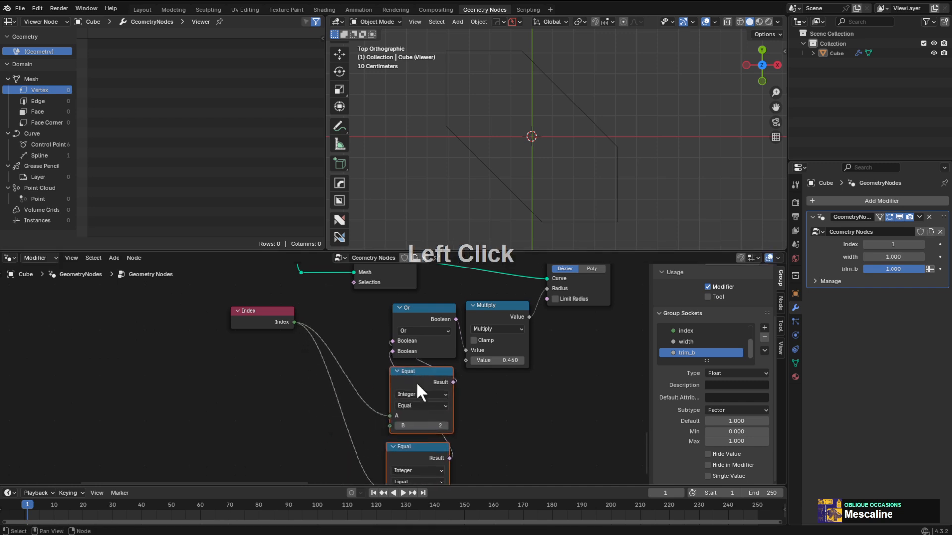
left_click_drag(260, 321, 353, 321)
Tighten the spacing between the Multiply node, the Or and Equal stack, and the Index node.
scroll(441, 330, "down", 3)
middle_click_drag(441, 330, 381, 346)
scroll(432, 330, "up", 1)
left_click_drag(431, 328, 438, 326)
middle_click_drag(403, 341, 420, 287)
scroll(381, 416, "down", 1)
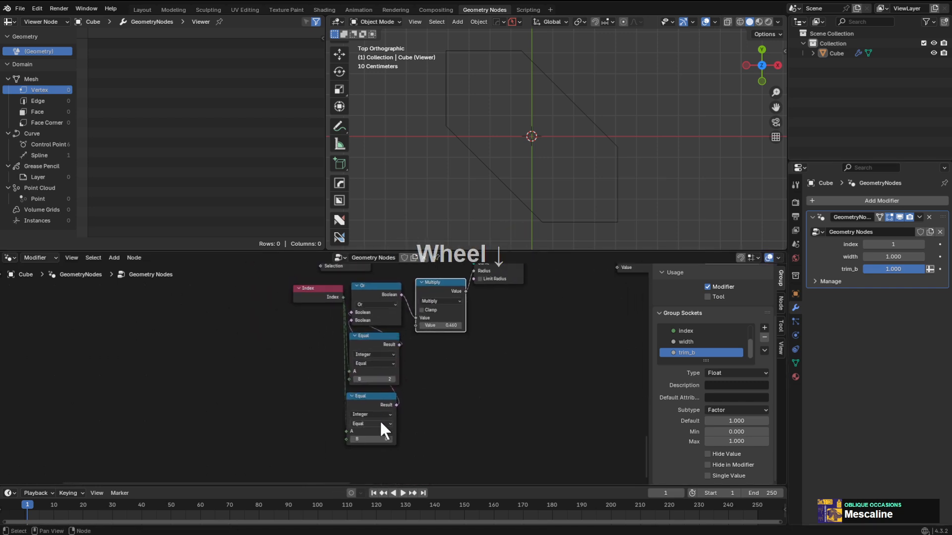
left_click_drag(394, 468, 373, 308)
key("g")
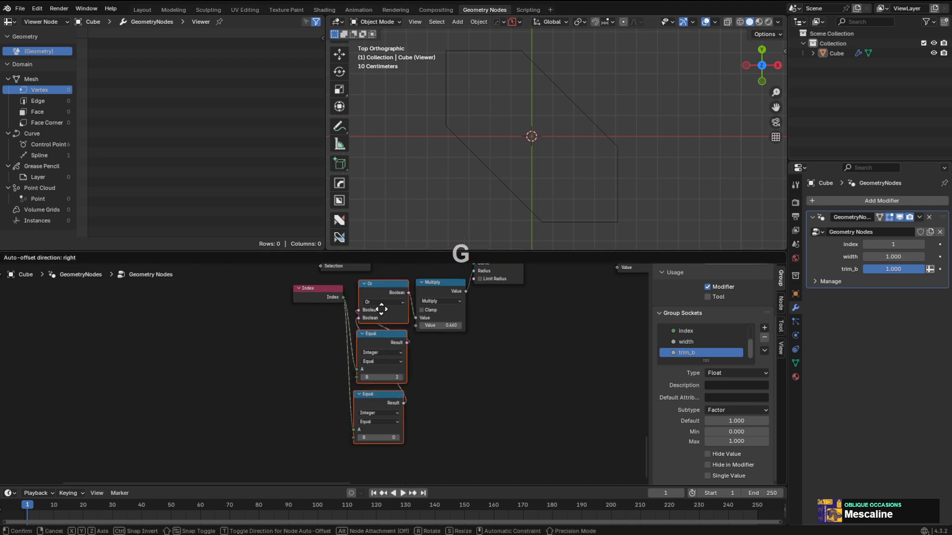
left_click(380, 306)
left_click_drag(320, 294, 328, 292)
Nudge the Fillet Curve node slightly so it sits above and beside the Multiply node.
middle_click_drag(402, 296, 383, 361)
scroll(498, 312, "up", 1)
left_click_drag(501, 298, 509, 307)
middle_click_drag(510, 306, 488, 310)
scroll(488, 355, "up", 2)
scroll(485, 310, "up", 1)
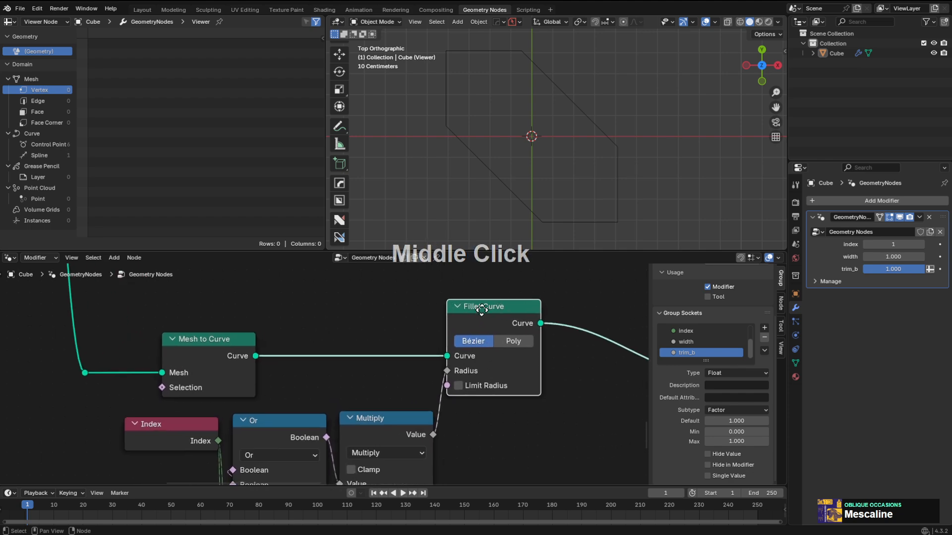
key("g")
scroll(489, 310, "down", 1)
middle_click_drag(462, 356, 451, 303)
left_click(453, 289)
left_click(451, 305)
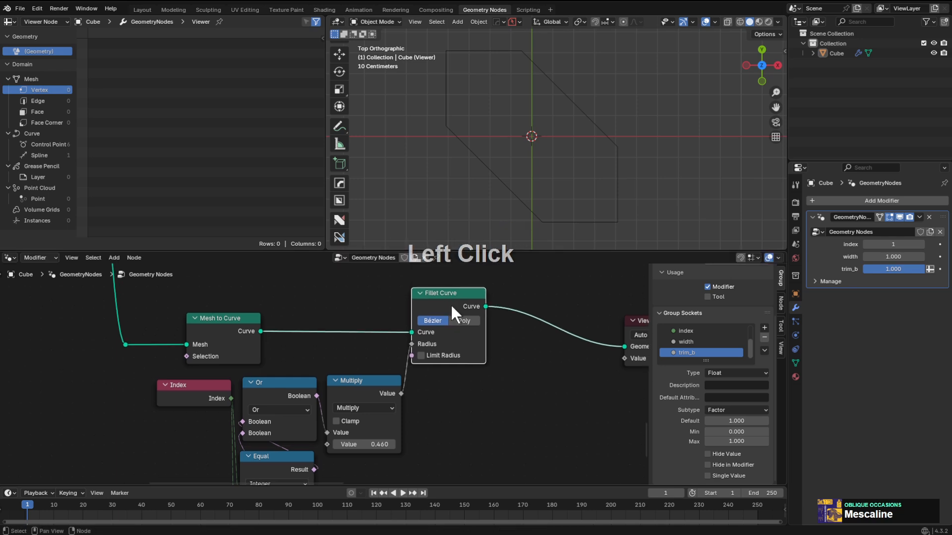
Slide the Fillet Curve node horizontally away from the Multiply node to open a gap between them.
scroll(436, 320, "up", 1)
scroll(449, 312, "up", 1)
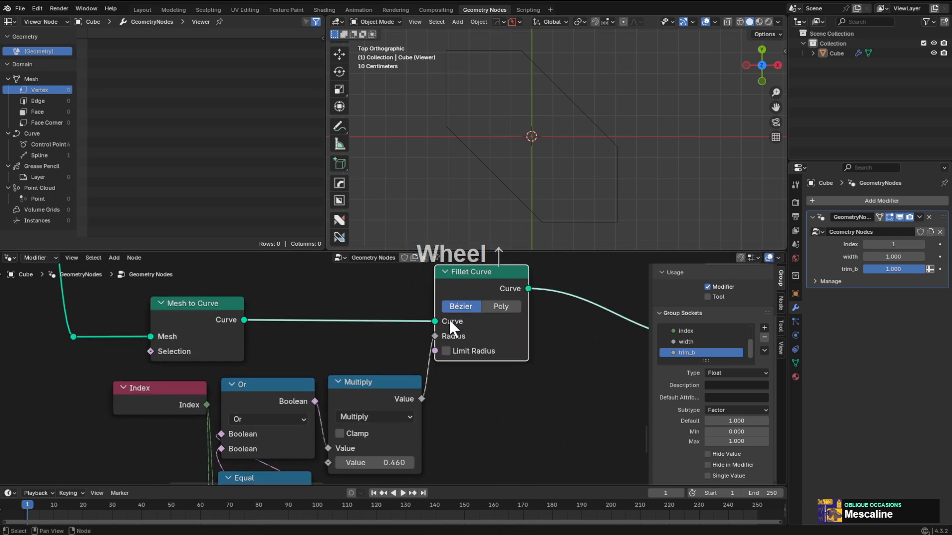
scroll(460, 312, "up", 1)
middle_click_drag(459, 311, 429, 334)
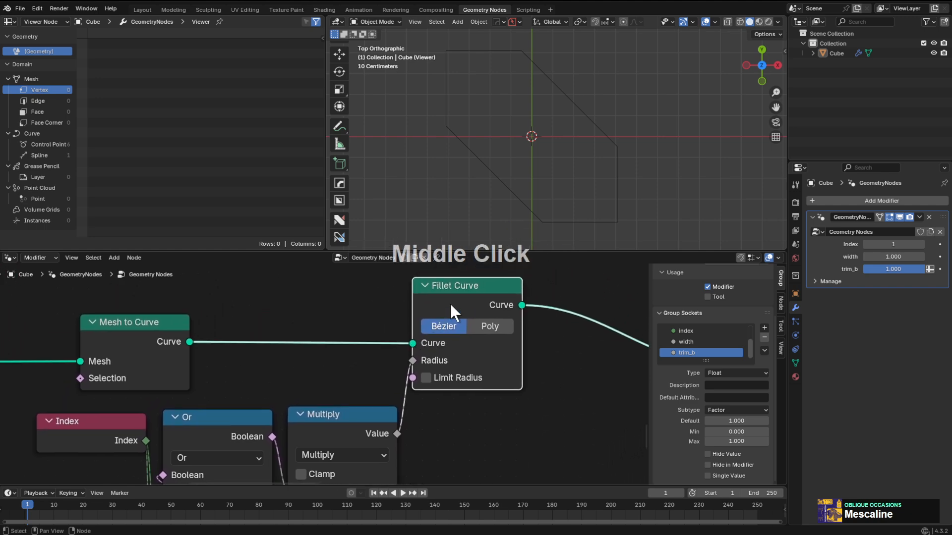
mouse_move(450, 302)
middle_mouse_down()
mouse_move(435, 311)
mouse_move(423, 301)
mouse_move(465, 300)
middle_mouse_up()
scroll(424, 300, "up", 1)
scroll(427, 301, "down", 1)
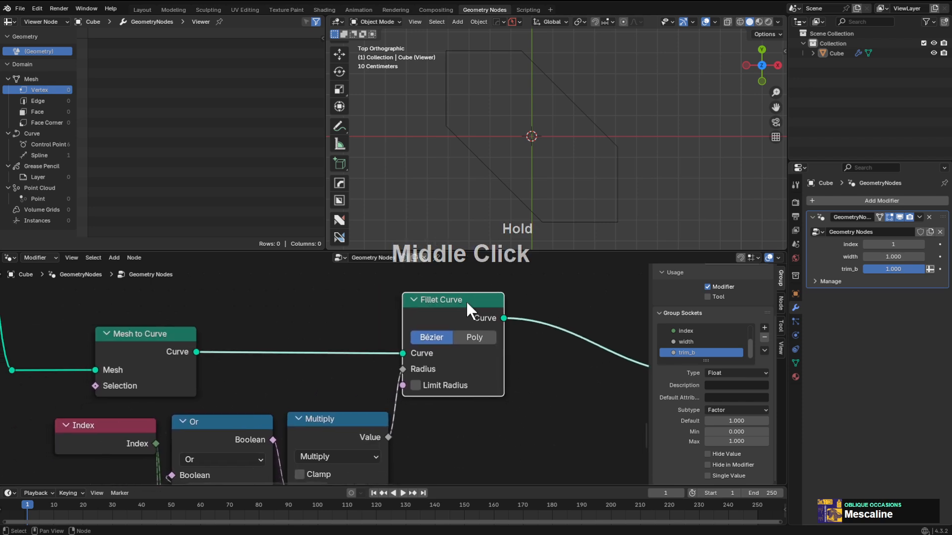
left_click(424, 302)
key("g")
key("x")
left_click(455, 313)
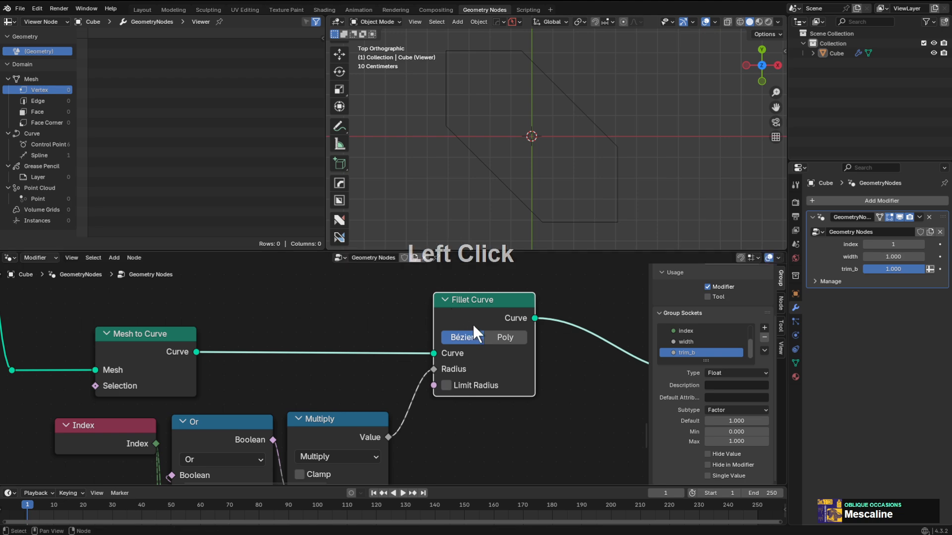
Slide the Mesh to Curve node horizontally so it lines up above the Index node.
middle_click_drag(425, 387, 474, 348)
middle_click_drag(190, 360, 358, 325)
scroll(357, 325, "up", 1)
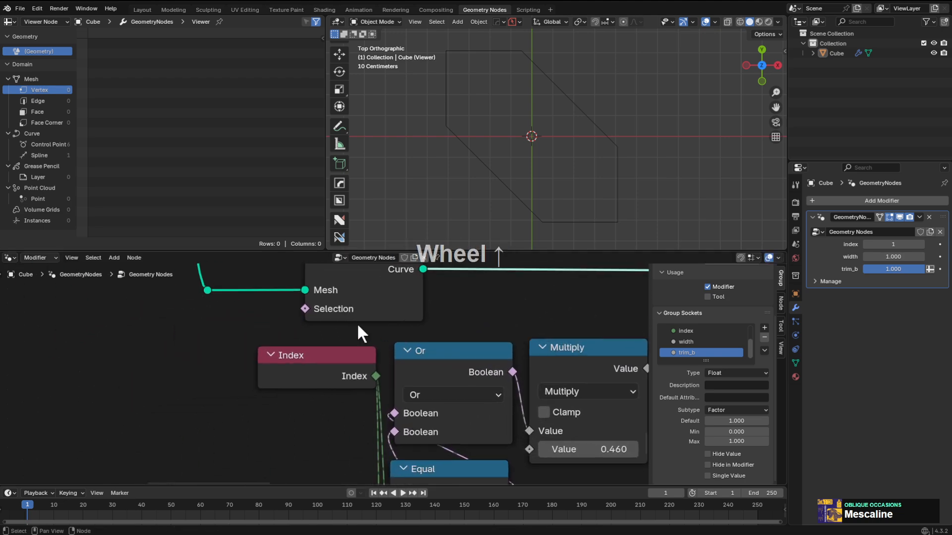
key("g")
key("x")
left_click(334, 304)
Move the Viewer node farther away from the Fillet Curve node.
scroll(501, 332, "down", 2)
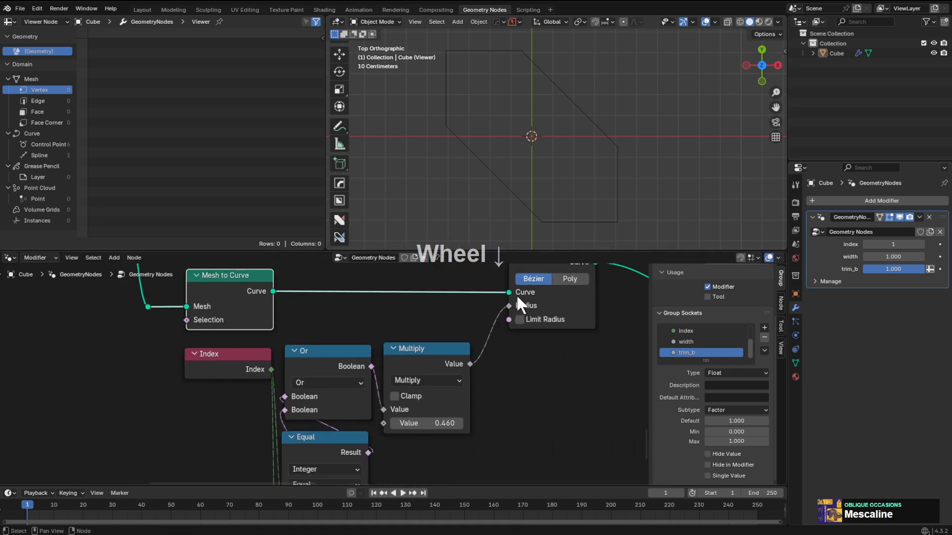
scroll(526, 303, "down", 2)
middle_click_drag(545, 318, 441, 365)
scroll(507, 318, "down", 1)
middle_click_drag(510, 312, 456, 329)
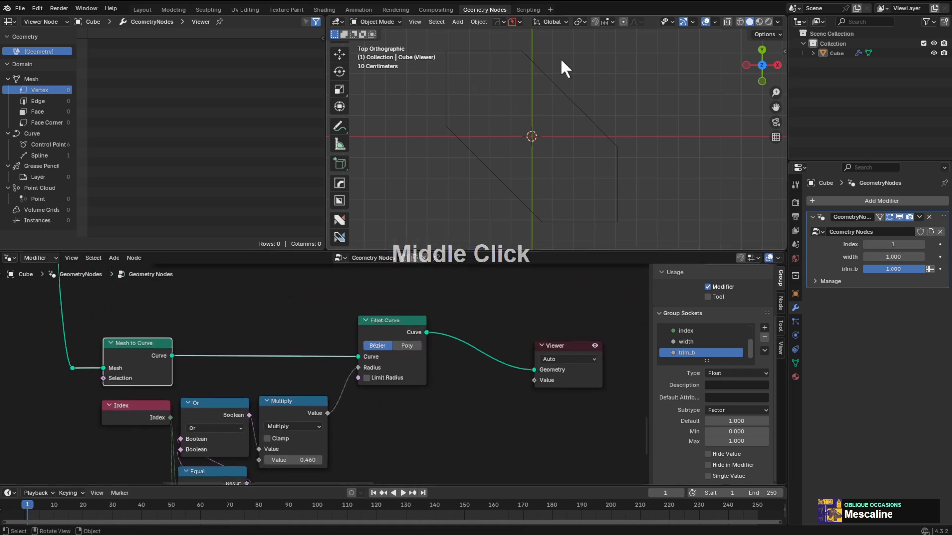
middle_click_drag(494, 302, 487, 306)
left_click_drag(569, 352, 635, 364)
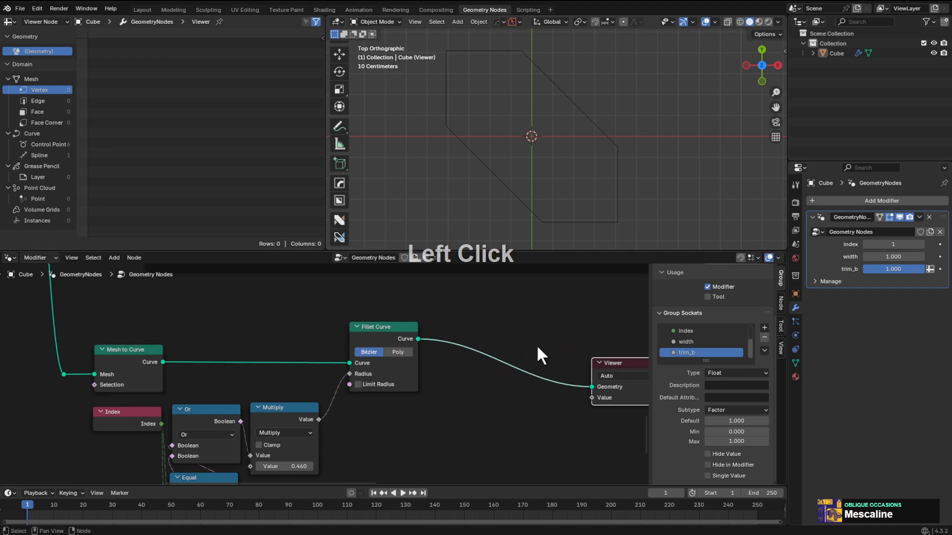
Branch the mesh link before Mesh to Curve into a new Reroute below the Equal nodes and preview it in the Viewer.
scroll(426, 360, "down", 4)
middle_click_drag(422, 362, 470, 337)
scroll(397, 342, "up", 2)
middle_click_drag(212, 343, 379, 241)
scroll(392, 466, "down", 2)
scroll(400, 397, "down", 6)
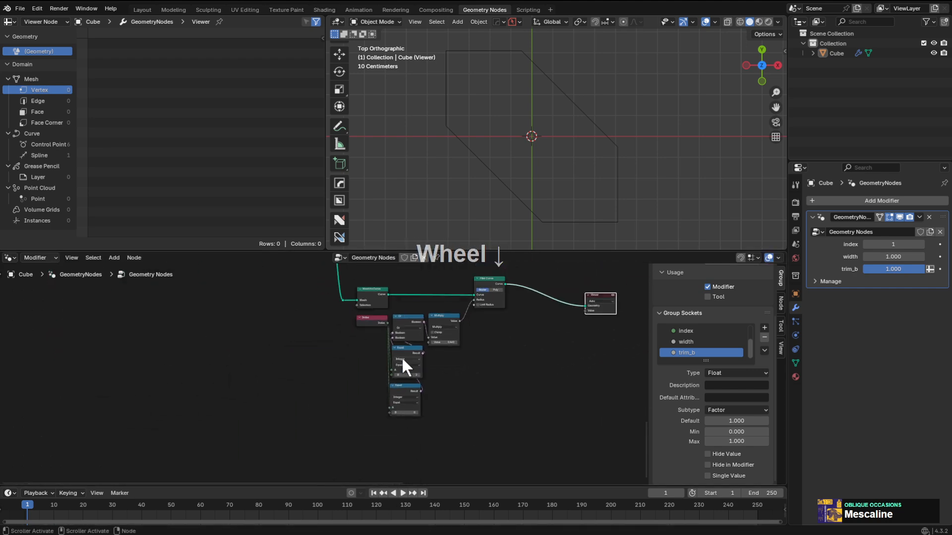
middle_click_drag(379, 323, 390, 341)
left_click_drag(355, 316, 393, 457)
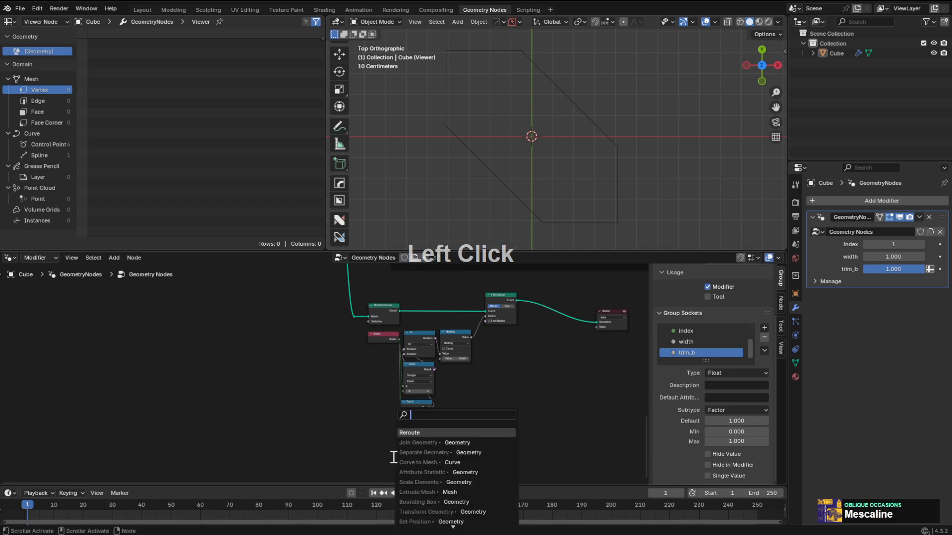
type("t")
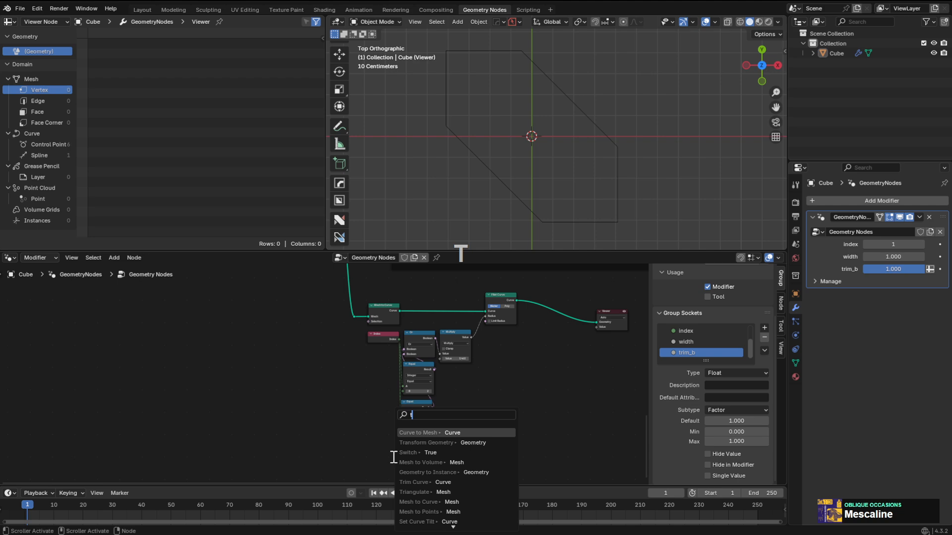
type("sre")
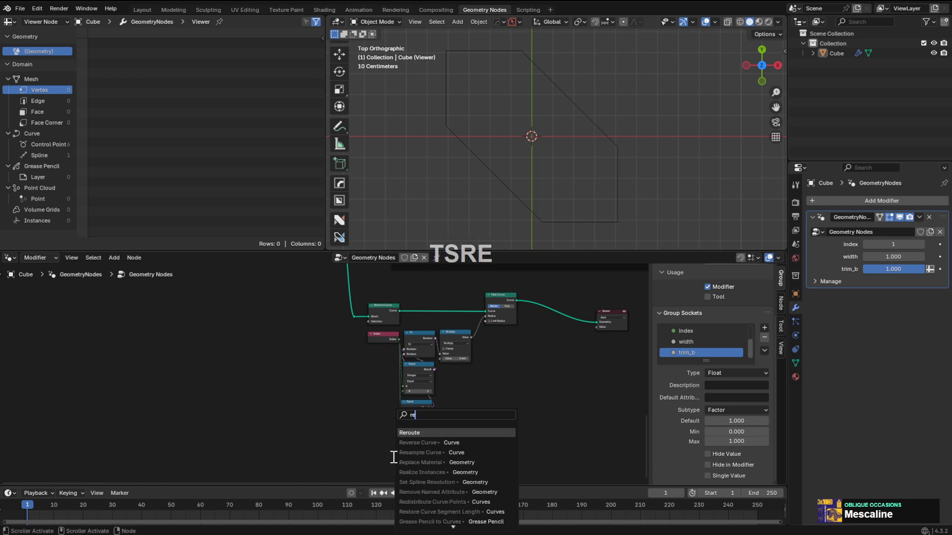
key("Return")
left_click(372, 460)
left_click(390, 453, "ctrl+shift")
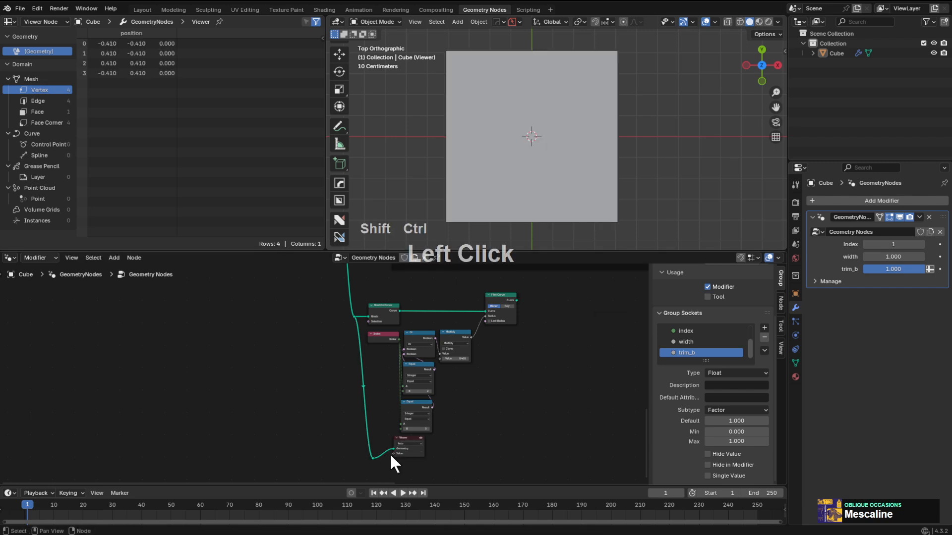
Shift the Viewer node below the Equal nodes and delete it.
scroll(409, 400, "up", 1)
left_click_drag(410, 403, 426, 428)
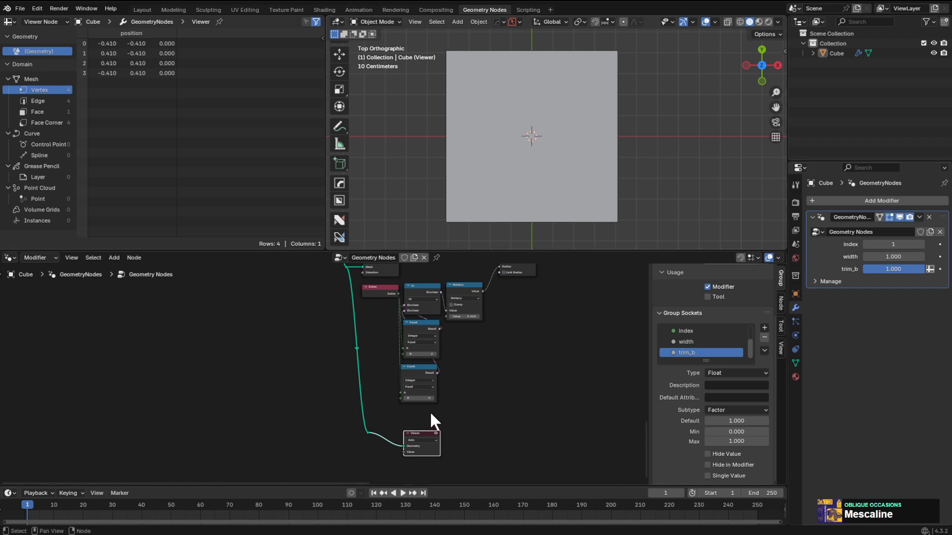
scroll(469, 439, "up", 1)
left_click_drag(448, 442, 449, 442)
middle_click_drag(449, 442, 429, 403)
scroll(420, 404, "up", 1)
key("ctrl+x")
Add a Mesh to Curve node fed by the new Reroute and preview its output in the Viewer.
left_click_drag(363, 417, 421, 413)
type("to cur")
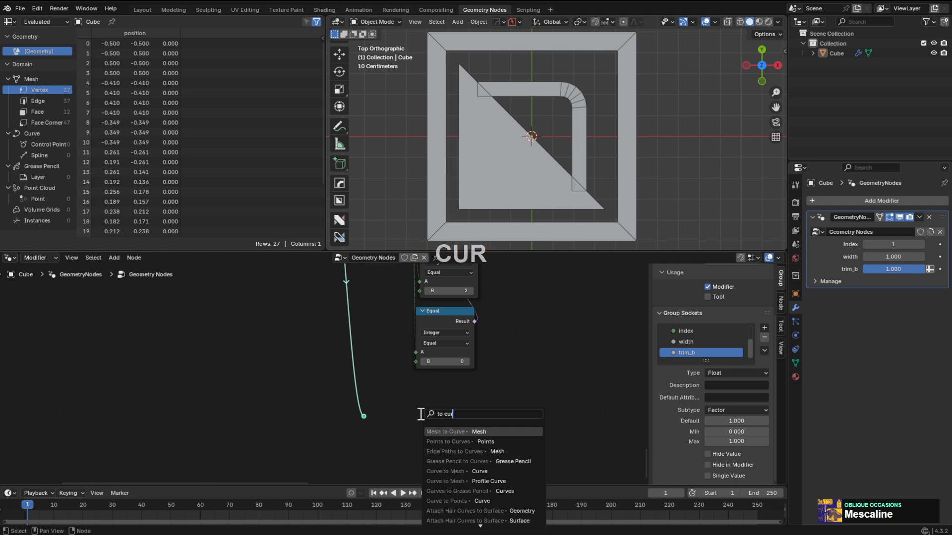
key("Return")
left_click(437, 425, "ctrl+shift")
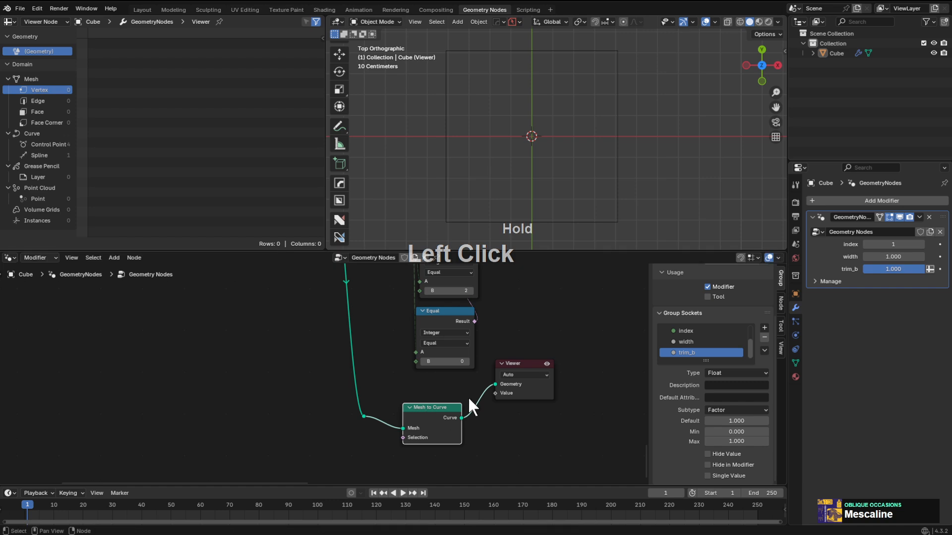
Insert a Fillet Curve node between the lower Mesh to Curve node and the Viewer.
left_click_drag(458, 418, 502, 396)
type("f")
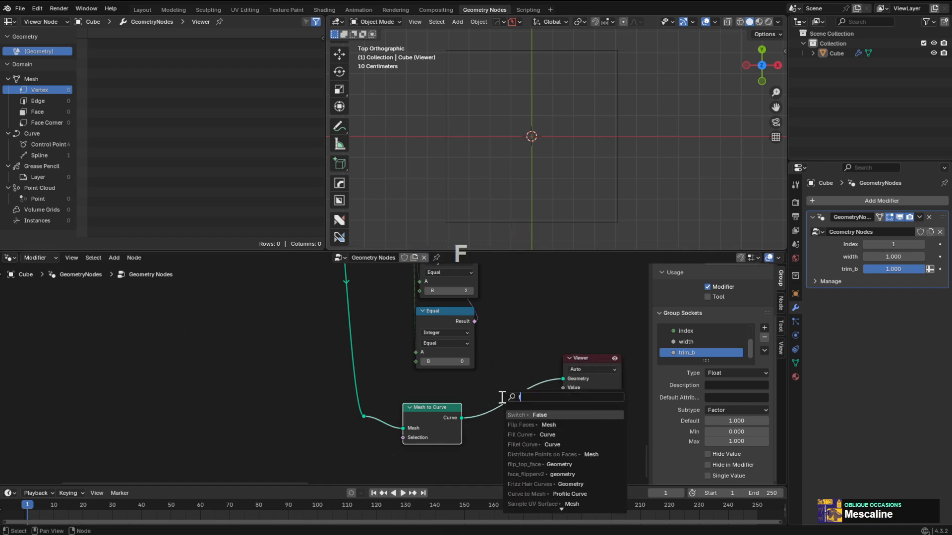
type("ille")
key("Return")
left_click(501, 400)
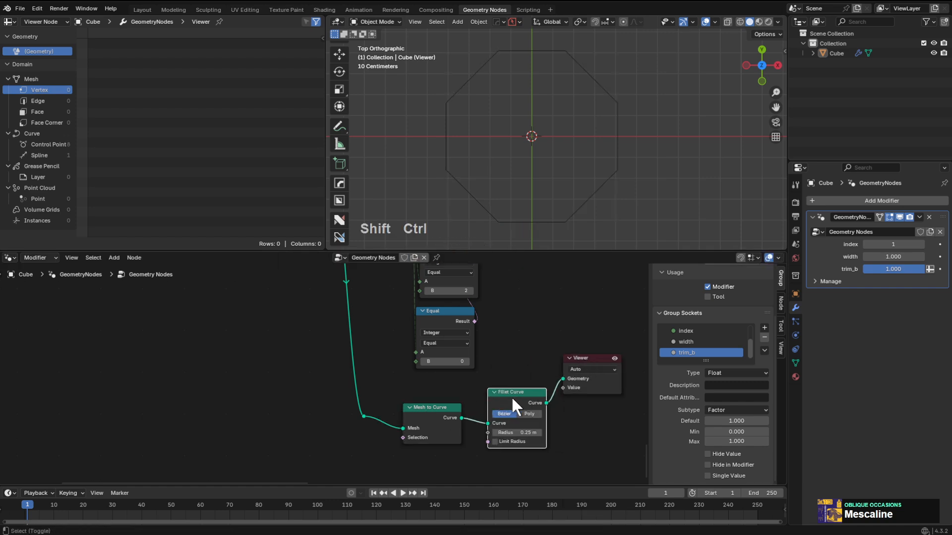
Spread out the Viewer and the lower Fillet Curve node, leaving space after Mesh to Curve.
left_click_drag(570, 360, 685, 346)
left_click_drag(501, 395, 571, 388)
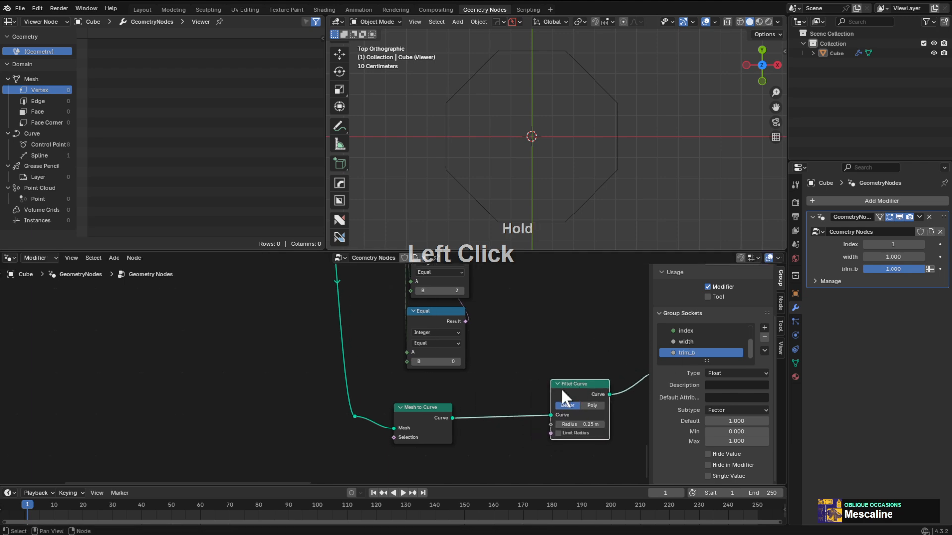
middle_click_drag(560, 387, 483, 424)
scroll(483, 423, "down", 1)
left_click_drag(483, 423, 484, 427)
Connect the Result of the Equal node comparing with 2 to the lower Fillet Curve's Radius.
middle_click_drag(452, 386, 407, 377)
scroll(421, 355, "down", 2)
scroll(374, 311, "up", 1)
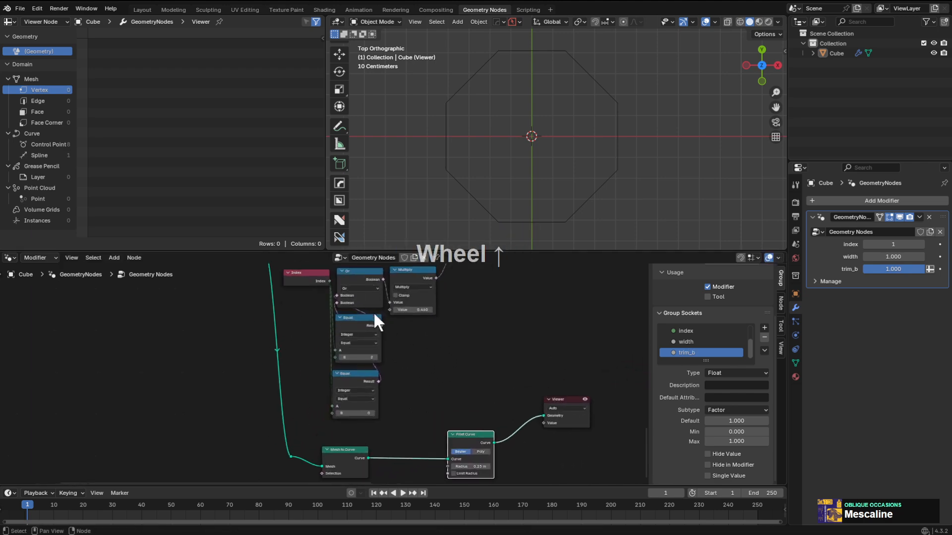
scroll(373, 352, "down", 1)
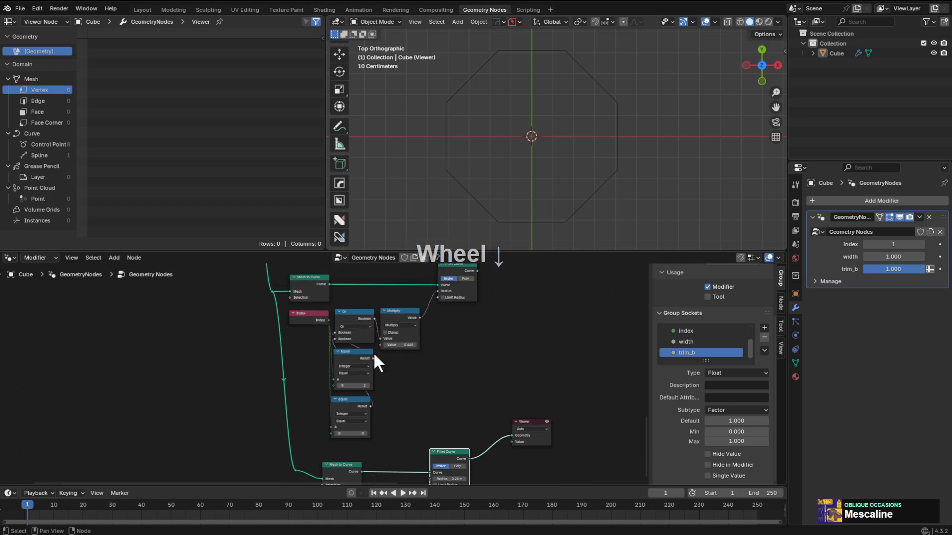
left_click_drag(373, 358, 429, 426)
scroll(450, 405, "up", 2)
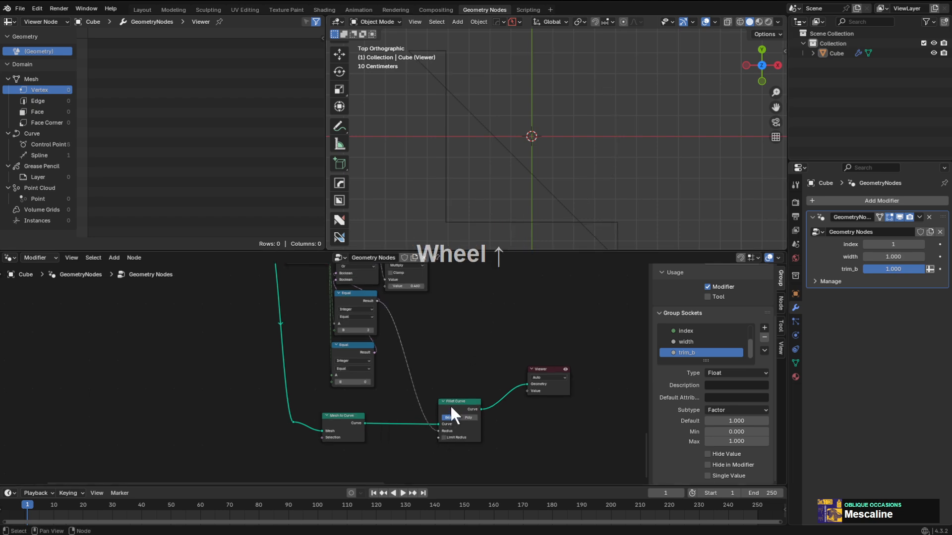
Enable Limit Radius on the lower Fillet Curve and move the node closer to Mesh to Curve.
left_click(453, 442)
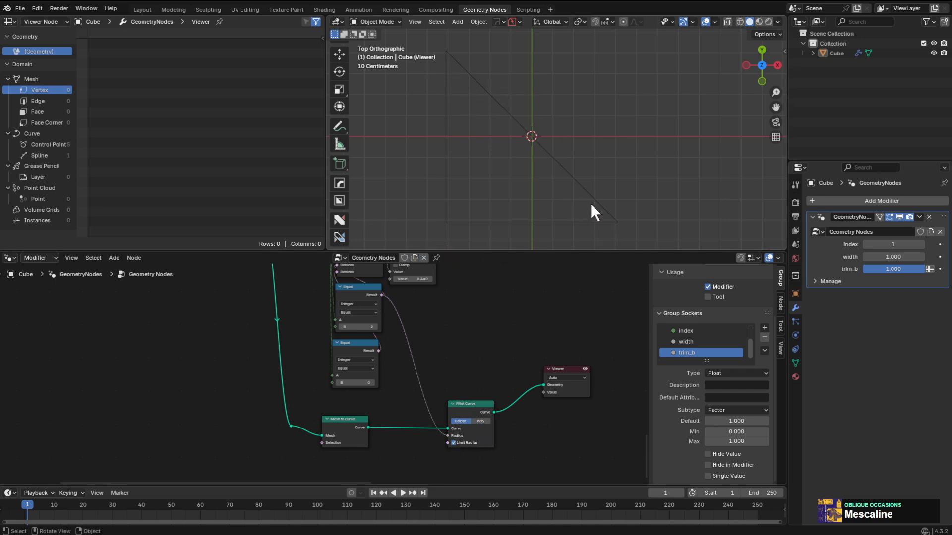
scroll(474, 423, "up", 1)
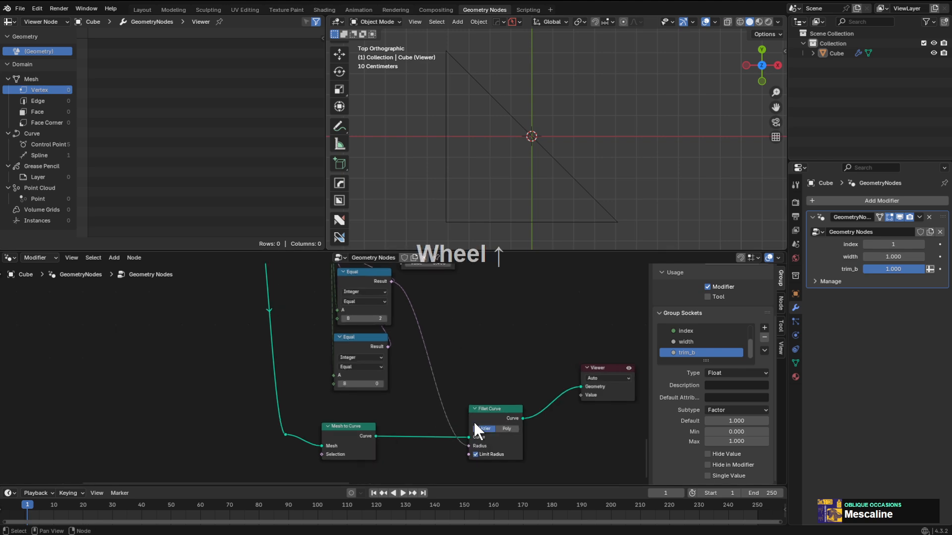
double_click(479, 453)
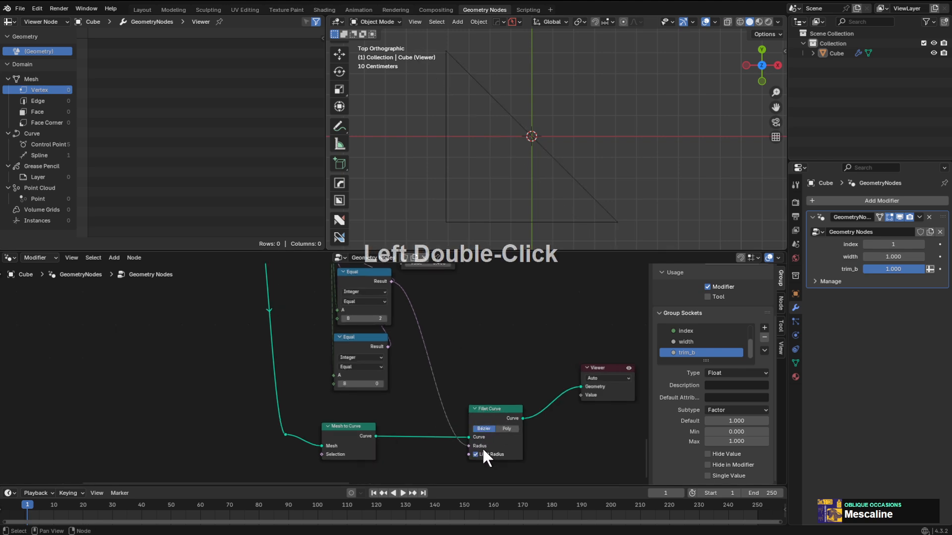
left_click_drag(486, 413, 451, 408)
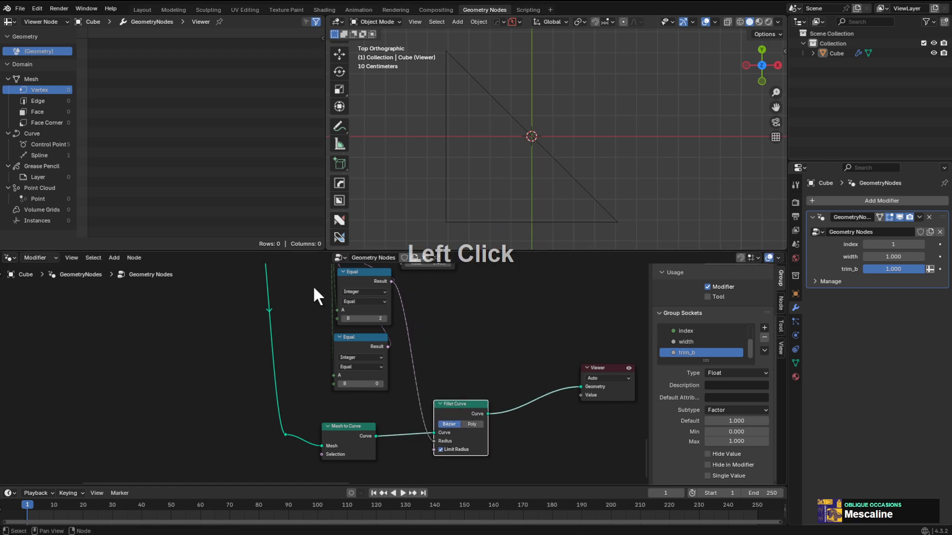
Inspect the filleted curve's spline attributes and control point positions in the spreadsheet.
left_click(55, 154)
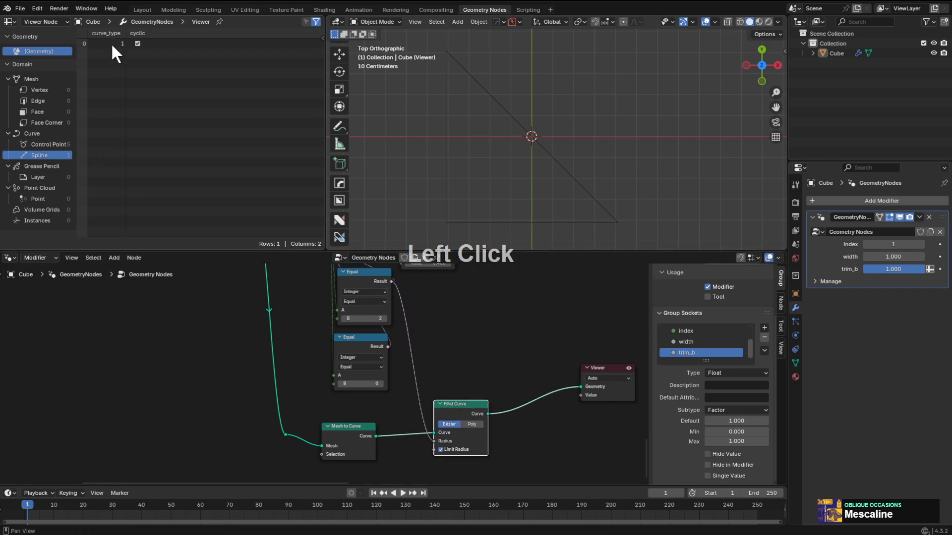
left_click(49, 144)
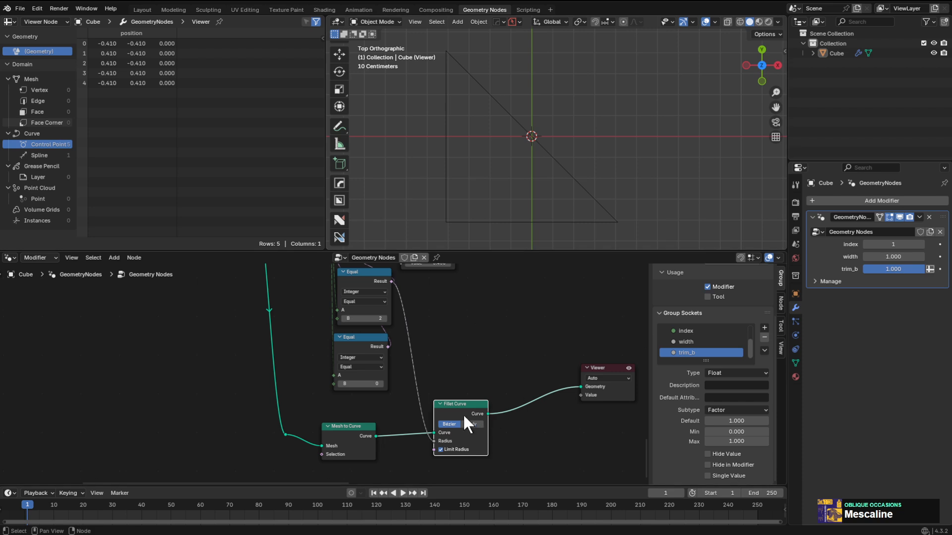
Move the lower Fillet Curve closer to Mesh to Curve, insert a Fill Curve node between it and the Viewer, and set it to N-gons.
left_click_drag(463, 415, 439, 419)
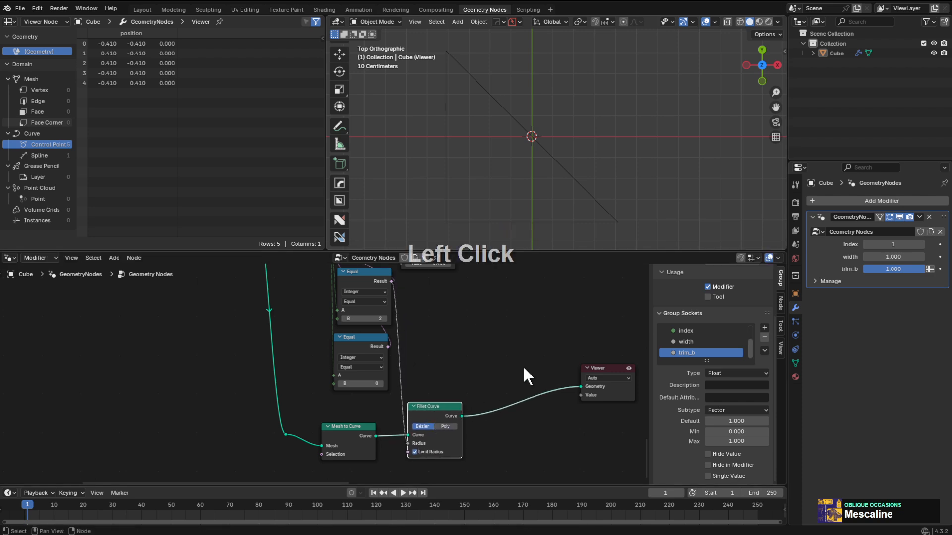
key("shift+a")
left_click(494, 322)
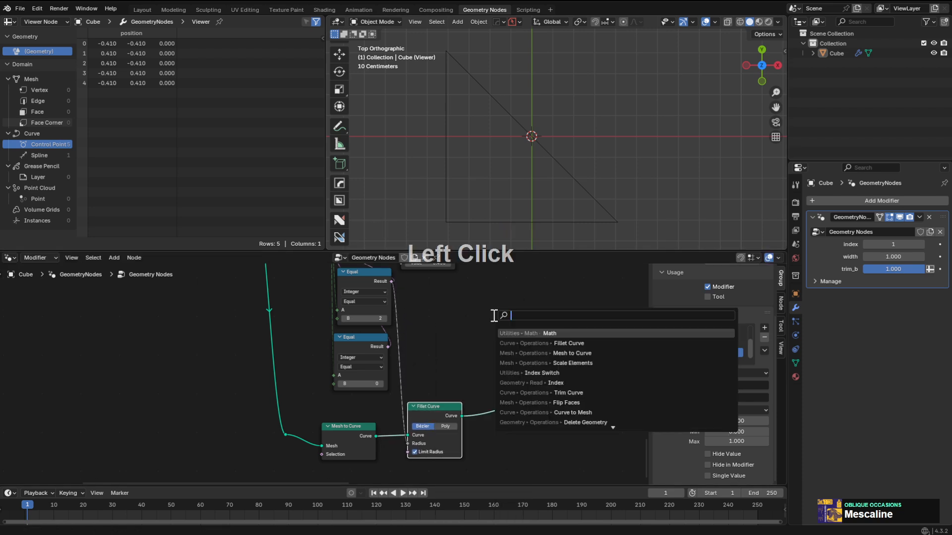
type("to")
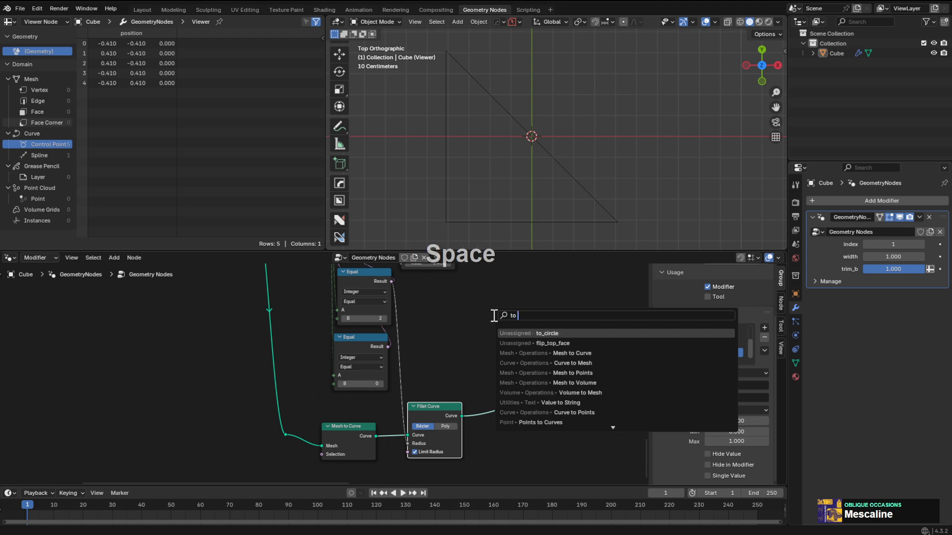
key("BackSpace")
key("BackSpace")
key("BackSpace")
type("fil")
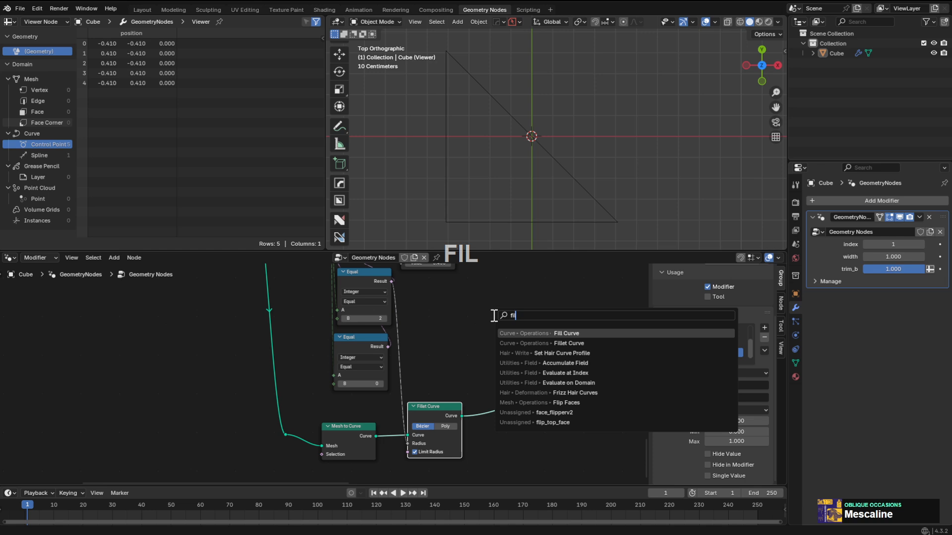
key("Return")
left_click(469, 408)
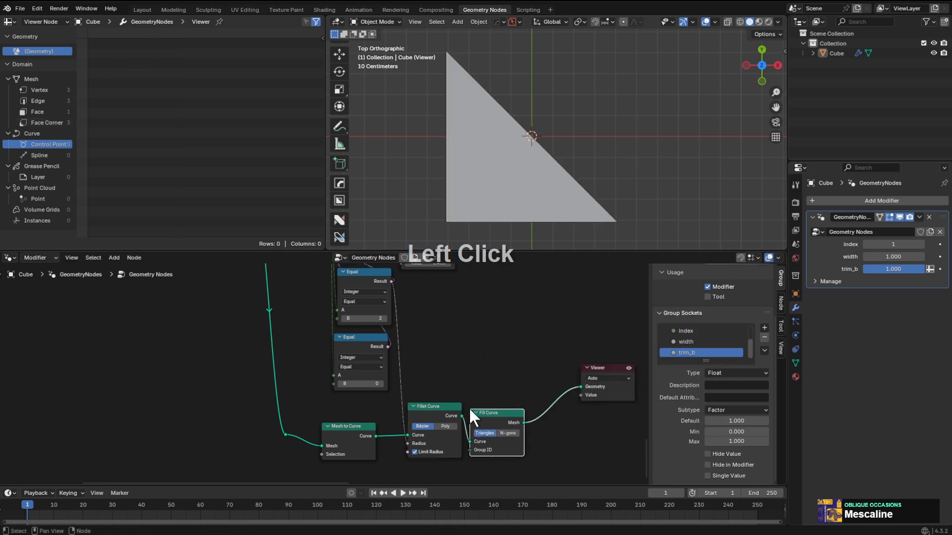
left_click(515, 432)
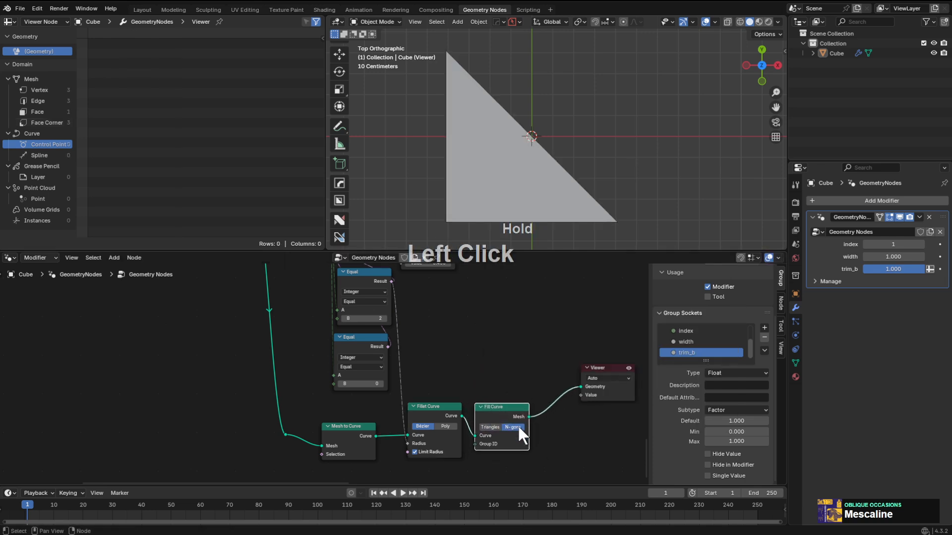
Inspect the filled mesh's vertex positions in the spreadsheet.
scroll(519, 425, "up", 2)
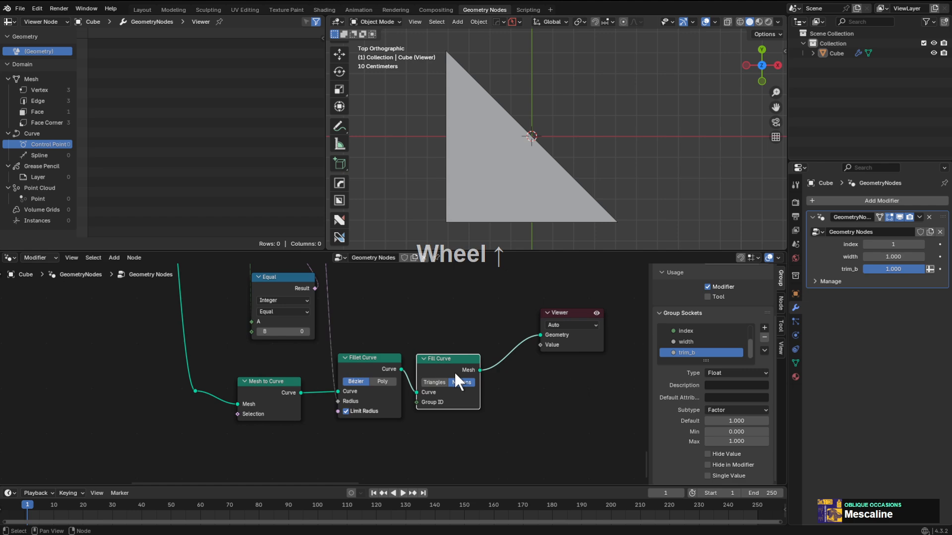
left_click(46, 91)
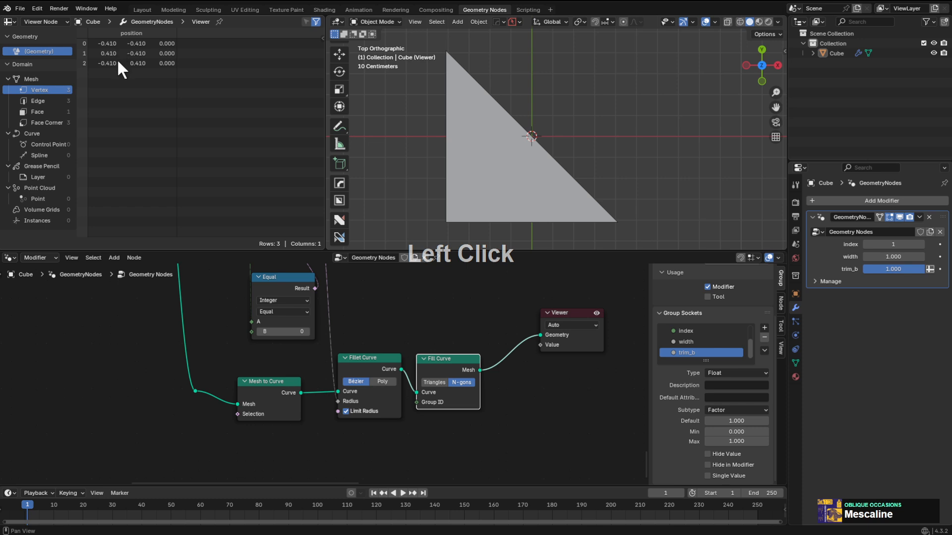
middle_click_drag(430, 338, 410, 334)
scroll(411, 336, "up", 1)
Move Fill Curve slightly closer to the lower Fillet Curve and shift the Viewer well away from it.
left_click_drag(428, 357, 424, 360)
left_click(538, 302)
left_click(539, 302)
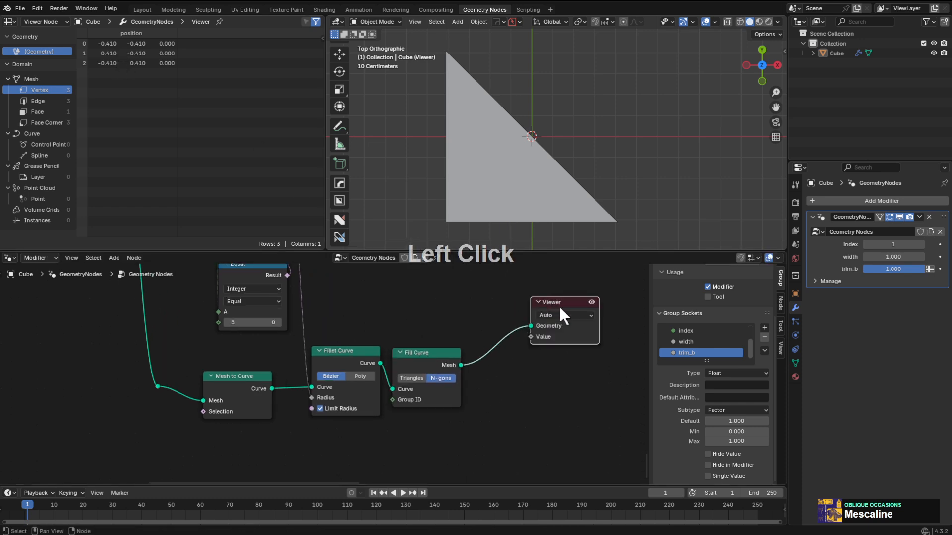
left_click_drag(559, 305, 629, 352)
scroll(386, 367, "down", 2)
scroll(386, 334, "up", 2)
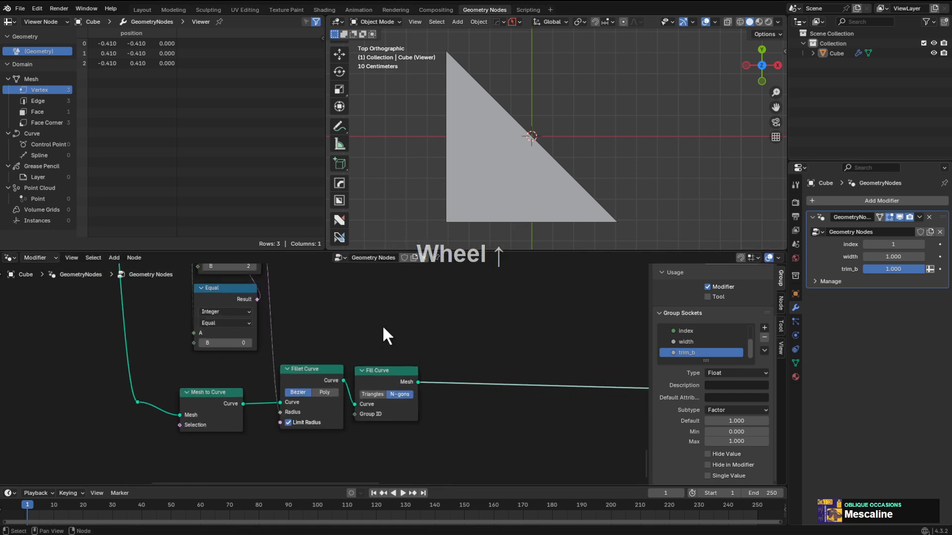
Raise the lower Mesh to Curve node and its incoming reroute point to line up with the lower Fillet Curve.
scroll(347, 376, "down", 4)
middle_click_drag(346, 377, 365, 387)
scroll(346, 469, "up", 3)
left_click(312, 439)
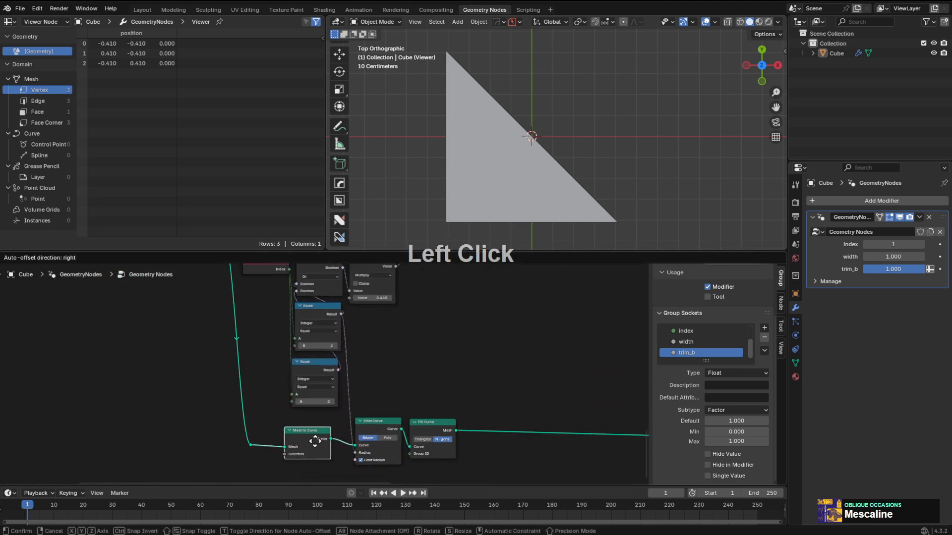
key("g")
left_click(255, 427)
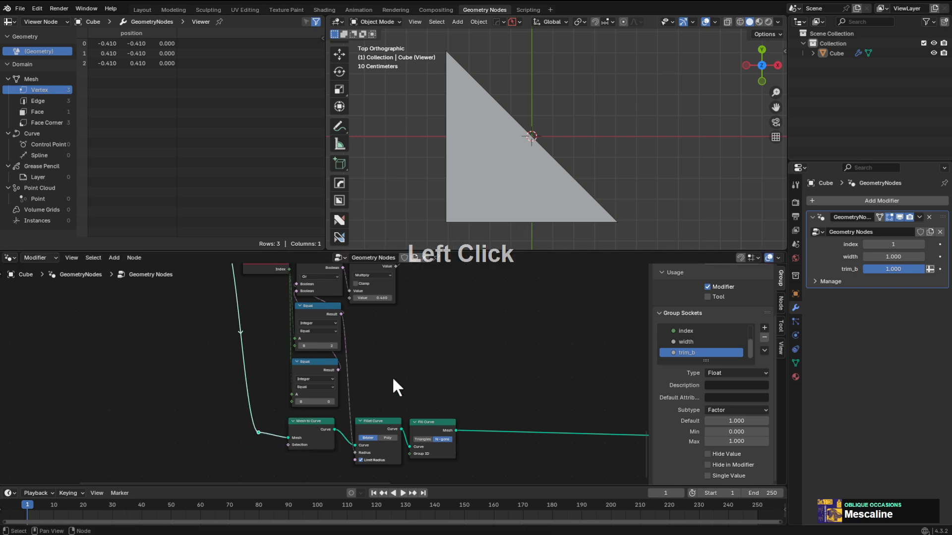
Preview the output of the upper Fillet Curve through the Viewer.
middle_click_drag(395, 387, 430, 295)
scroll(400, 321, "up", 1)
left_click(391, 290, "ctrl+shift")
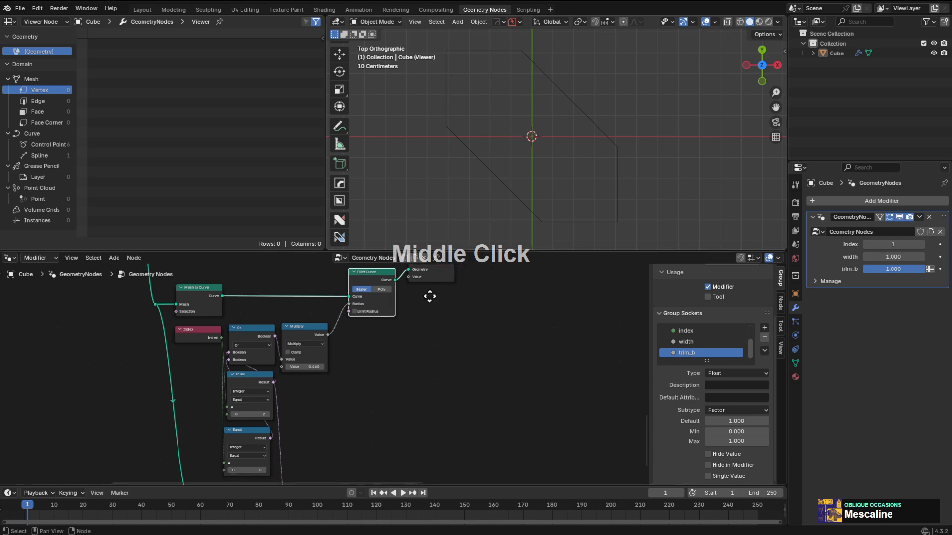
Duplicate the Fill Curve node and bring the copy up beside the upper Fillet Curve.
scroll(370, 431, "down", 2)
left_click(350, 439)
key("shift+d")
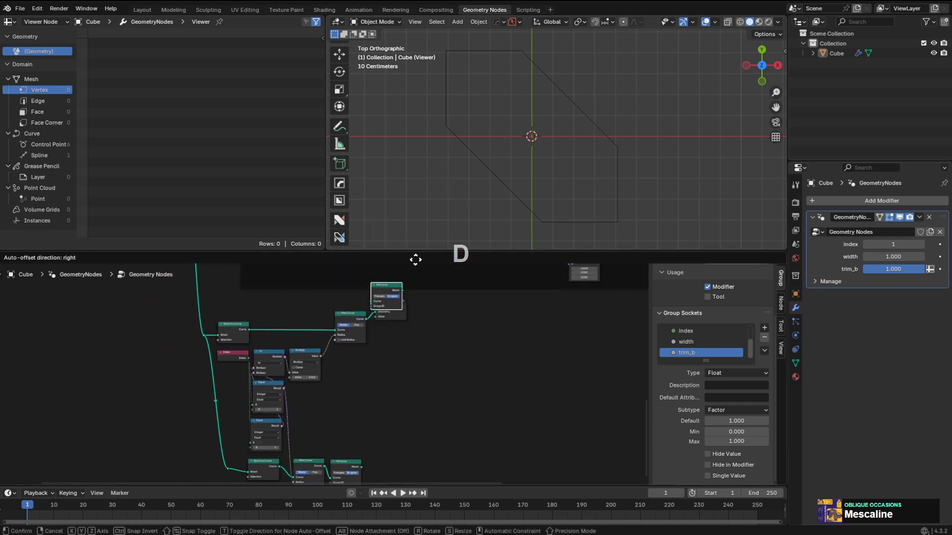
Place the Fill Curve node between the upper Fillet Curve and the Viewer, detach it from its frame, and move the Viewer farther away.
left_click(416, 301)
key("g")
left_click(415, 323)
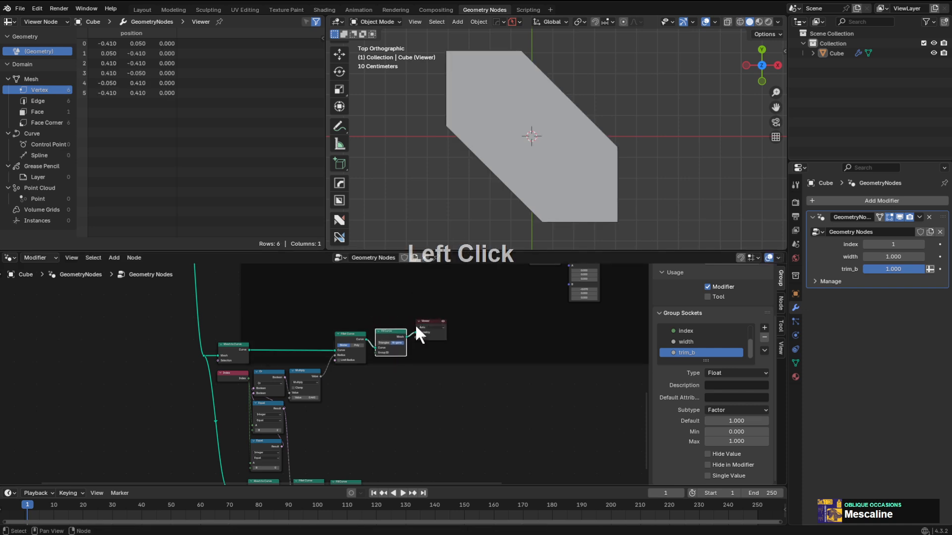
key("alt+p")
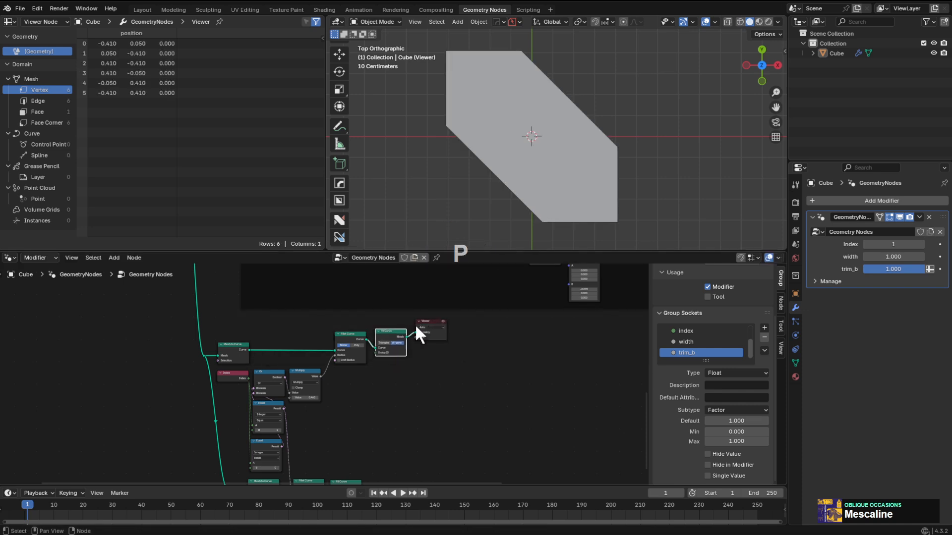
key("g")
left_click(415, 323)
left_click_drag(434, 324, 580, 325)
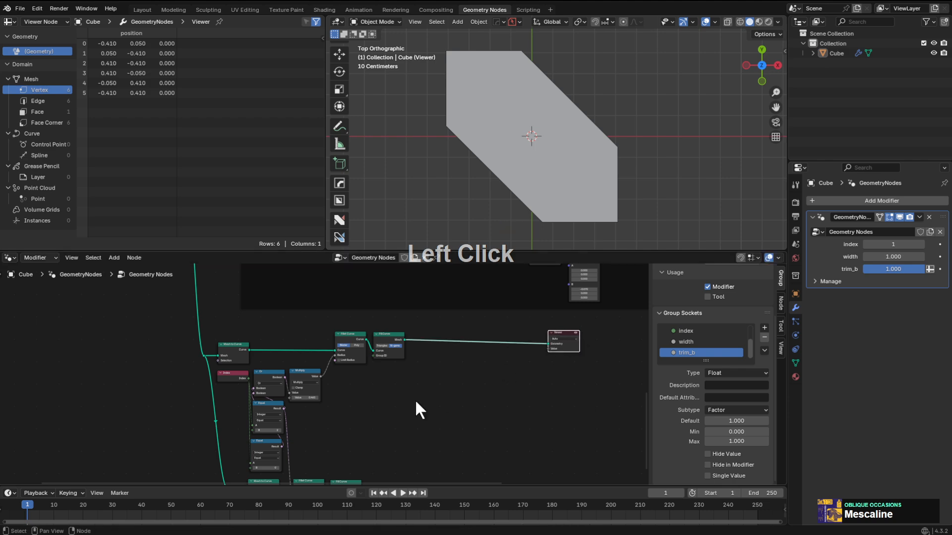
Preview the lower branch's Fill Curve output with the Viewer and move the Viewer away to make room.
scroll(436, 353, "up", 2)
middle_click_drag(435, 353, 436, 312)
scroll(474, 323, "up", 2)
left_click_drag(473, 322, 467, 321)
middle_click_drag(447, 406, 435, 347)
scroll(439, 377, "down", 2)
middle_click_drag(442, 413, 419, 377)
scroll(416, 413, "up", 3)
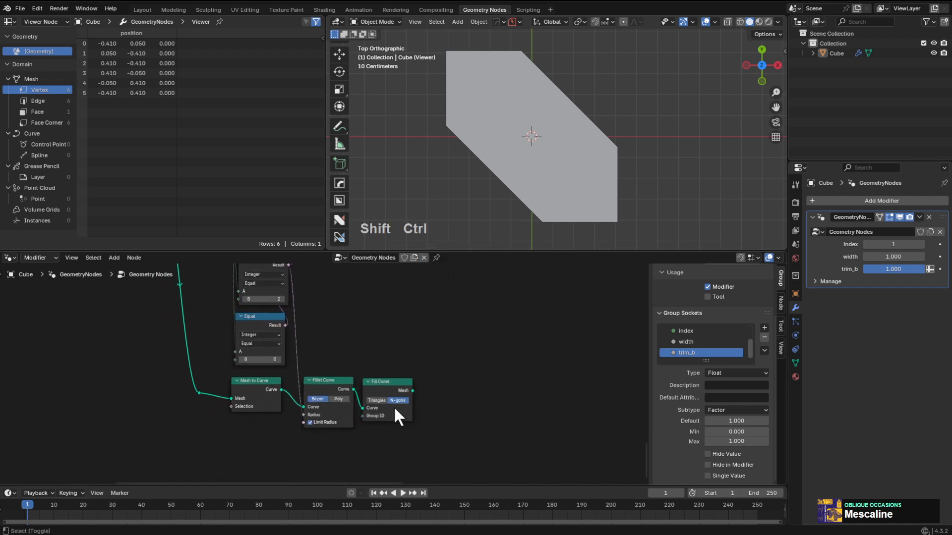
left_click(395, 380, "ctrl+shift")
left_click_drag(450, 344, 571, 344)
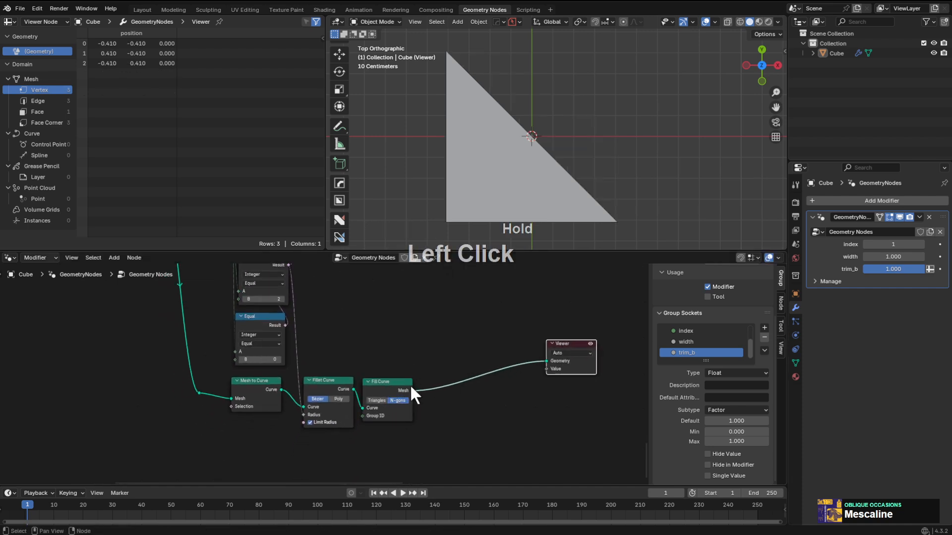
Add a Scale Elements node between the lower Fill Curve and the Viewer, placed slightly above the link.
left_click_drag(412, 391, 464, 332)
type("scale")
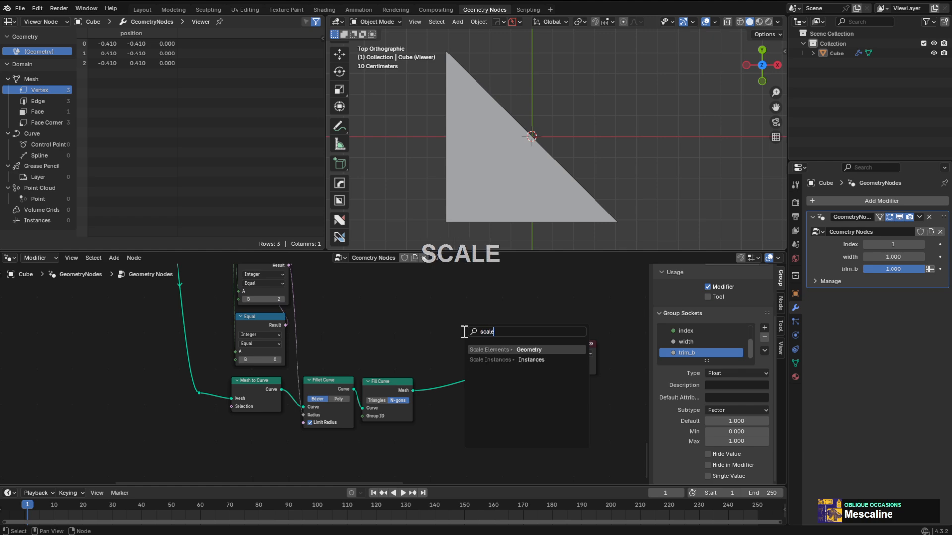
key("Return")
left_click(462, 329)
key("g")
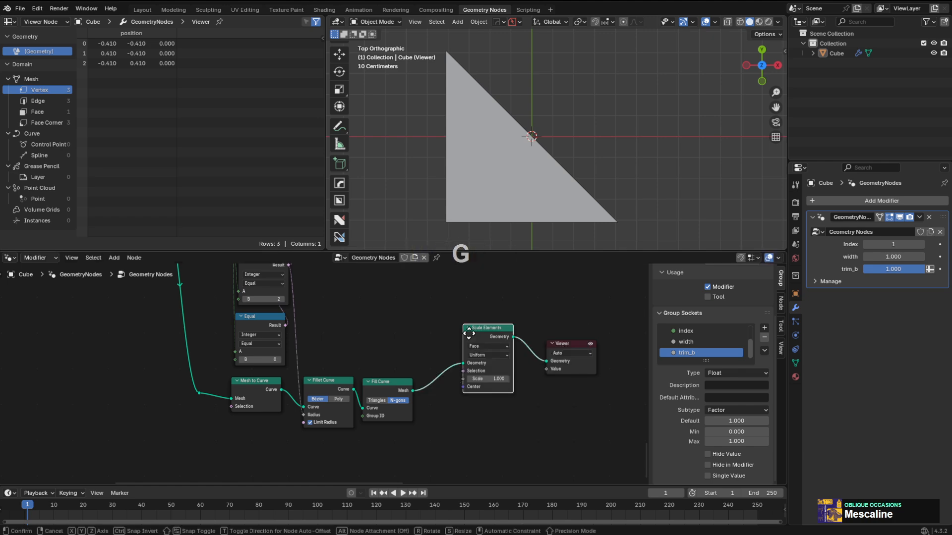
left_click(473, 350)
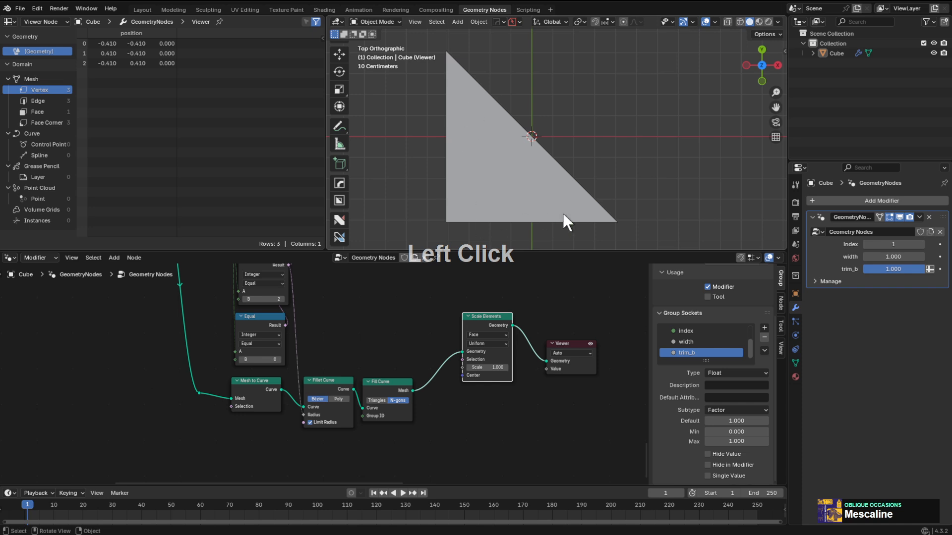
Add a Sample Index node below Scale Elements, taking its geometry from the lower Fill Curve's mesh.
left_click_drag(463, 375, 441, 436)
key("Escape")
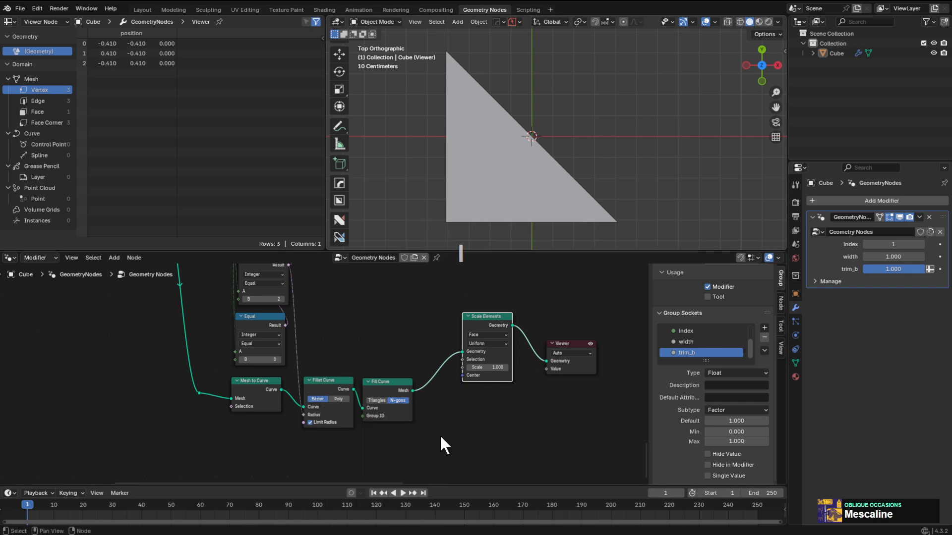
left_click(403, 392)
key("shift+a")
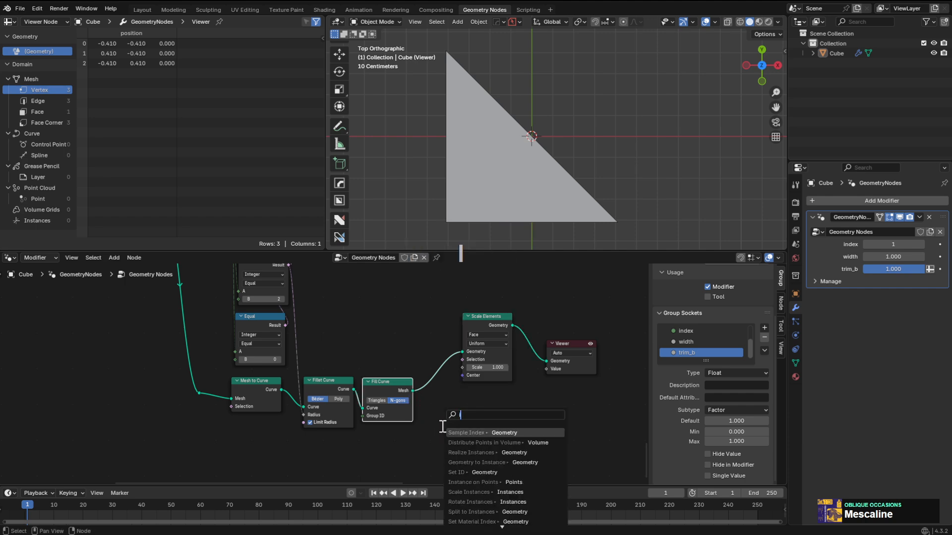
type("inde")
key("Return")
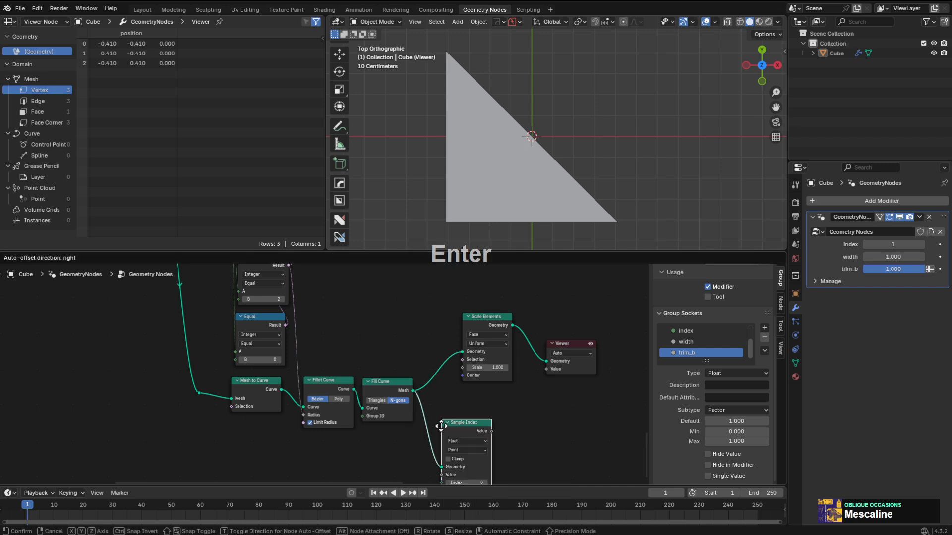
left_click(455, 470)
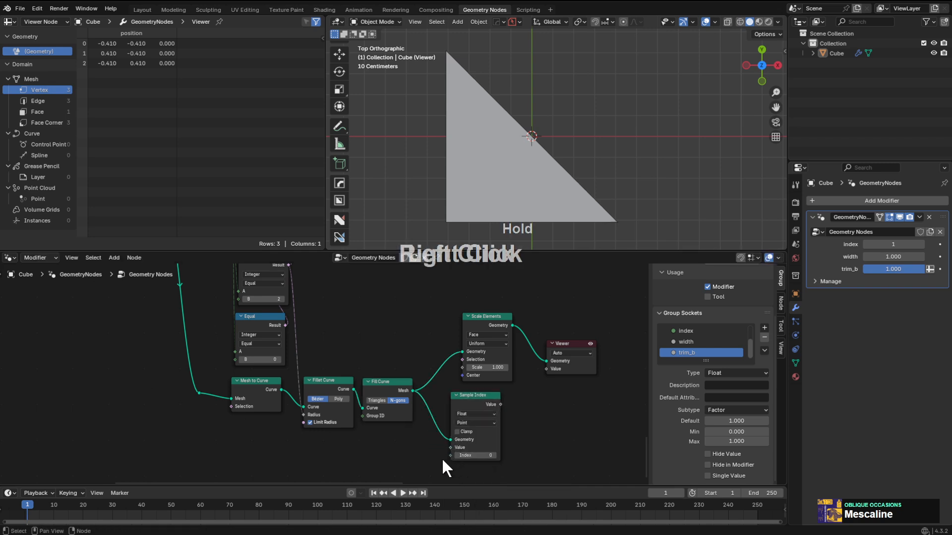
Add a Position node and feed it into the Value input of Sample Index.
left_click_drag(445, 448, 423, 455)
type("pos")
key("Return")
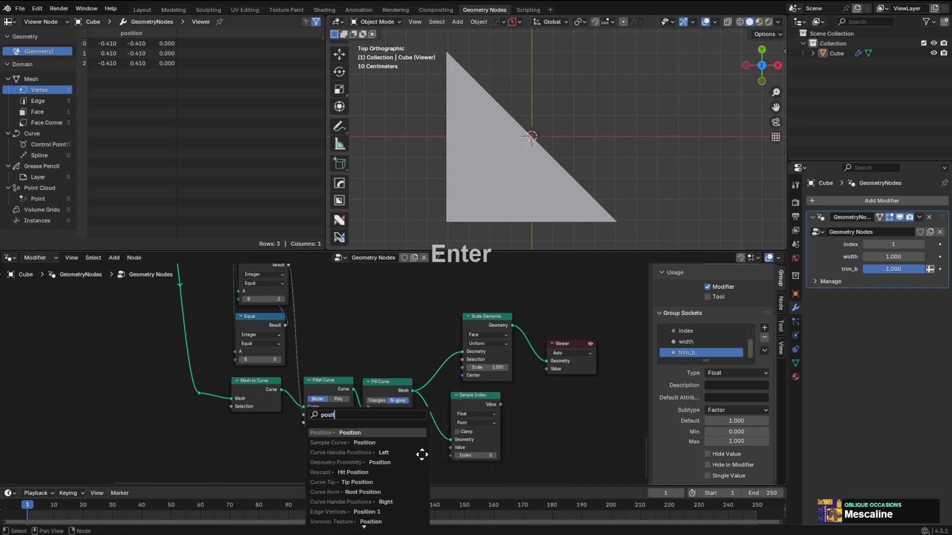
left_click(460, 420)
scroll(512, 412, "up", 1)
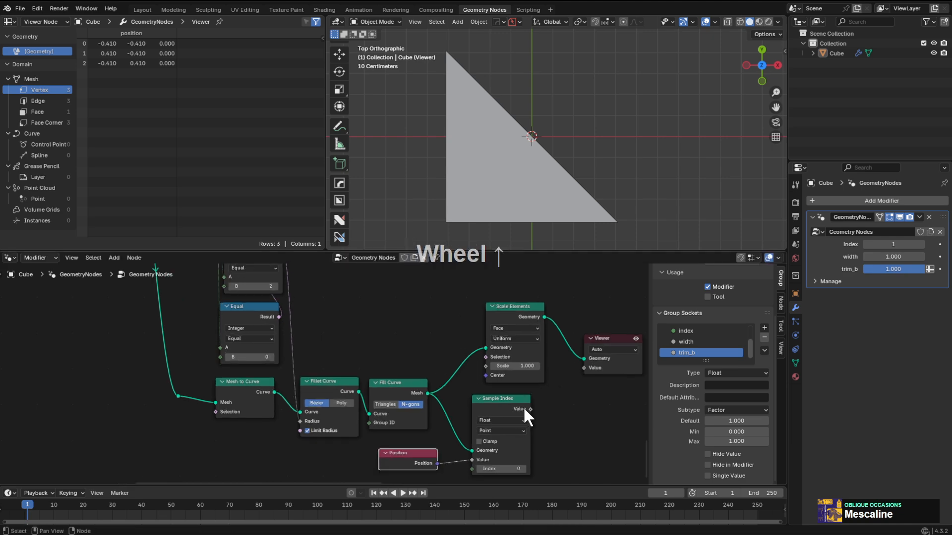
Connect the Sample Index value to the Scale Elements center and set the sampled data type to Vector.
left_click_drag(527, 411, 486, 376)
left_click(493, 430)
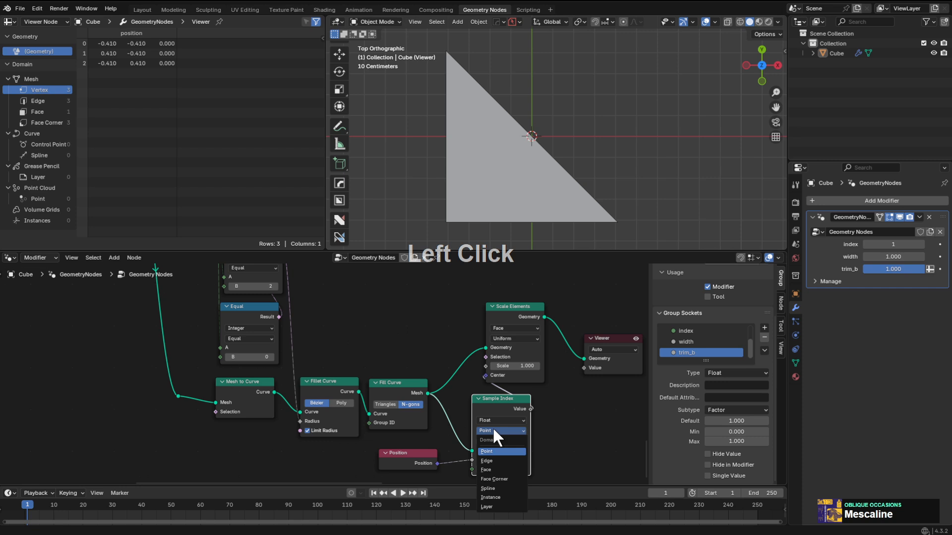
left_click(494, 422)
left_click(494, 422)
left_click(492, 460)
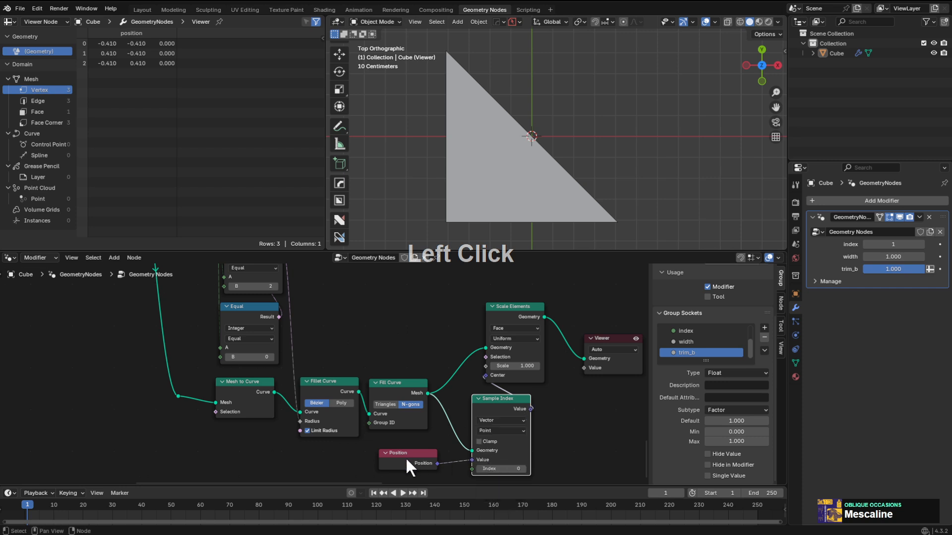
left_click_drag(407, 466, 422, 460)
Scale the triangle to 0.720 and try sampling index 1 as its center, returning the index to 0.
mouse_move(525, 365)
left_mouse_down("shift")
mouse_move(504, 366)
mouse_move(530, 366)
mouse_move(511, 366)
left_mouse_up("shift")
left_click(523, 468)
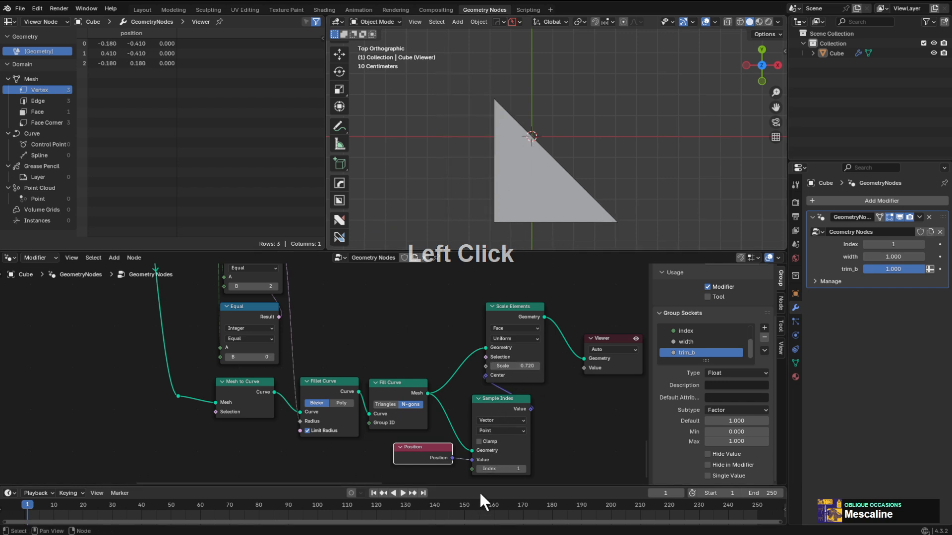
left_click(480, 469)
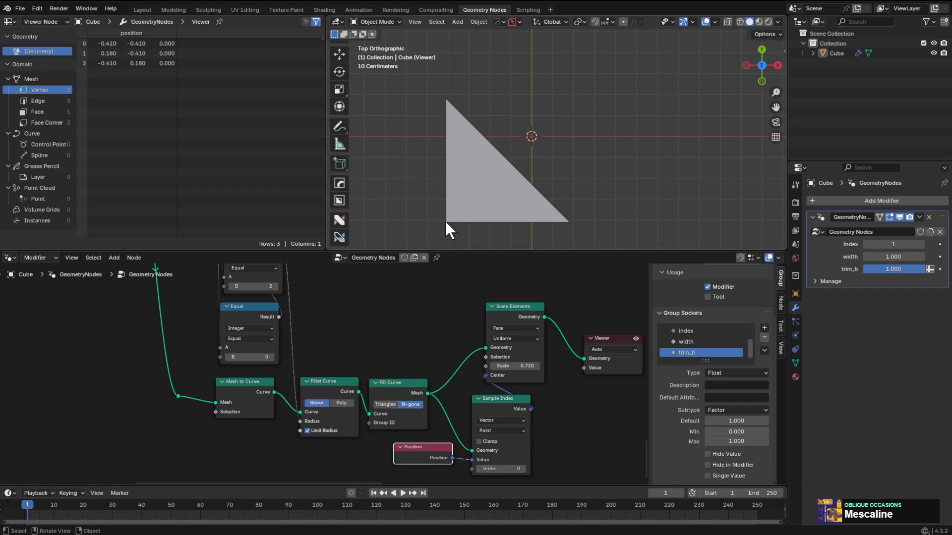
Set the Scale Elements scale to 0.570 and tidy the Sample Index and Position nodes beneath it.
mouse_move(526, 366)
left_mouse_down("shift")
mouse_move(550, 366)
mouse_move(513, 366)
left_mouse_up("shift")
left_click_drag(515, 365, 533, 365, "shift")
left_click_drag(497, 399, 511, 395)
left_click_drag(425, 453, 441, 451)
Add a Join Geometry node combining the upper Fill Curve mesh with the Scale Elements output, and preview the joined result.
scroll(579, 328, "down", 3)
middle_click_drag(579, 328, 512, 378)
scroll(471, 331, "down", 2)
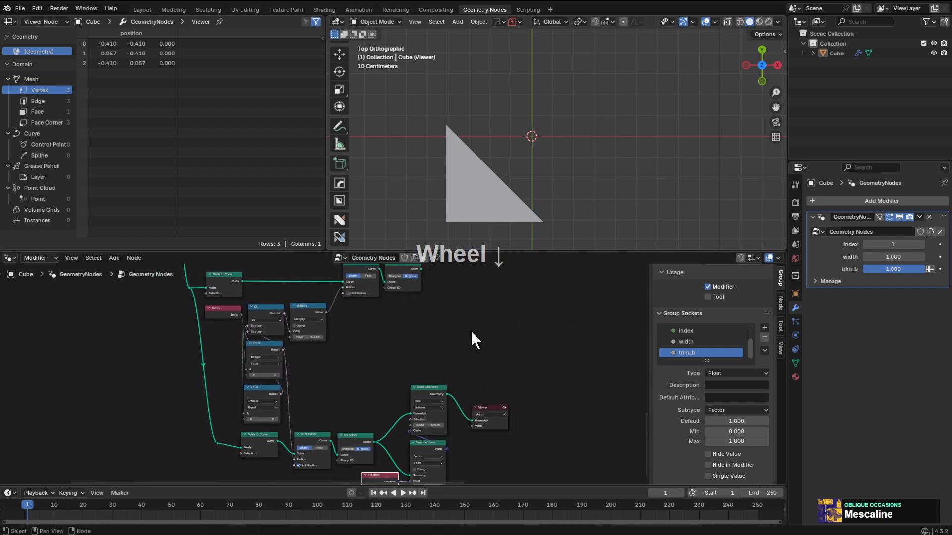
scroll(406, 308, "up", 4)
left_click(435, 302)
left_click_drag(430, 299, 520, 309)
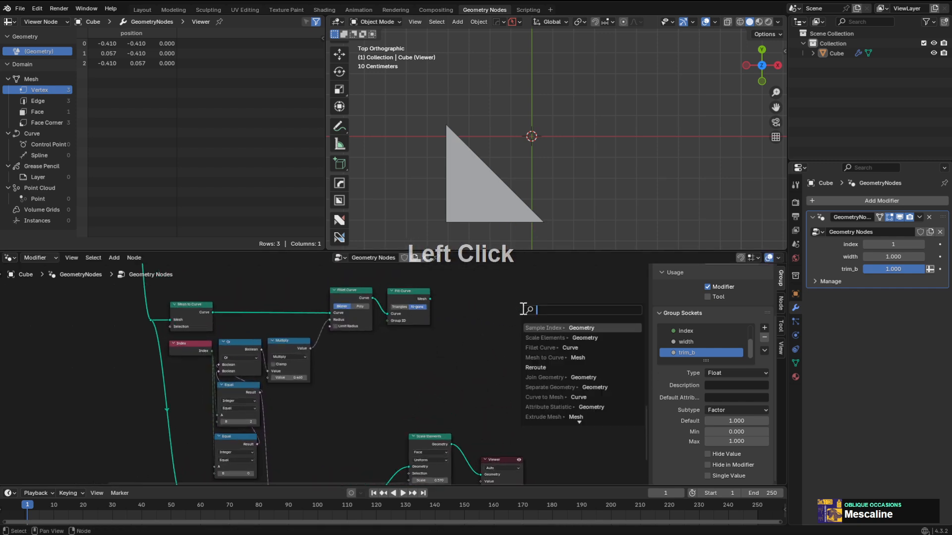
type("join")
key("Return")
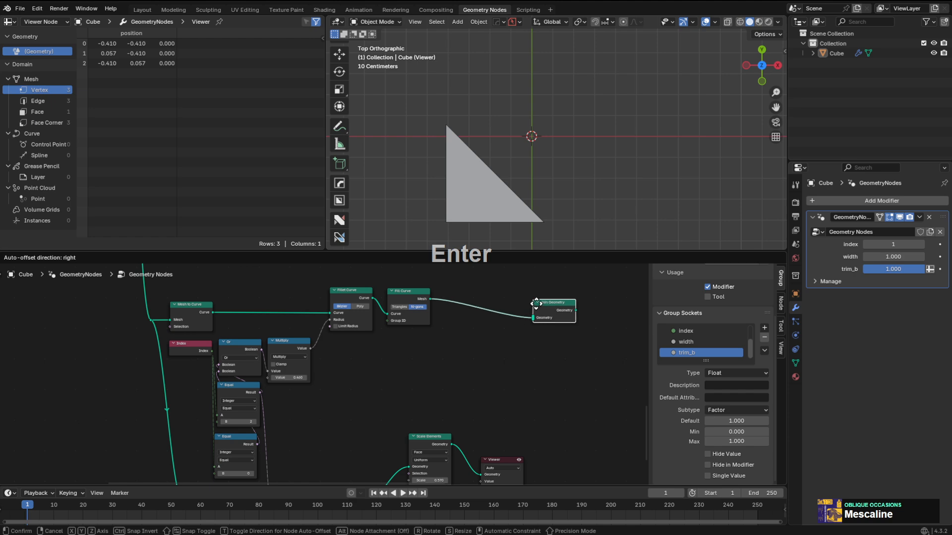
left_click(541, 293)
left_click_drag(451, 445, 533, 311)
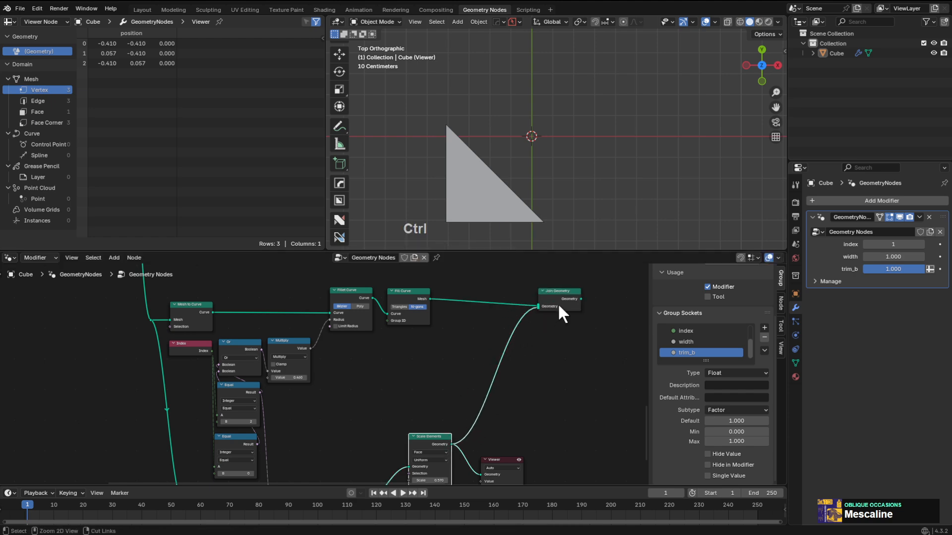
left_click(559, 301, "ctrl+shift")
Set the Scale Elements scale to 0.450 to shrink the corner triangle away from the larger face.
middle_click_drag(504, 402, 557, 332)
scroll(558, 332, "up", 3)
middle_click_drag(472, 409, 469, 346)
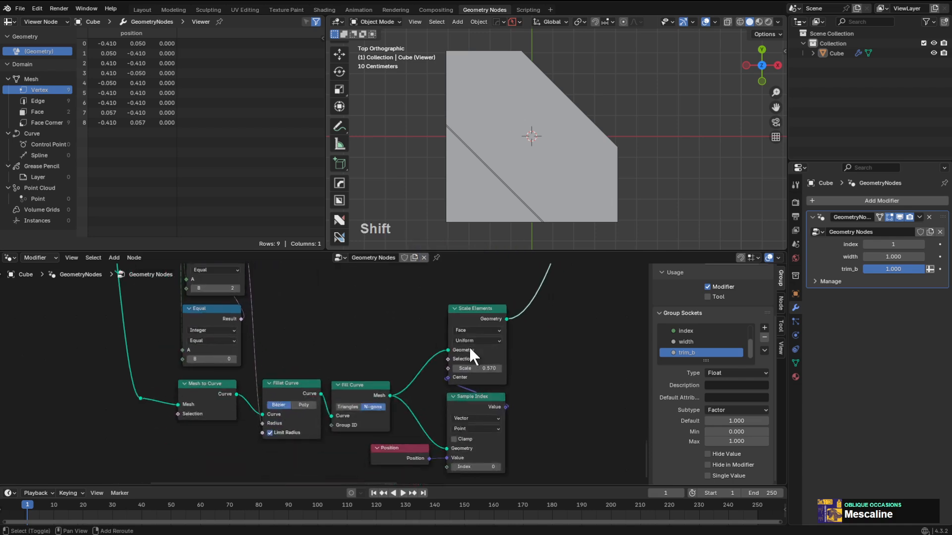
mouse_move(471, 368)
left_mouse_down("shift")
mouse_move(449, 368)
mouse_move(464, 368)
left_mouse_up("shift")
scroll(444, 412, "down", 1)
left_click(395, 447)
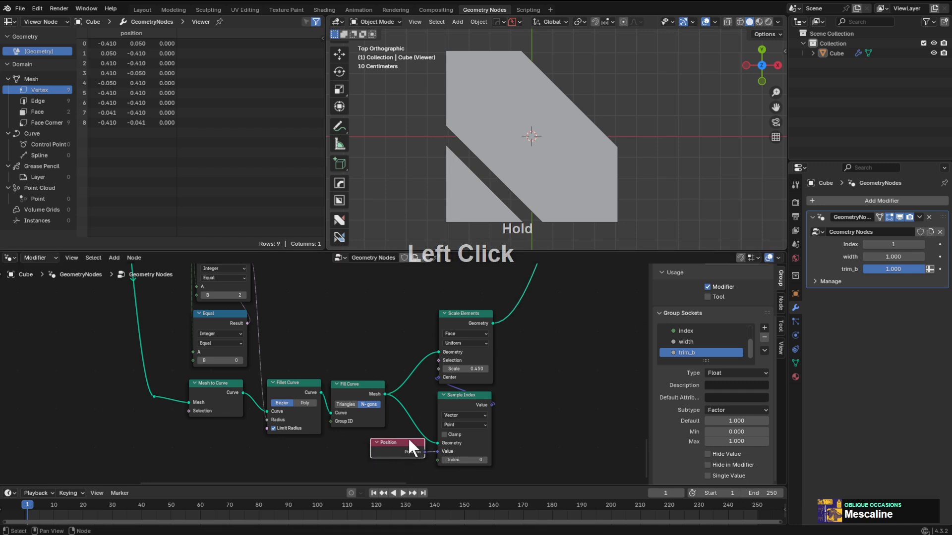
Reposition the Join Geometry node beside the Viewer.
middle_click_drag(408, 438, 508, 400)
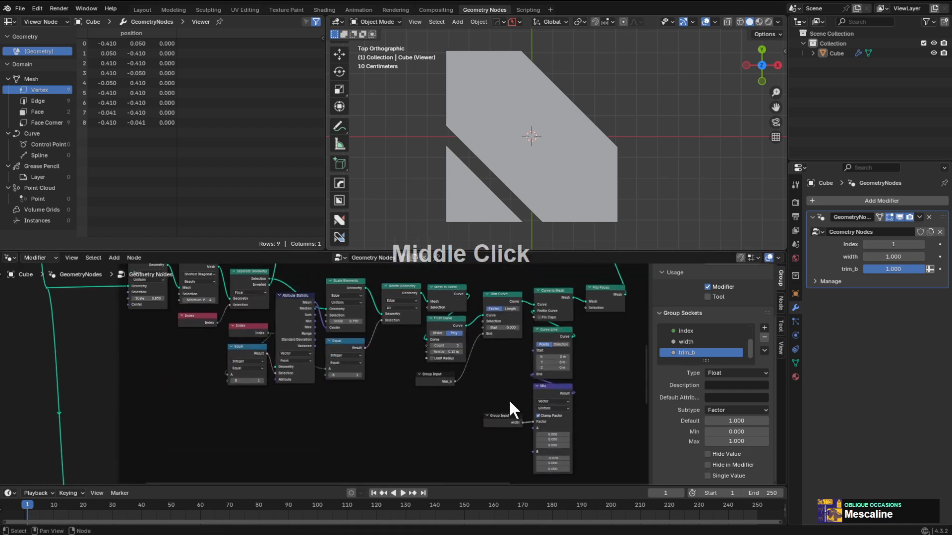
scroll(414, 436, "down", 2)
middle_click_drag(414, 436, 395, 372)
scroll(457, 354, "up", 4)
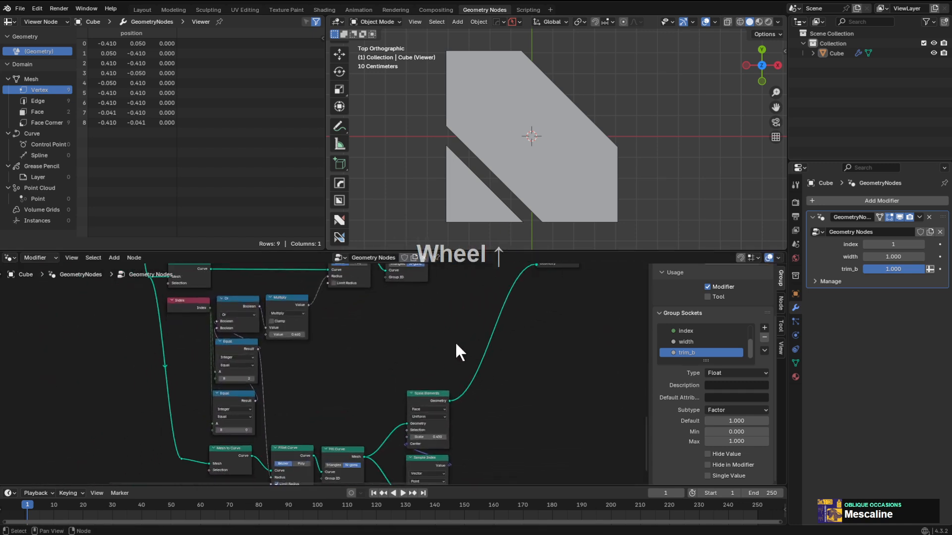
left_click_drag(506, 329, 496, 321)
scroll(402, 426, "down", 1)
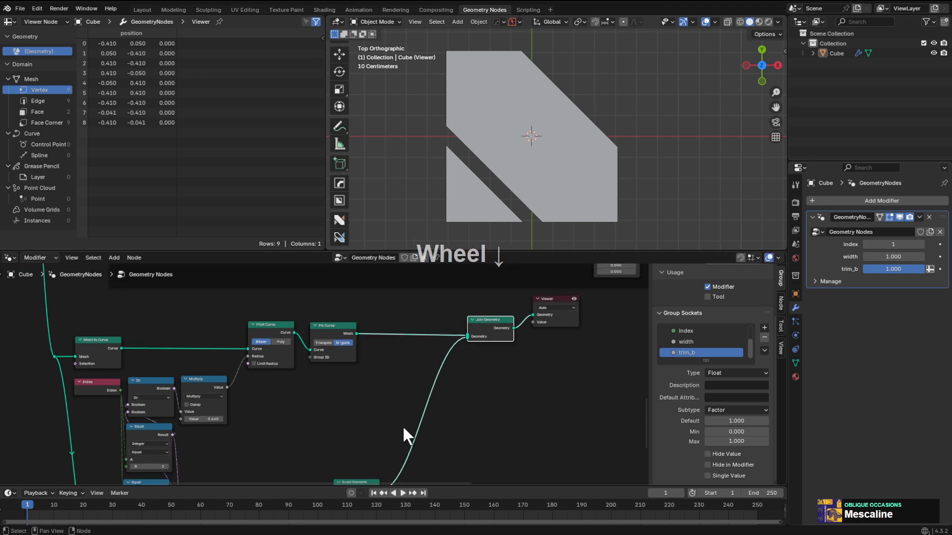
Nudge the Sample Index and Position nodes in the lower branch into a tidier arrangement.
middle_click_drag(402, 478, 399, 377)
scroll(399, 381, "up", 4)
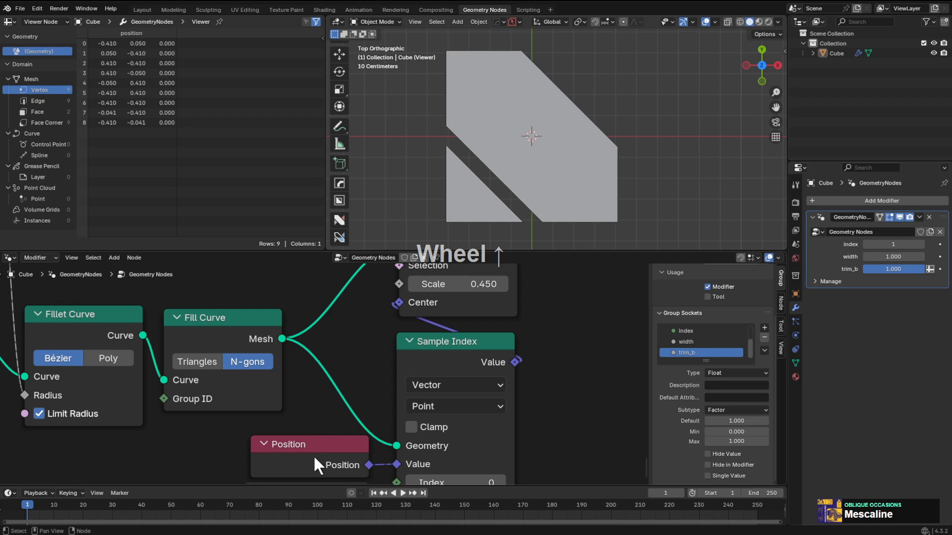
left_click(313, 455)
scroll(427, 374, "down", 2)
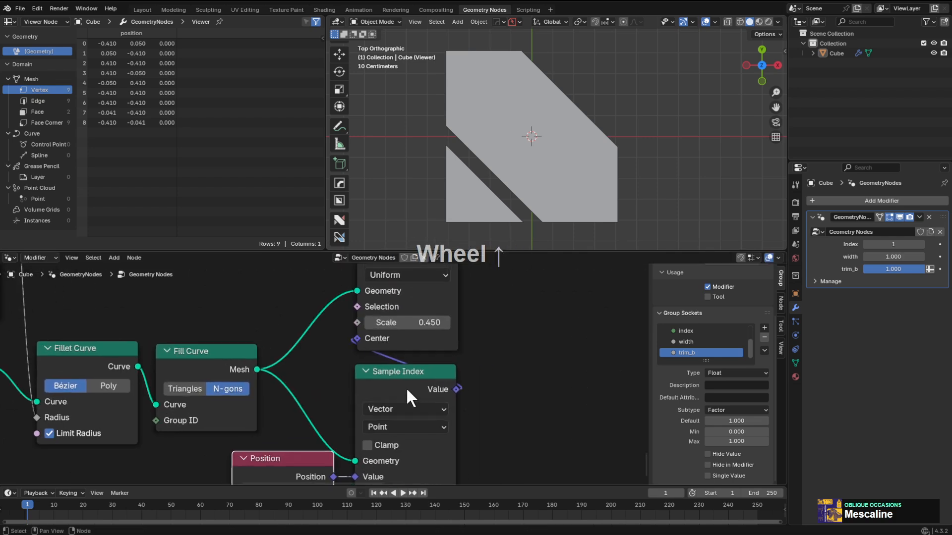
left_click_drag(406, 388, 407, 388)
left_click_drag(305, 465, 304, 463)
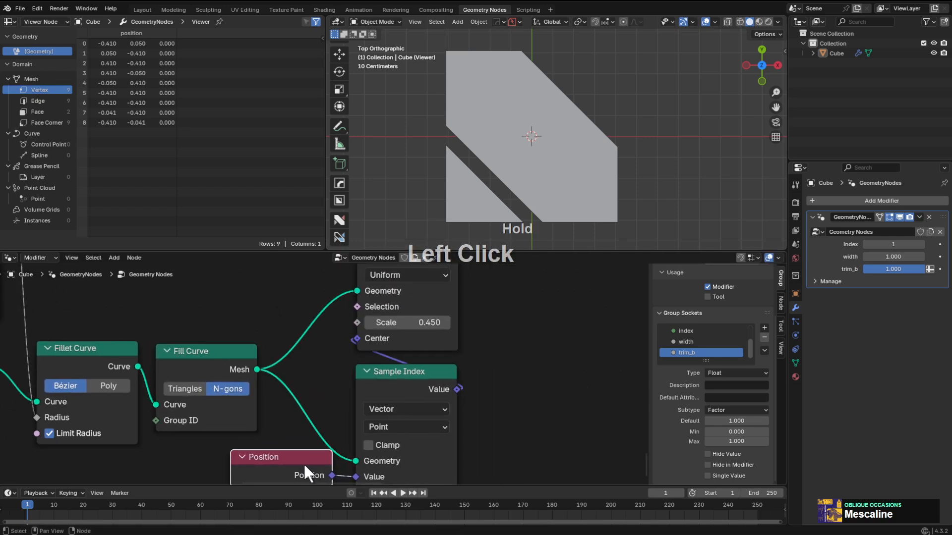
Examine the Scale Elements branch and the gap between the two faces in the viewport.
scroll(305, 464, "down", 3)
middle_click_drag(358, 437, 357, 420)
scroll(422, 352, "down", 5)
middle_click_drag(431, 343, 396, 386)
scroll(396, 365, "up", 4)
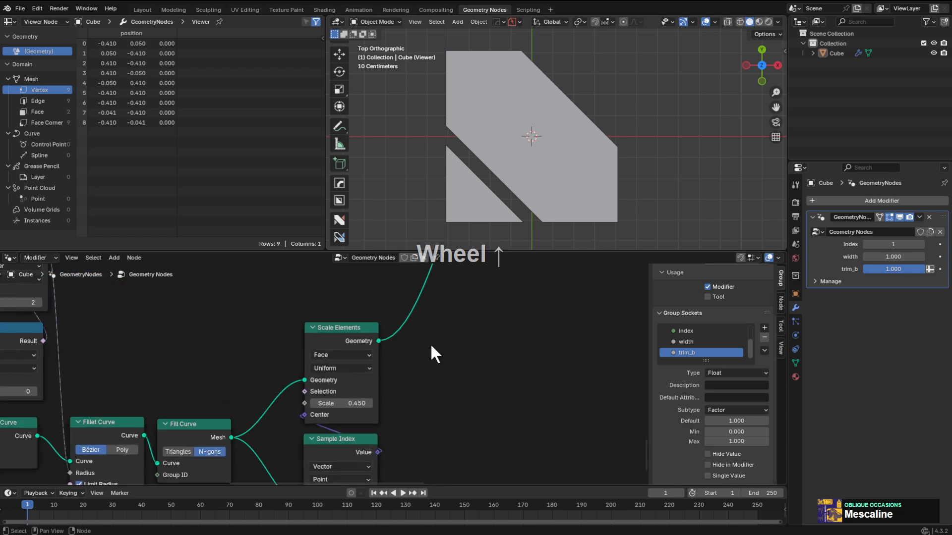
mouse_move(431, 347)
middle_mouse_down()
mouse_move(417, 385)
mouse_move(433, 340)
middle_mouse_up()
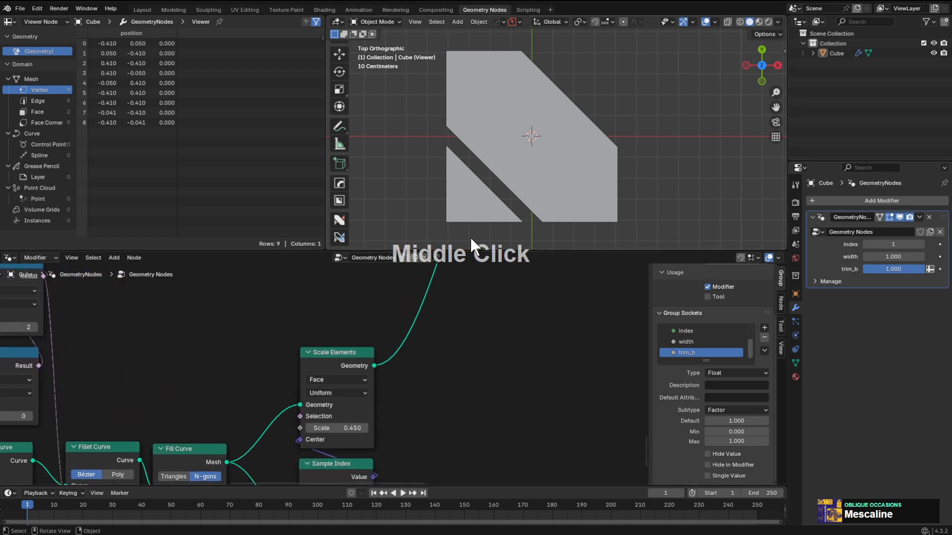
middle_click_drag(457, 209, 461, 154)
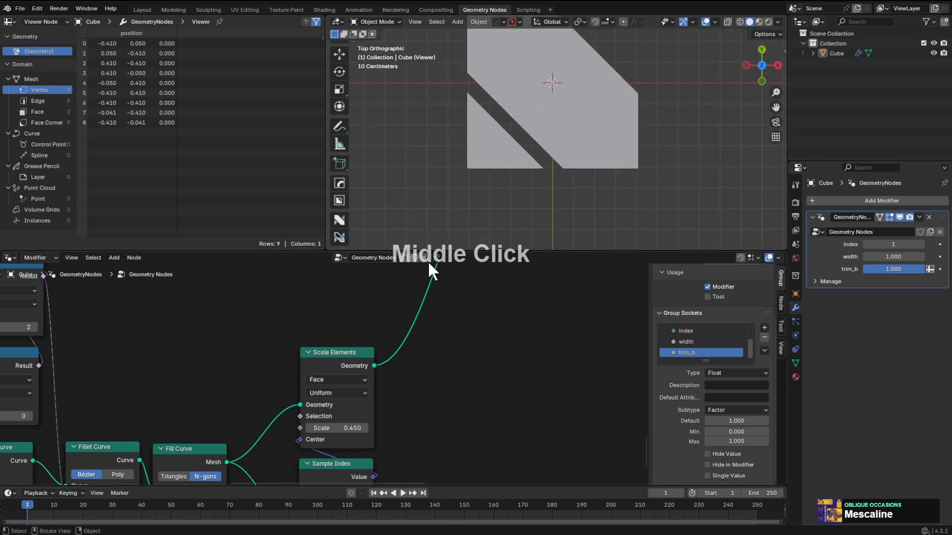
middle_click_drag(419, 369, 449, 285)
middle_click_drag(431, 354, 426, 367)
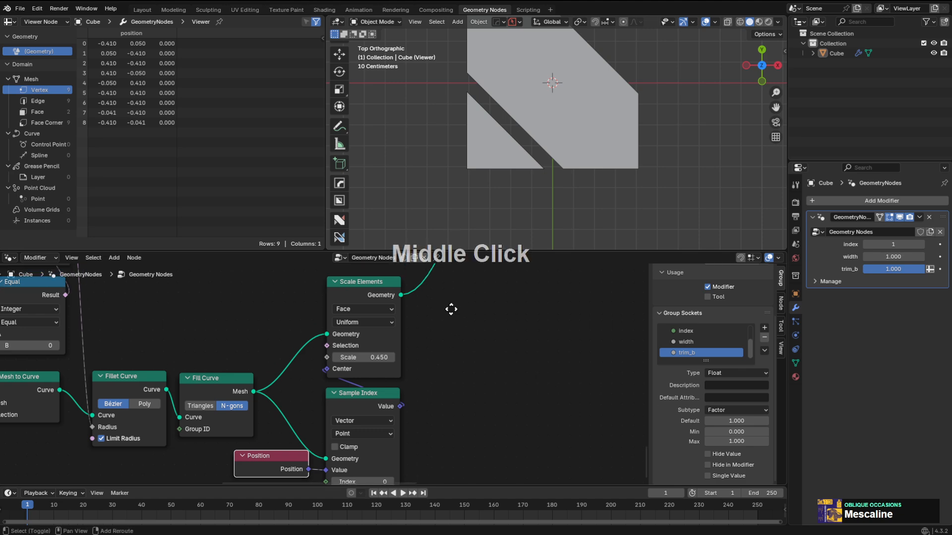
scroll(451, 308, "up", 1)
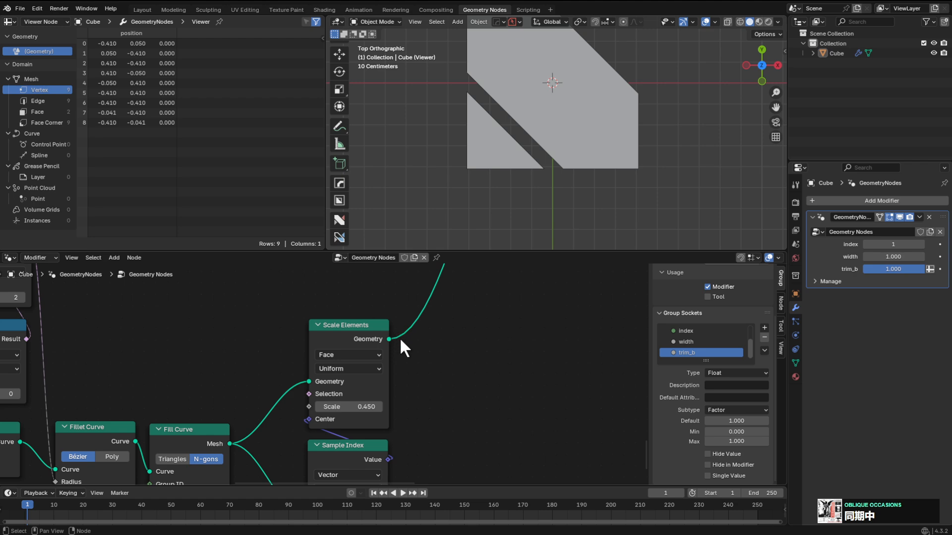
middle_click_drag(418, 347, 400, 341)
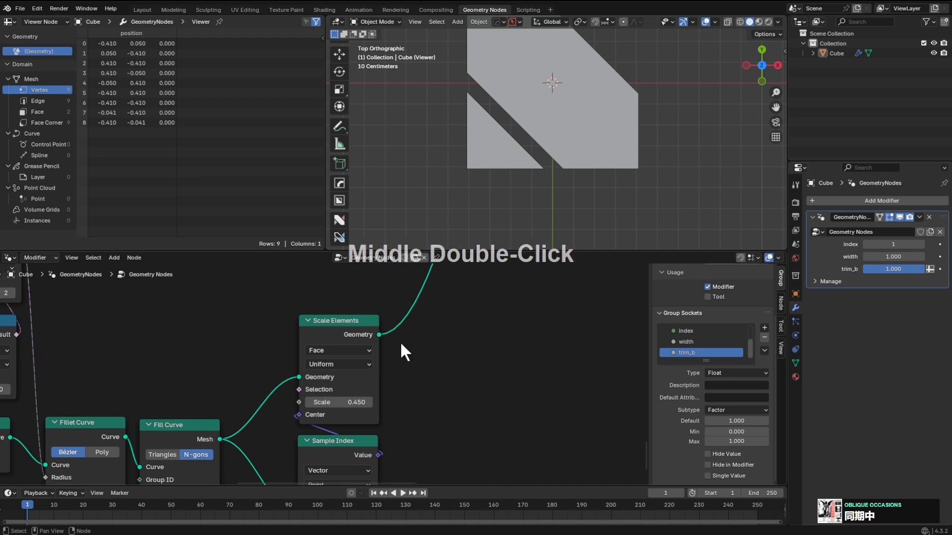
scroll(411, 315, "down", 2)
scroll(409, 334, "up", 2)
scroll(393, 353, "up", 1)
left_click_drag(381, 331, 438, 350)
type("subn")
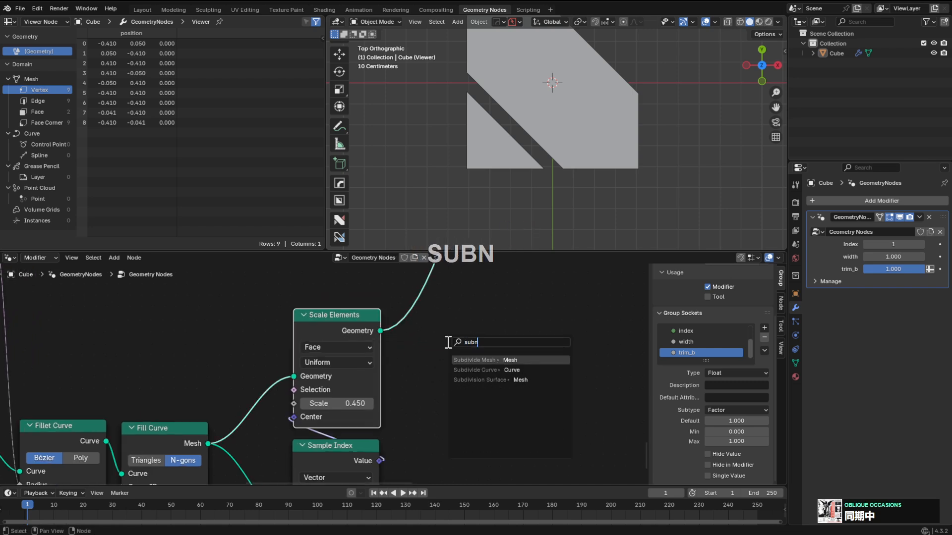
key("Escape")
scroll(380, 337, "down", 2)
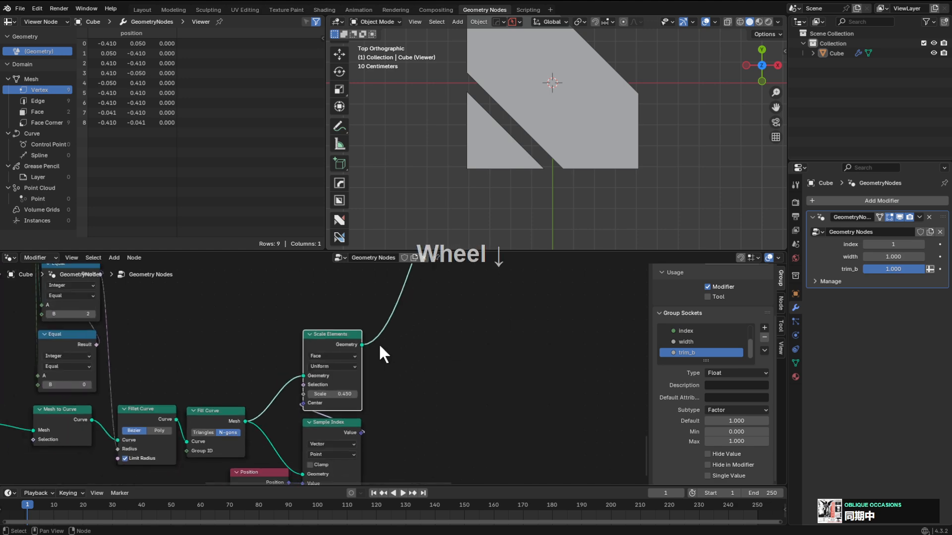
Add a Separate Geometry node fed by the Scale Elements output and set its domain to Edge.
scroll(376, 336, "up", 1)
left_click_drag(362, 329, 431, 349)
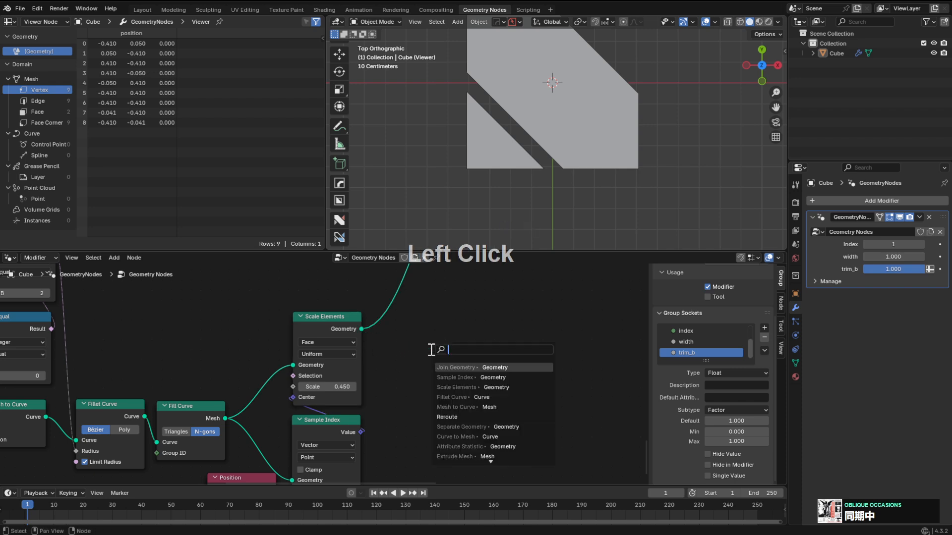
type("sep")
key("Return")
left_click(431, 348)
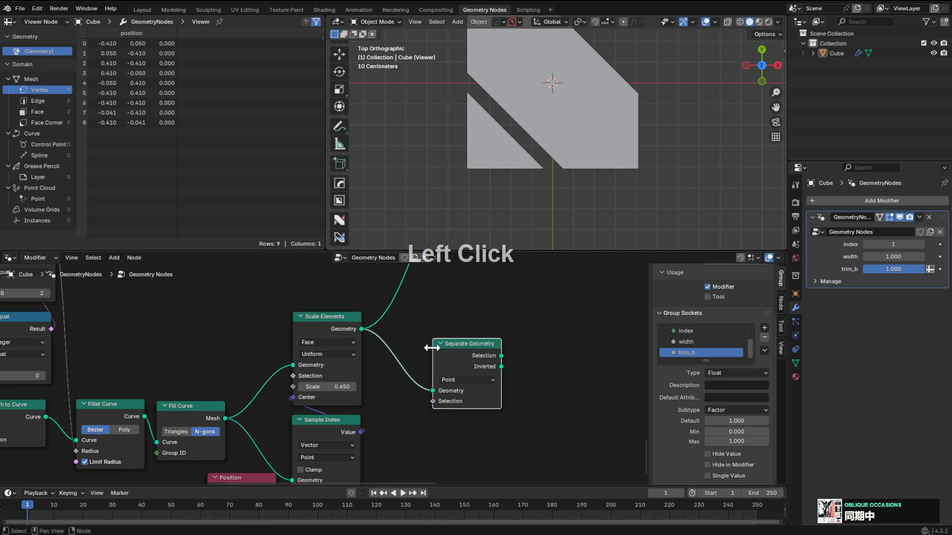
left_click(475, 379)
left_click(470, 403)
middle_click_drag(470, 402, 473, 374)
scroll(346, 415, "up", 1)
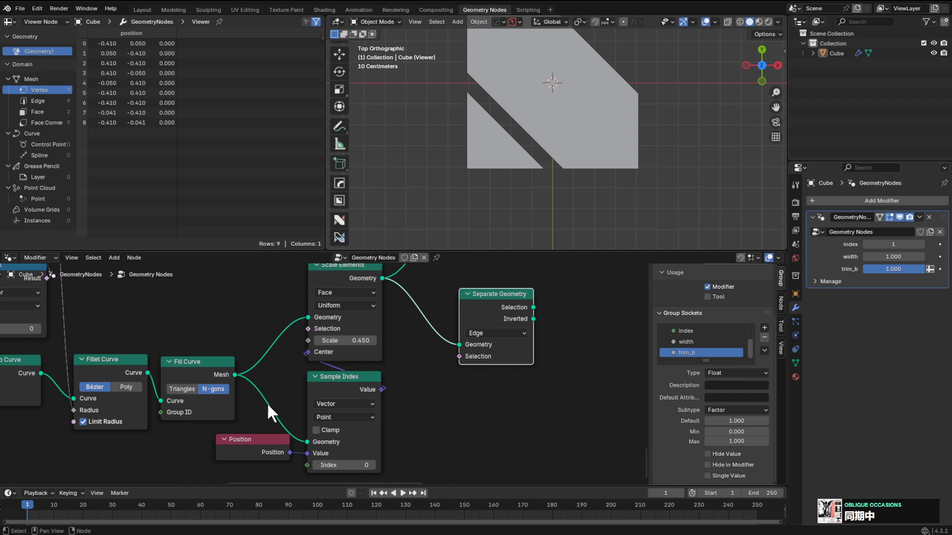
Feed an Index node into the Selection of Separate Geometry and preview that node's Selection output in the Viewer.
left_click_drag(459, 357, 431, 406)
type("inde")
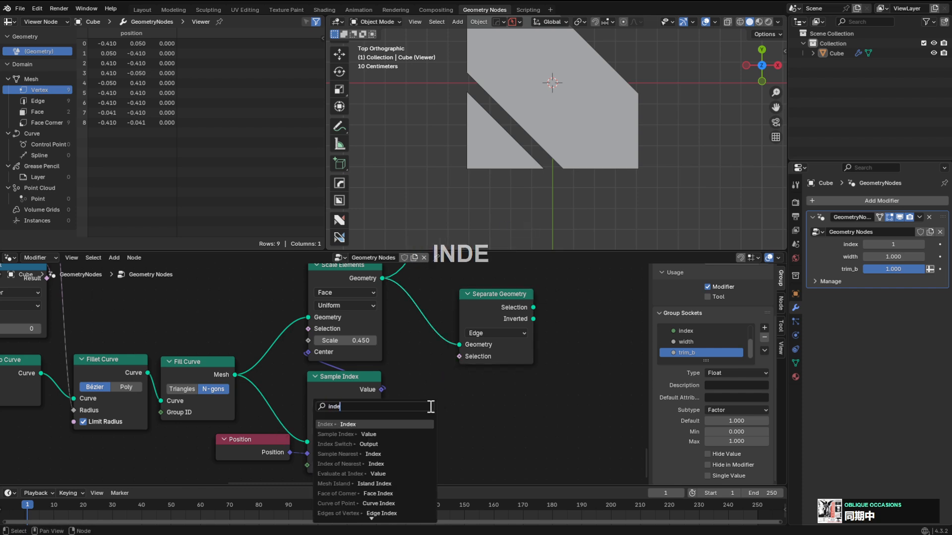
key("Return")
left_click(480, 418)
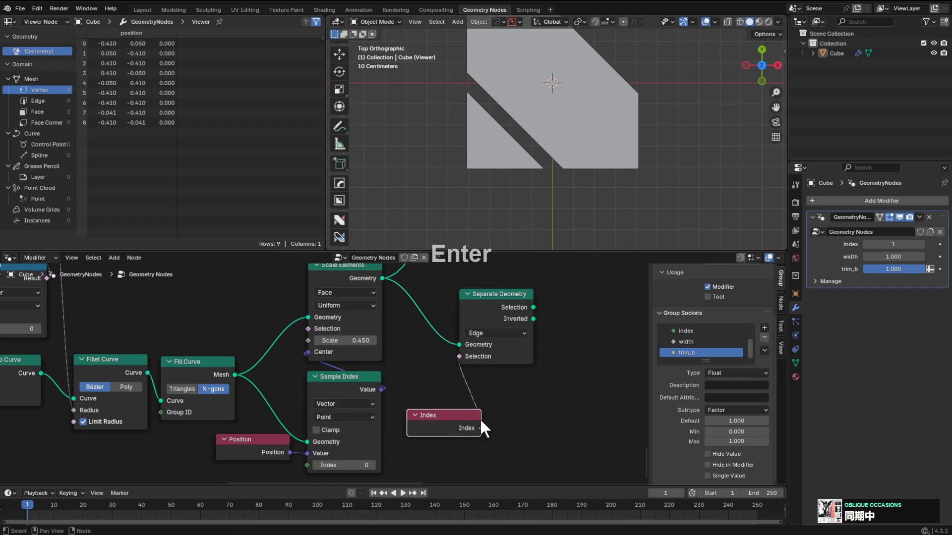
left_click(495, 310, "ctrl+shift")
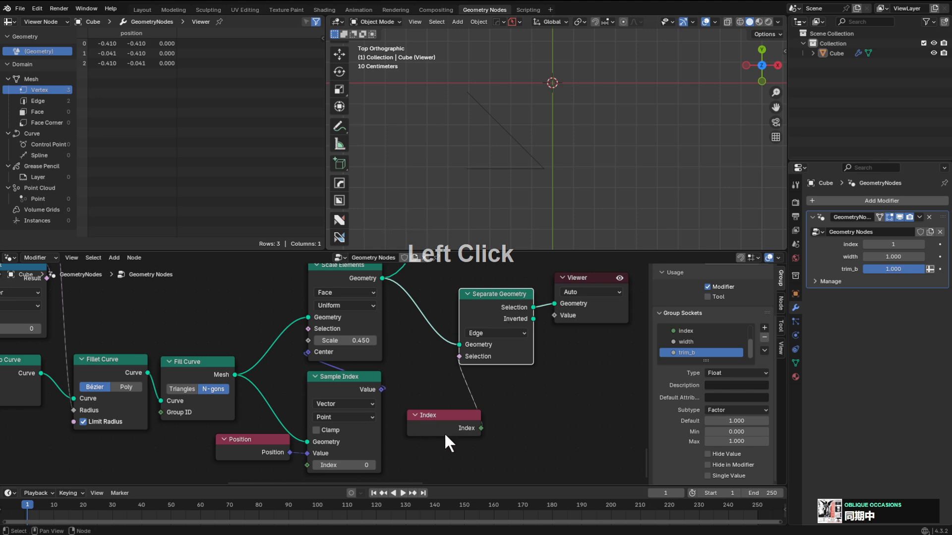
Insert an integer Equal compare node between Index and the Separate Geometry Selection, with B set to 1 to isolate the diagonal edge.
left_click_drag(481, 428, 512, 408)
type("compar")
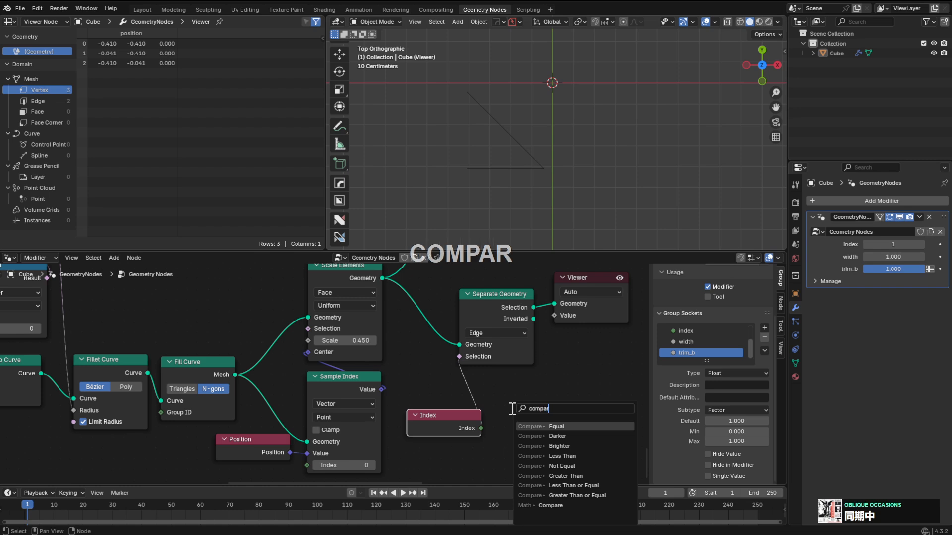
key("Return")
left_click(456, 386)
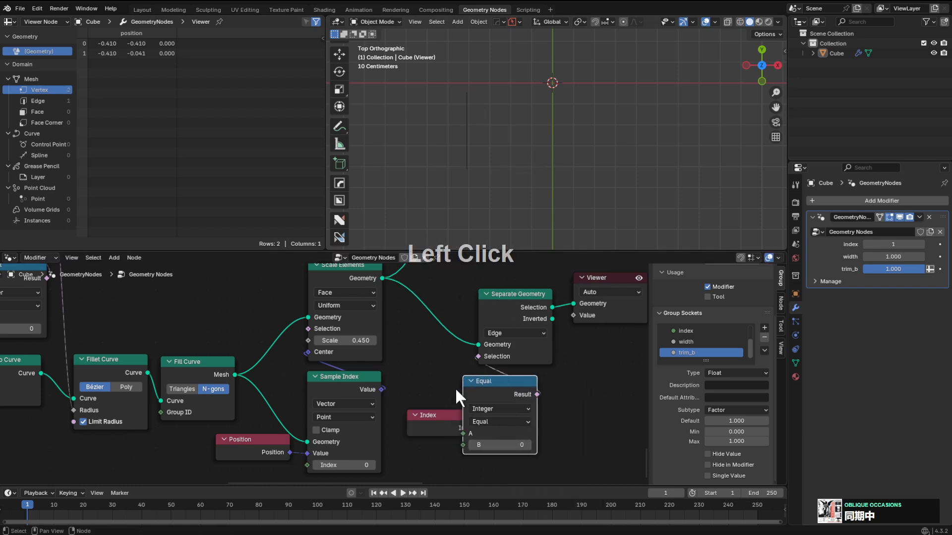
key("ctrl+z")
left_click_drag(446, 429, 499, 478)
scroll(543, 379, "up", 1)
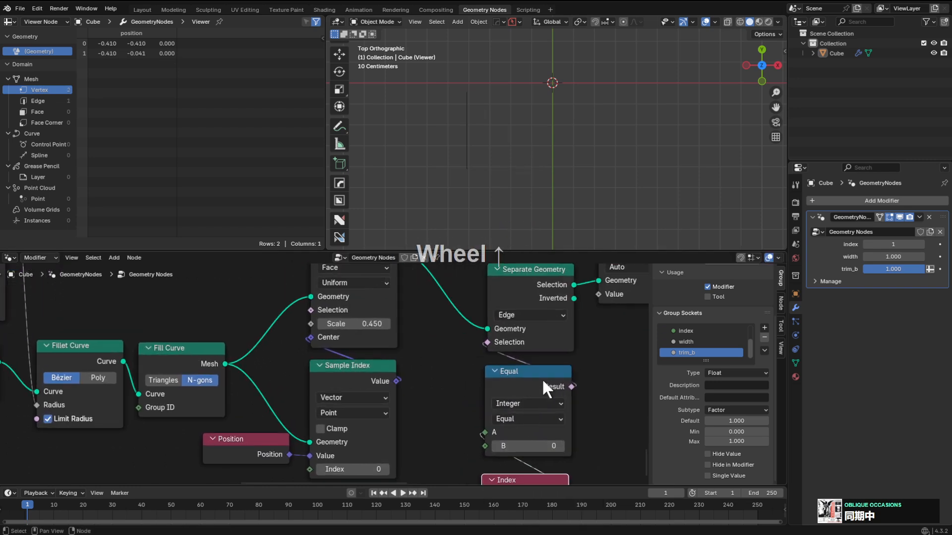
left_click(560, 446)
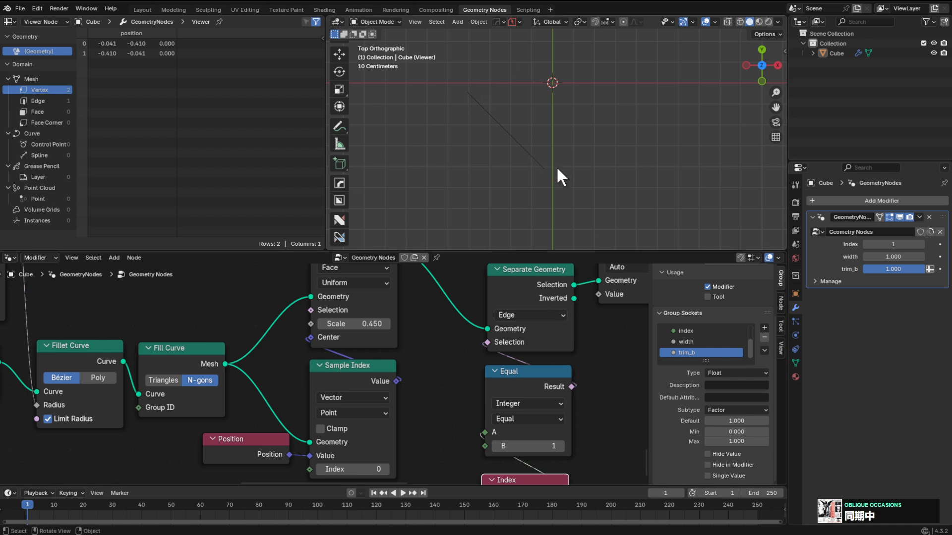
Move the Separate Geometry, Equal and Index nodes closer to Scale Elements and shift the Viewer farther from them.
scroll(521, 332, "down", 4)
middle_click_drag(453, 319, 411, 310)
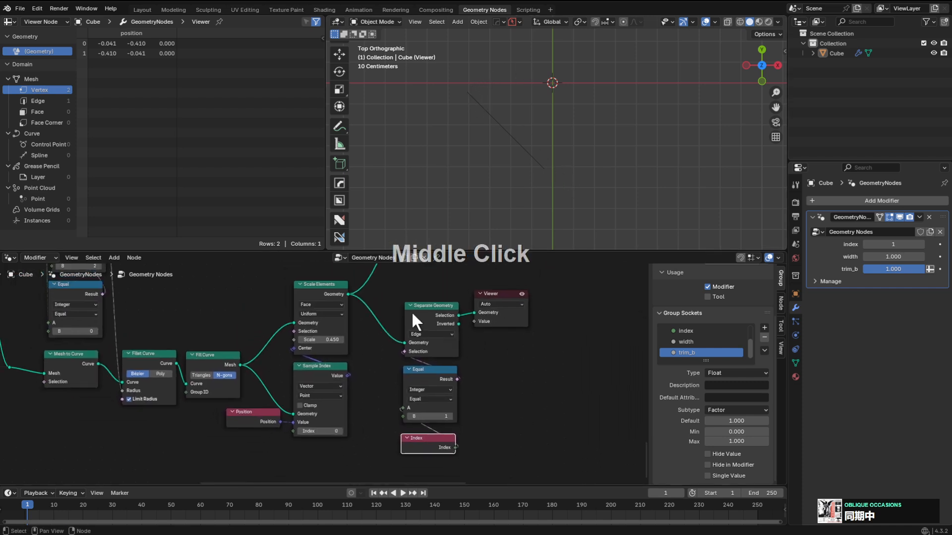
left_click_drag(422, 290, 445, 438)
key("g")
left_click(424, 422)
middle_click_drag(455, 377, 502, 413)
scroll(541, 333, "up", 3)
left_click_drag(542, 336, 614, 328)
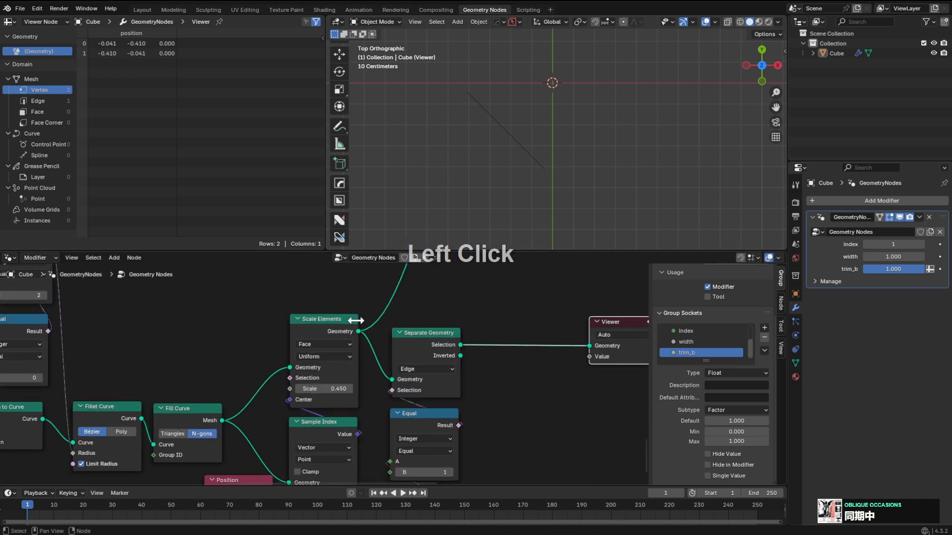
Compare the previewed Scale Elements triangle with the edge separated by Separate Geometry in the viewport.
left_click(333, 325, "ctrl+shift")
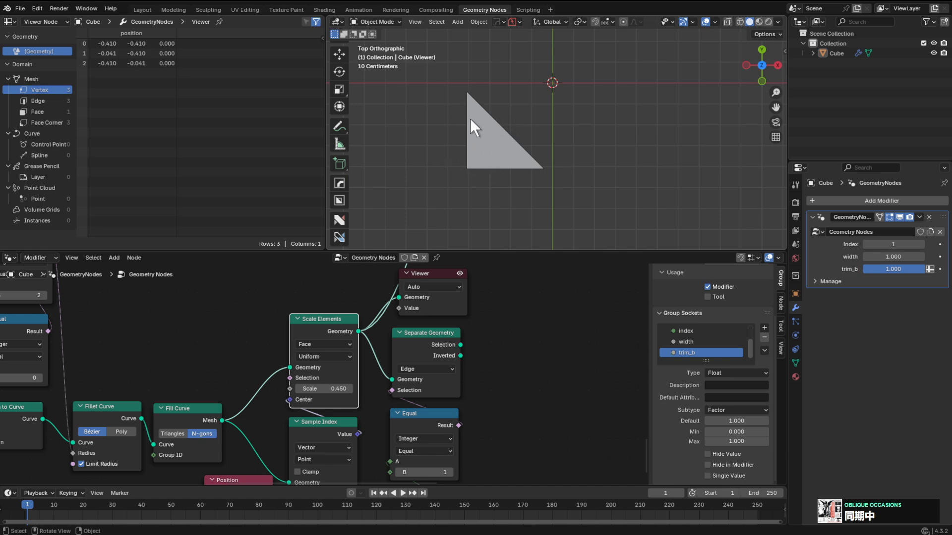
scroll(473, 357, "down", 4)
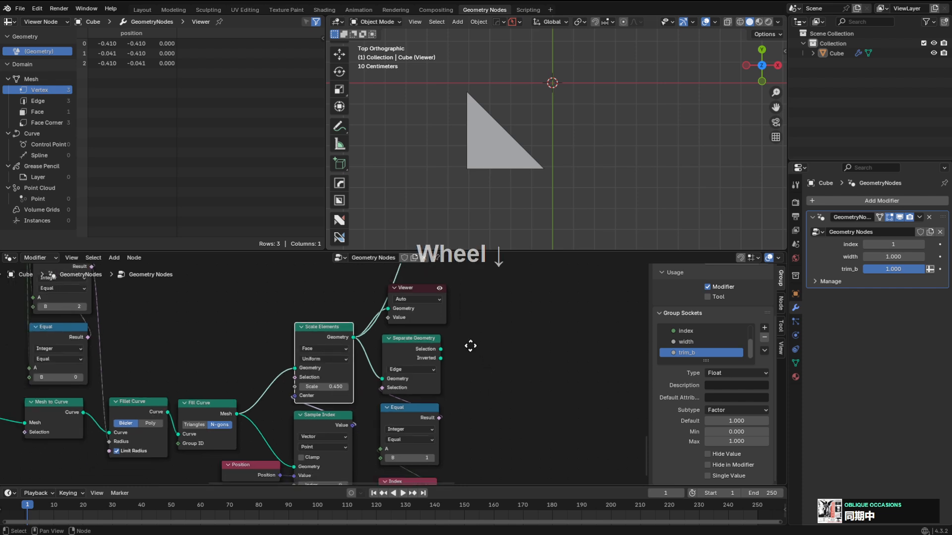
scroll(444, 355, "up", 4)
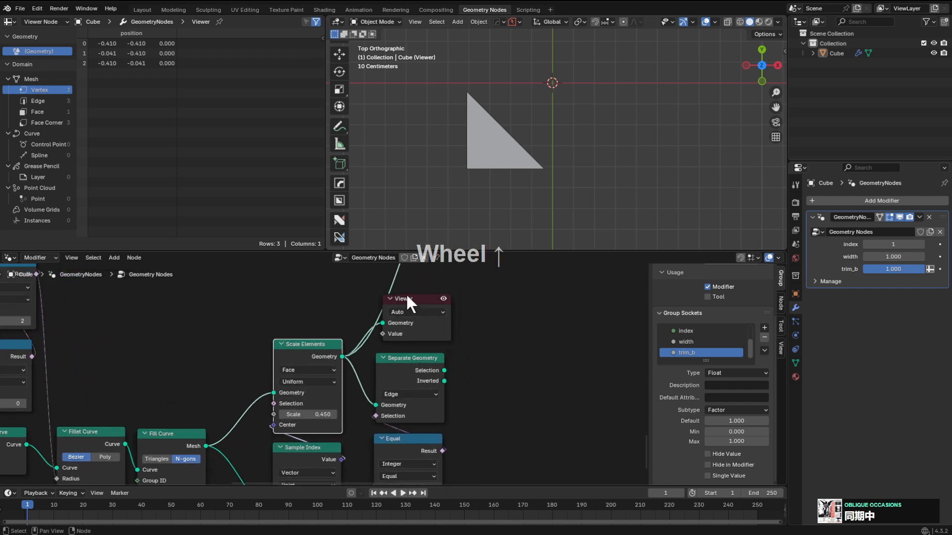
left_click_drag(406, 295, 474, 298)
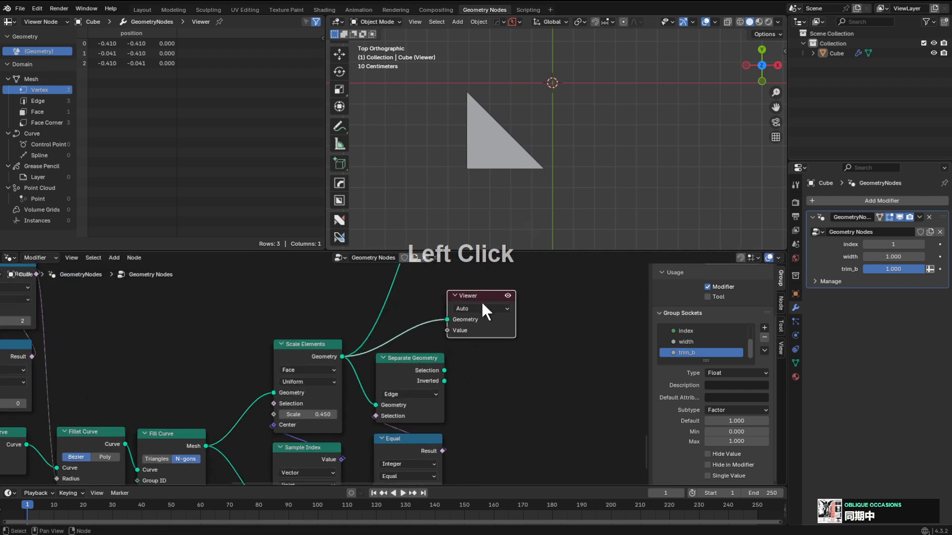
key("x")
left_click(409, 365, "ctrl+shift")
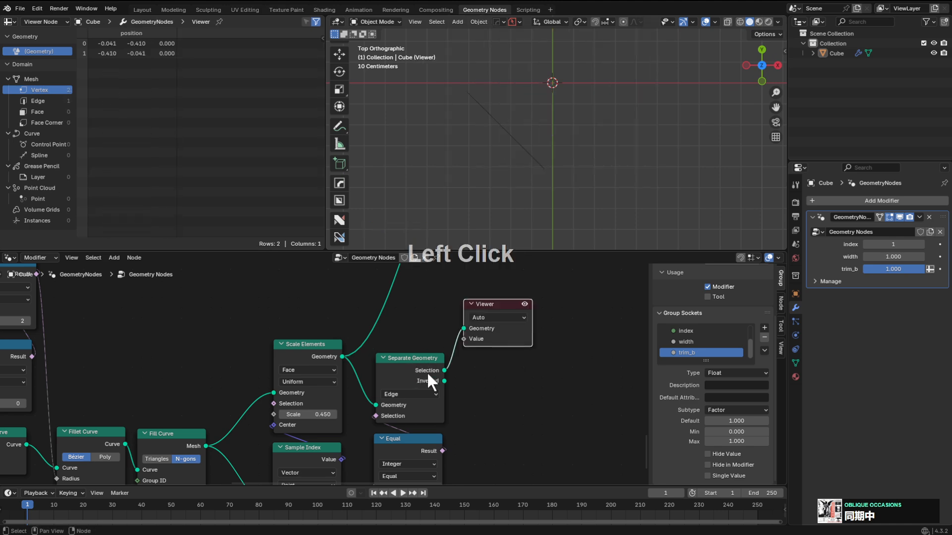
Insert a level 1 Subdivide Mesh node between the Separate Geometry Selection output and the Viewer.
scroll(427, 371, "up", 1)
left_click_drag(509, 283, 590, 315)
key("shift+a")
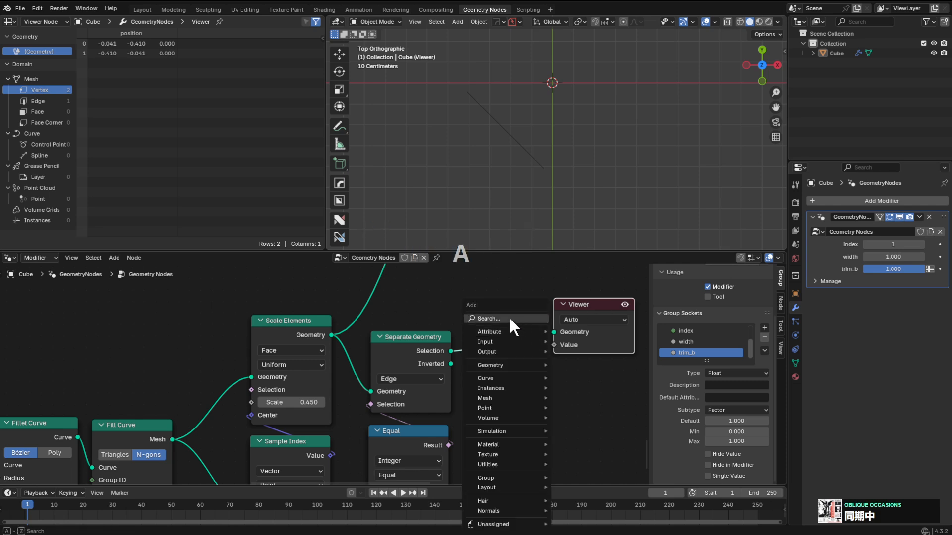
left_click(510, 318)
type("subd")
key("Return")
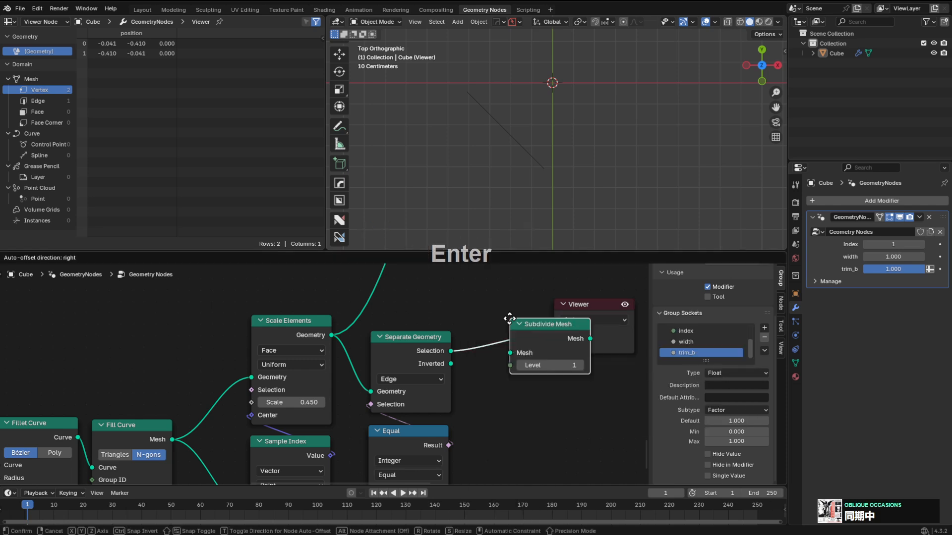
left_click(480, 324)
middle_click_drag(607, 302, 549, 301)
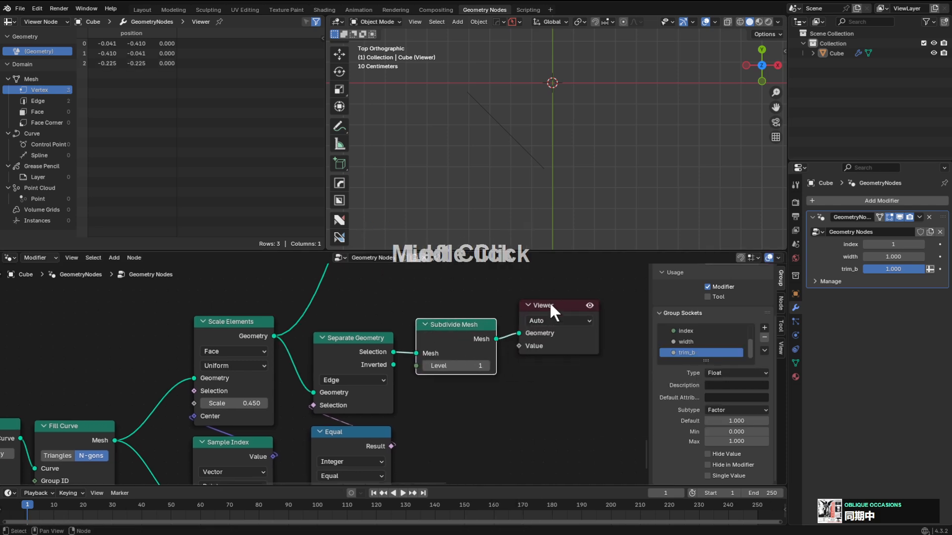
Delete the Viewer and combine the Subdivide Mesh output with the Inverted output of Separate Geometry in a new Join Geometry node.
left_click(549, 301)
key("x")
left_click_drag(497, 339, 556, 375)
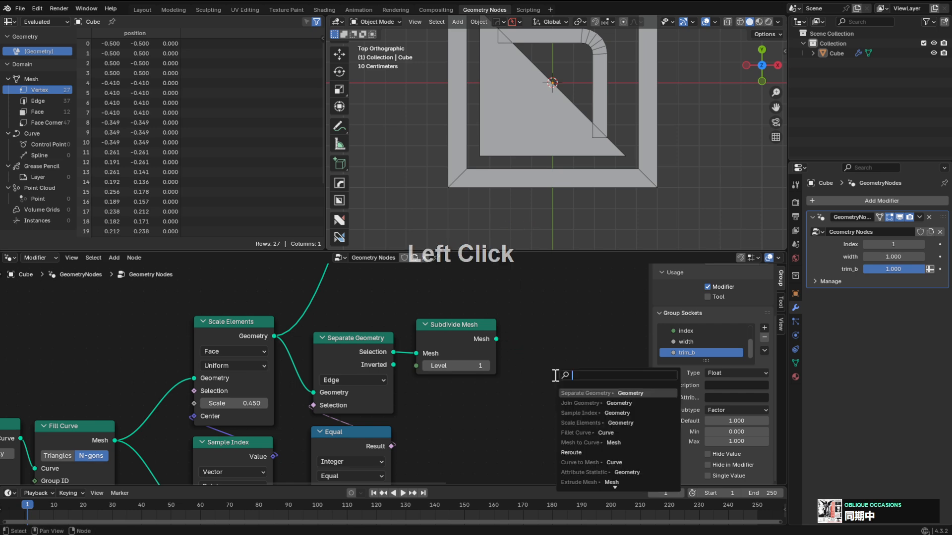
type("join")
key("Return")
left_click(527, 378)
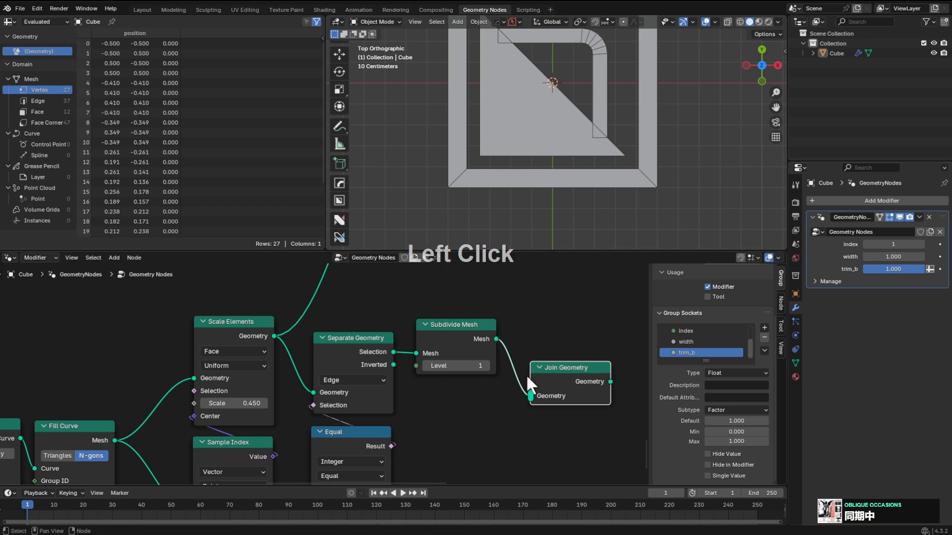
left_click_drag(393, 365, 617, 378)
type("to m")
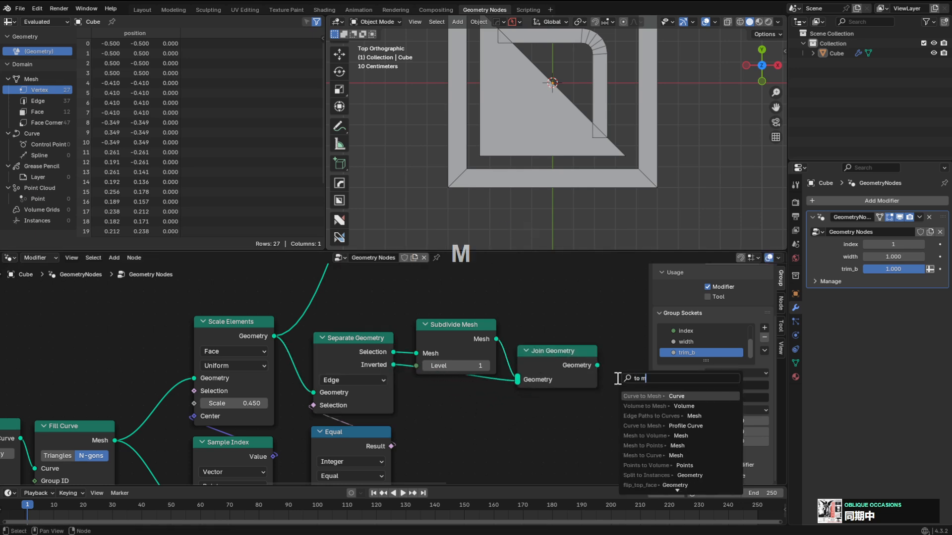
key("Return")
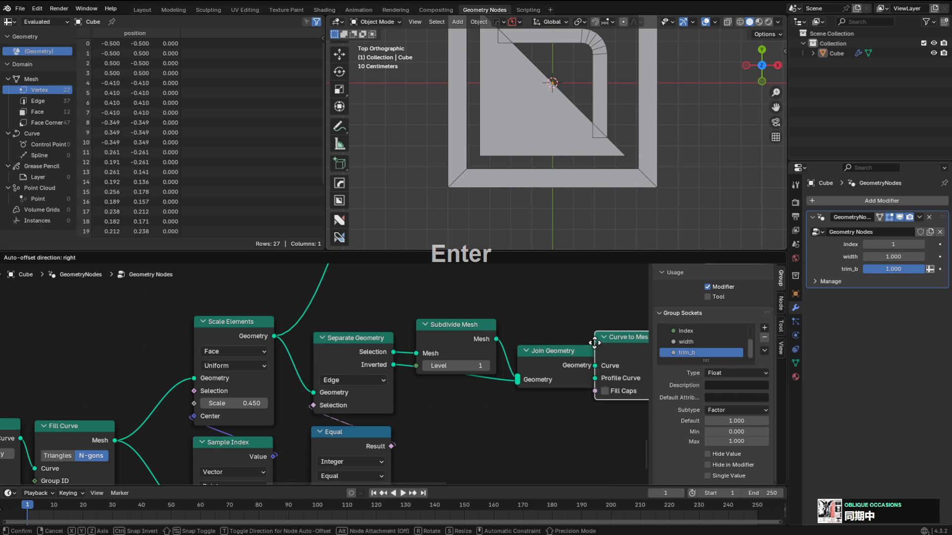
key("ctrl+x")
middle_click_drag(592, 366, 562, 366)
Add a Merge by Distance node fed by the new Join Geometry output.
left_click_drag(552, 365, 581, 370)
type("to cyu")
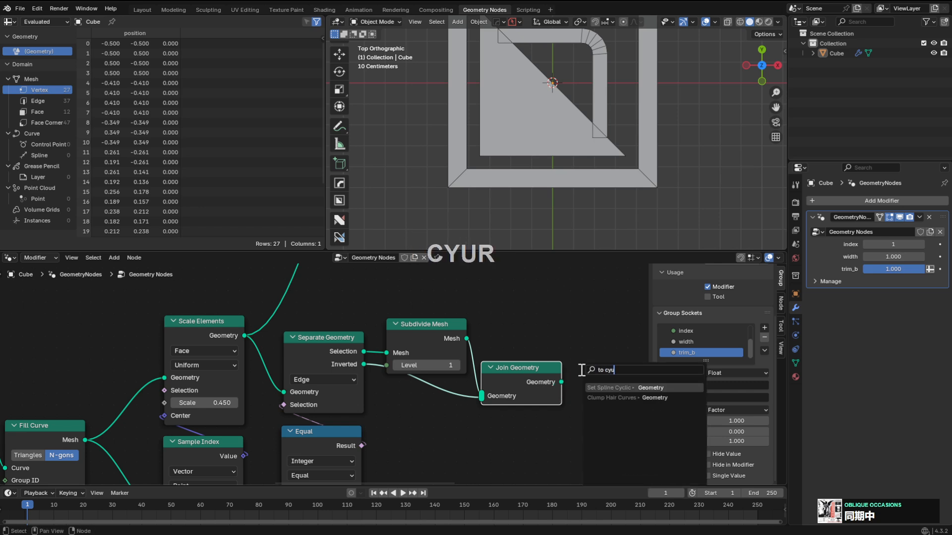
key("BackSpace")
key("BackSpace")
type("mer")
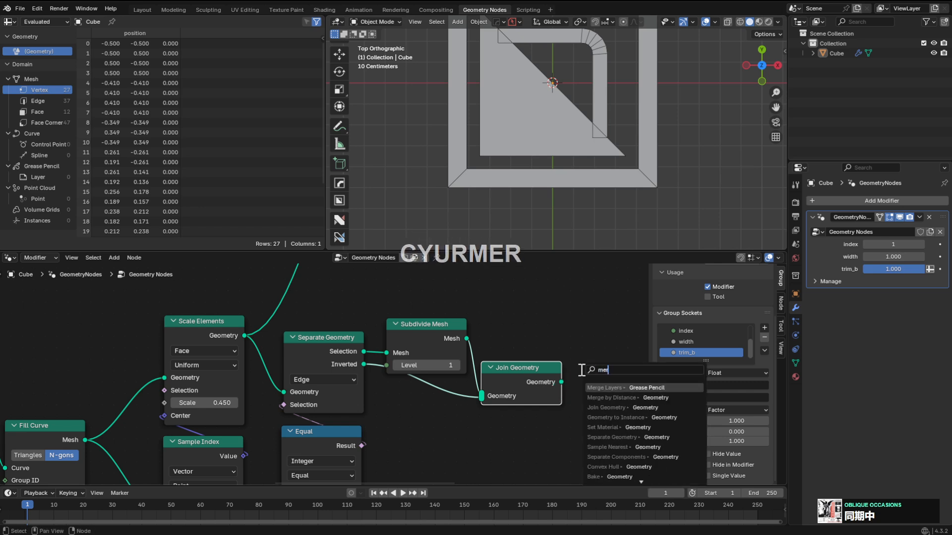
key("Down")
key("Return")
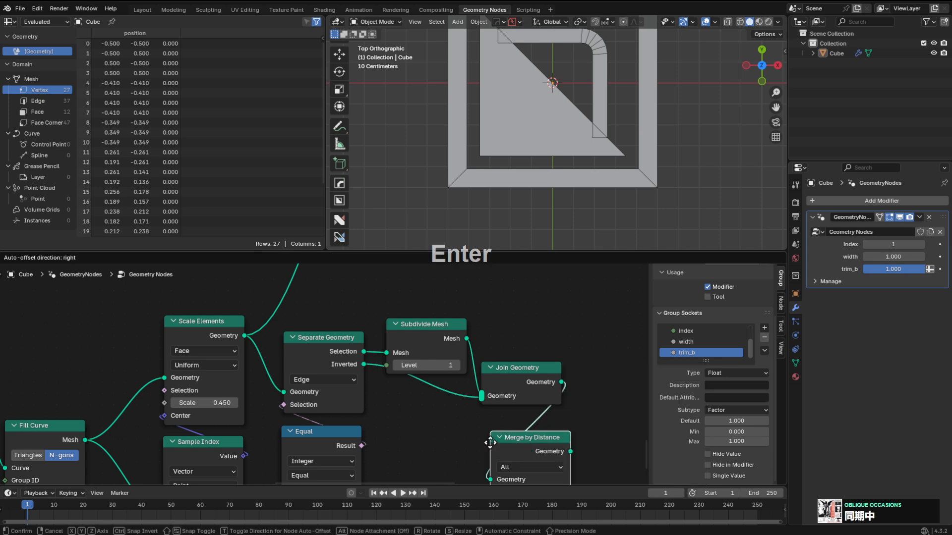
left_click(478, 425)
Stack the Join Geometry and Merge by Distance nodes in a compact column beneath Subdivide Mesh.
left_click(527, 380, "shift")
middle_click_drag(529, 382, 561, 329)
key("g")
left_click(468, 347)
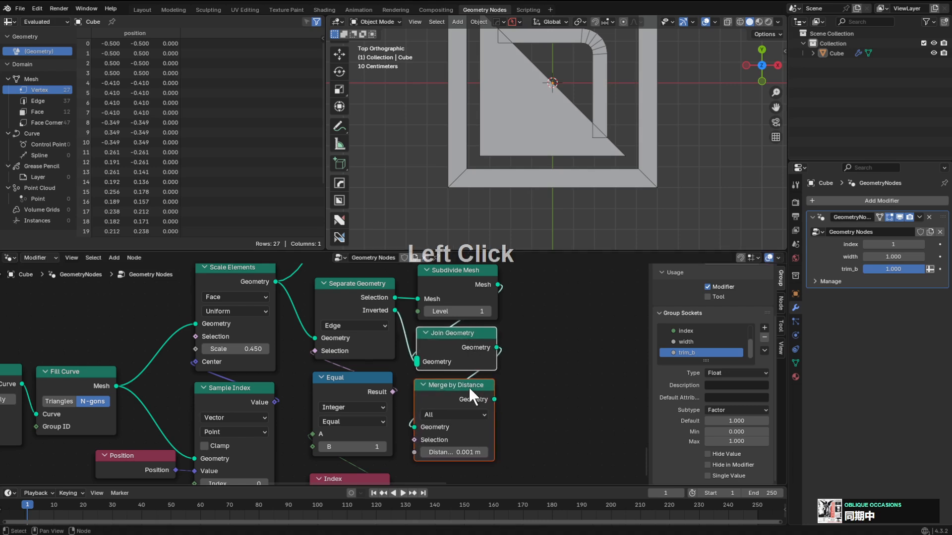
left_click(468, 387)
key("g")
left_click(468, 388)
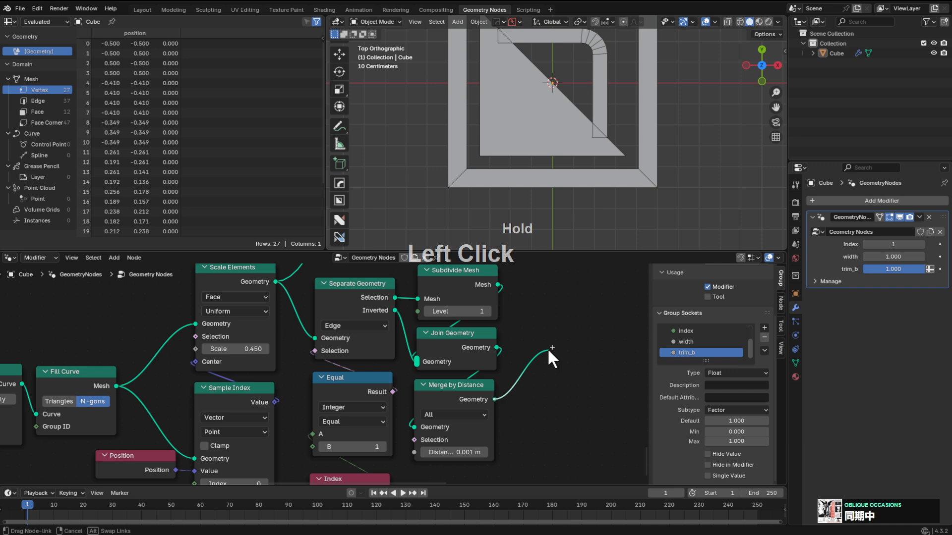
Add a Mesh to Curve node fed by the Merge by Distance output and place it beside Subdivide Mesh.
left_click_drag(549, 351, 550, 351)
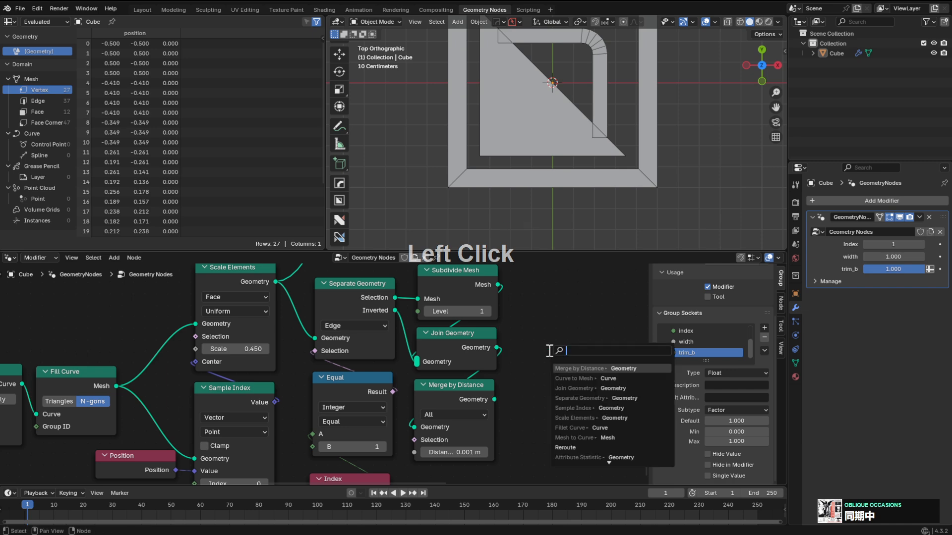
type("to")
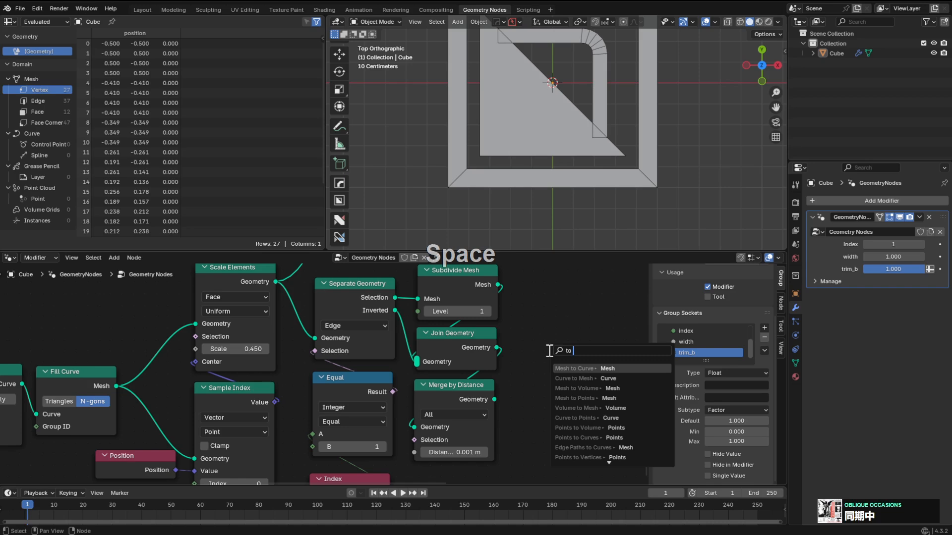
key("Return")
left_click(575, 311)
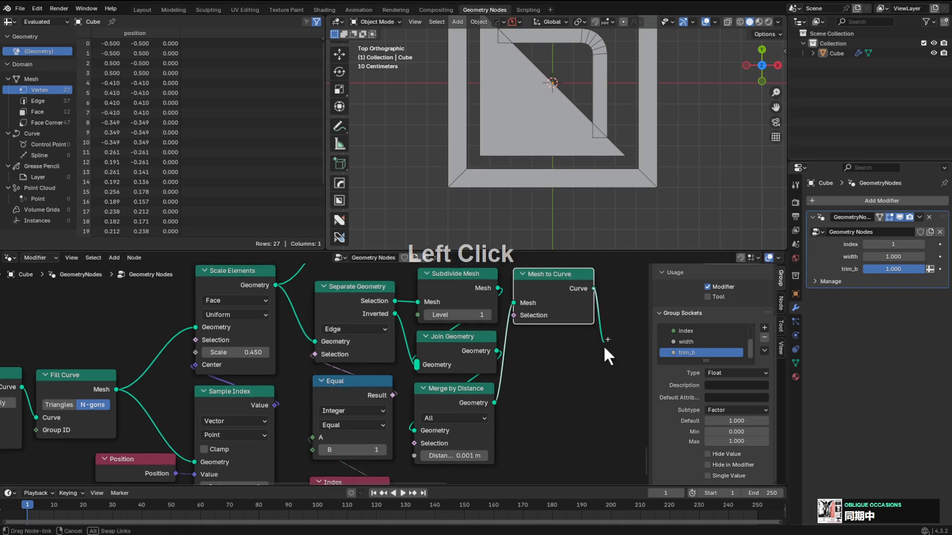
Add a Fill Curve node fed by the Mesh to Curve output, place it beneath that node and preview its mesh.
left_click_drag(604, 348, 603, 357)
type("fill")
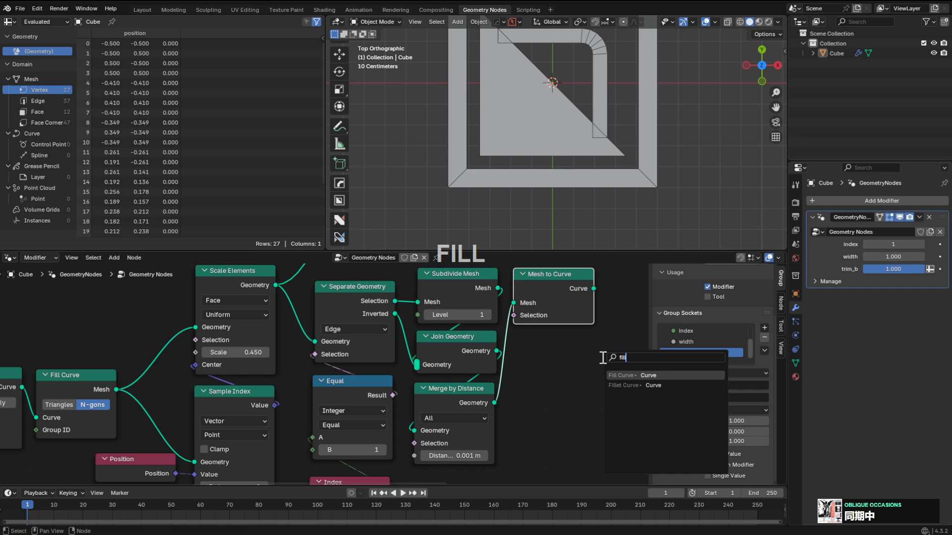
key("Return")
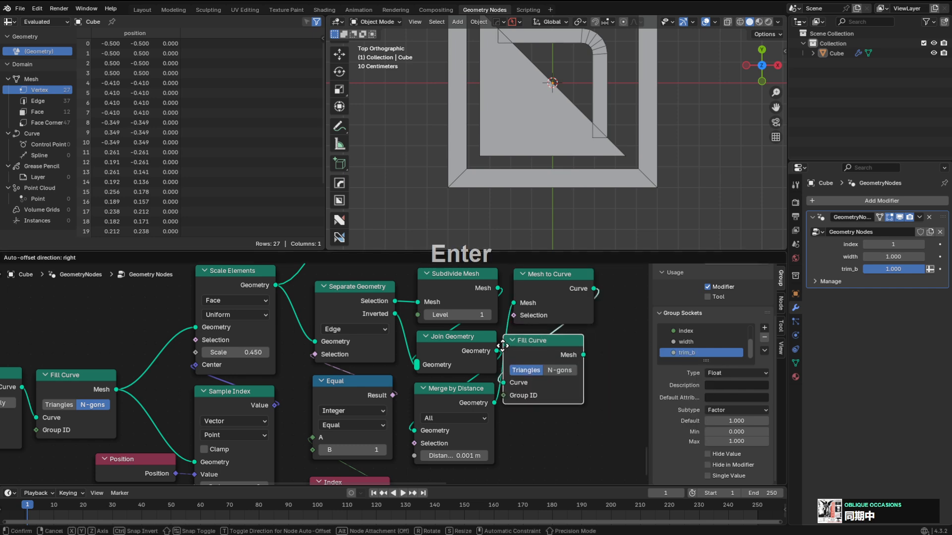
left_click(514, 344)
left_click(540, 342, "ctrl+shift")
scroll(492, 159, "up", 3)
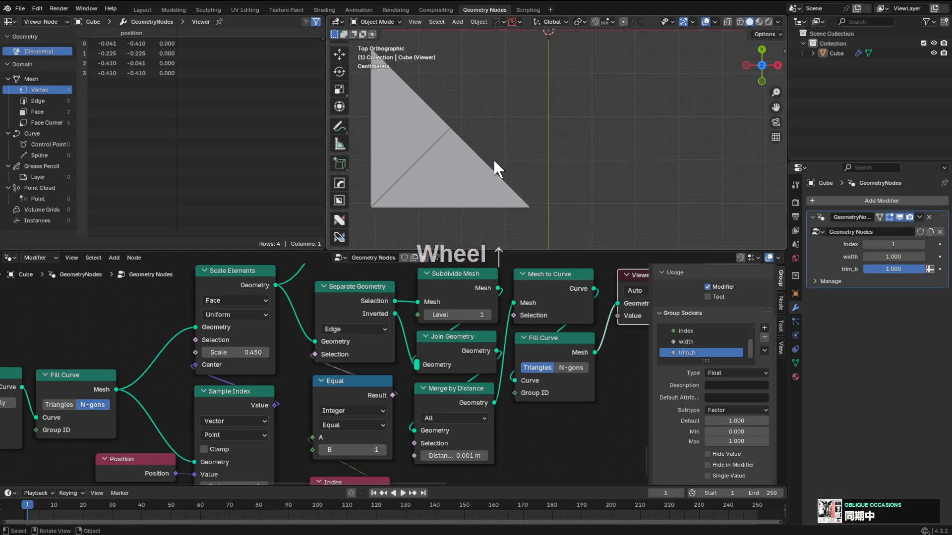
scroll(549, 329, "down", 1)
middle_click_drag(549, 329, 556, 340)
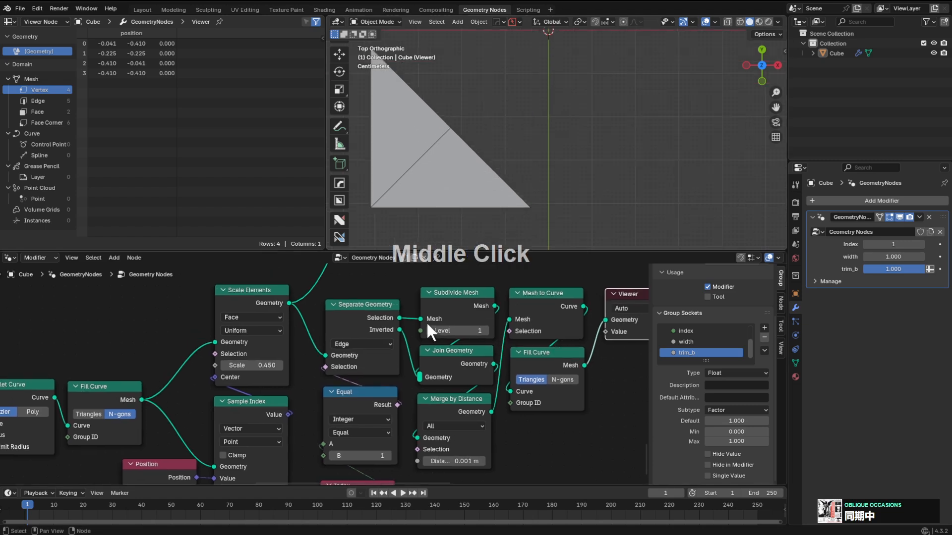
Preview Separate Geometry, Subdivide Mesh, Join Geometry, Merge by Distance, Mesh to Curve and Fill Curve one after another to check the triangle's construction.
left_click(356, 311, "ctrl+shift")
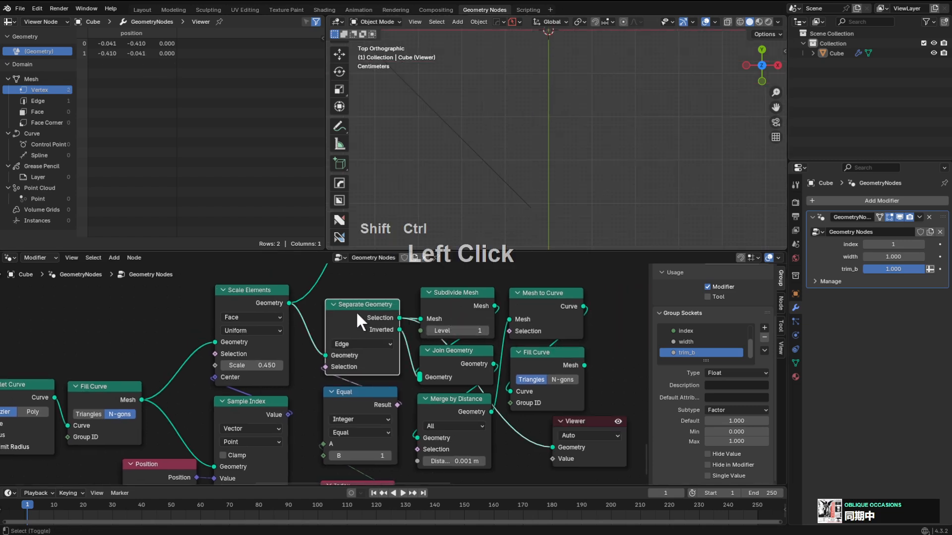
left_click(459, 294, "ctrl+shift")
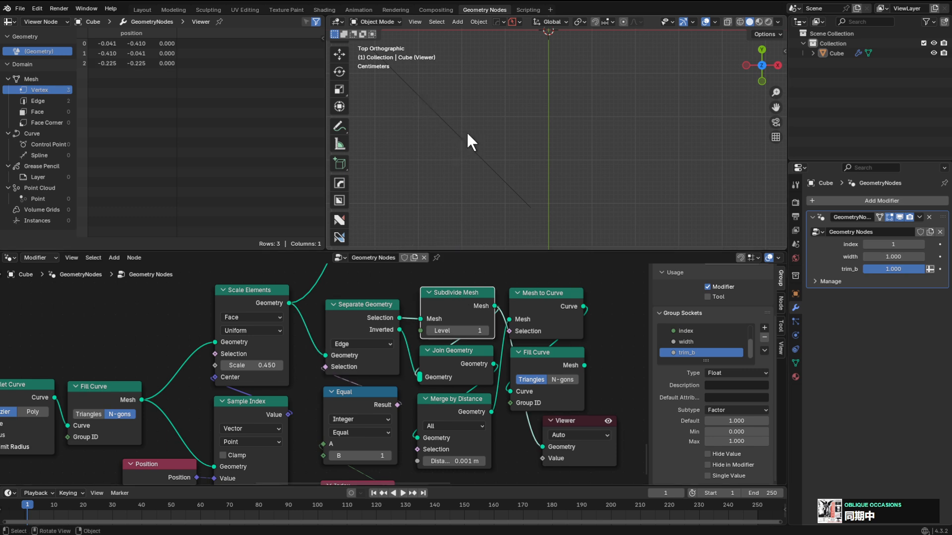
left_click(450, 355, "ctrl+shift")
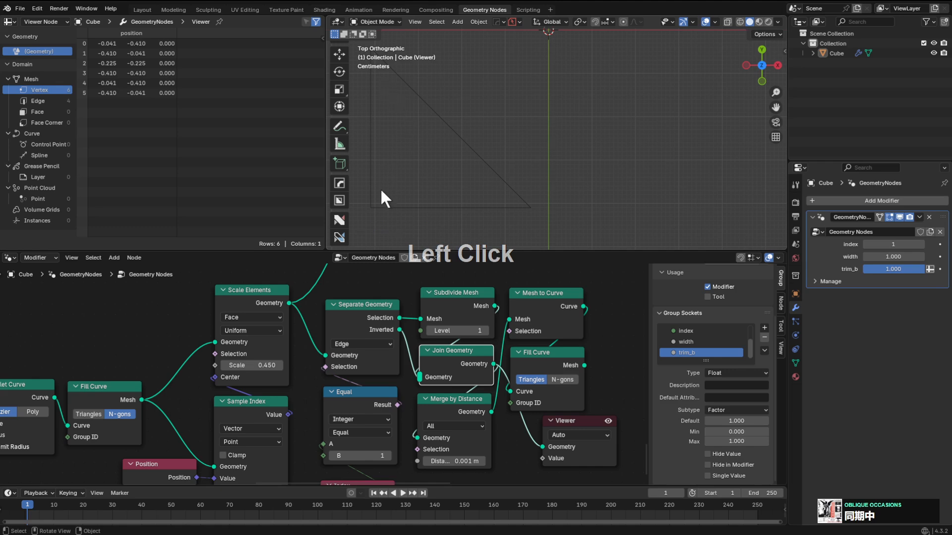
left_click(441, 403, "ctrl+shift")
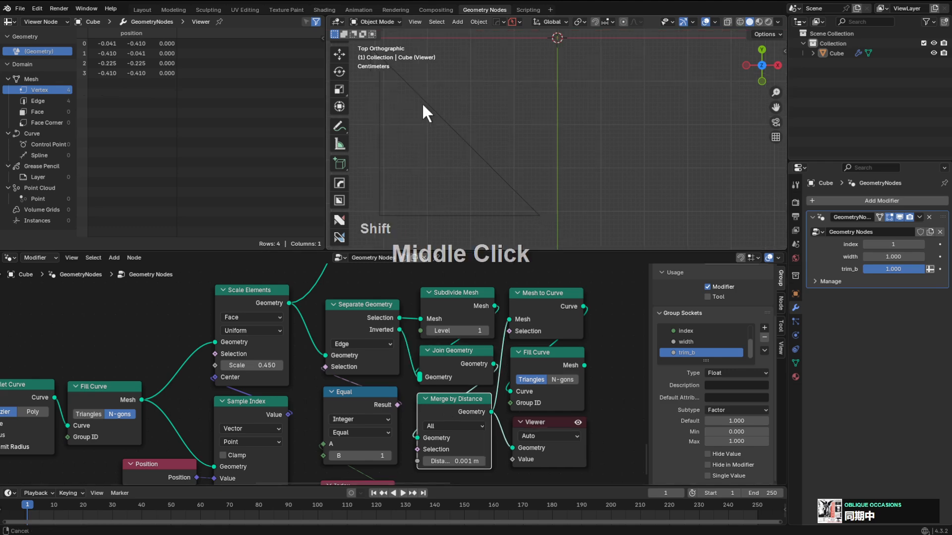
middle_click_drag(421, 103, 421, 76, "shift")
middle_click_drag(543, 299, 520, 278, "shift")
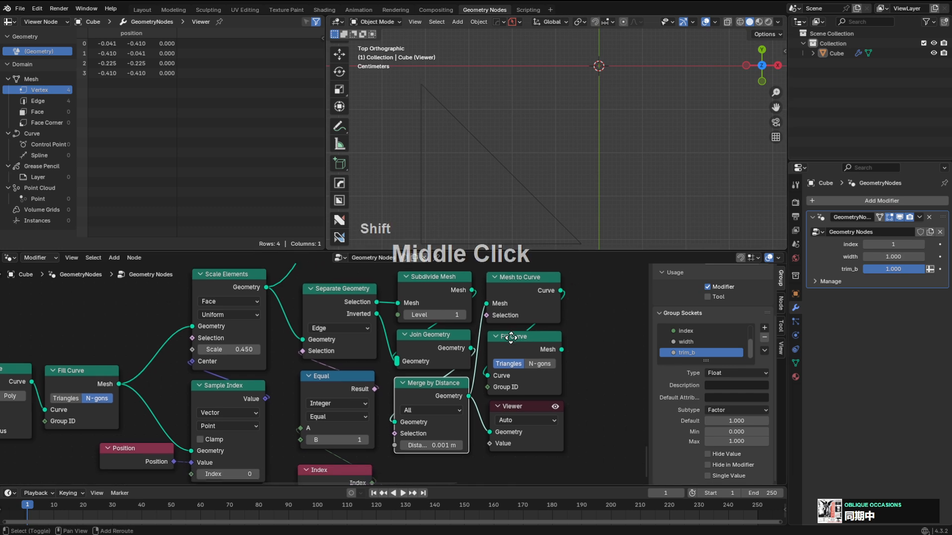
left_click(520, 278, "ctrl+shift")
middle_click_drag(453, 133, 436, 55, "shift")
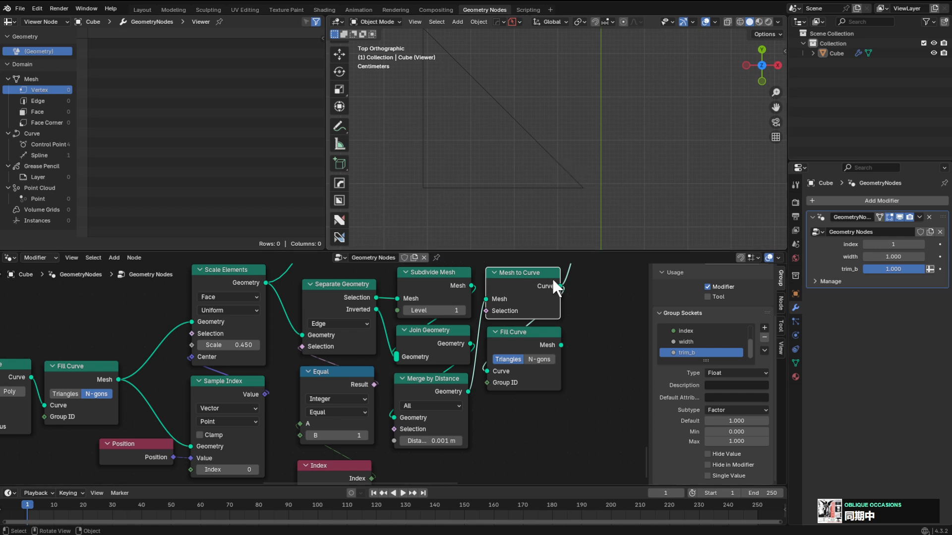
left_click(523, 334, "ctrl+shift")
middle_click_drag(510, 107, 479, 115, "shift")
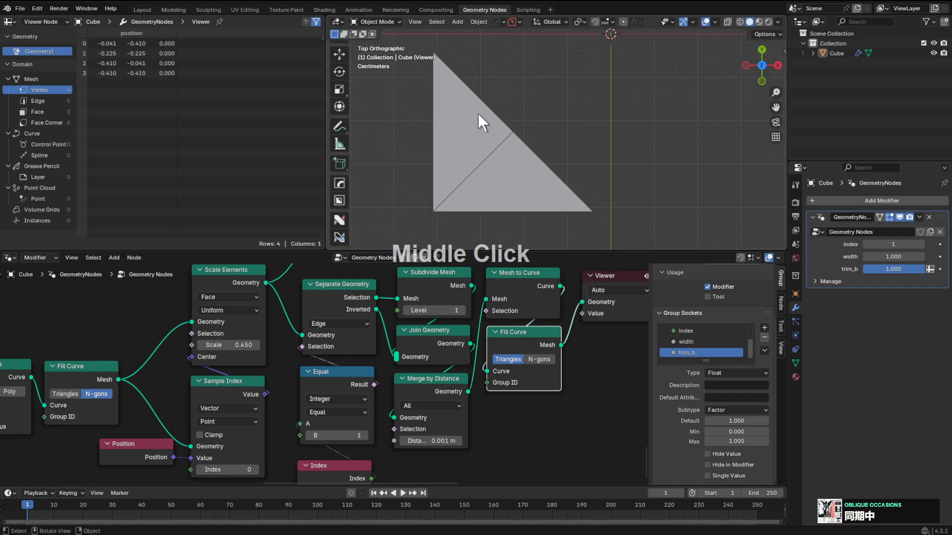
scroll(525, 122, "down", 2)
middle_click_drag(536, 130, 532, 133, "shift")
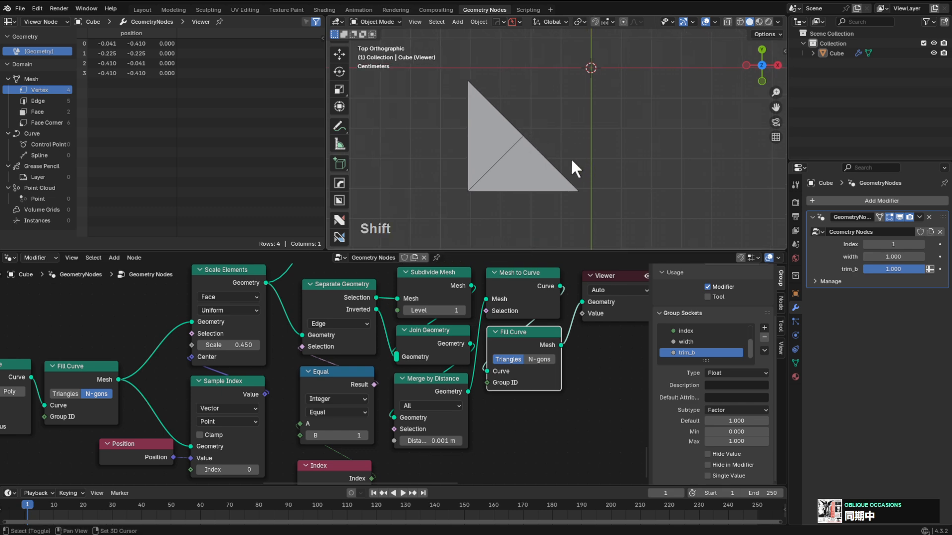
mouse_move(578, 161)
middle_mouse_down("shift")
mouse_move(567, 145)
mouse_move(546, 154)
mouse_move(553, 160)
mouse_move(543, 150)
middle_mouse_up("shift")
Move the Viewer node farther from Fill Curve to leave room for another node.
middle_click_drag(594, 350, 516, 351, "shift")
scroll(516, 350, "down", 1)
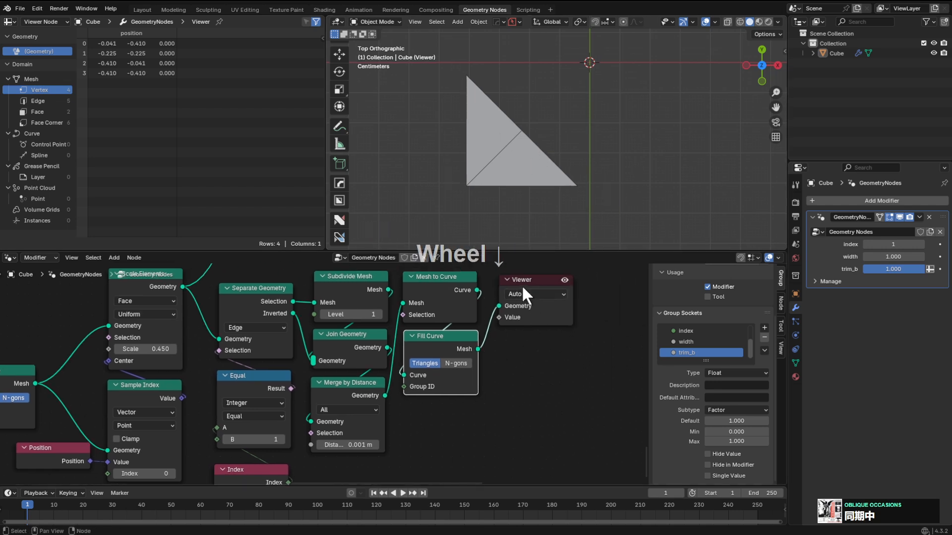
left_click_drag(522, 285, 629, 295)
scroll(514, 323, "down", 2)
middle_click_drag(630, 298, 496, 325)
key("g")
left_click(529, 312)
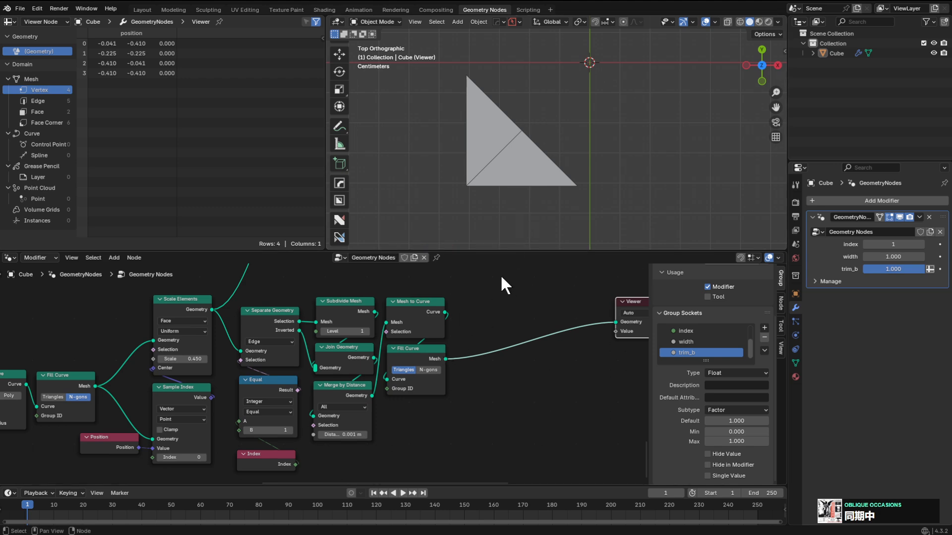
Add a Delete Geometry node and insert it on the link between Fill Curve and the Viewer.
key("shift+a")
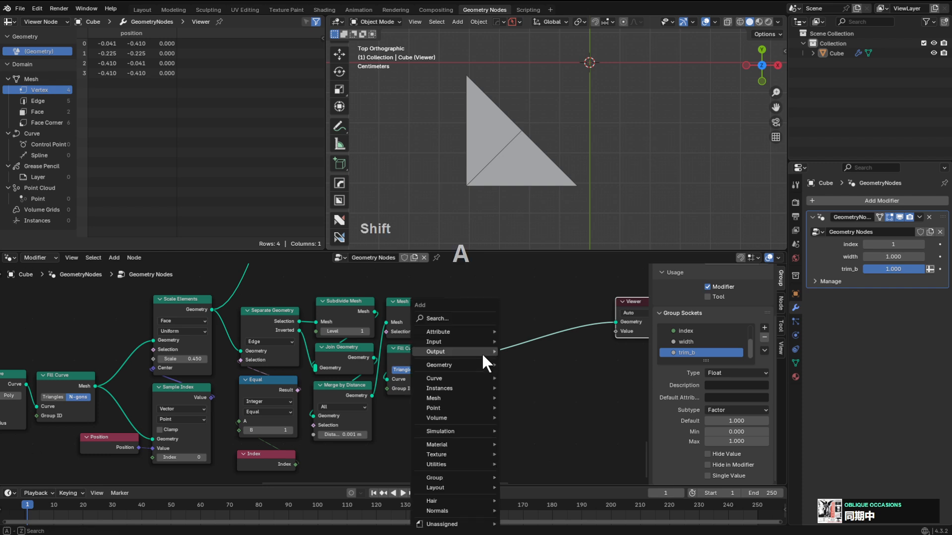
left_click(456, 321)
type("sele")
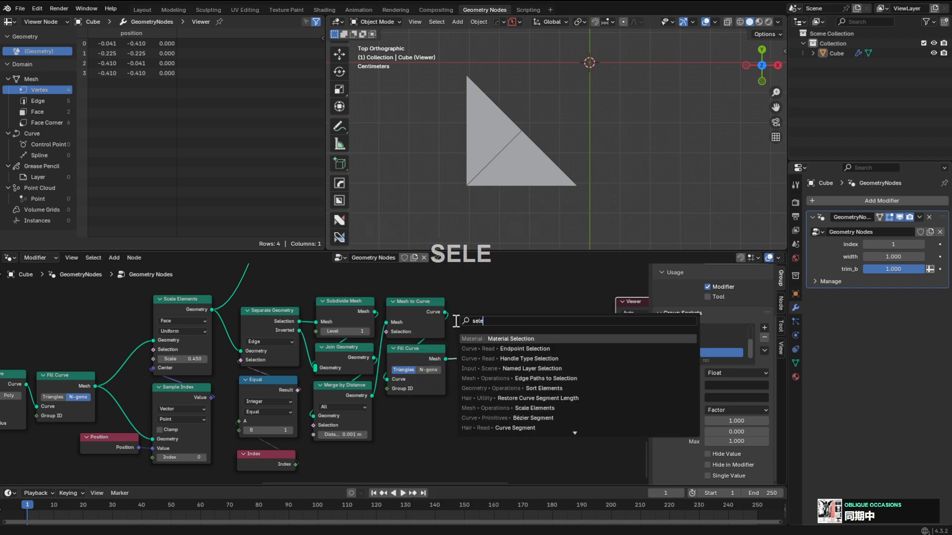
key("BackSpace")
key("BackSpace")
key("BackSpace")
key("BackSpace")
type("d")
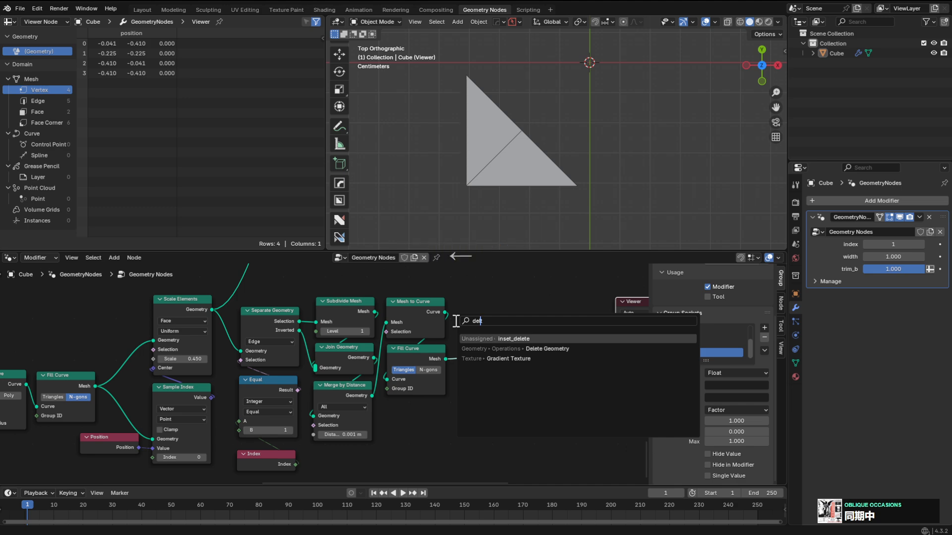
key("Down")
key("Return")
key("g")
left_click(503, 301)
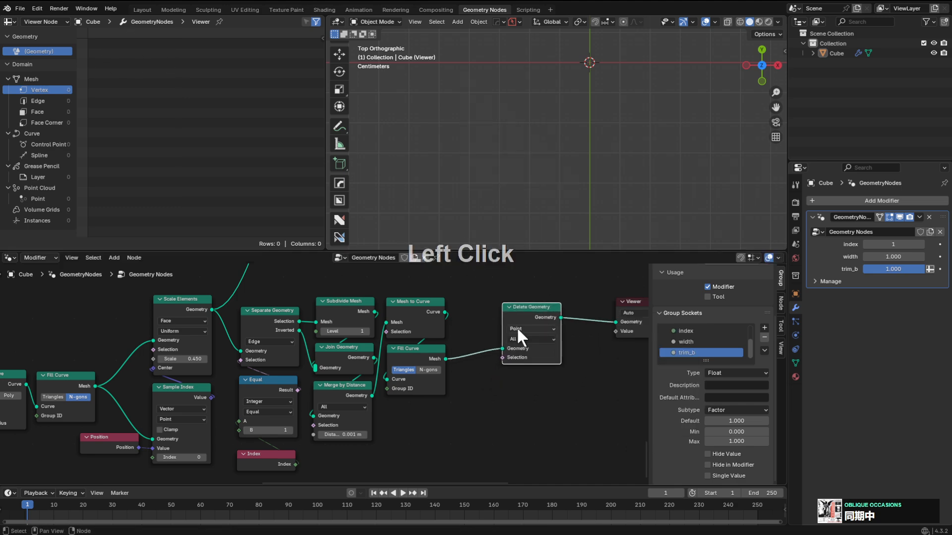
Set the Delete Geometry domain to Face, adjust its position and preview its output.
left_click(518, 328)
left_click(524, 365)
left_click_drag(533, 311, 529, 306)
left_click(531, 307, "ctrl+shift")
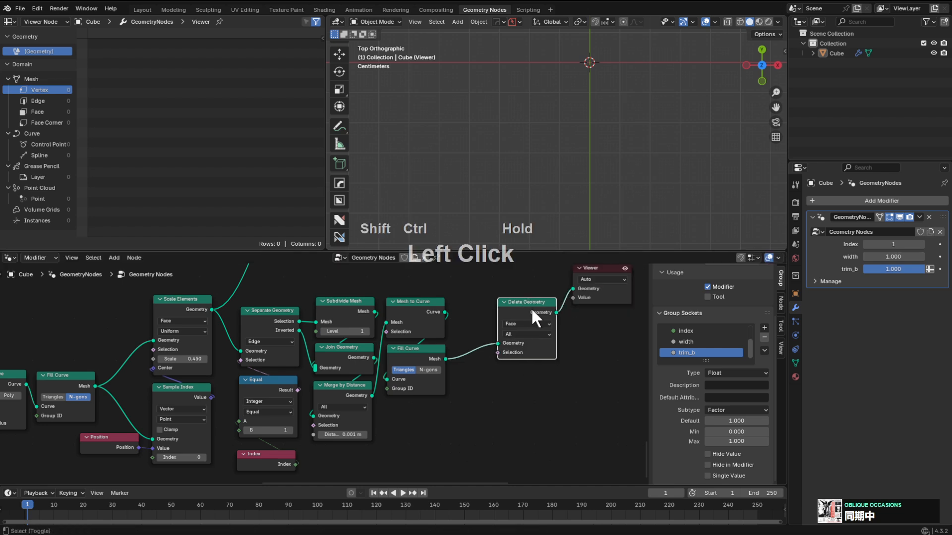
Add an Index node connected to the Selection input of Delete Geometry and place it below.
left_click_drag(498, 353, 477, 398)
type("index")
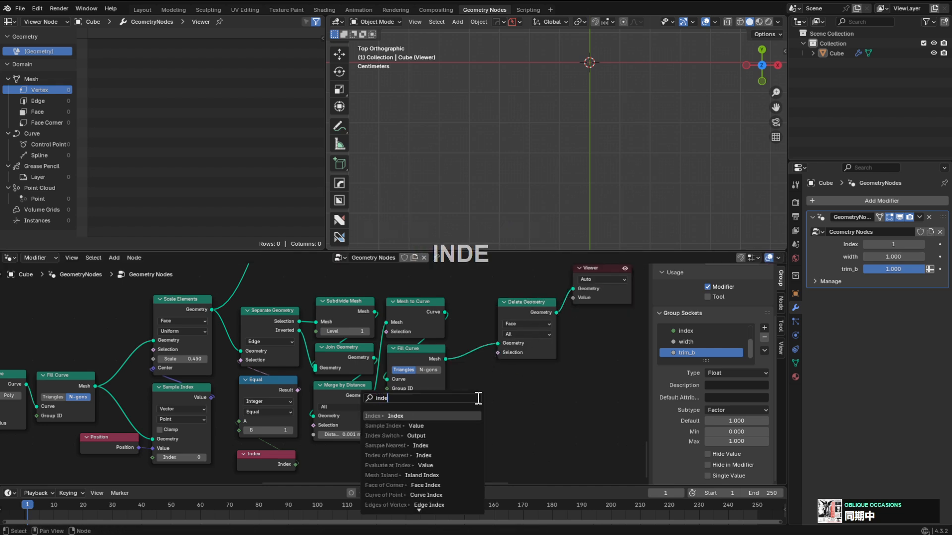
key("Return")
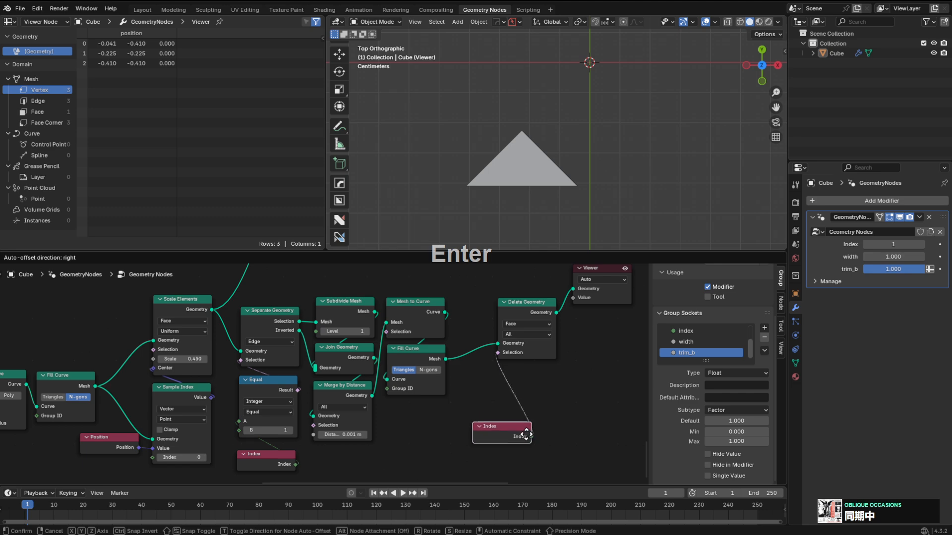
left_click(517, 438)
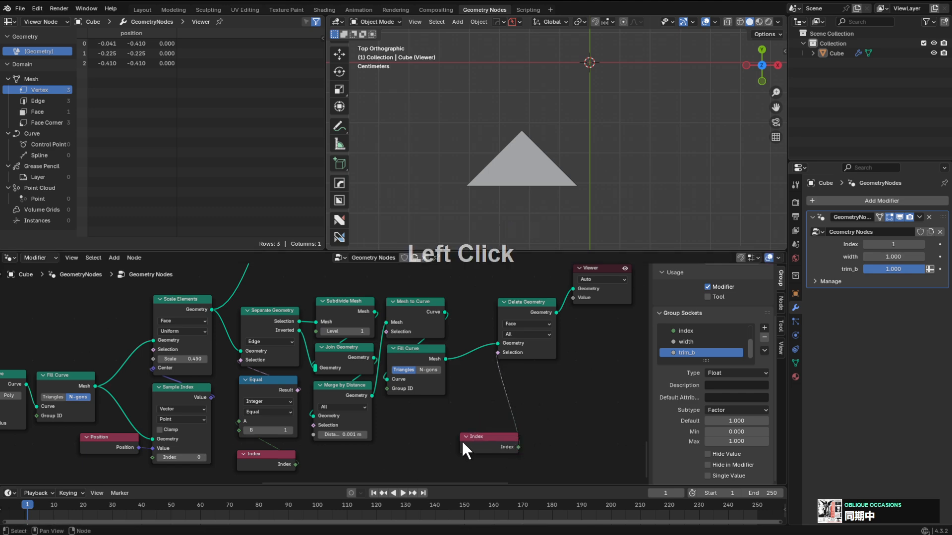
Duplicate the integer Equal node with B at 1 and insert the copy between Index and the Delete Geometry selection.
key("shift+d")
left_click(490, 375)
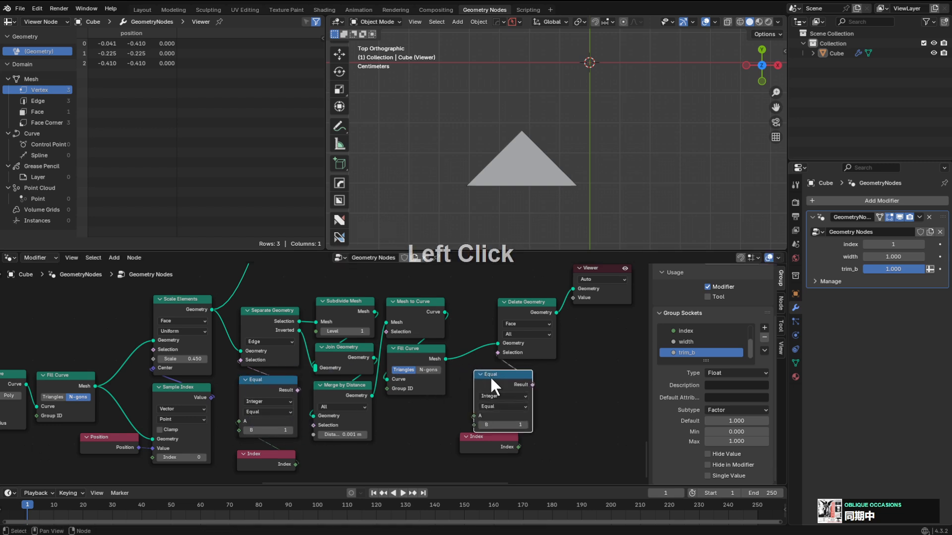
key("ctrl+z")
key("g")
left_click(511, 371)
key("g")
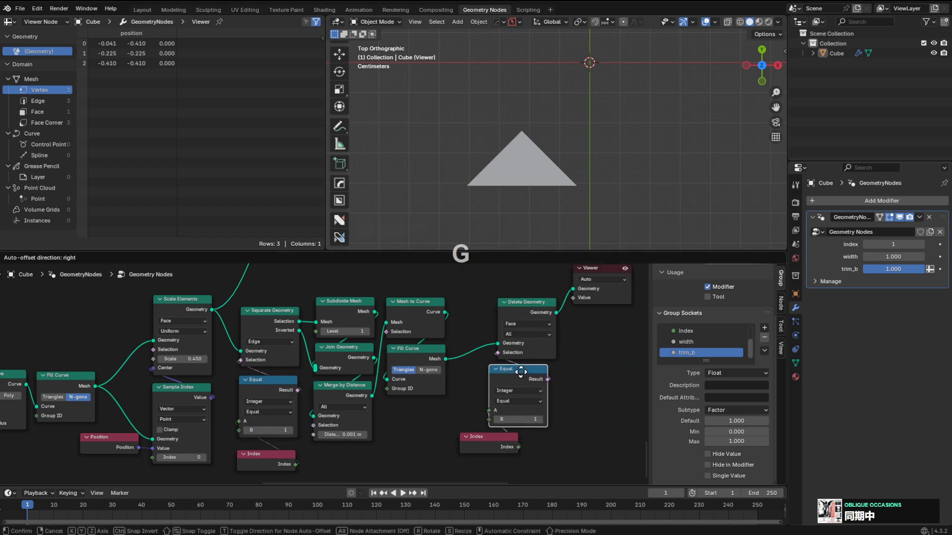
left_click(520, 373)
Align the copied Equal node and its Index node in a column beneath Delete Geometry.
left_click_drag(489, 447, 517, 448)
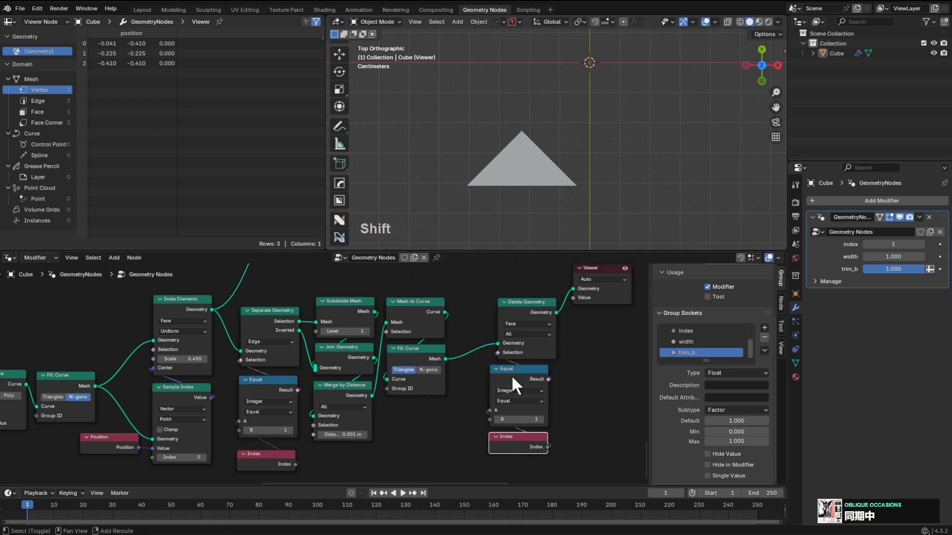
left_click(510, 375, "shift")
key("g")
left_click(518, 377)
left_click(522, 440)
key("g")
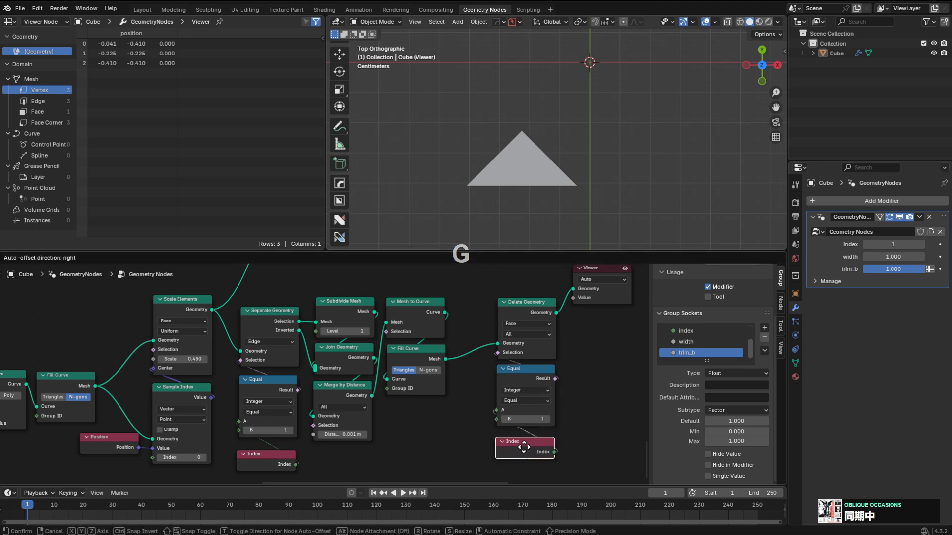
left_click(523, 445)
left_click(521, 375, "shift")
key("g")
left_click(521, 372)
Move Delete Geometry, Equal and Index together closer to Fill Curve and preview the Delete Geometry output.
left_click(526, 300, "shift")
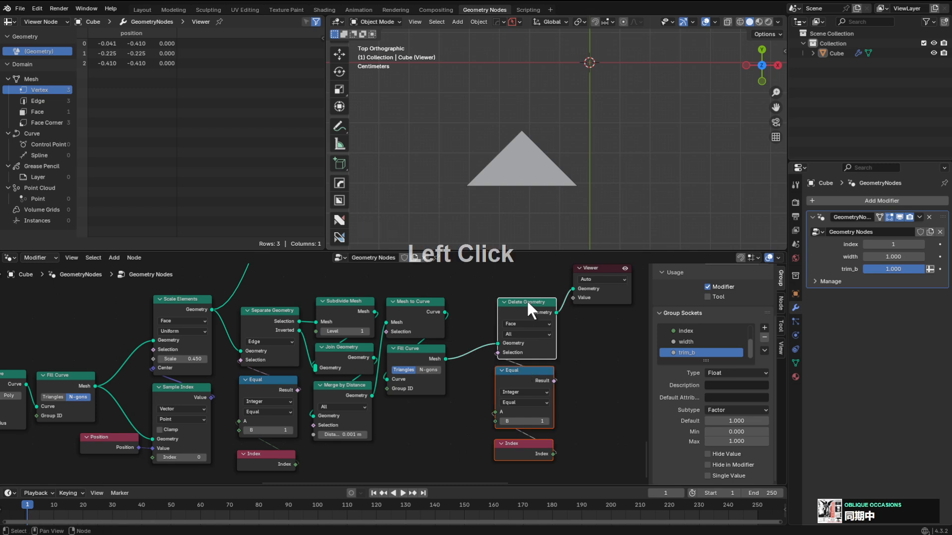
key("g")
left_click(500, 313)
left_click(507, 322, "ctrl+shift")
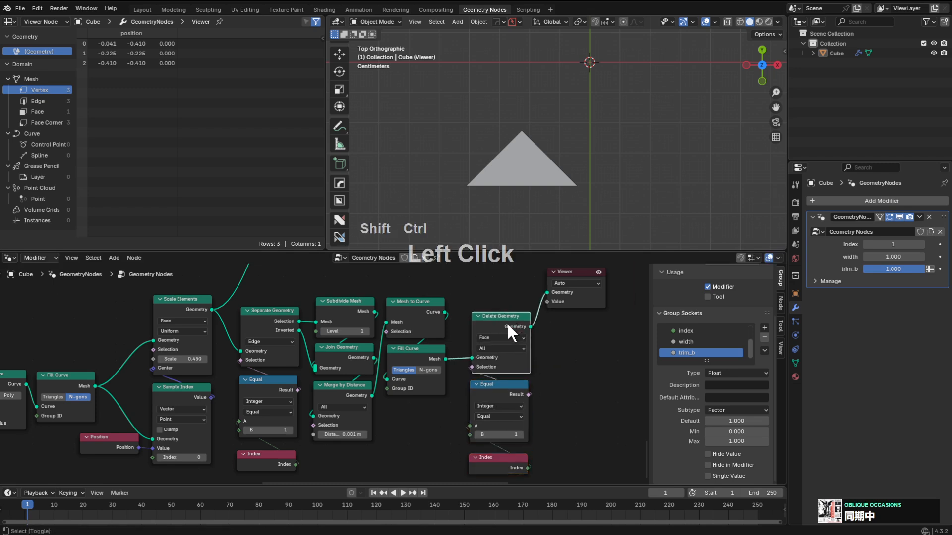
Connect the Delete Geometry output to the upper Join Geometry node and cut the direct link from Scale Elements.
scroll(531, 299, "down", 2)
left_click(453, 325)
middle_click_drag(453, 325, 434, 389)
left_click_drag(496, 440, 361, 313)
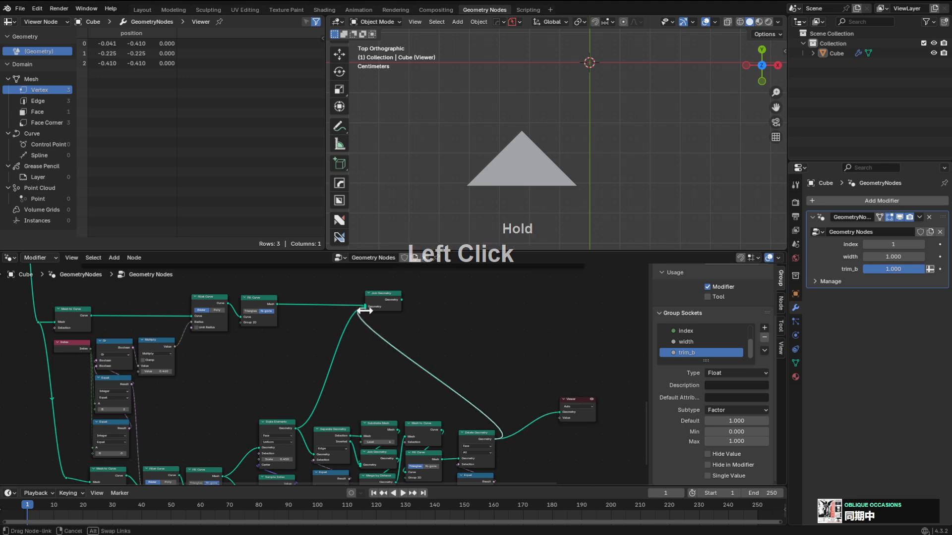
right_click_drag(314, 354, 354, 367, "ctrl")
Move the upper Join Geometry node horizontally past Delete Geometry and preview the joined geometry.
left_click_drag(383, 299, 611, 308)
key("x")
left_click(612, 306, "ctrl+shift")
Examine the joined trimmed face and half triangle in the viewport together with the node layout around Join Geometry.
scroll(565, 126, "down", 3)
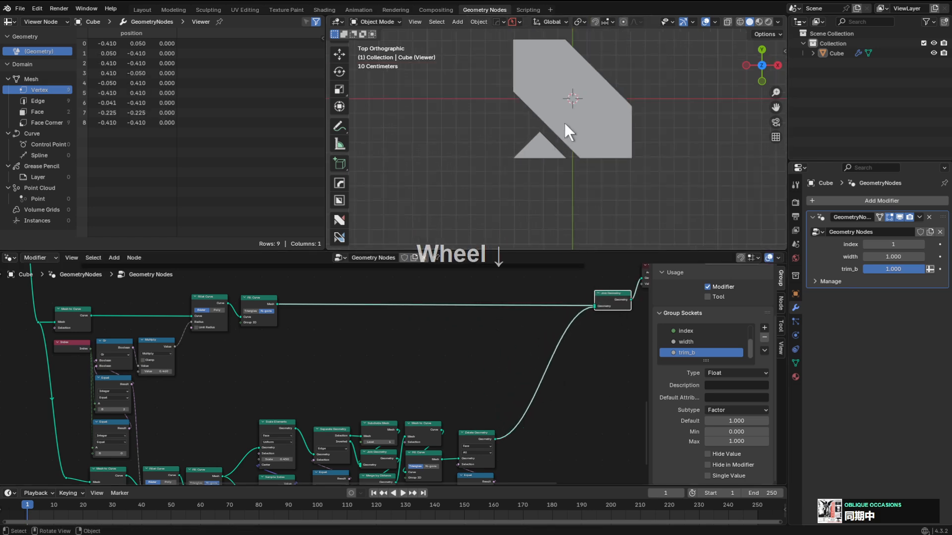
middle_click(557, 142)
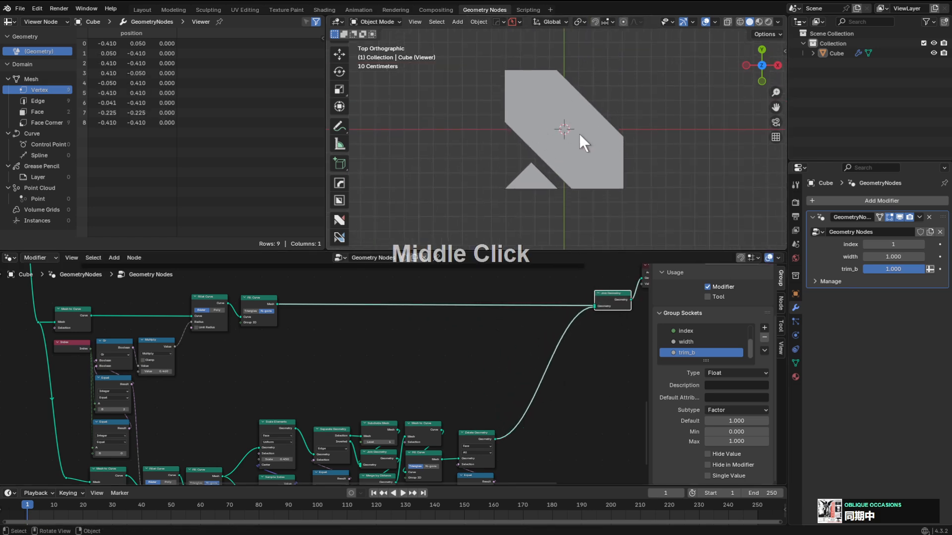
middle_click_drag(579, 134, 570, 139, "shift")
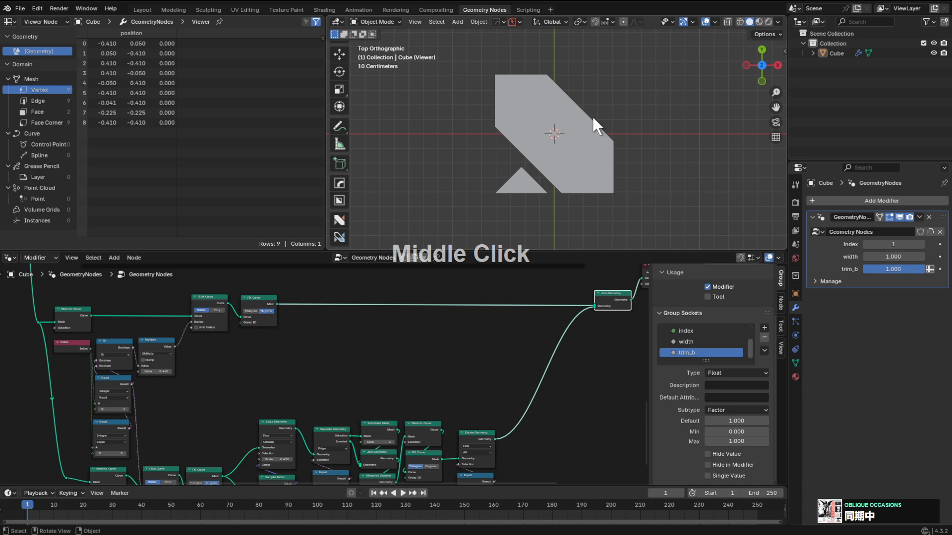
middle_click_drag(550, 124, 551, 147, "shift")
scroll(536, 105, "up", 2)
scroll(521, 123, "down", 1)
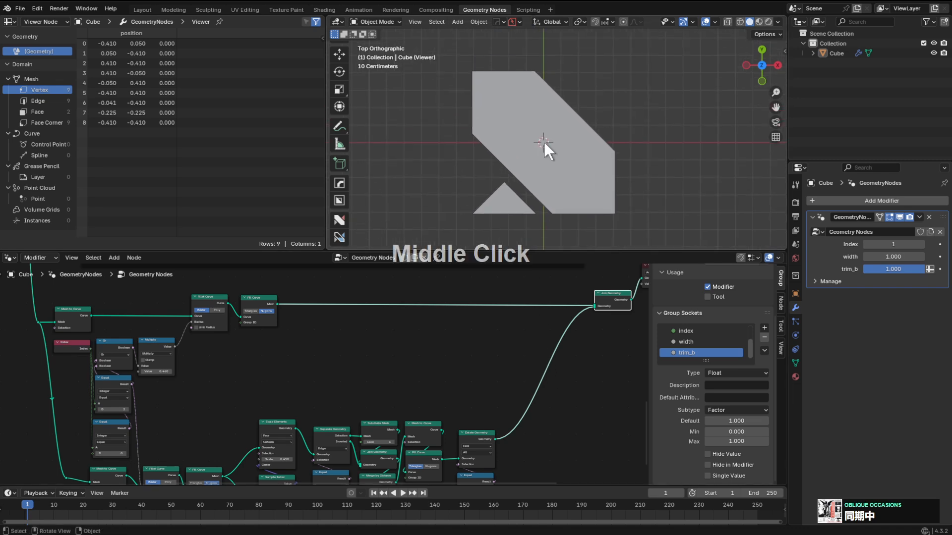
key("shift")
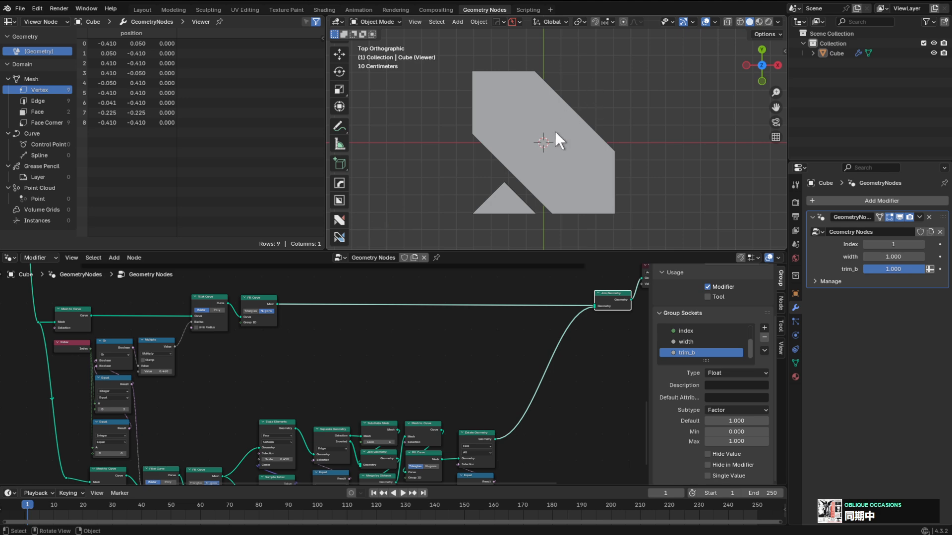
middle_click_drag(545, 340, 530, 270, "shift")
scroll(496, 313, "up", 3)
middle_click_drag(500, 327, 429, 397)
scroll(437, 387, "down", 2)
middle_click_drag(470, 350, 459, 357)
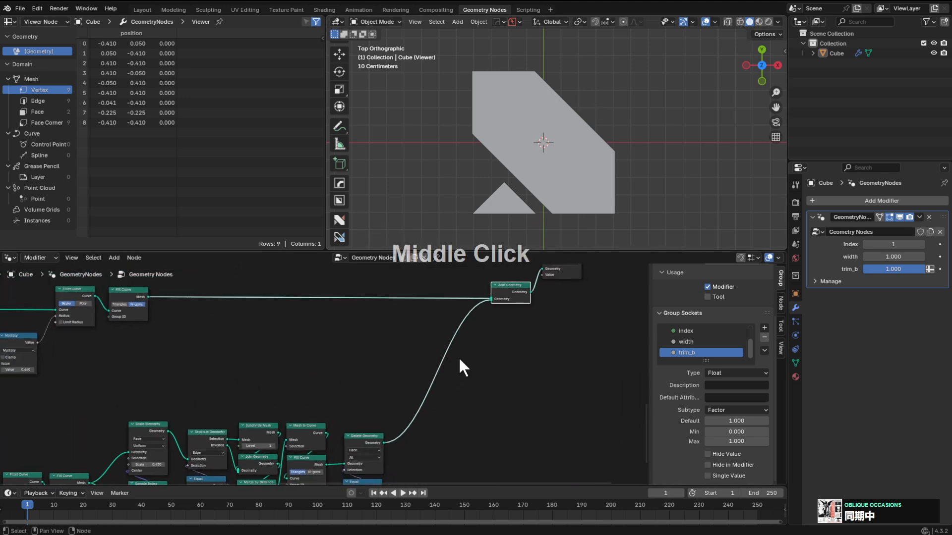
Add a Transform Geometry node fed by the Delete Geometry output and connect it to the upper Join Geometry node.
scroll(466, 359, "up", 1)
left_click_drag(395, 454, 511, 385)
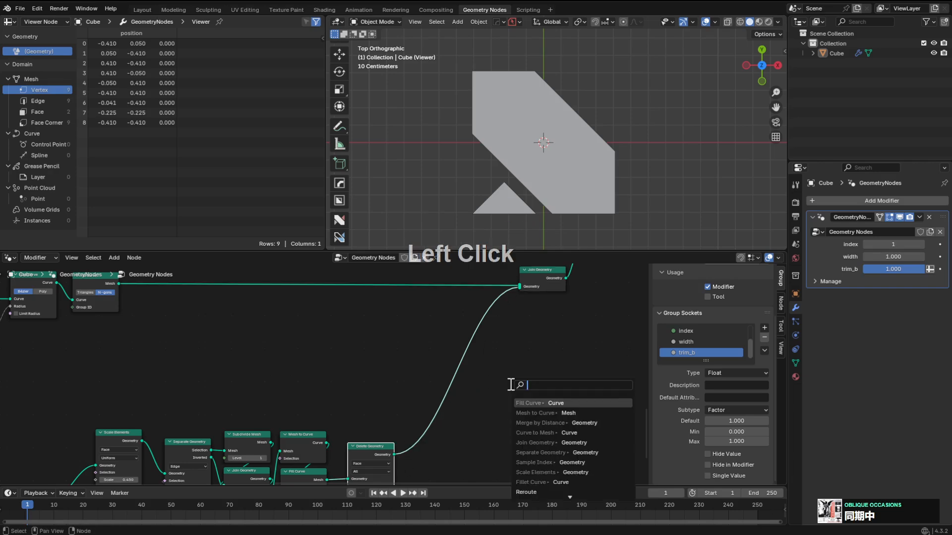
type("tra")
key("Return")
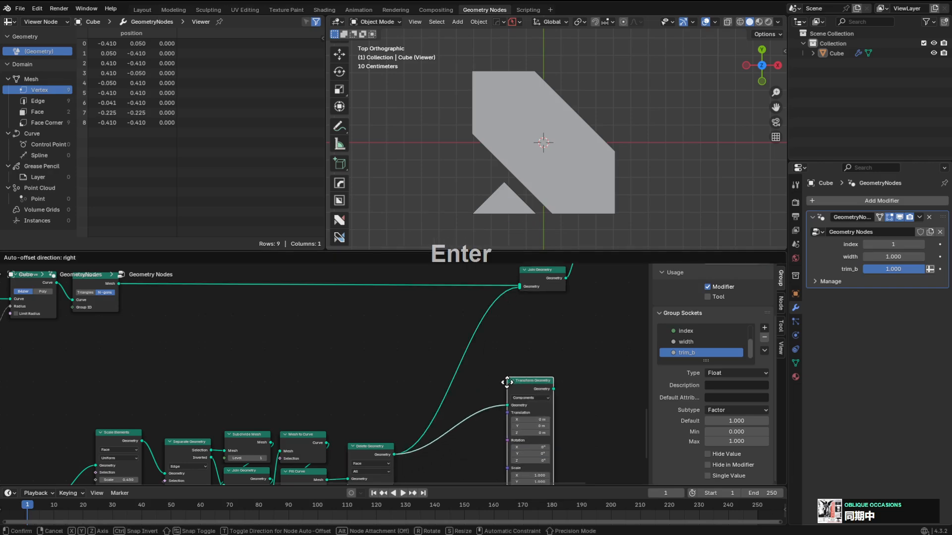
left_click(528, 343)
left_click_drag(536, 355, 527, 297)
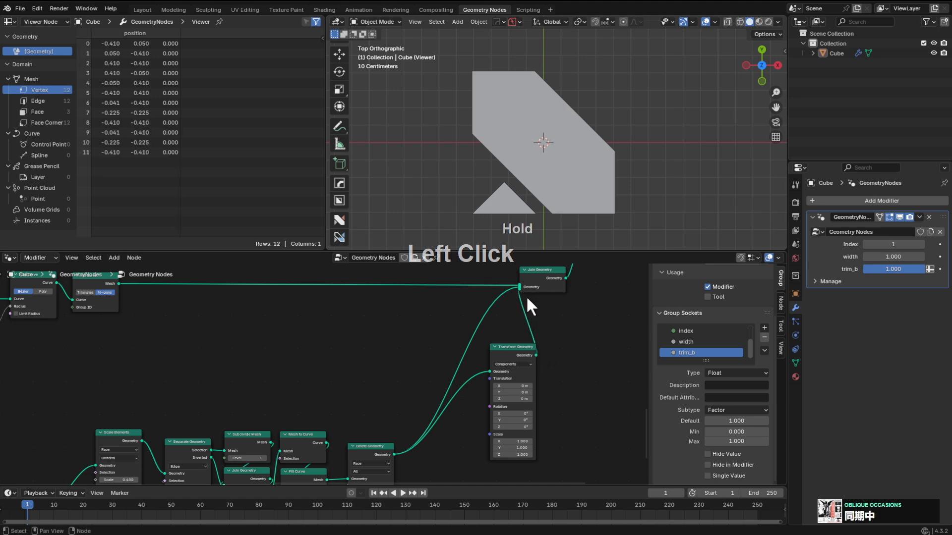
Set the Transform Geometry node's X and Y scale to -1 to mirror the half triangle to the opposite corner.
left_click(515, 441)
type("-1")
key("KP_Enter")
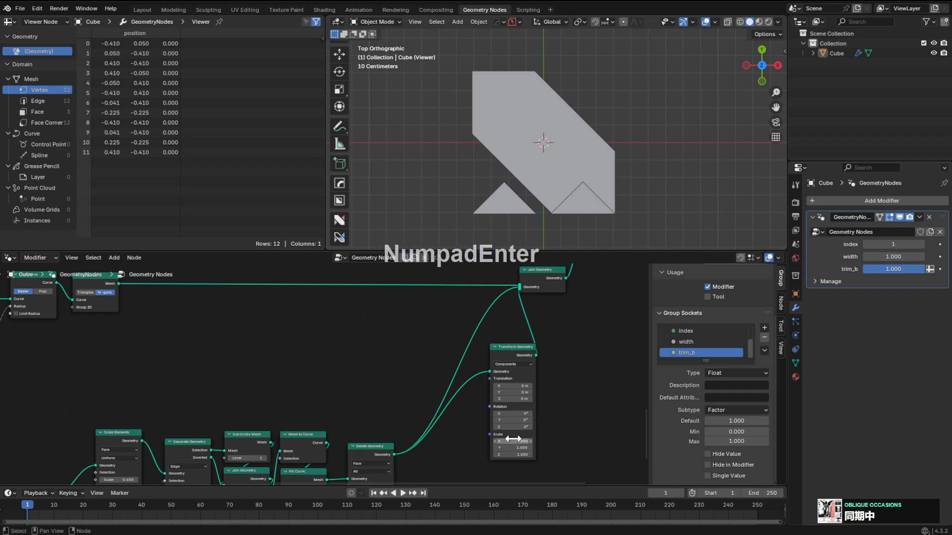
left_click(511, 447)
type("-1")
key("KP_Enter")
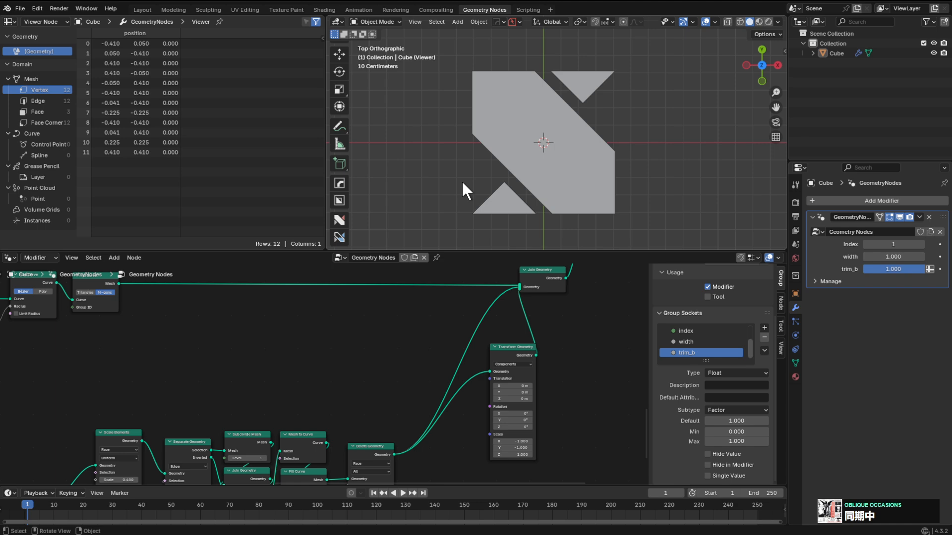
left_click_drag(503, 448, 545, 447)
right_click(503, 447)
Move the Transform Geometry node directly below the upper Join Geometry node.
left_click_drag(516, 344, 533, 326)
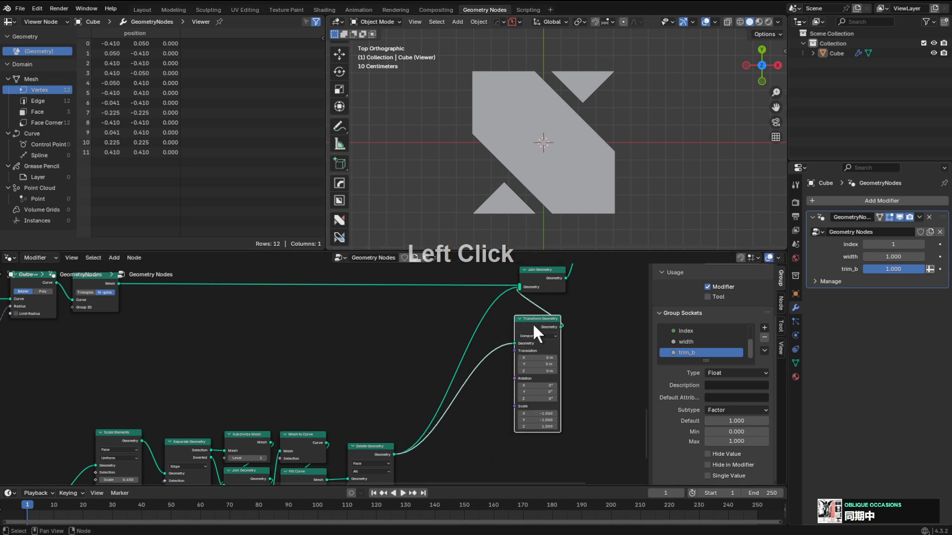
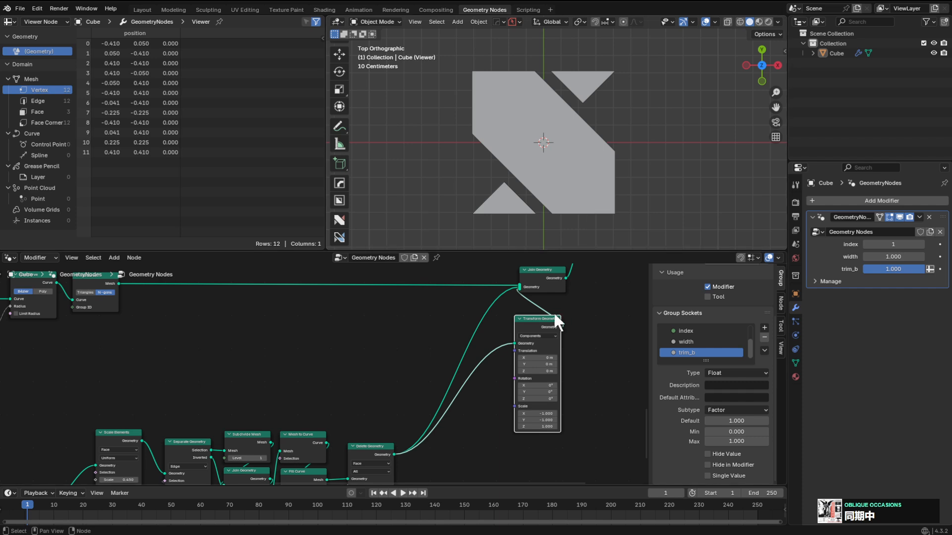
left_click_drag(537, 327, 542, 315)
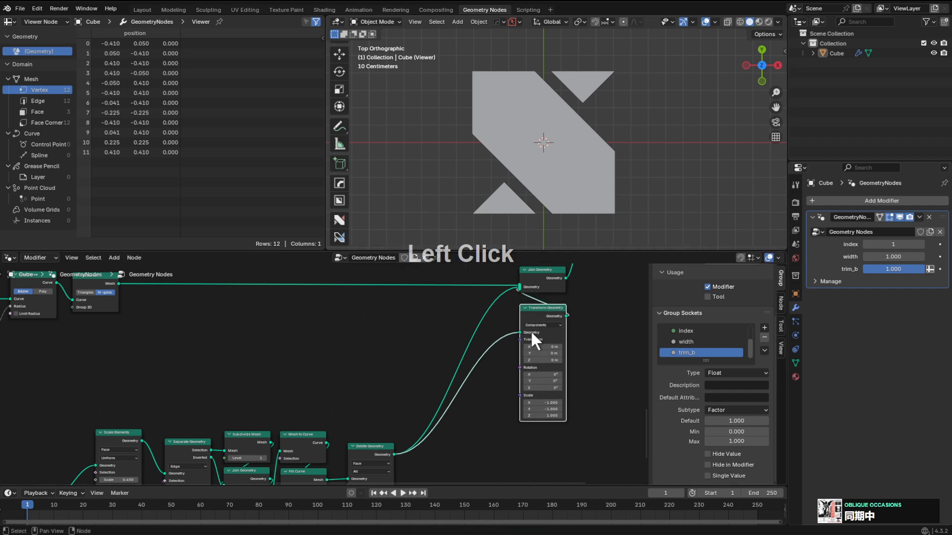
scroll(528, 314, "up", 1)
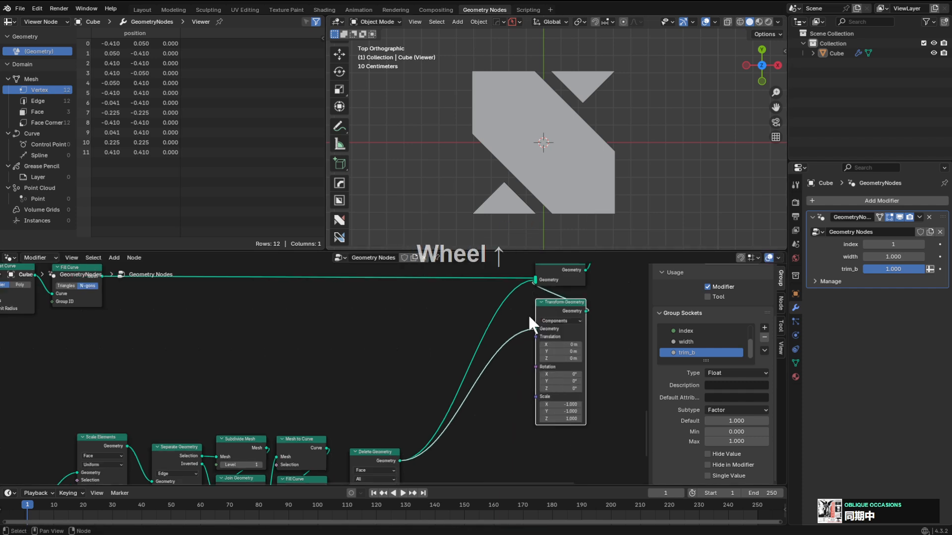
mouse_move(538, 313)
middle_mouse_down()
mouse_move(546, 331)
mouse_move(519, 310)
middle_mouse_up()
scroll(530, 354, "down", 1)
scroll(522, 320, "up", 1)
scroll(522, 320, "down", 3)
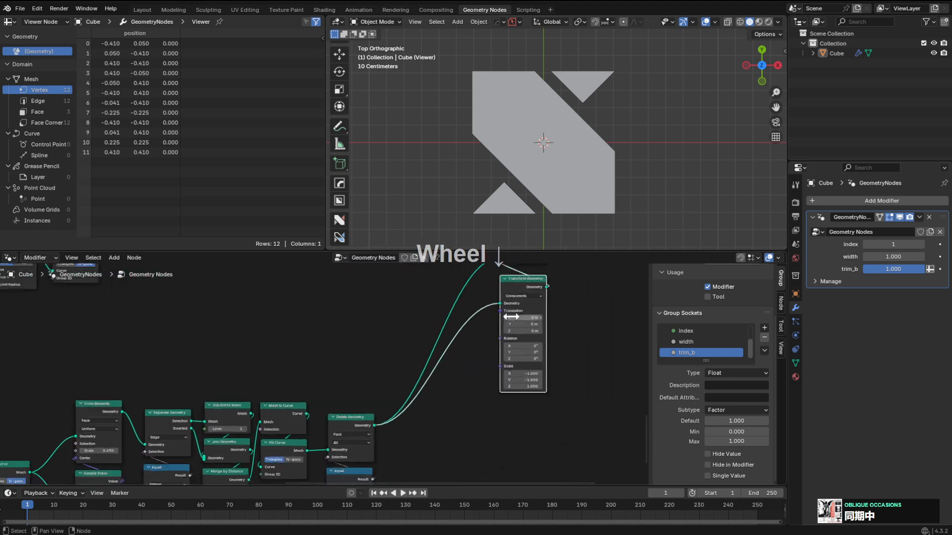
Select Delete Geometry with its Equal and Index nodes and move them slightly to tidy the lower chain.
middle_click_drag(451, 301, 383, 320)
scroll(486, 331, "up", 2)
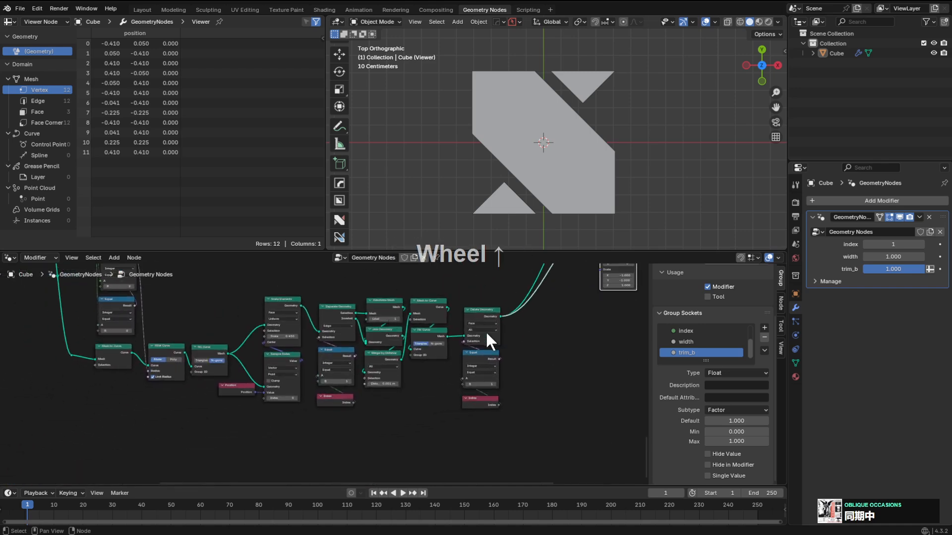
left_click_drag(562, 308, 498, 416)
key("g")
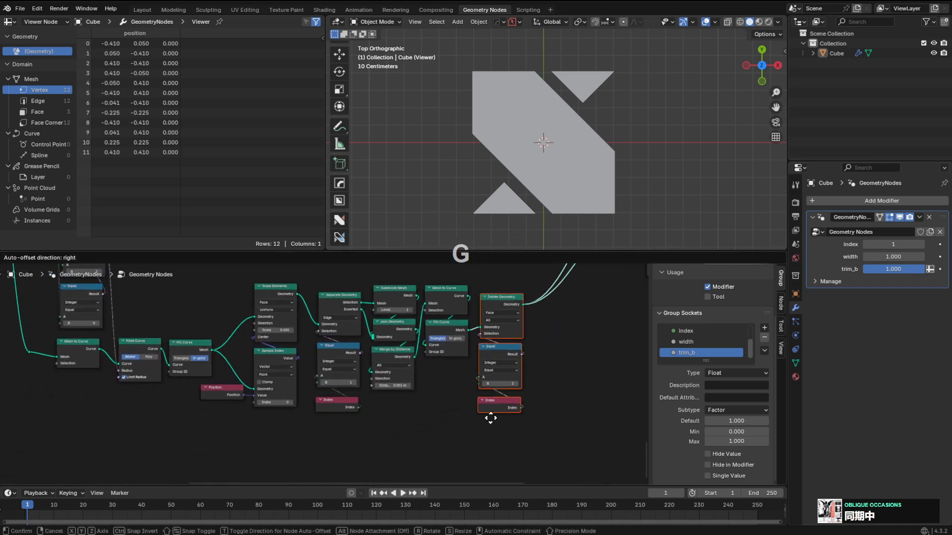
left_click(491, 418)
middle_click_drag(556, 325, 479, 379)
scroll(525, 343, "down", 2)
middle_click_drag(532, 311, 516, 362)
scroll(516, 362, "up", 2)
scroll(516, 361, "up", 1)
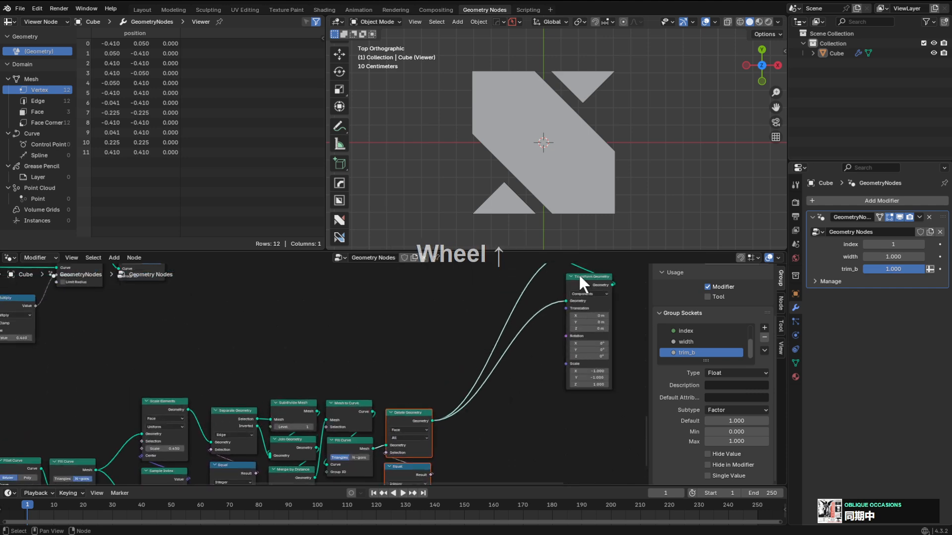
Reposition the Transform Geometry node and remove it from the node tree.
left_click_drag(579, 275, 576, 277)
scroll(550, 354, "up", 2)
middle_click_drag(579, 278, 473, 350)
key("g")
left_click(559, 355)
scroll(544, 350, "down", 2)
key("ctrl+x")
scroll(464, 361, "down", 1)
scroll(472, 350, "up", 1)
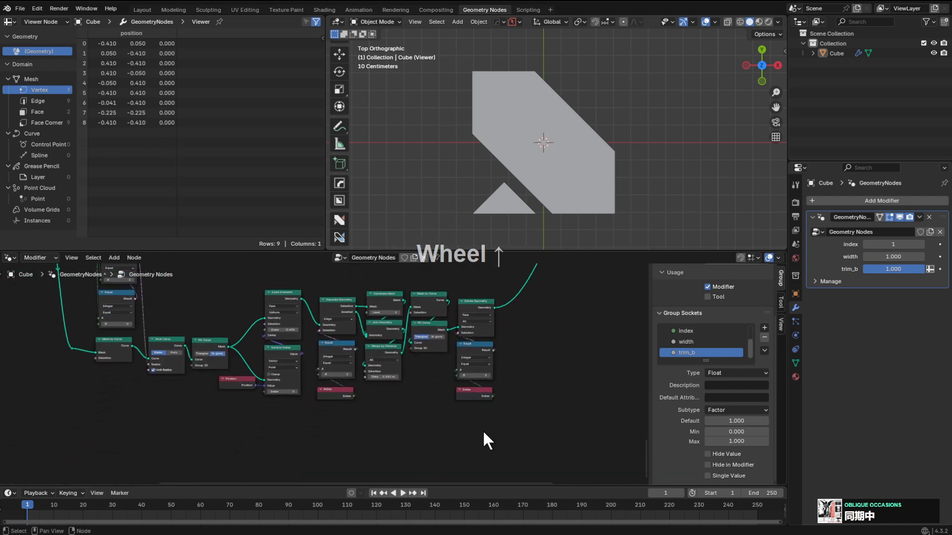
Try to duplicate the node chain from Fillet Curve through Delete Geometry below the original.
left_click_drag(483, 431, 158, 292)
middle_click_drag(265, 316, 310, 308)
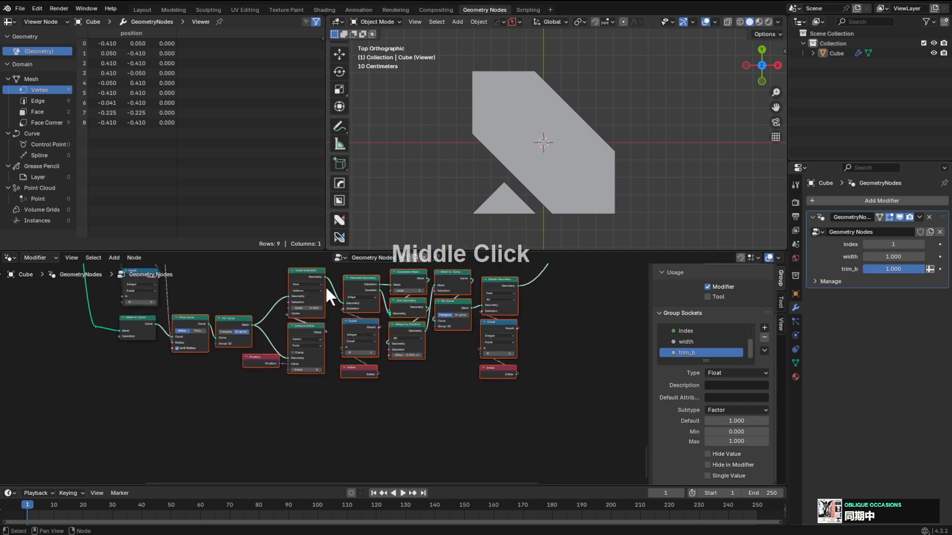
key("shift+d")
left_click(316, 403)
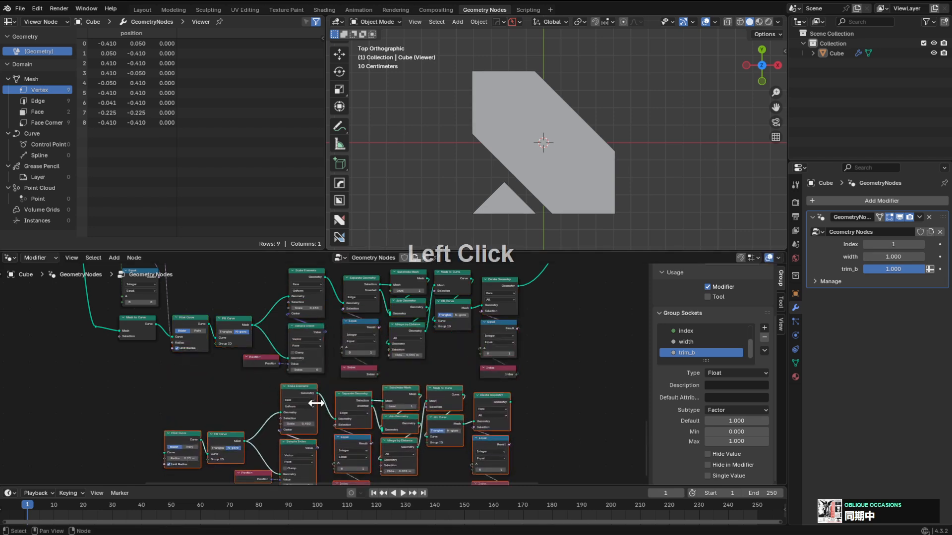
middle_click_drag(316, 403, 367, 363)
key("ctrl+z")
key("g")
right_click(394, 367)
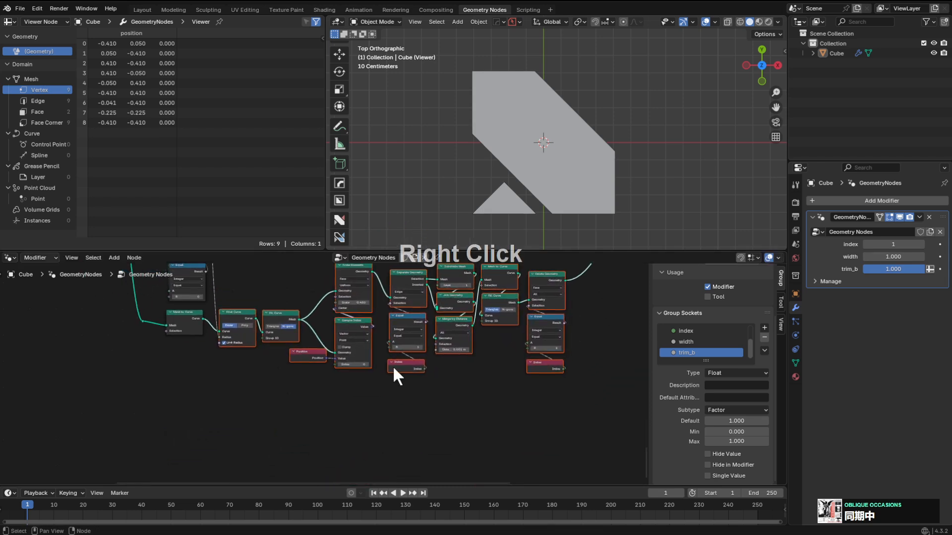
Try to duplicate the chain from Fillet Curve through Delete Geometry with its incoming links kept.
key("ctrl+shift+d")
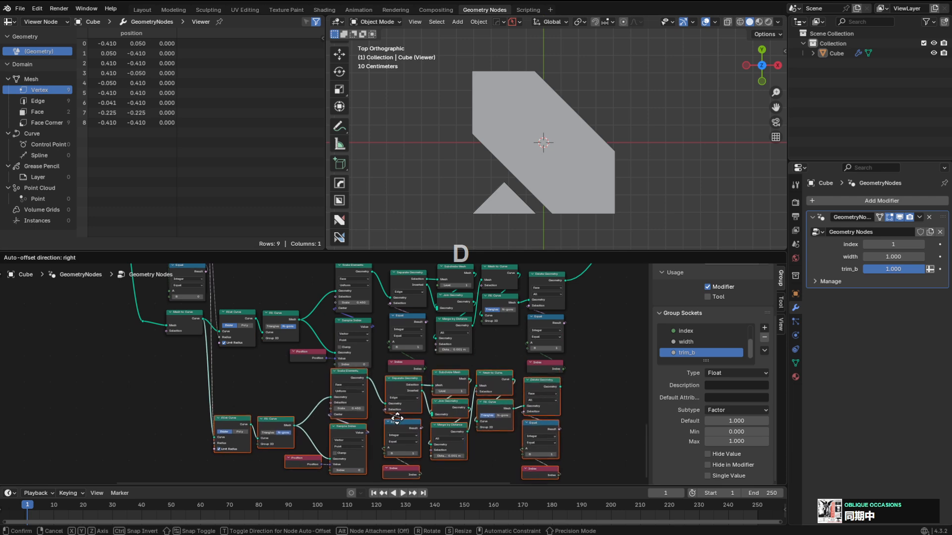
left_click(395, 431)
middle_click_drag(386, 406, 423, 327)
scroll(366, 362, "up", 1)
middle_click_drag(361, 357, 405, 431)
scroll(406, 385, "up", 1)
middle_click_drag(394, 334, 408, 417)
scroll(414, 382, "down", 1)
middle_click_drag(424, 349, 427, 378)
scroll(411, 391, "up", 1)
key("ctrl+z")
key("ctrl+z")
Select the Equal node with B value 2 together with all nodes from the lower Fillet Curve through Delete Geometry.
scroll(442, 319, "down", 2)
middle_click_drag(442, 319, 368, 351)
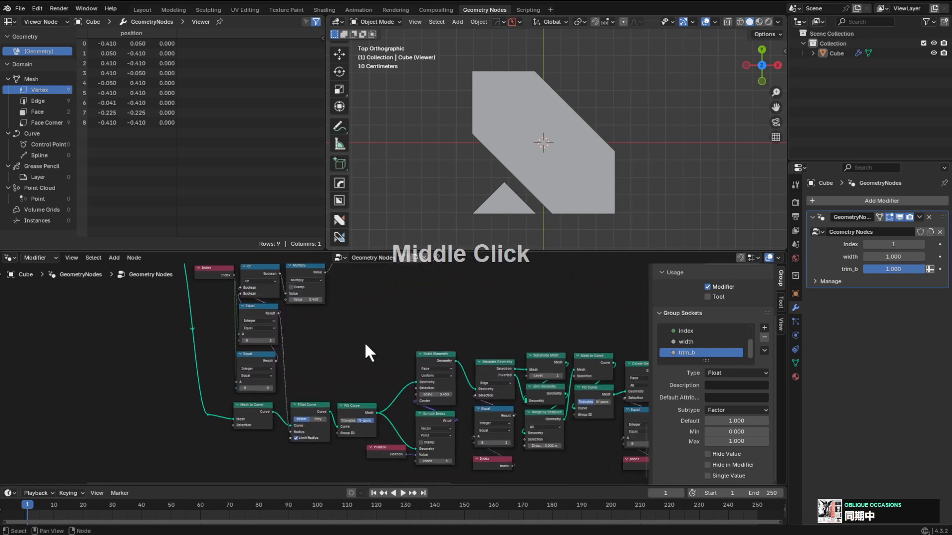
scroll(335, 340, "up", 4)
scroll(337, 352, "up", 1)
left_click(311, 350)
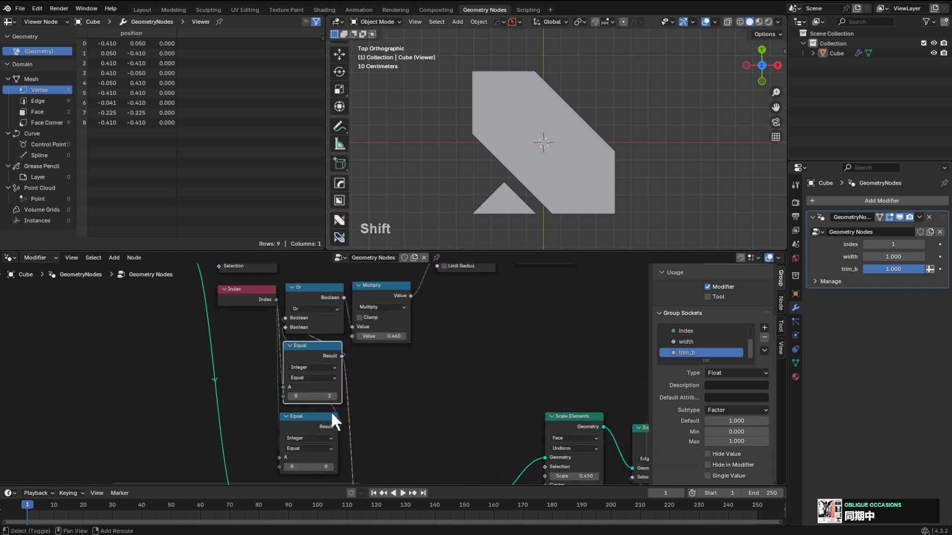
middle_click_drag(371, 401, 371, 297, "shift")
middle_click_drag(371, 335, 377, 376)
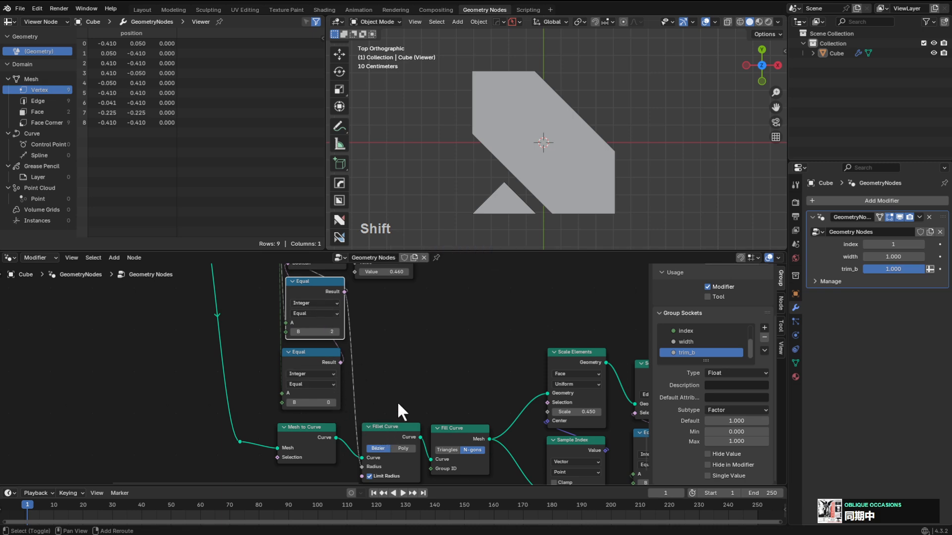
scroll(453, 368, "down", 2)
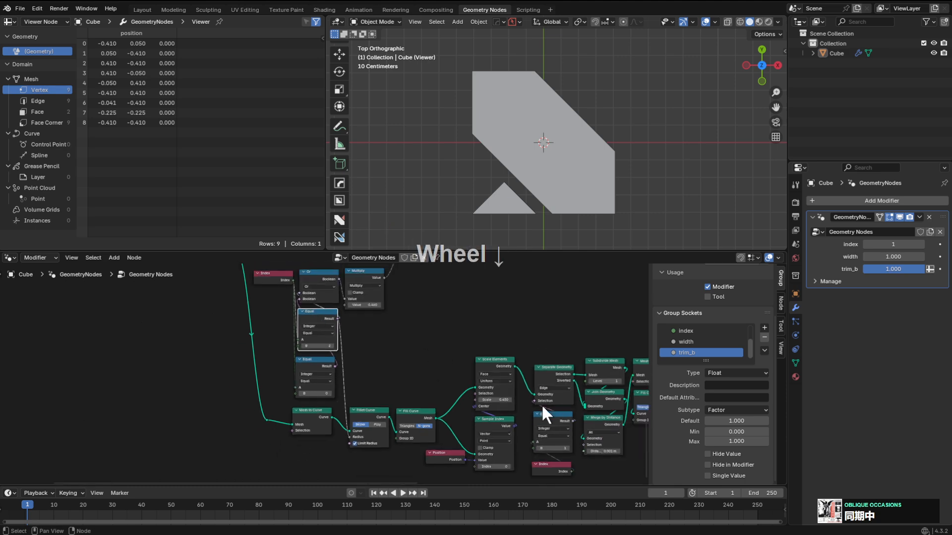
middle_click_drag(542, 404, 387, 359, "shift")
scroll(467, 365, "down", 1)
key("b")
left_click_drag(526, 313, 251, 449)
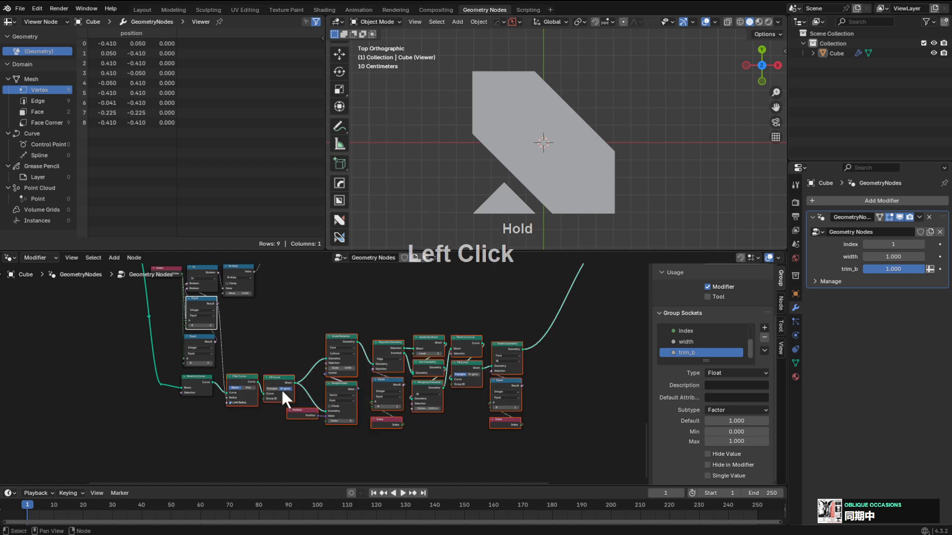
Try to duplicate the selected Equal node and chain below the originals without their incoming links.
left_click(378, 414)
scroll(430, 335, "up", 3)
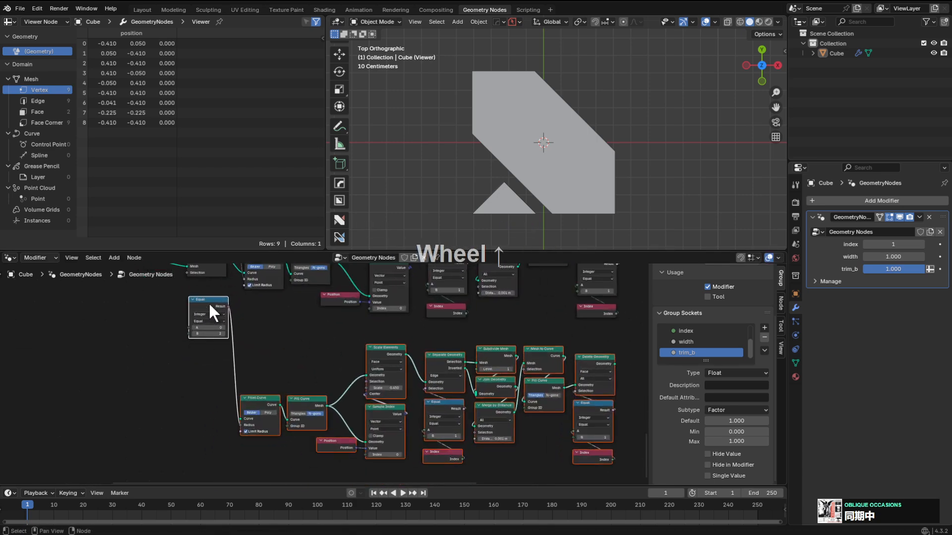
middle_click_drag(234, 280, 329, 367)
key("ctrl+z")
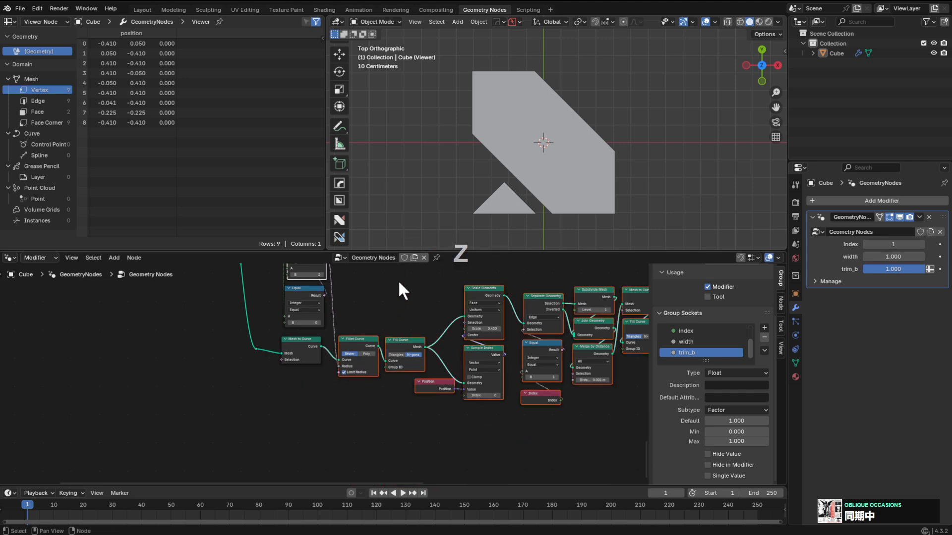
key("ctrl+z")
Duplicate the selected Equal node and chain with their incoming links kept and place the copies below the originals.
key("ctrl+shift+d")
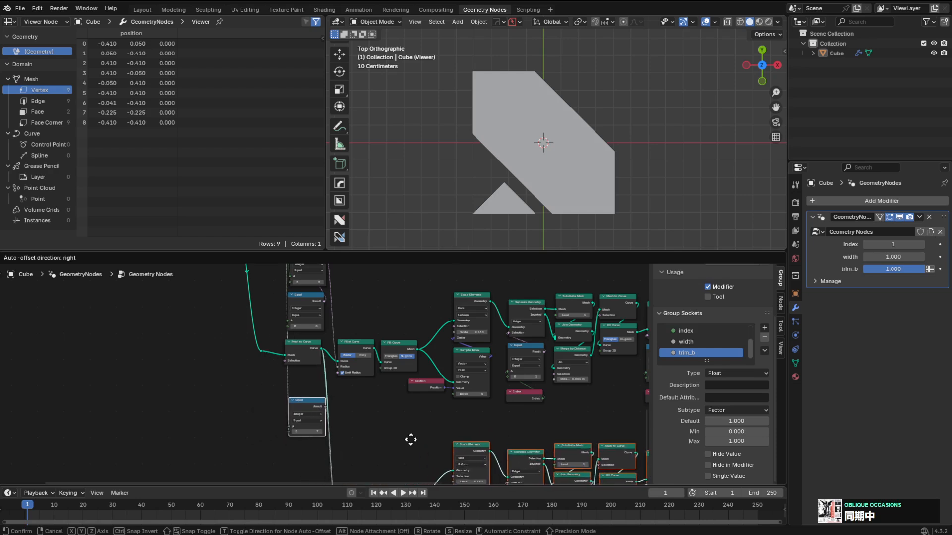
left_click(406, 438)
scroll(376, 343, "down", 3)
scroll(375, 343, "up", 4)
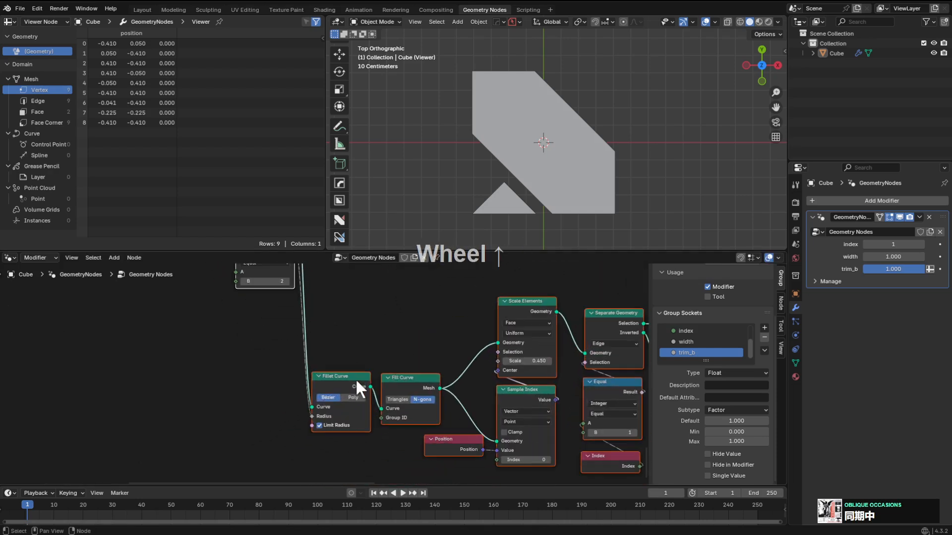
middle_click_drag(300, 338, 396, 396)
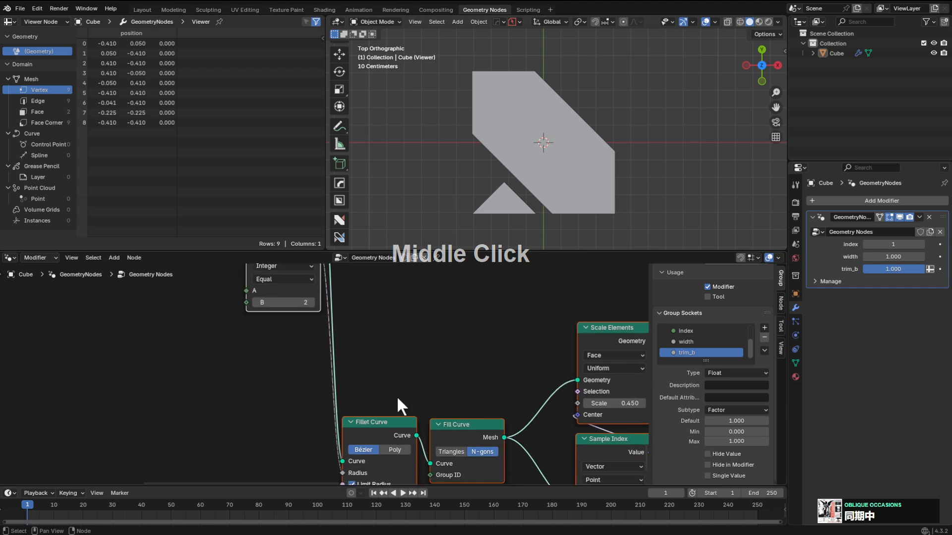
Preview the duplicated Fillet Curve output and set B to 0 on the duplicated Equal node feeding it.
left_click(383, 432, "ctrl+shift")
middle_click_drag(299, 311, 307, 338)
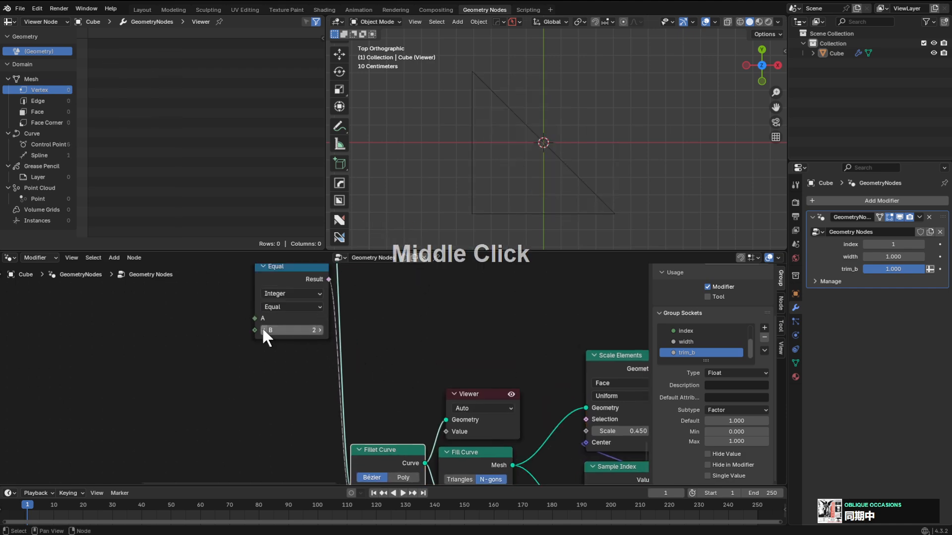
left_click(263, 330)
left_click(263, 329)
scroll(337, 372, "down", 2)
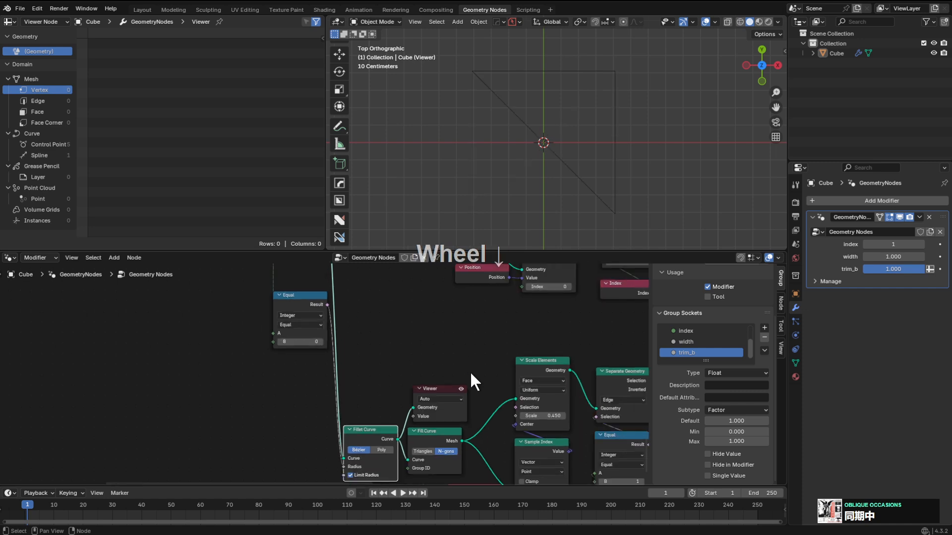
Preview the outputs of the duplicated Fill Curve and Delete Geometry nodes to check the opposite corner's triangle.
middle_click_drag(470, 371, 386, 333)
left_click(352, 393, "ctrl+shift")
scroll(584, 368, "down", 1)
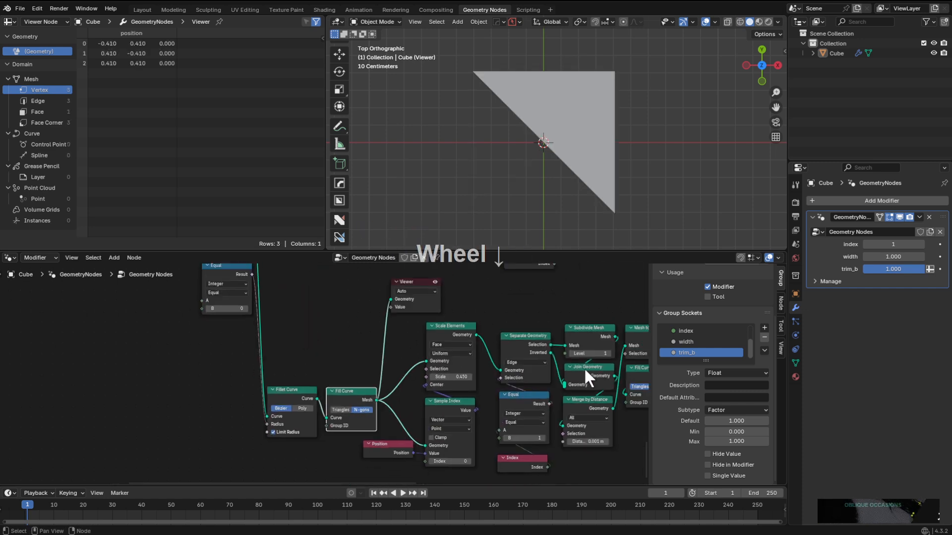
middle_click_drag(584, 367, 456, 314)
left_click(500, 347, "ctrl+shift")
scroll(459, 323, "up", 1)
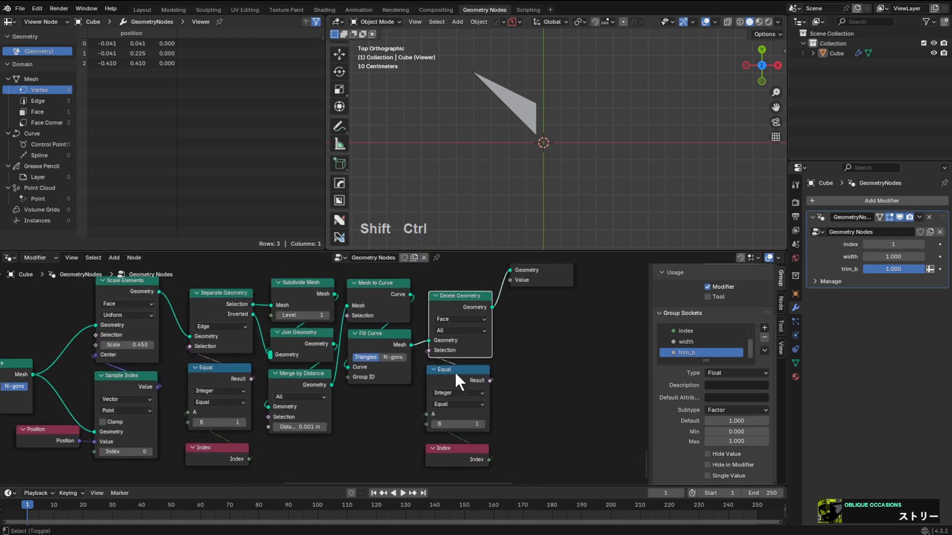
Trace back through the duplicated chain, previewing Subdivide Mesh and the Selection and Inverted outputs of Separate Geometry.
middle_click_drag(370, 335, 475, 352)
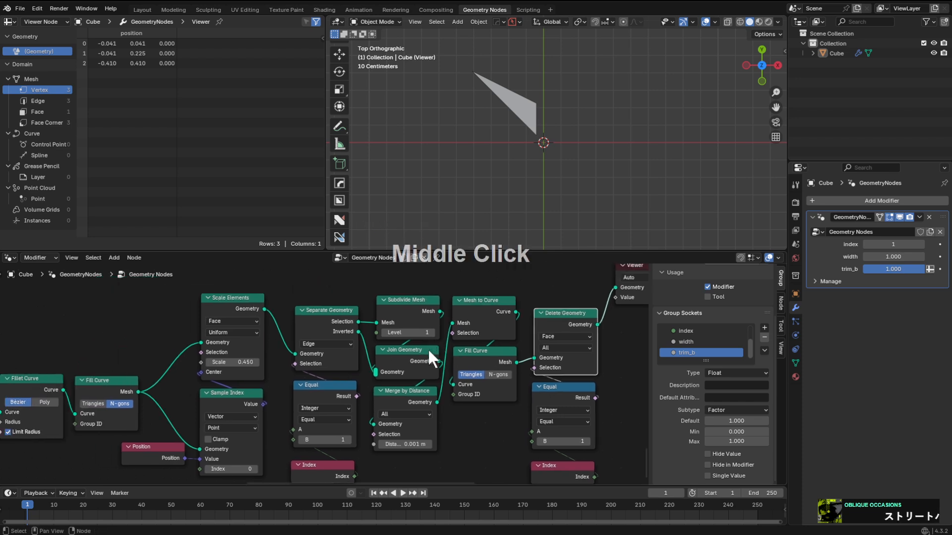
left_click(398, 302, "ctrl+shift")
middle_click_drag(322, 323, 361, 324)
left_click(374, 276, "ctrl+shift")
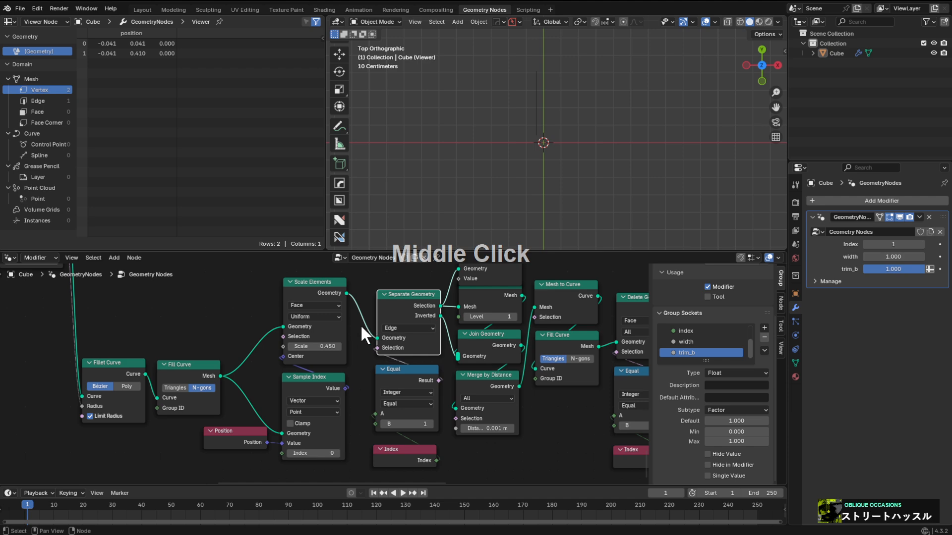
left_click(406, 312, "ctrl+shift")
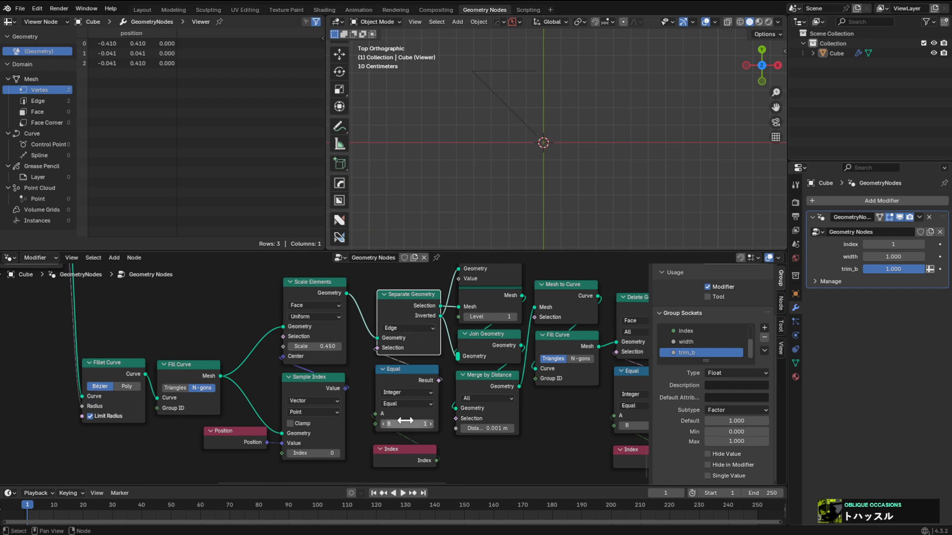
Try B values on the Equal node feeding the duplicated Separate Geometry, settle on 0, and preview the duplicated Delete Geometry output.
left_click(383, 424)
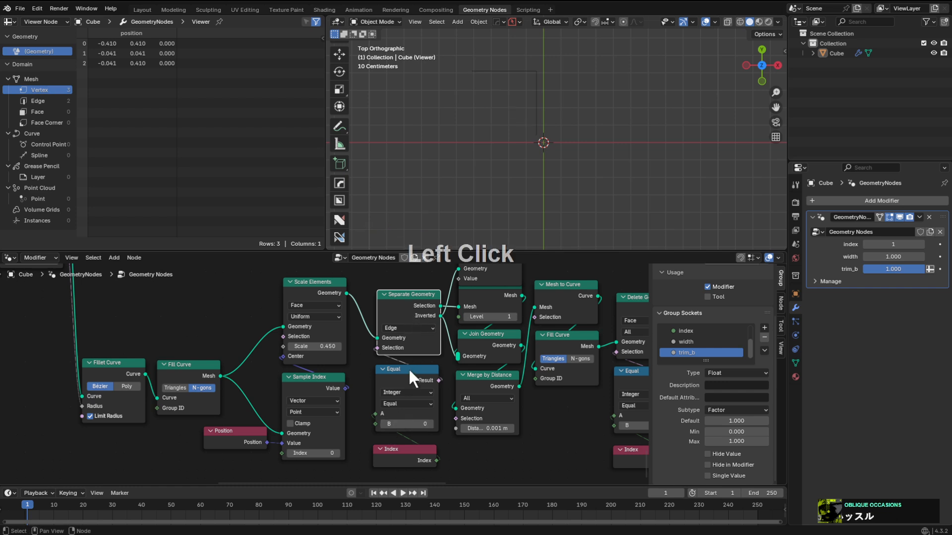
double_click(429, 423)
left_click(429, 423)
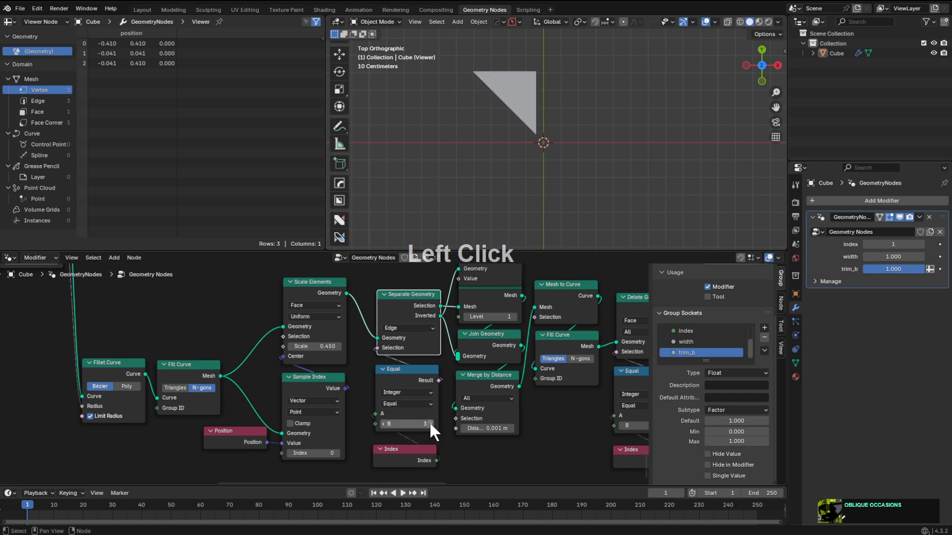
left_click(383, 424)
left_click(383, 424)
left_click(383, 424)
scroll(520, 399, "down", 1)
middle_click_drag(523, 400, 320, 405)
left_click(438, 321, "ctrl+shift")
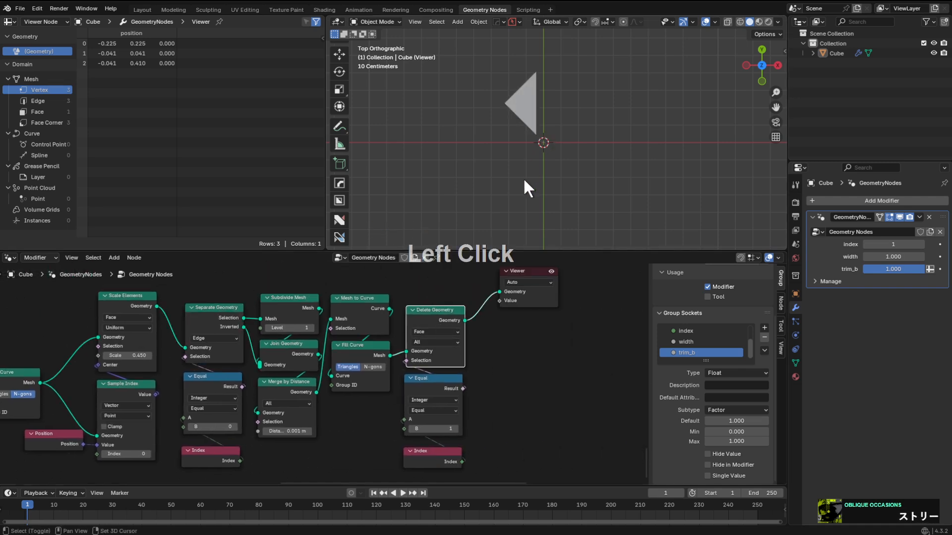
Link the duplicated Delete Geometry output into the final Join Geometry node and preview the joined result.
left_click(411, 428)
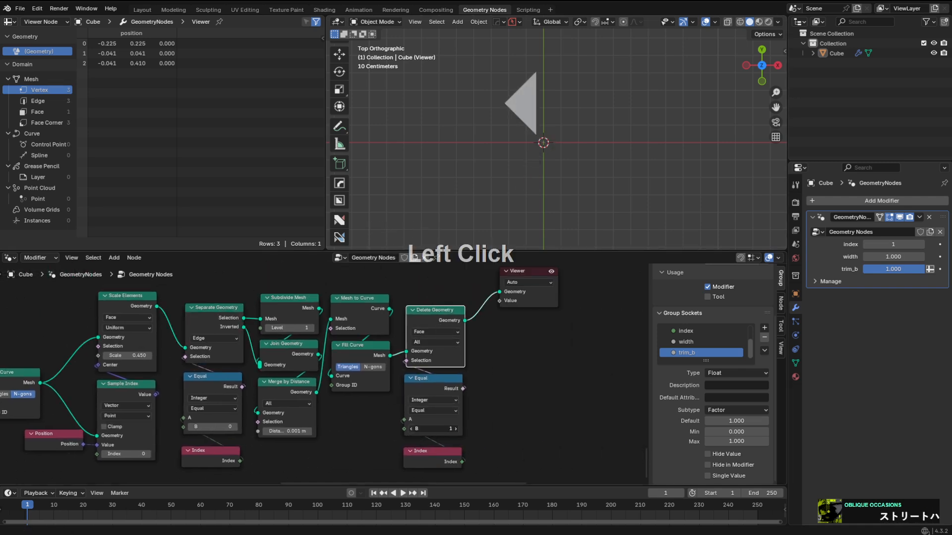
left_click(453, 428)
scroll(463, 410, "down", 1)
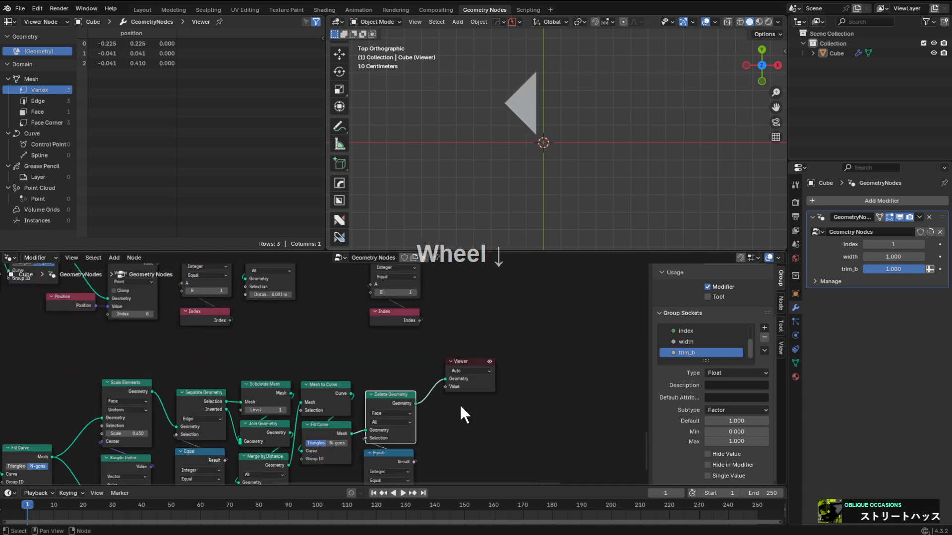
middle_click_drag(463, 410, 457, 405)
scroll(421, 391, "down", 1)
scroll(419, 384, "down", 1)
middle_click_drag(417, 378, 425, 329)
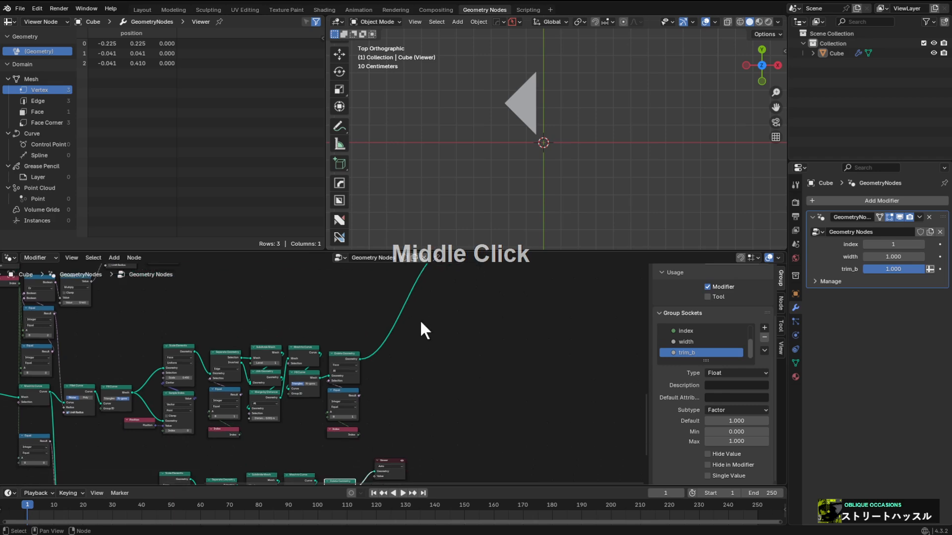
scroll(411, 389, "down", 2)
left_click_drag(349, 447, 412, 287)
left_click(419, 284, "ctrl+shift")
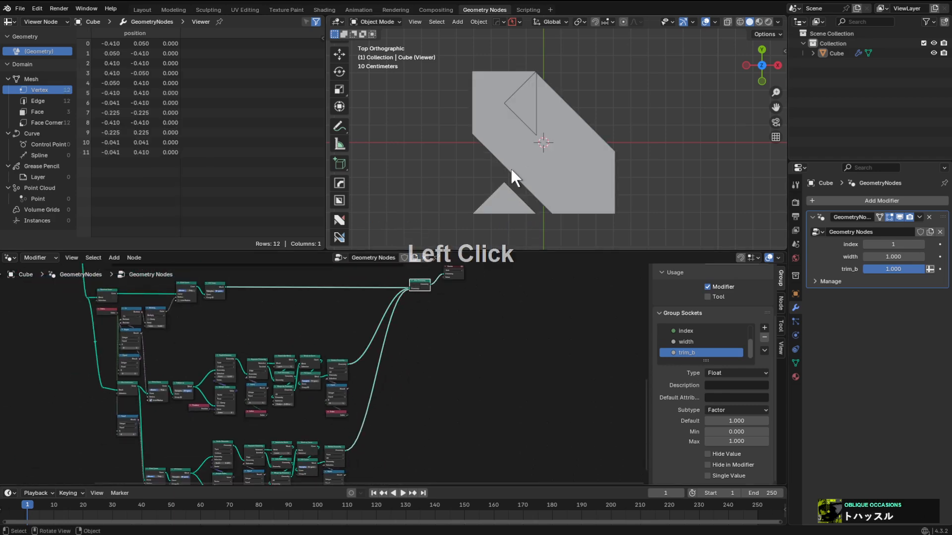
Try turning Limit Radius off and back on in the duplicated Fillet Curve node.
middle_click_drag(426, 374, 431, 364)
scroll(414, 393, "up", 2)
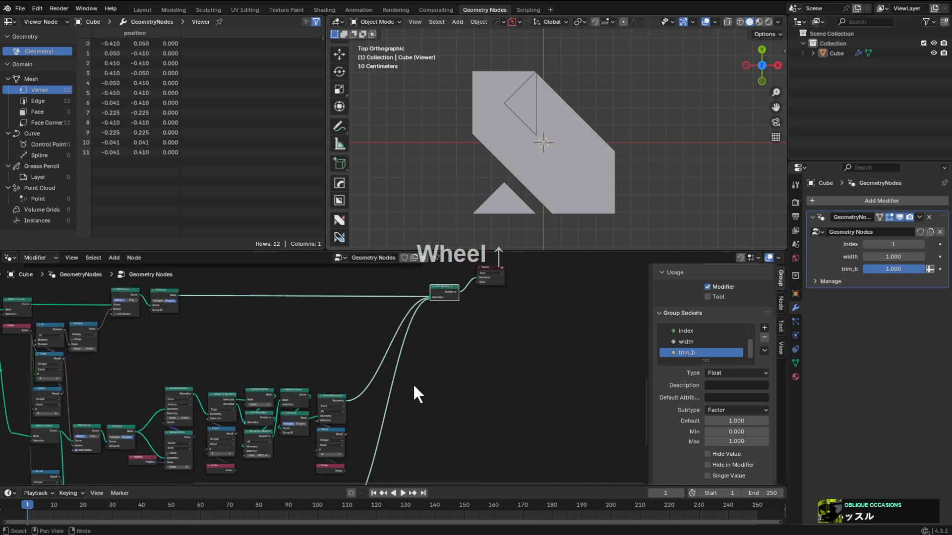
scroll(394, 374, "down", 1)
scroll(402, 314, "up", 2)
middle_click_drag(403, 317, 387, 398)
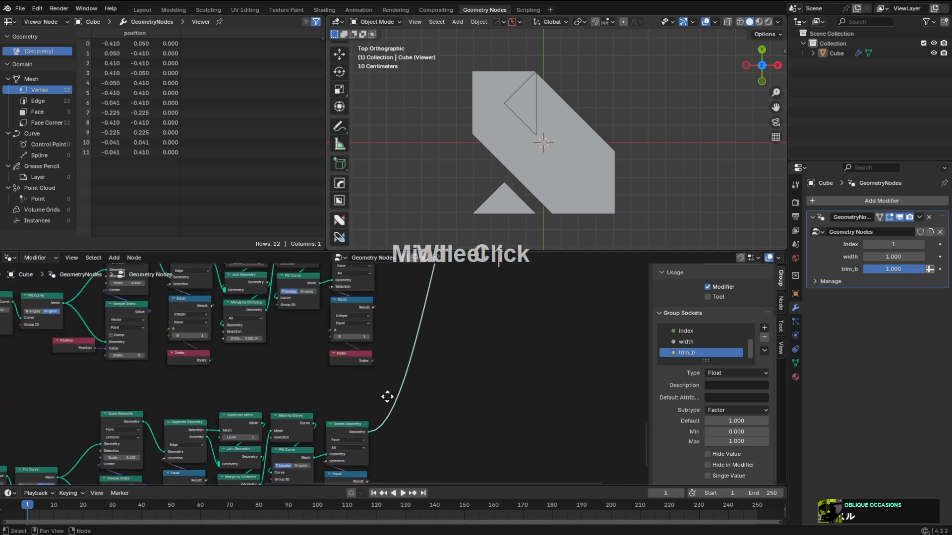
scroll(395, 350, "down", 2)
scroll(399, 342, "up", 2, "shift")
scroll(337, 359, "down", 2)
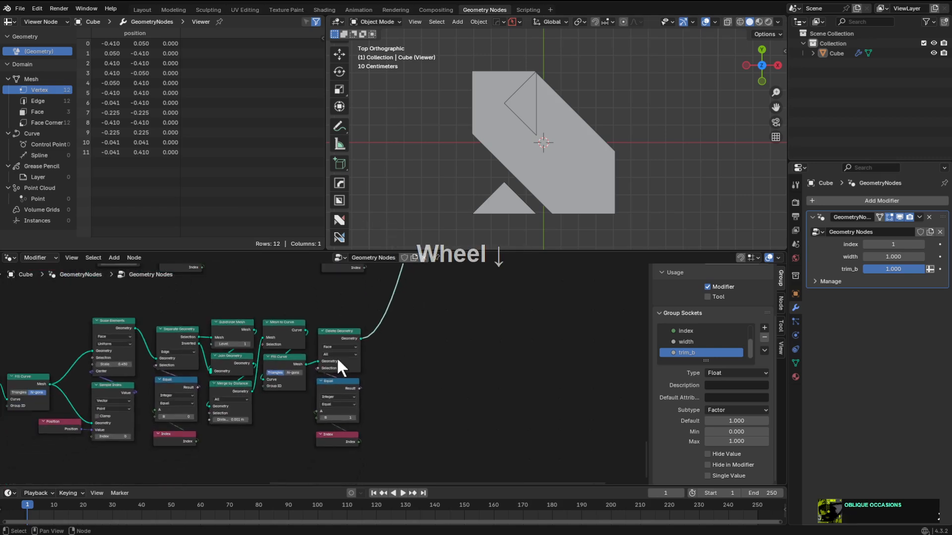
middle_click_drag(336, 362, 374, 340)
scroll(396, 347, "up", 2)
scroll(337, 357, "up", 1)
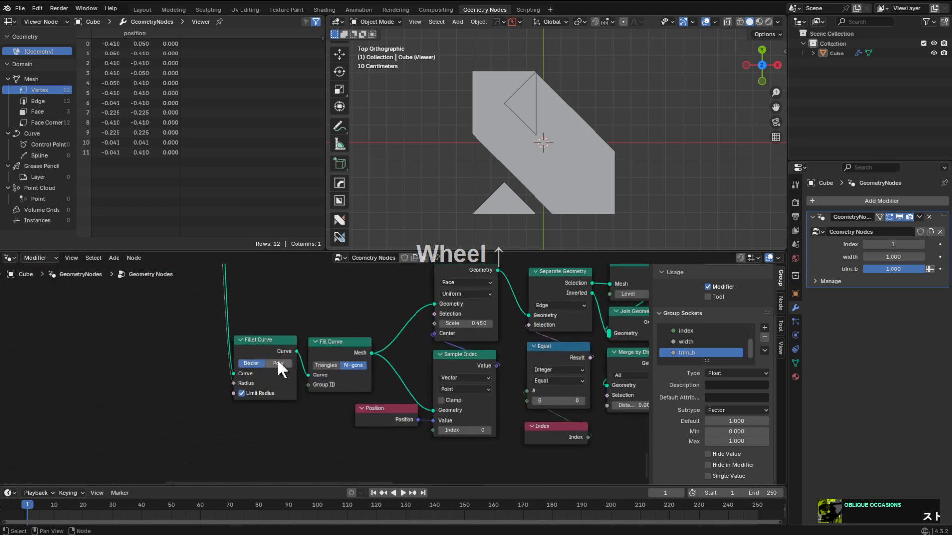
left_click(262, 390)
left_click(262, 389)
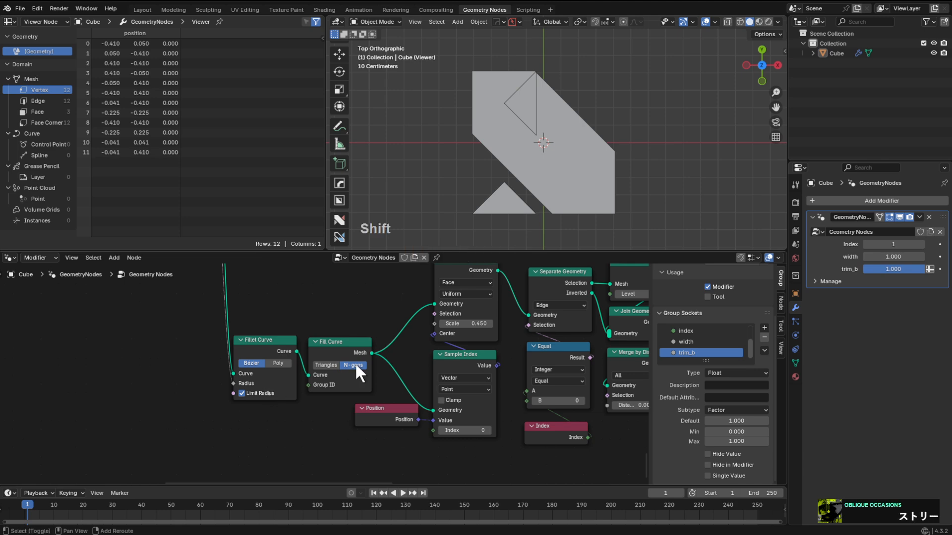
Preview the duplicated Delete Geometry output and test another B value on its Equal node before restoring 1.
scroll(484, 323, "down", 2)
middle_click_drag(485, 322, 440, 350)
left_click(527, 371, "ctrl+shift")
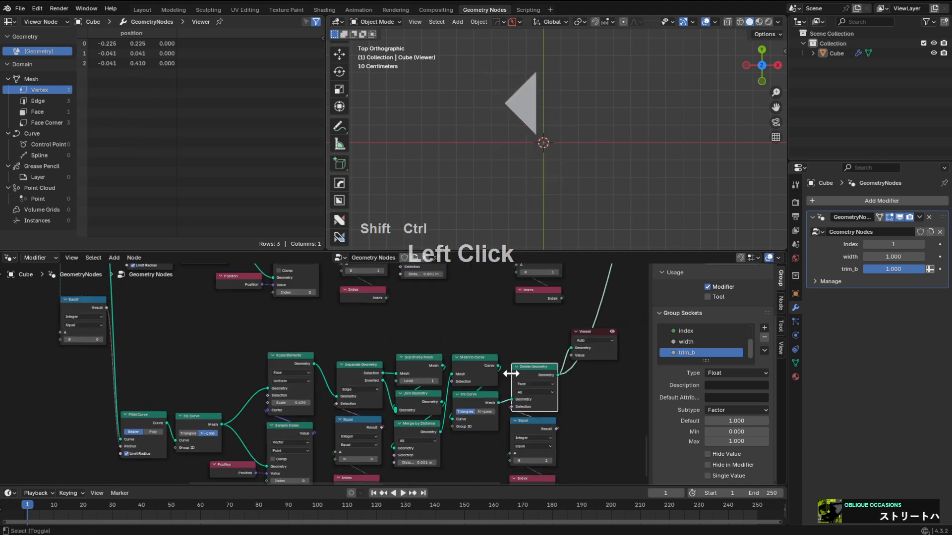
middle_click_drag(553, 471, 528, 422)
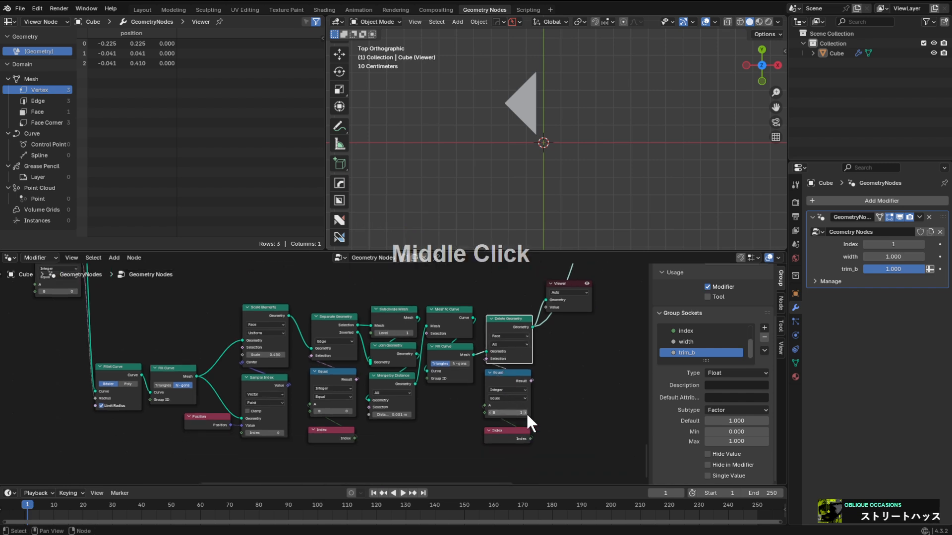
left_click(526, 413)
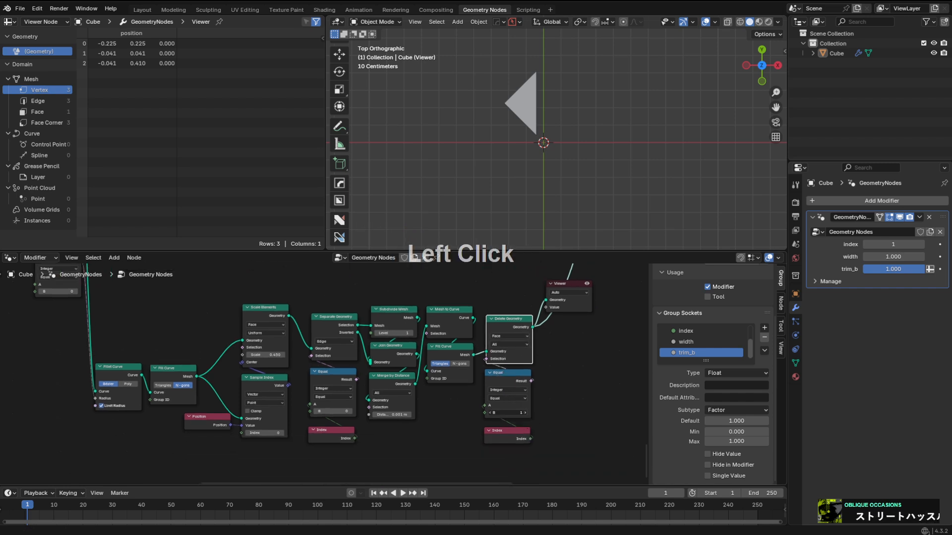
left_click(490, 412)
Preview Mesh to Curve and the duplicated Fillet Curve, Fill Curve and Scale Elements nodes in order to inspect the corner triangle.
middle_click_drag(375, 308, 429, 403)
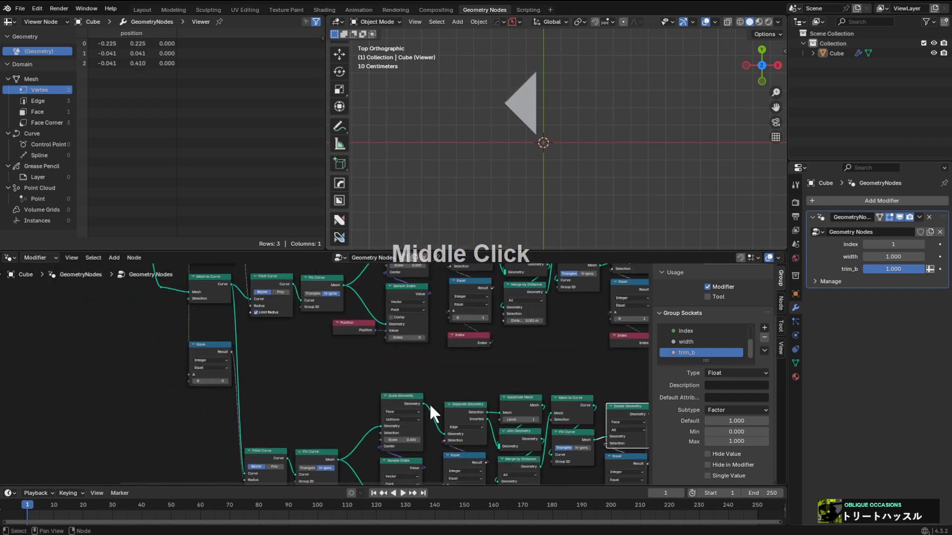
left_click(216, 283, "ctrl+shift")
middle_click_drag(348, 287, 304, 306)
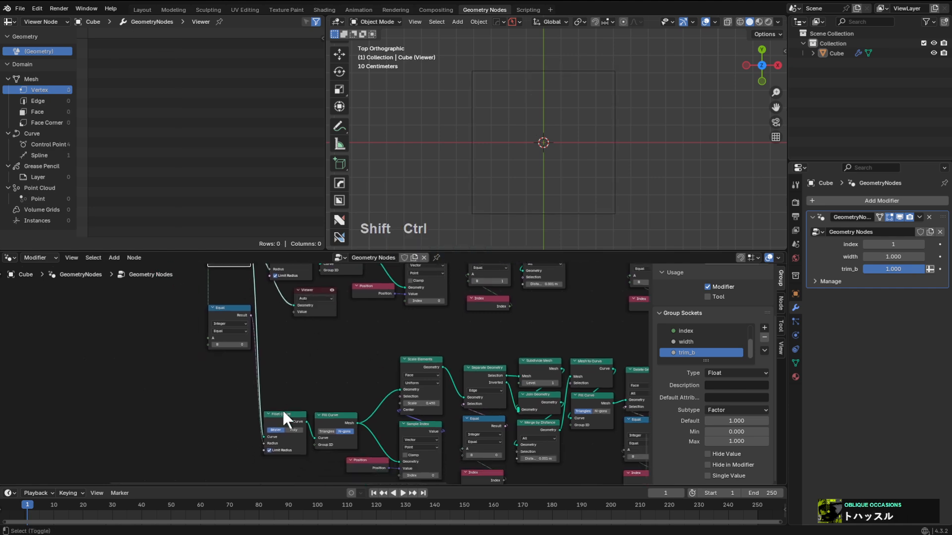
left_click(284, 413, "ctrl+shift")
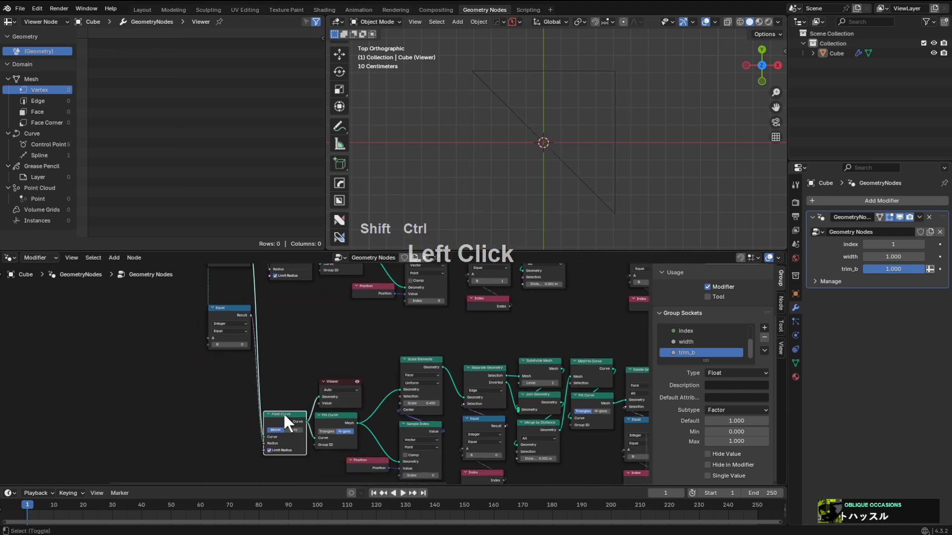
left_click(339, 421, "ctrl+shift")
middle_click_drag(415, 429, 391, 374)
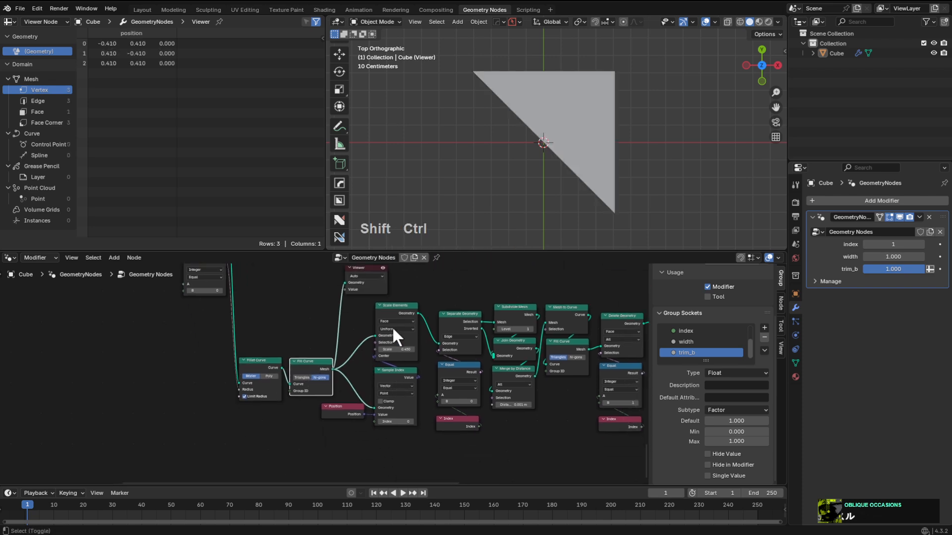
left_click(393, 312, "ctrl+shift")
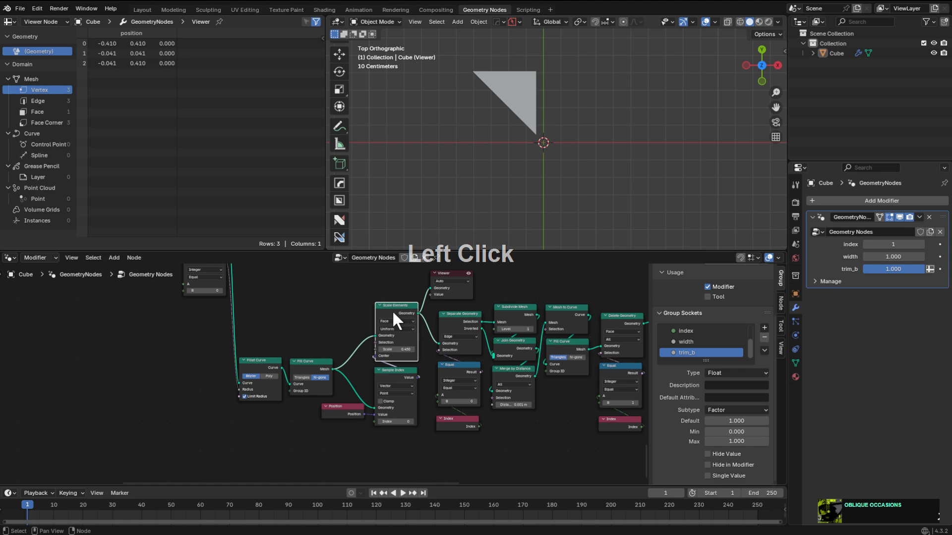
Try different Index values on the duplicated Sample Index node and settle on 2 as the triangle's scaling center.
scroll(392, 310, "up", 2)
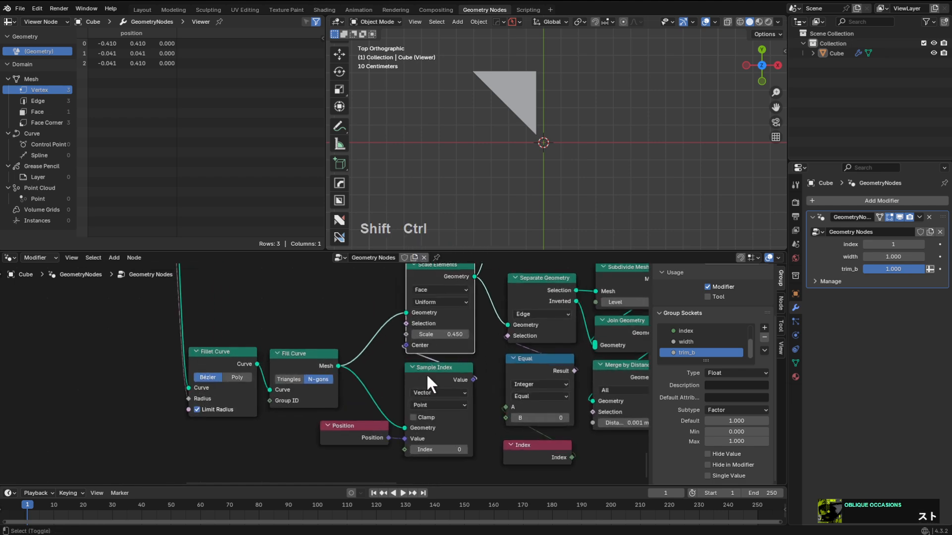
left_click(464, 449)
left_click(413, 450)
left_click(413, 450)
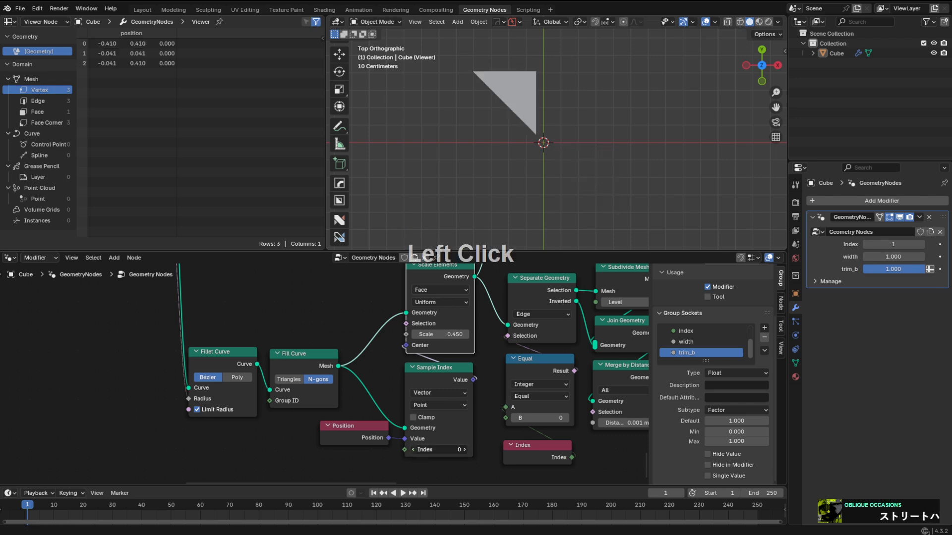
left_click(413, 449)
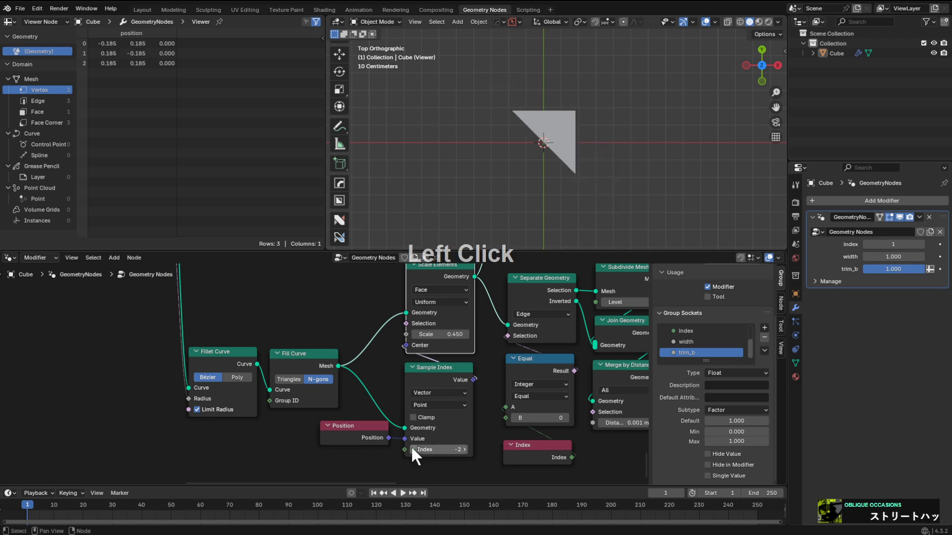
left_click(465, 450)
left_click(464, 449)
left_click(465, 450)
left_click(465, 449)
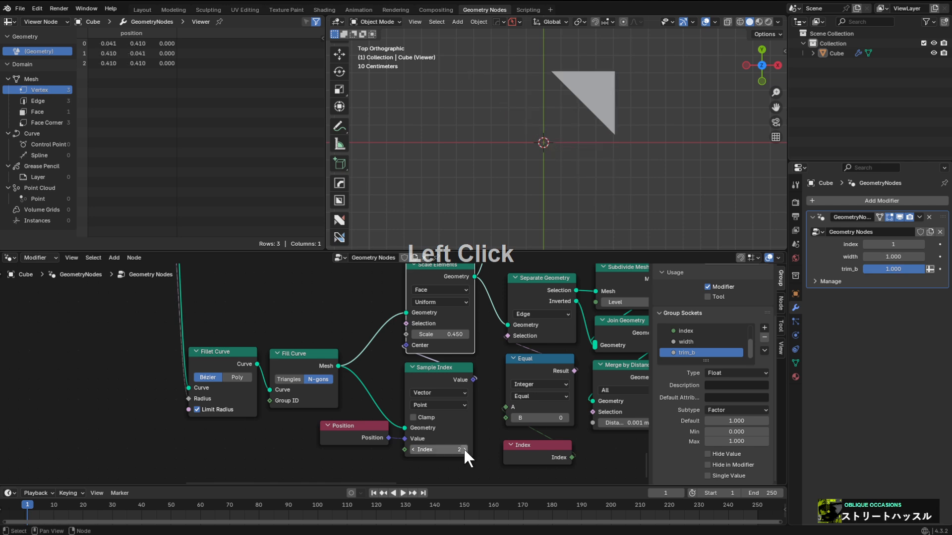
Preview the final Join Geometry output to check the trimmed face together with both corner triangles.
scroll(561, 392, "down", 5)
middle_click_drag(622, 372, 437, 369)
middle_click_drag(595, 288, 473, 369)
scroll(486, 342, "down", 1)
middle_click_drag(496, 298, 453, 407)
middle_click_drag(498, 328, 465, 420)
left_click(509, 282, "ctrl+shift")
scroll(475, 316, "down", 1)
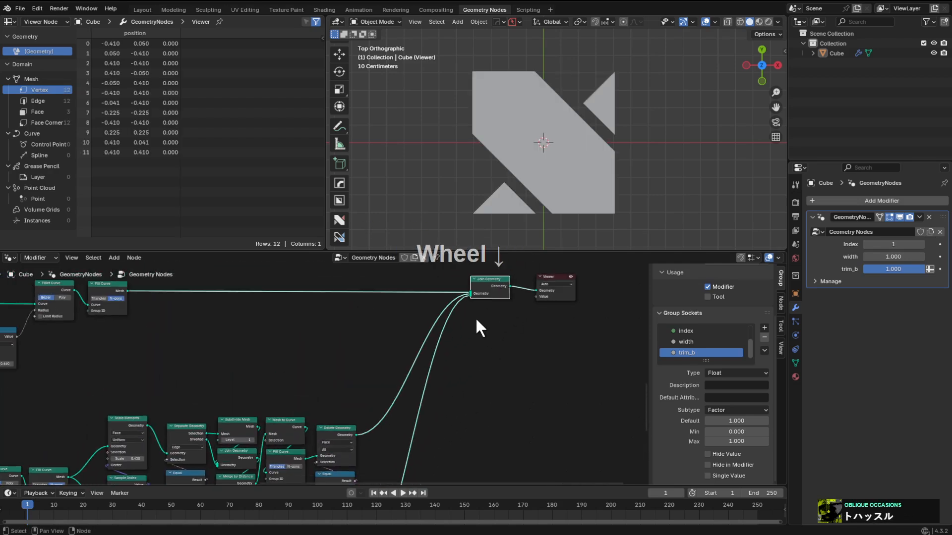
Set B to 0 on the Equal node feeding the original chain's Delete Geometry.
middle_click_drag(477, 320, 452, 337, "shift")
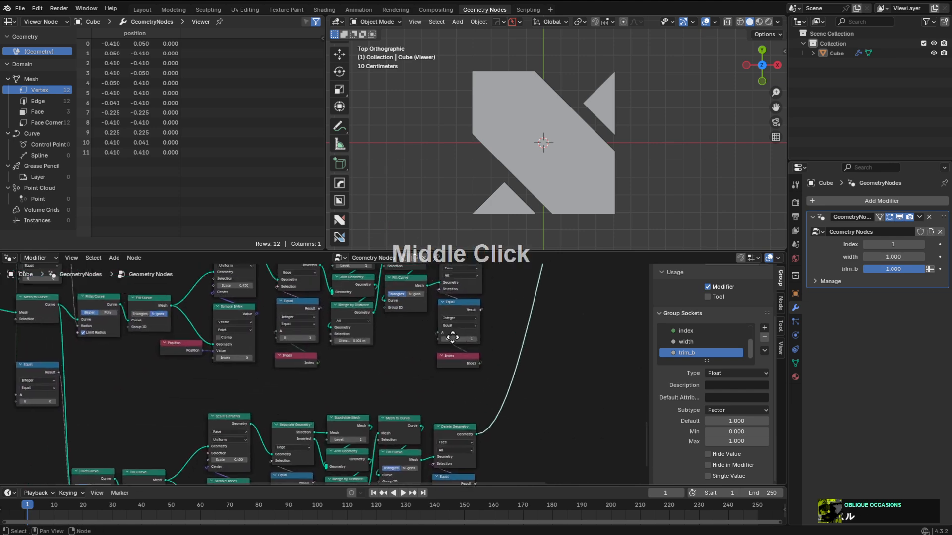
scroll(453, 338, "up", 2)
left_click(466, 360)
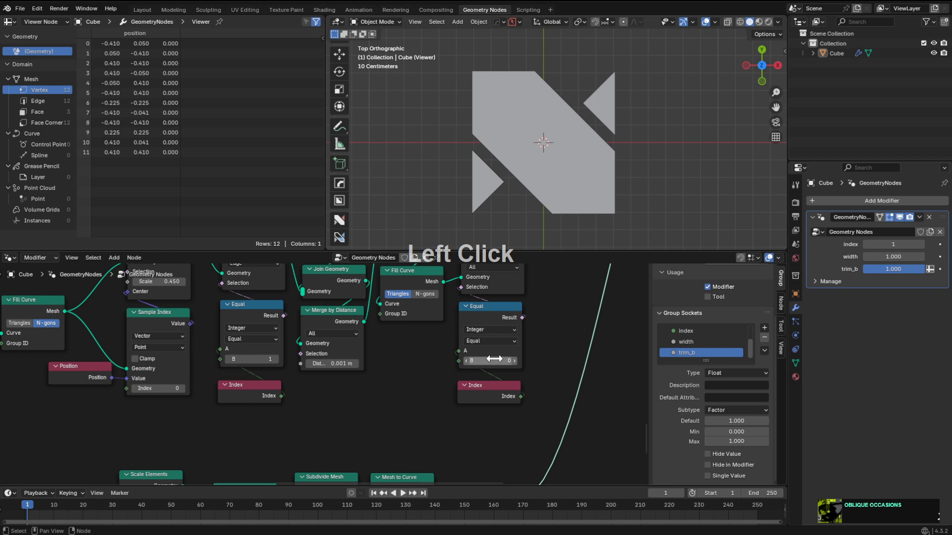
Show the face orientation overlay to check the joined faces' normals, and hide it again.
middle_click_drag(495, 167, 466, 167, "shift")
key("alt+v")
left_click(537, 126)
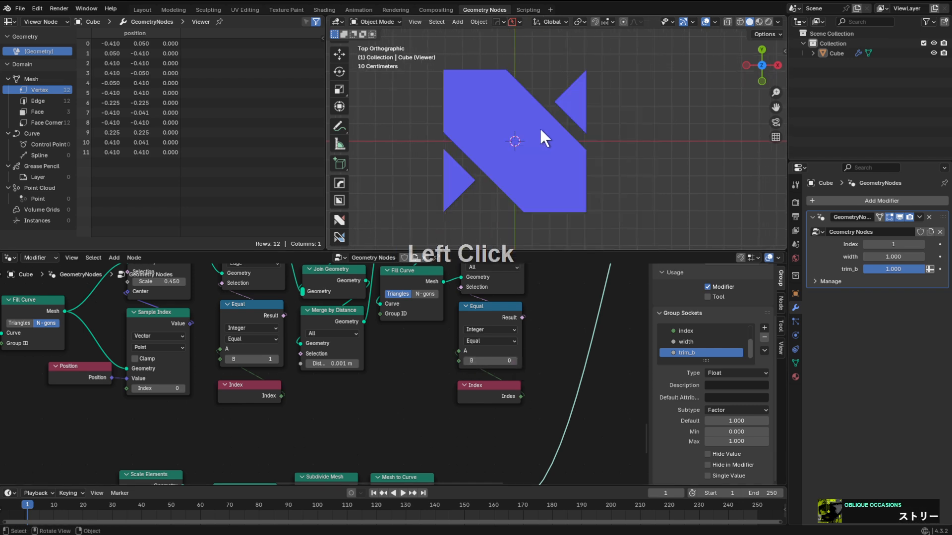
key("alt+v")
left_click(543, 126)
middle_click_drag(542, 125, 544, 162, "shift")
scroll(486, 354, "down", 2)
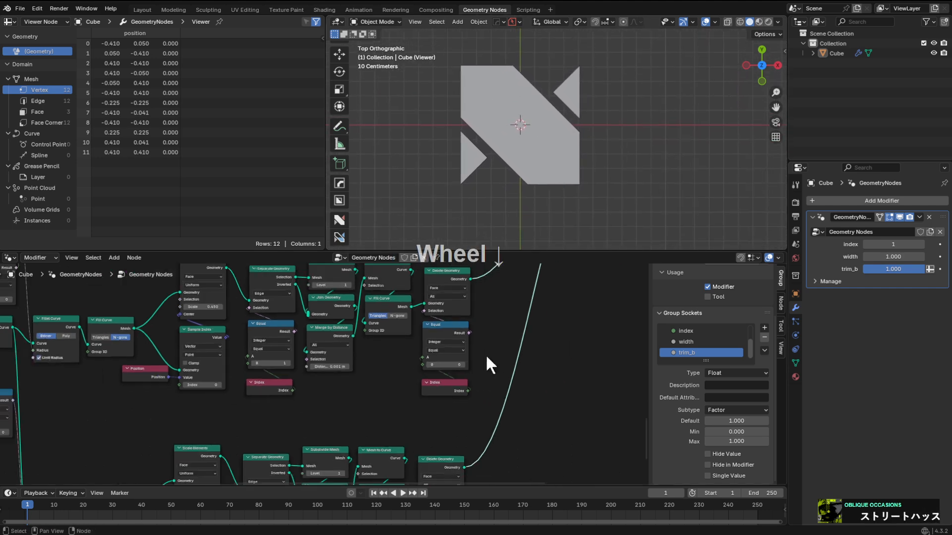
scroll(486, 354, "up", 1)
scroll(476, 337, "down", 5)
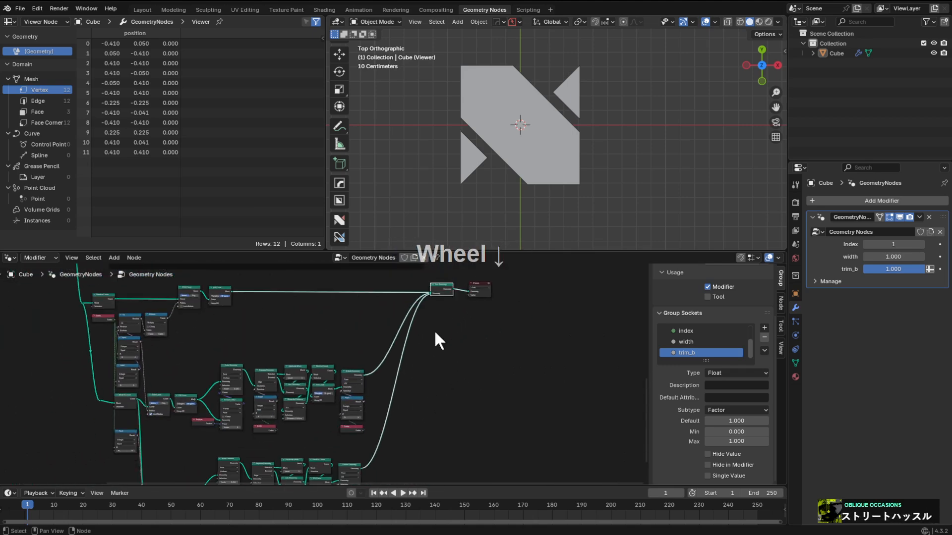
middle_click_drag(435, 334, 476, 357)
scroll(499, 299, "up", 2)
scroll(484, 346, "up", 2)
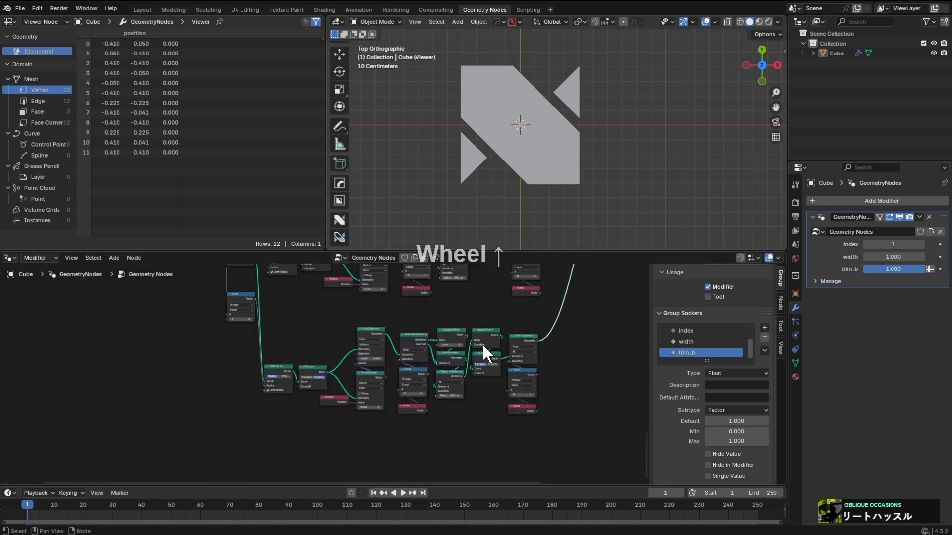
scroll(540, 332, "up", 2)
scroll(501, 347, "down", 2)
key("alt+a")
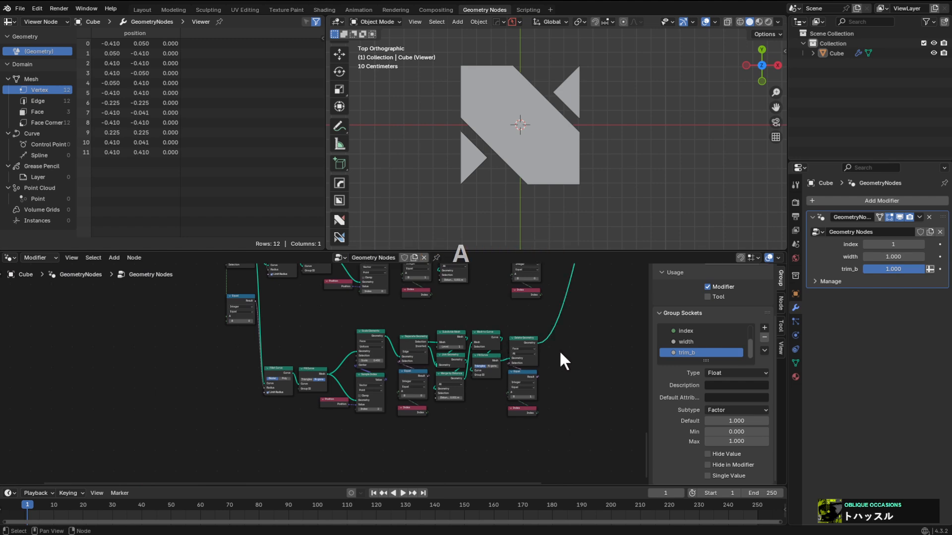
left_click_drag(542, 351, 279, 410)
key("g")
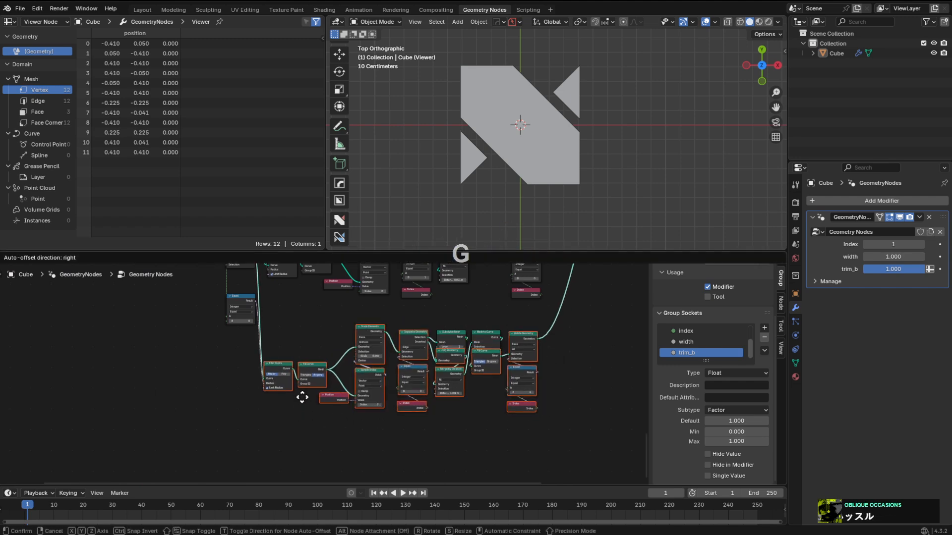
right_click(302, 397)
Select all nodes of the duplicated chain from Fillet Curve to Delete Geometry and move them up closer to the original chain.
key("alt+a")
left_click_drag(527, 314, 273, 427)
key("g")
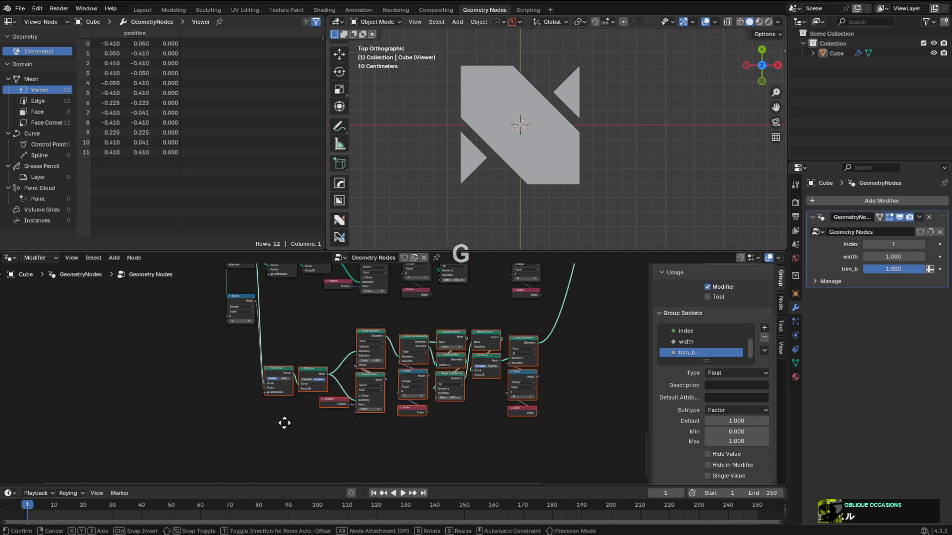
left_click(278, 402)
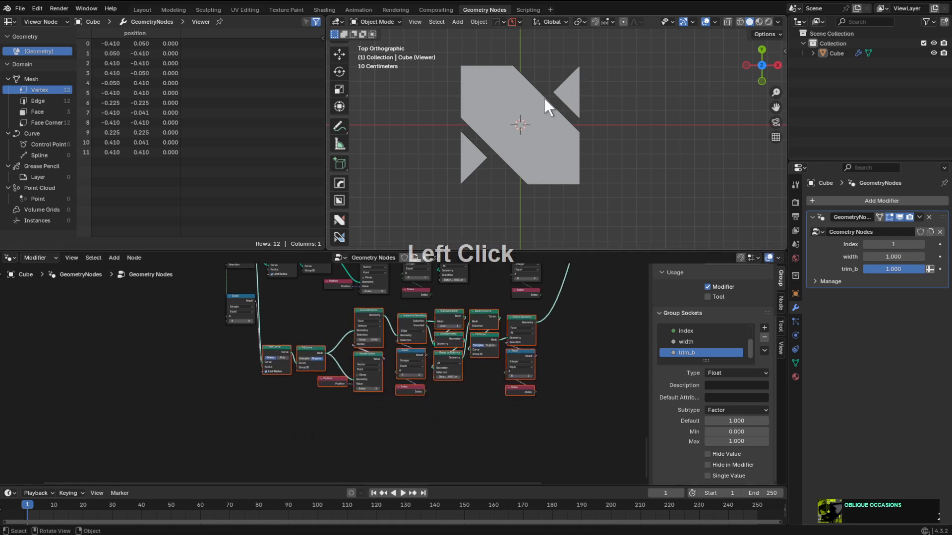
Reposition the duplicated node chain below the original and move the loose Equal node up beneath its Mesh to Curve.
middle_click(440, 329)
scroll(498, 357, "up", 2)
key("g")
left_click(497, 355)
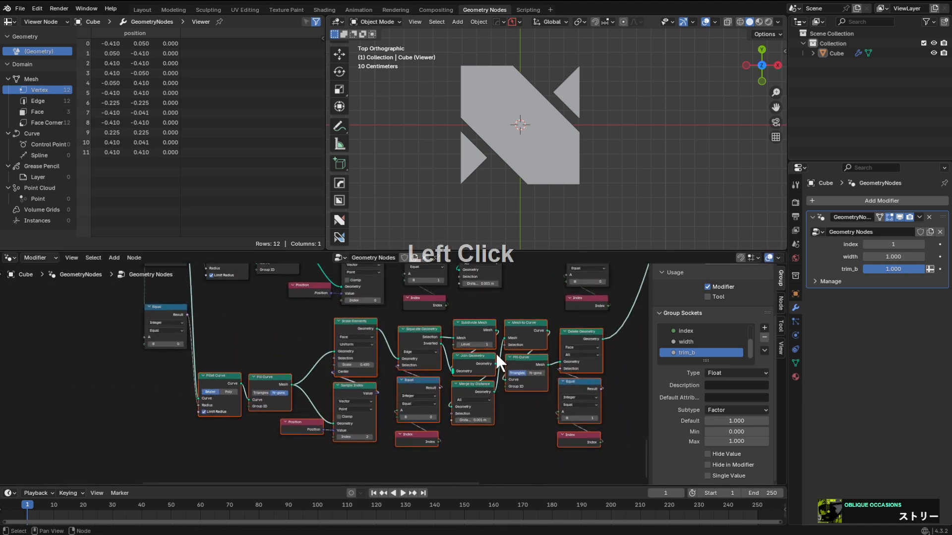
middle_click_drag(273, 331, 428, 344)
scroll(326, 318, "up", 1)
left_click_drag(326, 315, 329, 303)
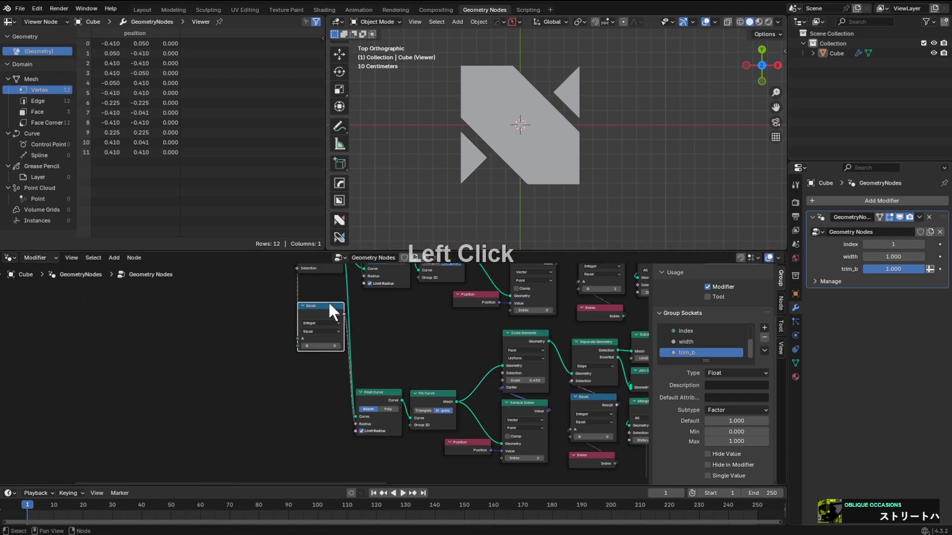
Box-select the duplicated chain from Fillet Curve to Delete Geometry together with the loose Equal node, and move them slightly down.
middle_click_drag(328, 304, 436, 353)
scroll(495, 347, "down", 2)
scroll(504, 265, "up", 2)
middle_click_drag(503, 265, 457, 397)
scroll(485, 381, "down", 2)
scroll(480, 334, "up", 2)
key("g")
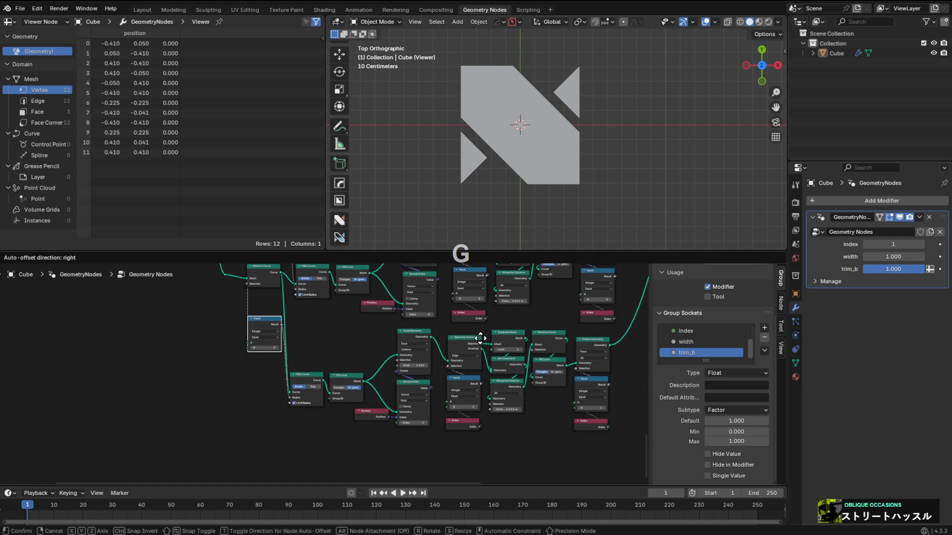
right_click(505, 364)
key("b")
left_click_drag(603, 453, 266, 331)
key("g")
left_click(290, 354)
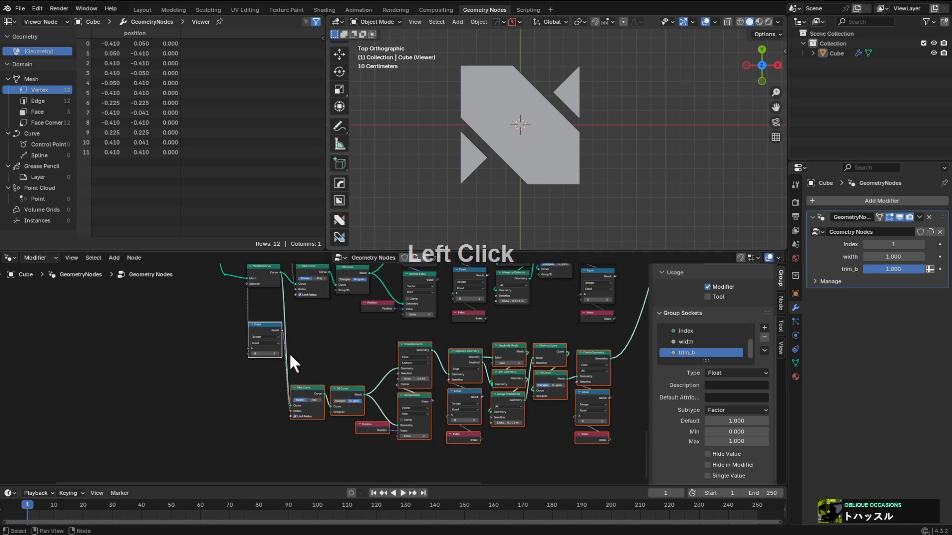
Preview the trimmed face's Fill Curve output and examine how the Multiply value feeding the fillet radius affects it.
middle_click_drag(290, 355, 392, 436)
scroll(341, 368, "up", 5)
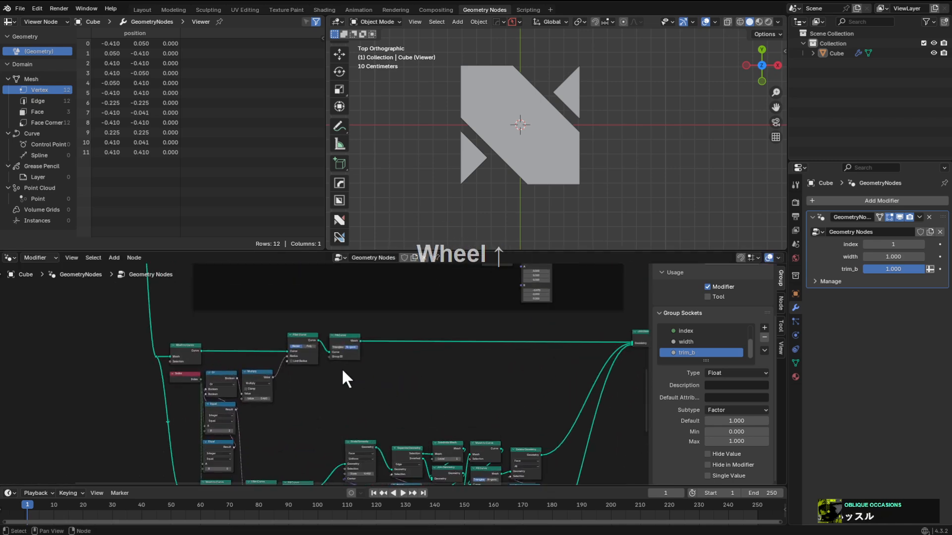
left_click(363, 312, "ctrl+shift")
scroll(453, 367, "up", 4)
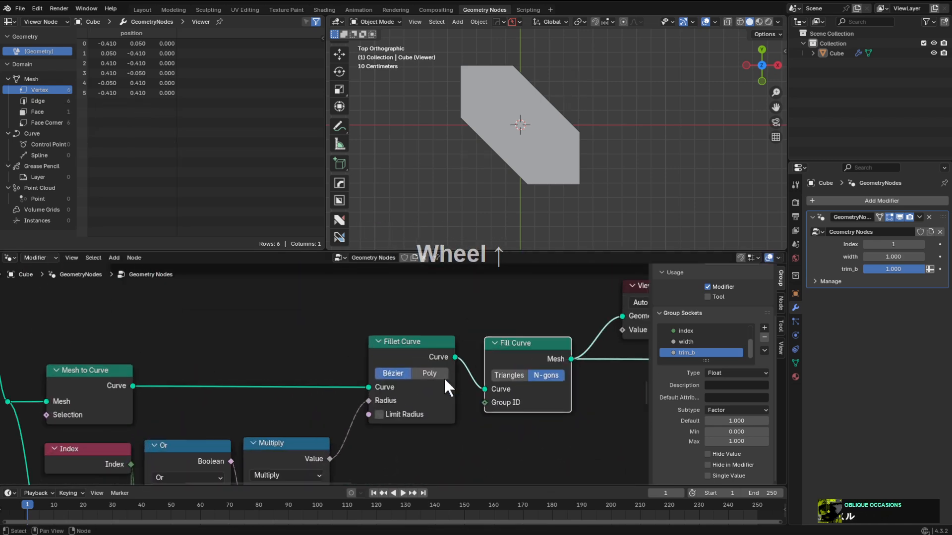
middle_click_drag(444, 377, 461, 300)
left_click_drag(396, 388, 438, 388, "shift")
right_click(438, 387)
middle_click_drag(460, 391, 429, 355)
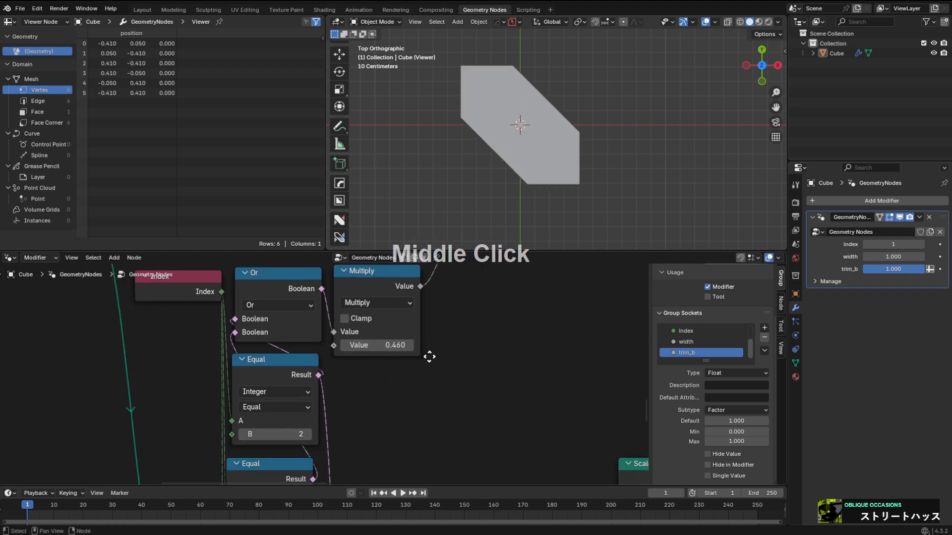
Add a Map Range node beside the Multiply node that drives the fillet radius.
key("shift+a")
left_click(475, 317)
type("map ra")
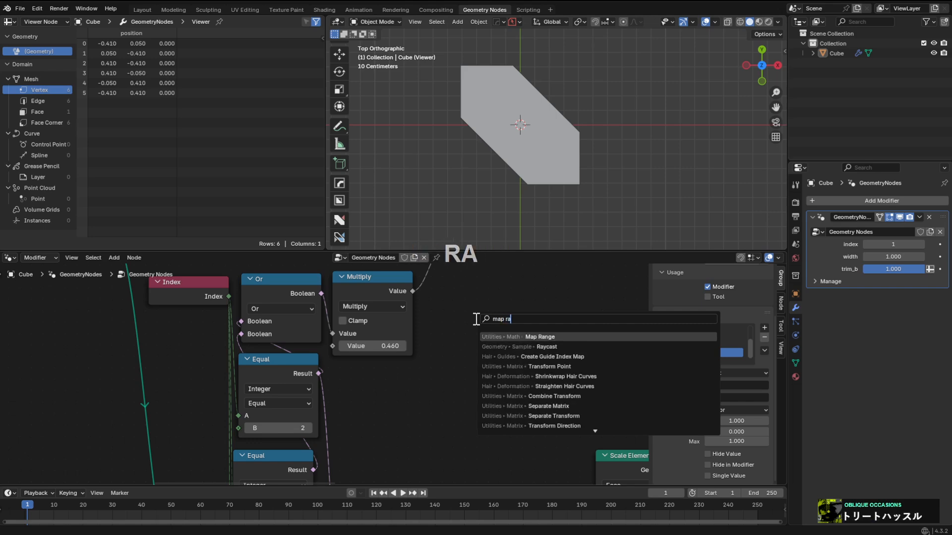
key("Return")
left_click(474, 320)
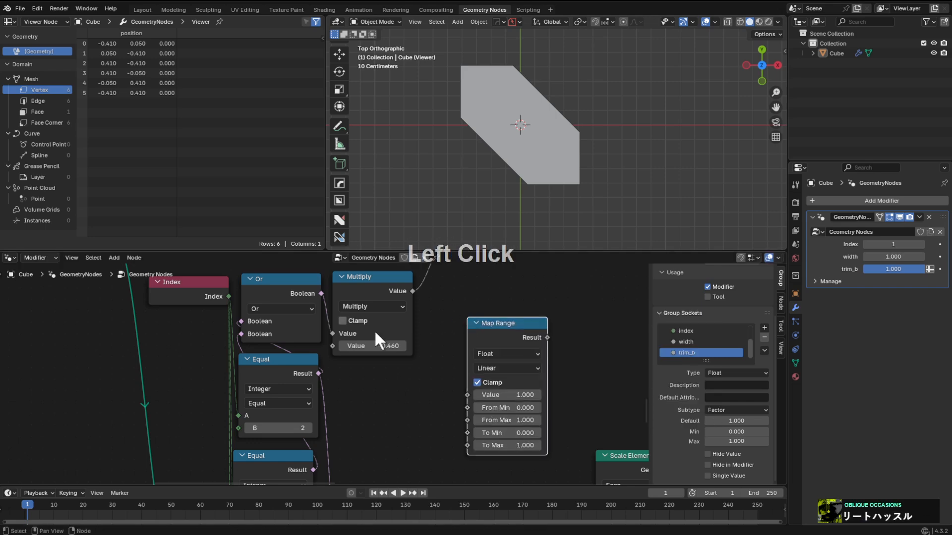
Raise the Multiply node's second value to 0.820 and copy that value into the Map Range's To Max.
left_click_drag(350, 346, 376, 346, "shift")
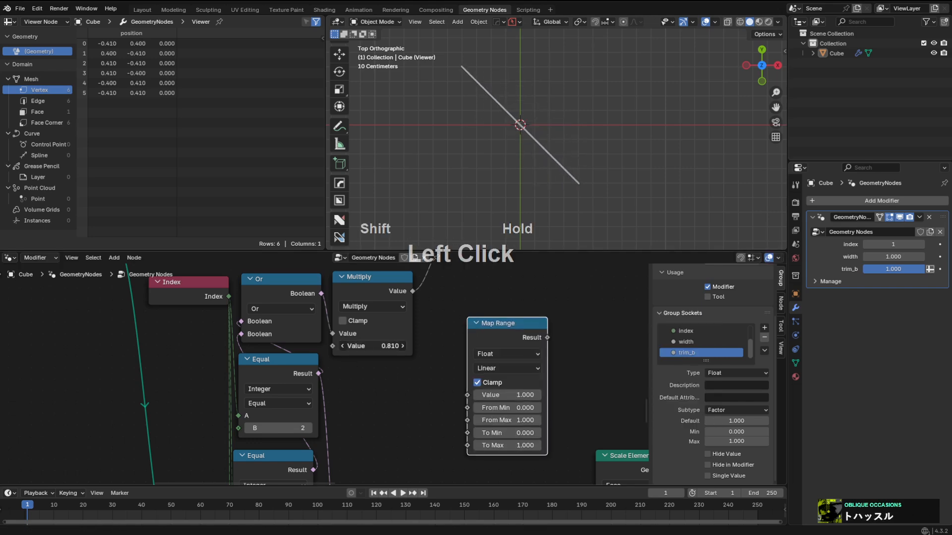
key("ctrl+c")
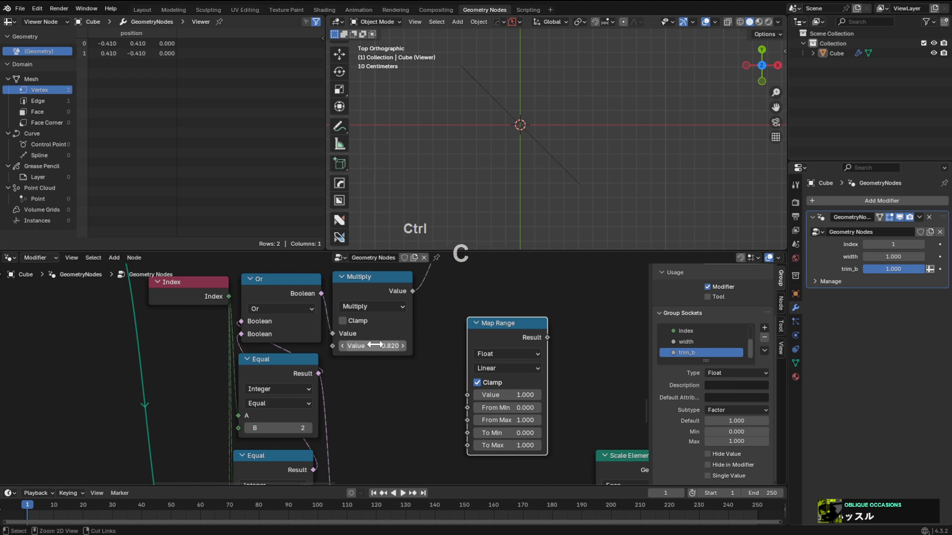
left_click_drag(339, 344, 461, 395)
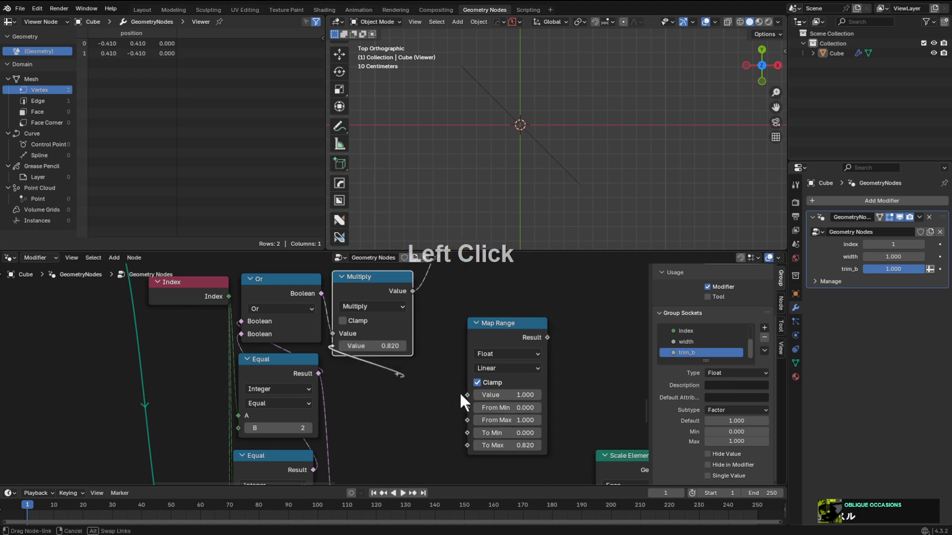
left_click_drag(459, 442, 459, 443)
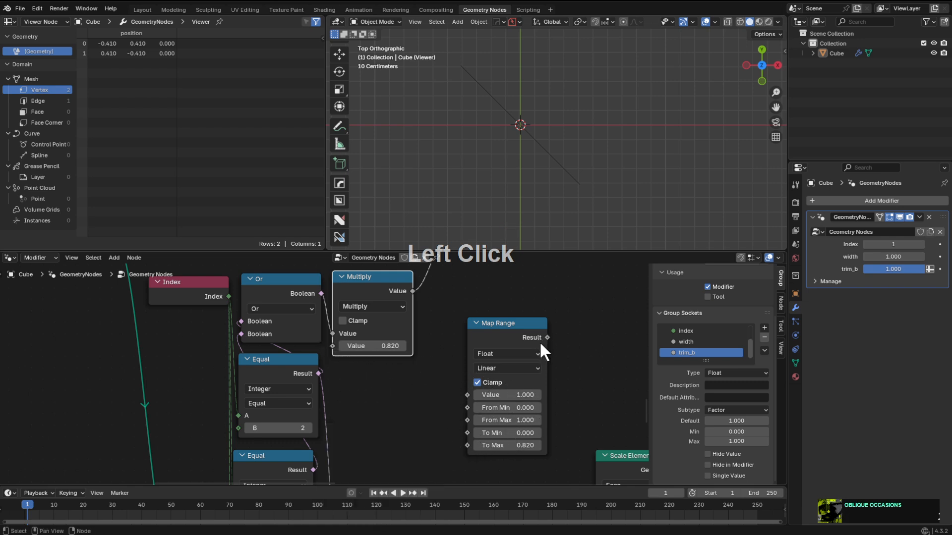
Move the Map Range node just below Multiply and set Multiply's second value to 0.450.
left_click_drag(547, 338, 340, 348)
left_click_drag(511, 337, 413, 376)
middle_click_drag(320, 357, 340, 331)
mouse_move(350, 320)
left_mouse_down()
mouse_move(342, 327)
mouse_move(383, 319)
mouse_move(367, 320)
left_mouse_up()
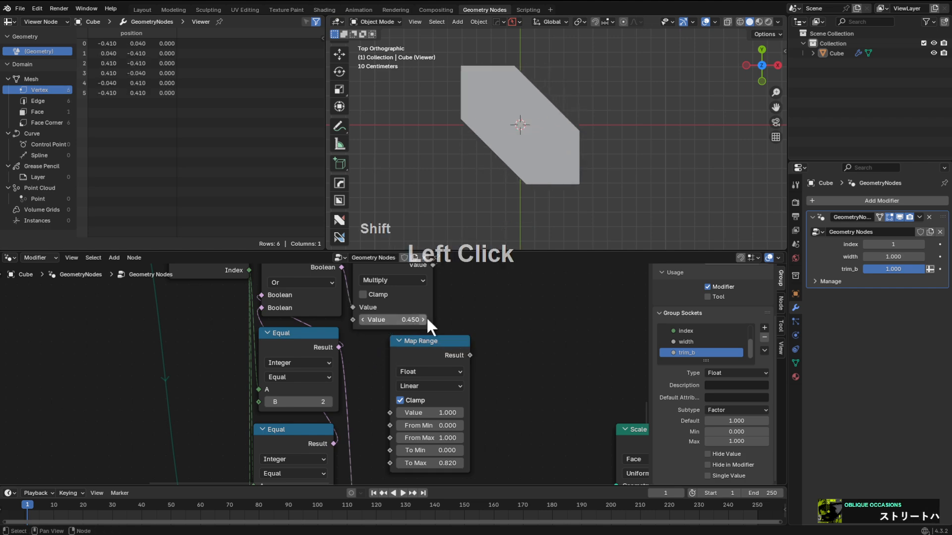
Preview the Join Geometry output with both corner triangles and settle Multiply's second value at 0.45.
scroll(560, 333, "down", 6)
middle_click_drag(590, 335, 376, 391)
middle_click_drag(490, 344, 421, 372)
scroll(536, 337, "down", 2)
middle_click_drag(565, 332, 436, 361)
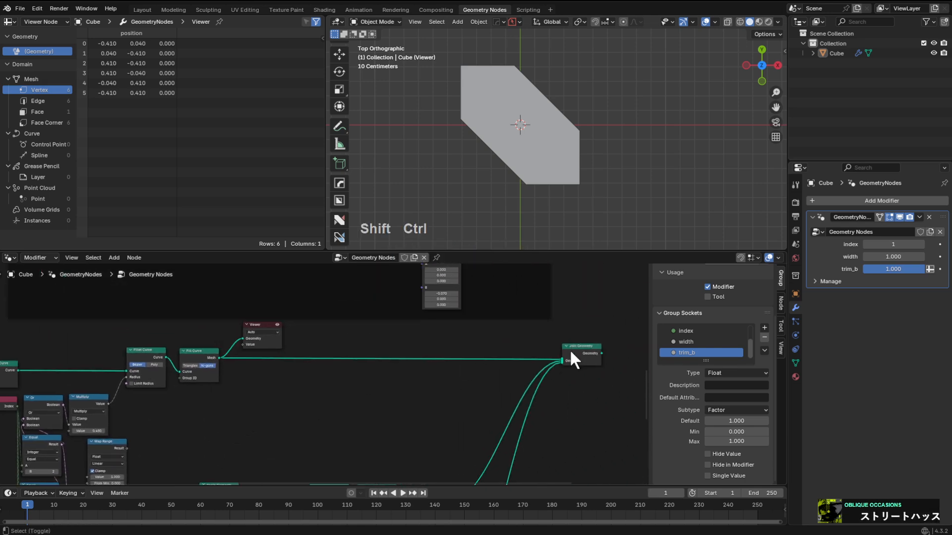
left_click(571, 350, "ctrl+shift")
scroll(502, 384, "up", 5)
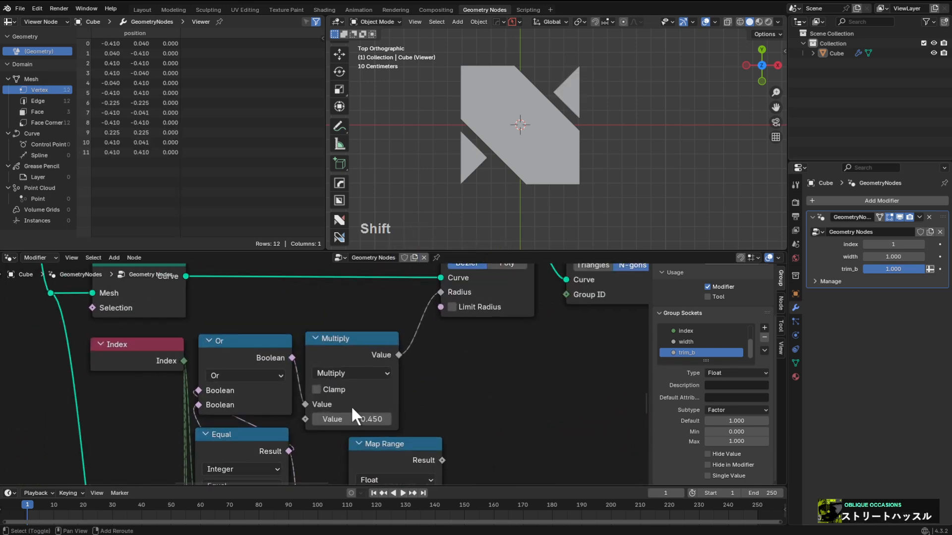
left_click_drag(353, 415, 353, 415)
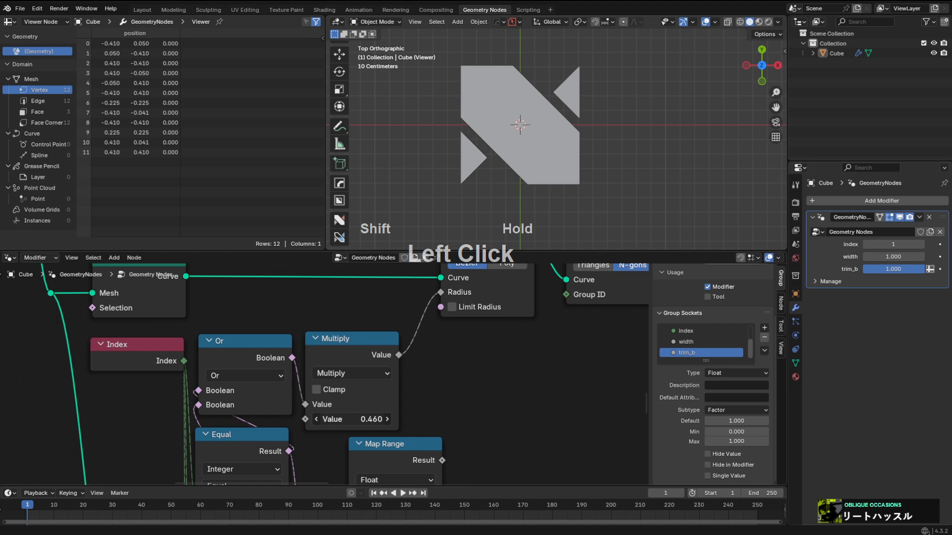
left_click(363, 419)
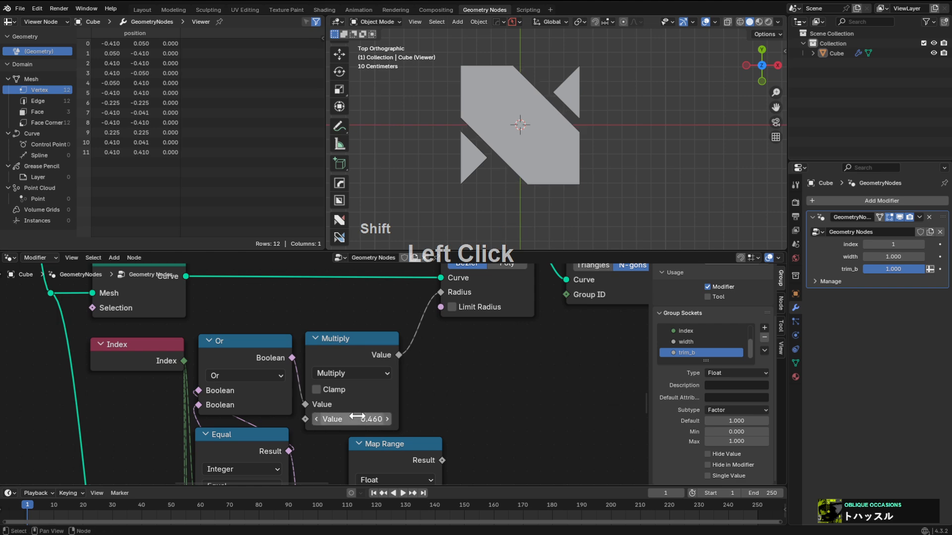
type(".45")
key("KP_Enter")
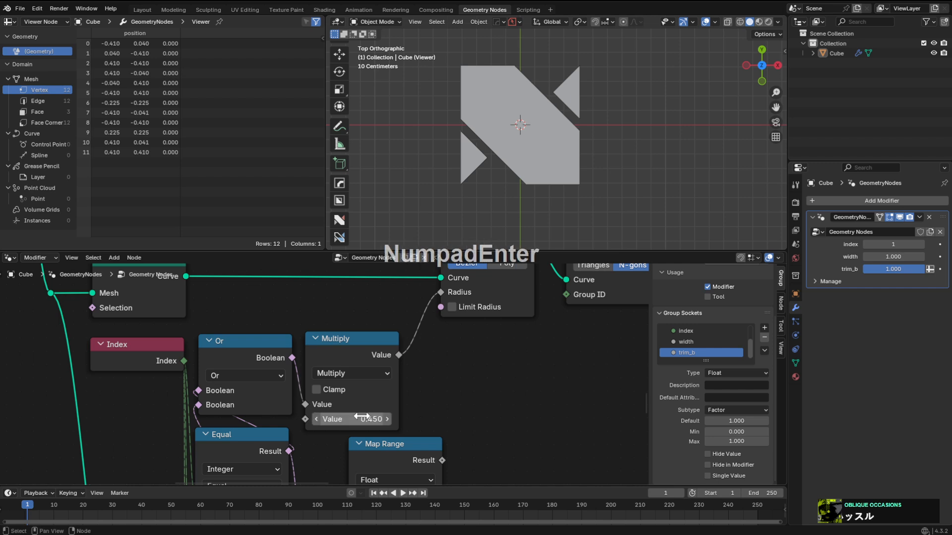
Copy the Multiply node's 0.450 value into the Map Range's To Min.
middle_click_drag(400, 418, 439, 336)
key("ctrl+c")
scroll(396, 369, "up", 1)
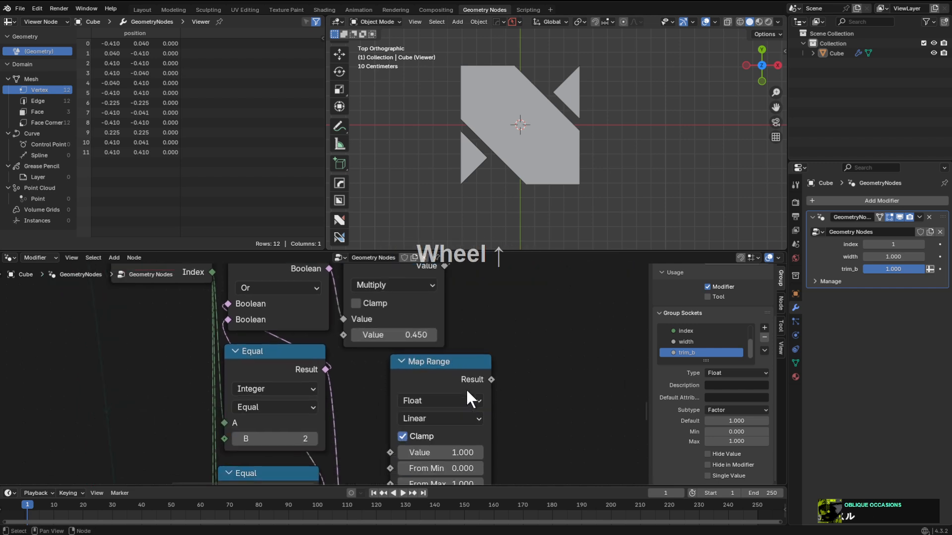
scroll(441, 403, "down", 1)
middle_click_drag(465, 390, 497, 336)
key("ctrl+v")
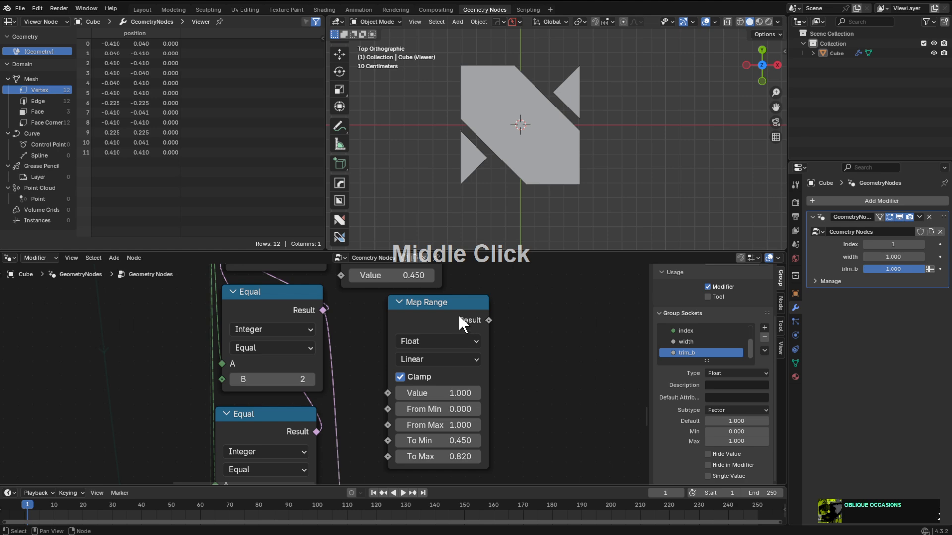
Connect the Map Range Result to the Multiply node's second Value.
left_click_drag(459, 319, 426, 325)
left_click_drag(462, 330, 445, 329)
left_click_drag(346, 282, 345, 280)
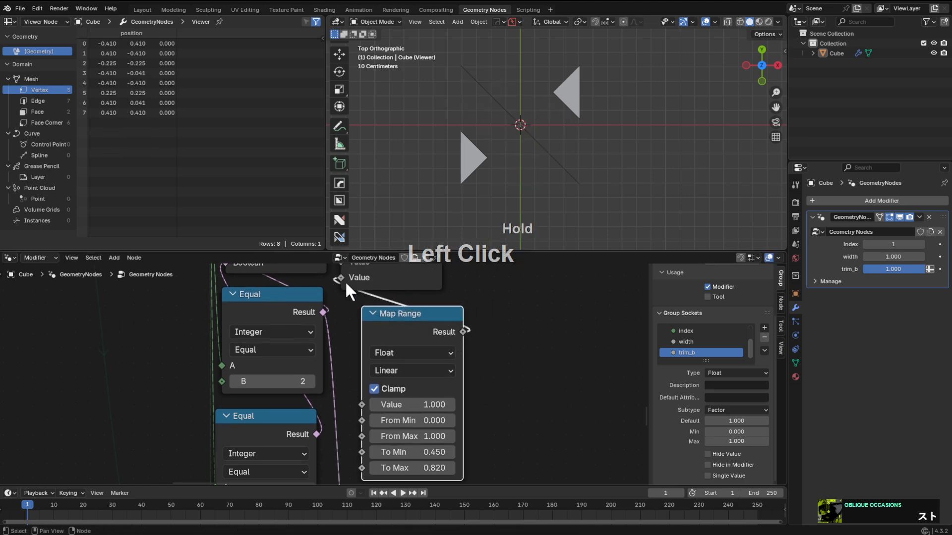
Move the Map Range node away from the Equal nodes and set its Value to 0.040.
scroll(396, 344, "down", 1)
middle_click_drag(397, 344, 411, 365)
left_click_drag(419, 351, 481, 361)
left_click_drag(477, 424, 413, 423, "shift")
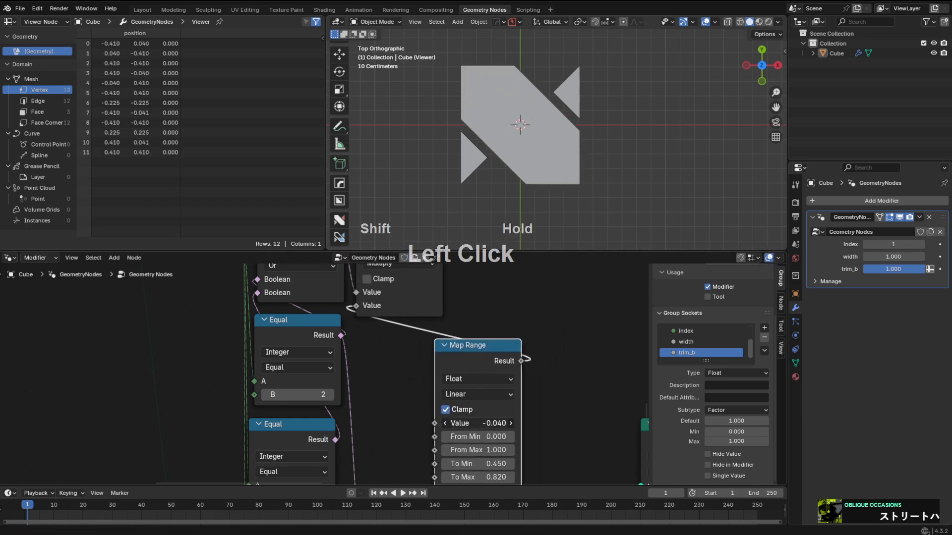
middle_click_drag(476, 426, 498, 368)
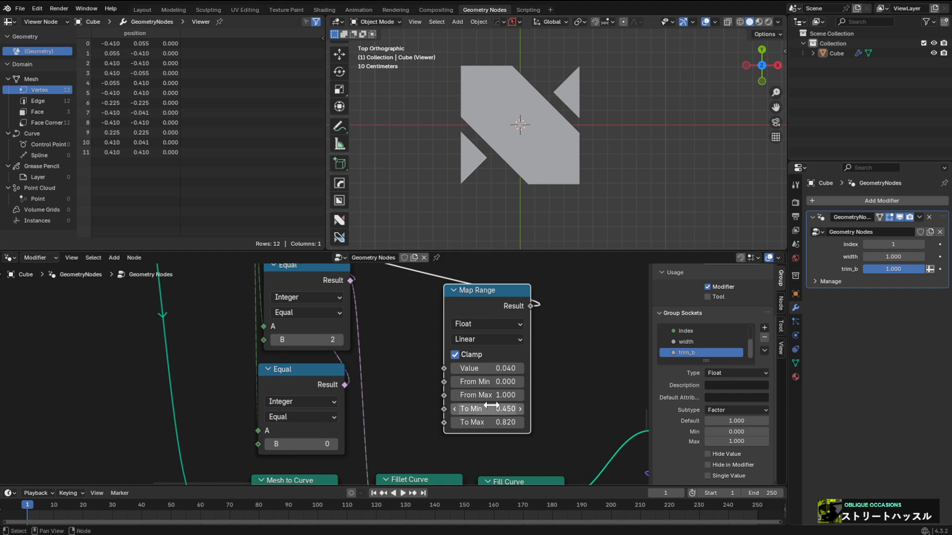
Swap the Map Range's output limits by setting To Max to 0.45 and To Min to 0.82.
left_click(499, 420)
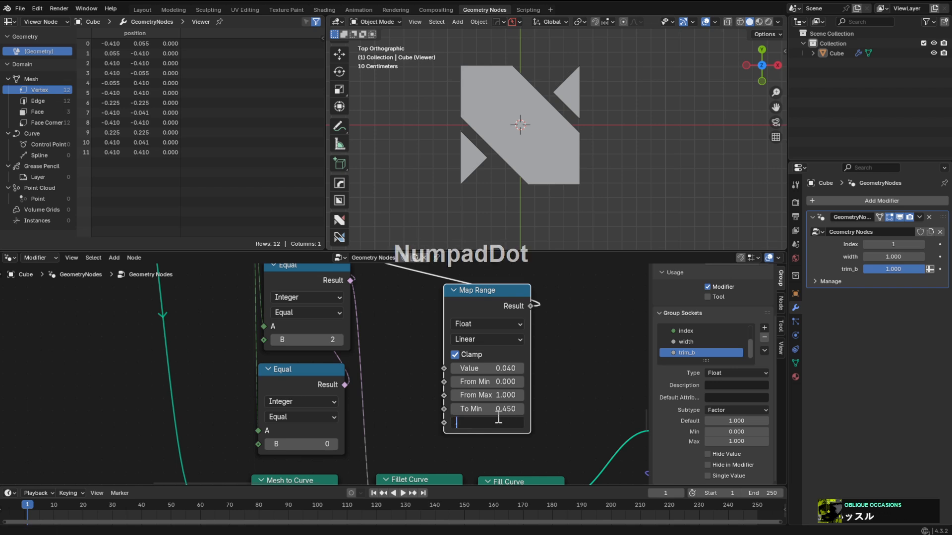
type(".45")
key("Return")
left_click(479, 409)
key("ctrl+v")
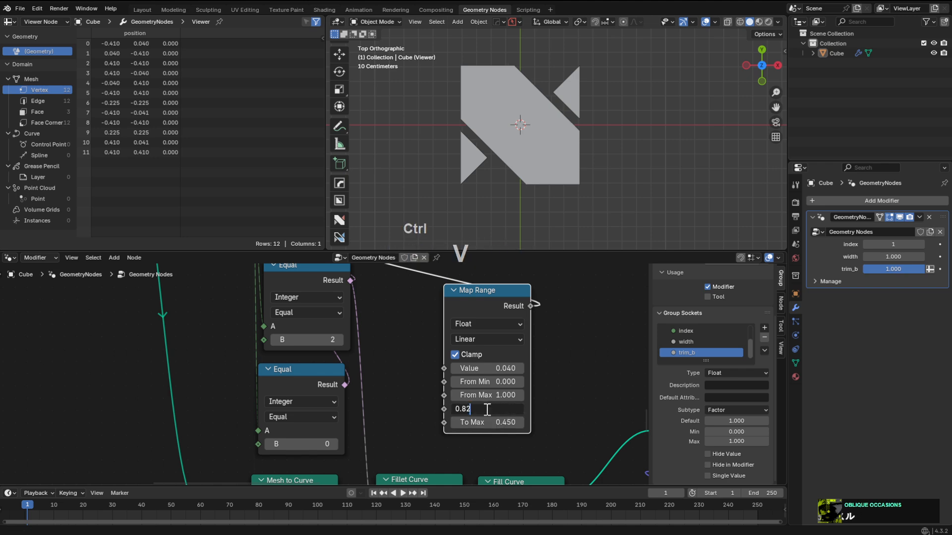
key("Return")
scroll(473, 359, "down", 2)
middle_click_drag(529, 353, 559, 317)
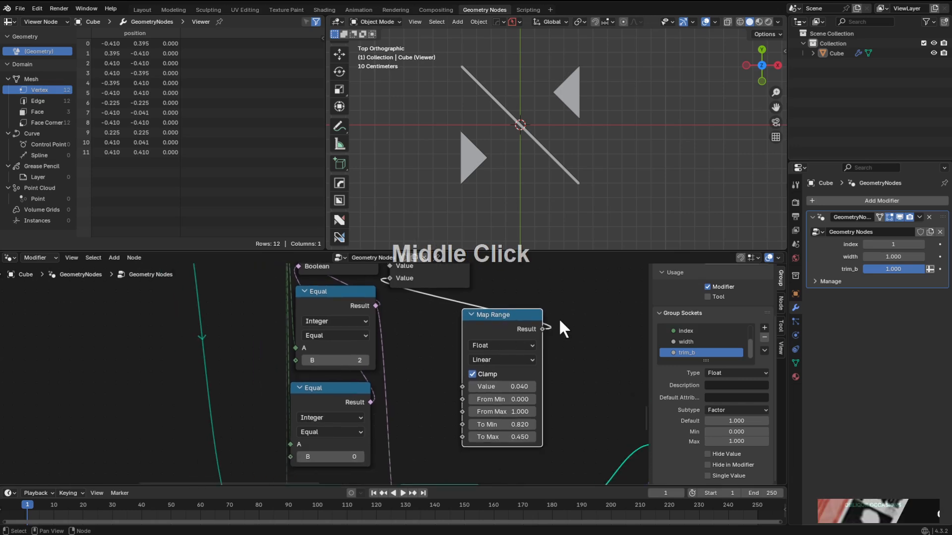
Preview the output of the framed node setup above and test how the modifier's width and trim_b inputs affect it.
left_click(892, 257)
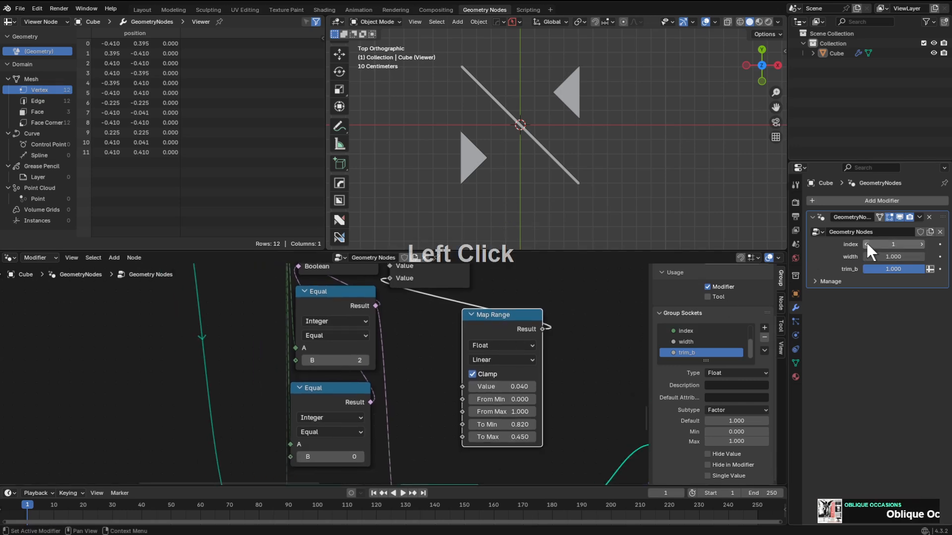
scroll(563, 347, "down", 6)
middle_click_drag(566, 357, 577, 299)
left_click(456, 342, "ctrl+shift")
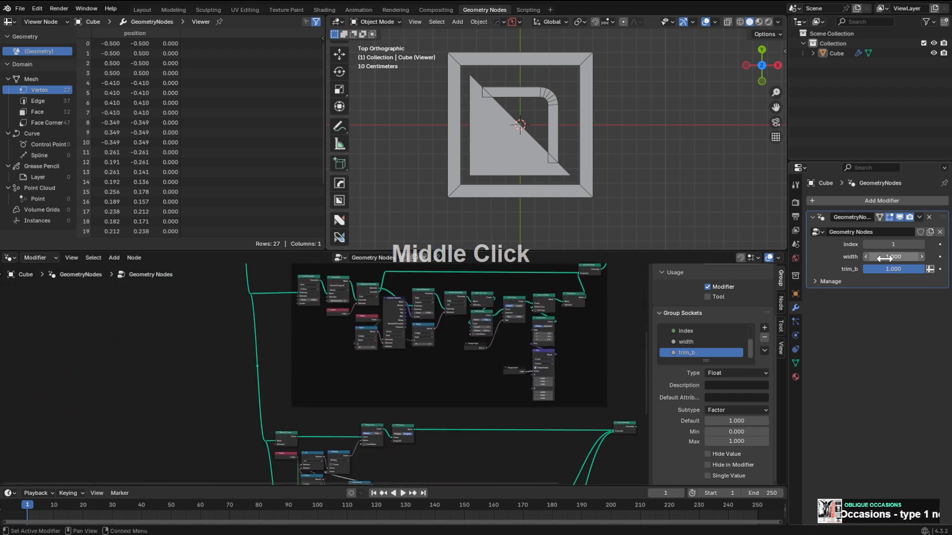
left_click_drag(885, 258, 865, 259)
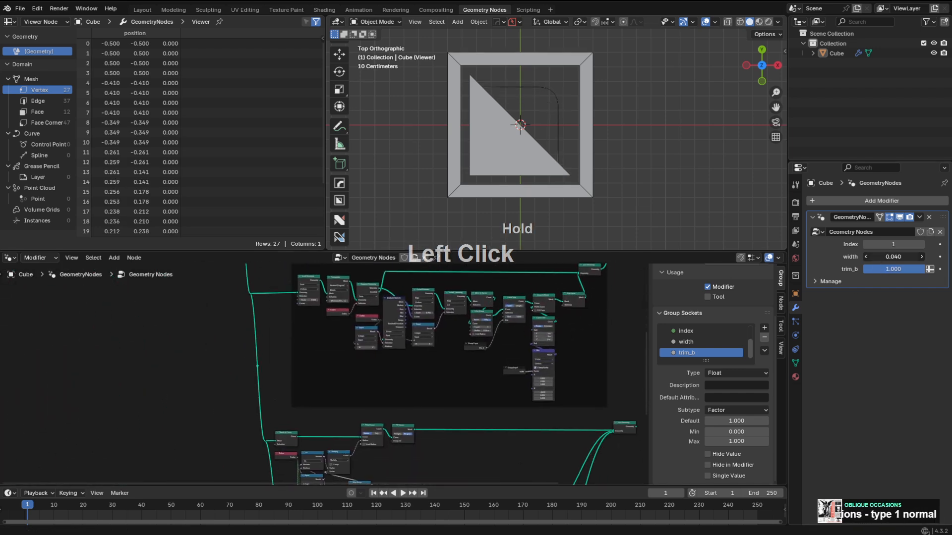
left_click_drag(923, 269, 899, 268)
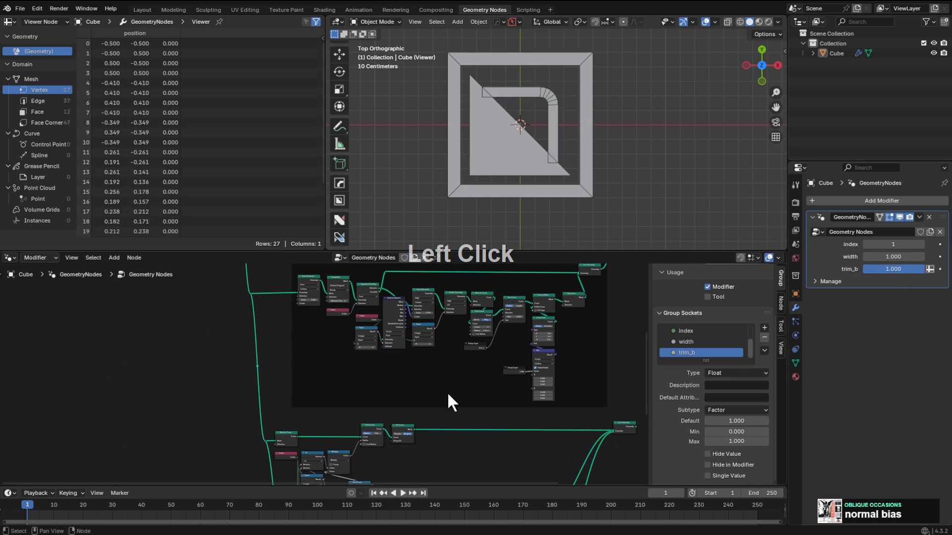
Preview the trimmed face's Fill Curve output again and raise the Map Range's Value to 1.760.
scroll(449, 395, "up", 5)
left_click(351, 363, "ctrl+shift")
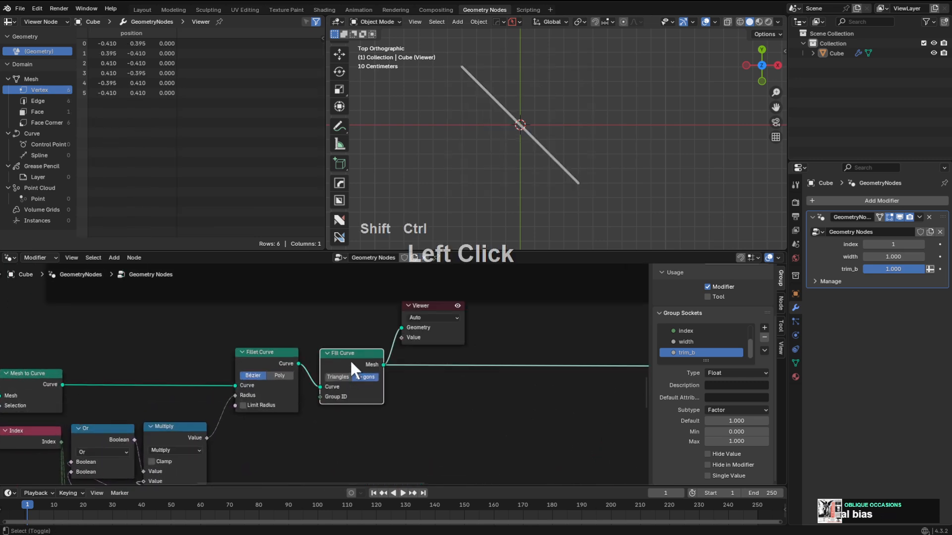
middle_click_drag(350, 359, 406, 312)
scroll(326, 367, "up", 3)
mouse_move(412, 401)
left_mouse_down("shift")
mouse_move(445, 400)
mouse_move(400, 400)
mouse_move(451, 400)
mouse_move(397, 400)
mouse_move(446, 400)
mouse_move(415, 397)
left_mouse_up("shift")
left_click(490, 328)
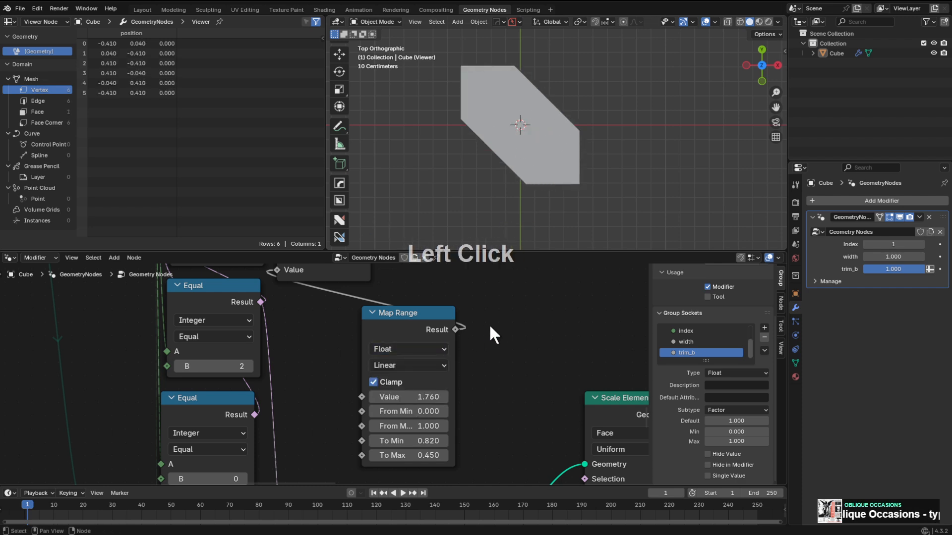
left_click_drag(403, 329, 510, 369)
left_click_drag(469, 392, 411, 363)
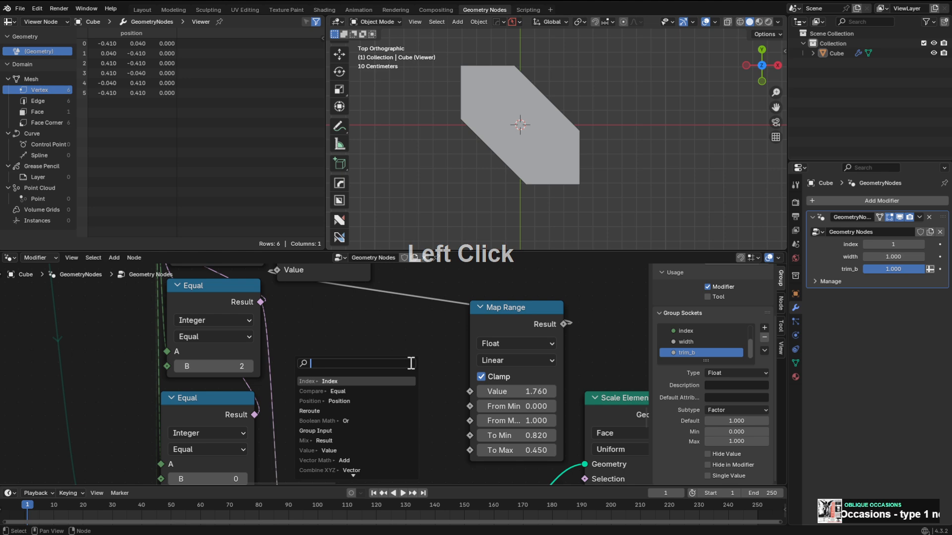
type("g")
key("Return")
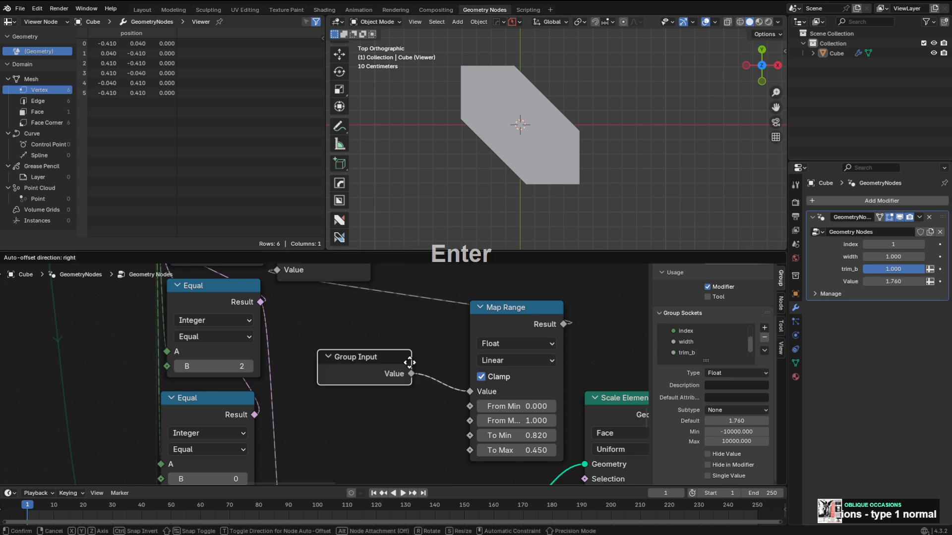
right_click(410, 363)
key("shift+a")
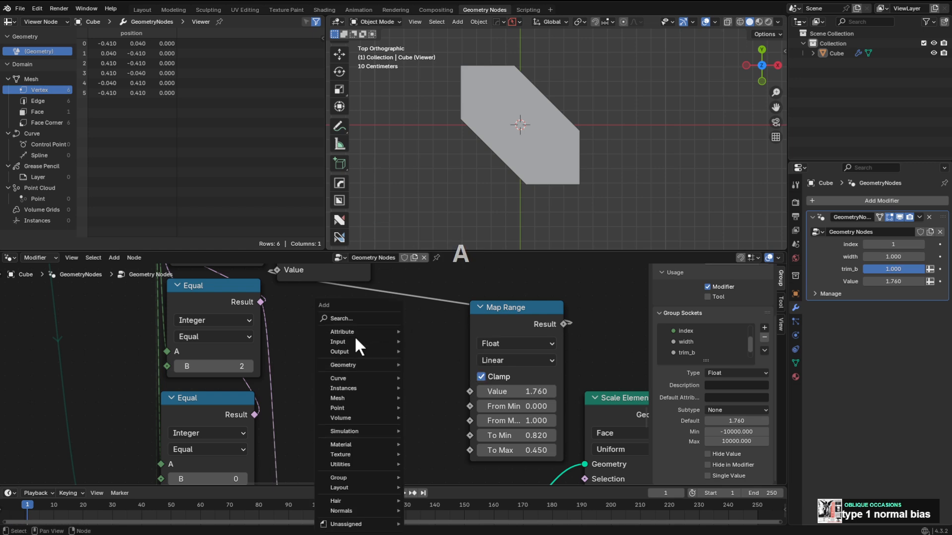
left_click(356, 342)
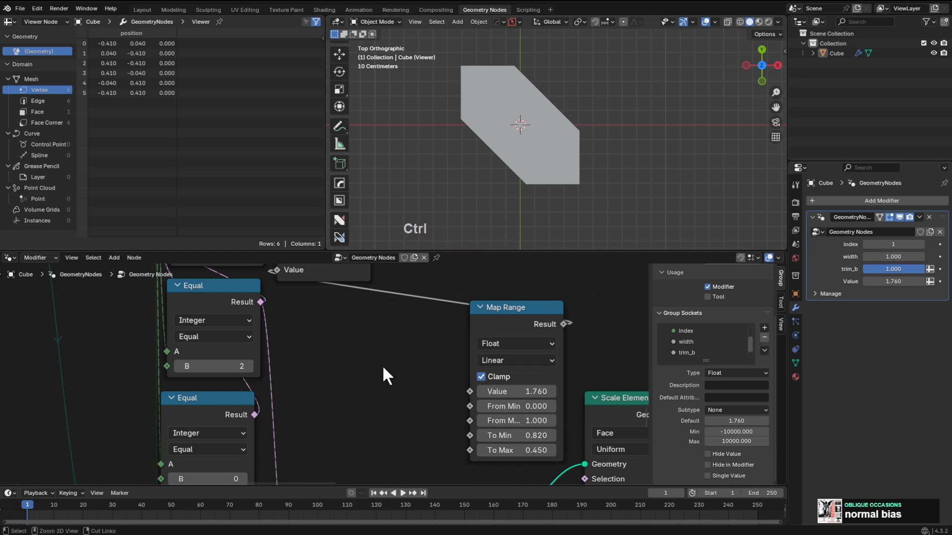
key("ctrl+z")
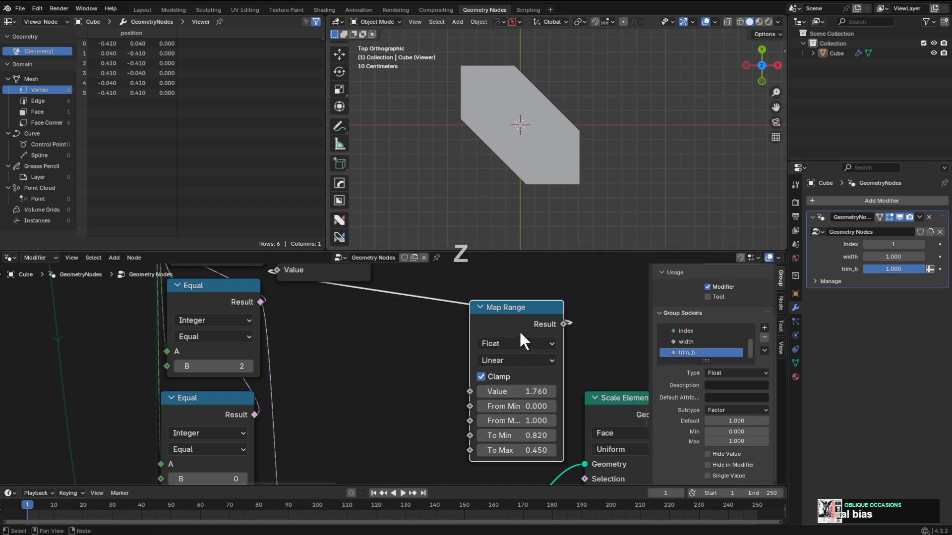
Add a Group Input node beside the Map Range and connect its width output to the Map Range's Value.
key("shift+a")
left_click(352, 341)
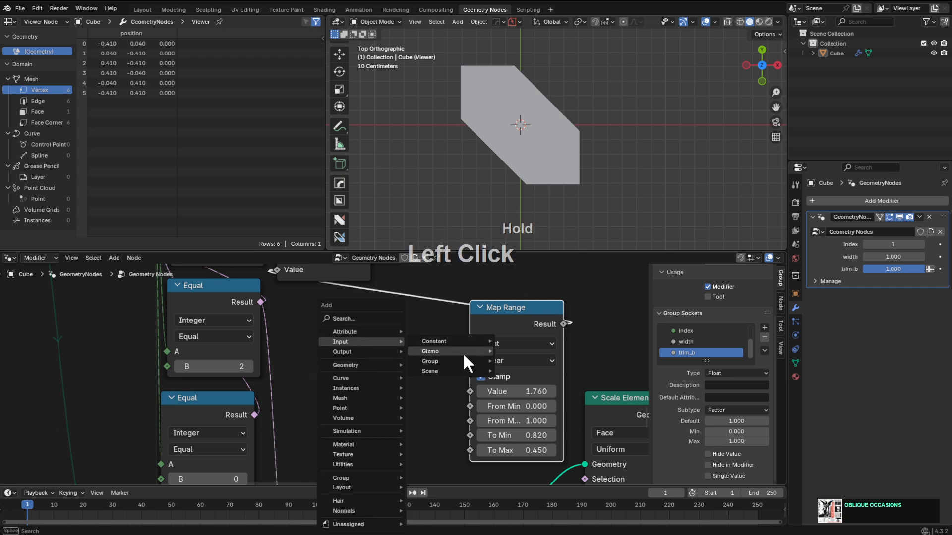
left_click(501, 361)
left_click(346, 361)
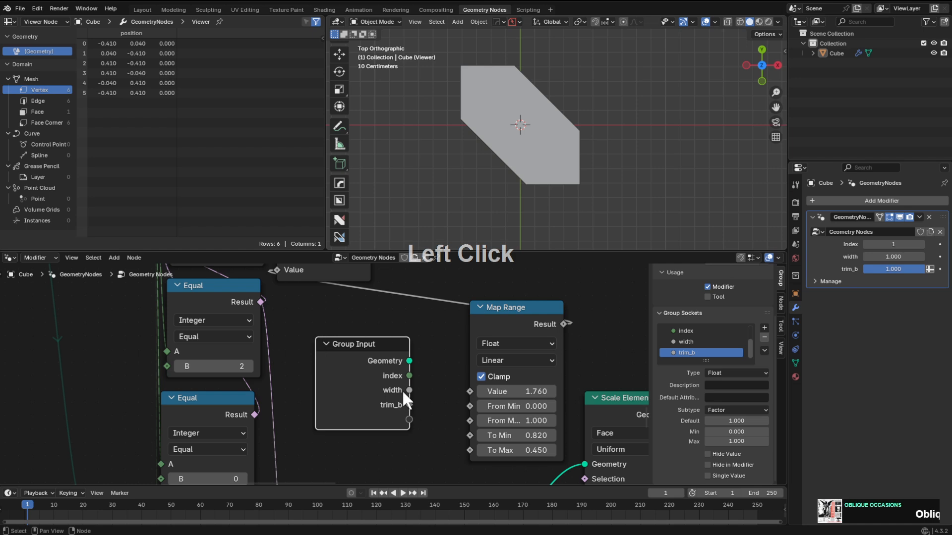
left_click_drag(447, 407, 468, 390)
left_click_drag(520, 322, 491, 325)
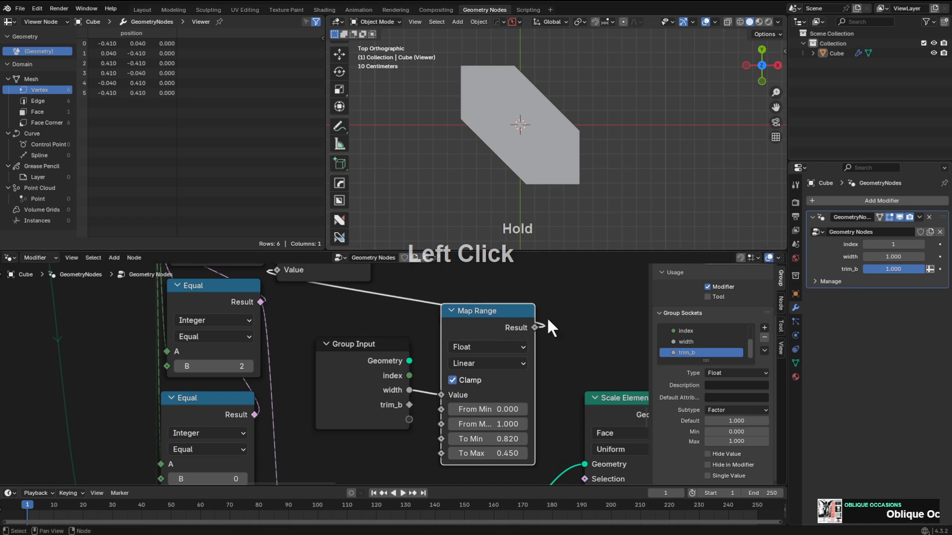
mouse_move(894, 257)
left_mouse_down()
mouse_move(867, 257)
mouse_move(899, 258)
left_mouse_up()
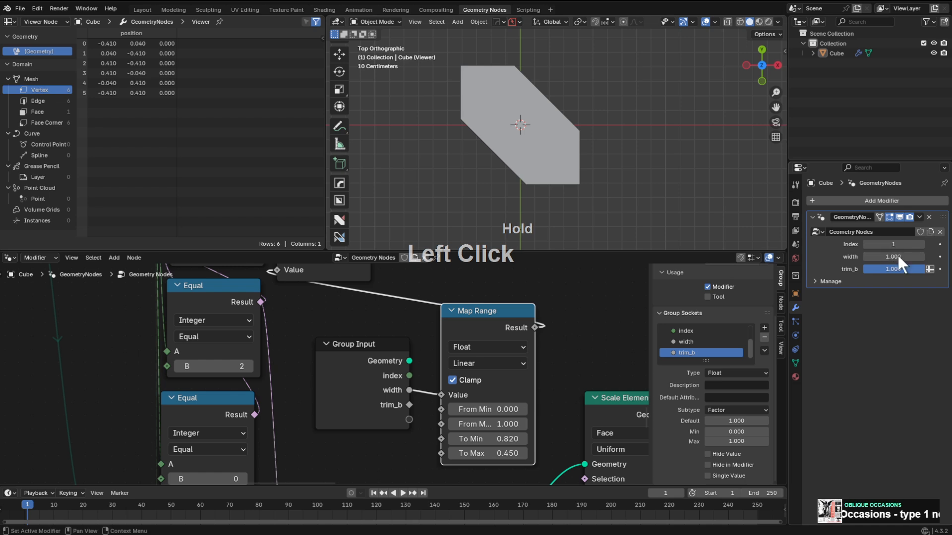
Hide the new Group Input's unused sockets and place it with the Map Range node beside and below the Multiply node.
scroll(327, 374, "down", 4)
left_click(352, 376)
key("ctrl+h")
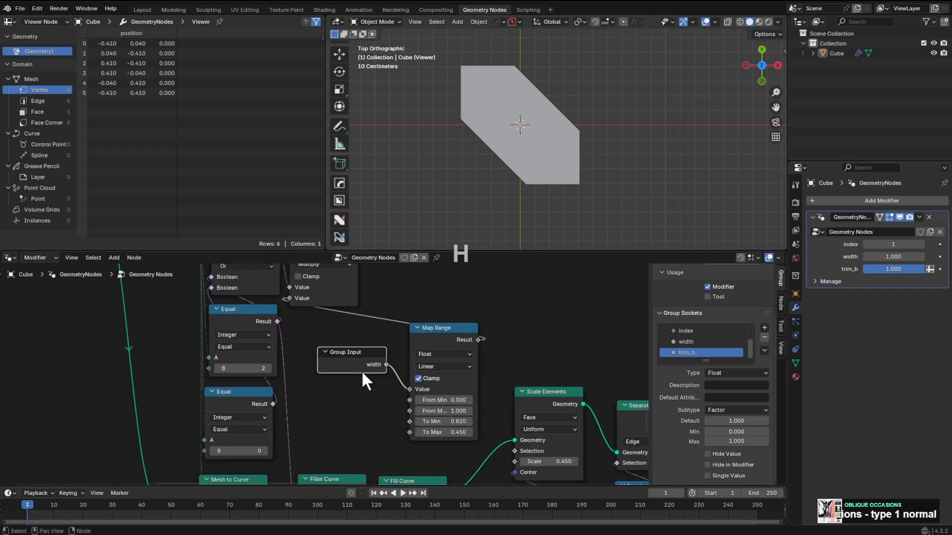
mouse_move(353, 364)
left_mouse_down()
mouse_move(344, 367)
mouse_move(344, 357)
left_mouse_up()
left_click_drag(440, 336, 402, 288)
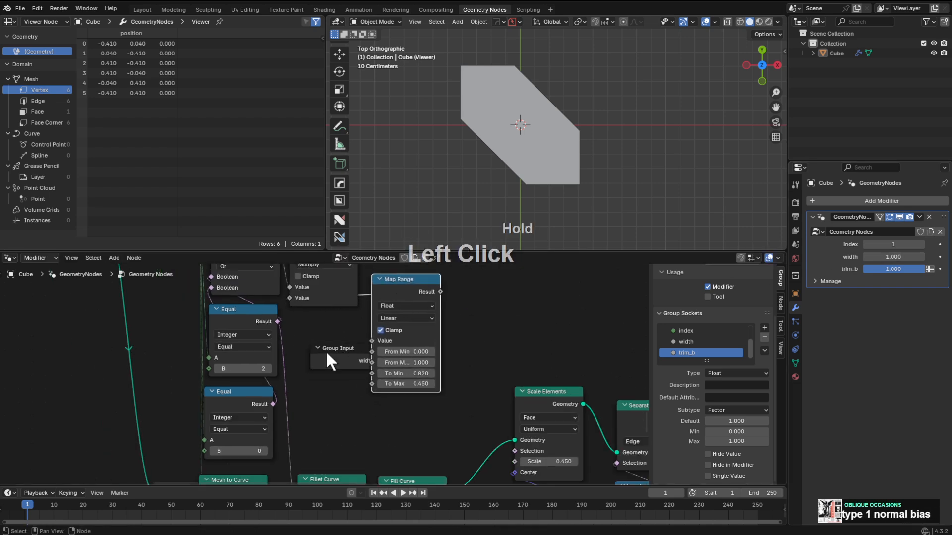
left_click_drag(322, 360, 298, 342)
left_click(298, 342)
scroll(593, 377, "down", 6)
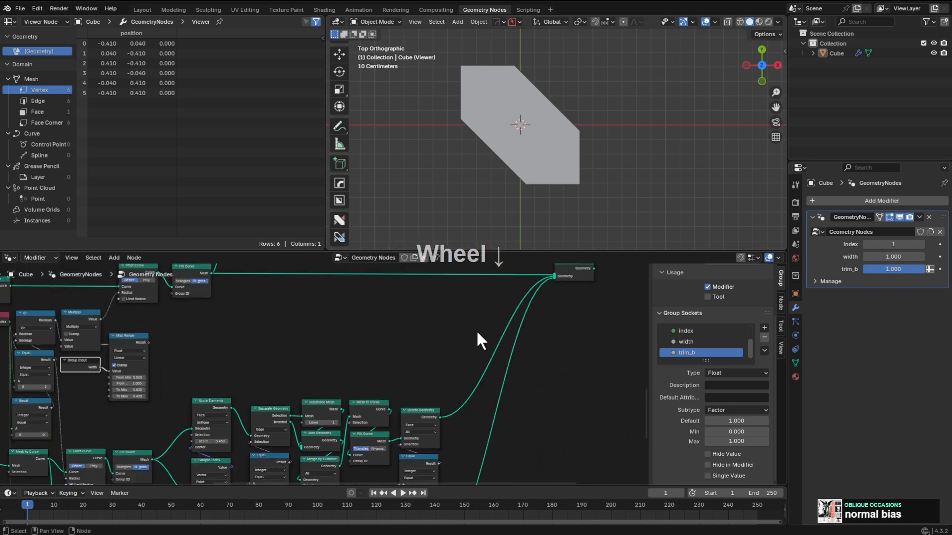
Preview the joined geometry of the trimmed face and corner triangles and examine both corner-triangle node chains.
left_click(525, 333, "ctrl+shift")
middle_click_drag(356, 371, 397, 367)
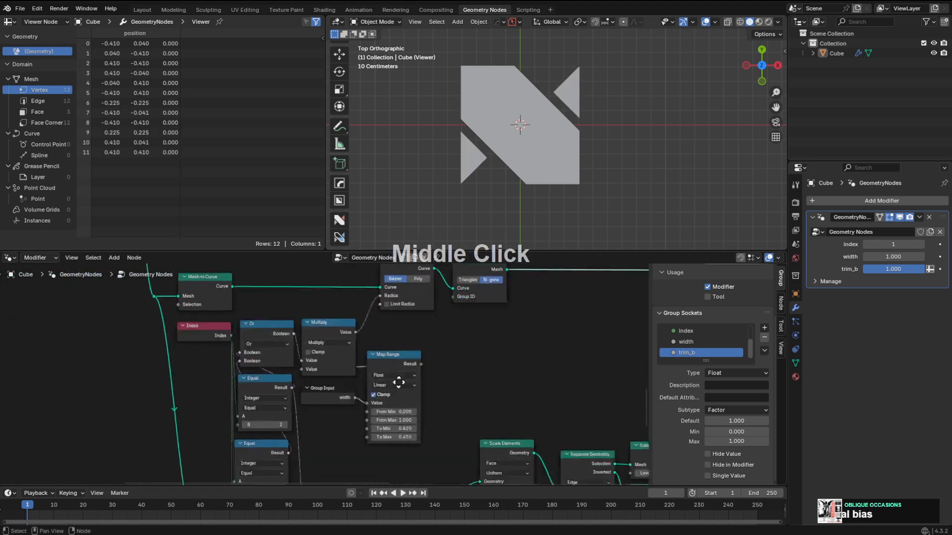
scroll(483, 276, "up", 3)
left_click(592, 43)
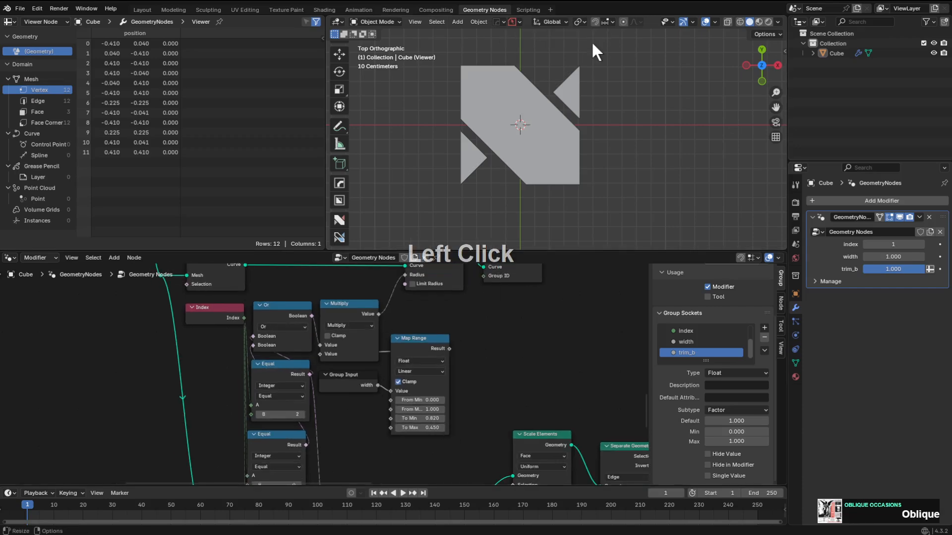
scroll(415, 342, "up", 2)
middle_click_drag(381, 350, 382, 283)
middle_click_drag(397, 421, 399, 298)
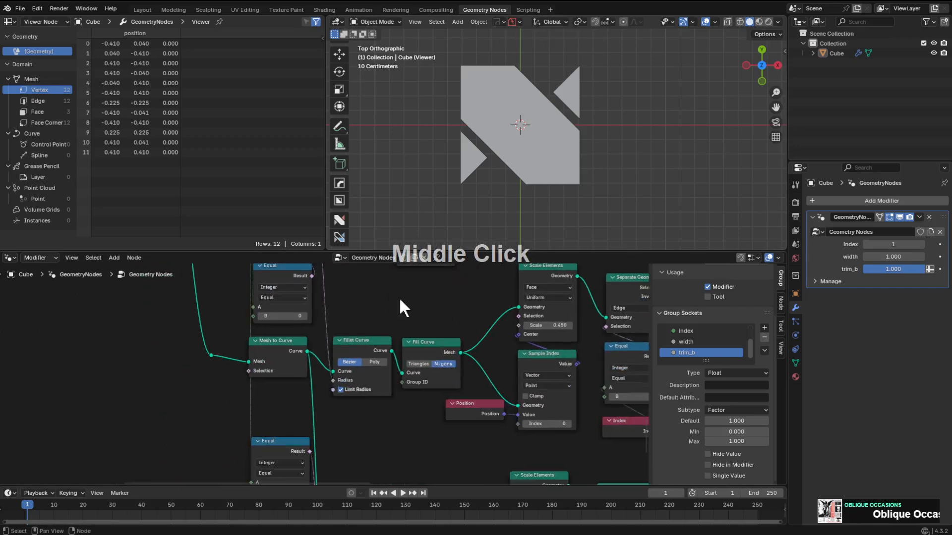
middle_click_drag(437, 414, 441, 328)
key("KP_1")
scroll(441, 330, "down", 3)
middle_click_drag(432, 366, 418, 295)
scroll(420, 332, "down", 1)
middle_click_drag(423, 347, 350, 342)
scroll(426, 316, "up", 2)
scroll(389, 372, "up", 1)
middle_click_drag(408, 320, 382, 358)
scroll(488, 321, "down", 1)
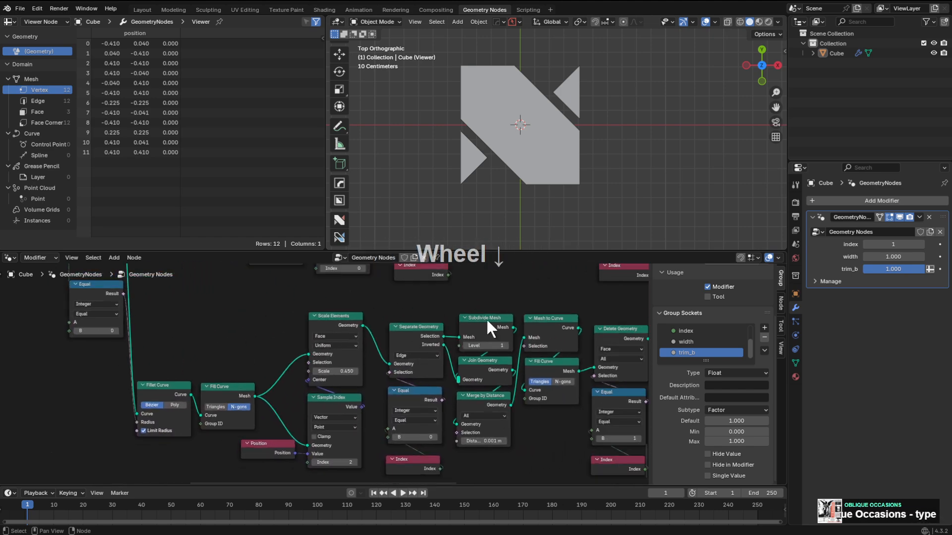
Test the modifier's width input on the previewed shapes by lowering it to about 0.43 and returning it to 1.000.
mouse_move(894, 256)
left_mouse_down()
mouse_move(872, 257)
mouse_move(918, 257)
mouse_move(877, 257)
mouse_move(896, 258)
left_mouse_up()
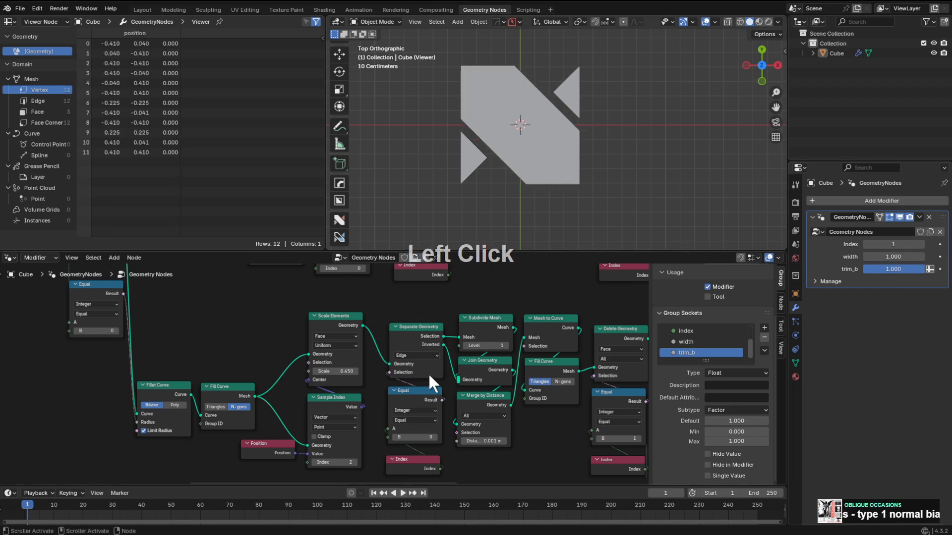
scroll(314, 425, "down", 1)
middle_click_drag(315, 425, 387, 386)
scroll(357, 399, "up", 3)
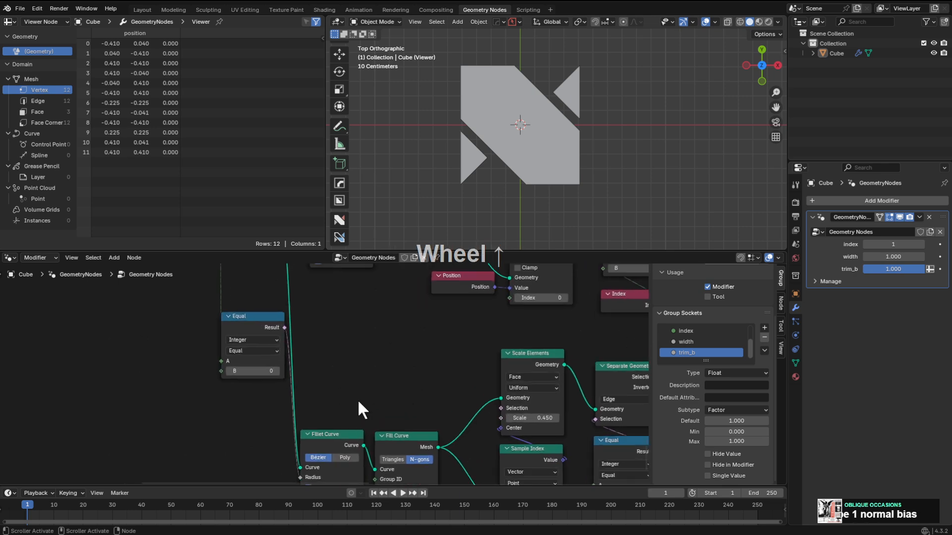
middle_click_drag(402, 375, 458, 362)
scroll(490, 366, "down", 1)
scroll(421, 347, "down", 1)
middle_click_drag(404, 339, 732, 293)
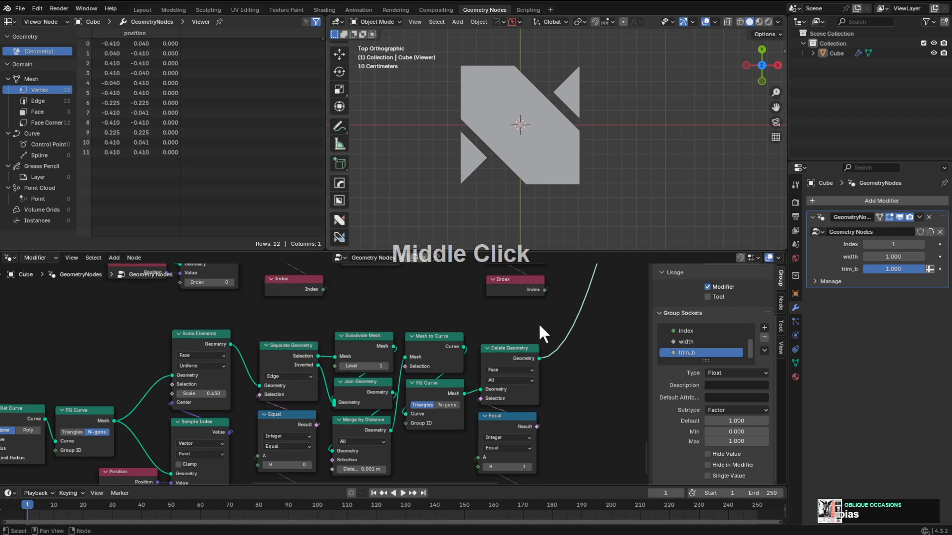
middle_click_drag(311, 344, 559, 291)
mouse_move(892, 256)
left_mouse_down()
mouse_move(843, 256)
mouse_move(890, 257)
mouse_move(842, 256)
mouse_move(890, 257)
mouse_move(875, 256)
left_mouse_up()
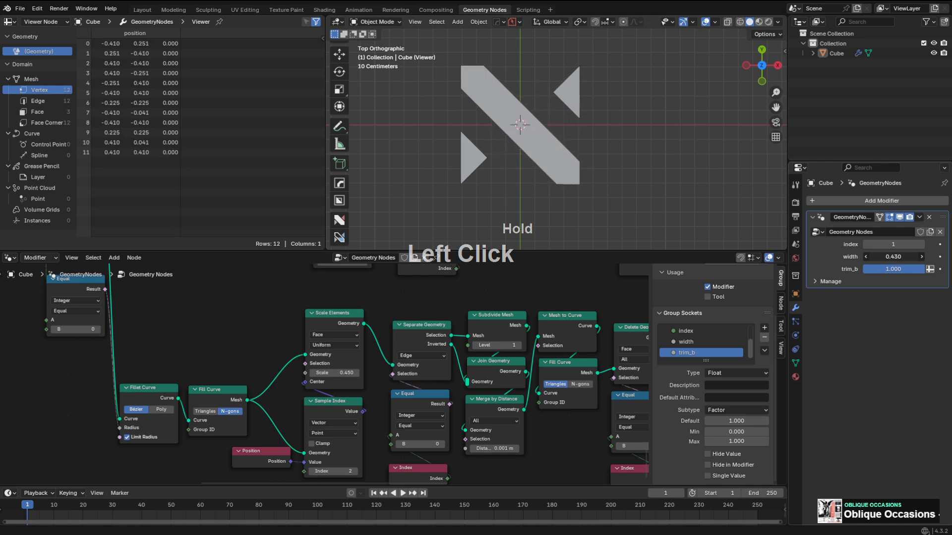
mouse_move(894, 257)
left_mouse_down()
mouse_move(908, 257)
mouse_move(860, 256)
mouse_move(908, 257)
left_mouse_up()
Preview the Mesh to Curve output of a corner-triangle chain and delete the Viewer node after checking it.
scroll(473, 368, "down", 3)
scroll(451, 324, "down", 4)
middle_click_drag(450, 324, 450, 481)
scroll(406, 403, "down", 1)
scroll(441, 386, "up", 5)
middle_click_drag(444, 384, 409, 366)
scroll(409, 367, "up", 2)
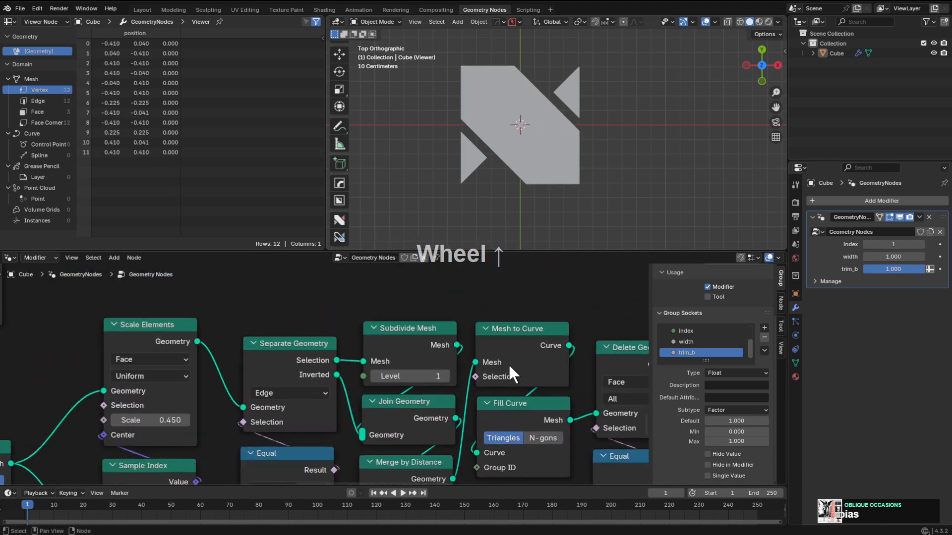
scroll(508, 364, "down", 1)
left_click(382, 335, "ctrl+shift")
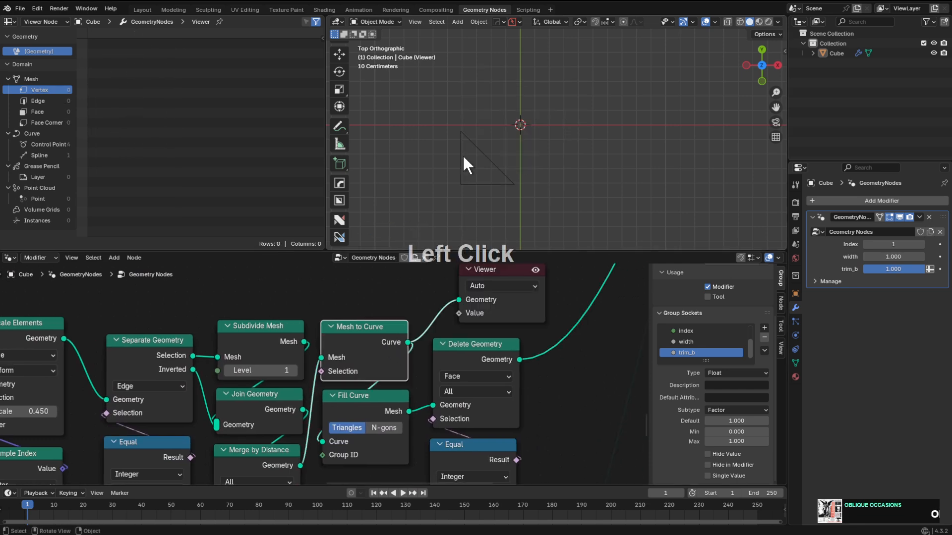
middle_click_drag(475, 305, 407, 342)
scroll(408, 342, "down", 1)
left_click_drag(425, 317, 477, 275)
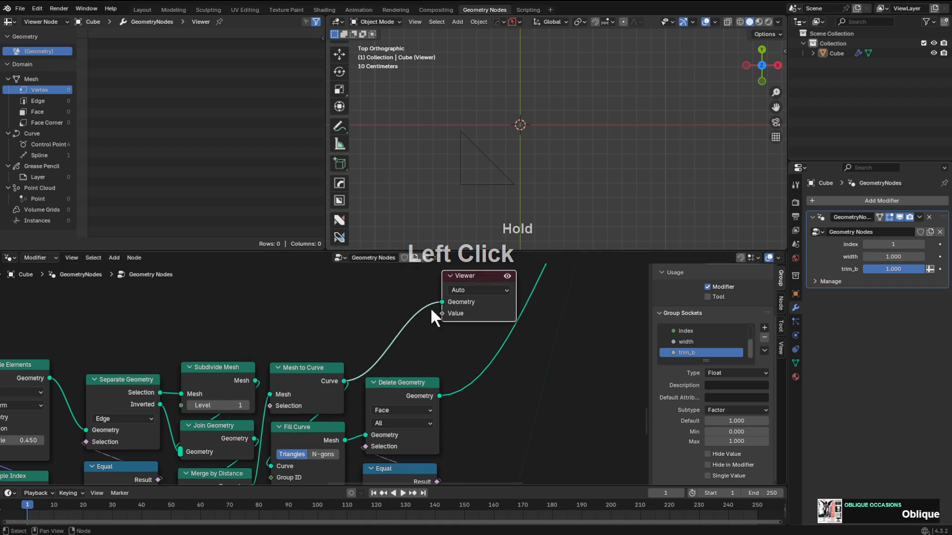
key("x")
Move the corner-triangle chain's Fill Curve node down and insert a Fillet Curve node between it and Mesh to Curve.
middle_click_drag(416, 358, 435, 298)
scroll(366, 370, "up", 1)
left_click_drag(333, 337, 327, 445)
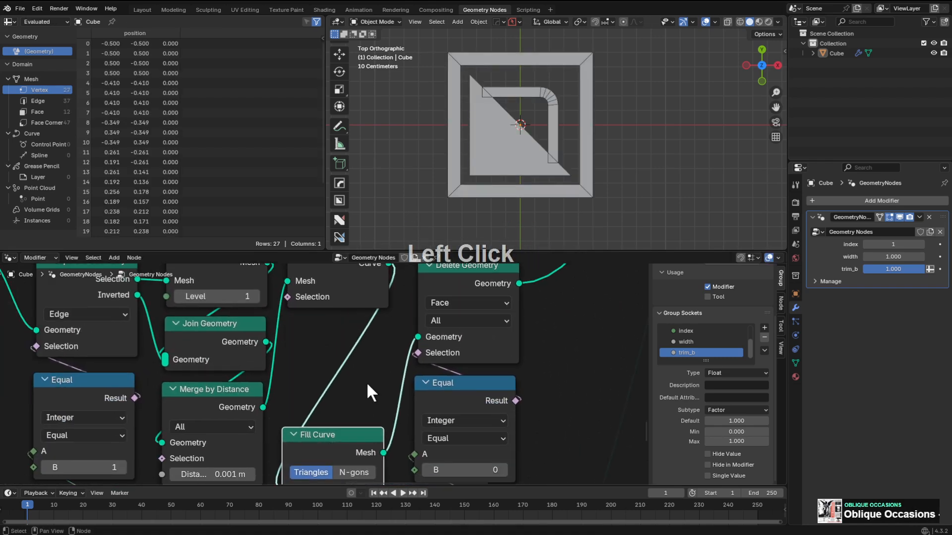
middle_click_drag(368, 380, 369, 342)
key("shift+a")
left_click(338, 295)
type("fi")
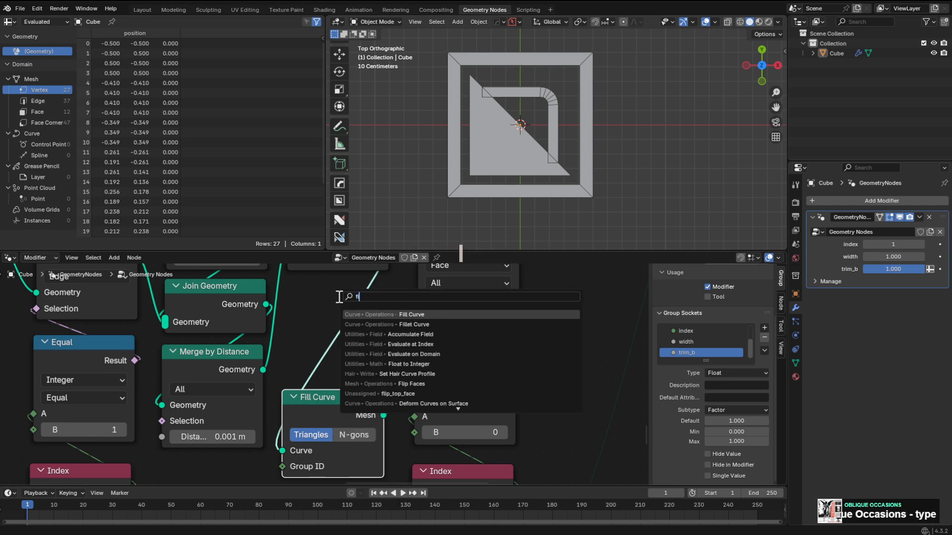
key("Down")
key("Return")
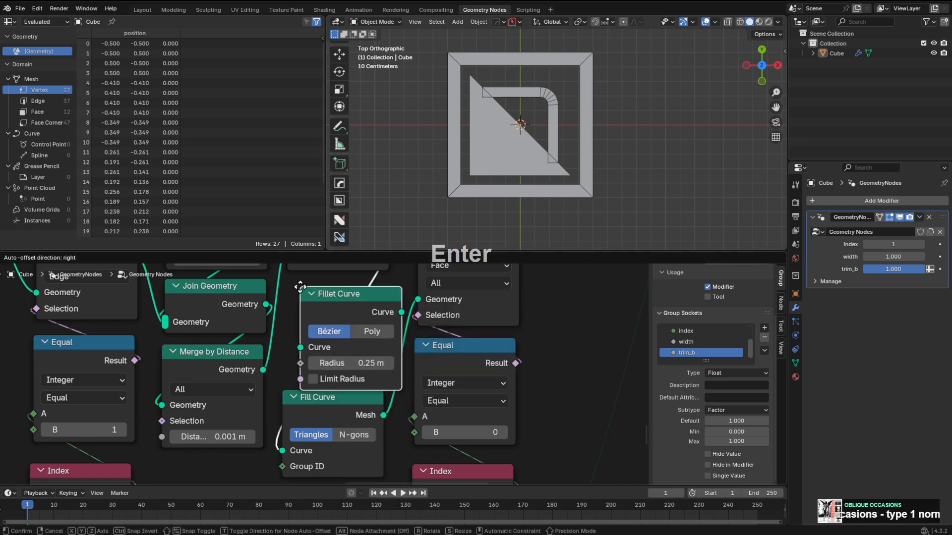
left_click(328, 294)
key("ctrl+z")
key("ctrl+z")
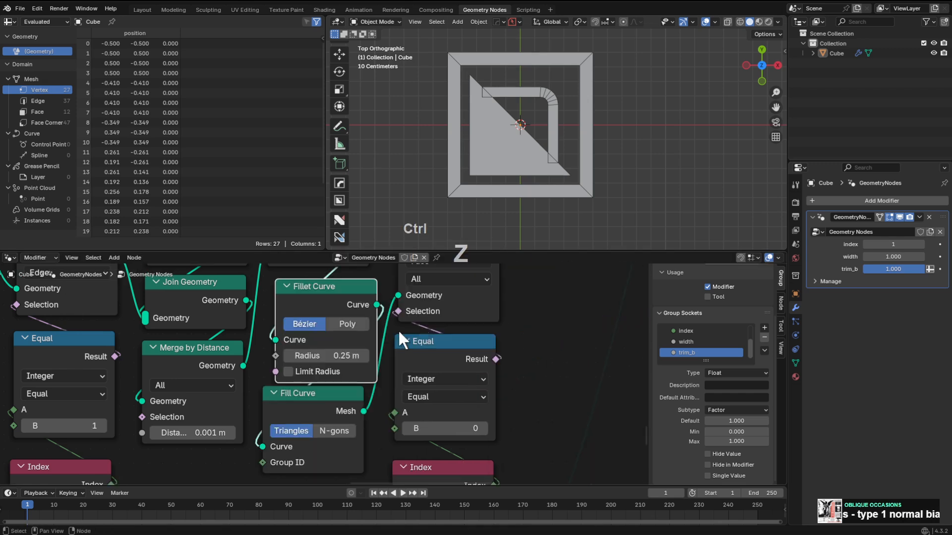
Turn off Auto-Offset for the Node Editor in the editing preferences.
key("F4")
left_click(292, 378)
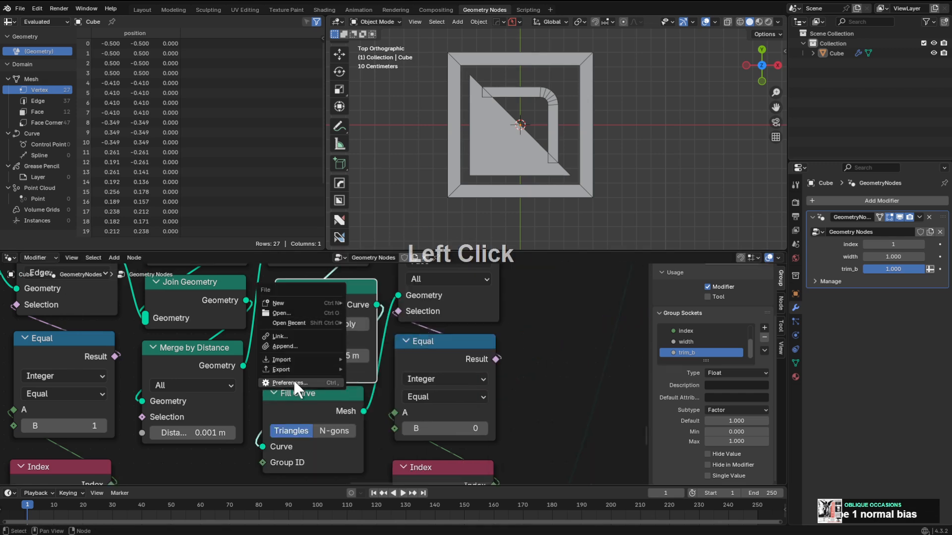
left_click(152, 400)
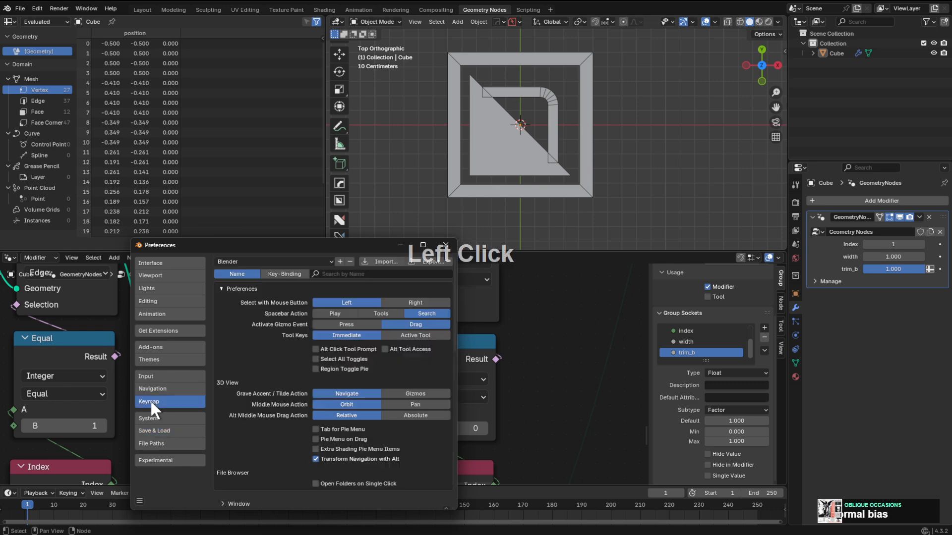
left_click(154, 375)
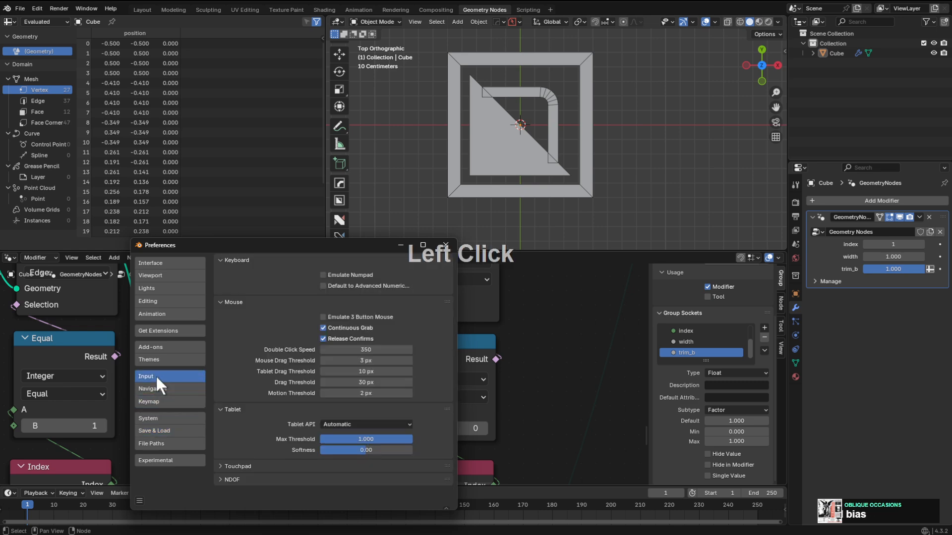
left_click(159, 299)
left_click(239, 472)
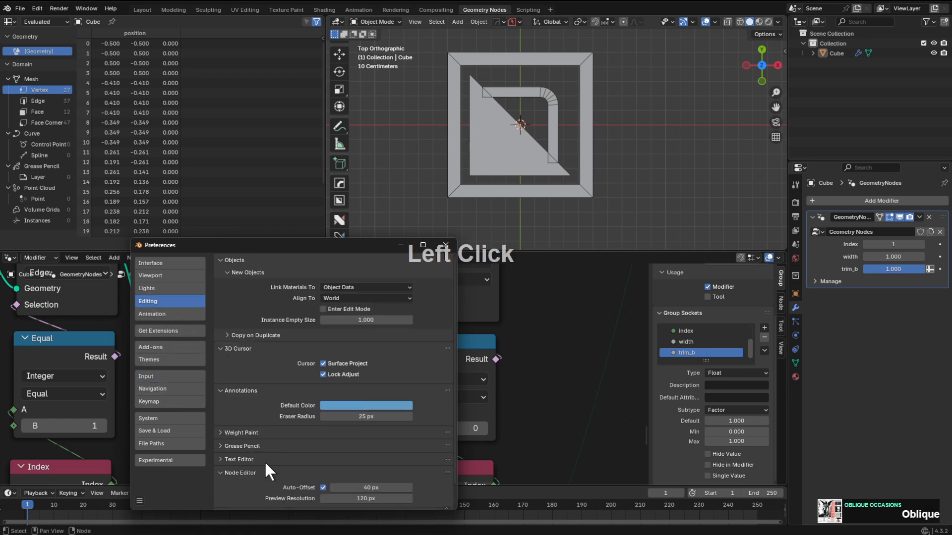
scroll(282, 466, "down", 1)
left_click(322, 463)
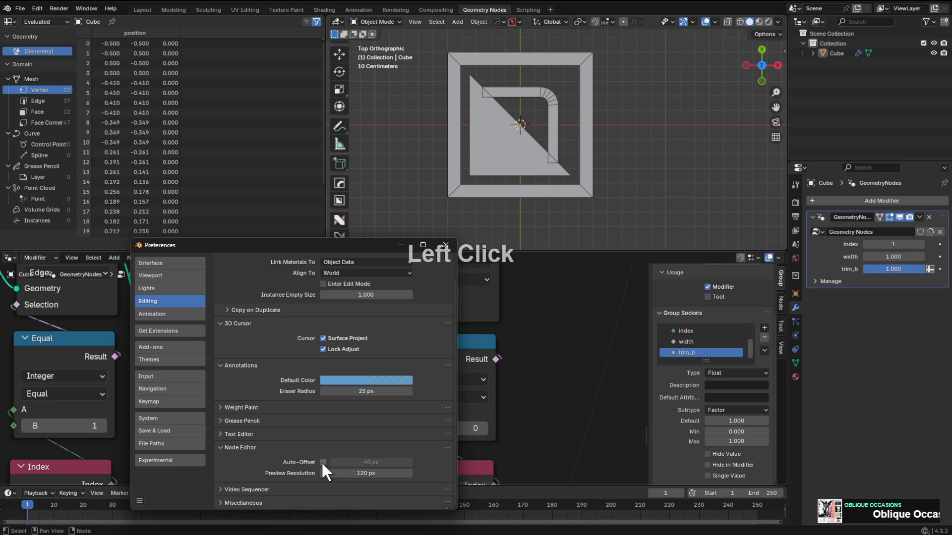
left_click(445, 246)
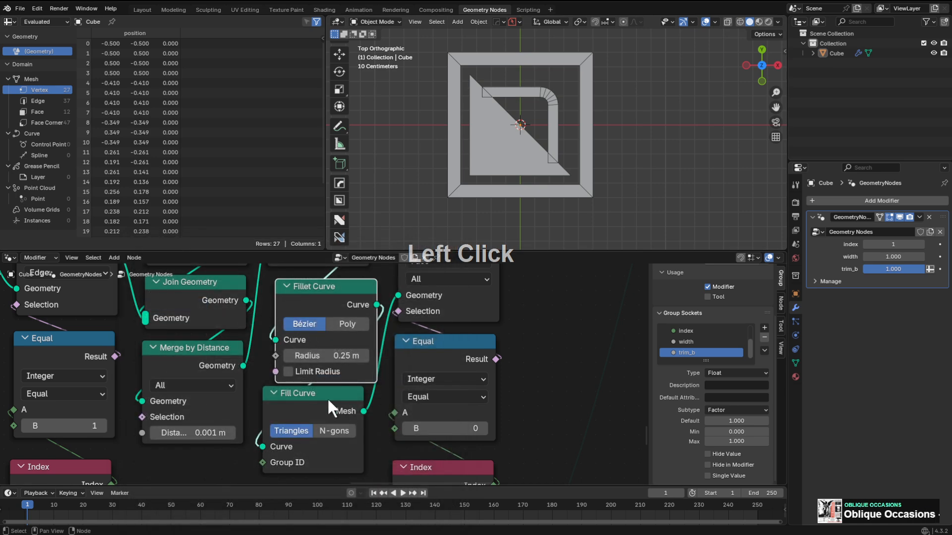
Align the Fillet Curve and Fill Curve nodes in a column beneath the Mesh to Curve node.
left_click_drag(309, 396, 315, 407)
left_click_drag(332, 284, 323, 286)
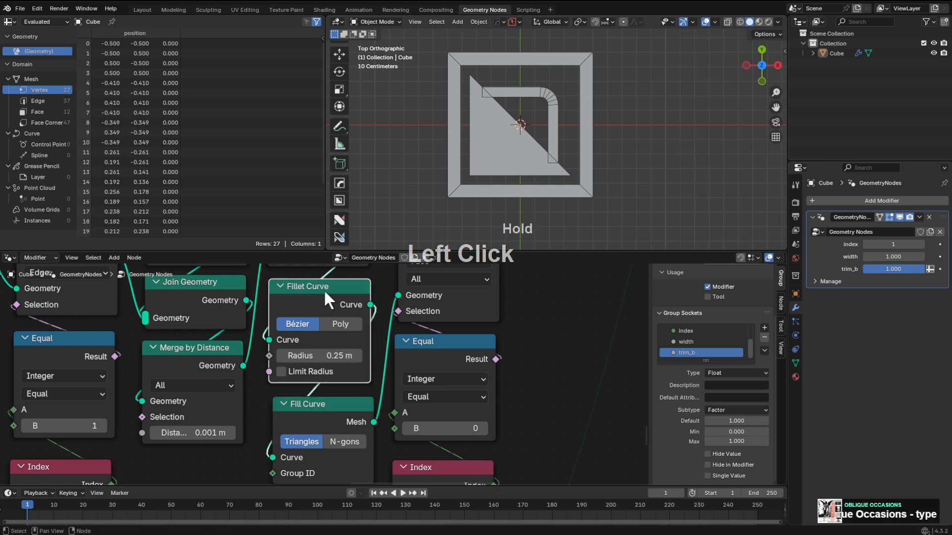
left_click_drag(328, 422, 320, 419)
scroll(346, 381, "down", 4)
mouse_move(367, 371)
middle_mouse_down()
mouse_move(343, 347)
mouse_move(378, 421)
mouse_move(352, 381)
middle_mouse_up()
scroll(329, 352, "up", 1)
left_click(326, 351)
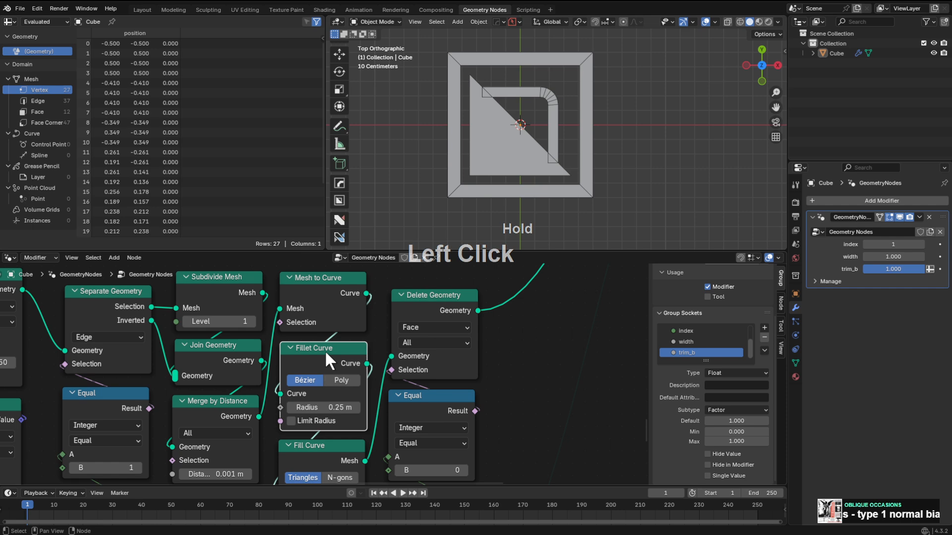
Preview the corner-triangle chain's Fill Curve output and try lowering the Fillet Curve radius to 0 m.
scroll(355, 358, "down", 2)
left_click(349, 440, "ctrl+shift")
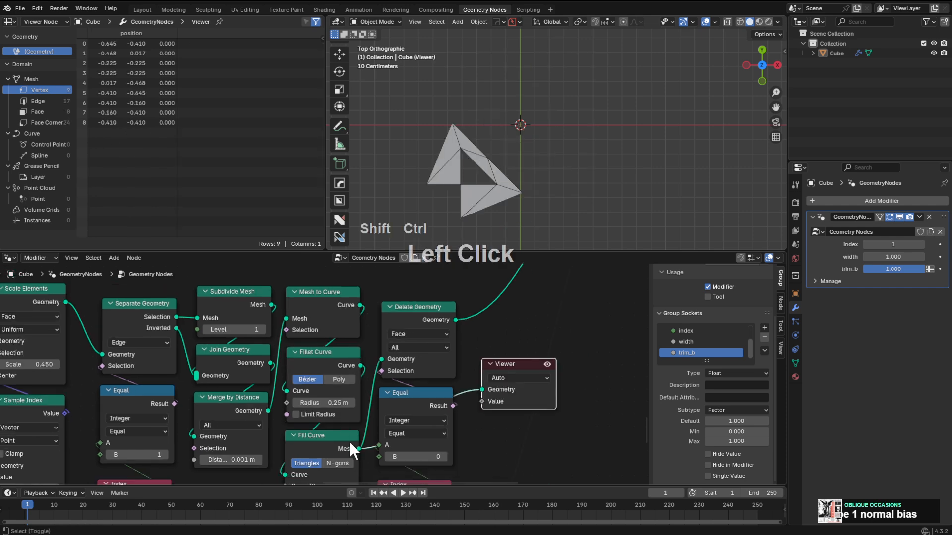
left_click_drag(327, 402, 307, 403, "shift")
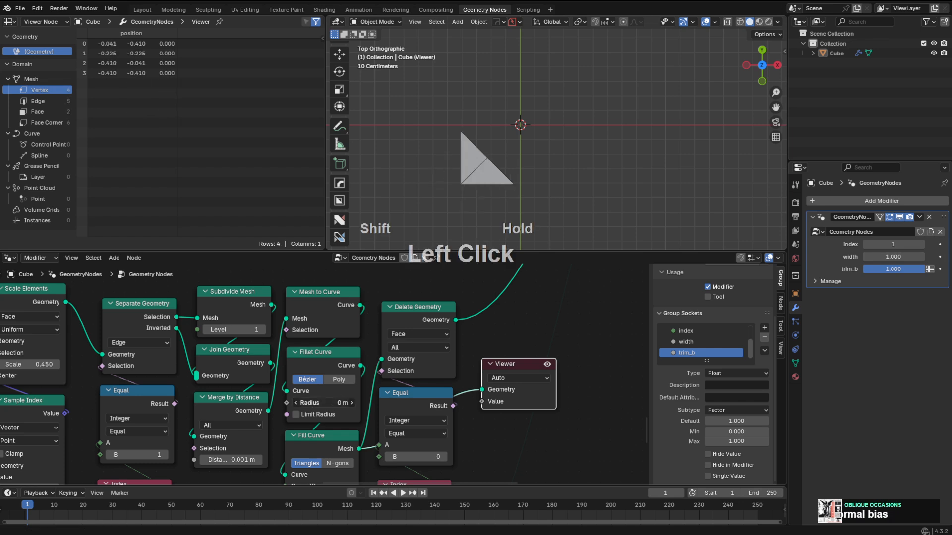
right_click(329, 352, "shift")
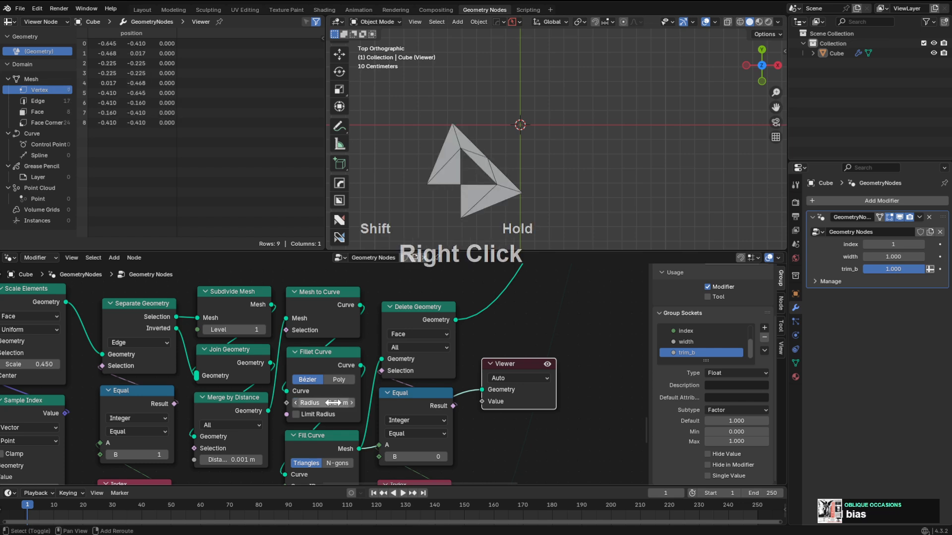
left_click(329, 352)
Try Poly mode on the corner chain's Fillet Curve node, then dissolve the node so Mesh to Curve feeds Fill Curve directly.
middle_click_drag(329, 353, 353, 316)
scroll(365, 329, "up", 2)
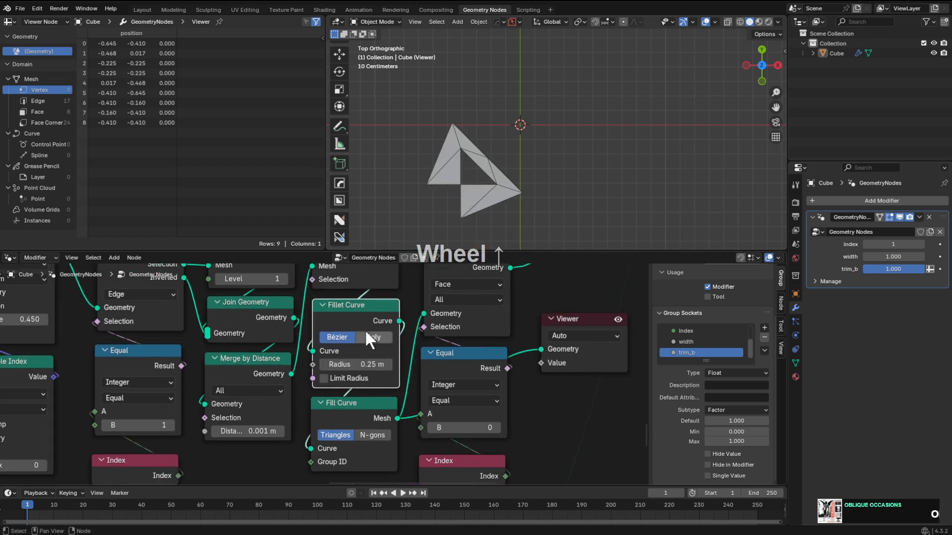
left_click(377, 331)
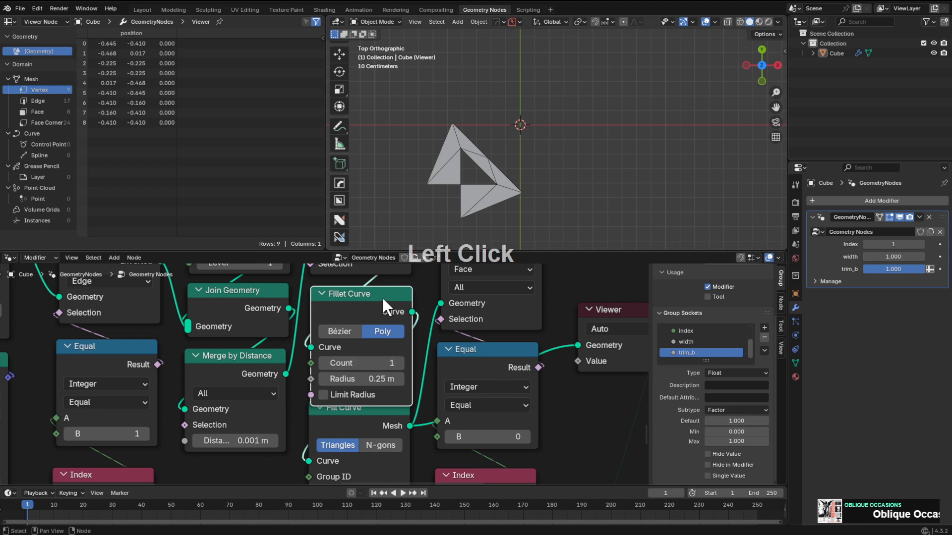
key("ctrl+x")
scroll(381, 304, "down", 2)
middle_click_drag(378, 347, 352, 412)
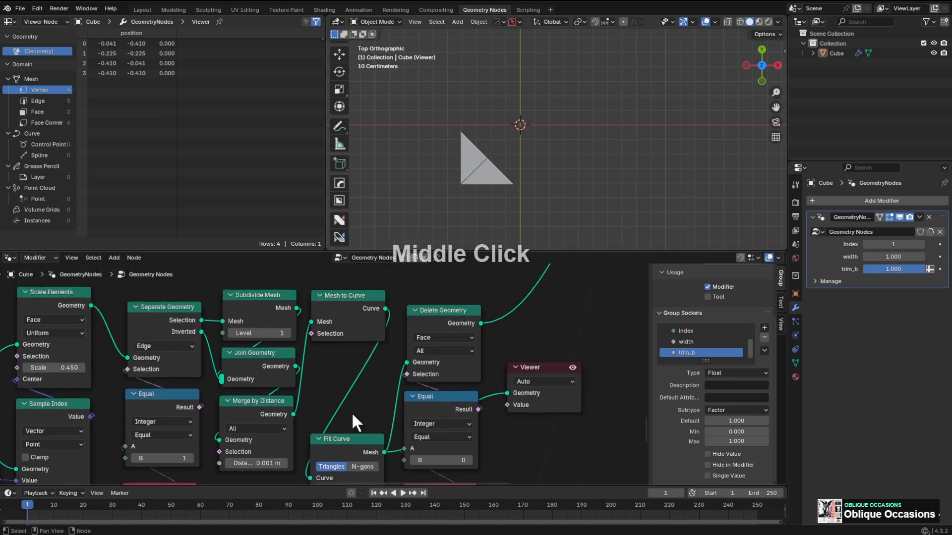
left_click(347, 305)
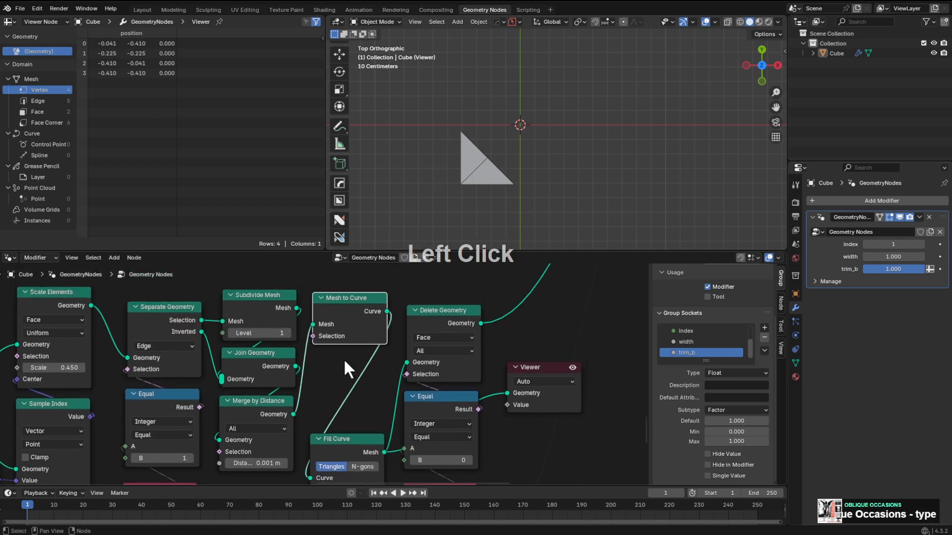
middle_click_drag(332, 378, 412, 415)
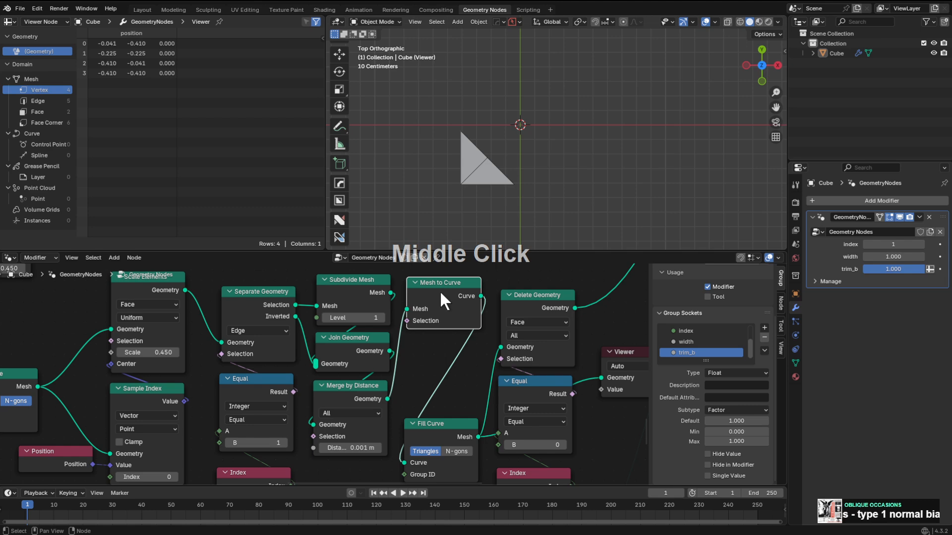
Preview the combined output of the final Join Geometry node and test the modifier's width input.
scroll(501, 300, "down", 3)
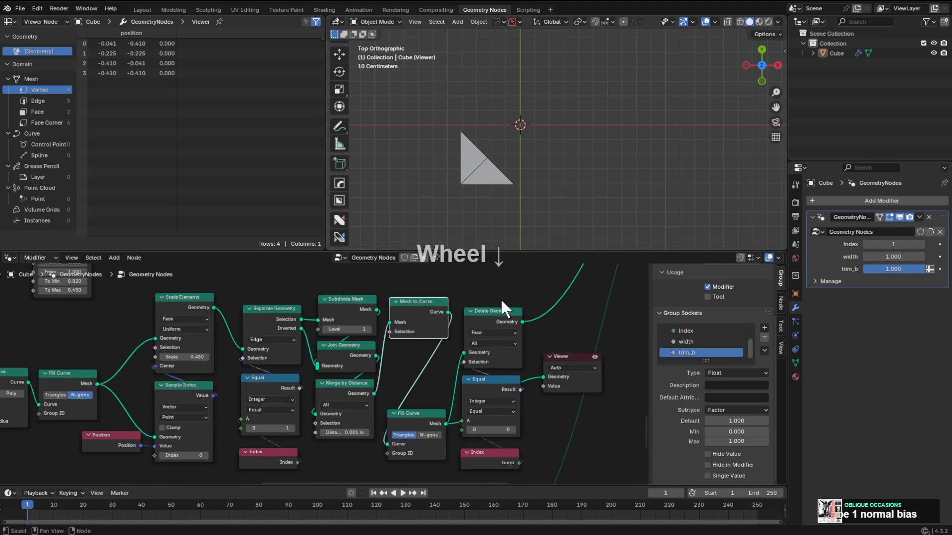
middle_click_drag(457, 351, 443, 329)
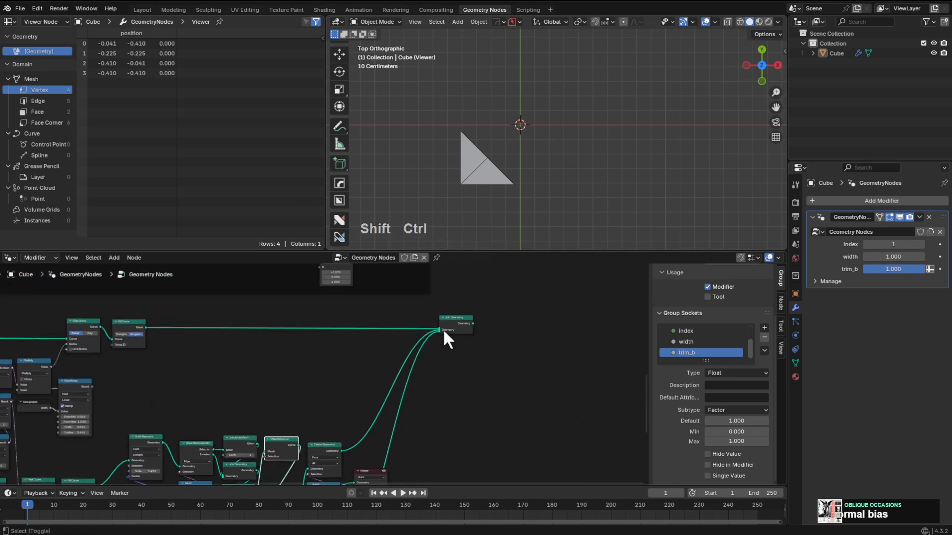
left_click(447, 327, "ctrl+shift")
mouse_move(893, 257)
left_mouse_down()
mouse_move(841, 256)
mouse_move(894, 257)
left_mouse_up()
scroll(365, 368, "down", 3)
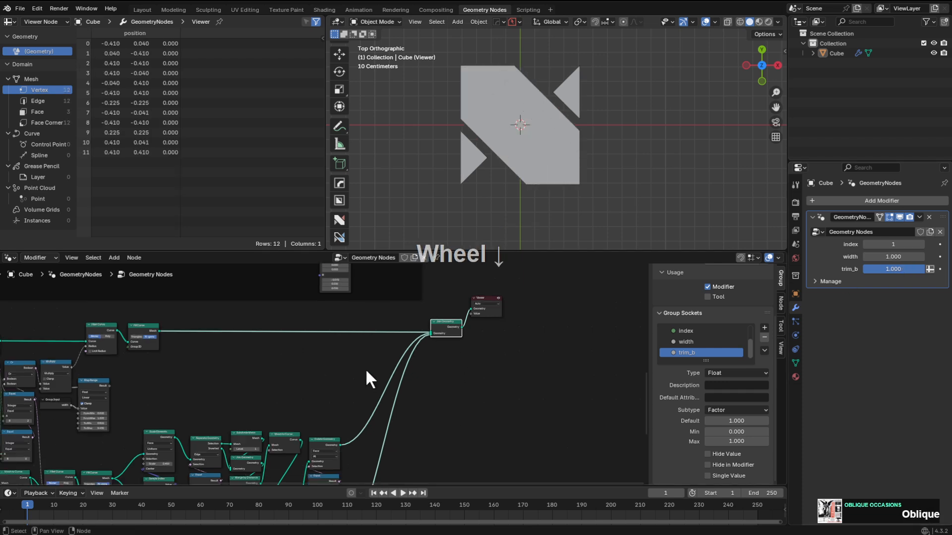
Try a Scale of 0.160 on the Scale Elements node driving the upper-right corner triangle.
scroll(462, 350, "up", 4)
middle_click_drag(462, 350, 462, 373)
scroll(522, 357, "up", 5)
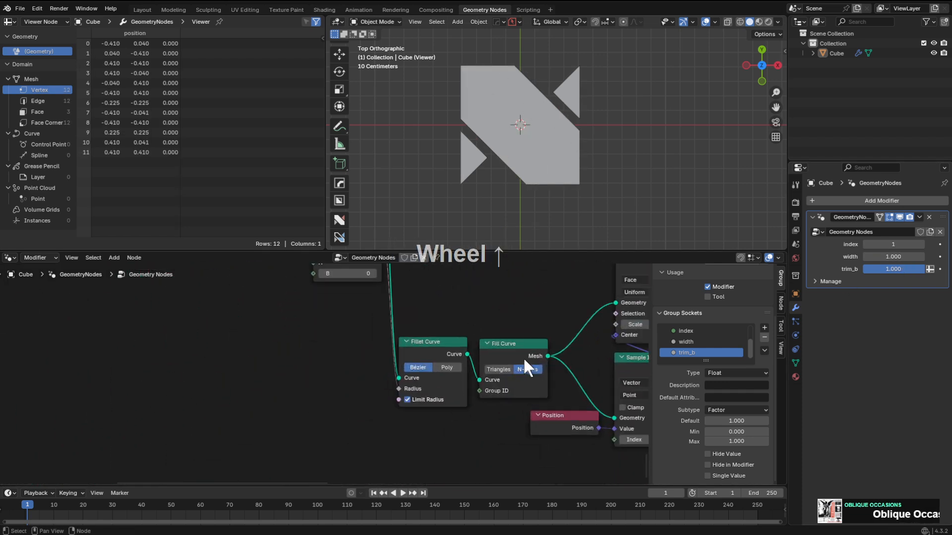
middle_click_drag(511, 353, 478, 370)
scroll(450, 385, "down", 1)
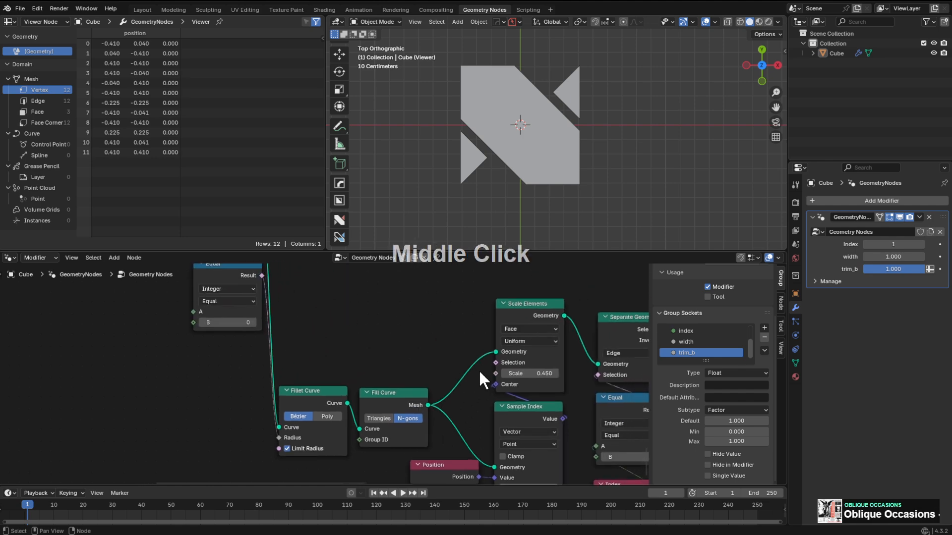
left_click_drag(544, 373, 516, 373)
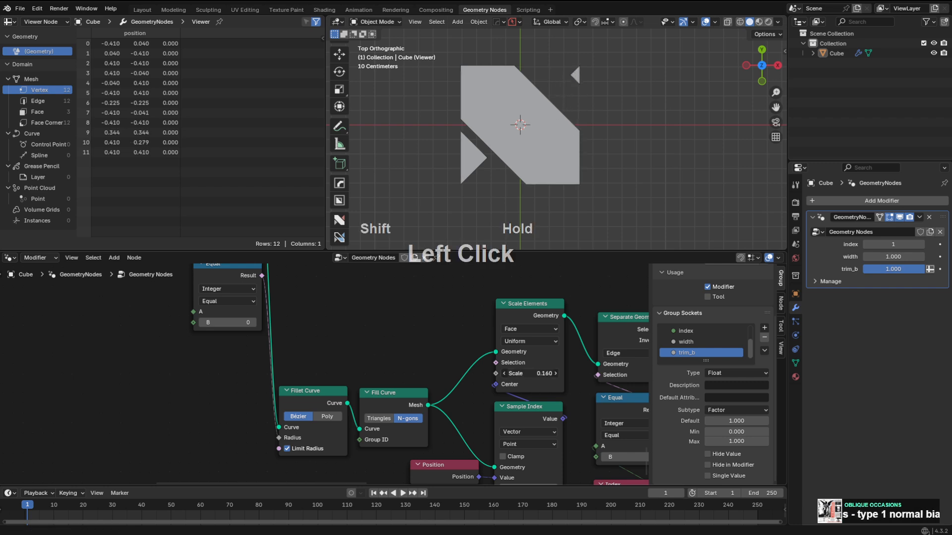
right_click(542, 373, "shift")
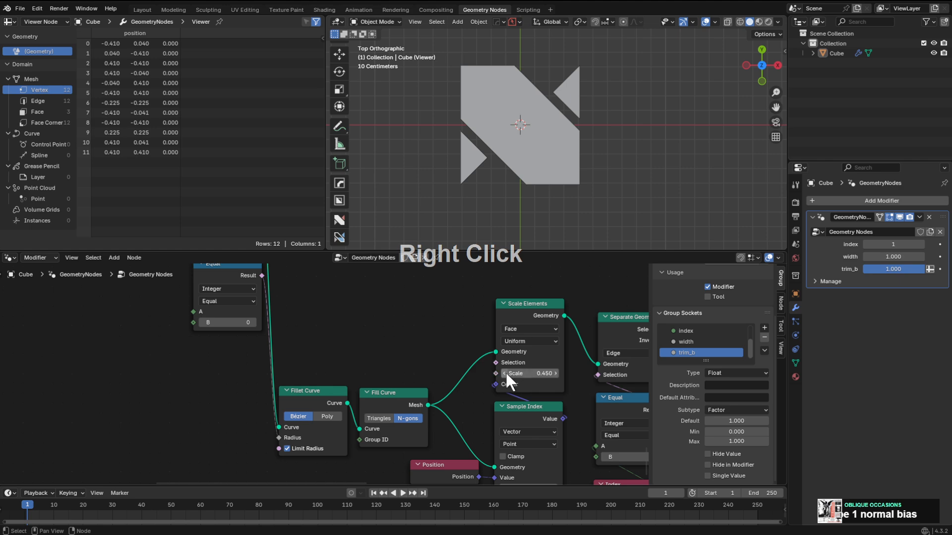
Add a Group Input node in the free space beside the upper-right triangle's Scale Elements node.
left_click_drag(495, 373, 415, 311)
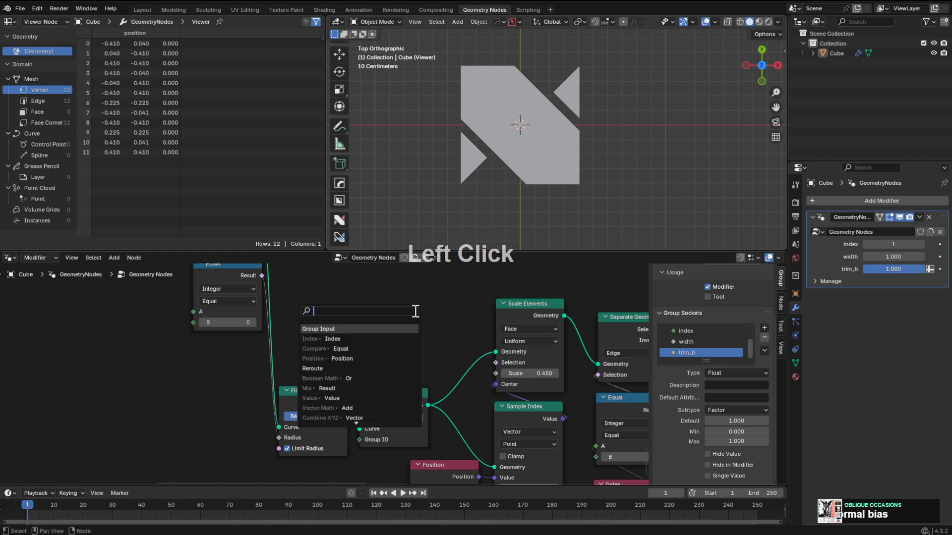
left_click(413, 309)
key("space")
type("g")
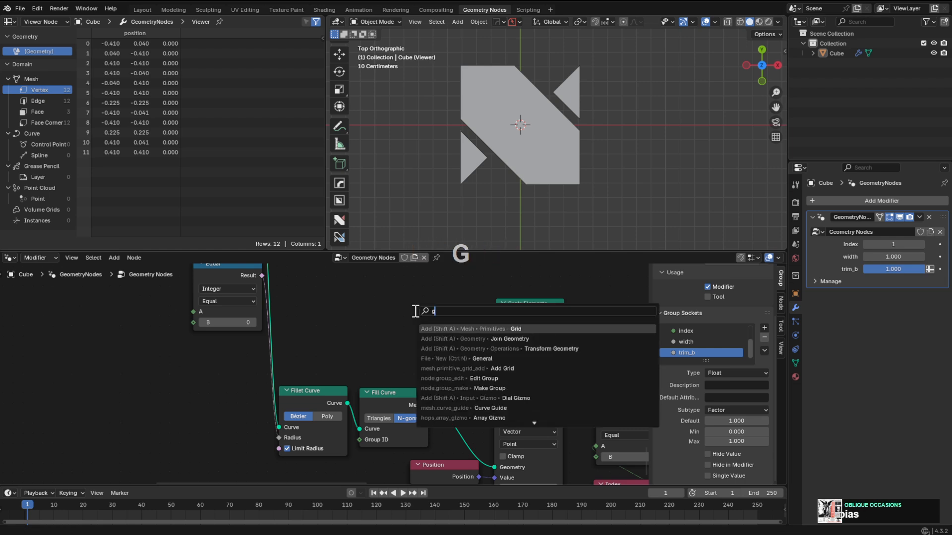
type("roui")
key("Return")
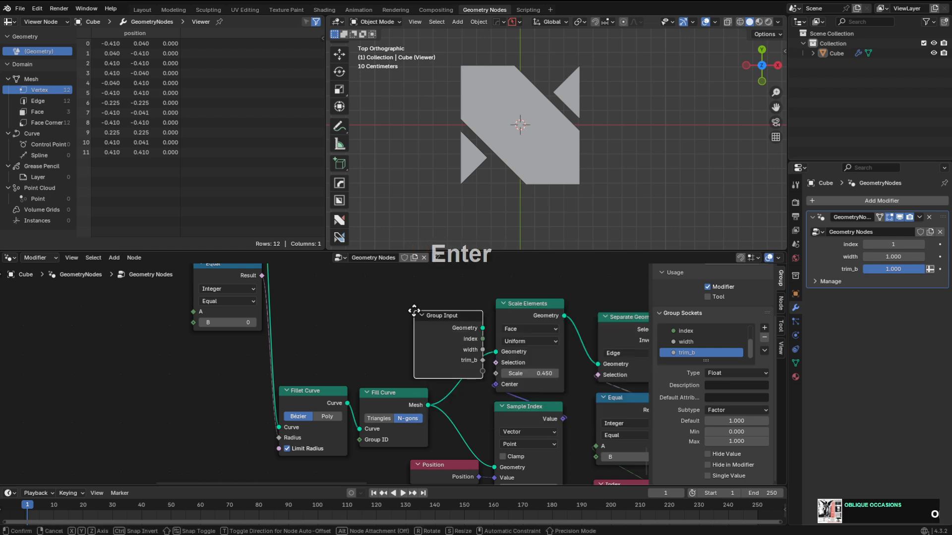
left_click(331, 293)
Add a Map Range node driven by the Group Input's width output and place both nodes ahead of Scale Elements.
middle_click_drag(383, 319, 416, 356)
left_click_drag(419, 344, 440, 344)
type("map")
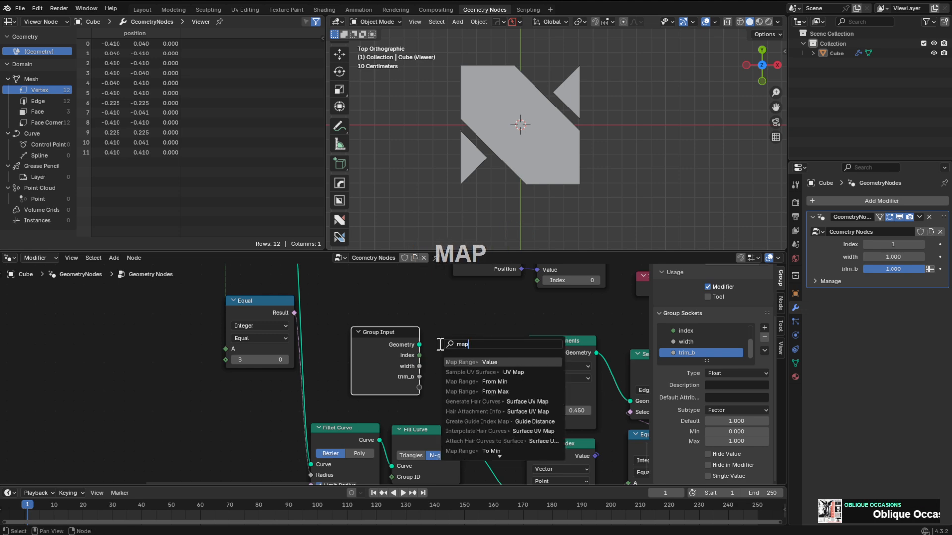
key("Return")
left_click(421, 314)
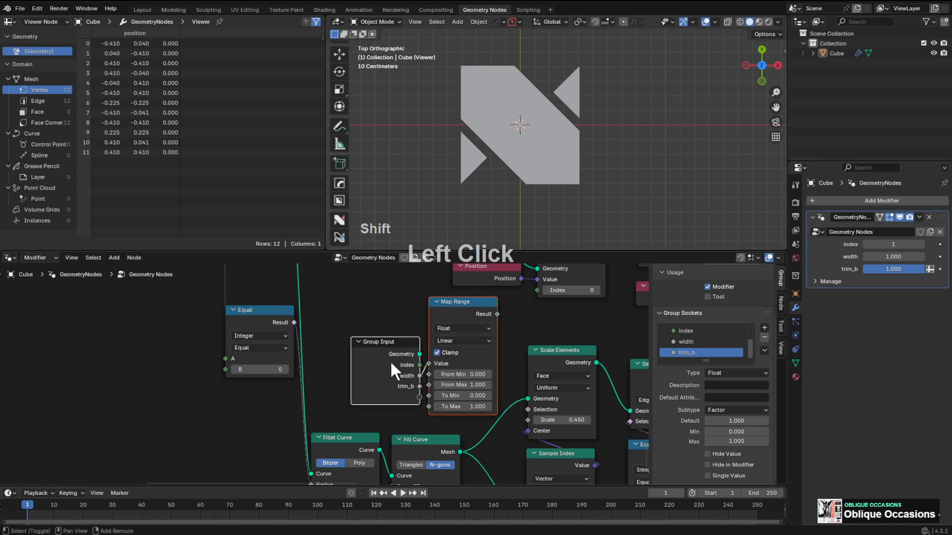
key("g")
left_click(436, 348)
left_click(428, 317)
key("g")
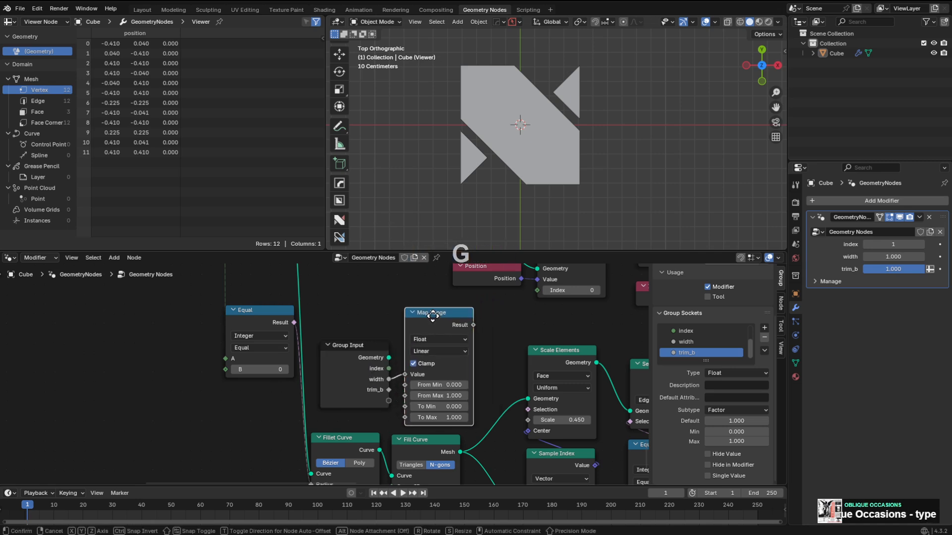
left_click(472, 350)
Set the Map Range's To Max to 0.450, link its Result to the Scale Elements' Scale, and test the width input.
key("g")
left_click(472, 350)
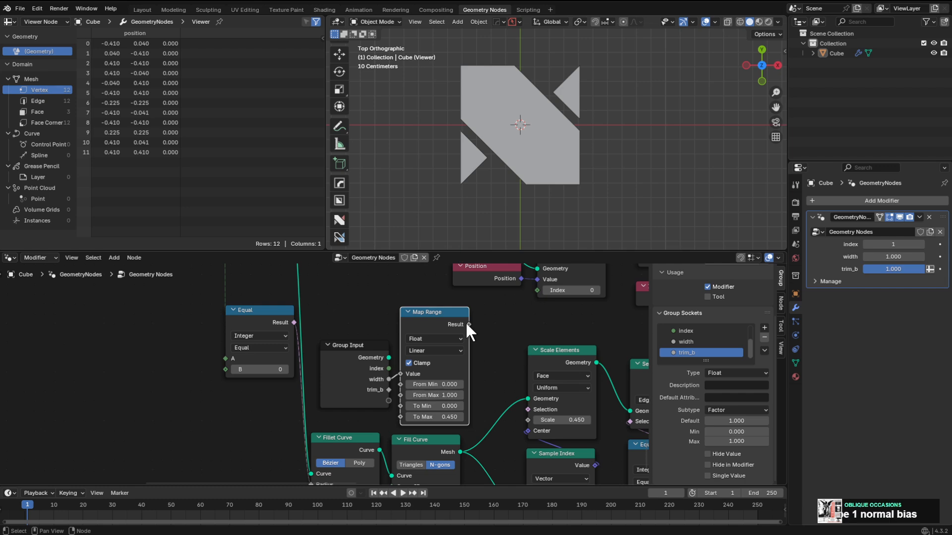
left_click_drag(467, 325, 523, 420)
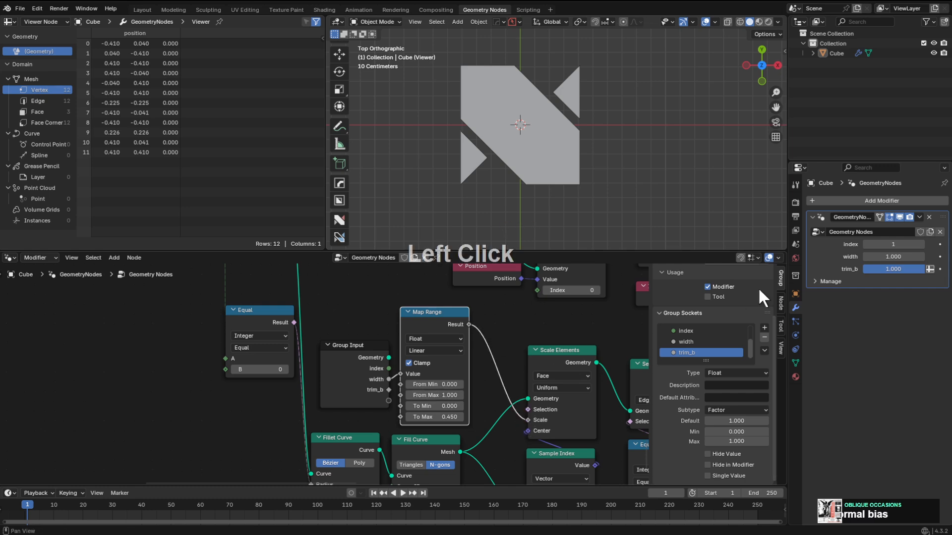
mouse_move(895, 256)
left_mouse_down()
mouse_move(875, 256)
mouse_move(898, 256)
left_mouse_up()
Link the same Map Range Result to the Scale of the other corner chain's Scale Elements node and test the width input.
scroll(502, 335, "down", 3)
middle_click_drag(502, 335, 476, 379)
scroll(478, 367, "up", 1)
scroll(477, 368, "up", 1)
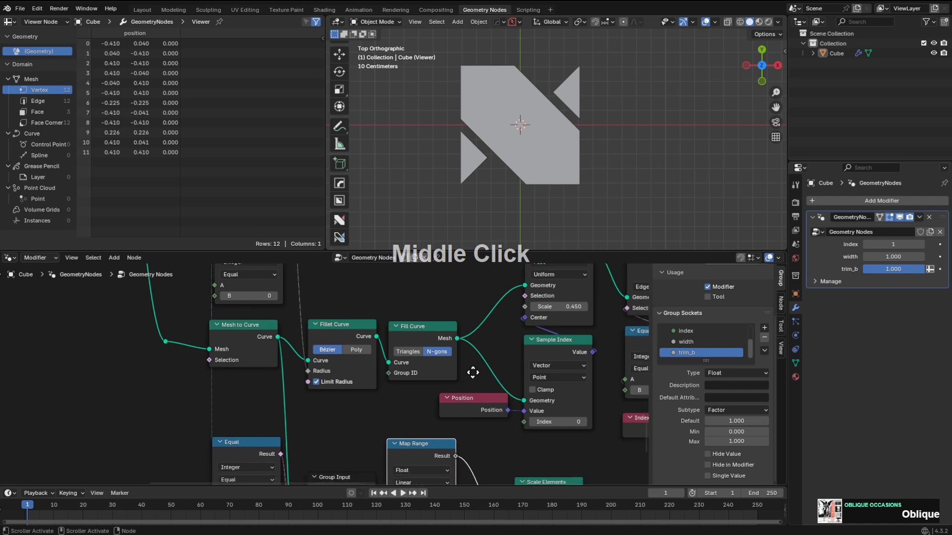
scroll(415, 434, "down", 1)
left_click_drag(424, 431, 459, 347)
left_click_drag(474, 312, 475, 311)
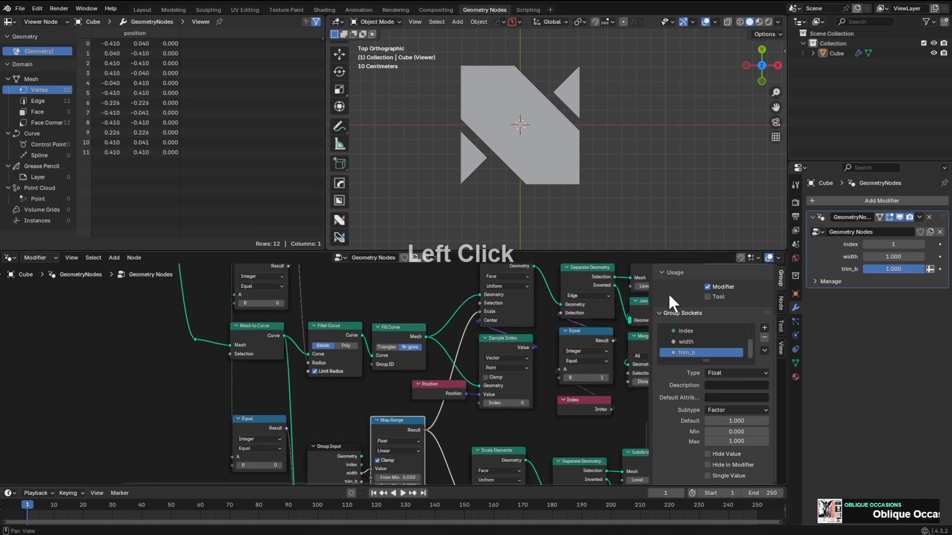
mouse_move(893, 257)
left_mouse_down()
mouse_move(863, 257)
mouse_move(900, 257)
left_mouse_up()
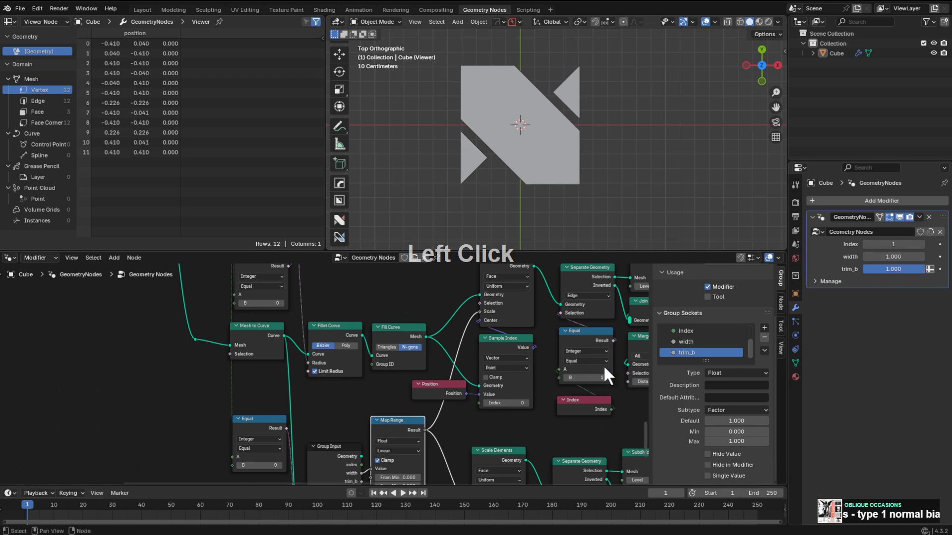
Move the corner chain's Fill Curve node down, insert a Trim Curve node after Mesh to Curve, and try its End value.
scroll(489, 417, "down", 2)
middle_click_drag(489, 417, 481, 379)
scroll(498, 335, "up", 3)
scroll(398, 358, "down", 1)
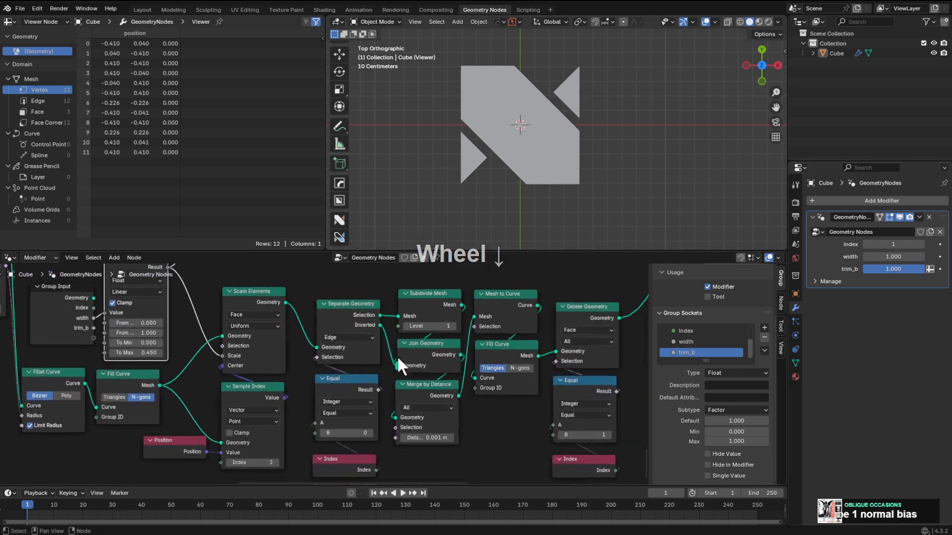
scroll(398, 355, "up", 1)
middle_click_drag(455, 336, 449, 313)
left_click(454, 338)
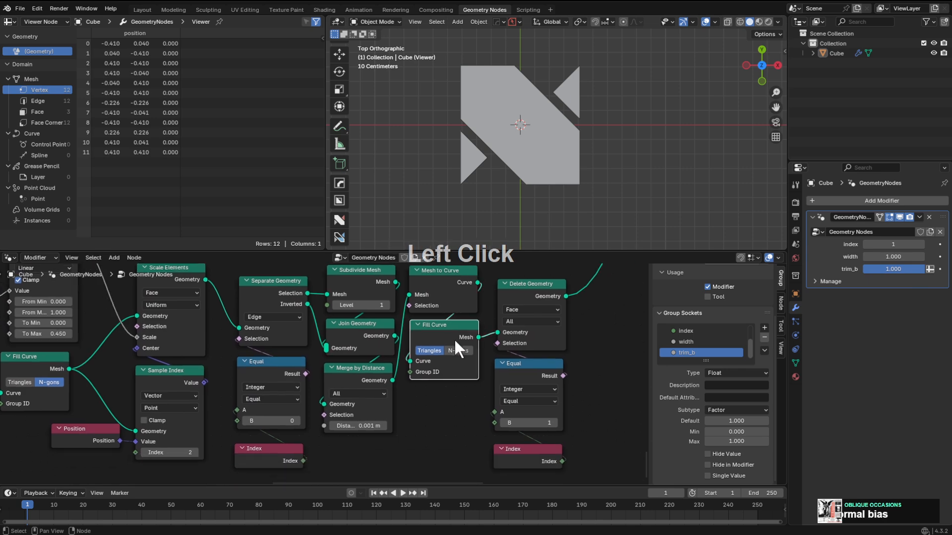
left_click_drag(454, 338, 450, 429)
key("shift+a")
left_click(418, 320)
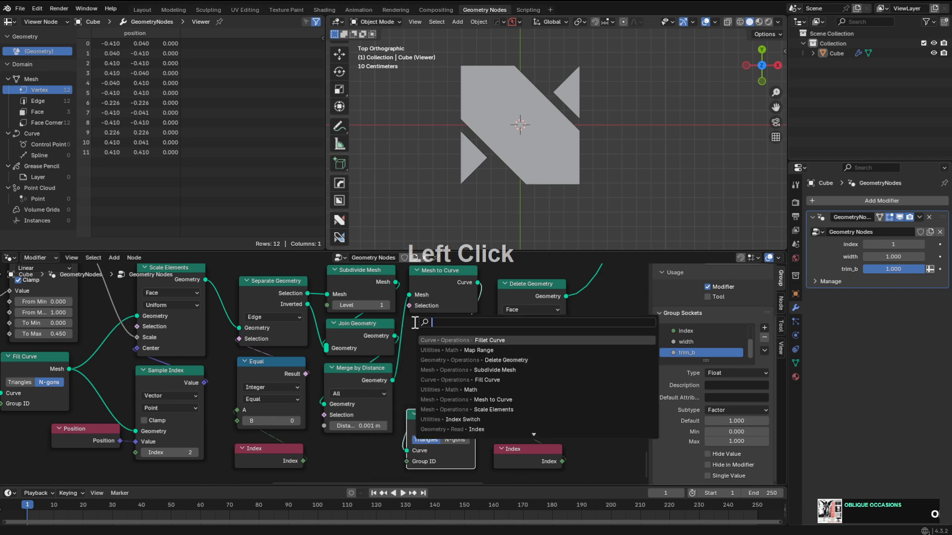
type("tri")
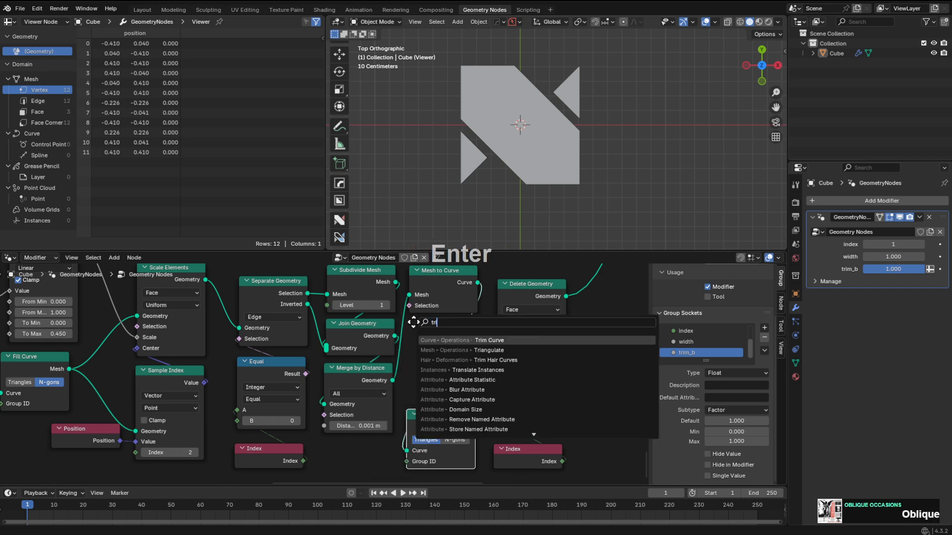
key("Return")
left_click(420, 329)
left_click_drag(440, 424, 441, 432)
left_click_drag(444, 332, 442, 332)
mouse_move(454, 396)
left_mouse_down()
mouse_move(436, 396)
mouse_move(461, 397)
left_mouse_up()
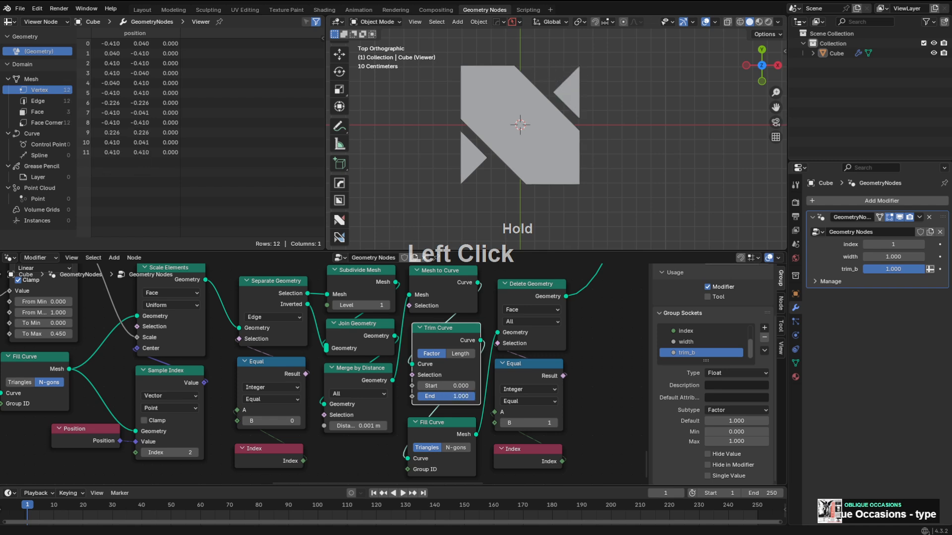
Dissolve the Trim Curve node and move Fill Curve back up directly beneath the Mesh to Curve node.
key("ctrl+x")
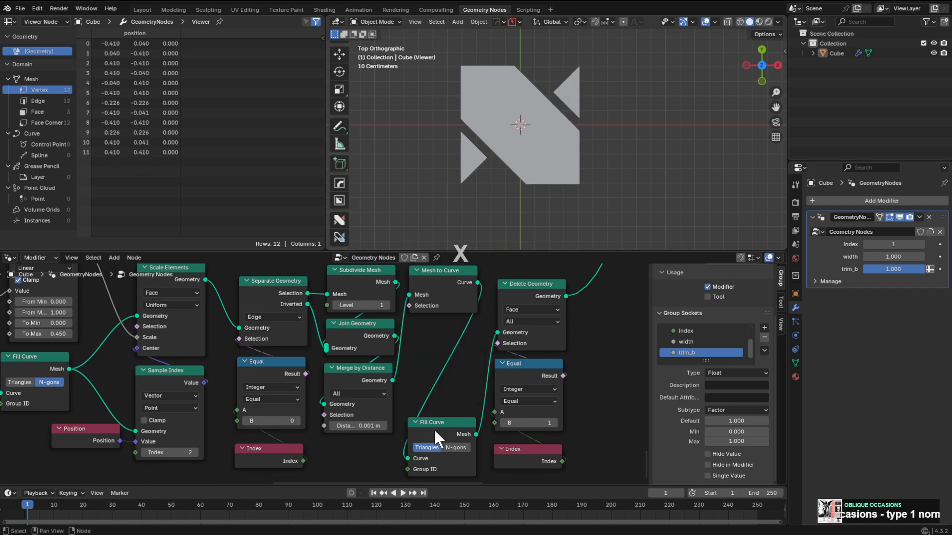
left_click_drag(434, 425, 436, 331)
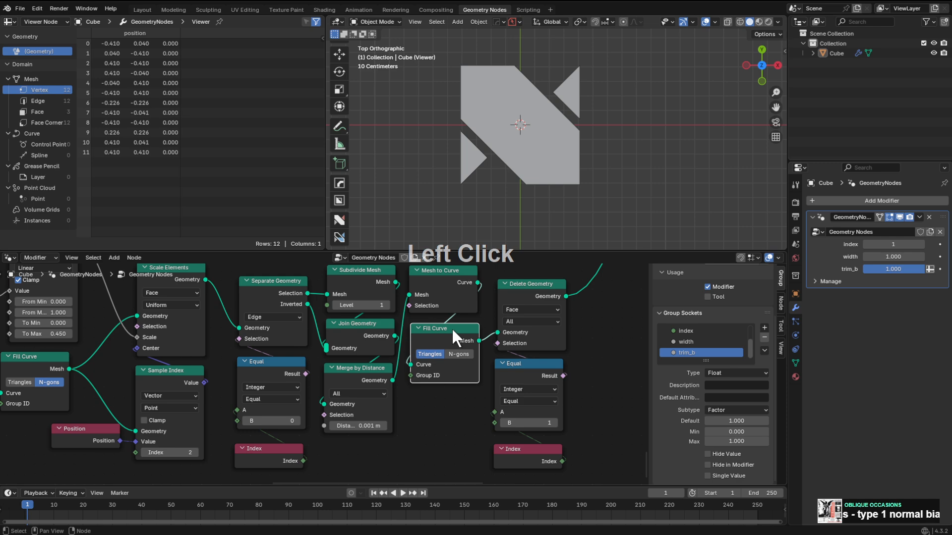
middle_click_drag(451, 328, 453, 352)
left_click_drag(441, 308, 443, 310)
left_click_drag(436, 354, 436, 358)
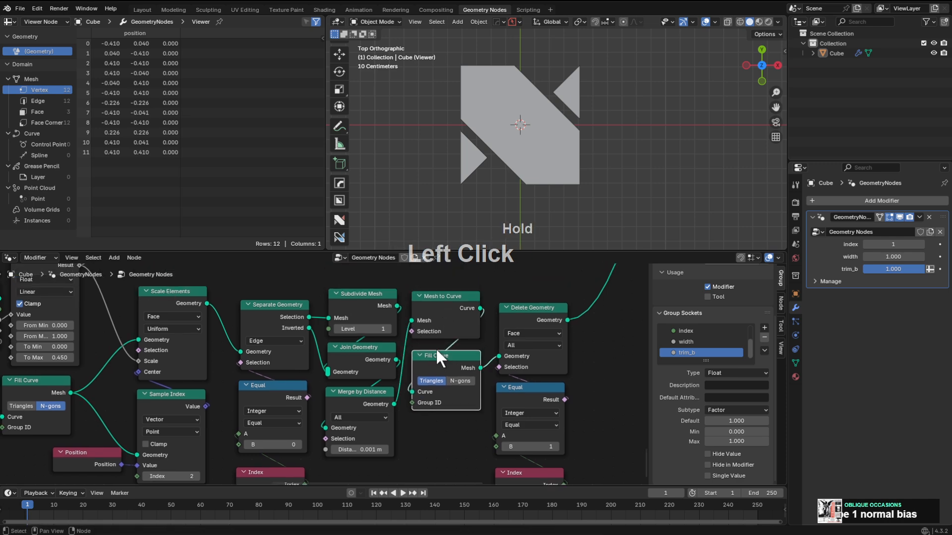
left_click_drag(442, 314, 444, 319)
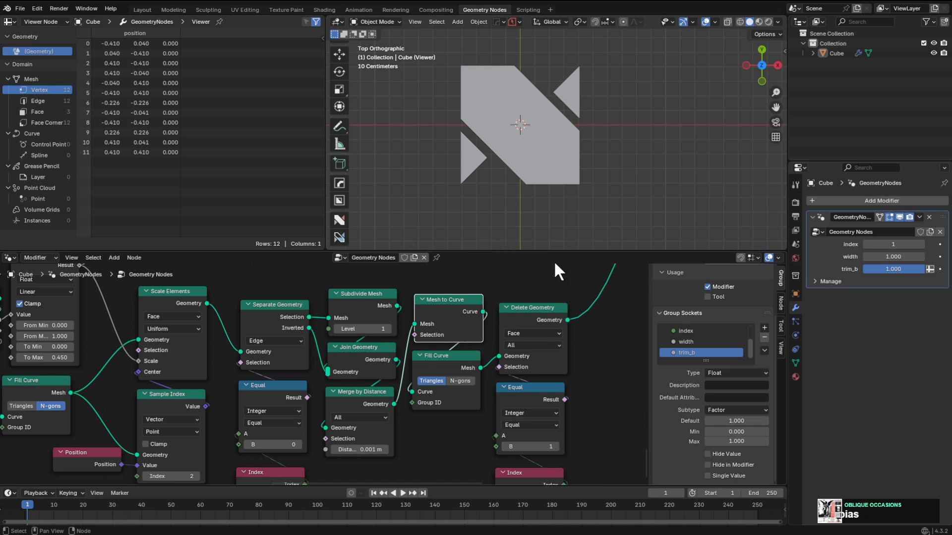
Move the Viewer node away from the final Join Geometry node to open up space after it.
mouse_move(882, 253)
left_mouse_down()
mouse_move(823, 254)
mouse_move(882, 257)
left_mouse_up()
scroll(493, 328, "up", 1)
scroll(488, 340, "down", 4)
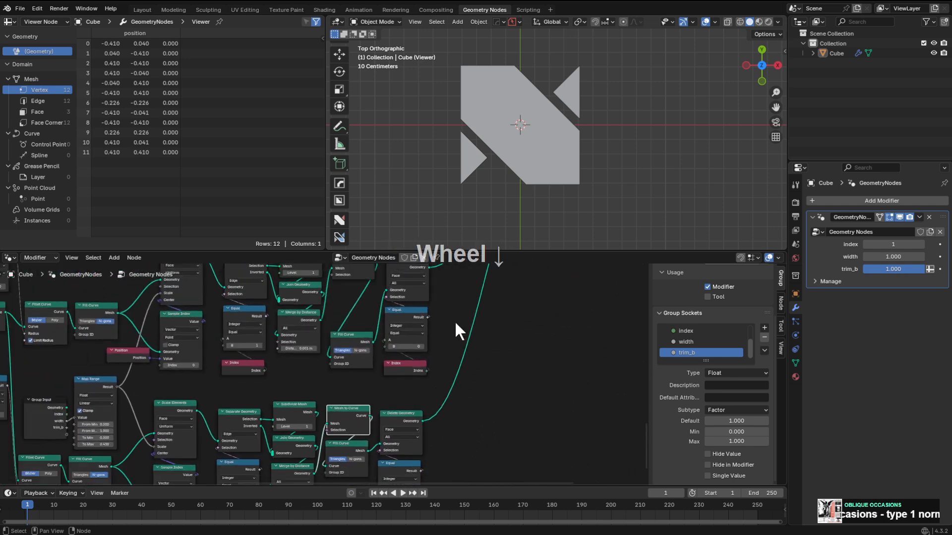
middle_click_drag(454, 329, 444, 386)
scroll(461, 347, "down", 2)
scroll(448, 399, "up", 2)
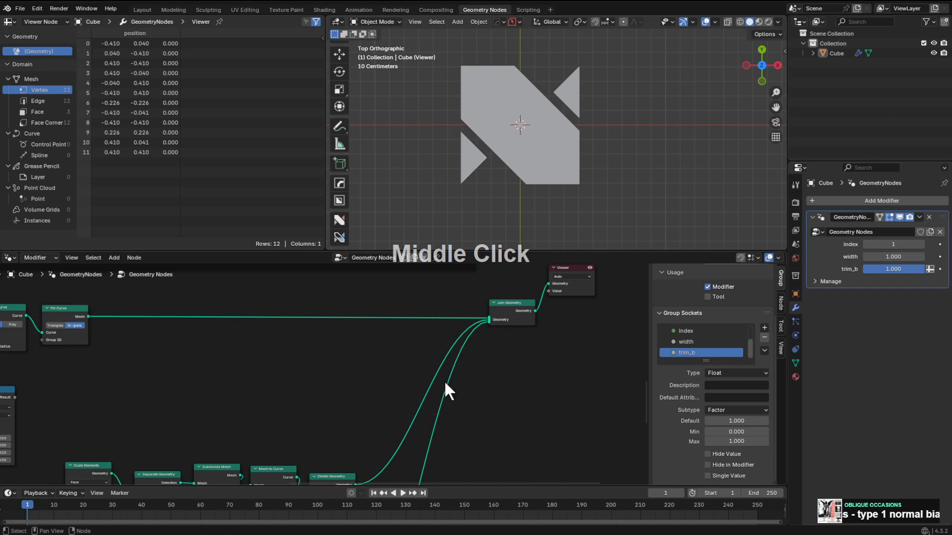
scroll(469, 406, "up", 3)
scroll(602, 312, "up", 1)
middle_click_drag(601, 312, 497, 345)
left_click_drag(510, 315, 575, 304)
middle_click_drag(445, 376, 494, 342)
scroll(495, 341, "up", 2)
scroll(495, 341, "down", 1)
left_click_drag(486, 331, 486, 335)
middle_click_drag(432, 375, 438, 346)
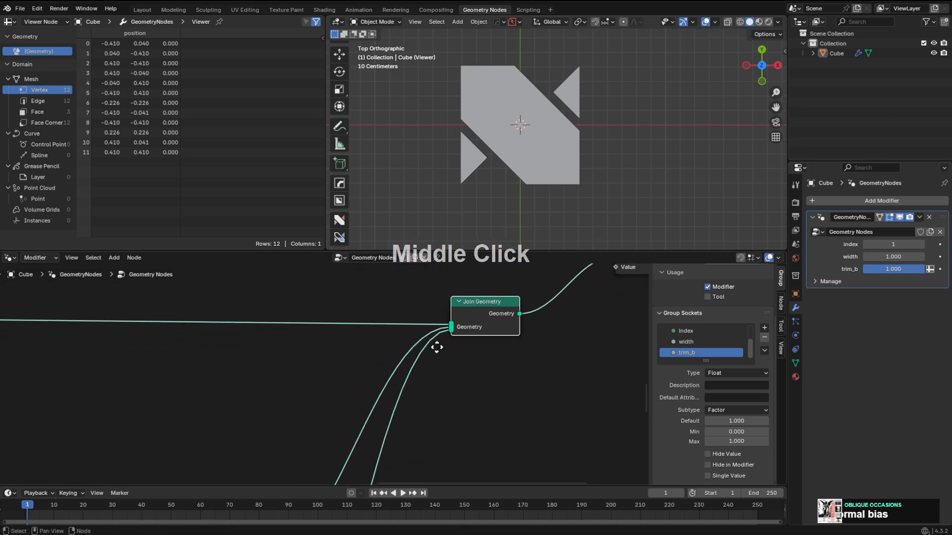
Branch a Mesh to Curve node off the final Join Geometry's output and preview it in the Viewer.
scroll(436, 349, "up", 1)
mouse_move(407, 397)
middle_mouse_down()
mouse_move(451, 359)
mouse_move(425, 335)
mouse_move(438, 387)
mouse_move(415, 367)
mouse_move(394, 370)
middle_mouse_up()
scroll(430, 334, "down", 3)
scroll(430, 335, "down", 1)
scroll(480, 363, "up", 1)
middle_click_drag(480, 363, 479, 343)
scroll(434, 318, "up", 2)
scroll(427, 317, "down", 1)
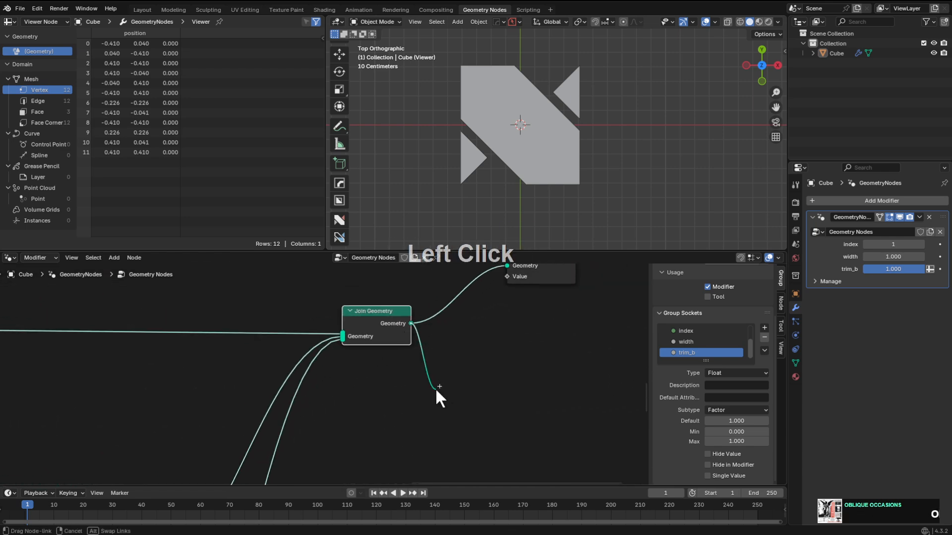
left_click_drag(436, 390, 444, 393)
type("to cu")
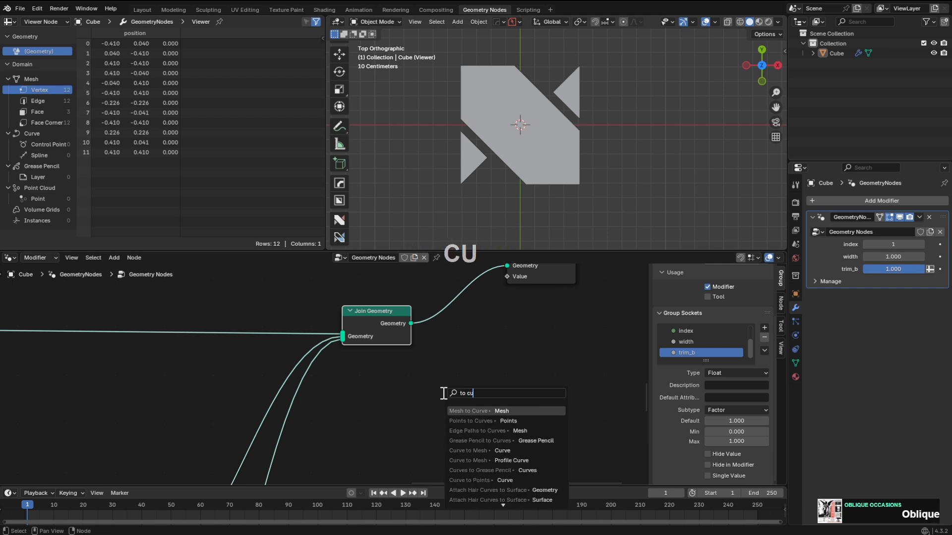
key("Return")
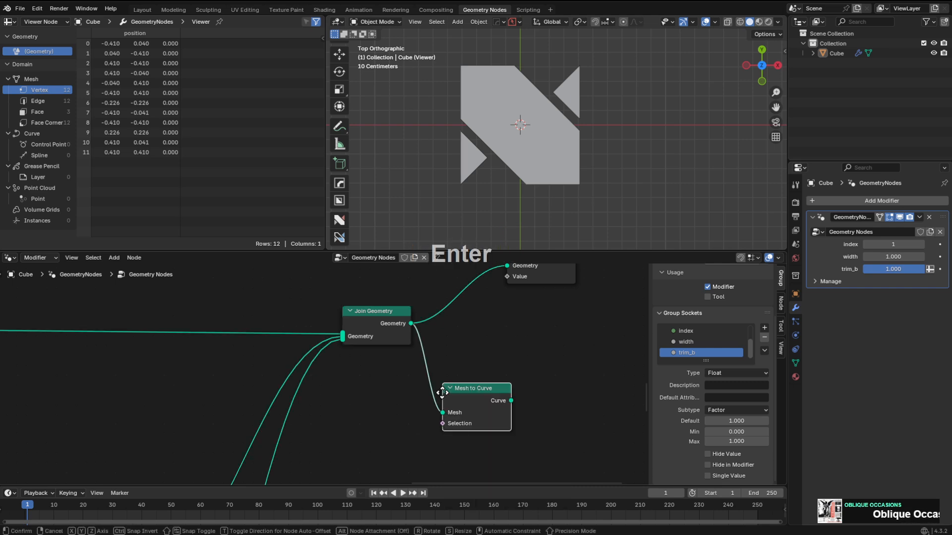
left_click(442, 391)
left_click(459, 395, "ctrl+shift")
middle_click_drag(459, 395, 455, 384)
scroll(450, 395, "up", 1)
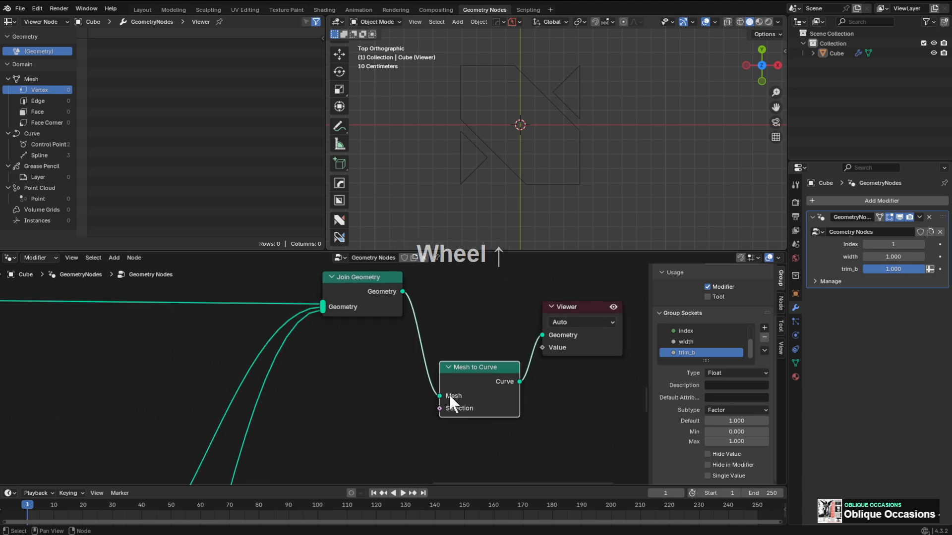
Add a Curve to Mesh node fed by the new Mesh to Curve output and preview it in the Viewer.
left_click_drag(519, 382, 544, 428)
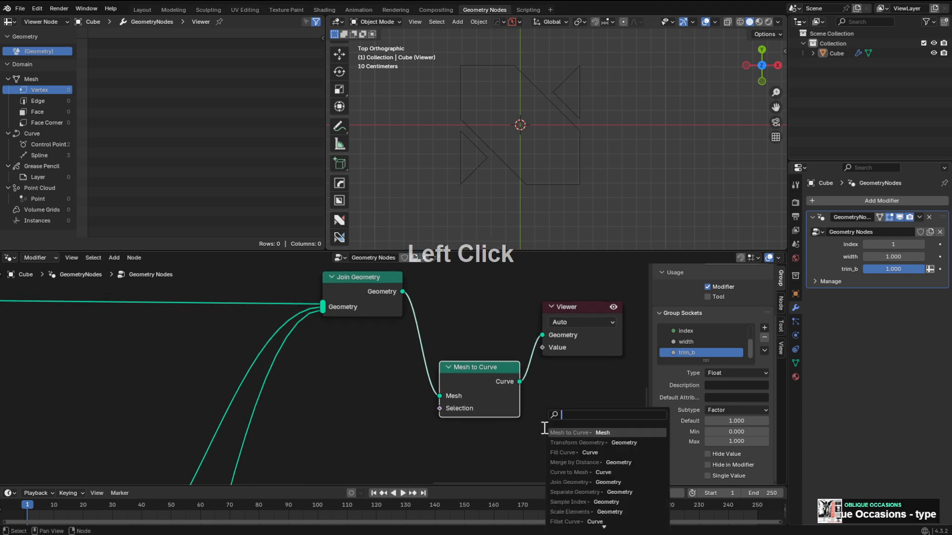
type("tio")
type(" me")
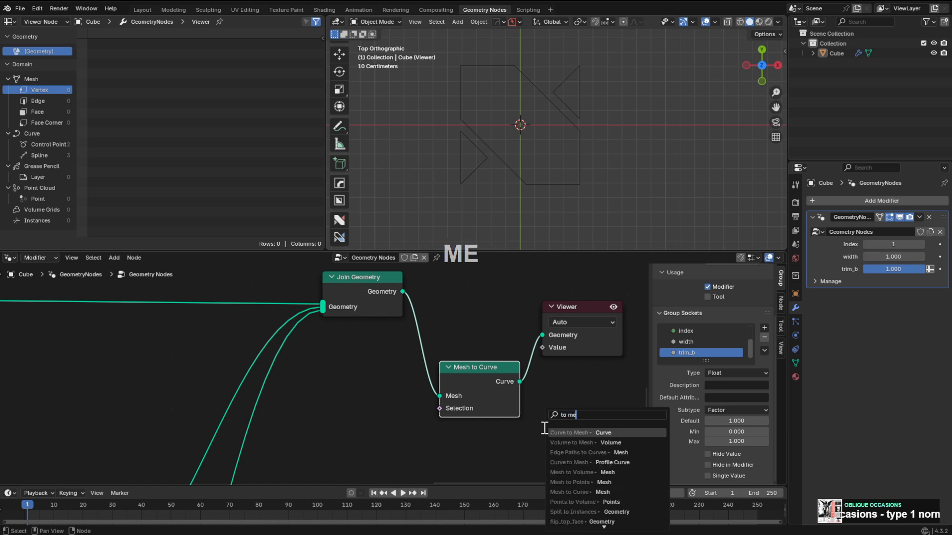
key("Return")
left_click(543, 428)
middle_click_drag(542, 427, 488, 378)
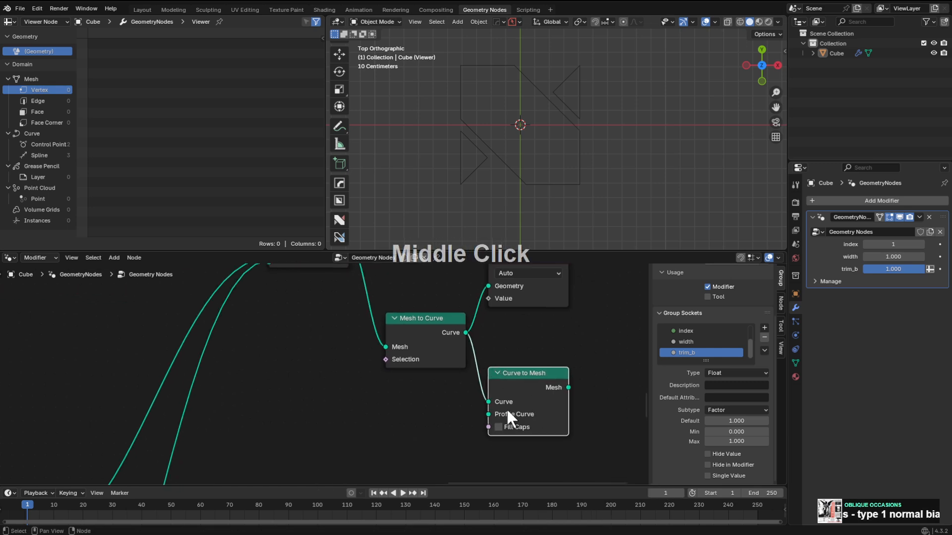
left_click(532, 376)
left_click(542, 383, "ctrl+shift")
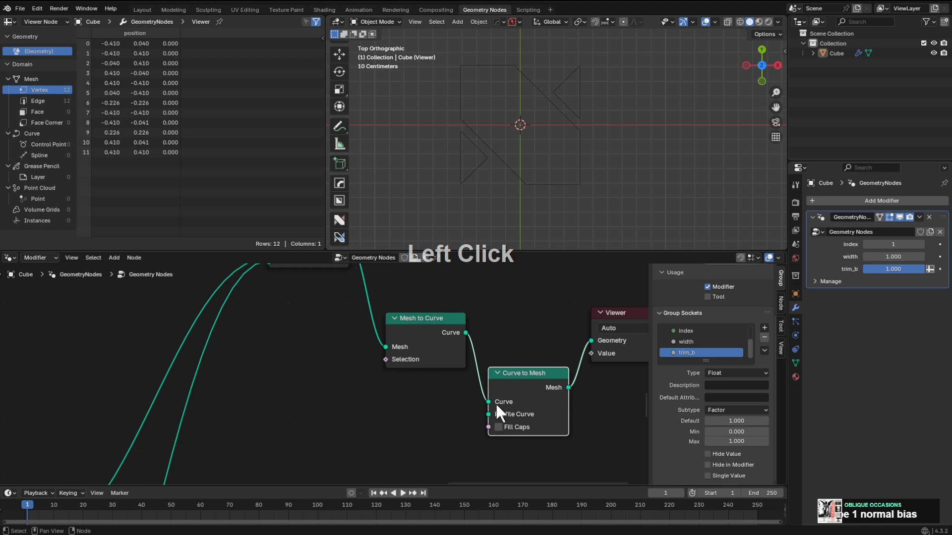
Insert a Trim Curve node between Mesh to Curve and Curve to Mesh, moving Curve to Mesh clear of it.
left_click_drag(529, 379, 550, 376)
key("shift+a")
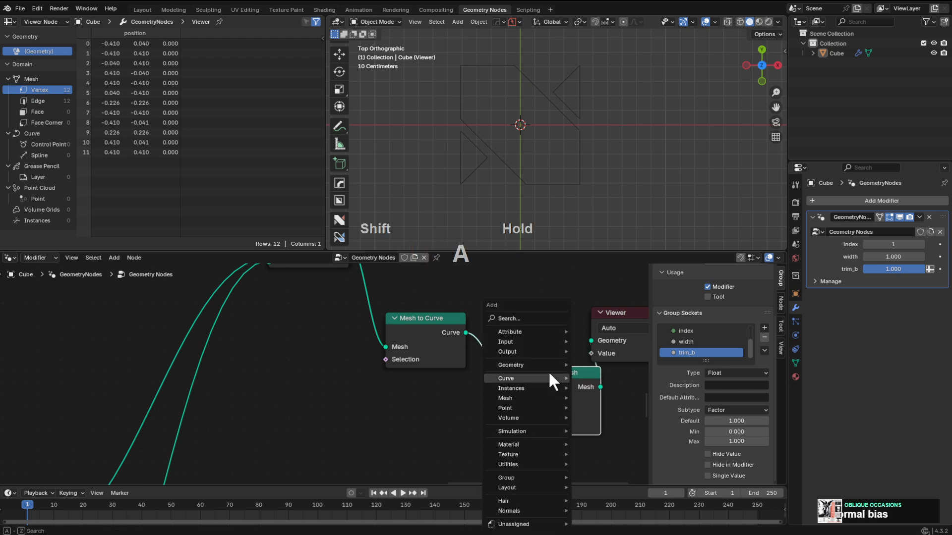
left_click(529, 319)
type("tri")
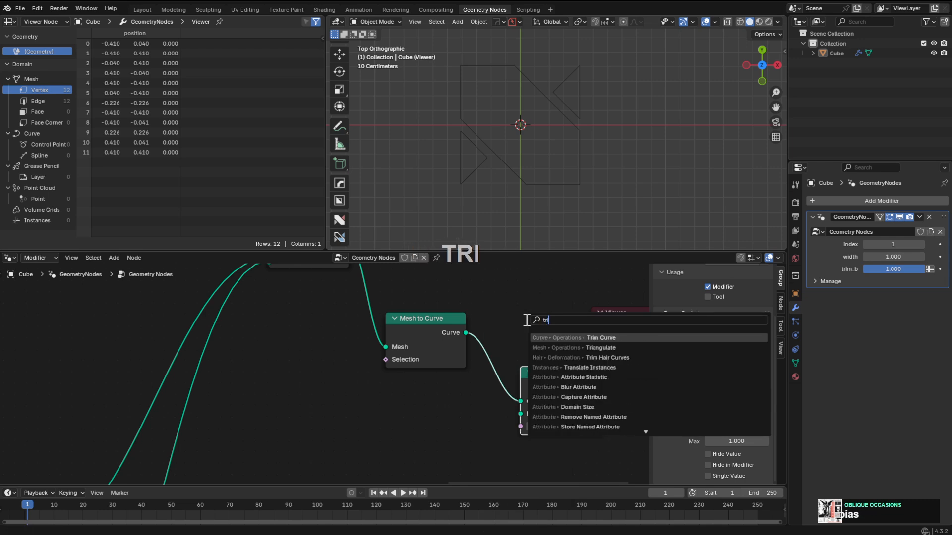
key("Return")
left_click(483, 326)
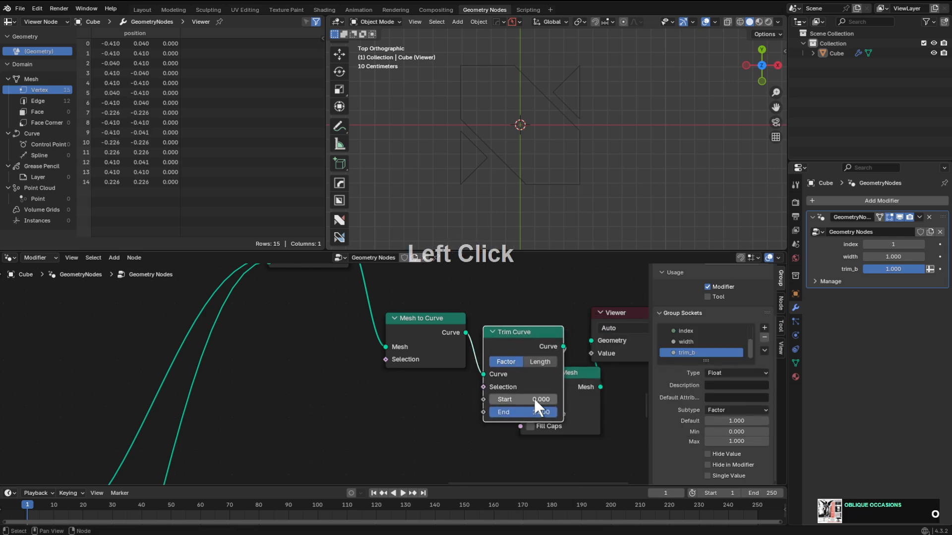
left_click_drag(551, 412, 646, 398)
middle_click_drag(610, 400, 523, 399)
left_click_drag(536, 387, 548, 378)
Try a Mesh Circle node as the Curve to Mesh node's Profile Curve, and delete it.
middle_click_drag(547, 397, 560, 354)
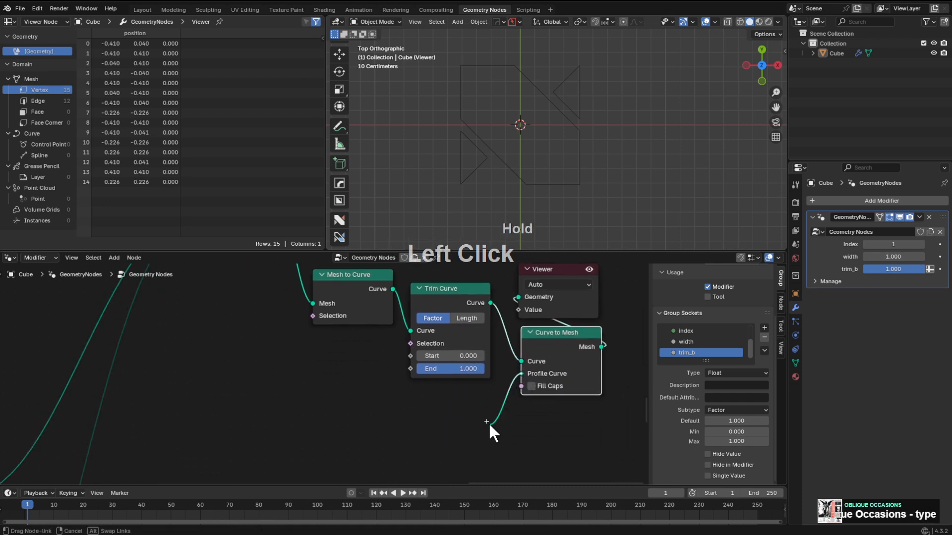
key("shift+a")
type("circle")
key("Return")
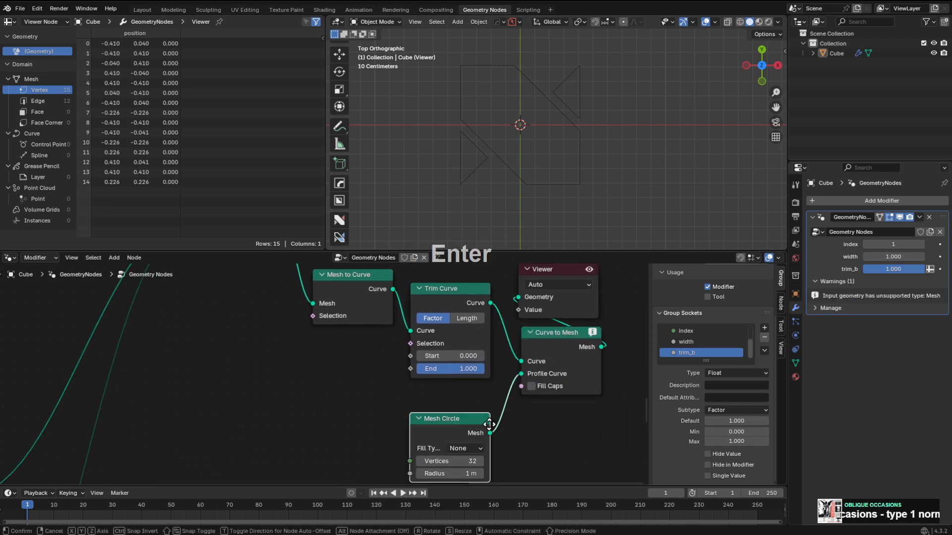
left_click(475, 429)
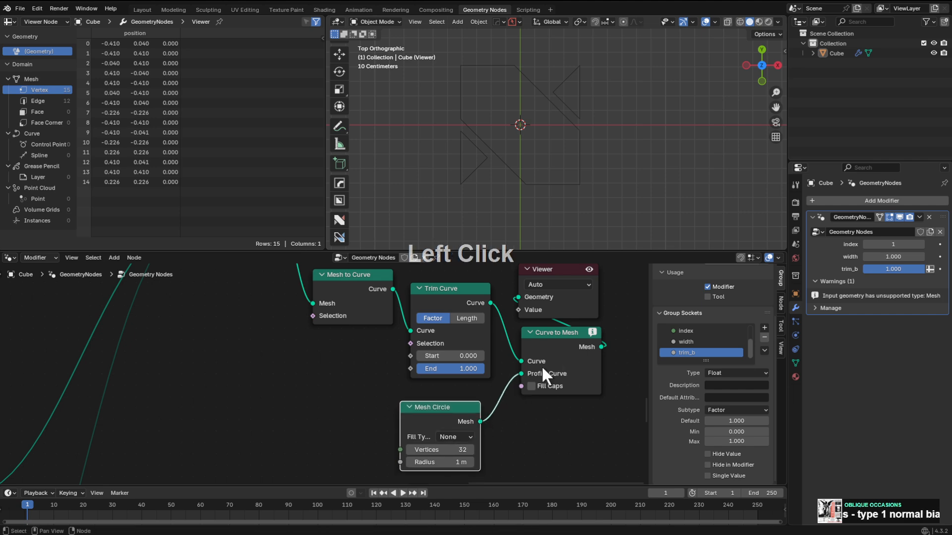
key("x")
Add a Curve Circle node linked to the Curve to Mesh node's Profile Curve, placed below Trim Curve.
left_click(528, 389)
key("shift+a")
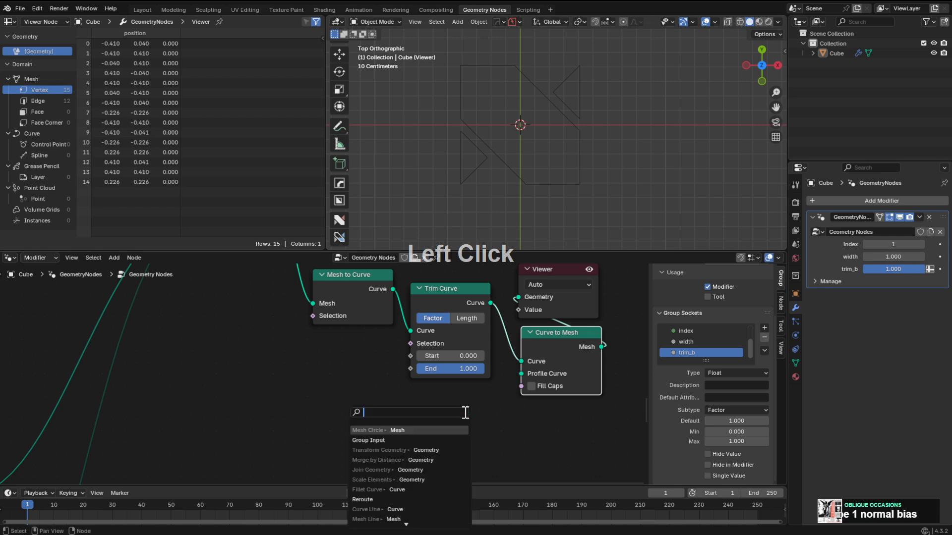
type("circle")
key("Return")
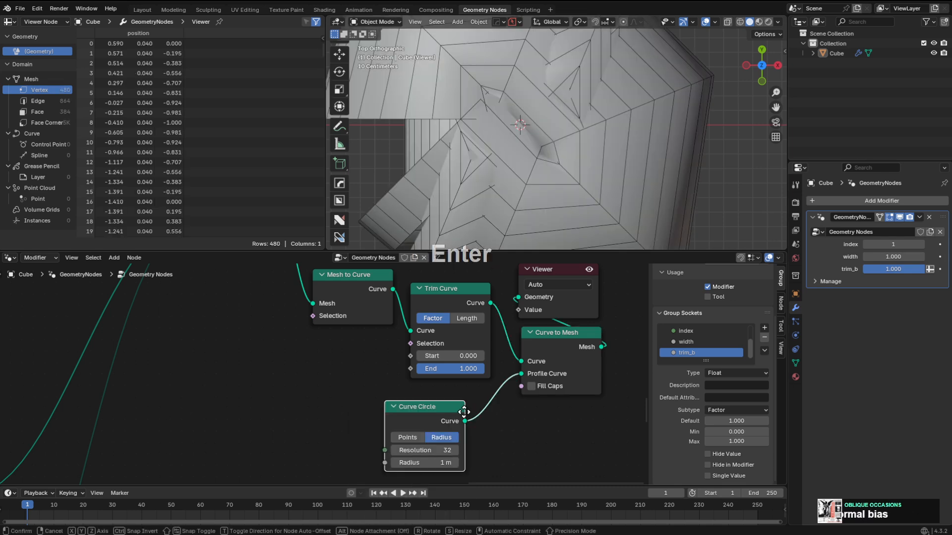
left_click(476, 404)
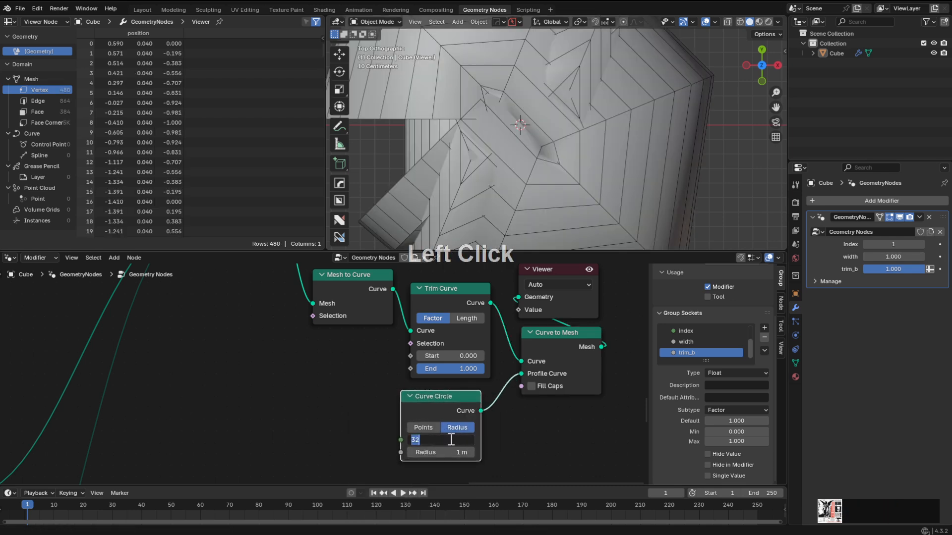
Set the Curve Circle's Resolution to 8 and its Radius to 0.02 m.
key("KP_Enter")
left_click(451, 440)
type("8")
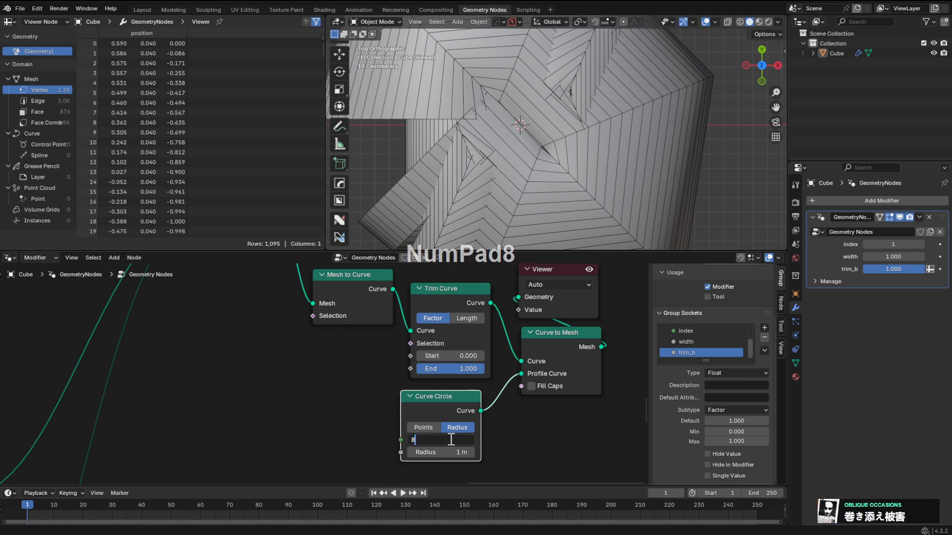
key("KP_Enter")
left_click_drag(449, 452, 388, 452, "shift")
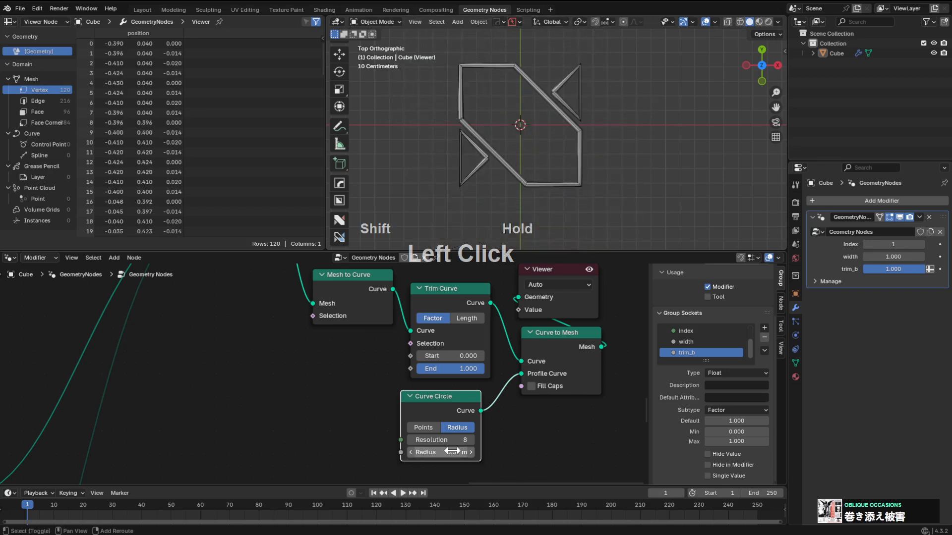
left_click_drag(460, 397, 465, 400)
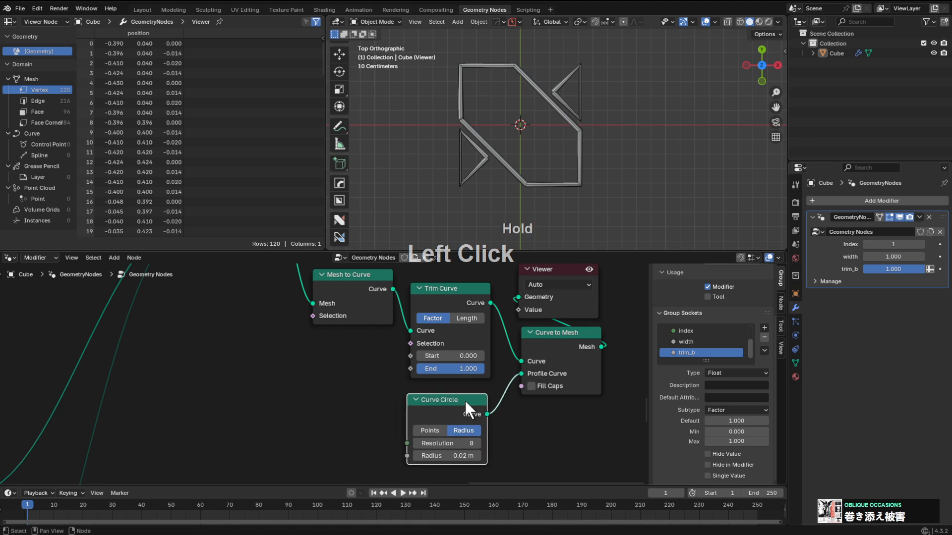
Spread out the Mesh to Curve, Trim Curve, Curve Circle, Curve to Mesh and Viewer nodes, leaving a gap before Trim Curve.
scroll(464, 400, "down", 3)
scroll(425, 356, "up", 2)
left_click_drag(437, 365, 442, 364)
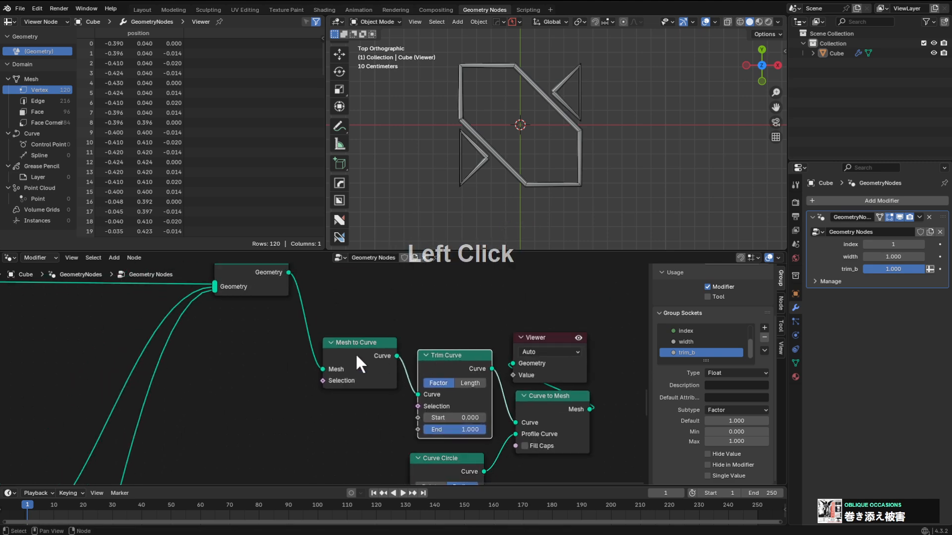
left_click_drag(355, 353, 311, 351)
left_click_drag(454, 366, 444, 368)
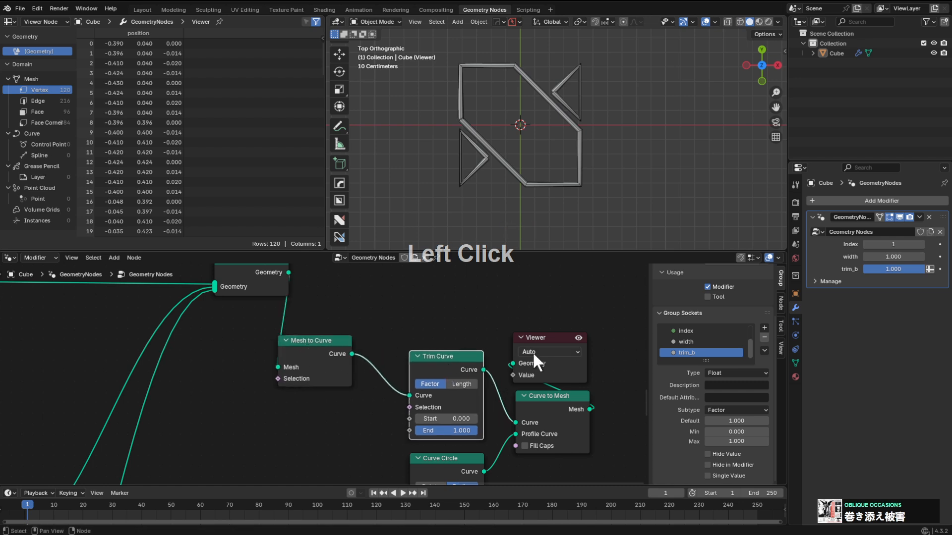
middle_click_drag(542, 340, 439, 329)
left_click_drag(446, 322, 553, 294)
middle_click_drag(500, 379, 523, 311)
left_click_drag(482, 323, 531, 321)
middle_click_drag(446, 331, 519, 375)
left_click_drag(432, 329, 472, 333)
left_click_drag(440, 430, 479, 434)
Insert a Resample Curve node between Mesh to Curve and Trim Curve.
scroll(575, 106, "up", 4)
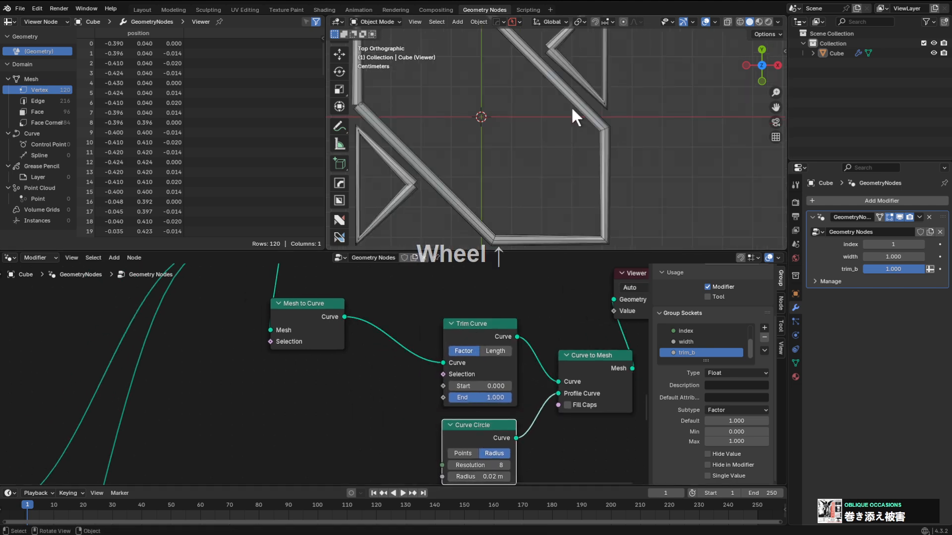
scroll(571, 106, "down", 3)
scroll(466, 327, "up", 1)
key("shift+a")
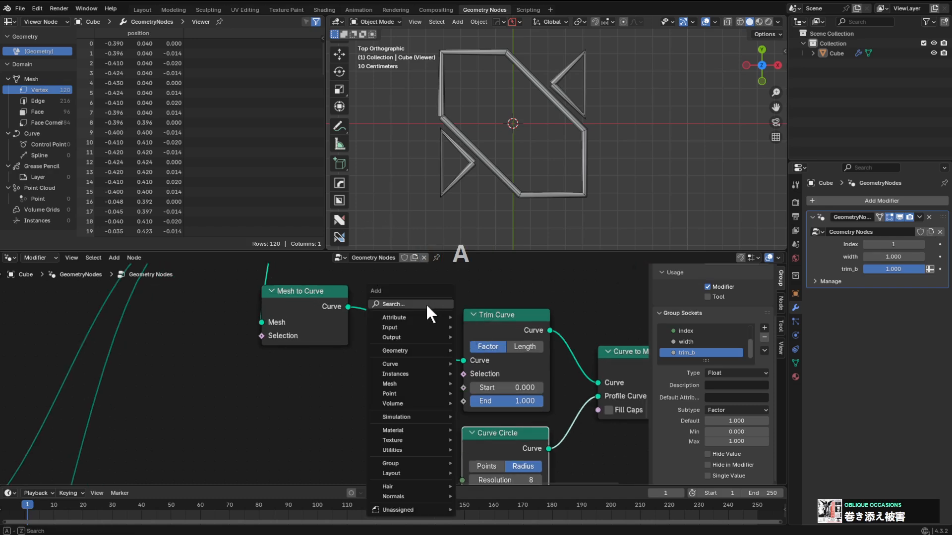
left_click(427, 303)
type("res")
key("Return")
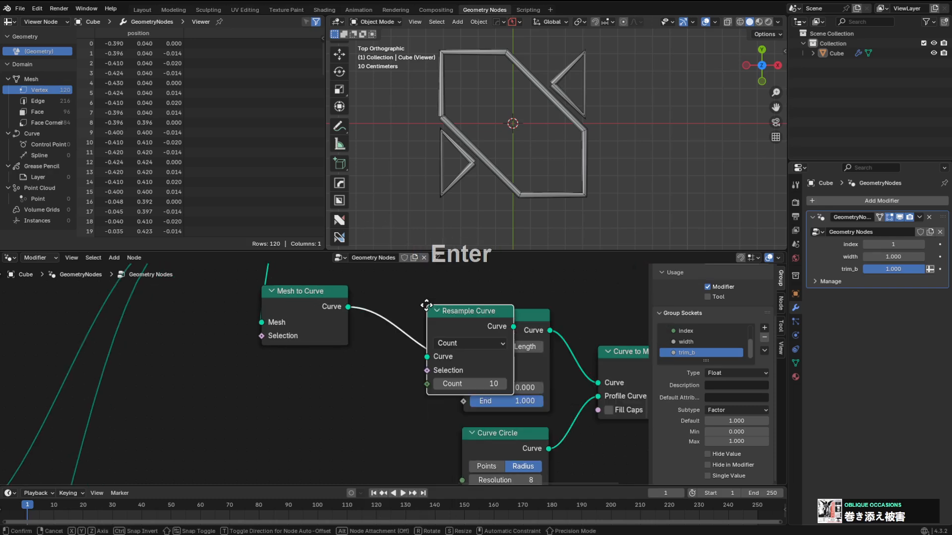
left_click(386, 290)
Try the Resample Curve node's Evaluated and Length modes.
left_click(425, 328)
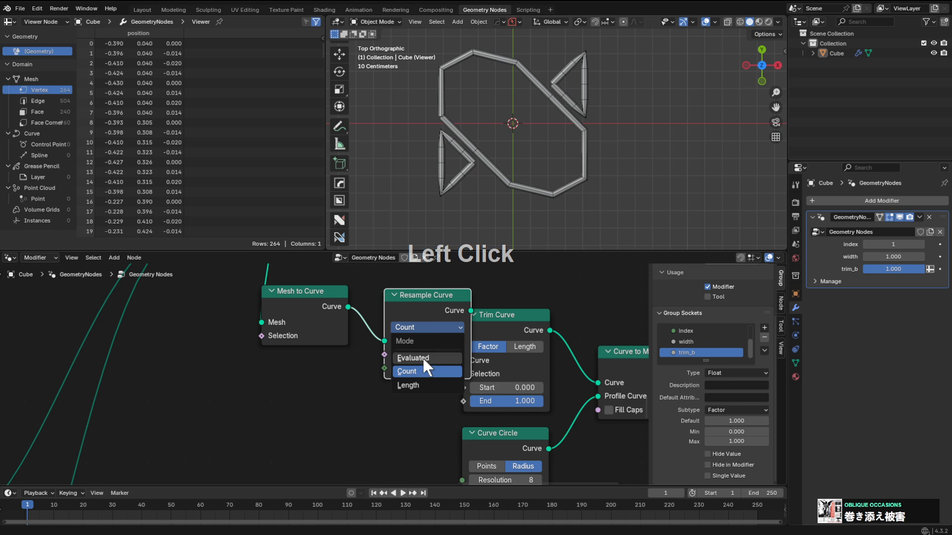
left_click(421, 356)
left_click(418, 325)
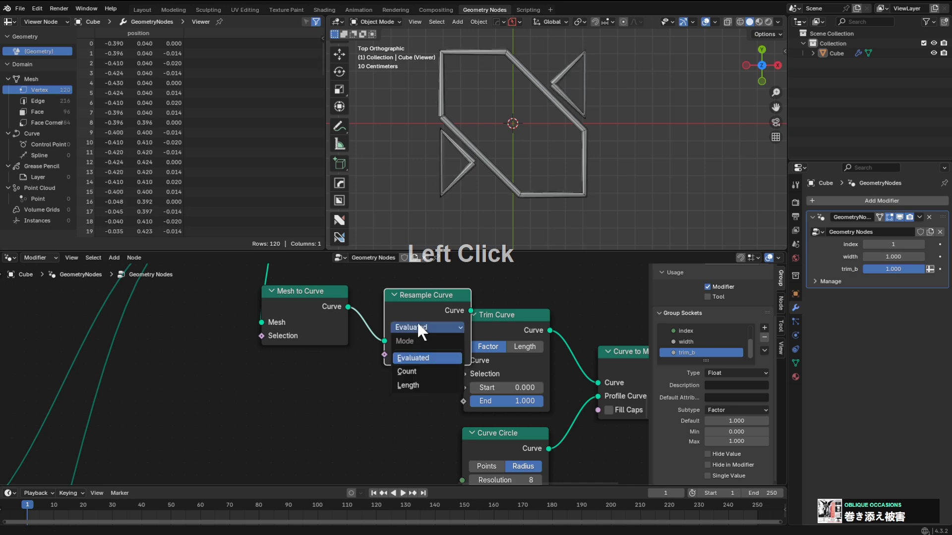
left_click(419, 383)
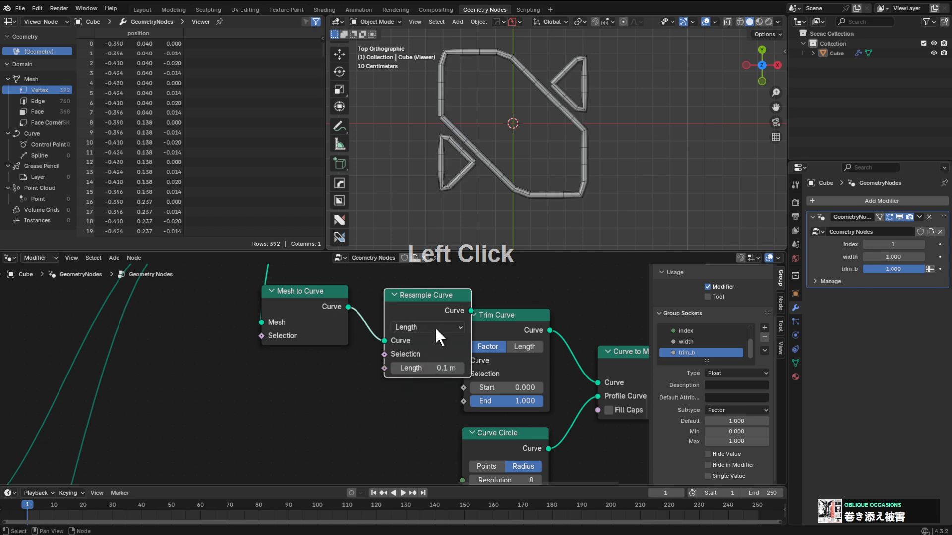
Move Resample Curve clear of Trim Curve, compare its Count and Evaluated modes, and set the mode to Count.
left_click_drag(433, 298, 413, 303)
mouse_move(425, 374)
left_mouse_down("shift")
mouse_move(459, 374)
mouse_move(411, 374)
left_mouse_up("shift")
left_click(413, 330)
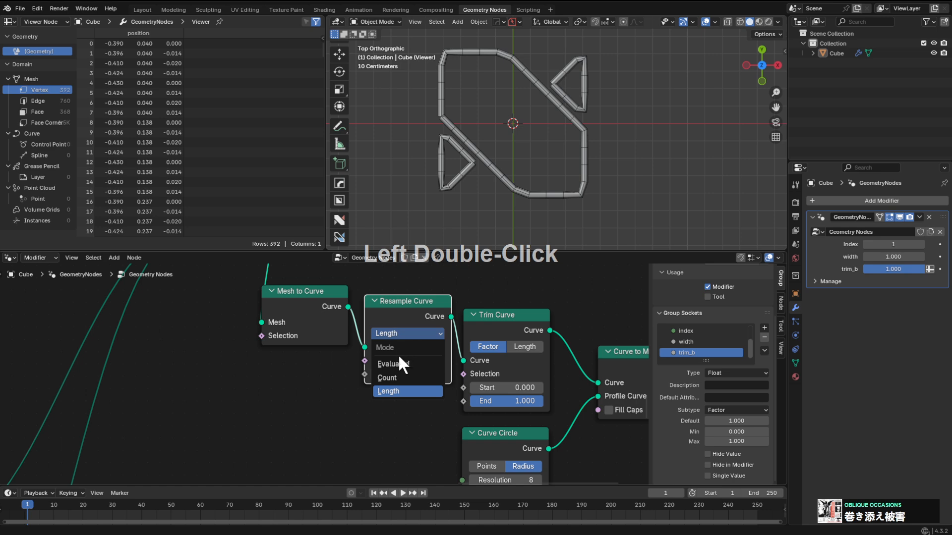
left_click(397, 374)
left_click(404, 333)
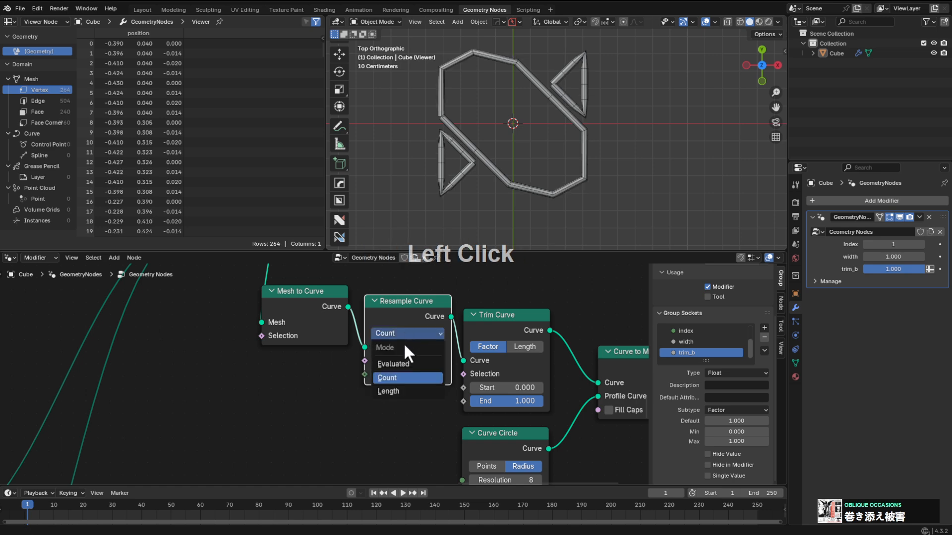
left_click(399, 362)
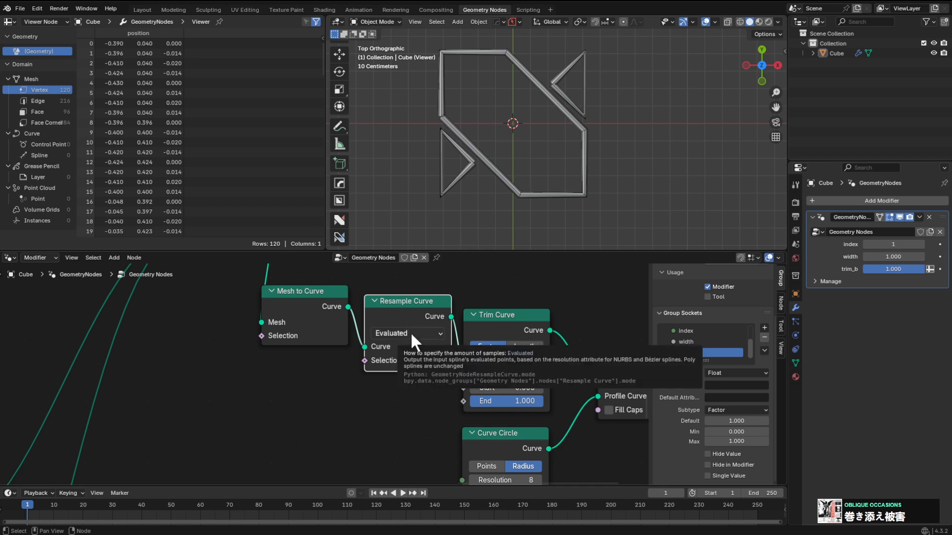
left_click(410, 332)
left_click(402, 377)
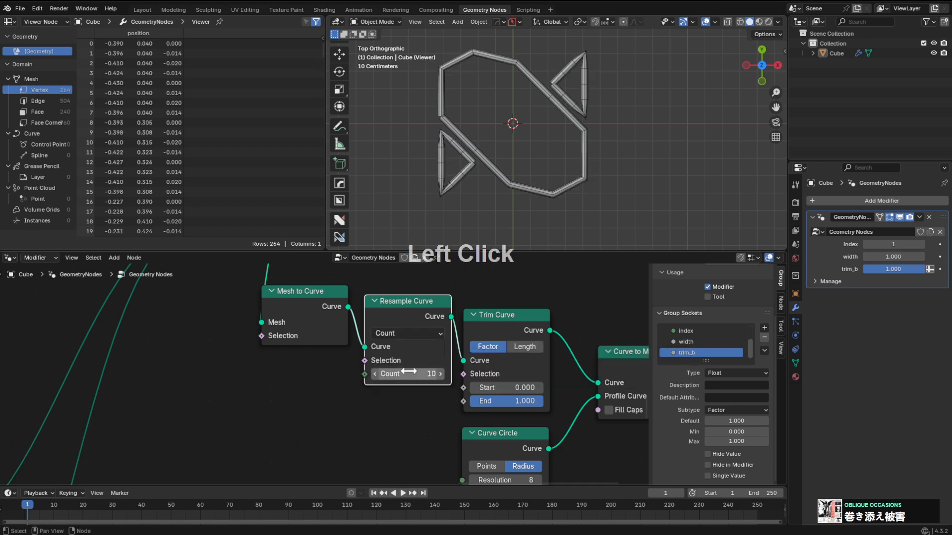
Set the Resample Curve node's Count to 72 and test the trimming by varying the Trim Curve node's End factor.
left_click_drag(411, 374, 456, 375, "shift")
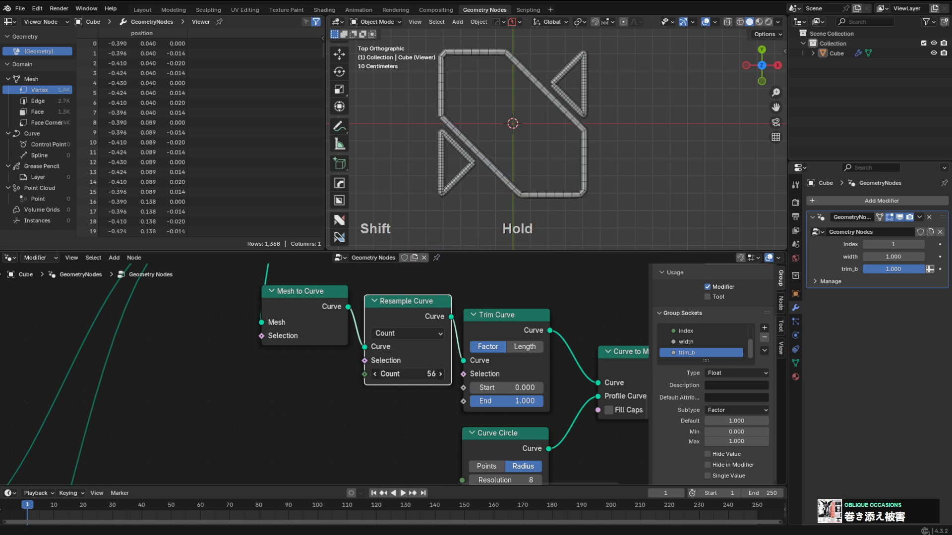
scroll(510, 392, "down", 1)
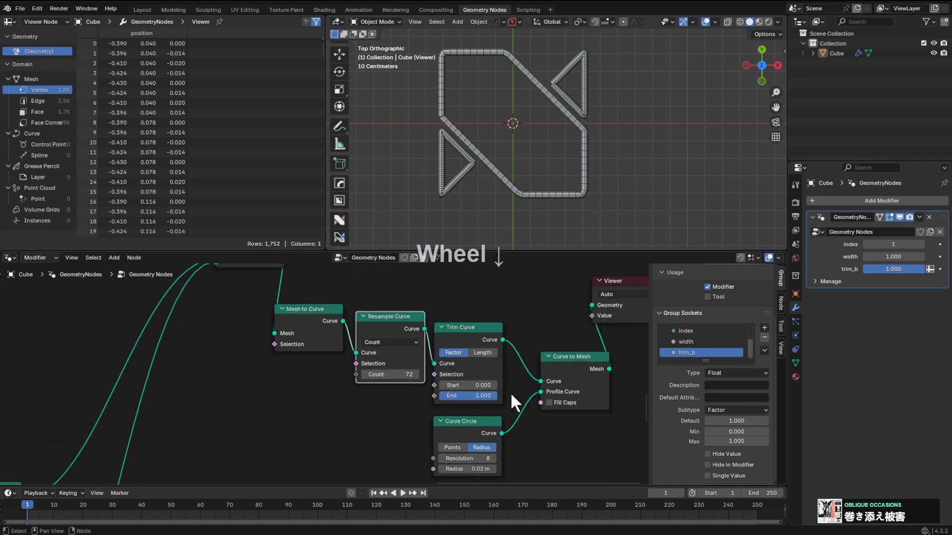
middle_click_drag(510, 392, 450, 360)
mouse_move(432, 375)
left_mouse_down()
mouse_move(380, 375)
mouse_move(442, 375)
left_mouse_up()
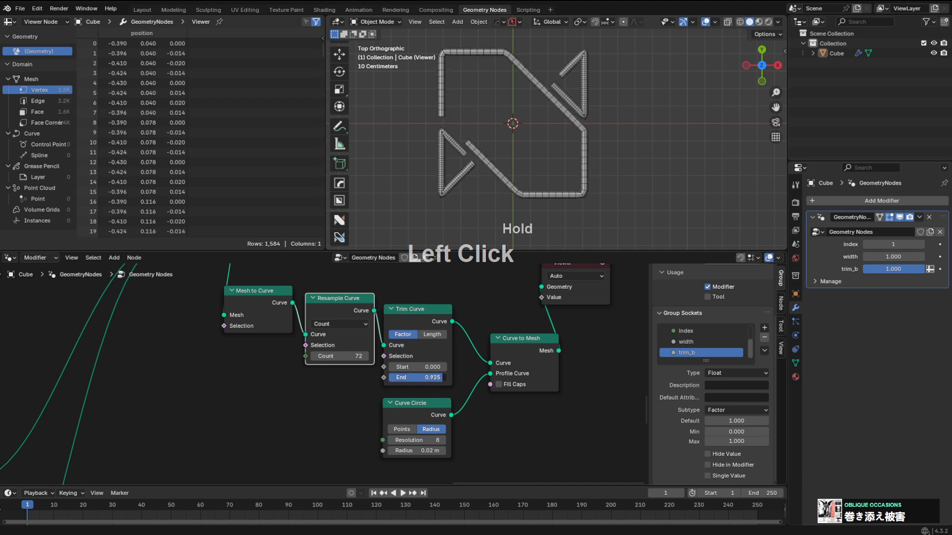
scroll(458, 376, "up", 1)
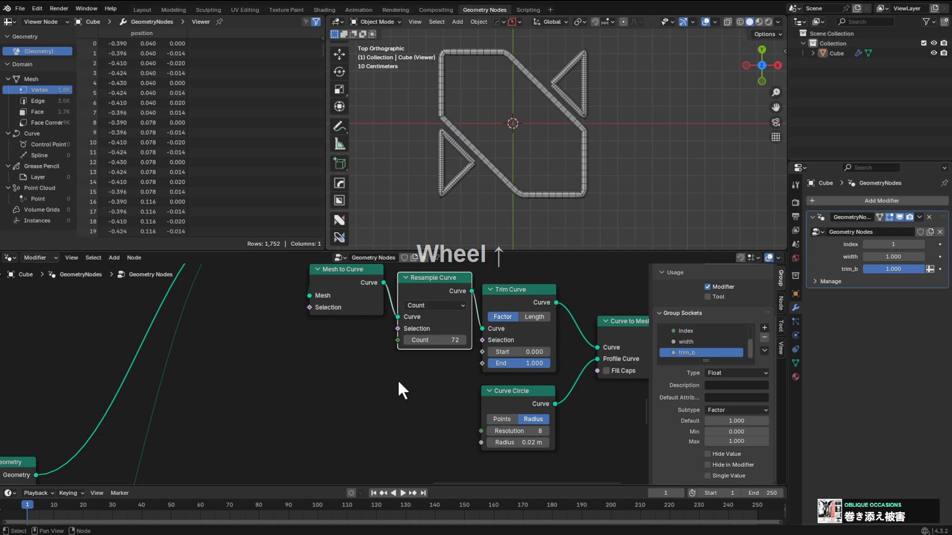
Add a Group Input node below Resample Curve and connect its trim_b output to the Trim Curve node's End input.
key("shift+a")
left_click_drag(360, 342, 505, 360)
left_click(383, 411)
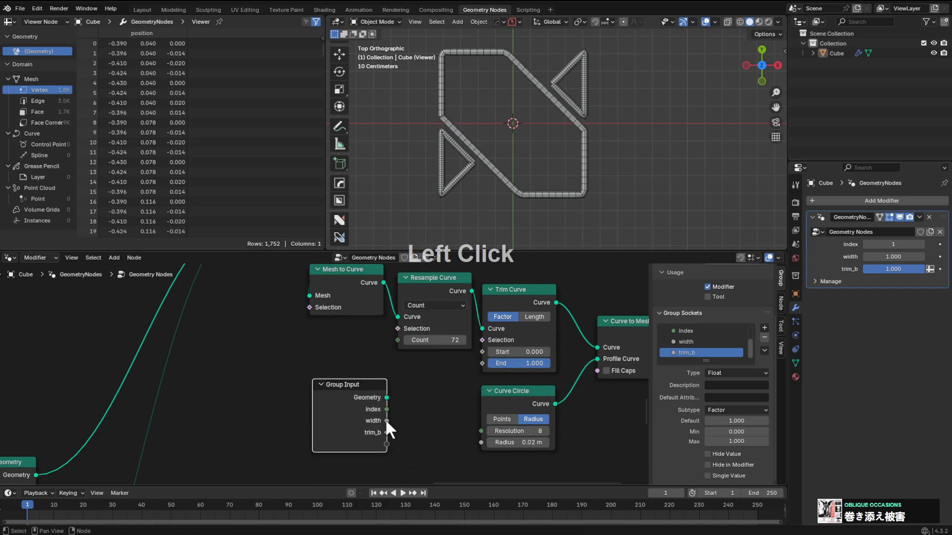
left_click_drag(386, 431, 489, 366)
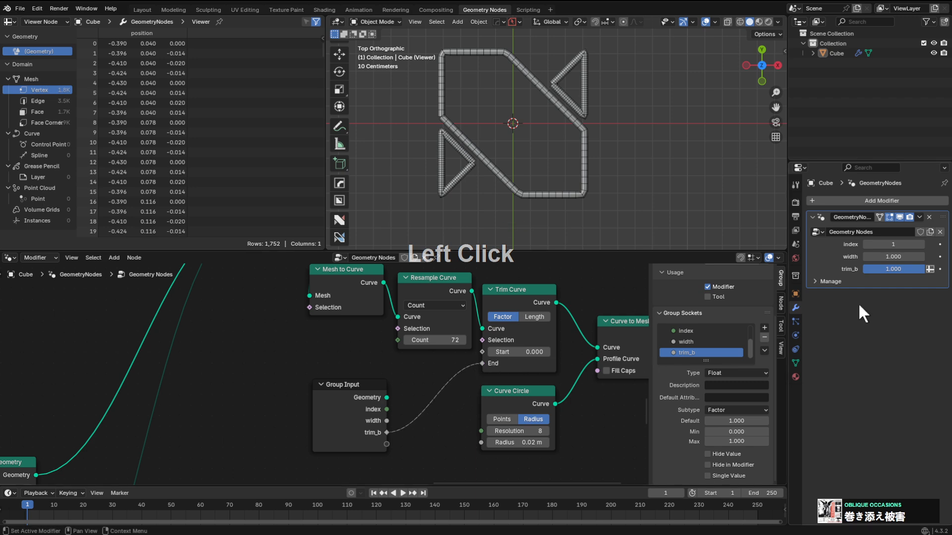
Set the modifier's trim_b value to 0.000 to test the linked curve trimming.
left_click_drag(907, 274, 843, 274)
scroll(554, 310, "down", 5)
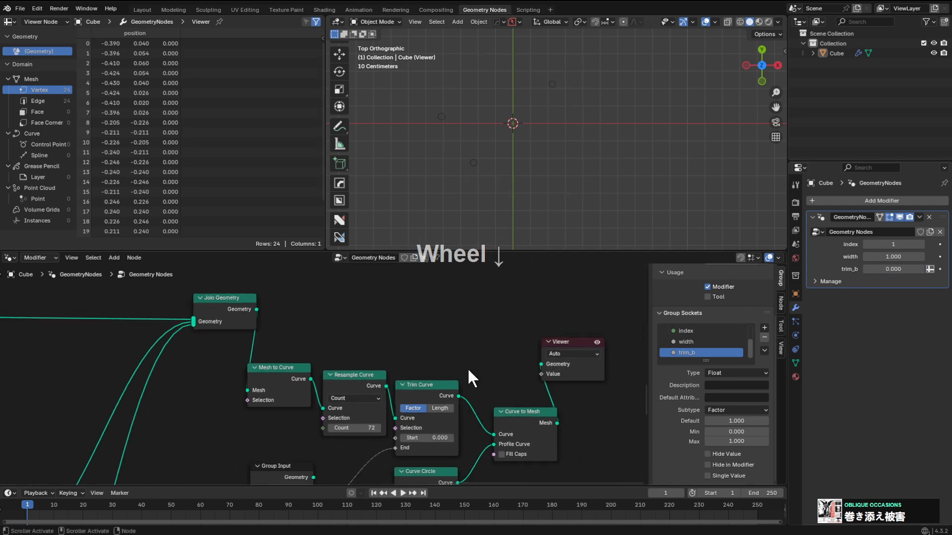
scroll(358, 357, "down", 2)
middle_click_drag(361, 379, 428, 379)
scroll(446, 416, "up", 2)
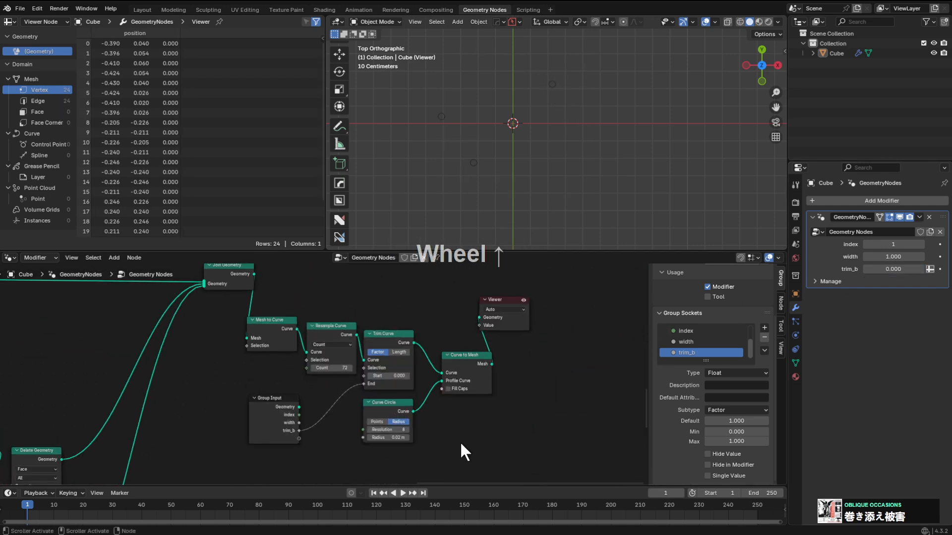
Move the chain from Mesh to Curve through Curve to Mesh, with its Group Input, beneath Join Geometry, and shift Curve to Mesh closer.
left_click_drag(462, 444, 290, 341)
key("g")
left_click(247, 347)
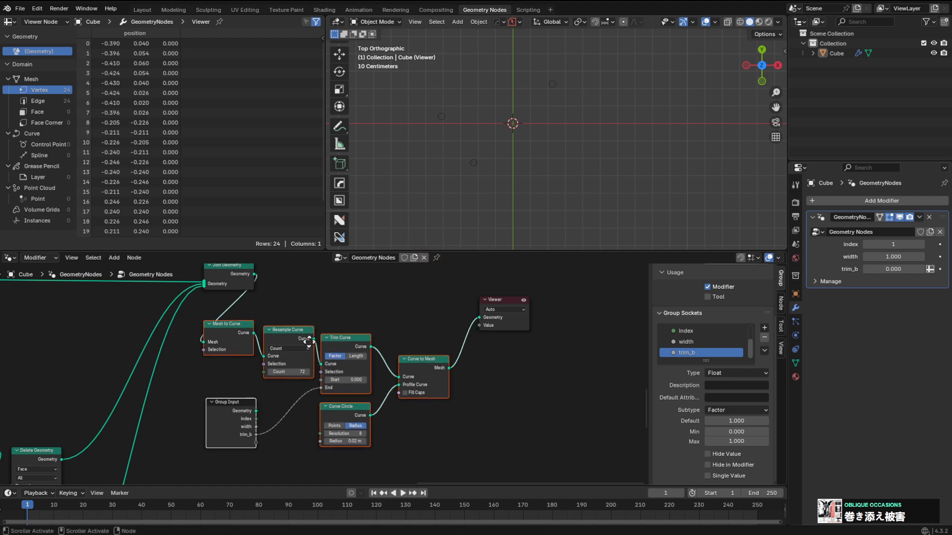
middle_click_drag(407, 366, 440, 415)
scroll(441, 415, "up", 3)
left_click(440, 413)
key("g")
left_click(422, 411)
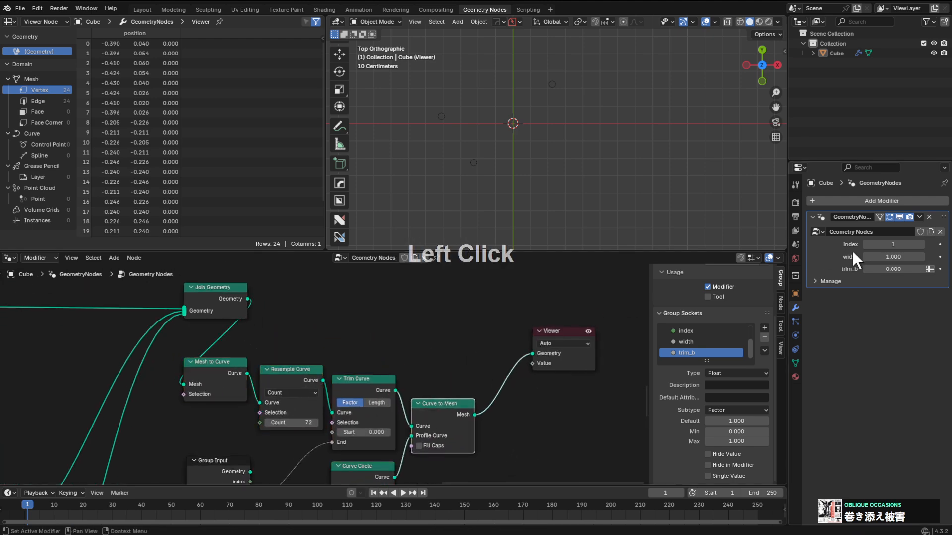
Add a third item to the Index Switch node beside the HOPS LOGIC frame.
scroll(331, 297, "down", 5)
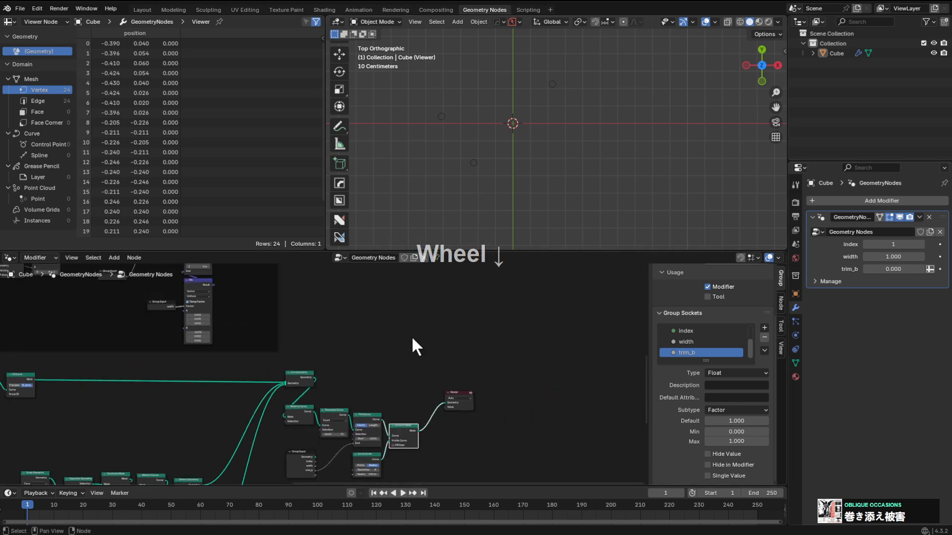
middle_click_drag(412, 335, 444, 336)
scroll(425, 361, "up", 3)
left_click(429, 341)
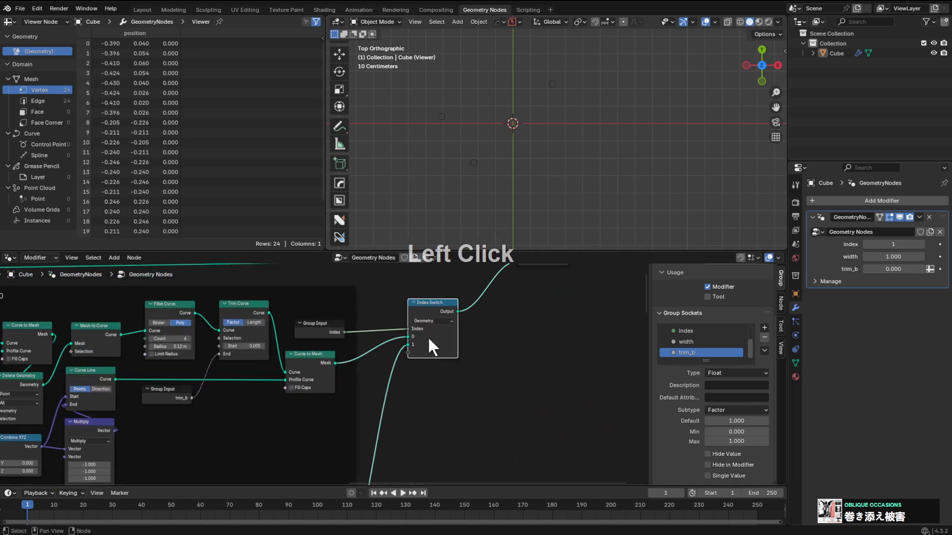
left_click(780, 302)
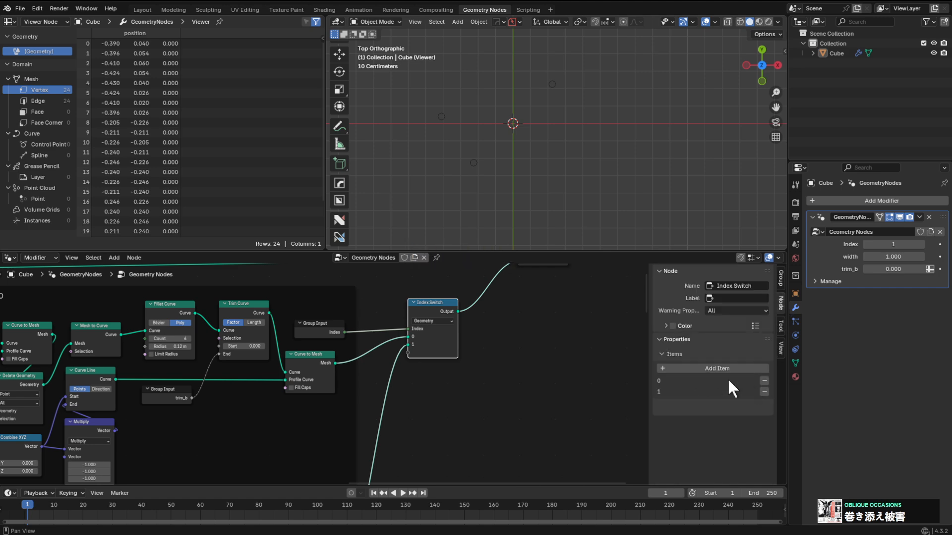
left_click(718, 368)
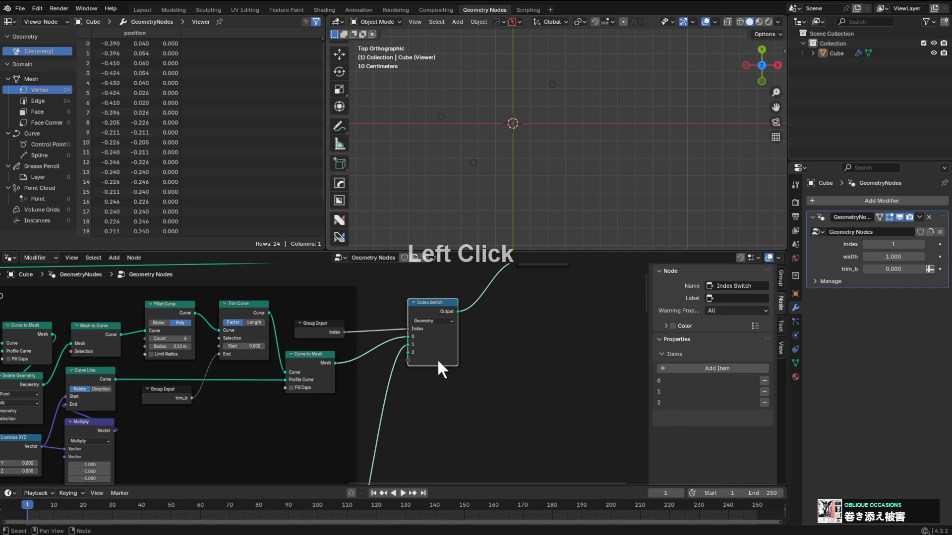
Connect the Mesh output of the lower network's Curve to Mesh node to input 2 of the Index Switch.
scroll(441, 364, "down", 7)
middle_click_drag(459, 421, 463, 299)
middle_click_drag(457, 404, 465, 301)
scroll(466, 300, "down", 5)
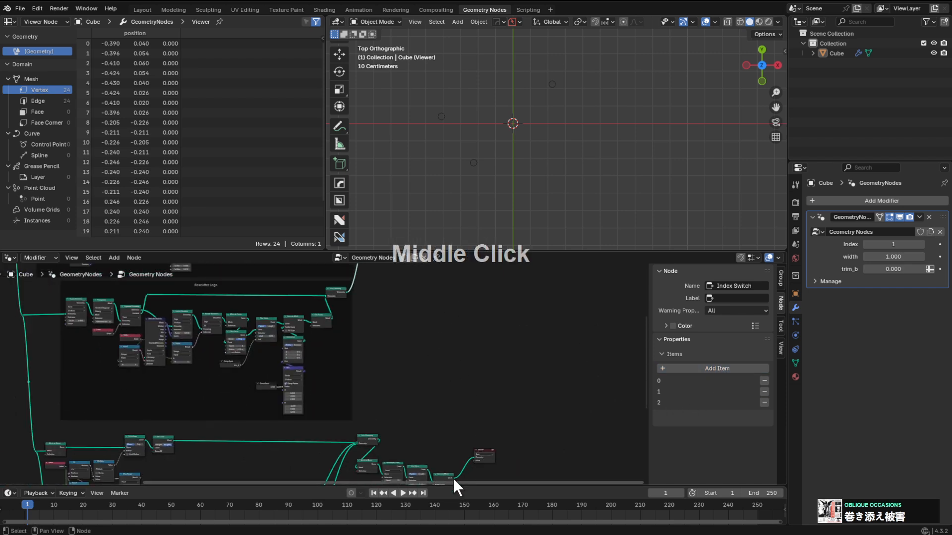
left_click_drag(454, 476, 375, 322)
scroll(442, 338, "up", 3)
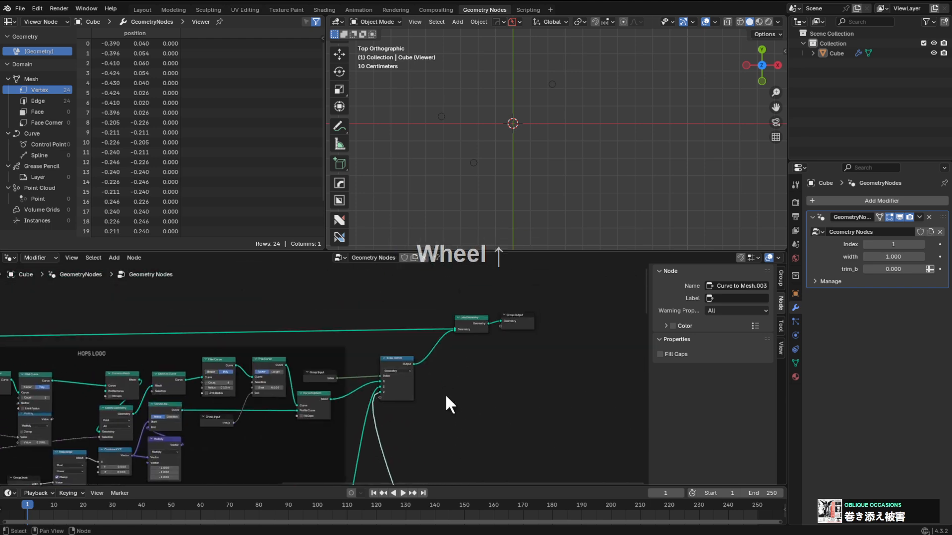
Try to rename item 0 in the Index Switch node's item list.
scroll(449, 404, "up", 3)
left_click(490, 345)
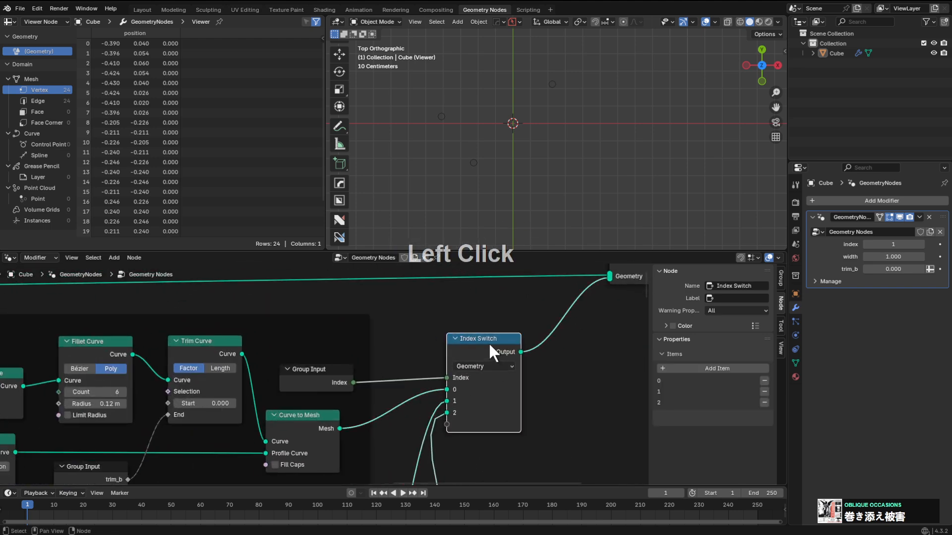
double_click(666, 380)
left_click(664, 380)
key("F2")
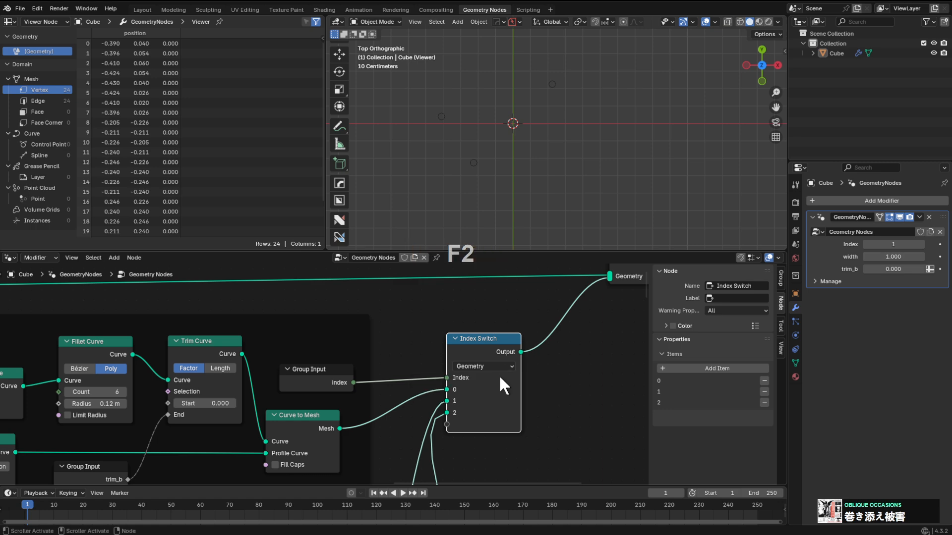
left_click(778, 281)
left_click(777, 304)
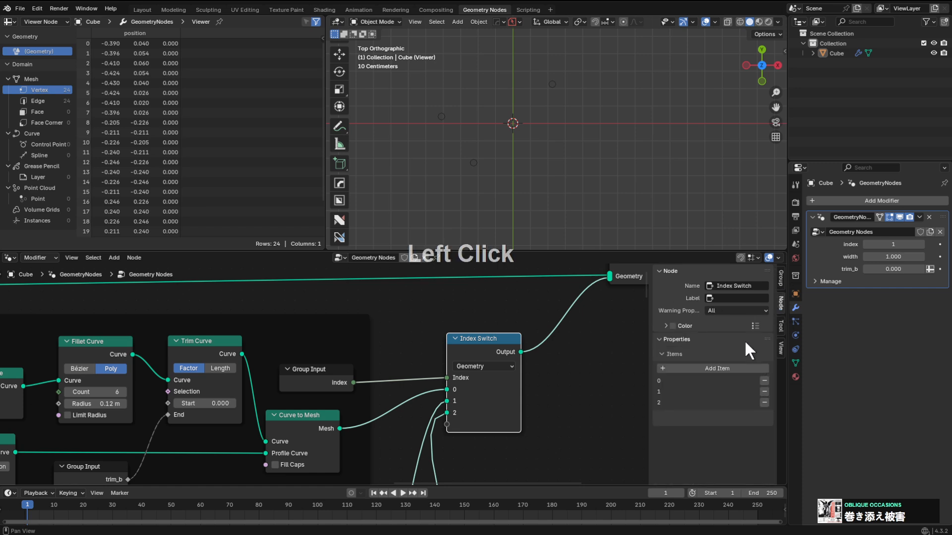
triple_click(658, 378)
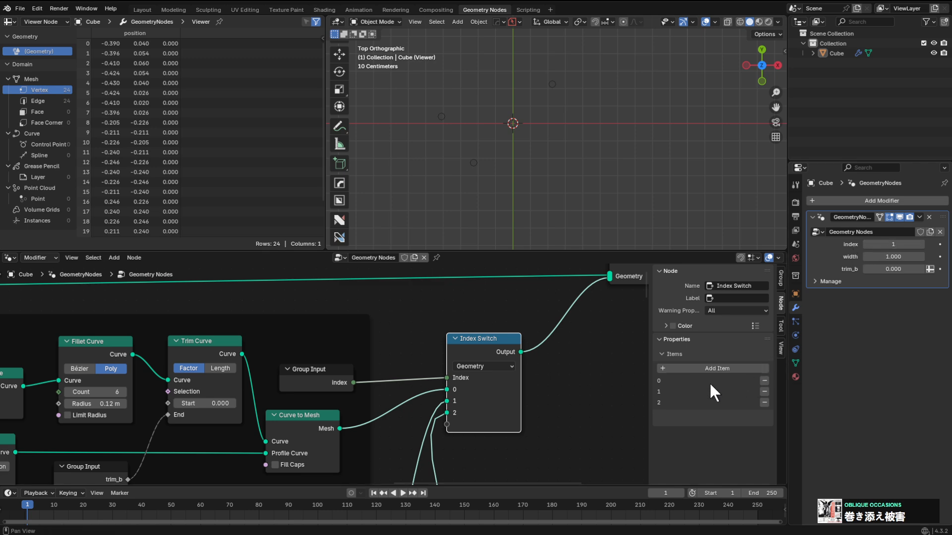
Preview the final Join Geometry node in the Viewer and switch the modifier's index to 0 and back to 1.
scroll(528, 366, "down", 6)
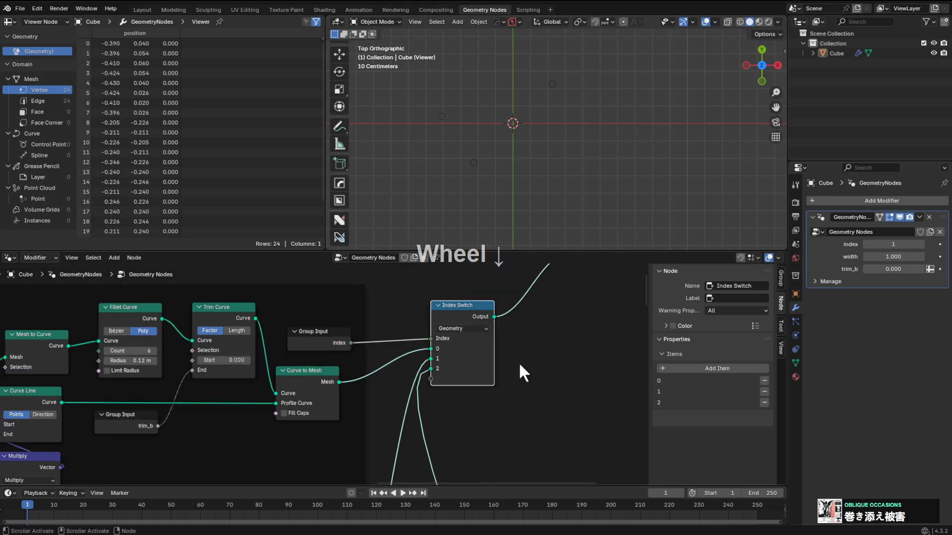
middle_click_drag(525, 336, 500, 433)
middle_click_drag(508, 367, 437, 435)
scroll(466, 407, "down", 1)
left_click(471, 389, "ctrl+shift")
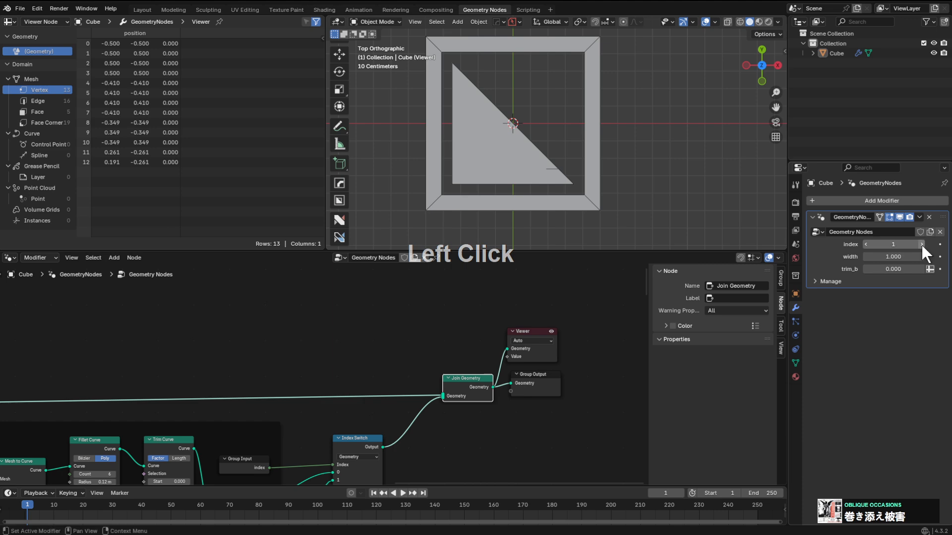
left_click(866, 244)
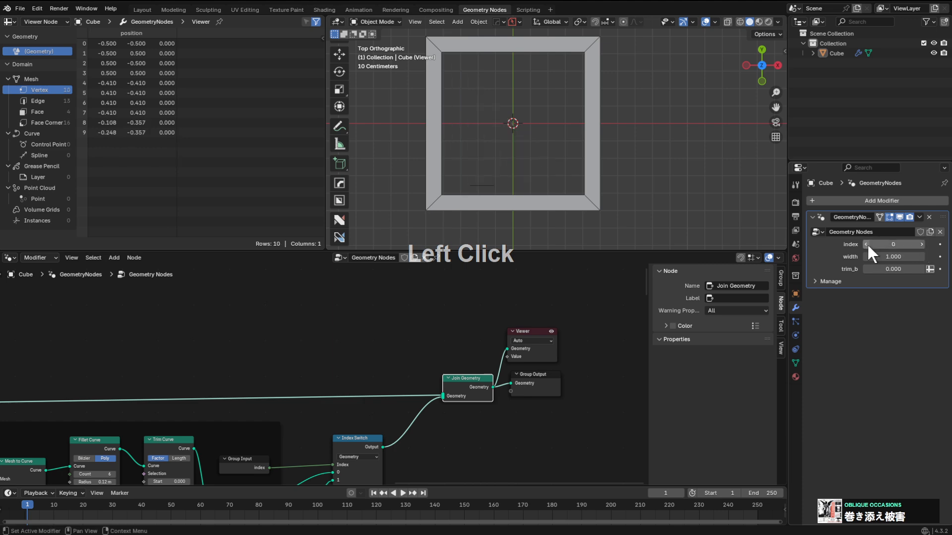
left_click(921, 245)
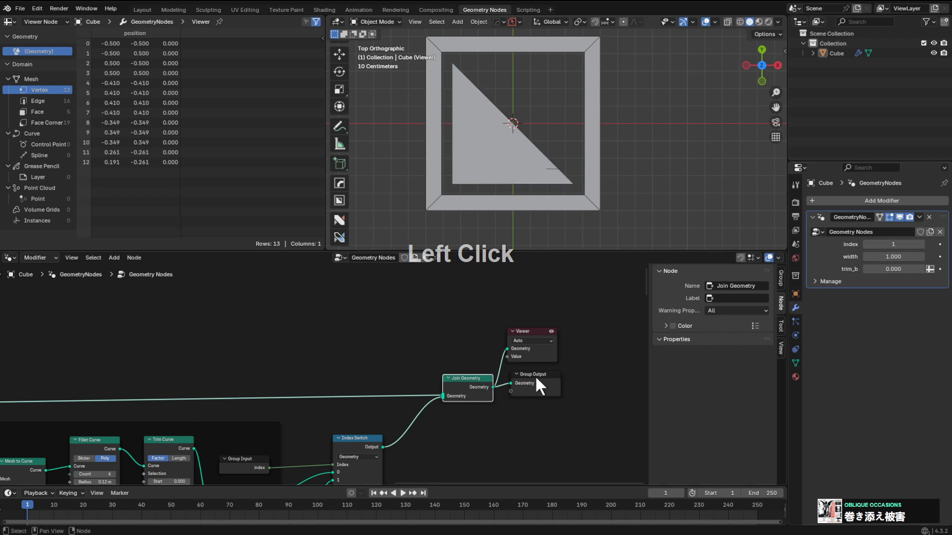
Set the index group input's maximum to 3, then try the modifier's index at 2 and return it to 1.
left_click_drag(537, 379, 550, 392)
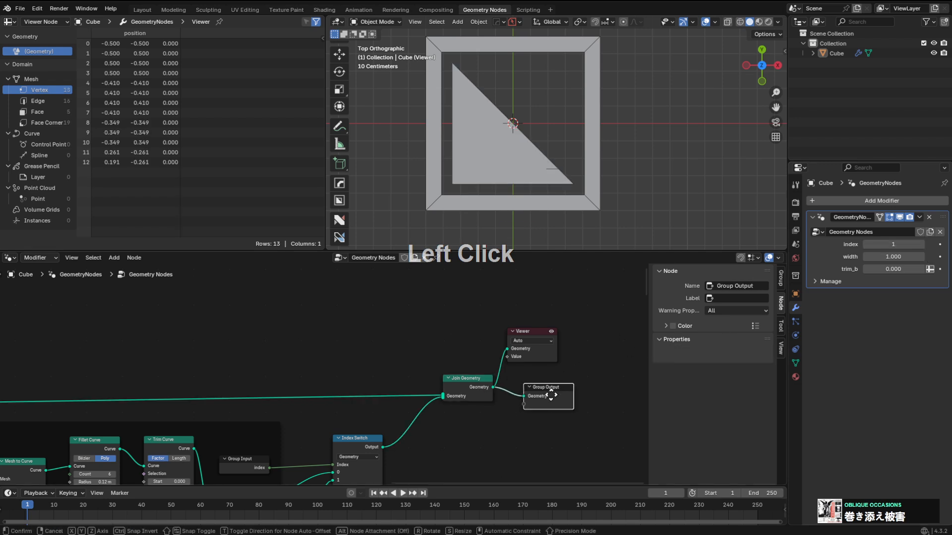
left_click(780, 283)
scroll(729, 457, "down", 4)
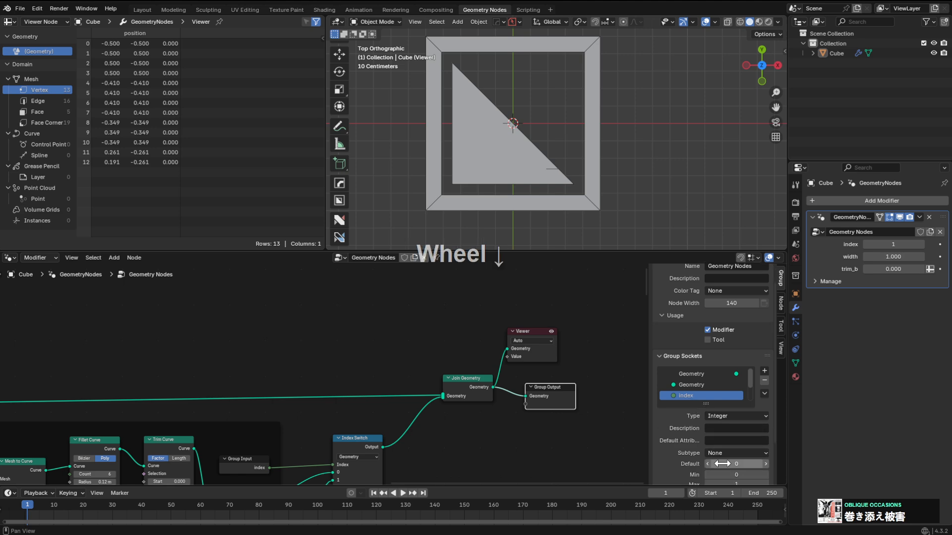
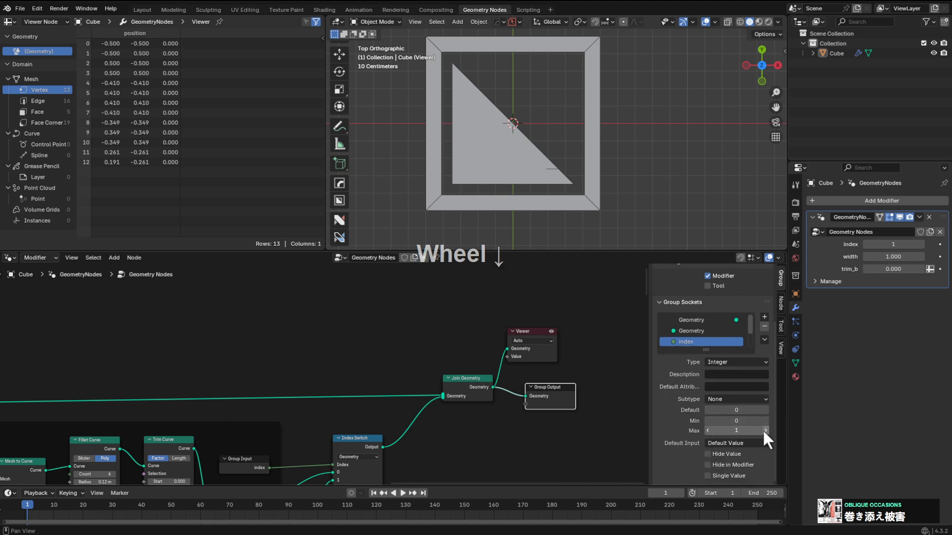
double_click(766, 430)
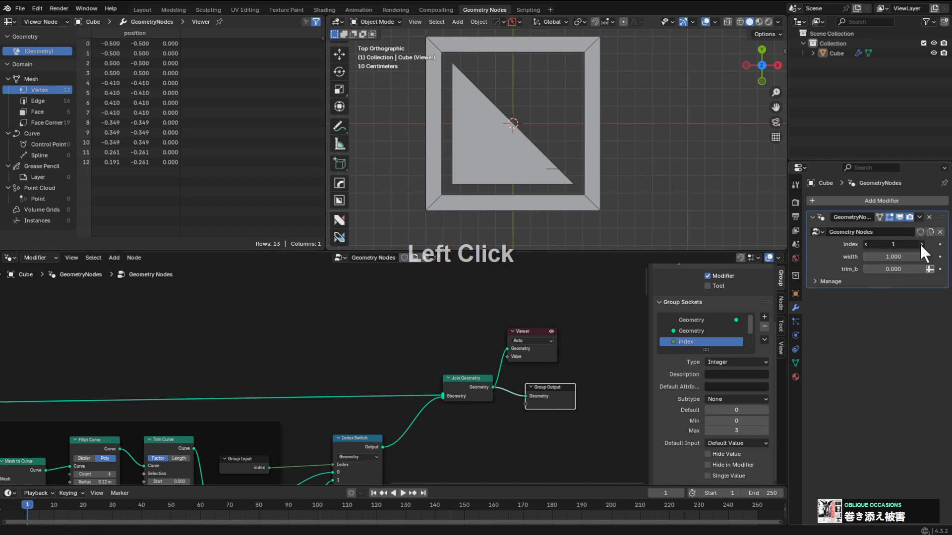
type("2")
key("Return")
left_click(865, 245)
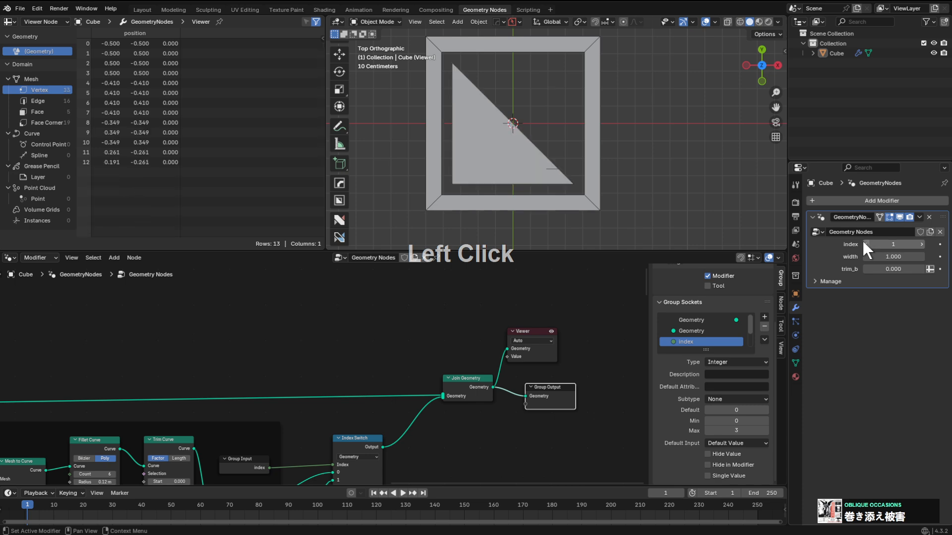
Insert a duplicate Join Geometry node after the lower Curve to Mesh node and connect the original Join Geometry's output to it.
scroll(490, 443, "down", 3)
middle_click_drag(548, 316, 495, 314)
scroll(483, 339, "down", 6)
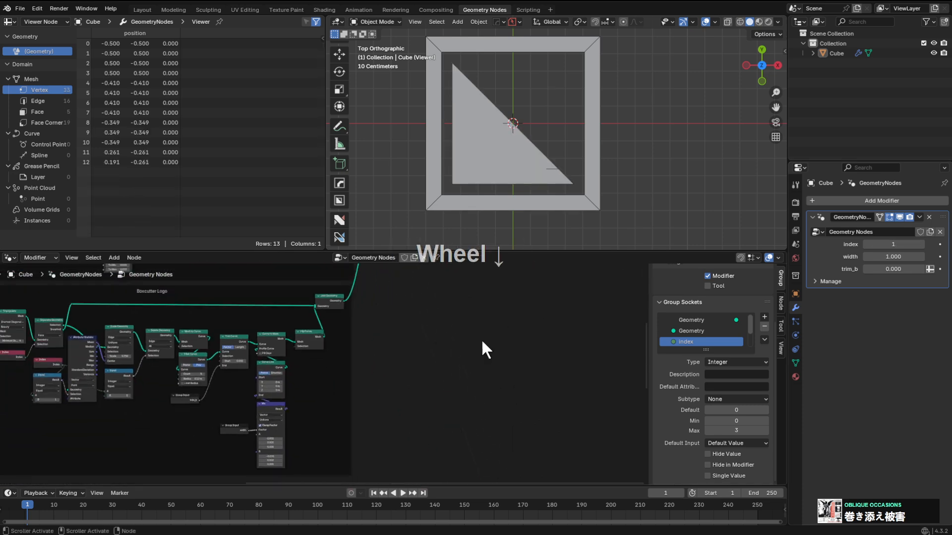
scroll(462, 299, "up", 2)
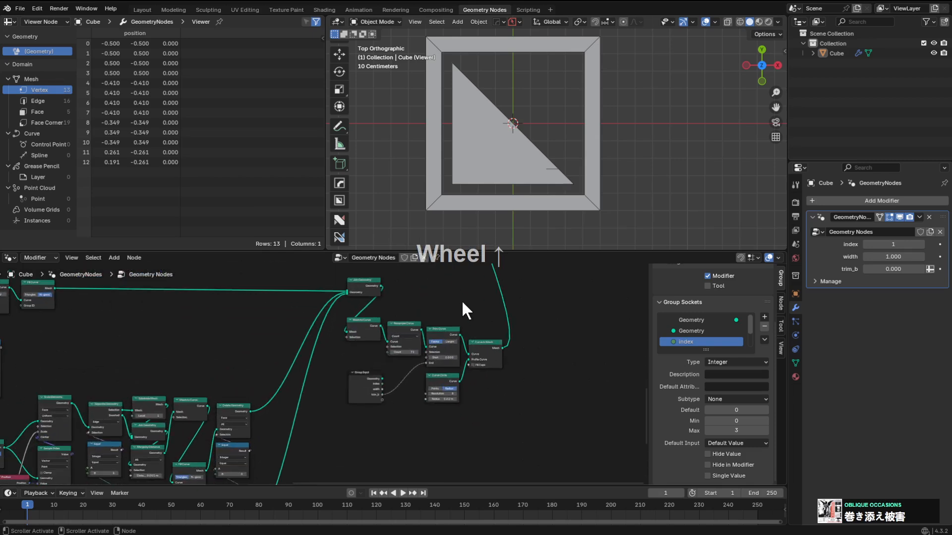
middle_click_drag(462, 299, 438, 363)
scroll(479, 295, "up", 2)
key("shift+a")
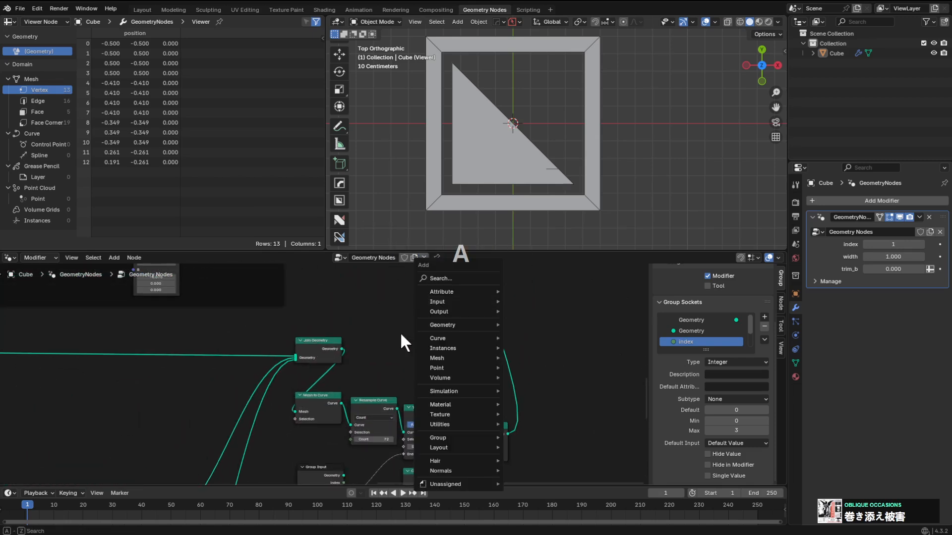
left_click(310, 341)
key("shift+d")
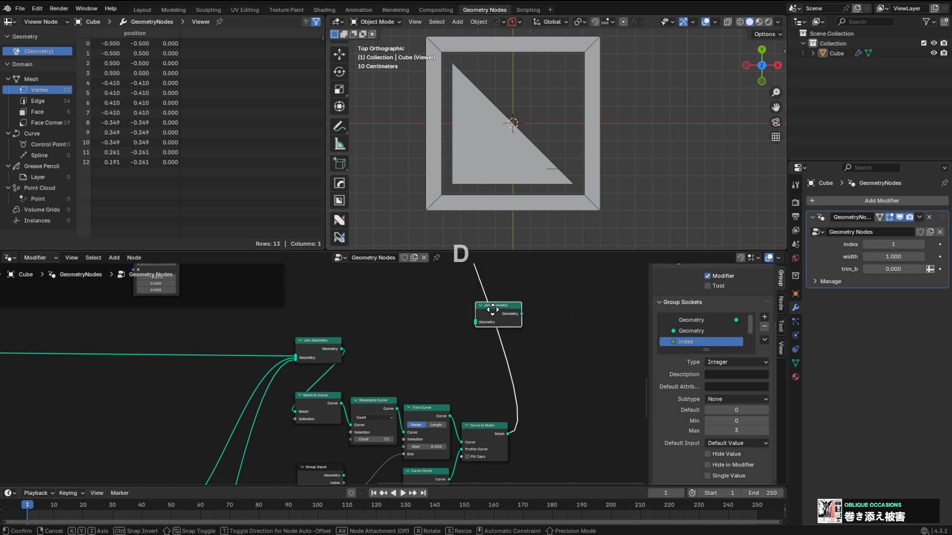
left_click(492, 341)
key("g")
left_click(462, 345)
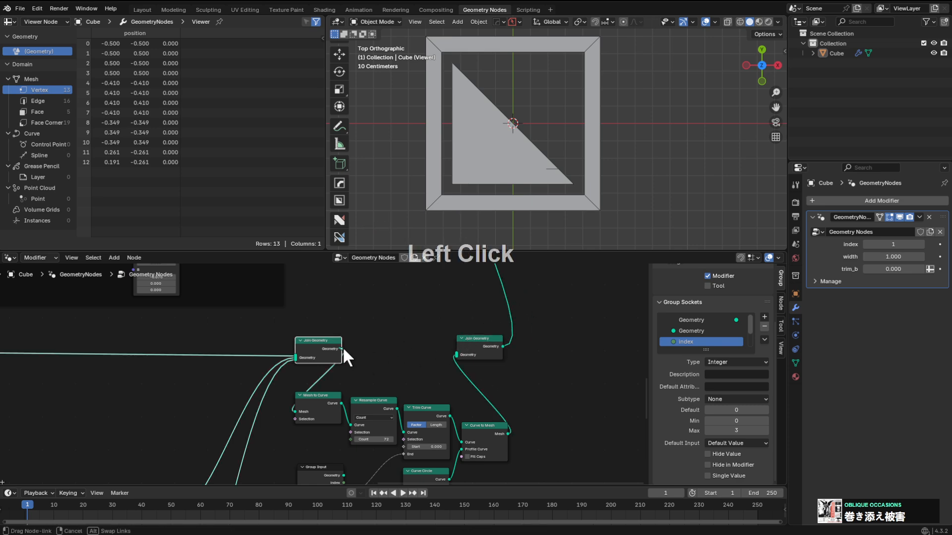
left_click_drag(343, 349, 472, 349)
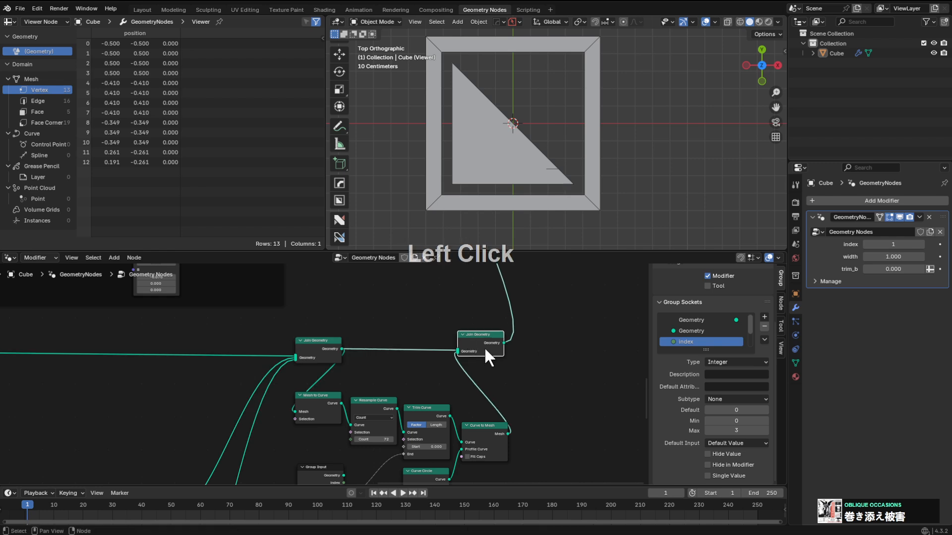
Set the modifier's index to 2 and raise trim_b to 1.000.
left_click(922, 244)
left_click(922, 244)
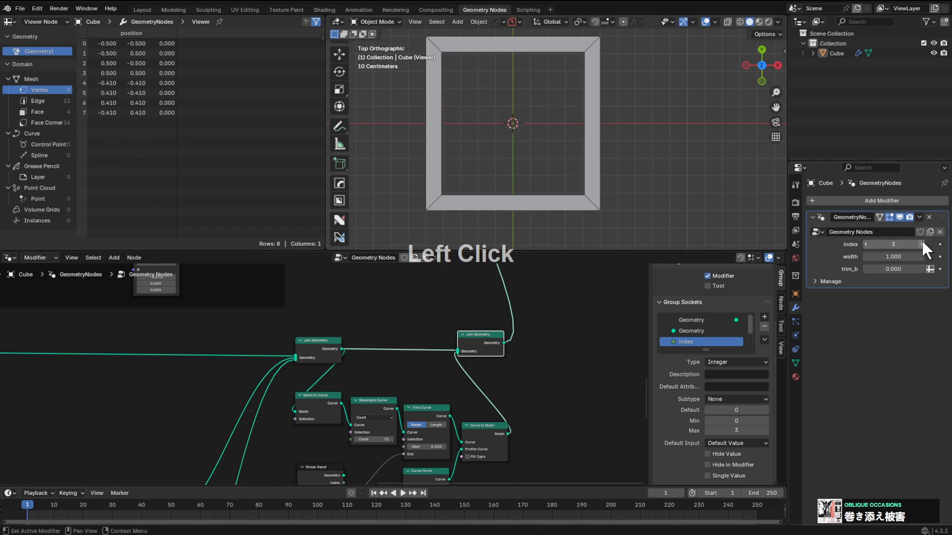
left_click(866, 244)
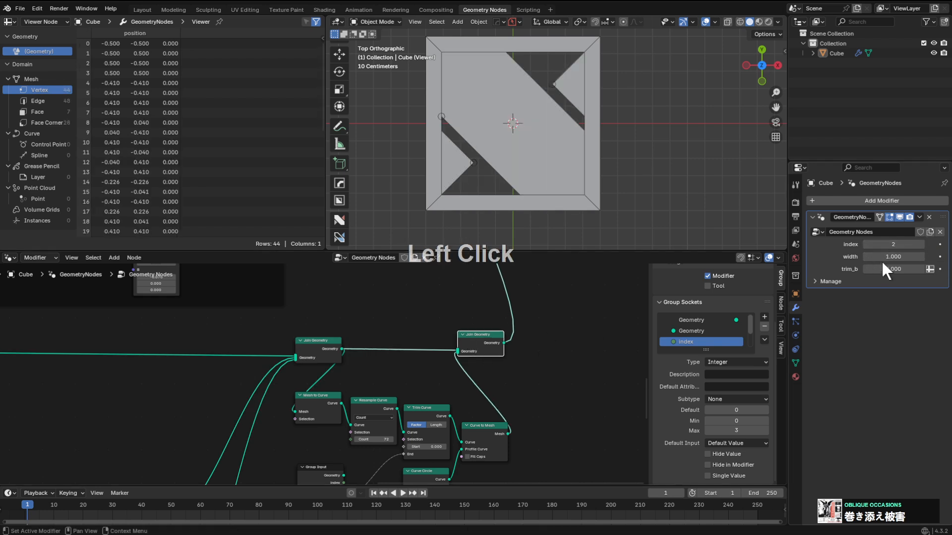
left_click_drag(885, 270, 919, 269)
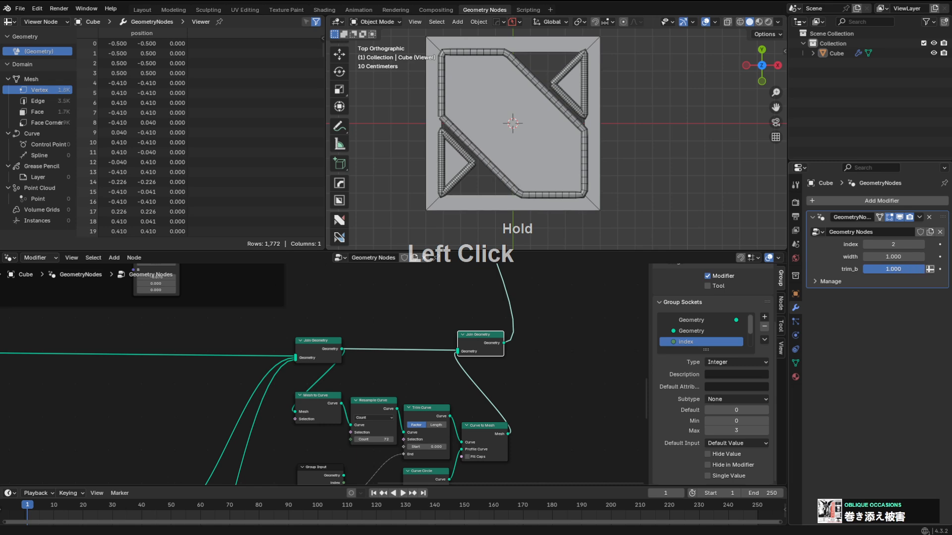
Set the radius of the Curve Circle profile to 0.01 m.
middle_click_drag(616, 369, 537, 385)
scroll(557, 371, "up", 5)
mouse_move(530, 422)
left_mouse_down("shift")
mouse_move(545, 422)
mouse_move(520, 422)
left_mouse_up("shift")
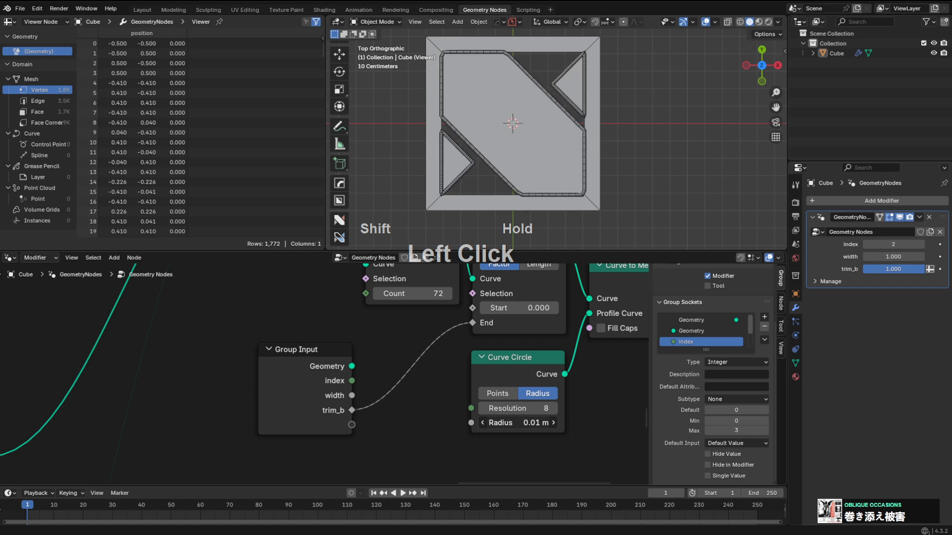
Move the Group Input node closer to the Curve Circle and hide its unused sockets.
scroll(553, 154, "down", 2)
middle_click_drag(440, 213, 602, 171, "shift")
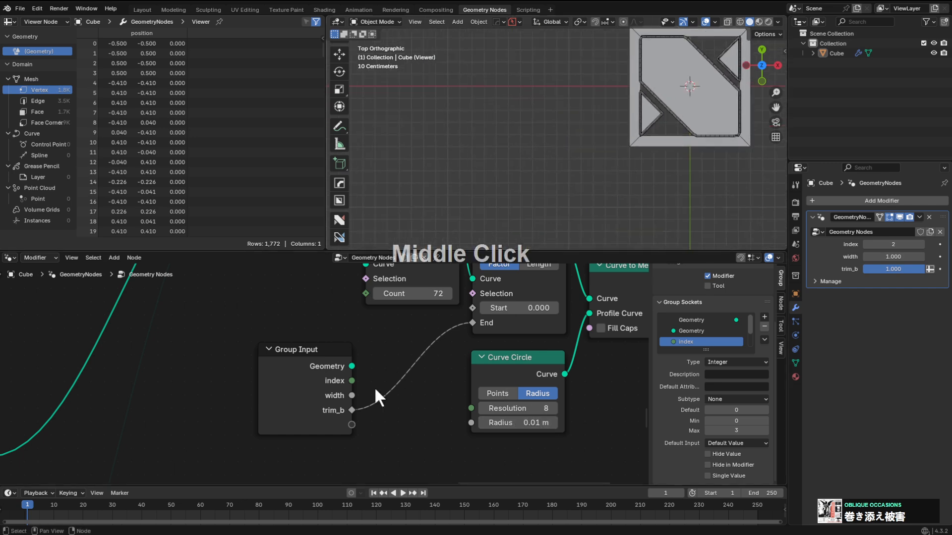
scroll(383, 353, "down", 5)
middle_click_drag(385, 344, 447, 373)
scroll(447, 374, "up", 2)
left_click_drag(447, 374, 514, 363)
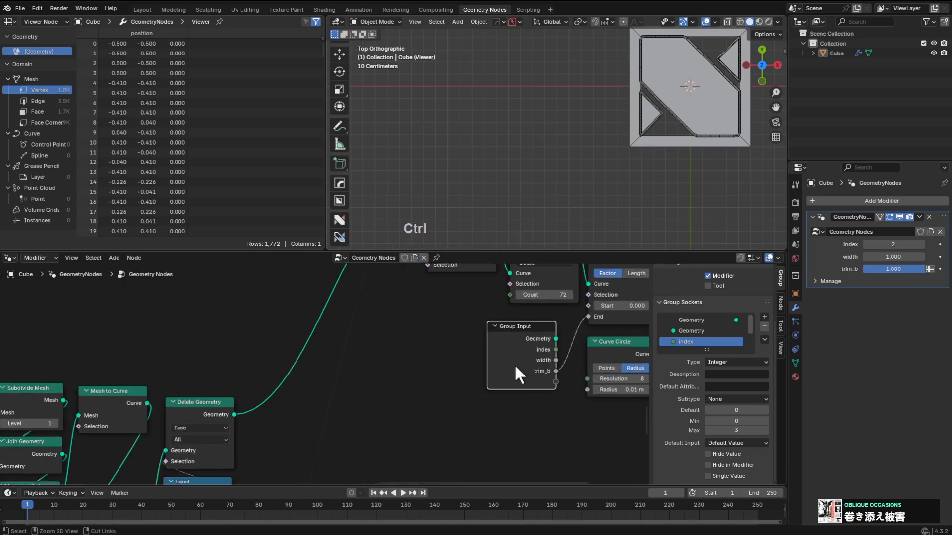
key("ctrl+h")
Insert a Scale Elements node on the link feeding the third logo's Mesh to Curve branch, ahead of the reroute.
middle_click_drag(452, 350, 502, 341)
scroll(495, 344, "down", 2)
middle_click_drag(396, 353, 550, 391)
scroll(589, 319, "down", 2)
key("KP_1")
middle_click_drag(408, 381, 482, 394)
scroll(439, 388, "up", 2)
key("shift+a")
left_click(431, 281)
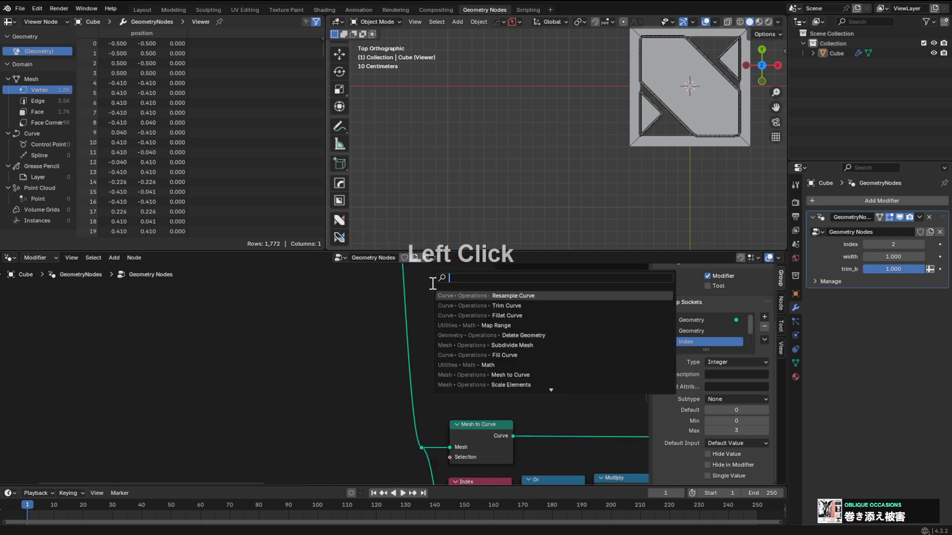
type("sca")
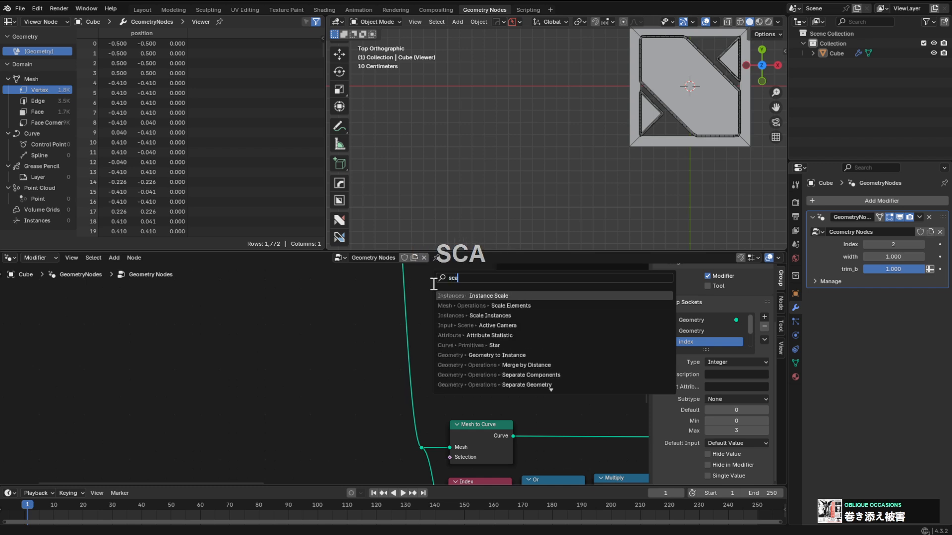
key("Down")
key("Return")
left_click(377, 329)
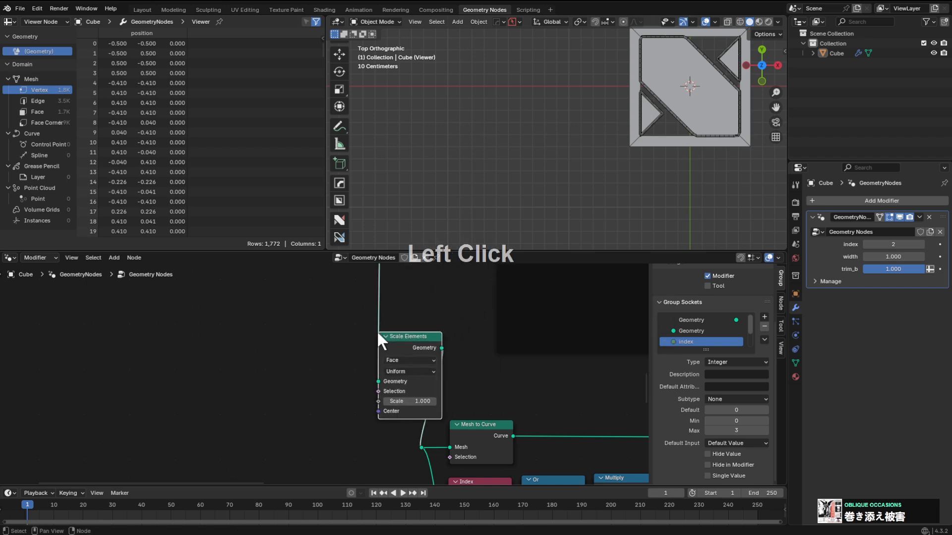
key("g")
left_click(367, 399)
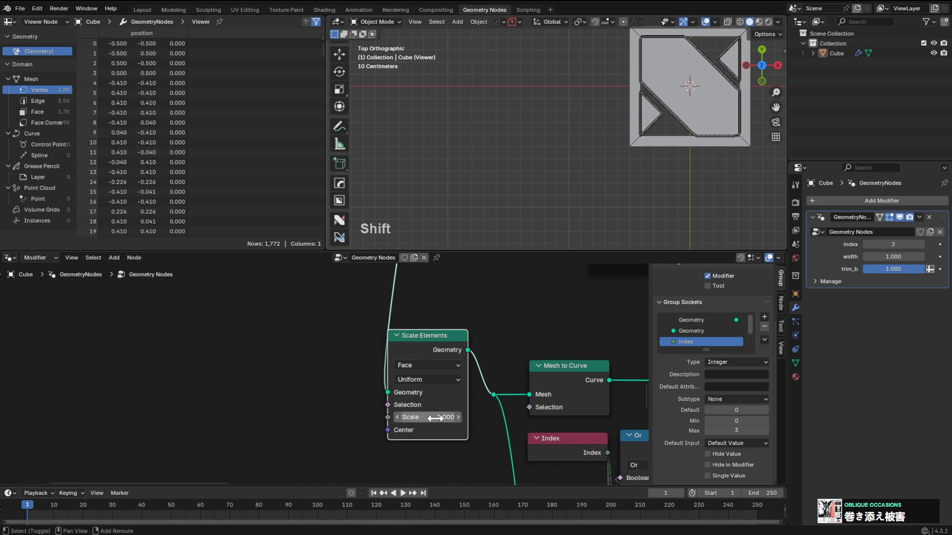
Set the new Scale Elements node's scale to 0.880, move it beside Mesh to Curve and dissolve the reroute.
left_click_drag(426, 417, 415, 417, "shift")
left_click_drag(415, 347, 469, 375)
key("g")
left_click(495, 393)
key("ctrl+x")
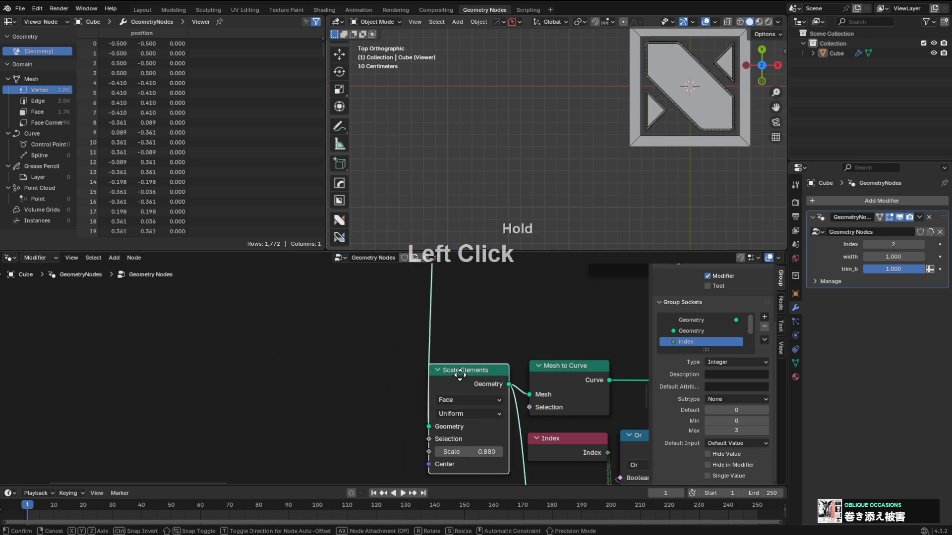
Group all of the third logo's nodes in a frame and label it "solve".
scroll(537, 378, "down", 4)
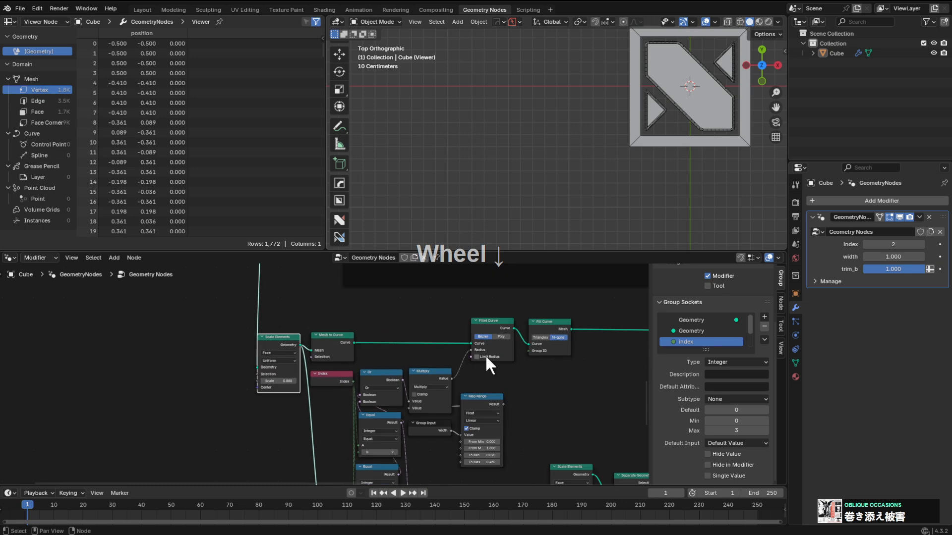
scroll(476, 364, "down", 8)
key("g")
left_click(429, 375)
scroll(450, 380, "down", 5)
middle_click_drag(533, 392, 462, 342)
scroll(462, 342, "up", 1)
key("alt+a")
left_click_drag(549, 471, 203, 288)
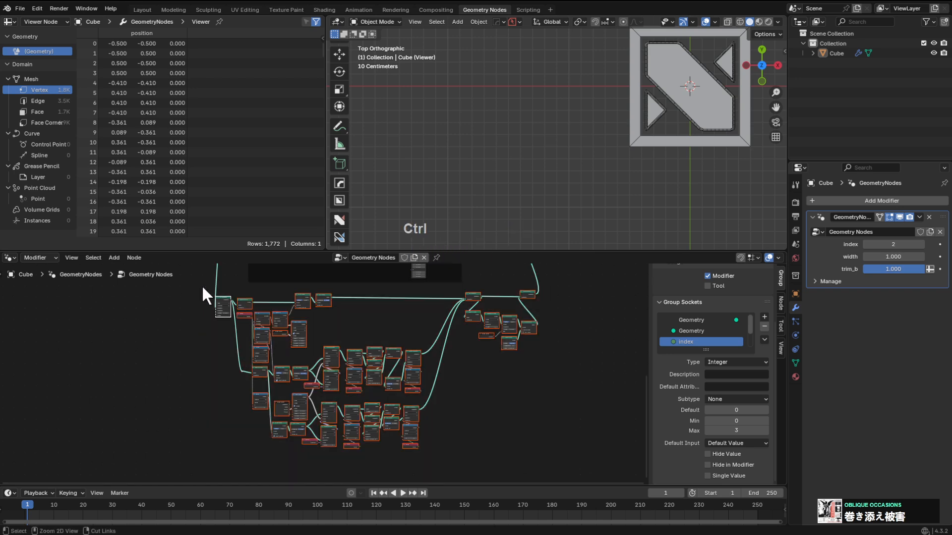
key("ctrl+j")
key("g")
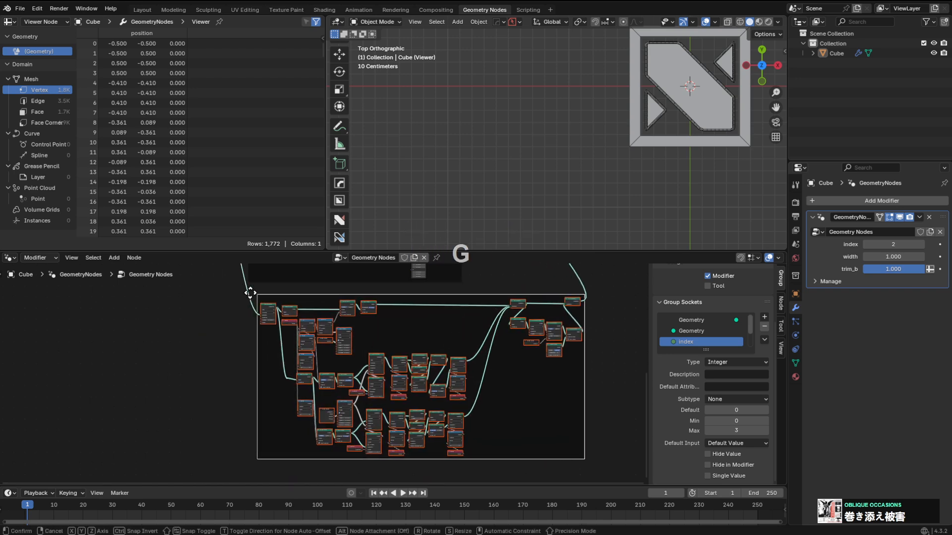
left_click(237, 290)
key("F2")
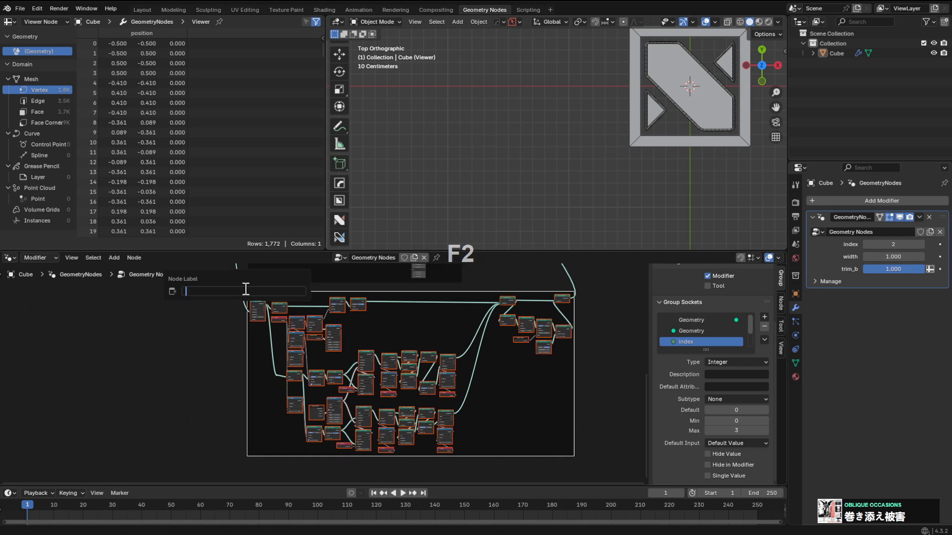
type("solve")
key("Return")
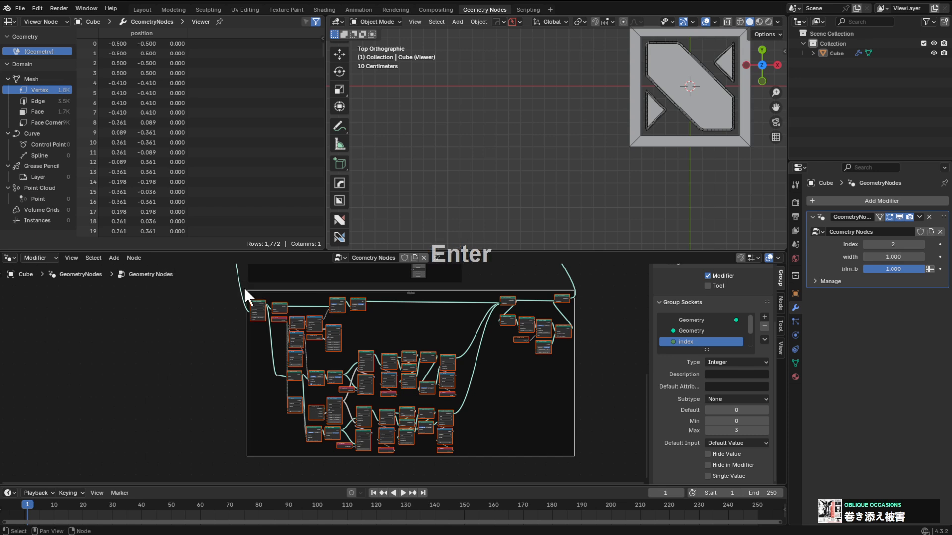
Reposition the Viewer and Group Output nodes and preview the final Join Geometry node's output.
scroll(418, 280, "down", 1)
scroll(424, 302, "up", 2)
middle_click_drag(427, 318, 374, 368)
scroll(399, 348, "up", 3)
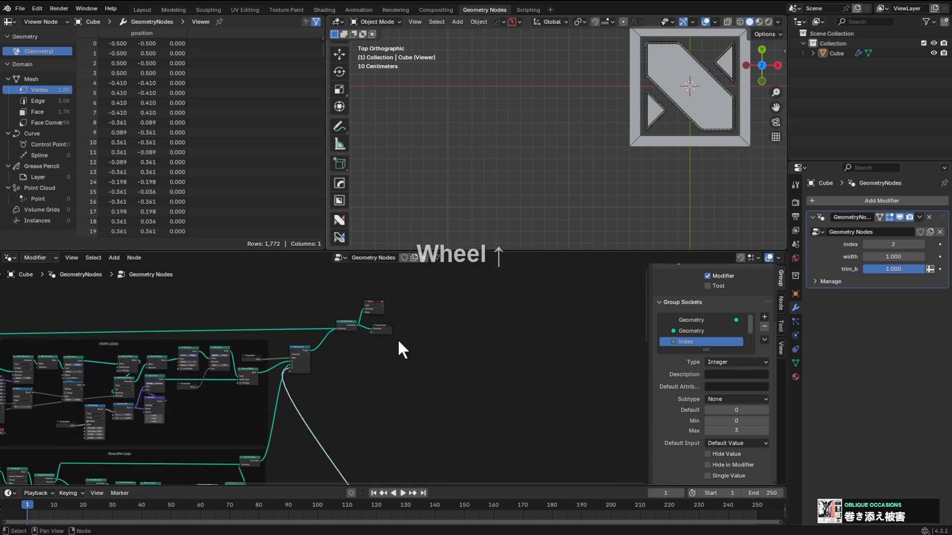
scroll(400, 331, "up", 2)
middle_click_drag(438, 280, 390, 407)
scroll(391, 408, "up", 5)
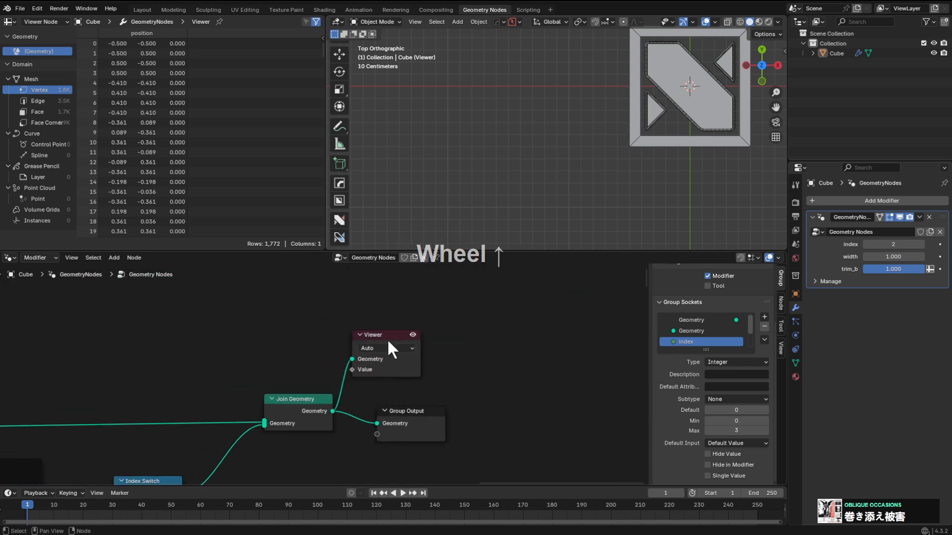
left_click_drag(388, 341, 434, 331)
left_click_drag(424, 414, 440, 425)
left_click(315, 411)
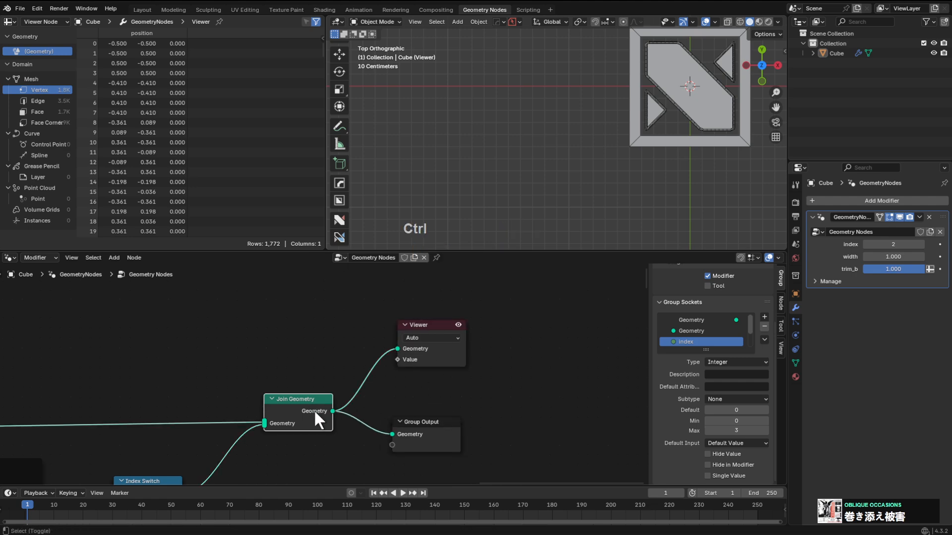
left_click(314, 411, "ctrl+shift")
Cycle the modifier's index through the three logo designs, finishing at index 0.
scroll(594, 162, "up", 3)
middle_click_drag(594, 162, 535, 152, "shift")
left_click(865, 244)
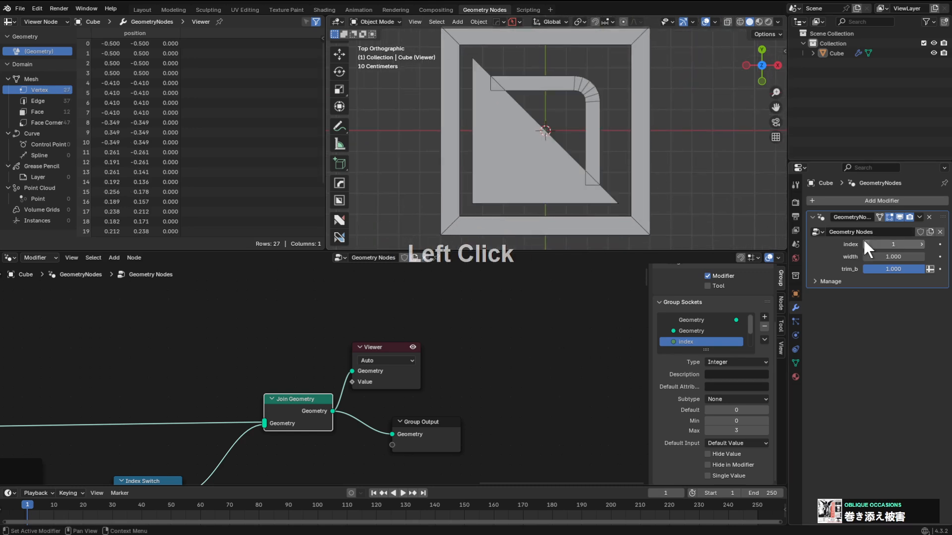
left_click(865, 244)
double_click(921, 244)
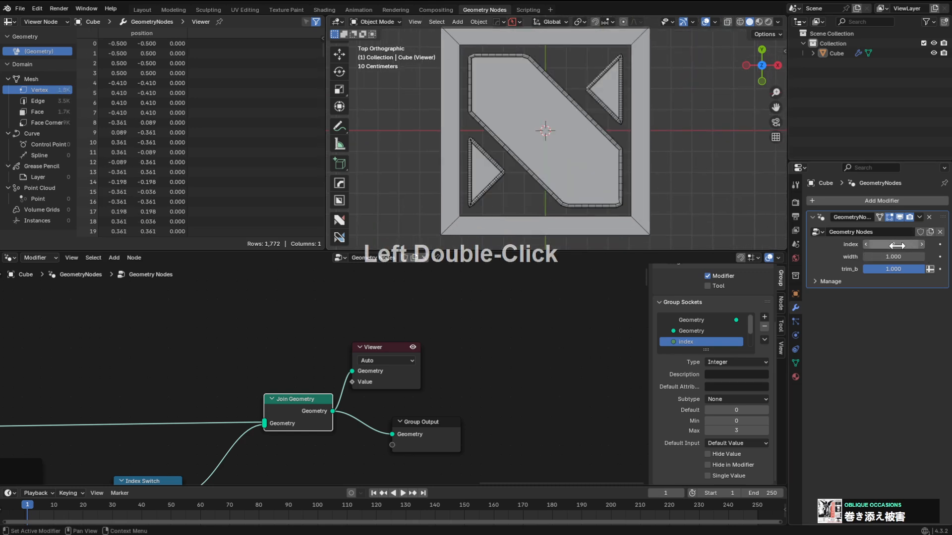
mouse_move(897, 257)
left_mouse_down()
mouse_move(744, 257)
mouse_move(897, 257)
mouse_move(803, 257)
mouse_move(878, 257)
mouse_move(868, 269)
mouse_move(833, 269)
mouse_move(898, 269)
left_mouse_up()
left_click(865, 244)
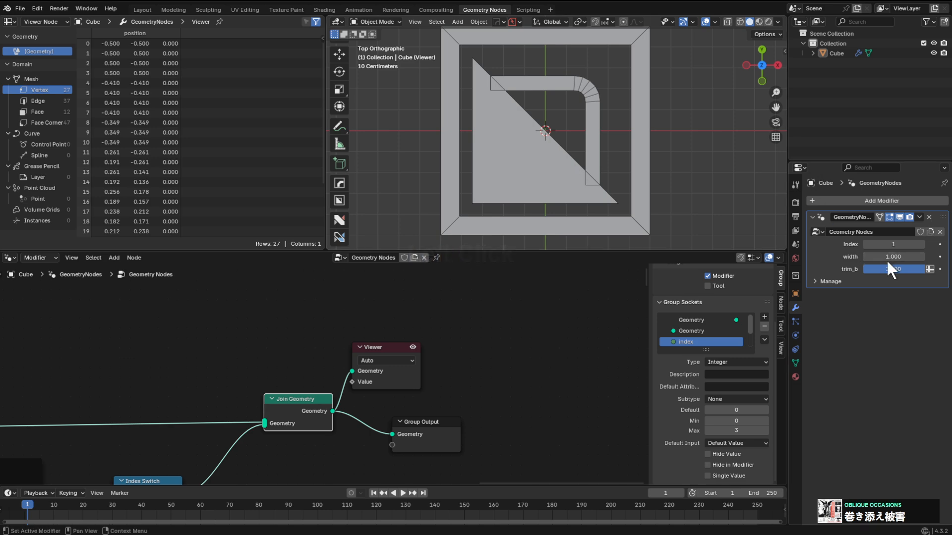
left_click(864, 241)
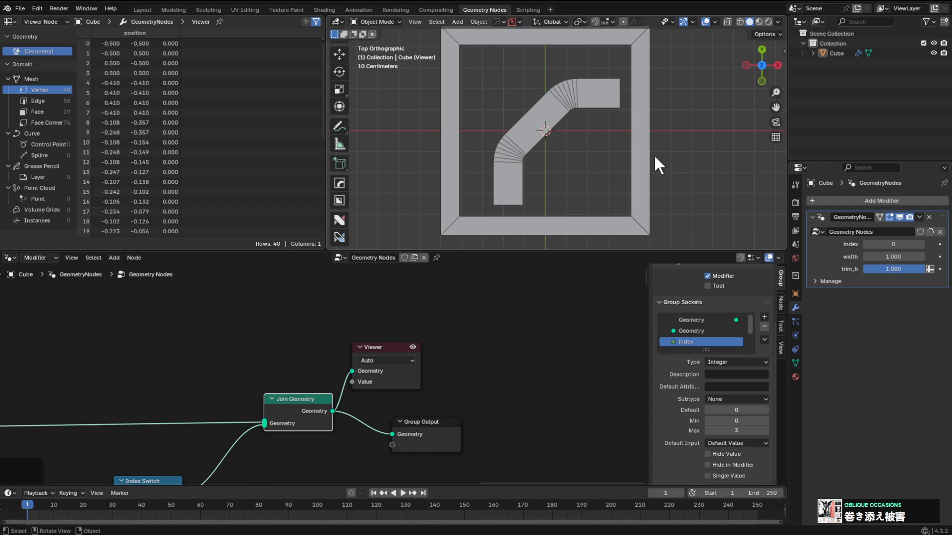
left_click_drag(893, 256, 925, 271)
Insert a Merge by Distance node on the link from Separate Geometry's Inverted output and set its distance to 0.201 m.
scroll(126, 382, "down", 3)
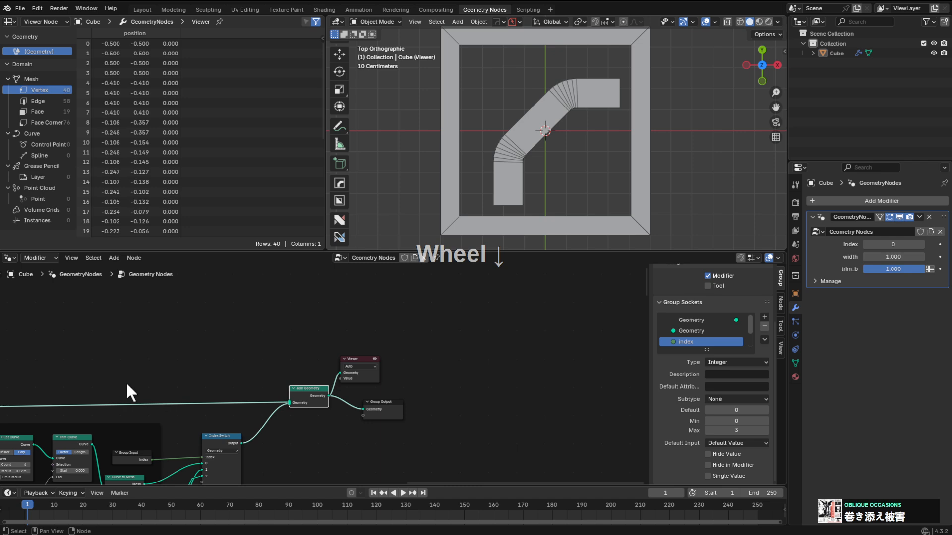
middle_click_drag(125, 382, 263, 330)
scroll(203, 331, "down", 1)
middle_click_drag(203, 331, 349, 304)
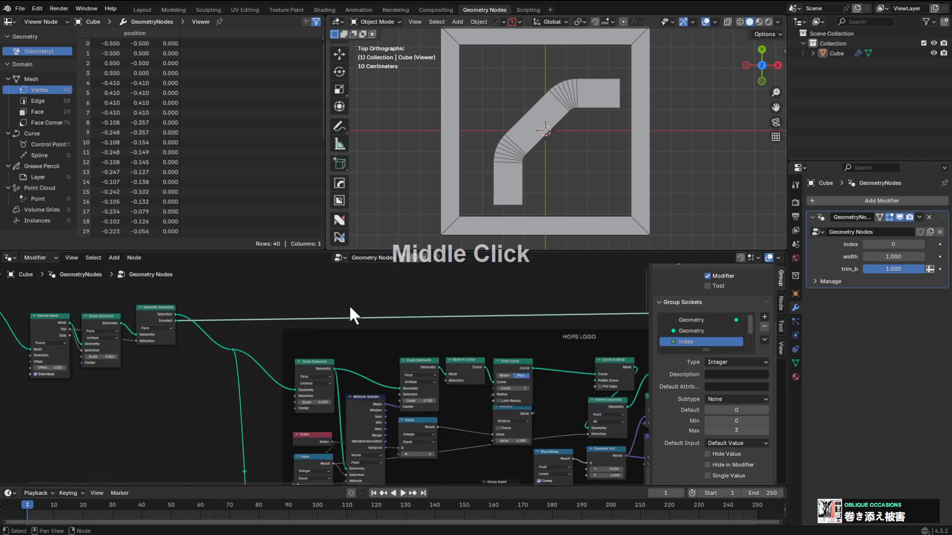
scroll(342, 367, "up", 4)
middle_click_drag(263, 322, 343, 390)
middle_click_drag(198, 371, 153, 369)
scroll(198, 367, "down", 3)
mouse_move(333, 355)
middle_mouse_down()
mouse_move(223, 361)
mouse_move(325, 359)
middle_mouse_up()
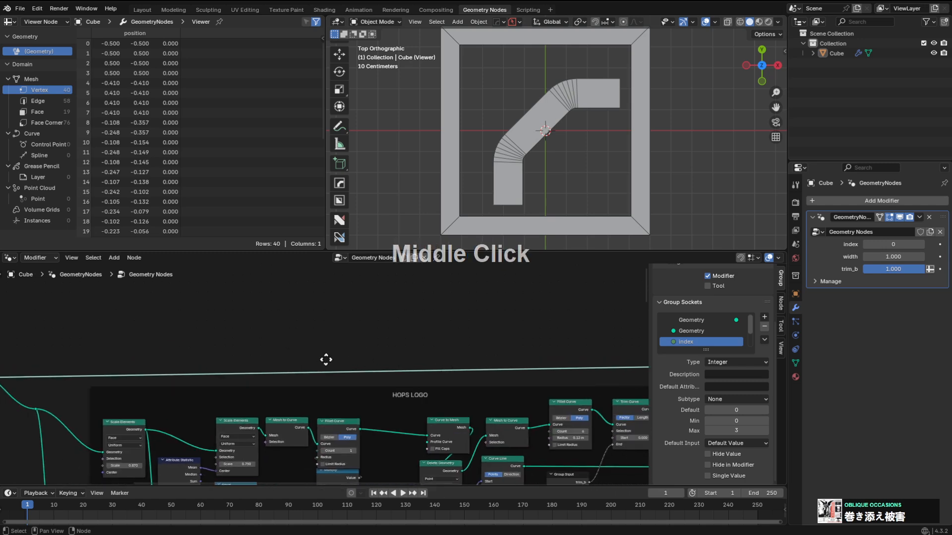
scroll(385, 367, "down", 2)
middle_click_drag(385, 368, 349, 342)
scroll(349, 342, "up", 1)
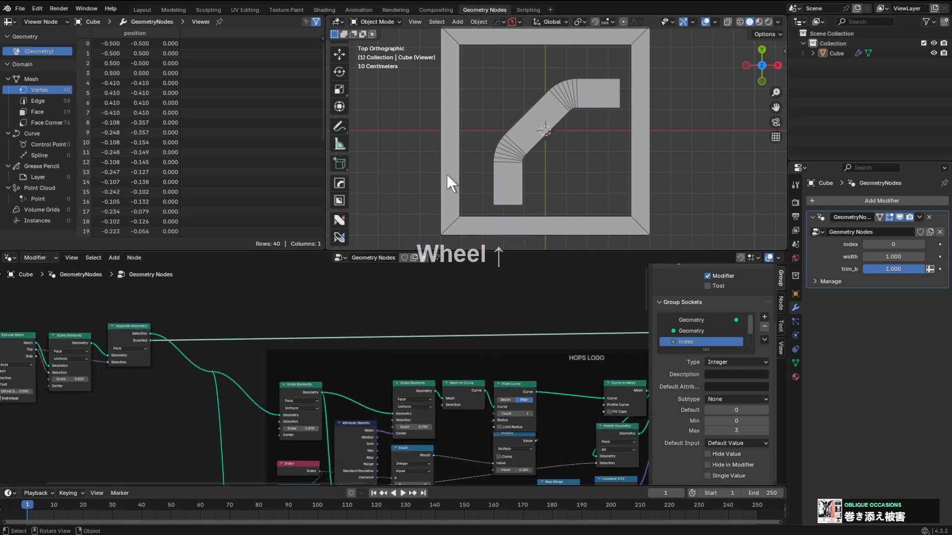
key("shift+a")
left_click(322, 312)
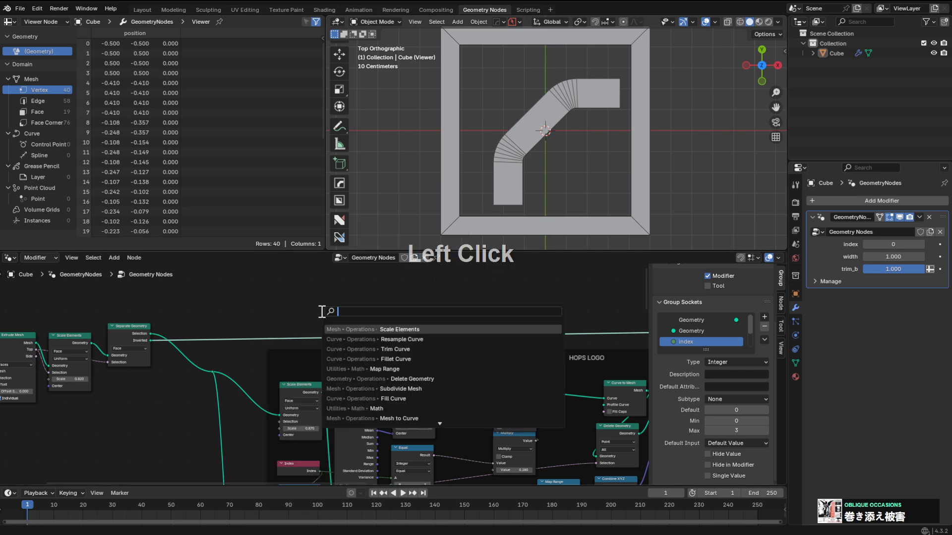
type("merge")
key("Return")
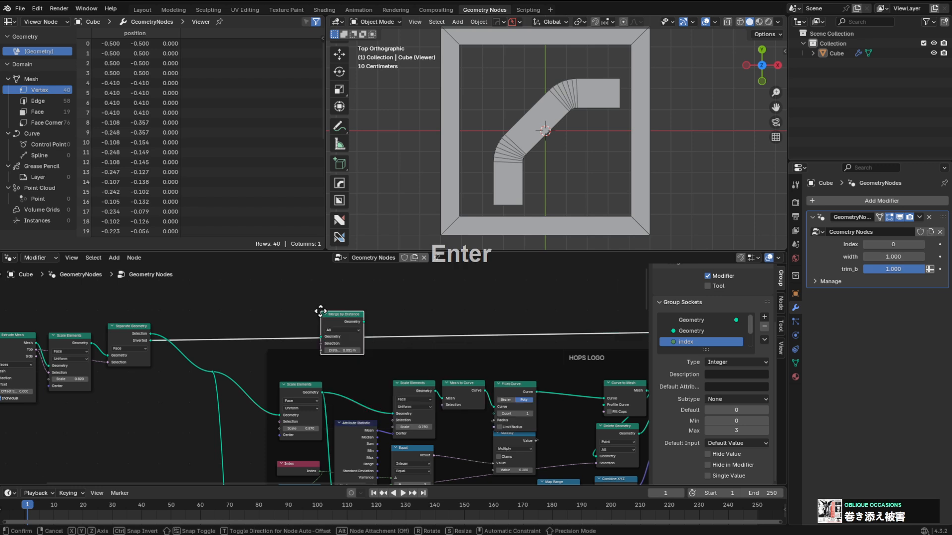
left_click(321, 311)
mouse_move(331, 320)
left_mouse_down()
mouse_move(314, 305)
mouse_move(322, 337)
mouse_move(331, 336)
left_mouse_up()
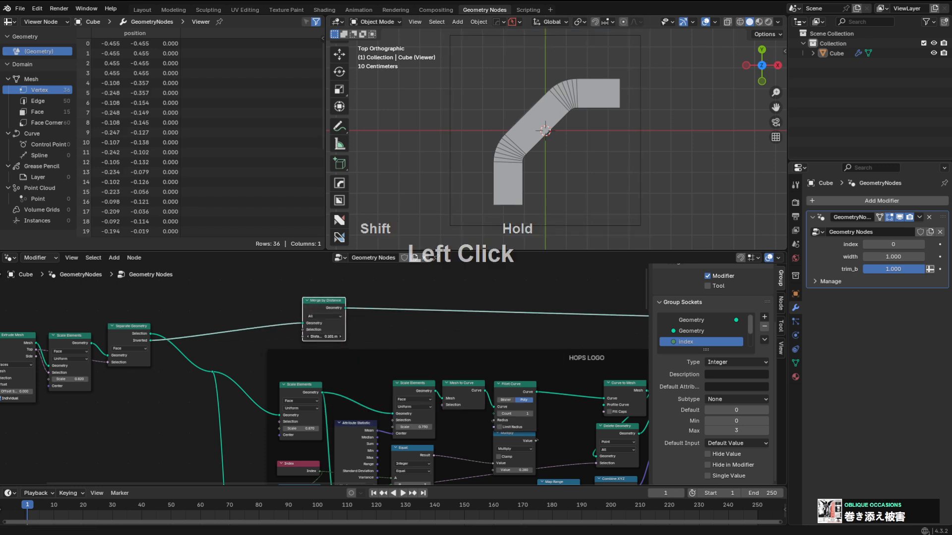
Insert a Mesh to Curve node directly after the Merge by Distance node.
scroll(370, 318, "up", 3)
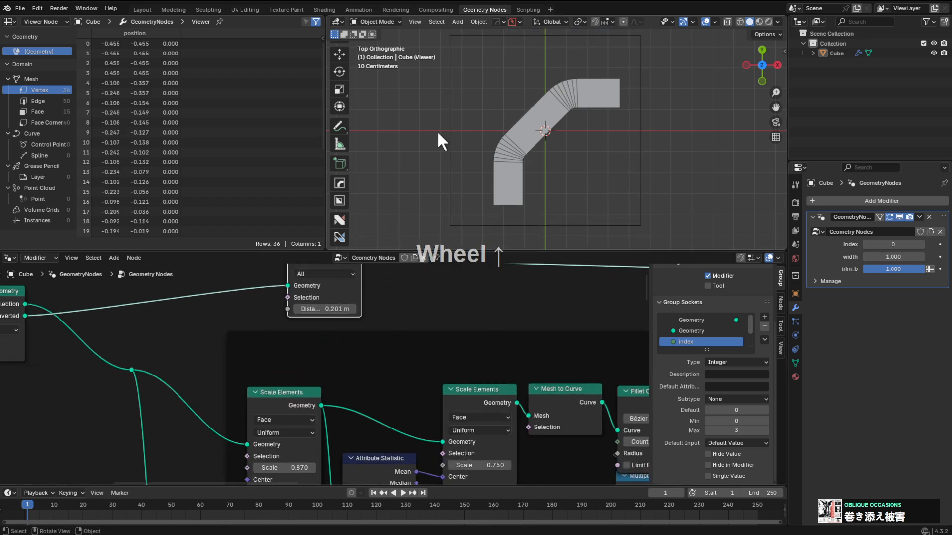
middle_click_drag(423, 293, 378, 357)
key("shift+a")
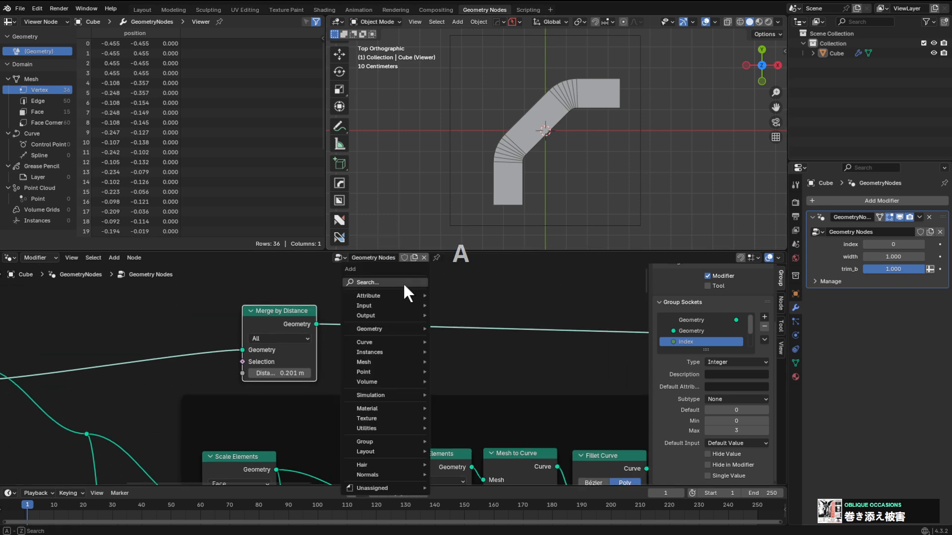
left_click(402, 284)
type("to cur")
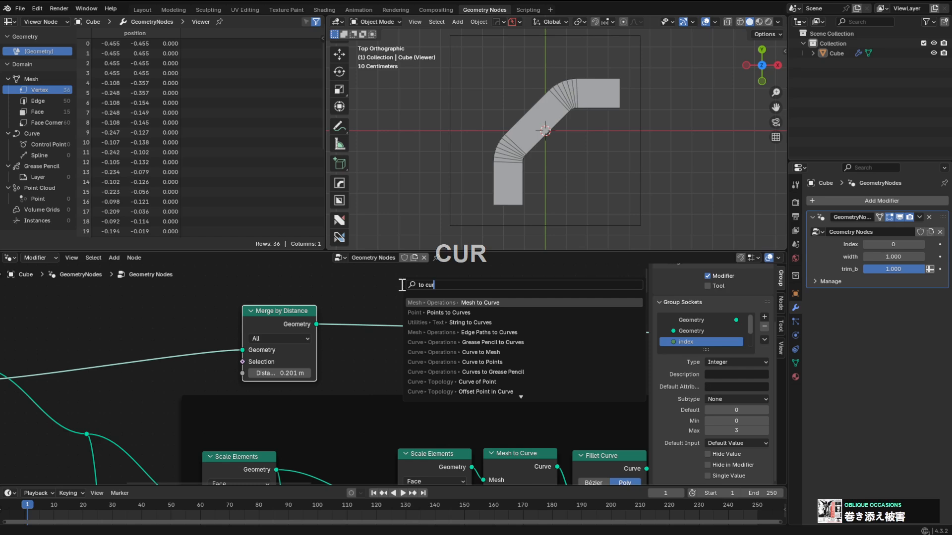
key("Return")
left_click(358, 302)
middle_click_drag(396, 320, 339, 353)
left_click_drag(314, 345, 303, 344)
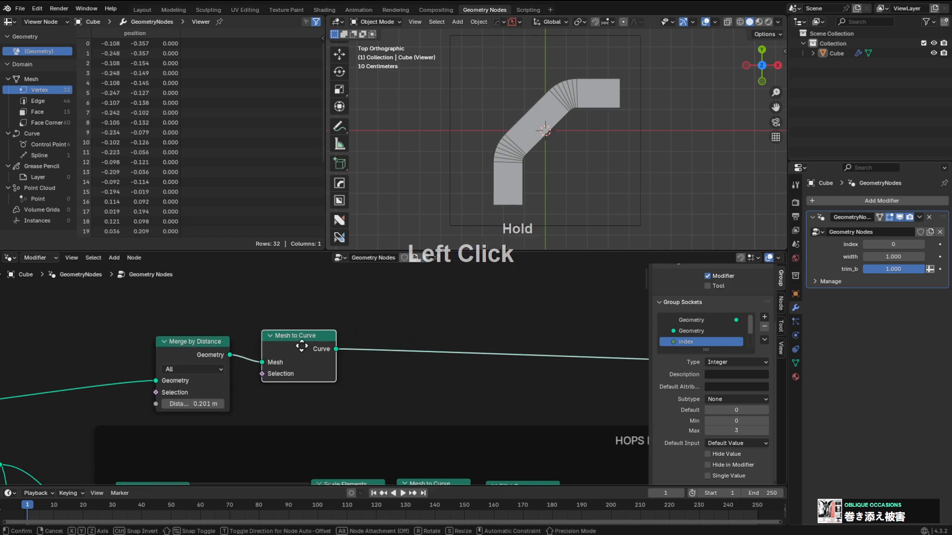
Insert a Trim Curve node after the new Mesh to Curve node and set its End factor to 0.975.
key("shift+a")
left_click(347, 318)
type("trim")
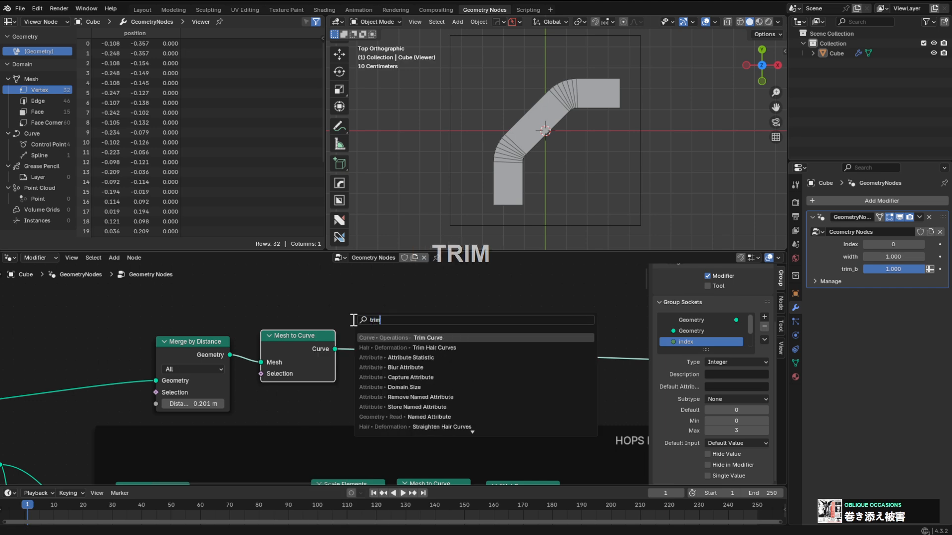
key("Return")
left_click(353, 316)
left_click(397, 384, "shift")
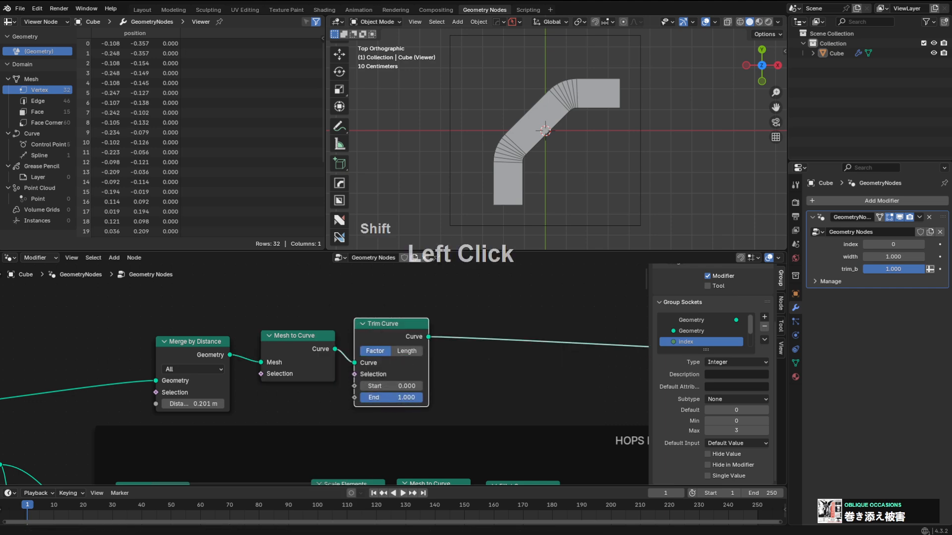
mouse_move(411, 398)
left_mouse_down()
mouse_move(360, 397)
mouse_move(417, 397)
left_mouse_up()
Insert a Curve to Mesh node on the link after the new Trim Curve node.
middle_click_drag(513, 303, 406, 306)
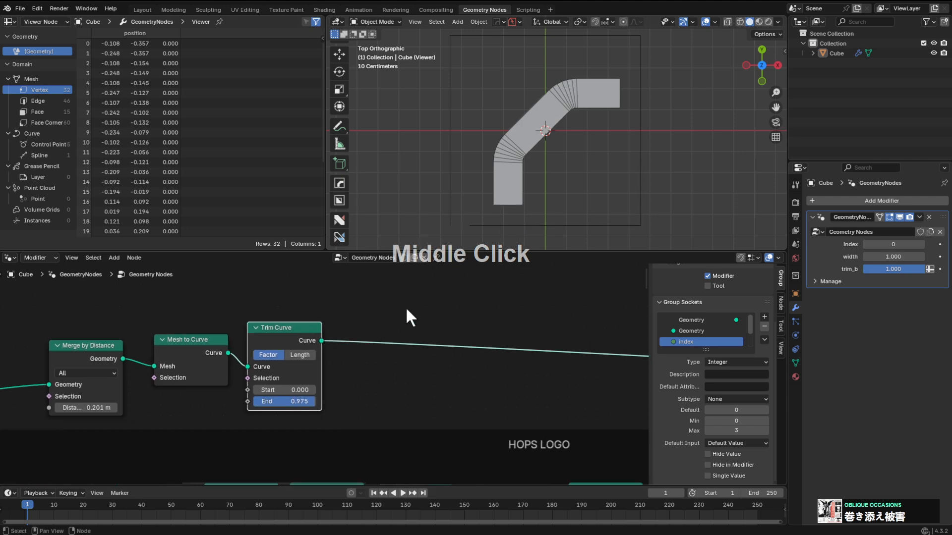
key("shift+a")
left_click(407, 296)
type("curve to mesh")
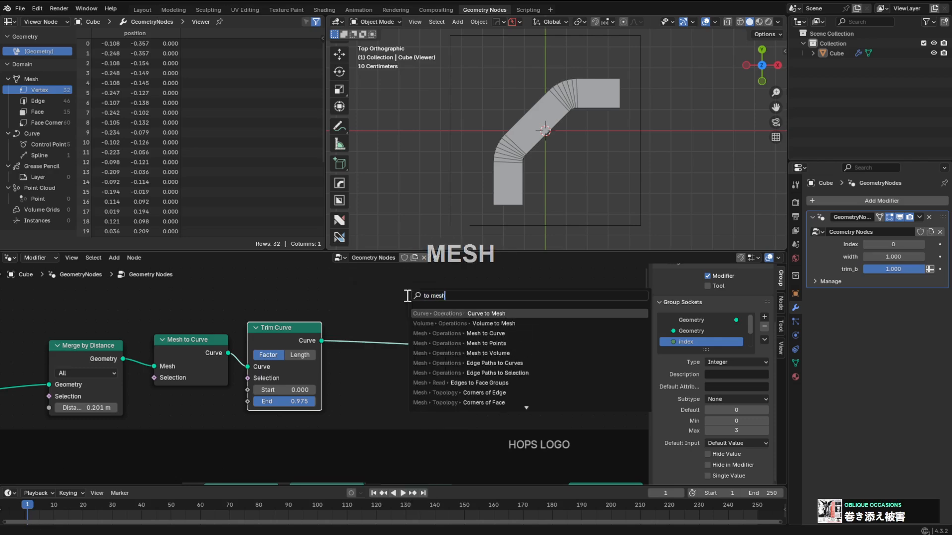
key("Return")
left_click(381, 320)
Add a Curve Line node connected to the Profile Curve input of the new Curve to Mesh node.
middle_click_drag(381, 347, 399, 375)
left_click_drag(397, 384, 357, 281)
type("line")
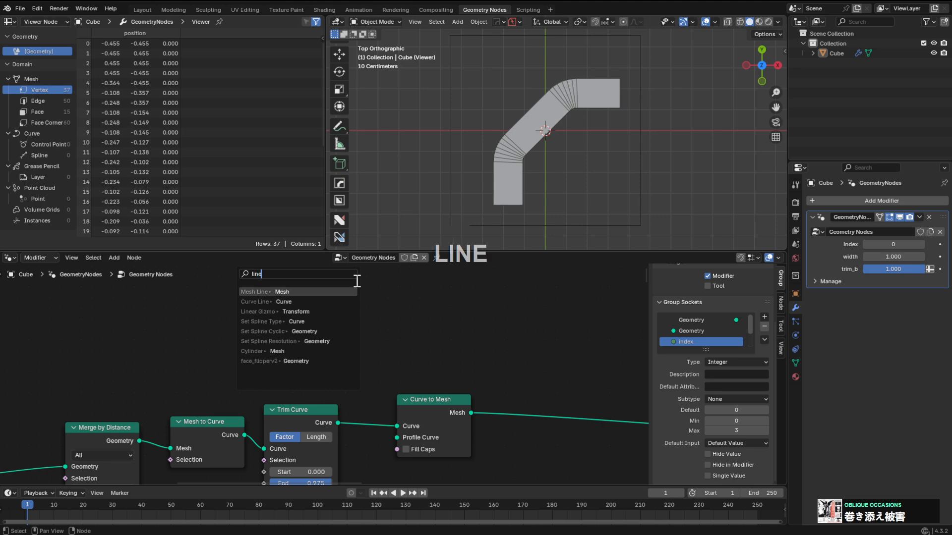
key("Return")
left_click(365, 291)
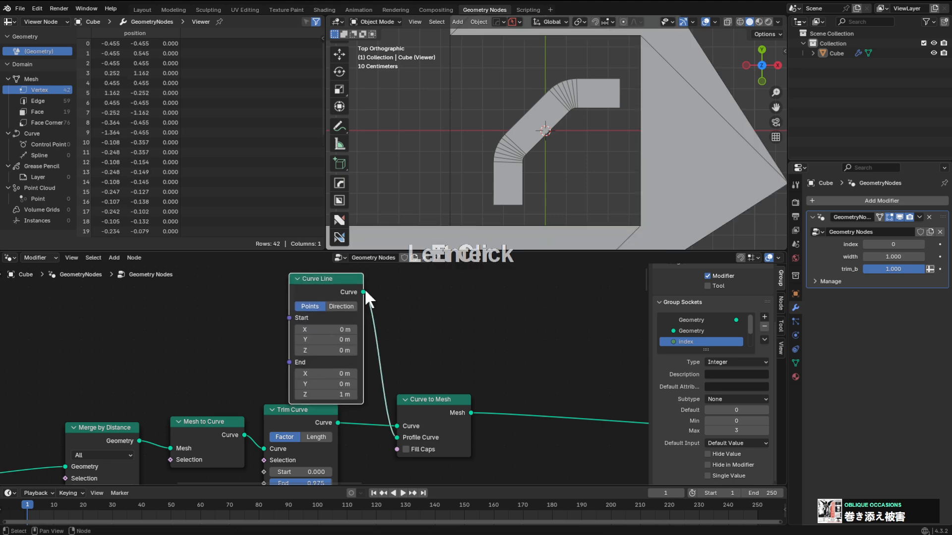
Set the Curve Line's end point to 0 m in Z and -0.07 m in X.
left_click(332, 394)
type("0")
key("KP_Enter")
left_click_drag(327, 374, 298, 373, "shift")
scroll(548, 187, "down", 2)
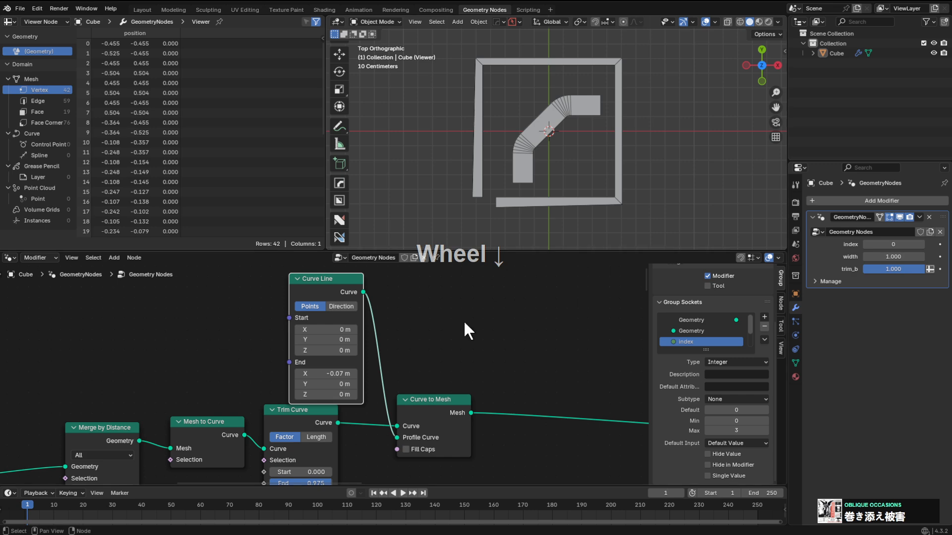
Delete the Curve Line node feeding the Profile Curve input of the border's Curve to Mesh node.
key("ctrl+x")
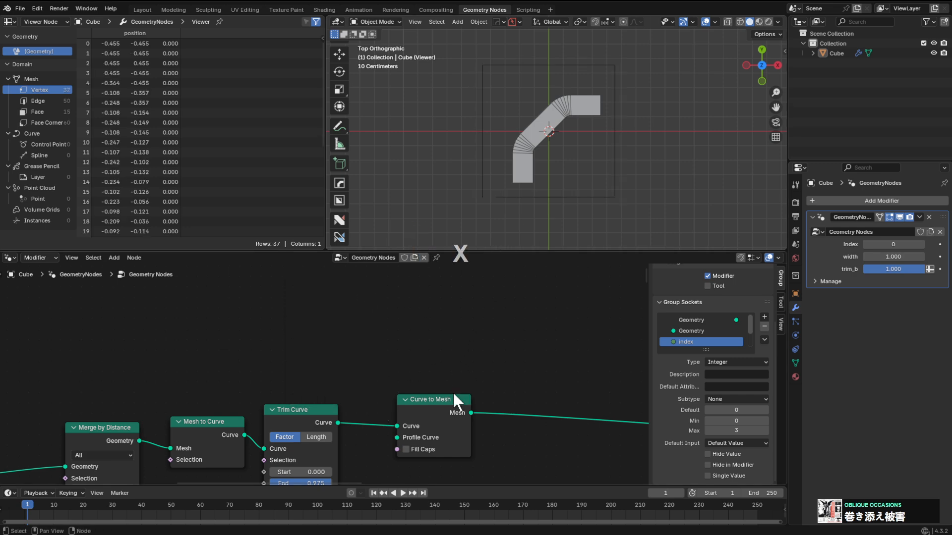
left_click(451, 414)
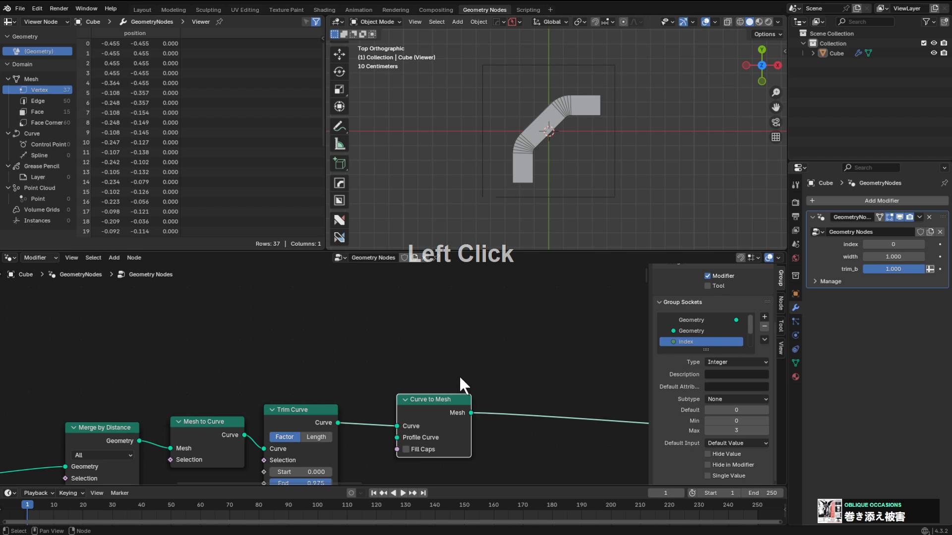
middle_click_drag(459, 375, 467, 361, "shift")
scroll(477, 355, "up", 1)
scroll(552, 165, "up", 1)
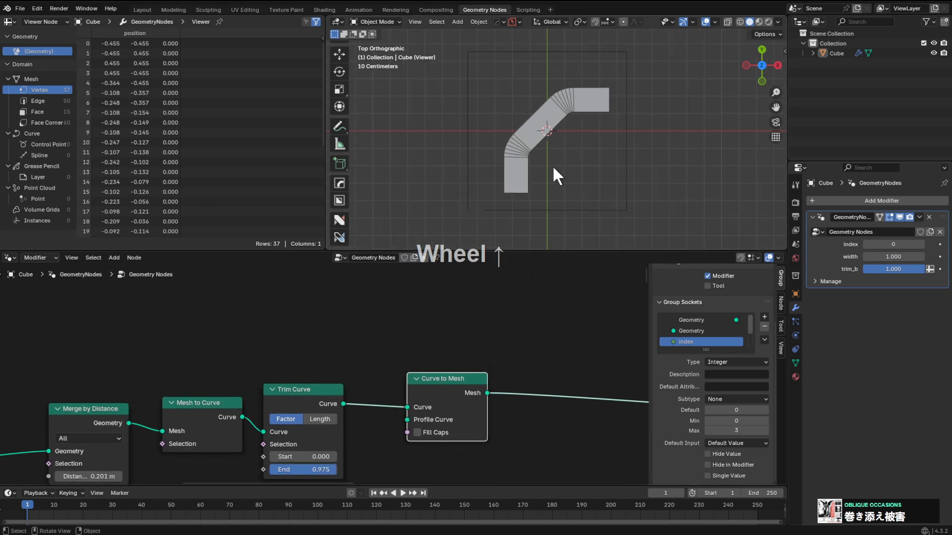
middle_click_drag(552, 165, 578, 194, "shift")
middle_click_drag(481, 387, 457, 350)
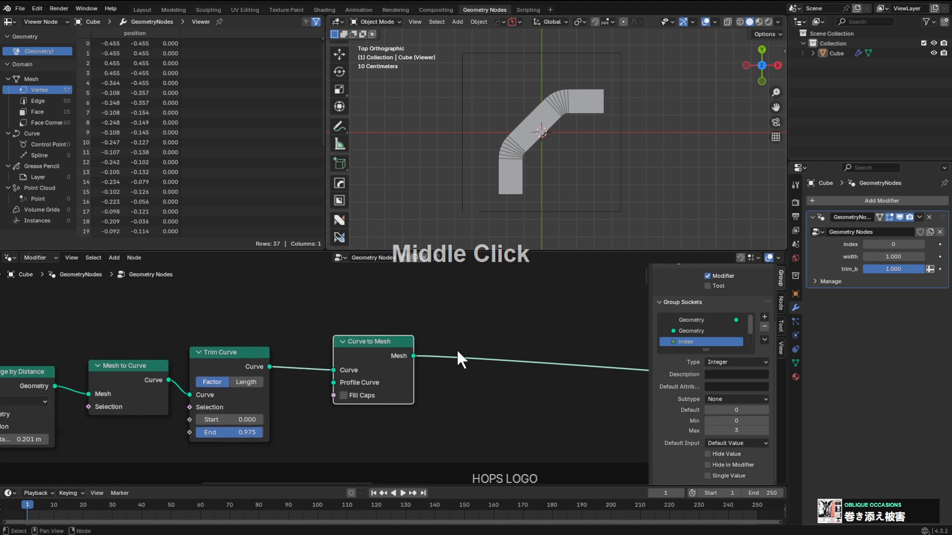
Insert a Fillet Curve node on the link between the border's Trim Curve and Curve to Mesh nodes.
key("a")
left_click(439, 318)
type("fille")
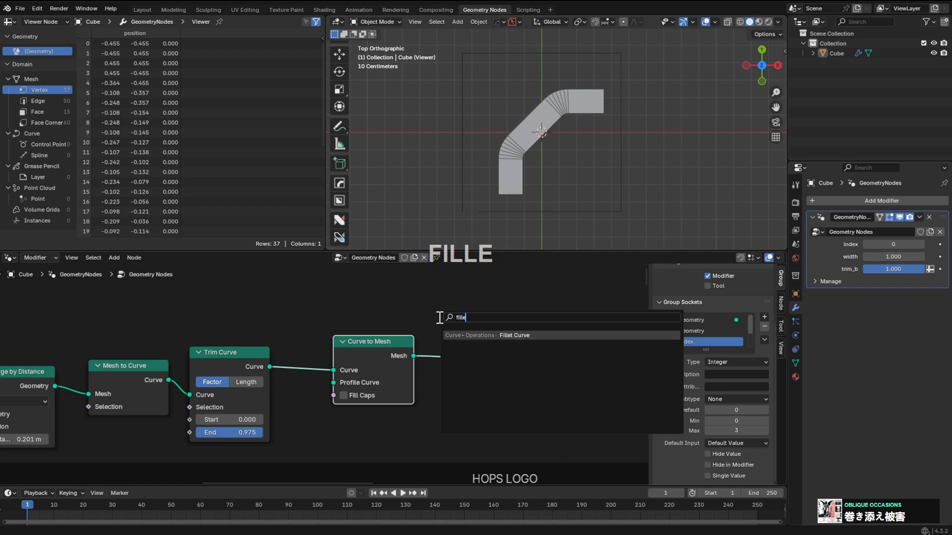
key("Return")
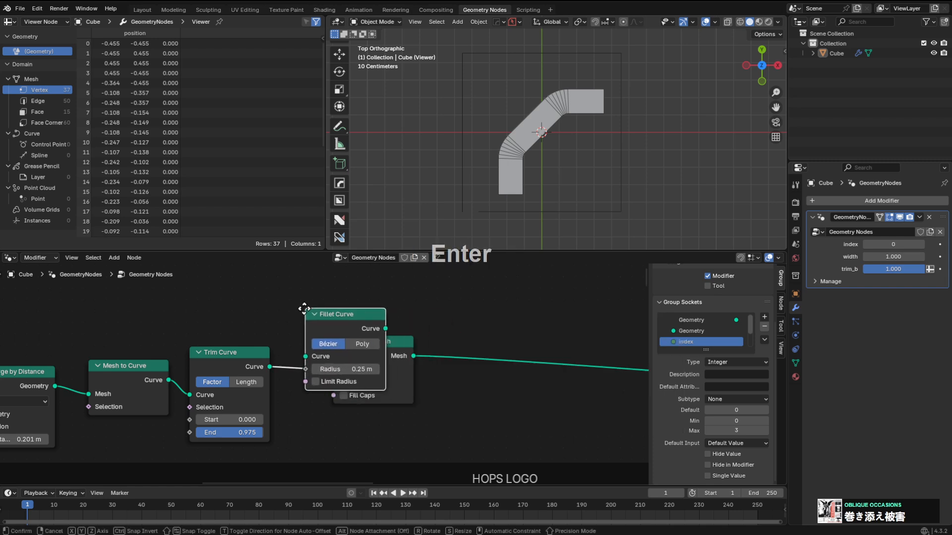
left_click(301, 312)
left_click_drag(336, 332, 347, 344)
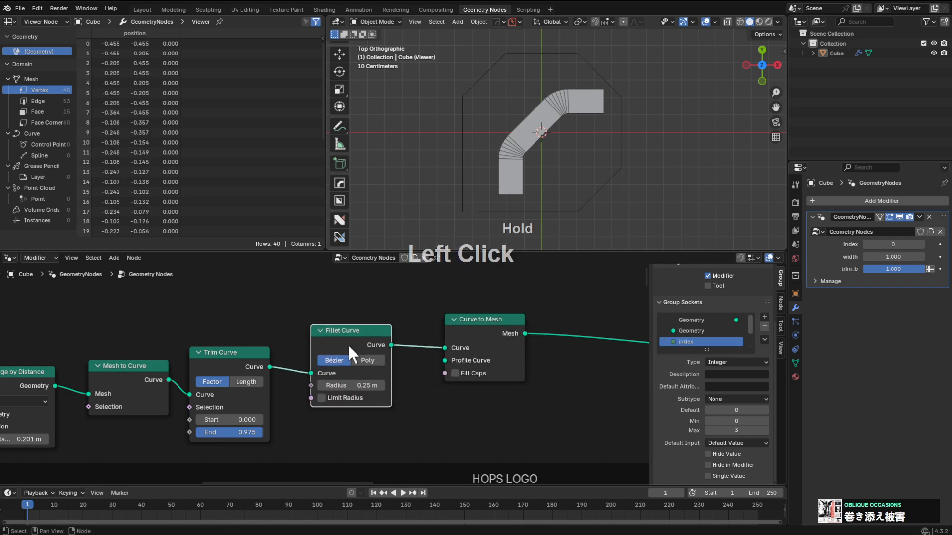
Switch the Fillet Curve node to Poly mode with a count of 4 and a radius of 0.05 m.
left_click(368, 361)
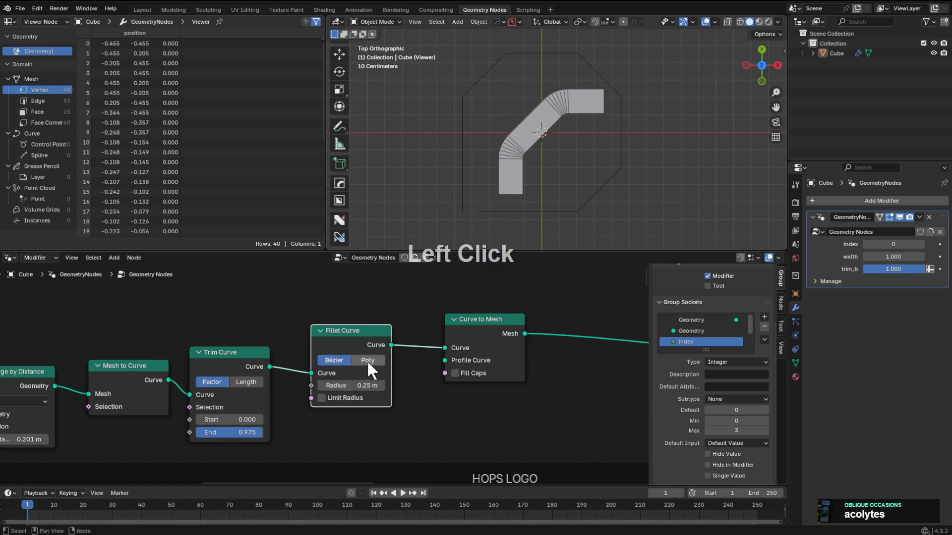
triple_click(380, 384)
left_click_drag(366, 398, 347, 398, "shift")
left_click_drag(328, 340, 311, 354)
left_click_drag(481, 329, 484, 333)
Add a Curve Line node connected to the Profile Curve input of Curve to Mesh and place it above the Fillet Curve node.
left_click_drag(448, 366, 398, 307)
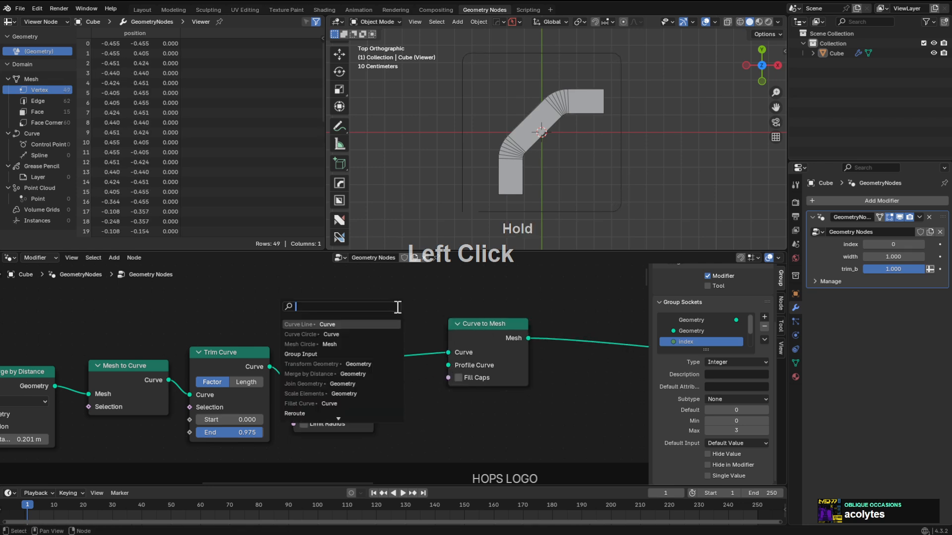
type("line")
key("Return")
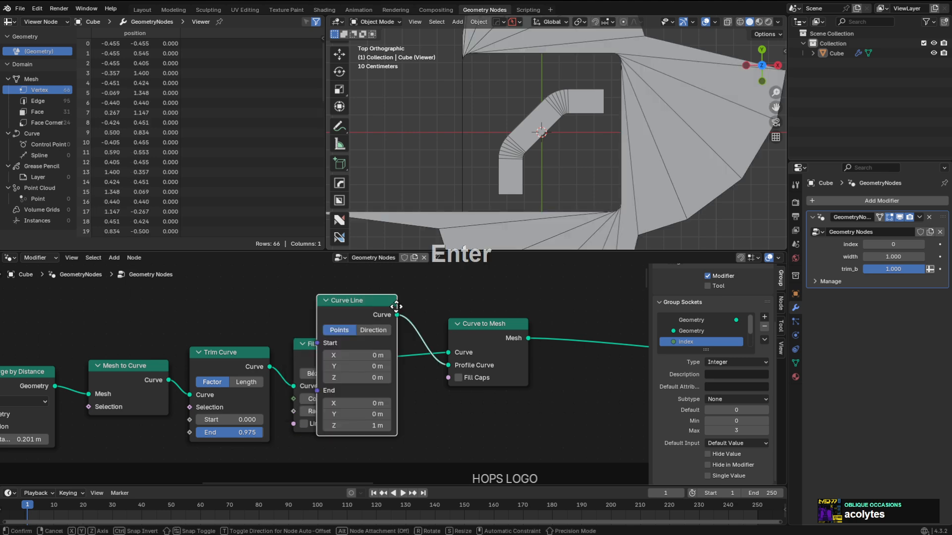
left_click(365, 256)
key("g")
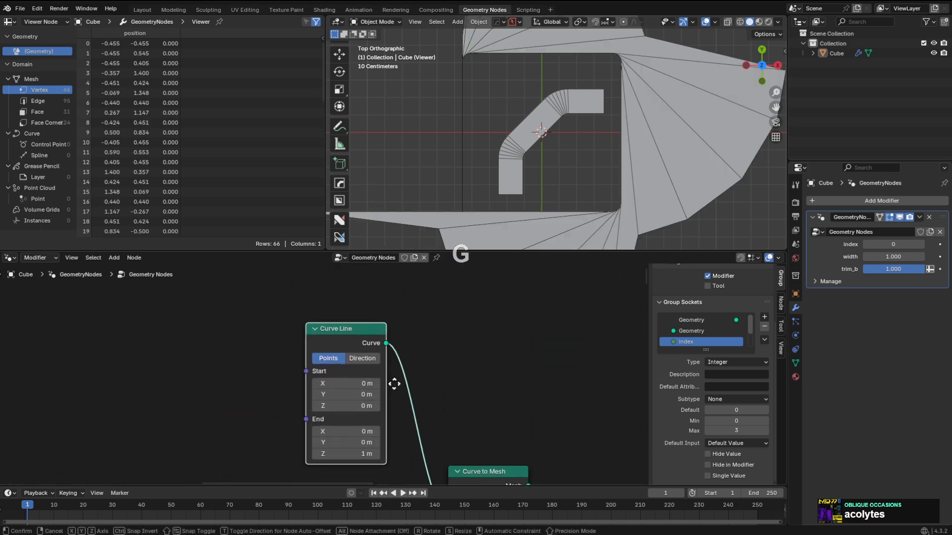
left_click(394, 409)
middle_click_drag(391, 392, 411, 321)
Set the Curve Line's end point to 0 m in Z and -0.05 m in X.
left_click(377, 408)
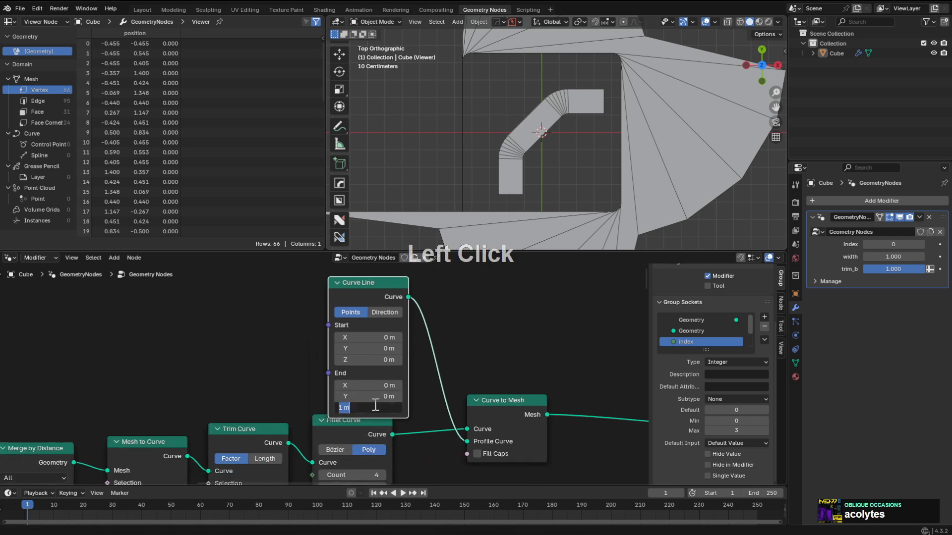
type("0")
key("Return")
left_click_drag(369, 385, 347, 386, "shift")
left_click_drag(368, 314, 356, 306)
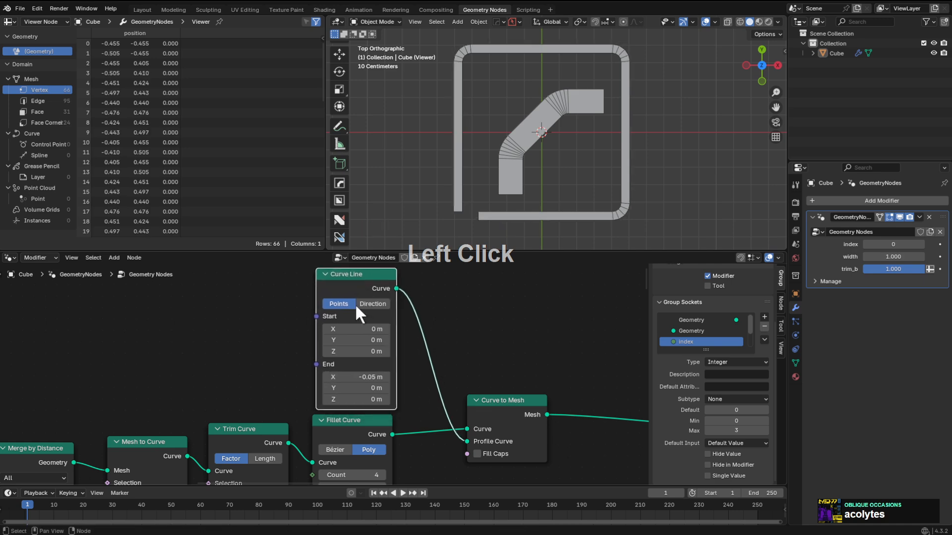
Set the border Trim Curve's End factor to 1.000 and mute the node to compare the outline's corner.
scroll(364, 364, "up", 1)
mouse_move(352, 429)
left_mouse_down()
mouse_move(362, 429)
mouse_move(342, 429)
mouse_move(364, 429)
left_mouse_up()
left_click(340, 349)
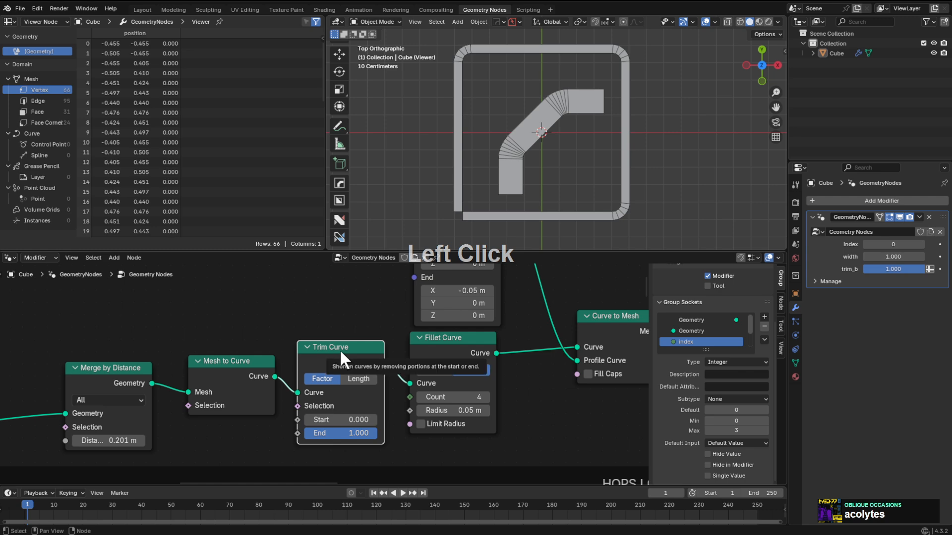
key("m")
key("m")
key("m")
middle_click_drag(329, 336, 390, 344)
scroll(334, 352, "up", 1)
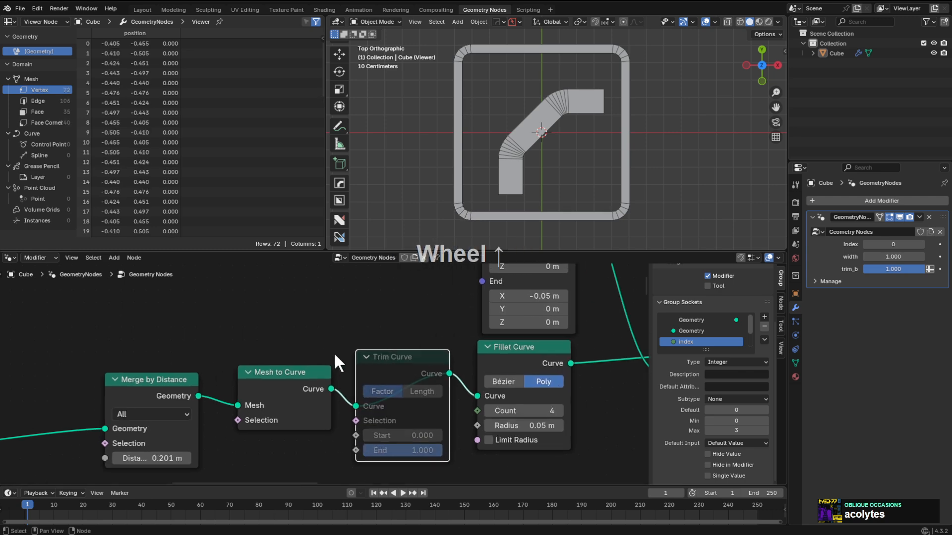
Add a Group Input node above the Merge by Distance and Mesh to Curve nodes.
scroll(325, 400, "down", 2)
middle_click_drag(335, 352, 343, 396)
left_click(325, 400)
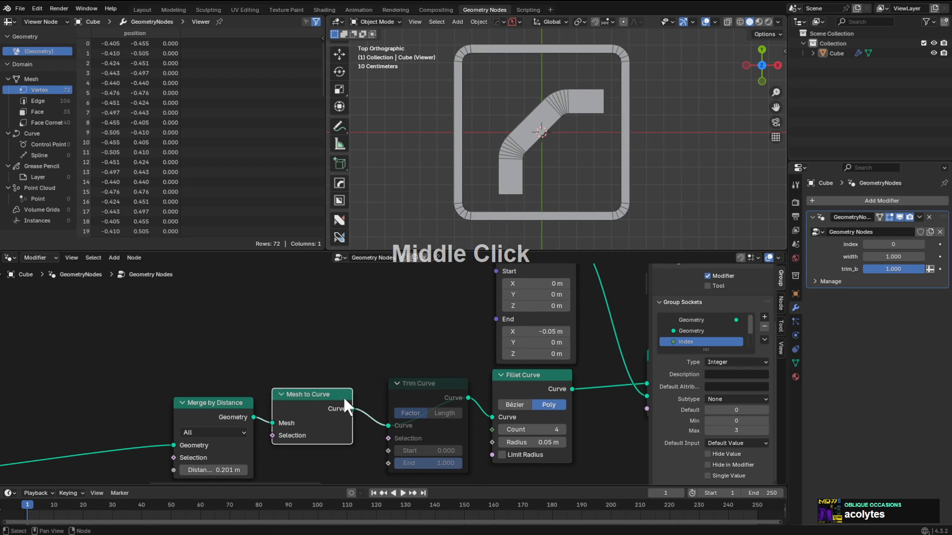
key("shift+a")
left_click(326, 310)
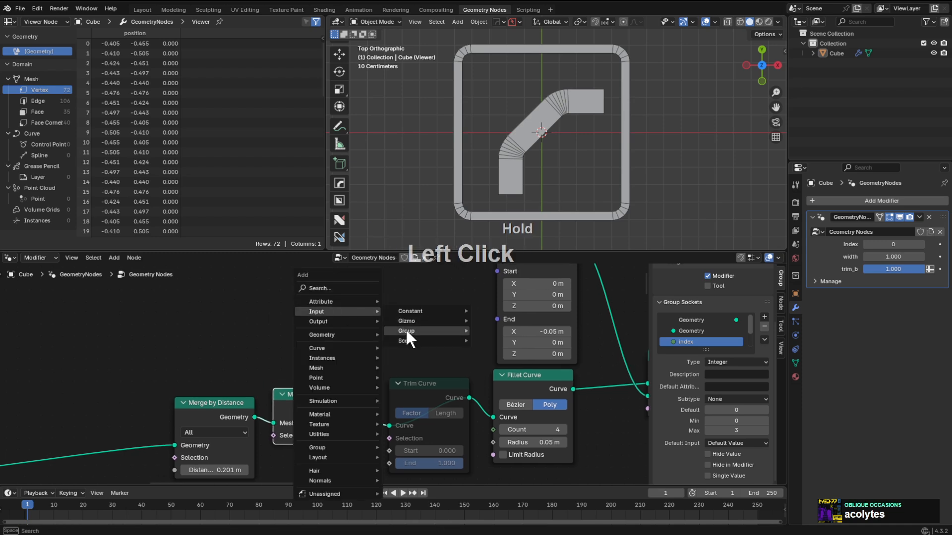
mouse_move(413, 332)
left_click(483, 327)
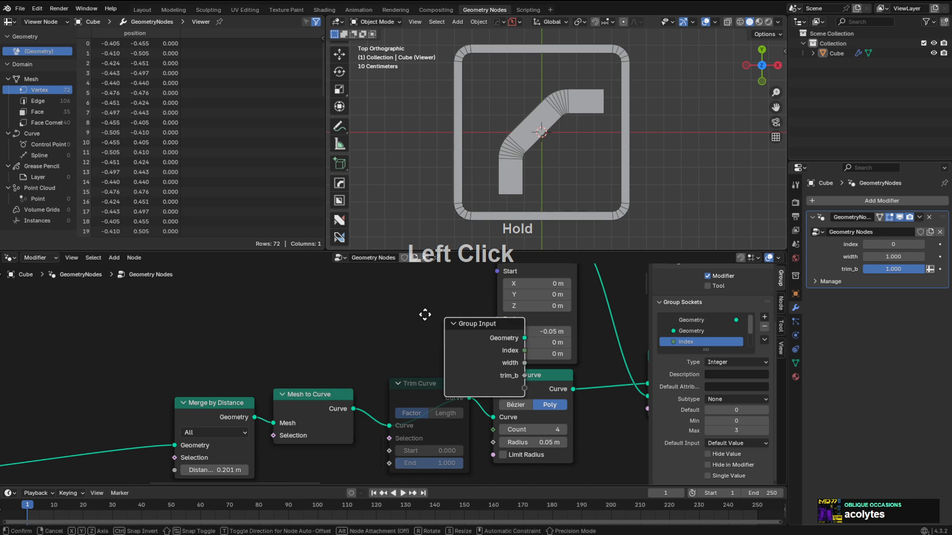
left_click(316, 333)
left_click_drag(294, 338, 345, 316)
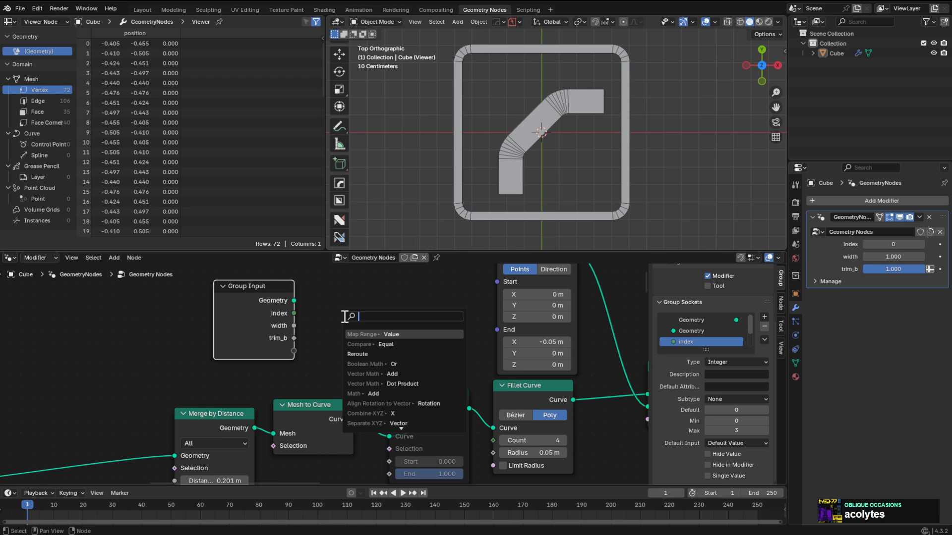
type("map")
key("Return")
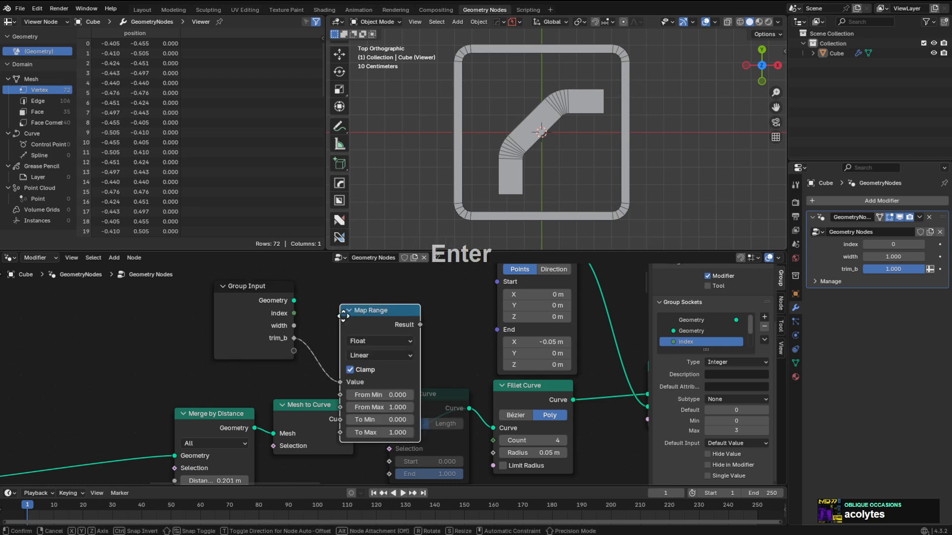
left_click(327, 289)
middle_click_drag(312, 374, 416, 334)
left_click_drag(327, 361, 225, 346)
middle_click_drag(435, 337, 380, 368)
left_click_drag(416, 285, 332, 313)
middle_click_drag(356, 337, 363, 319)
scroll(369, 311, "down", 1)
left_click_drag(339, 292, 342, 297)
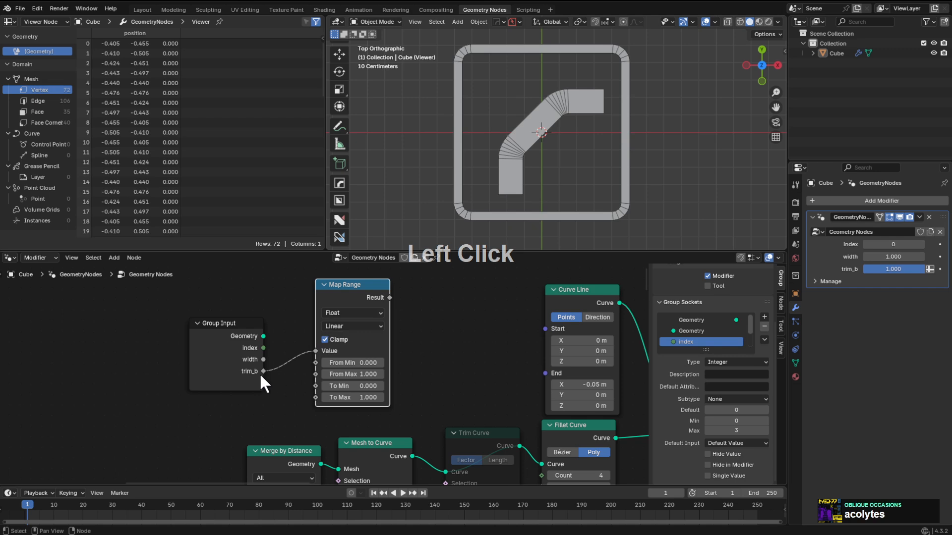
key("ctrl+x")
Add a Compare node connected to the trim_b output of the new Group Input node.
left_click_drag(264, 371, 347, 341)
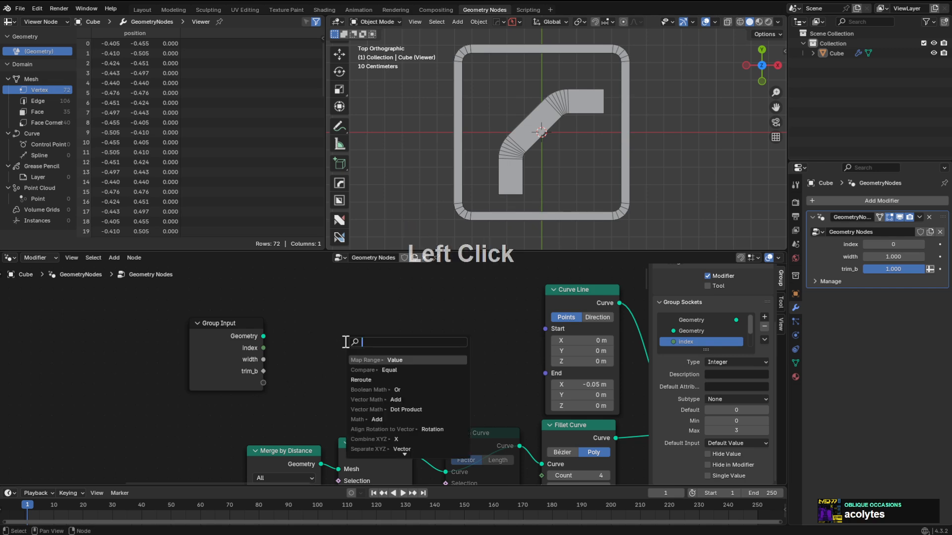
type("compa")
key("Return")
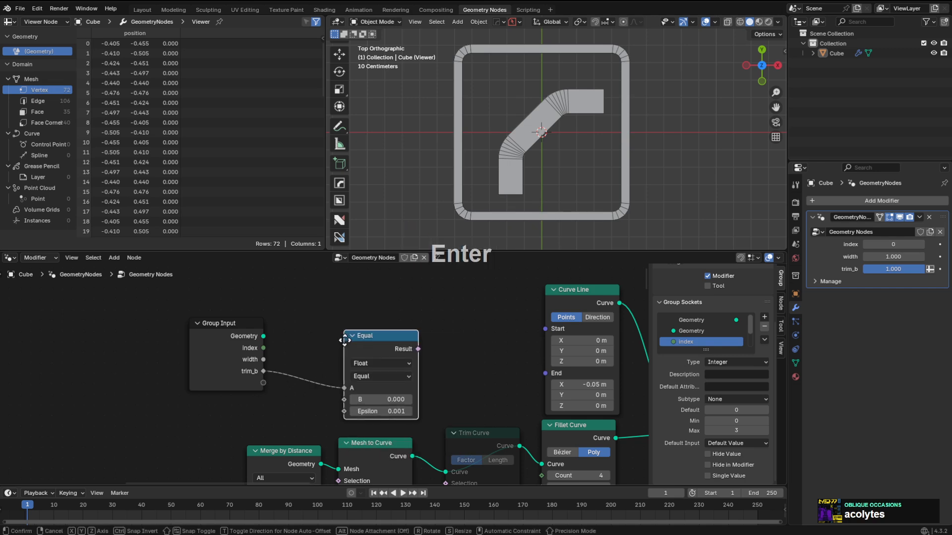
left_click(397, 328)
middle_click_drag(397, 327, 373, 296)
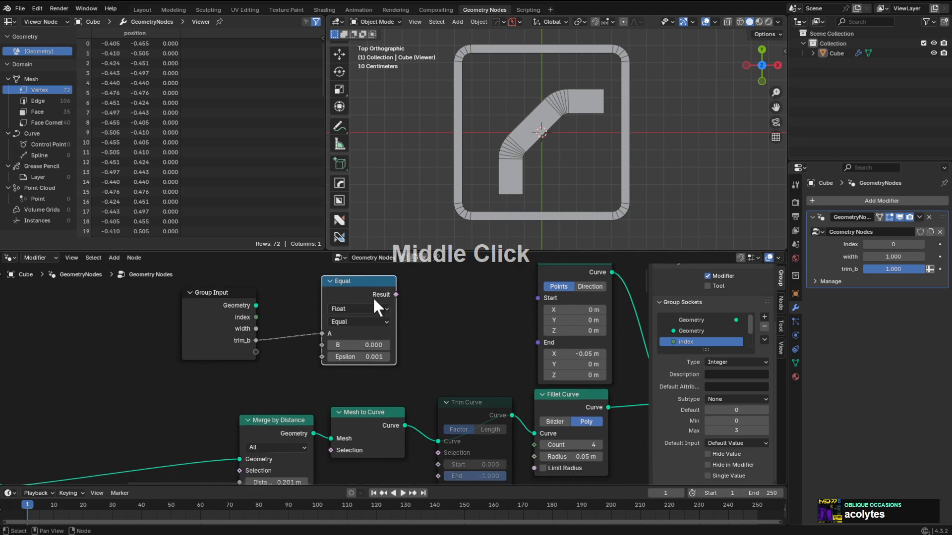
Add a Switch node controlled by the Compare result and connect the Trim Curve output to its True input.
left_click_drag(373, 297, 427, 324)
type("swit")
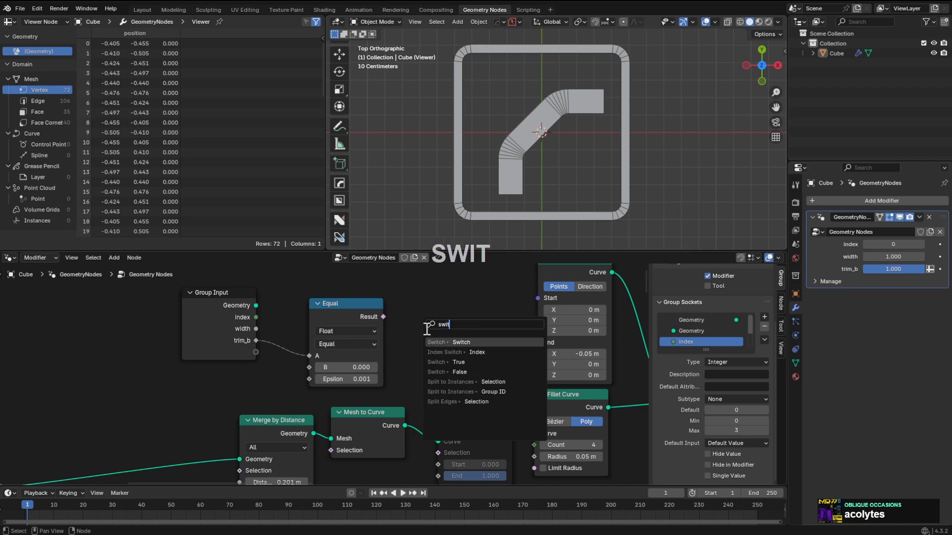
key("Return")
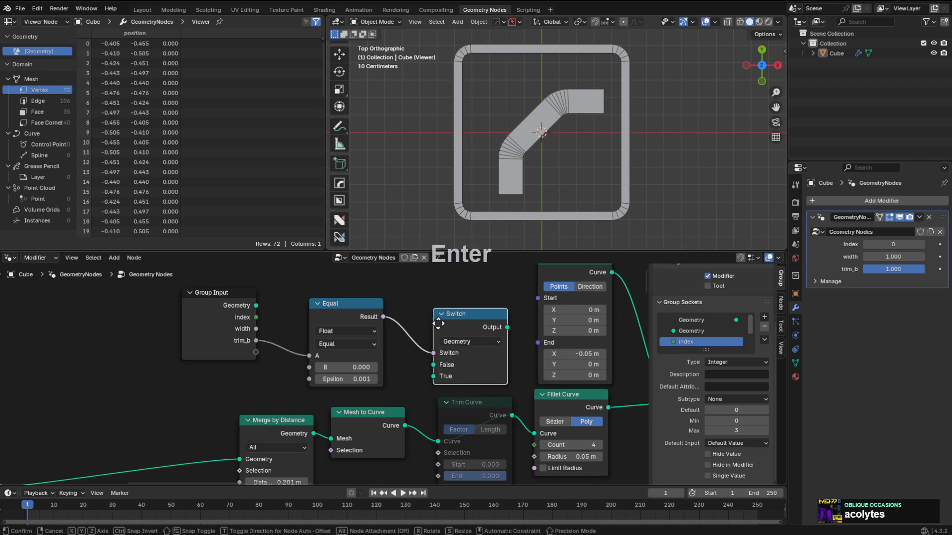
left_click(440, 323)
left_click_drag(487, 407, 435, 376)
middle_click_drag(456, 391, 473, 366)
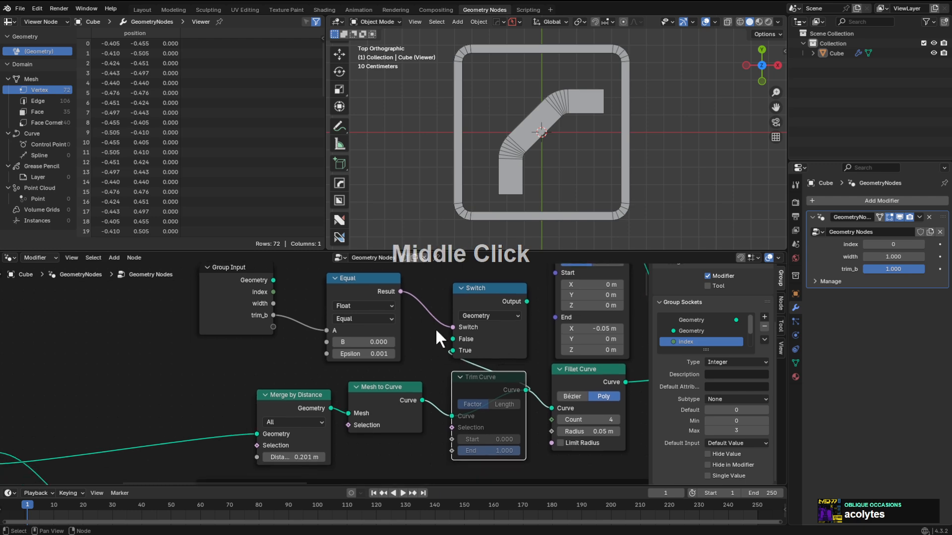
Set the Compare node's operation to Less Than or Equal.
left_click(351, 319)
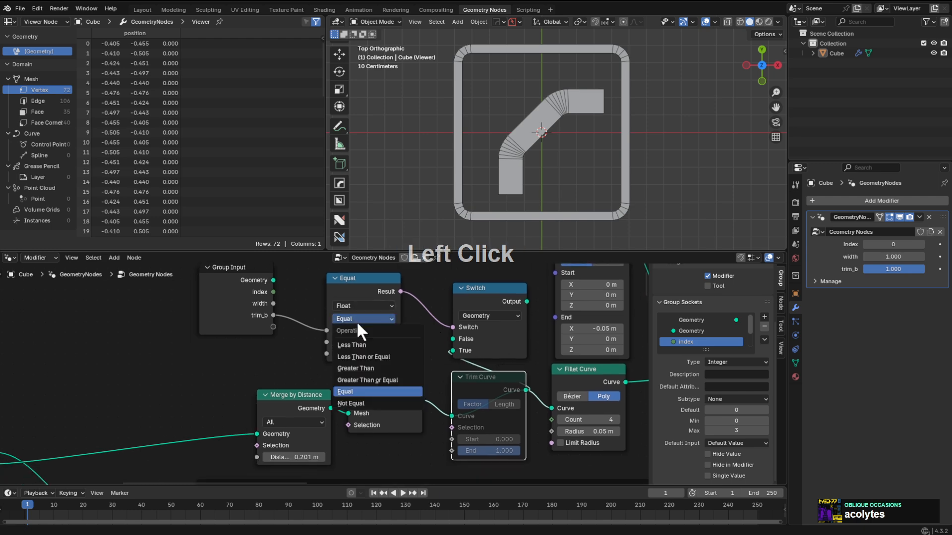
left_click(364, 353)
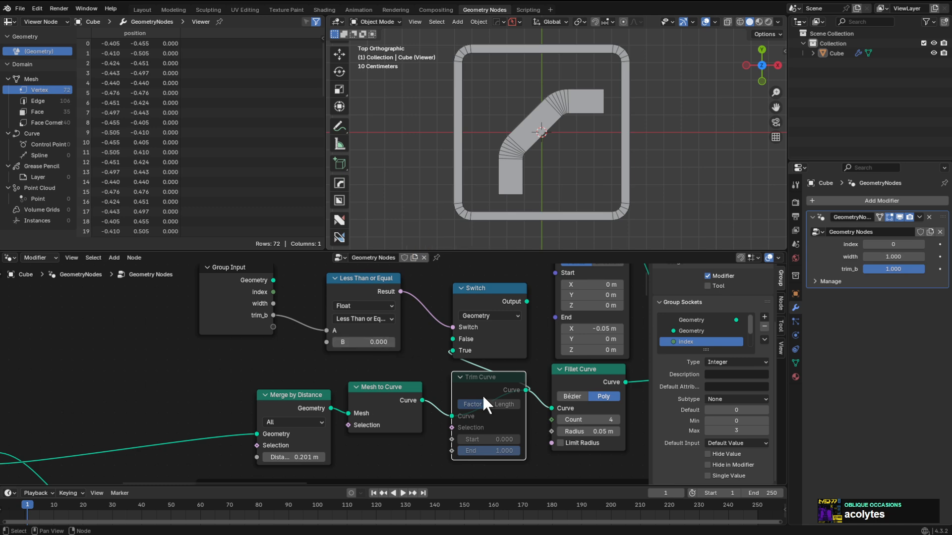
Unmute the Trim Curve node, set its End factor to 0.995 and copy that value to the Compare node's B input.
left_click(502, 379)
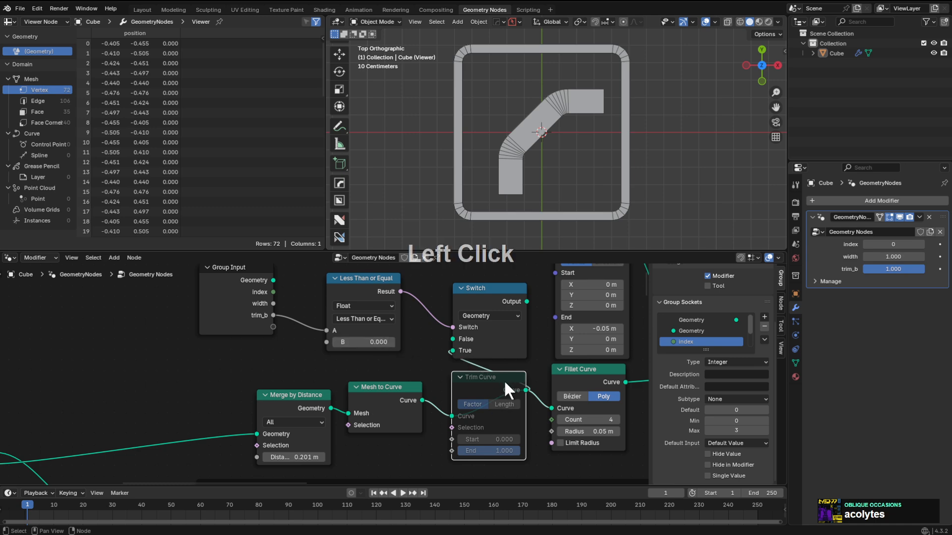
key("m")
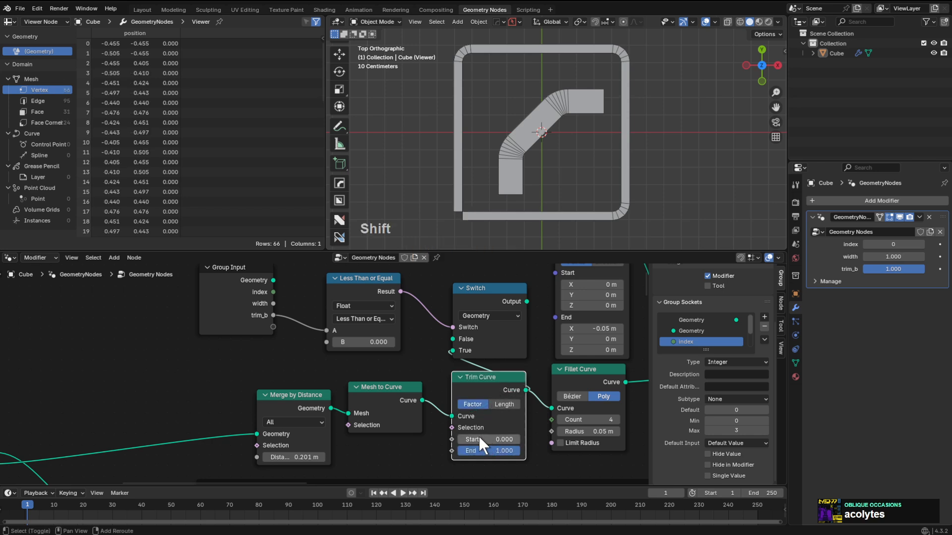
left_click_drag(499, 448, 492, 448, "shift")
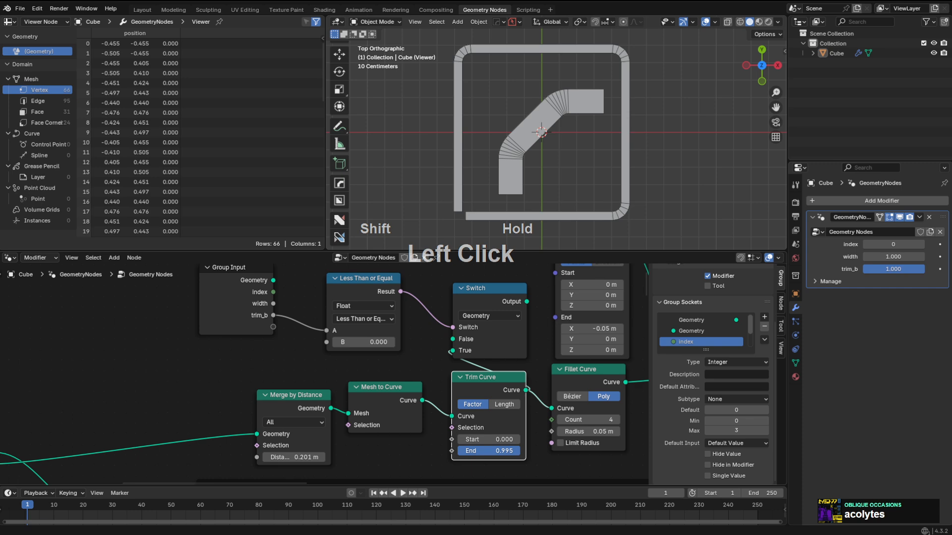
key("ctrl+c")
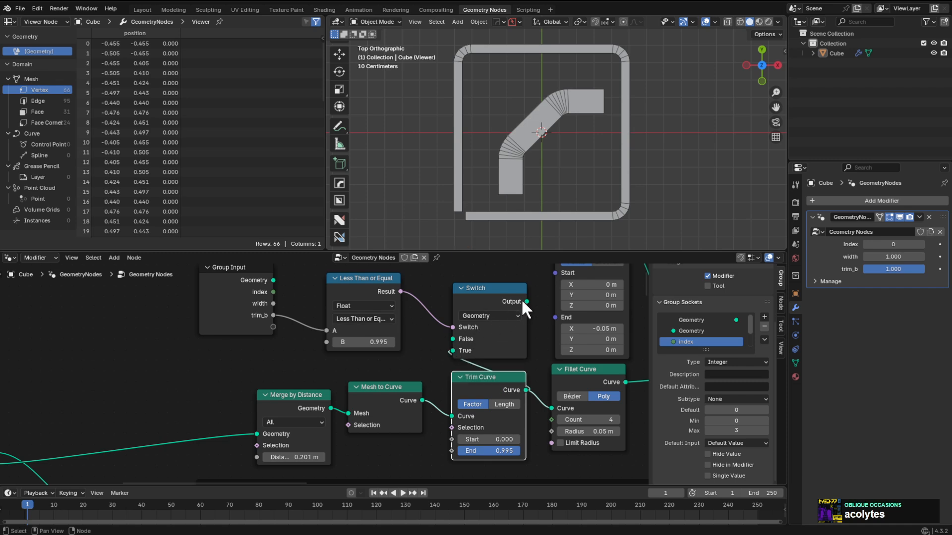
Connect the Mesh to Curve output to the Switch's False input and set the Compare operation to Greater Than or Equal.
left_click_drag(422, 400, 441, 335)
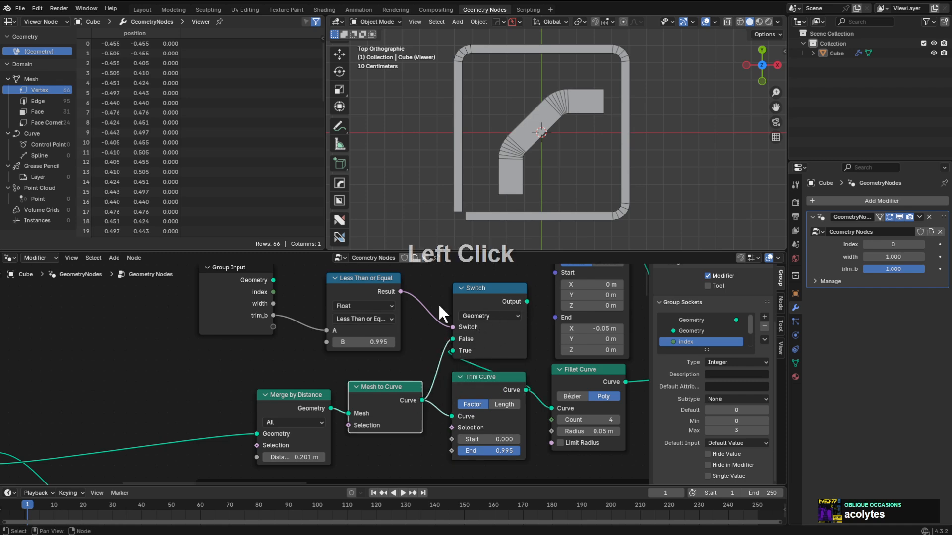
left_click(351, 318)
left_click(359, 374)
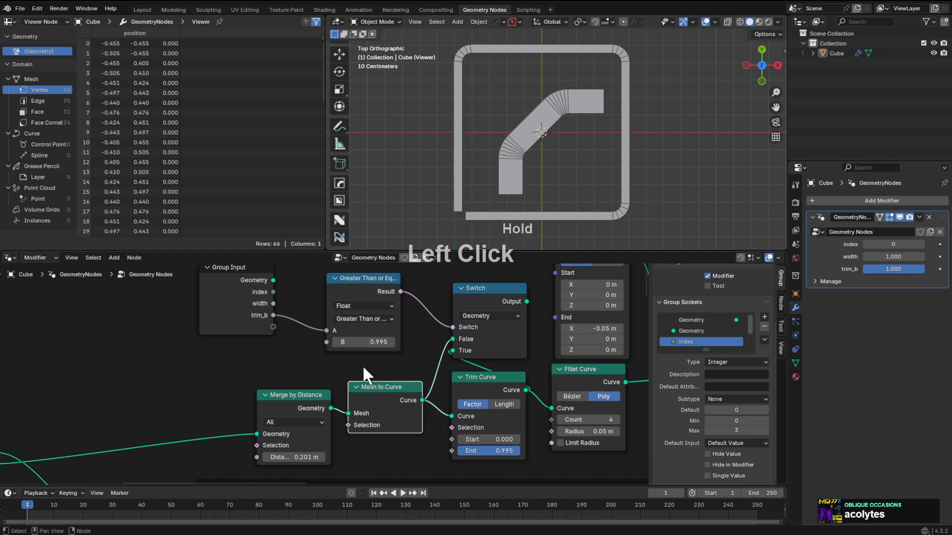
Connect the Switch output to the Fillet Curve's Curve input and set the modifier's width to 0.850.
left_click_drag(526, 302, 549, 410)
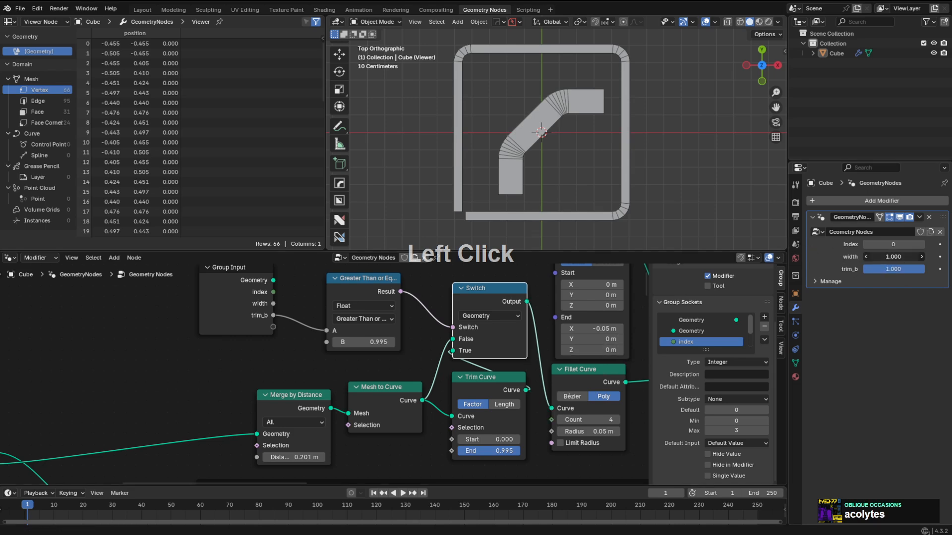
left_click_drag(906, 257, 921, 277)
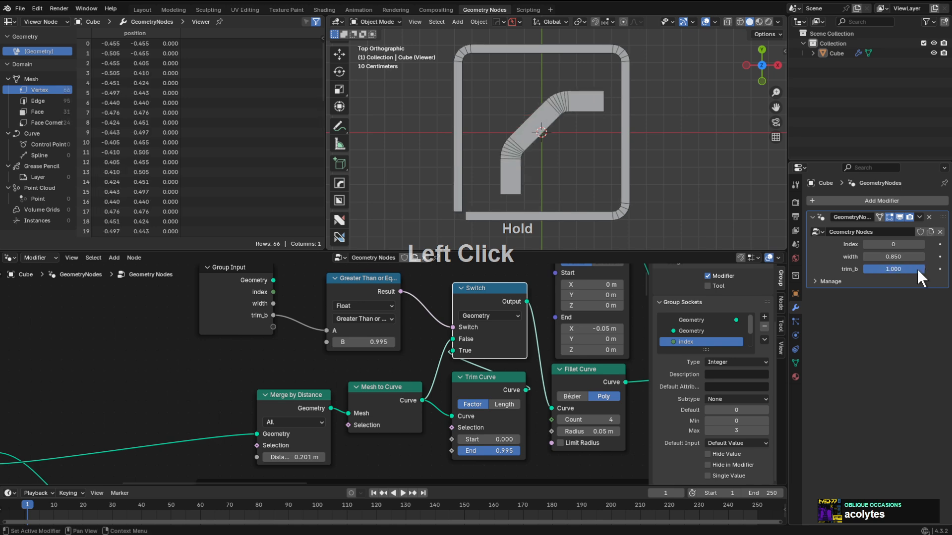
Set the Compare node's operation to Less Than or Equal and try the trim_b slider near its maximum.
left_click(352, 319)
left_click(365, 356)
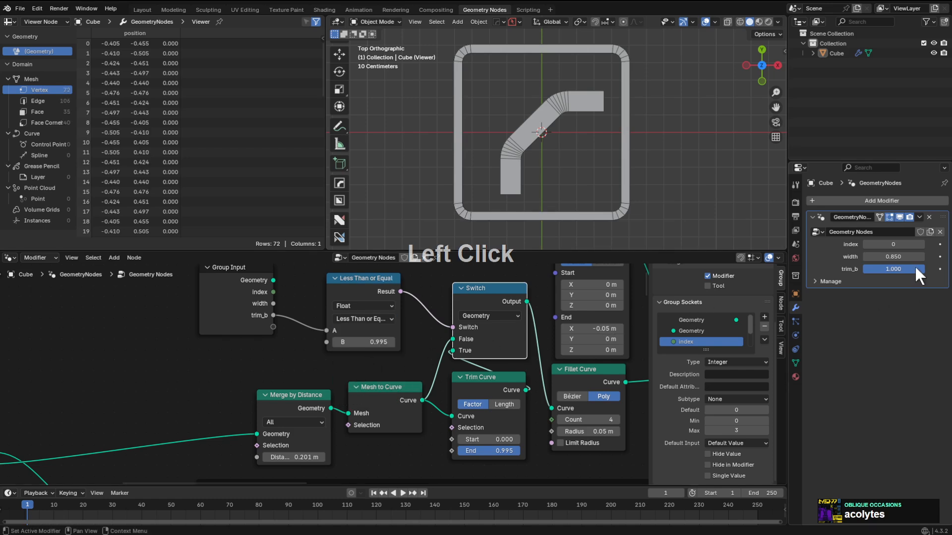
mouse_move(916, 268)
left_mouse_down()
mouse_move(894, 268)
mouse_move(920, 269)
left_mouse_up()
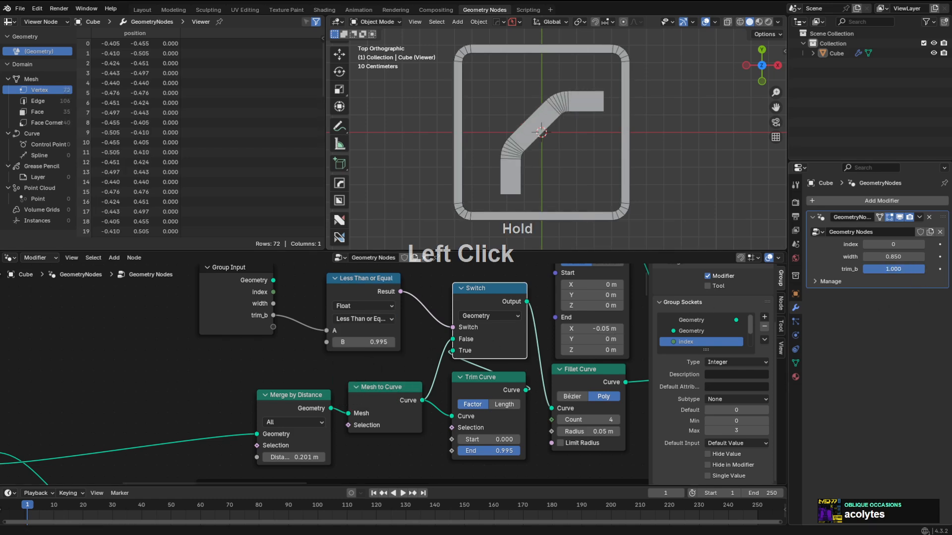
Connect the Group Input's trim_b to the border Trim Curve's End input and test the trimming with the modifier slider.
middle_click_drag(523, 314, 490, 352)
scroll(490, 352, "down", 3)
middle_click_drag(288, 354, 332, 322)
scroll(337, 353, "up", 3)
left_click_drag(336, 320, 507, 463)
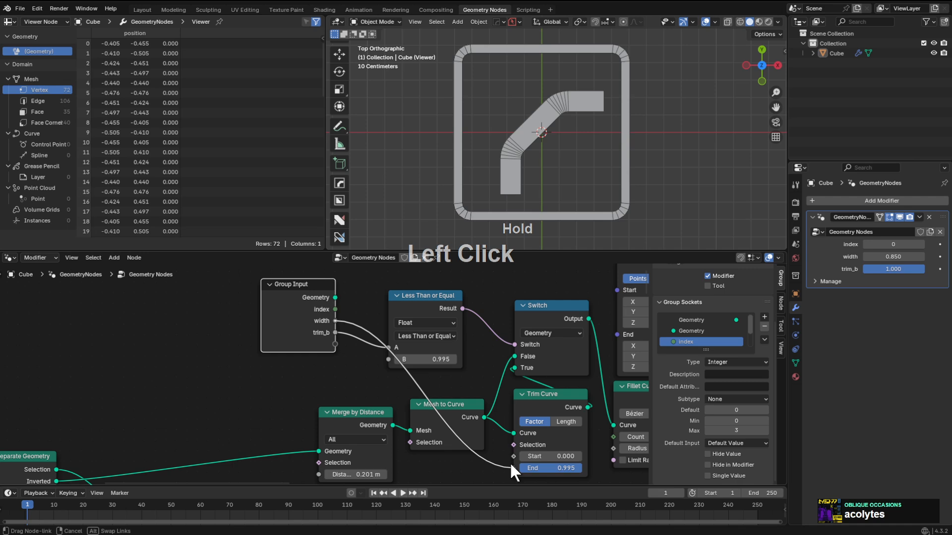
left_click_drag(510, 462, 520, 429)
key("Escape")
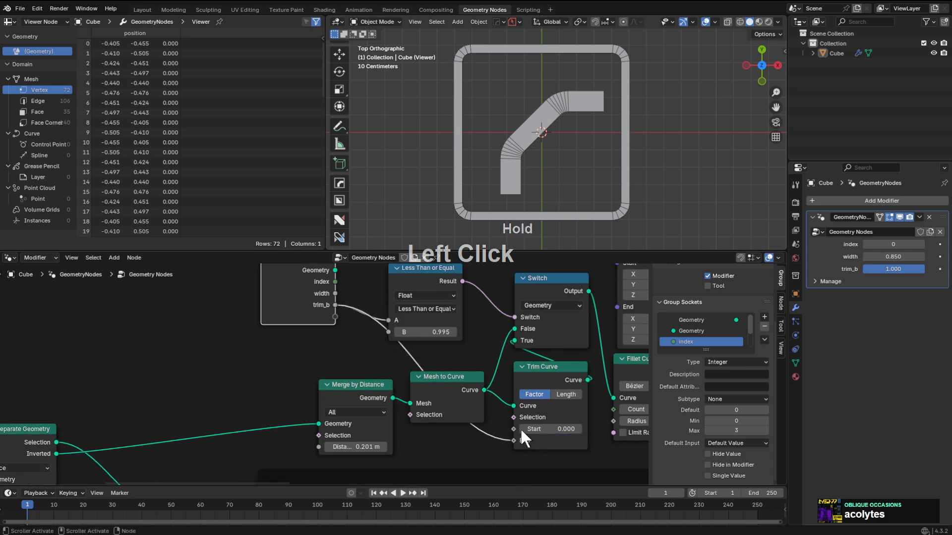
mouse_move(905, 266)
left_mouse_down()
mouse_move(845, 266)
mouse_move(907, 266)
left_mouse_up()
Tidy the border node chain by moving the Group Input closer to the Compare node and repositioning the Curve to Mesh node.
scroll(436, 331, "down", 1)
middle_click_drag(430, 334, 453, 371)
left_click_drag(325, 321, 363, 336)
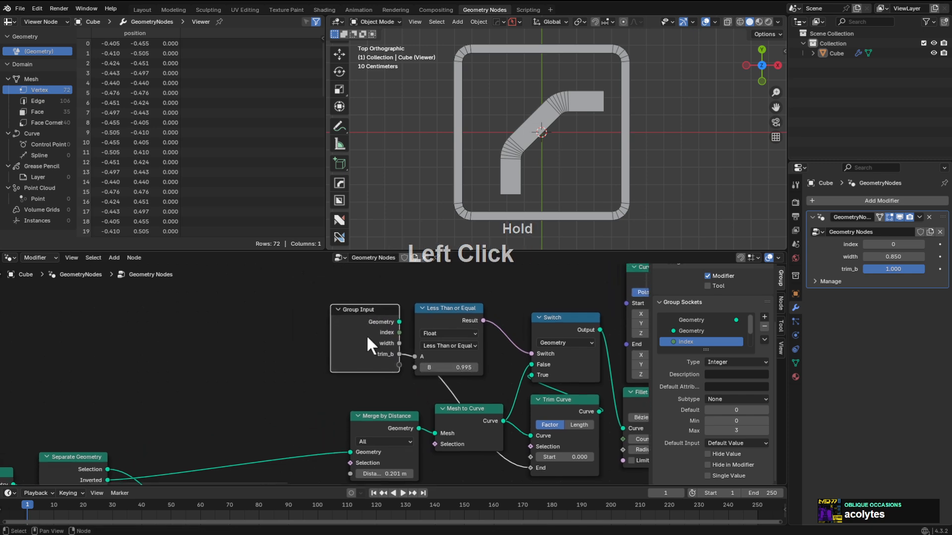
scroll(370, 342, "down", 5)
middle_click_drag(383, 372, 369, 326)
scroll(382, 329, "down", 4)
middle_click_drag(453, 350, 401, 350)
scroll(310, 353, "up", 3)
left_click_drag(301, 347, 288, 340)
middle_click_drag(560, 322, 432, 317)
left_click_drag(429, 317, 415, 323)
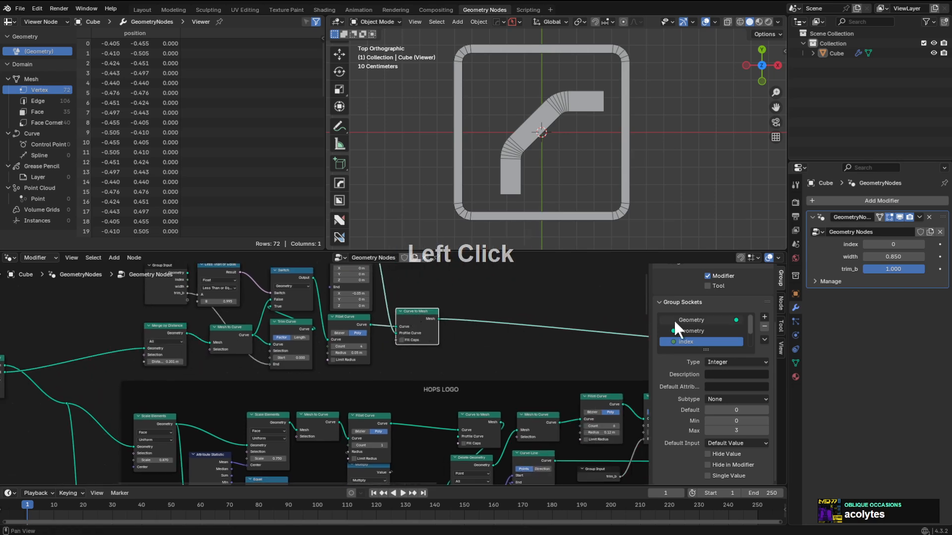
Step the index through designs 1, 2 and 0 and back to 1, sweeping trim_b to check the logo and border trimming.
left_click(922, 244)
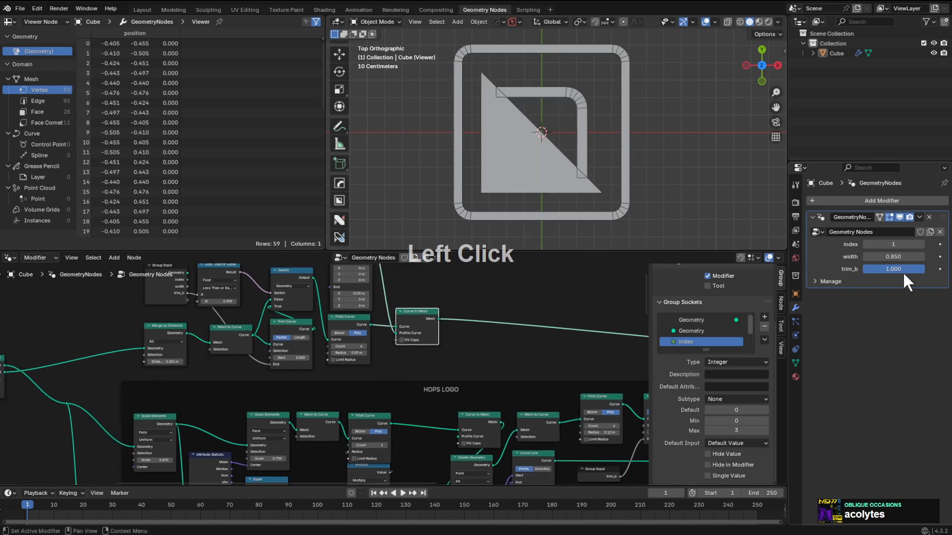
left_click_drag(903, 272, 862, 272)
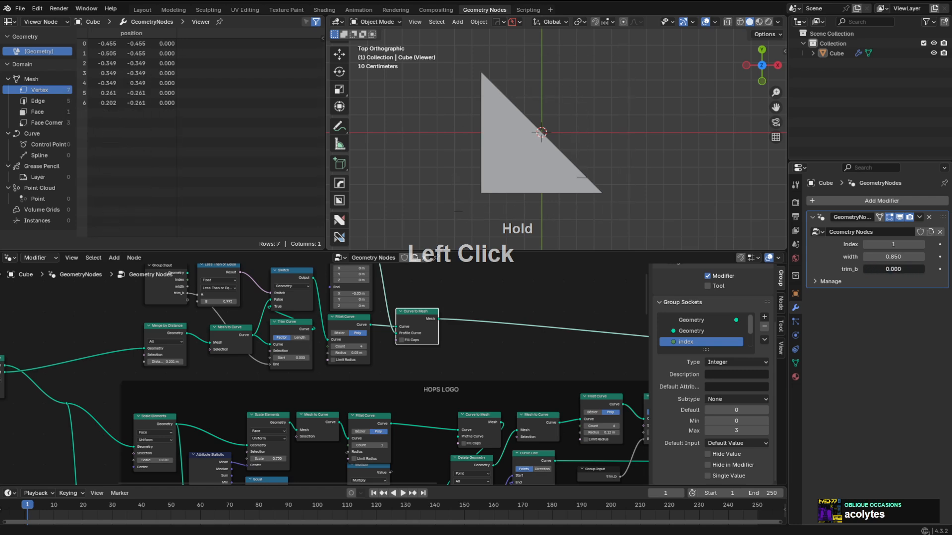
left_click(921, 244)
left_click_drag(863, 269, 924, 269)
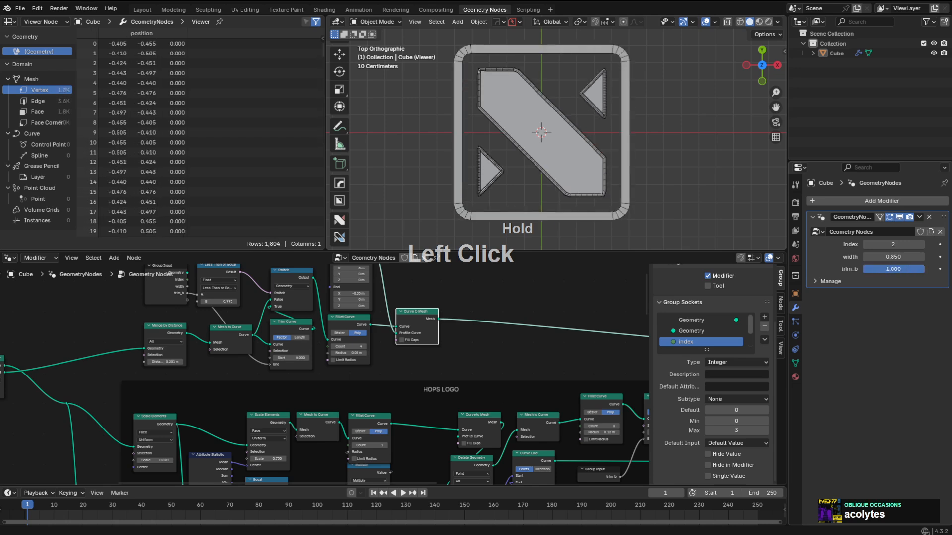
left_click(865, 244)
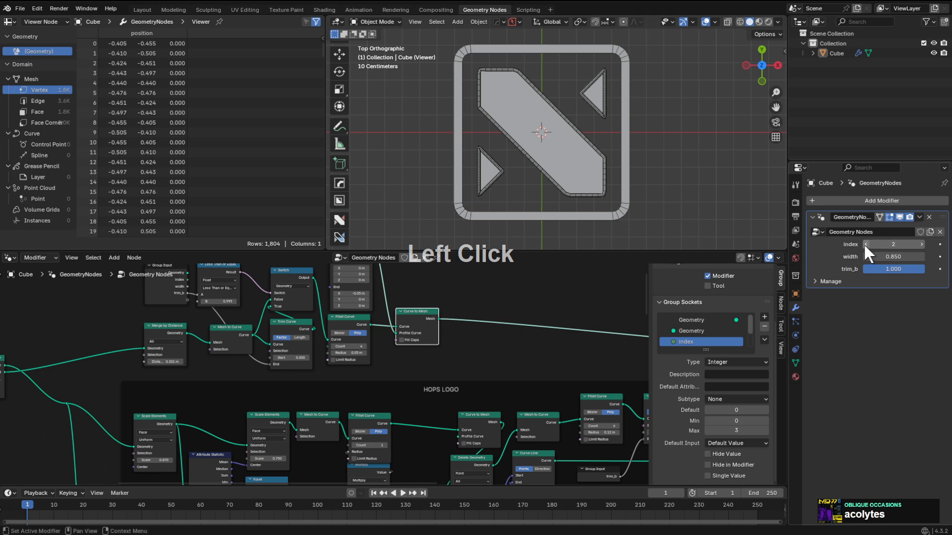
left_click(864, 243)
left_click_drag(924, 269, 870, 268)
left_click(921, 244)
Hide the viewport overlays, sweep trim_b up to 1.000 on the index 1 design, and restore the overlays.
left_click(704, 22)
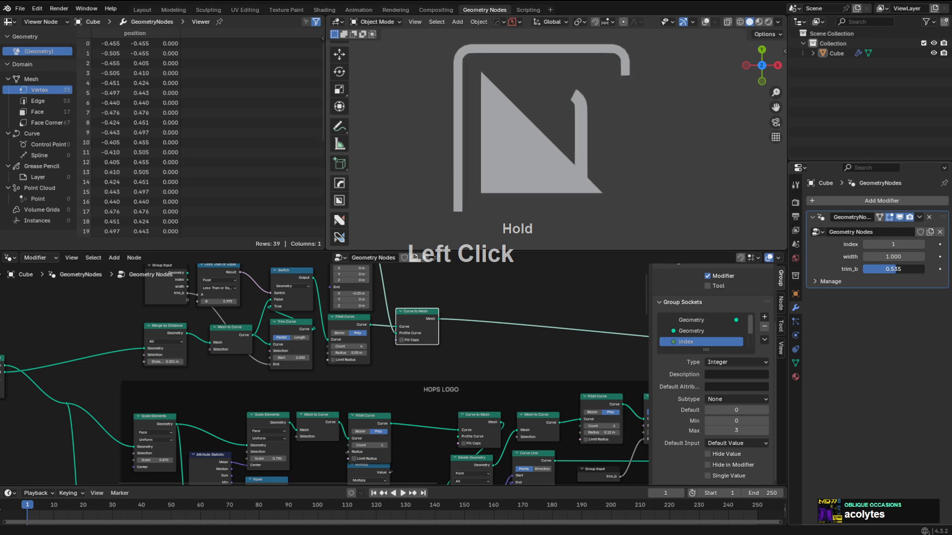
left_click_drag(887, 269, 925, 269)
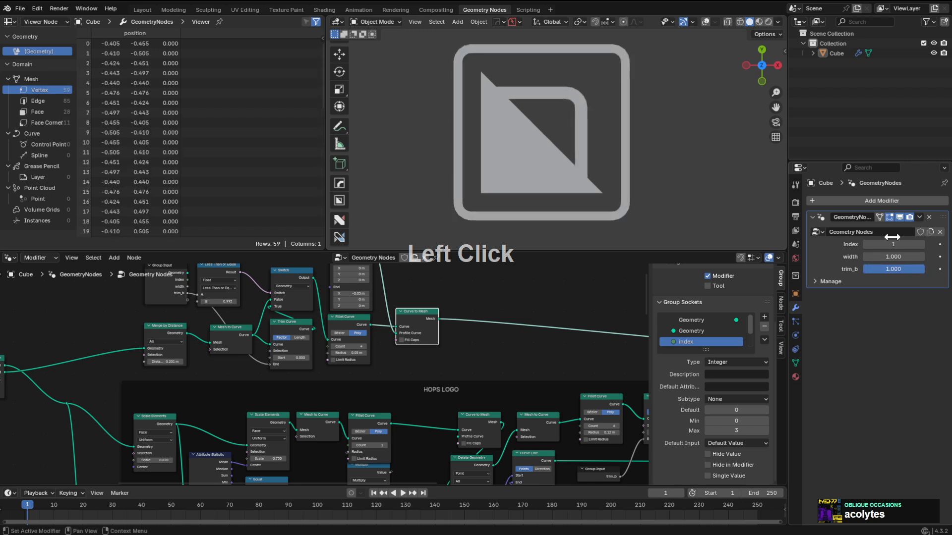
left_click(705, 22)
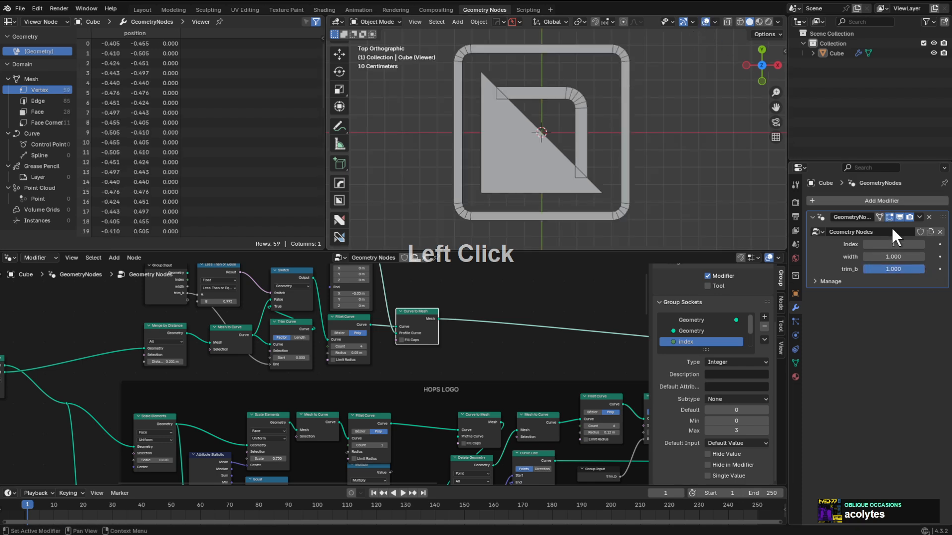
Check trimming and width on the index 2 and index 0 designs, and view index 2 with width and trim_b at 0.000.
left_click(920, 244)
mouse_move(905, 268)
left_mouse_down()
mouse_move(862, 268)
mouse_move(924, 269)
left_mouse_up()
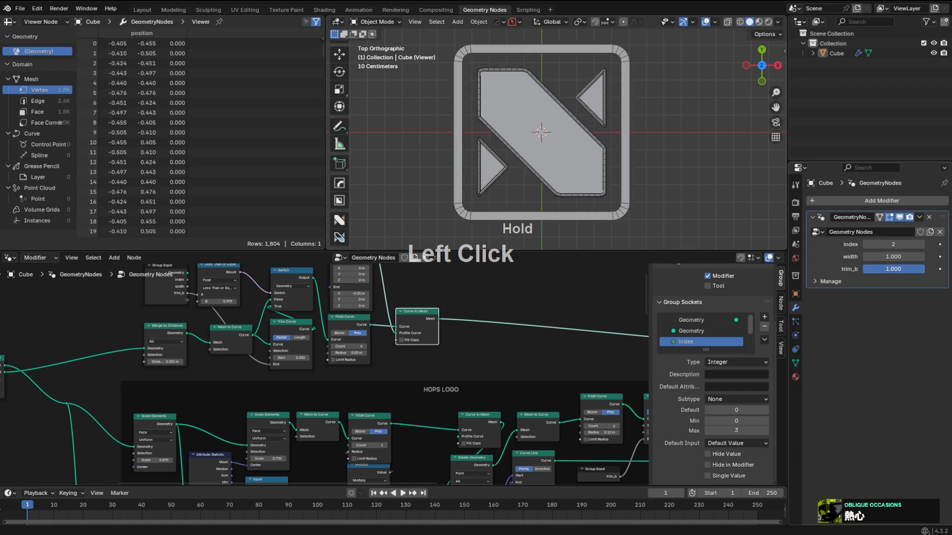
left_click(867, 244)
left_click(867, 244)
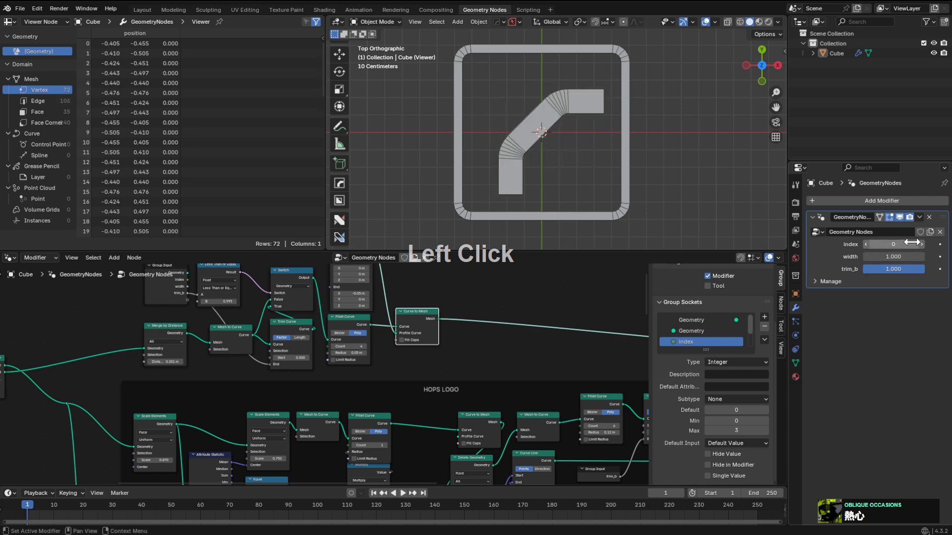
mouse_move(891, 244)
left_mouse_down()
mouse_move(899, 244)
mouse_move(887, 269)
mouse_move(866, 269)
mouse_move(922, 268)
mouse_move(863, 269)
mouse_move(900, 256)
mouse_move(878, 257)
left_mouse_up()
right_click(892, 257)
left_click(920, 244)
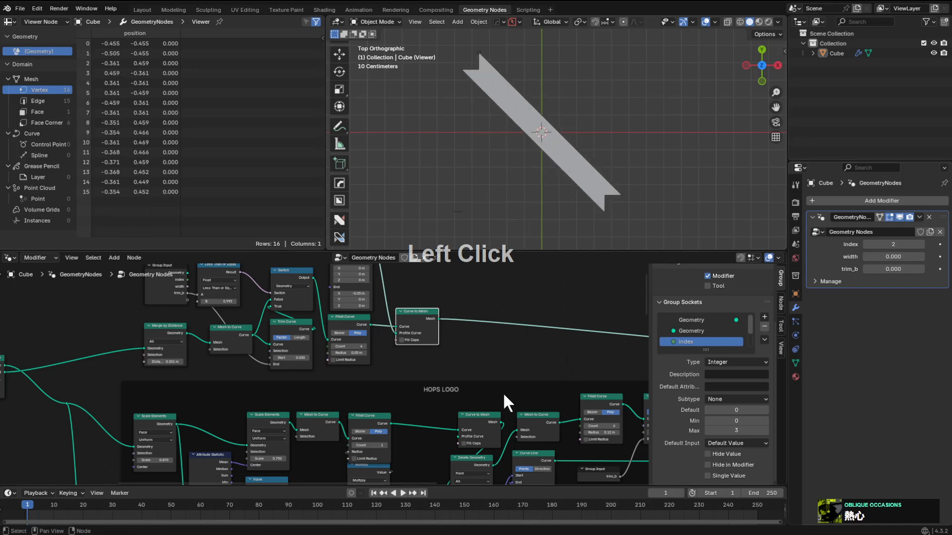
Set To Min to 0.720 on the width-driven Map Range of the index 2 design and sweep the modifier's width up to 1.000.
mouse_move(502, 392)
middle_mouse_down()
mouse_move(525, 322)
mouse_move(510, 335)
mouse_move(510, 382)
middle_mouse_up()
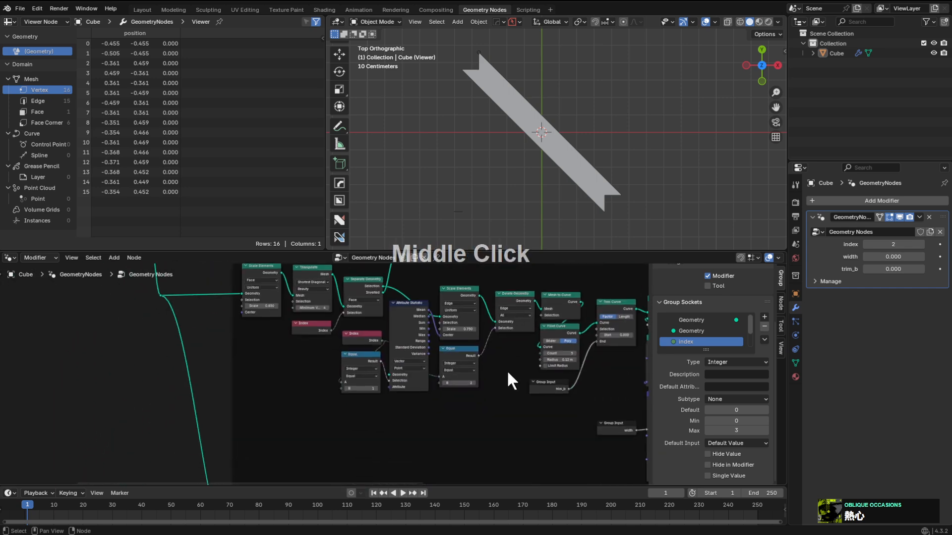
scroll(565, 329, "up", 2)
middle_click_drag(565, 329, 512, 382)
scroll(506, 400, "up", 5)
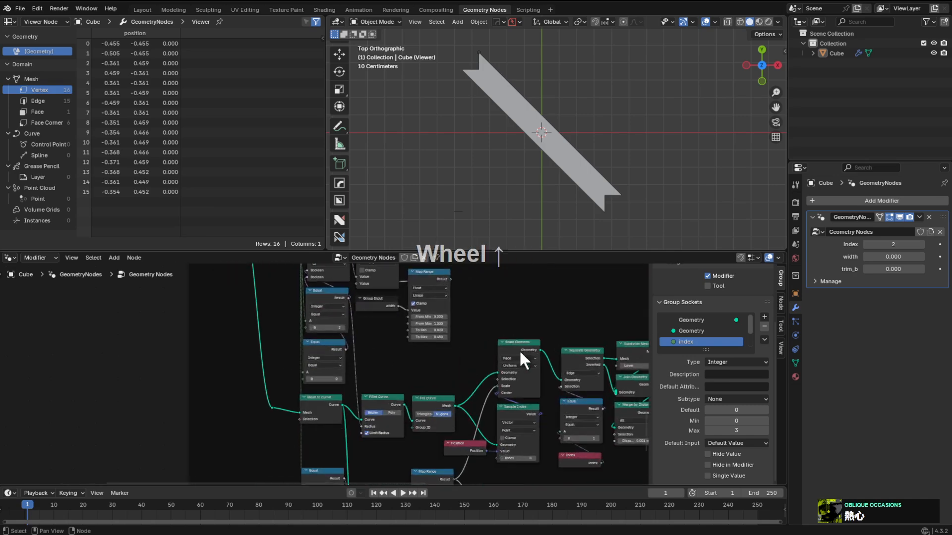
scroll(529, 308, "up", 6)
middle_click_drag(449, 336, 489, 387)
scroll(502, 328, "down", 1)
middle_click_drag(502, 328, 498, 370)
scroll(498, 370, "up", 3)
middle_click_drag(528, 441, 524, 352)
scroll(524, 352, "up", 1)
left_click_drag(485, 372, 464, 374, "shift")
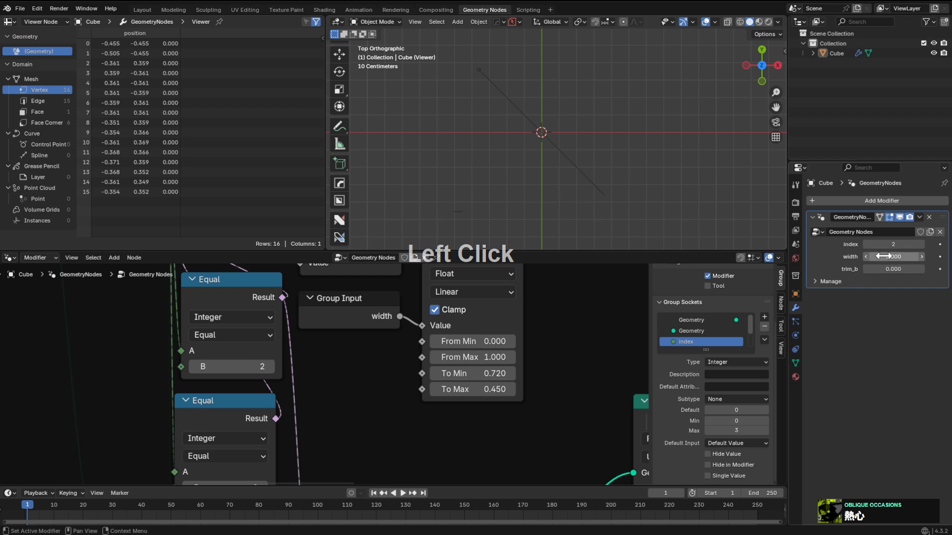
left_click_drag(882, 256, 917, 256)
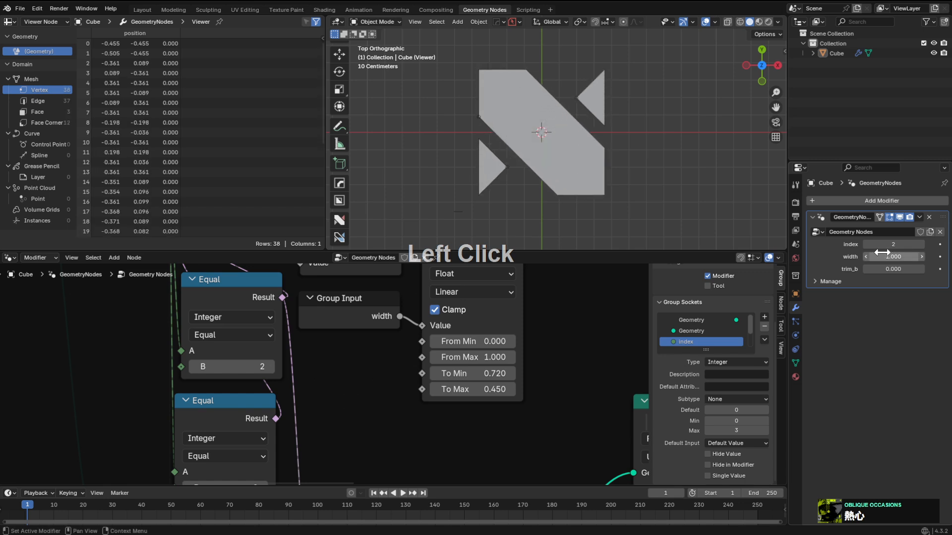
Switch the index to 1, sweep its width, and set both width and trim_b to 1.000 to inspect the design.
left_click(865, 245)
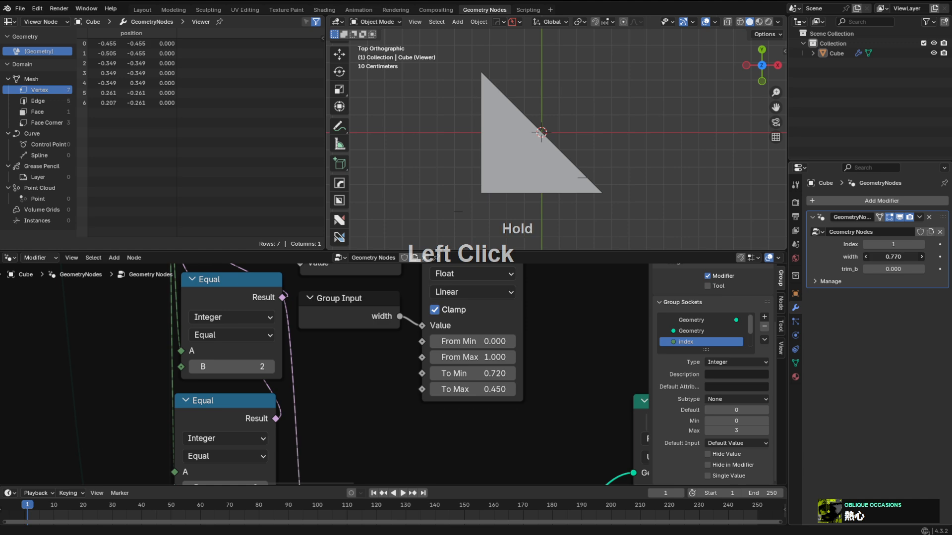
mouse_move(890, 257)
left_mouse_down()
mouse_move(903, 258)
mouse_move(875, 269)
mouse_move(891, 256)
left_mouse_up()
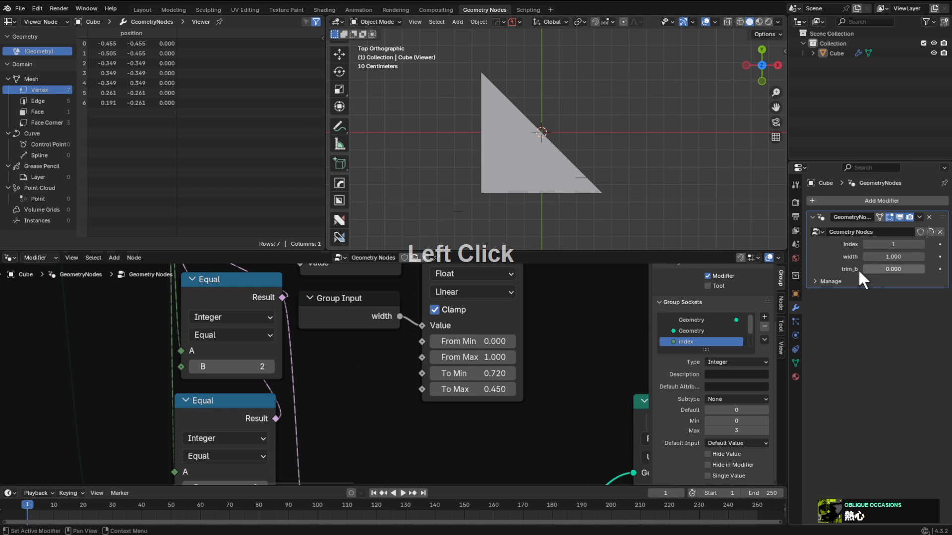
scroll(561, 353, "down", 4)
middle_click_drag(560, 349, 539, 384)
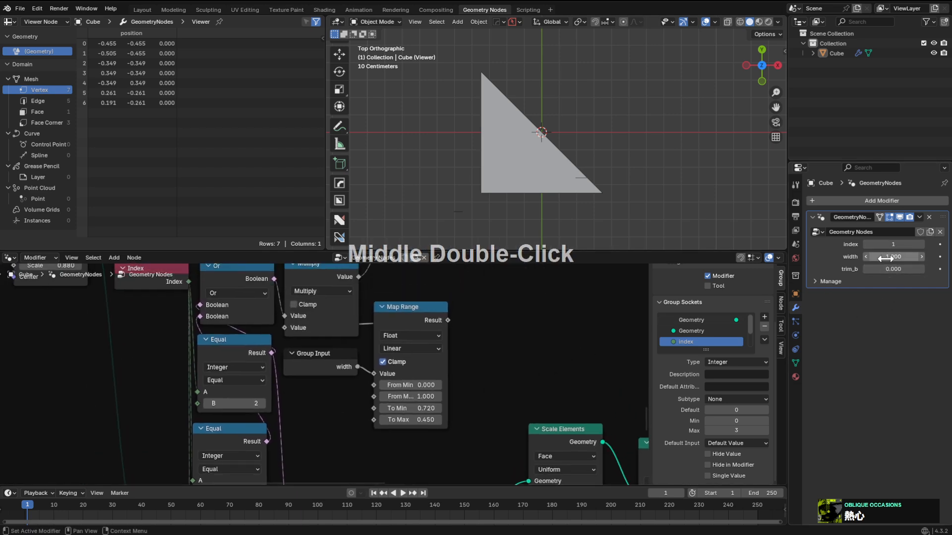
mouse_move(891, 257)
left_mouse_down()
mouse_move(894, 270)
mouse_move(950, 269)
mouse_move(889, 269)
mouse_move(950, 270)
mouse_move(870, 256)
mouse_move(907, 257)
left_mouse_up()
scroll(473, 61, "up", 2)
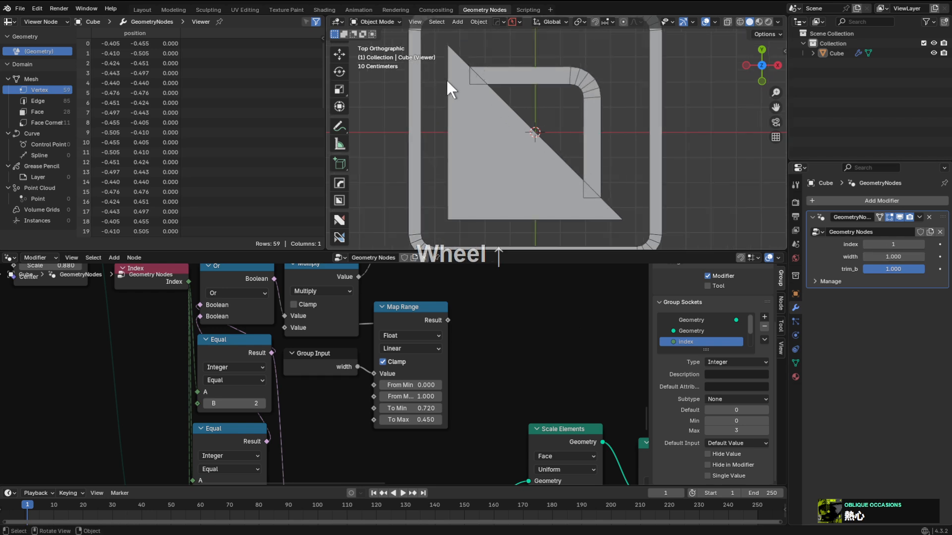
scroll(461, 203, "down", 2)
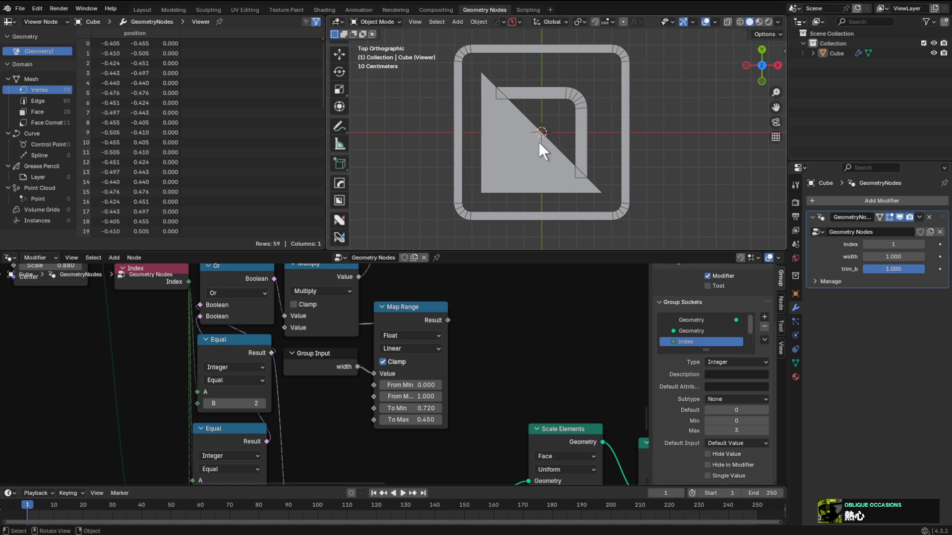
Select the final Join Geometry, Viewer and Group Output nodes together and move them to a new spot beside the logo frames.
scroll(550, 174, "down", 2)
scroll(585, 372, "down", 4)
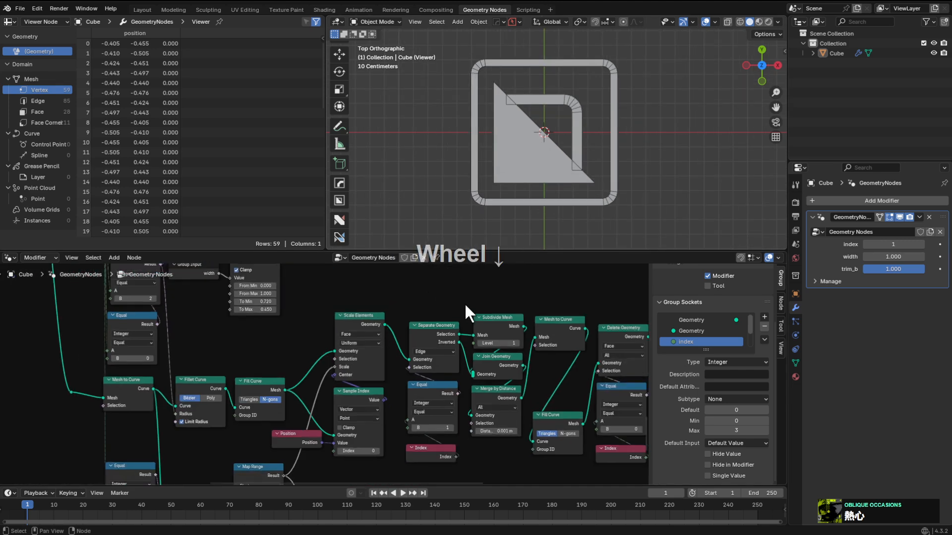
scroll(466, 307, "down", 4)
scroll(433, 347, "up", 2)
scroll(471, 425, "down", 1)
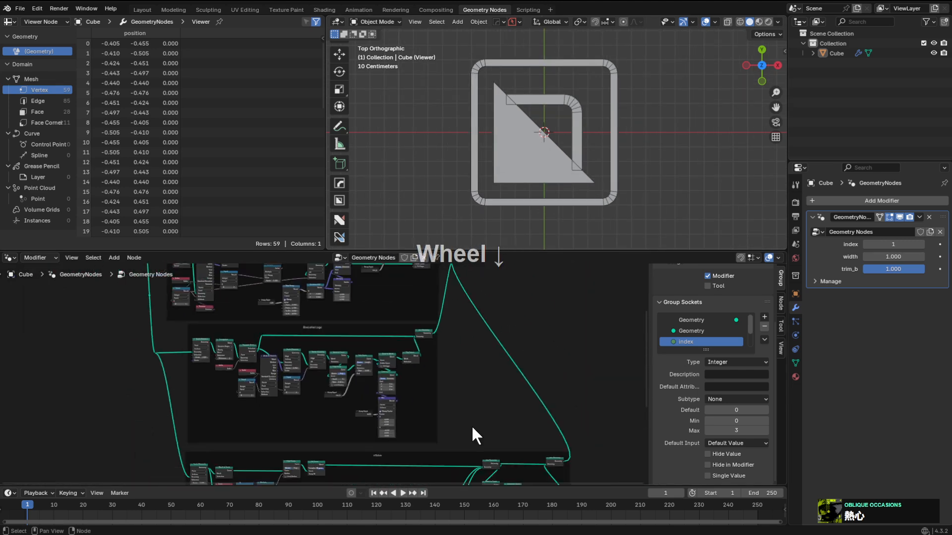
scroll(432, 314, "down", 2)
scroll(436, 357, "up", 3)
middle_click_drag(431, 357, 410, 378)
scroll(417, 373, "up", 3)
middle_click_drag(496, 372, 405, 396)
scroll(406, 395, "up", 1)
left_click_drag(536, 296, 456, 371)
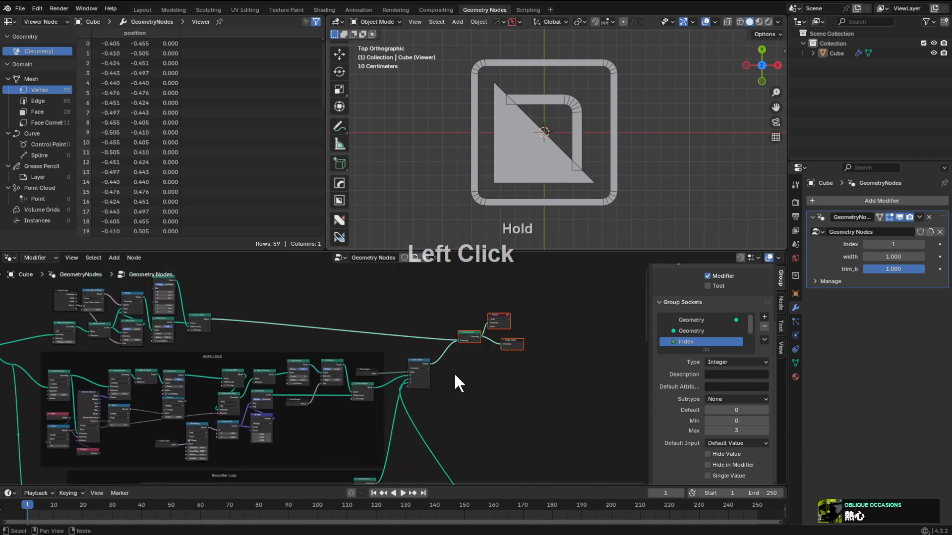
key("g")
left_click(491, 353)
Preview the output of the Mesh to Curve node in the Boxcutter Logo frame with the Viewer.
middle_click_drag(375, 393, 495, 293)
scroll(413, 405, "up", 1)
scroll(431, 342, "up", 4)
middle_click_drag(350, 410, 412, 325)
scroll(430, 327, "up", 3)
left_click(412, 316, "ctrl+shift")
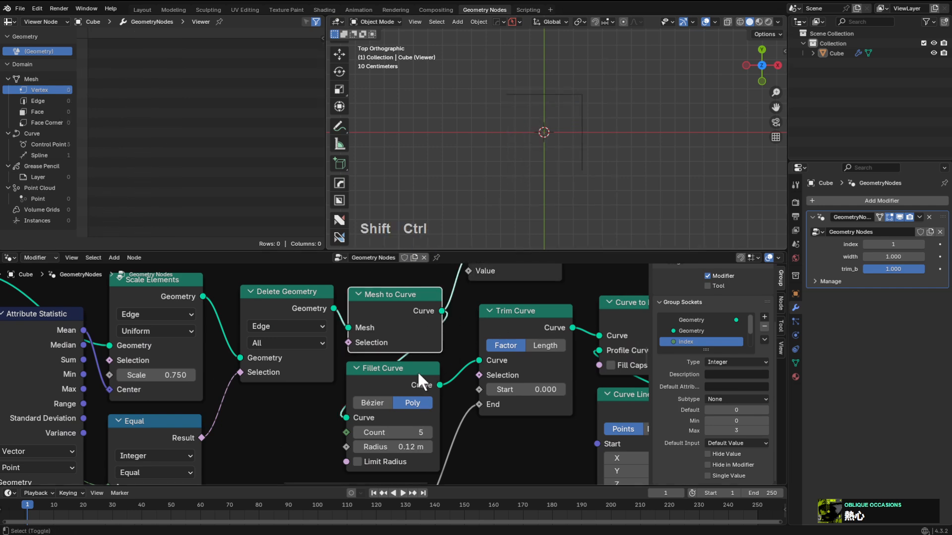
Preview the edge Scale Elements node with scale 0.750 in the Boxcutter Logo frame with the Viewer.
scroll(353, 353, "down", 3)
middle_click_drag(346, 374, 461, 289)
scroll(405, 351, "down", 1)
middle_click_drag(443, 374, 424, 418)
scroll(384, 342, "down", 3)
middle_click_drag(353, 326, 377, 373)
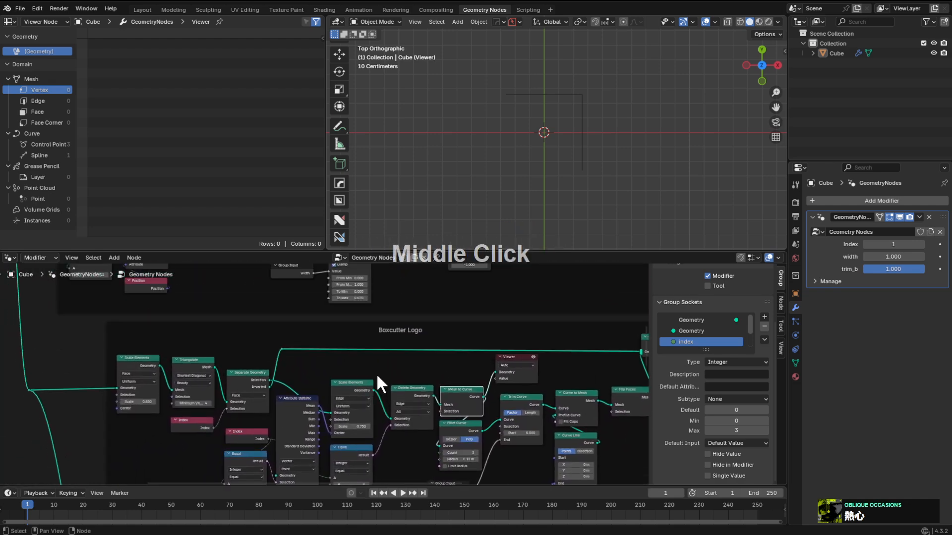
scroll(427, 353, "up", 3)
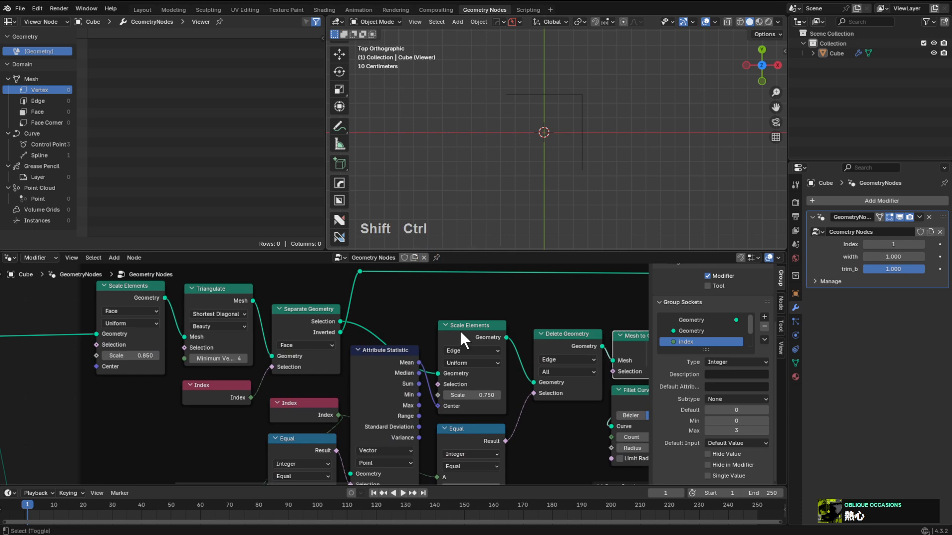
left_click(460, 331, "ctrl+shift")
Preview the output of the Join Geometry node in the Boxcutter Logo frame with the Viewer.
middle_click_drag(502, 396, 489, 376)
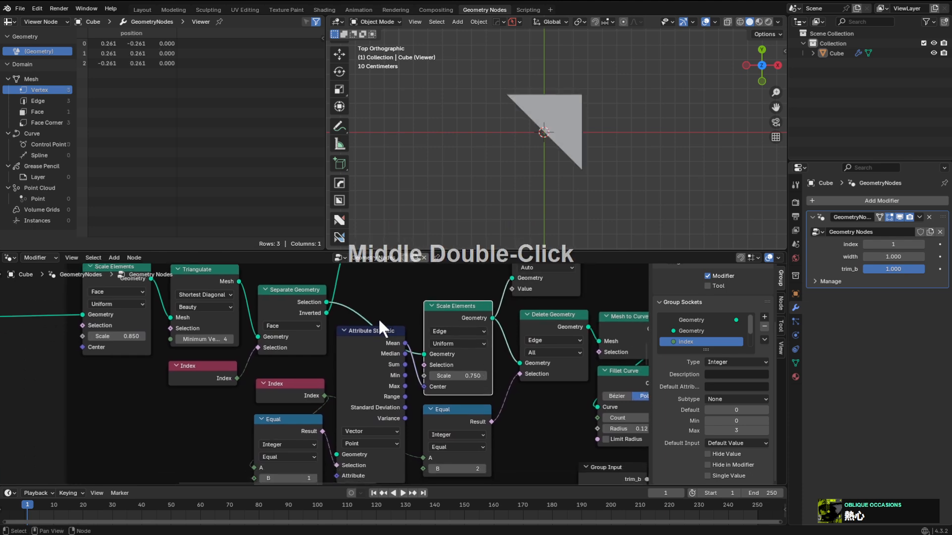
middle_click_drag(419, 306, 410, 371)
middle_click_drag(556, 318, 321, 335)
middle_click_drag(555, 337, 461, 334)
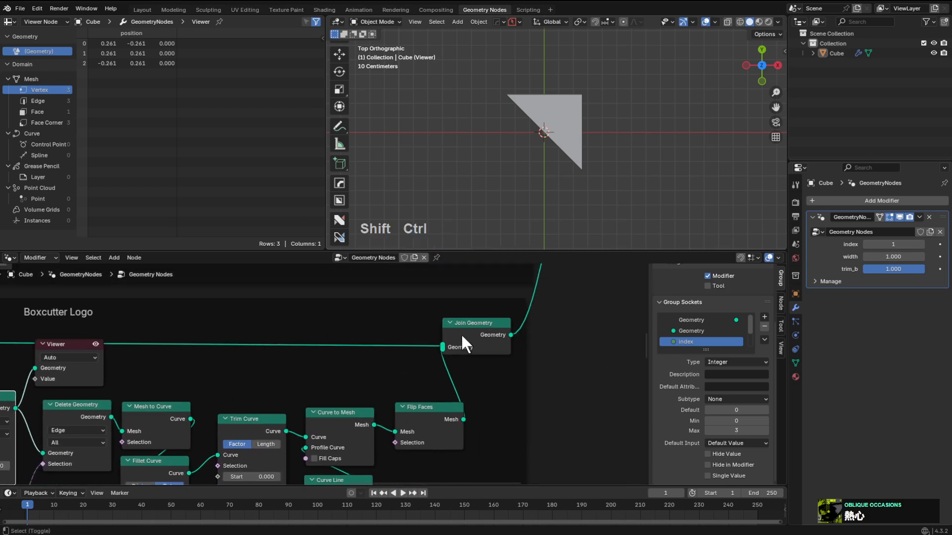
left_click(464, 334, "ctrl+shift")
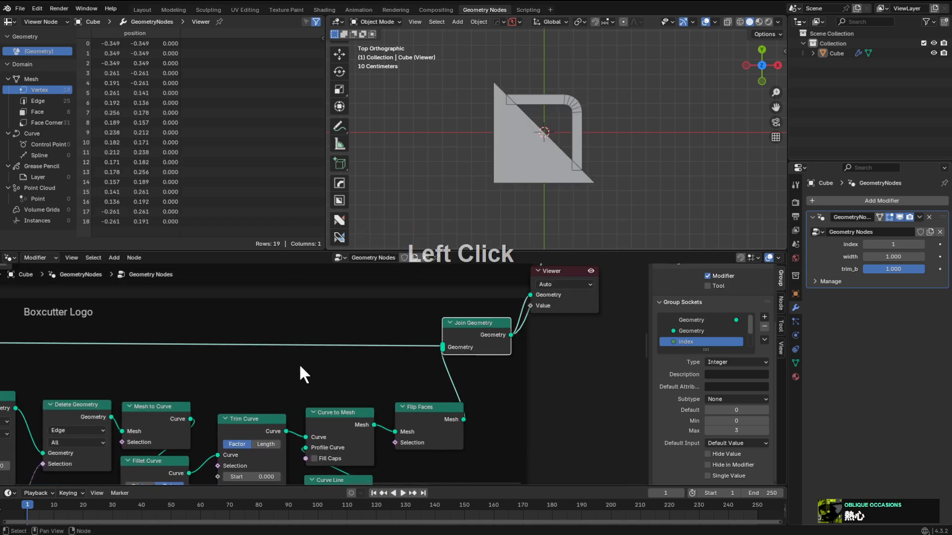
Insert a Fillet Curve node on the link from Separate Geometry's Inverted output to Join Geometry and move it further along the link.
middle_click_drag(172, 371, 320, 356)
scroll(320, 356, "up", 1)
middle_click_drag(147, 327, 308, 338)
key("shift+a")
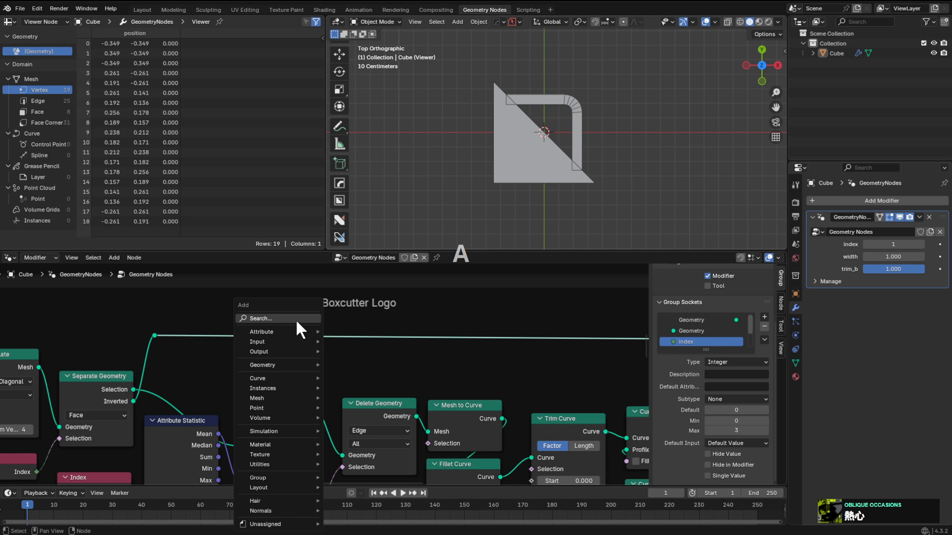
left_click(296, 320)
key("Return")
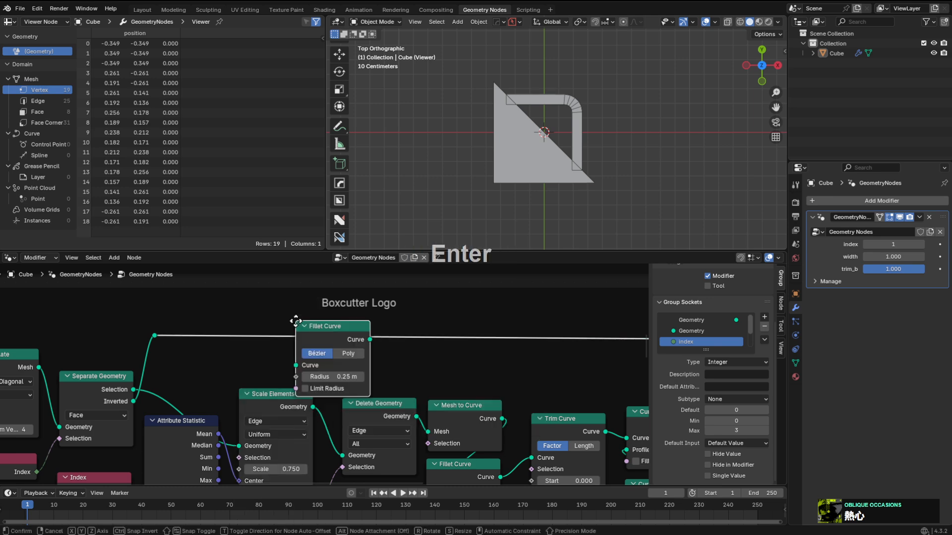
left_click(285, 299)
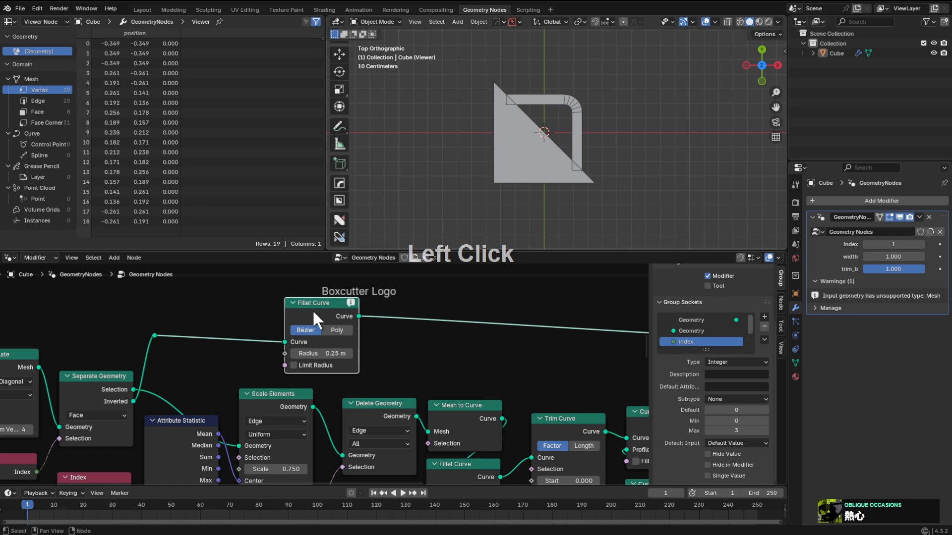
left_click(293, 303)
left_click(294, 303)
left_click_drag(296, 299, 379, 298)
Insert a Mesh to Curve node on the link just before the new Fillet Curve node.
key("shift+a")
left_click(360, 307)
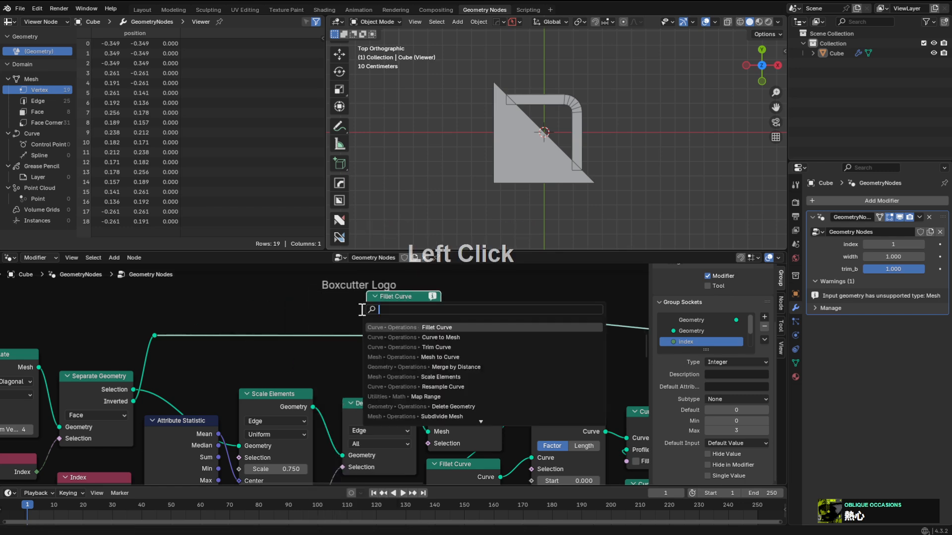
type("mesh to")
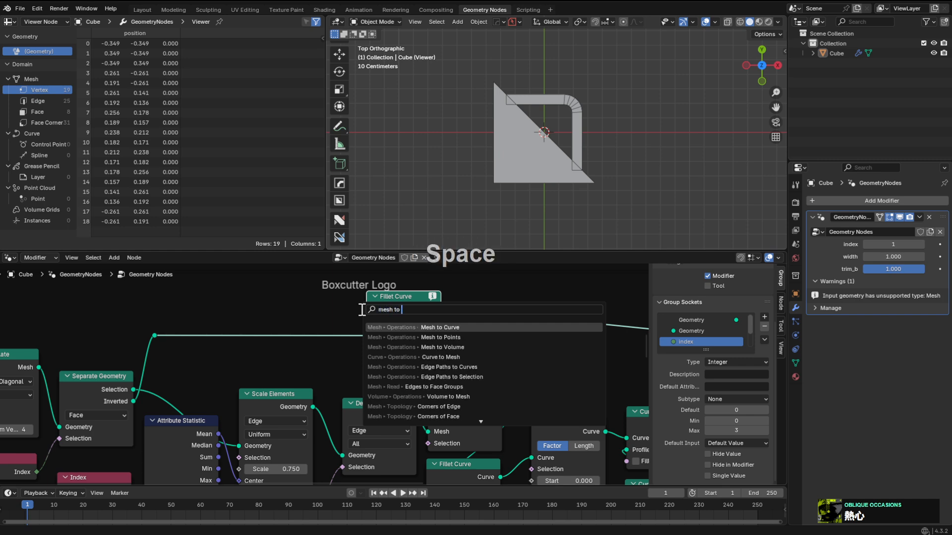
key("Return")
left_click(359, 308)
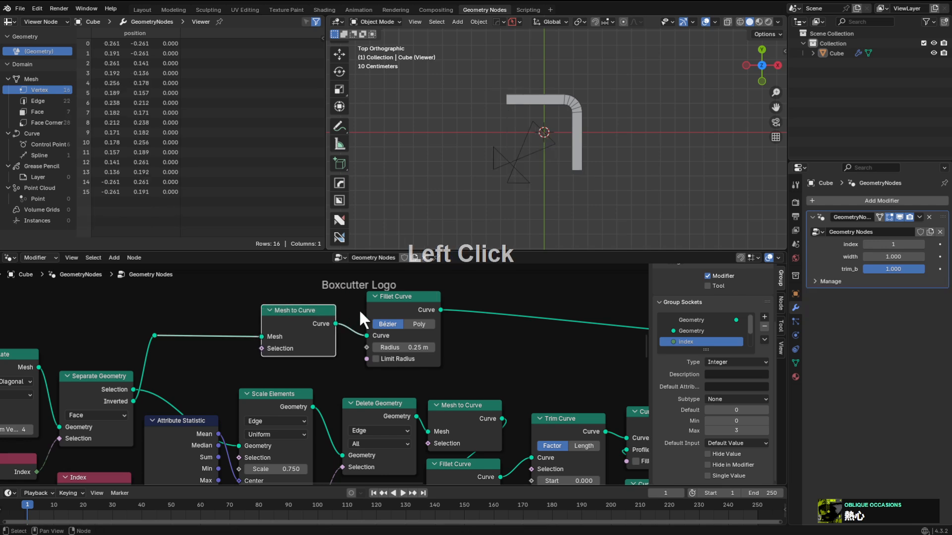
Space out the new Mesh to Curve and Fillet Curve nodes and set the fillet radius to 0 m.
left_click_drag(390, 307, 375, 316)
left_click_drag(297, 326, 257, 330)
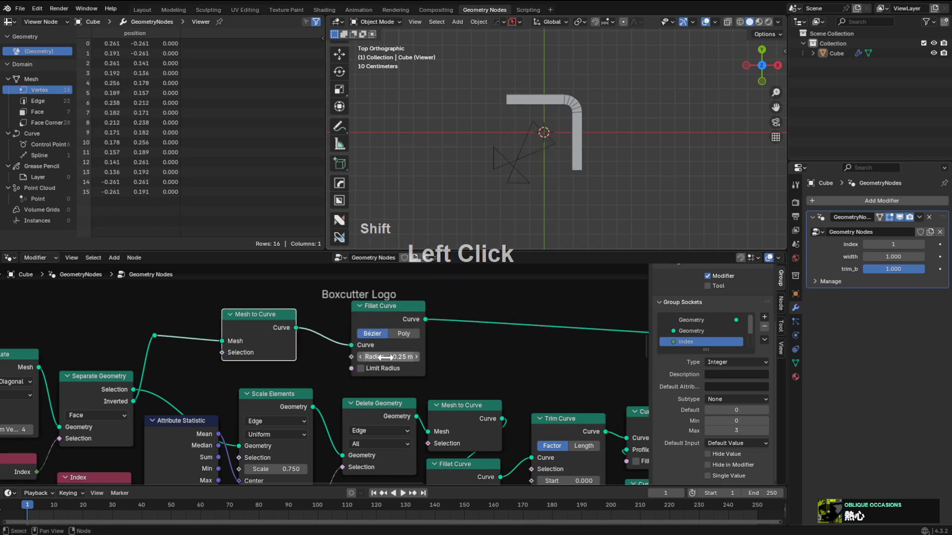
left_click_drag(381, 356, 357, 357, "shift")
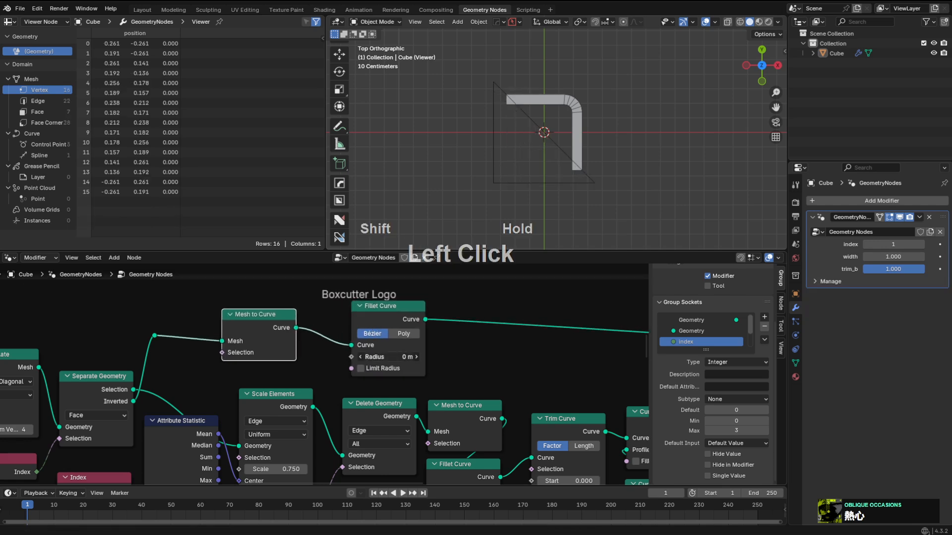
left_click(421, 320)
Move the Boxcutter Logo frame slightly lower, away from the logo frame above it.
scroll(396, 324, "down", 2)
middle_click_drag(387, 328, 463, 335)
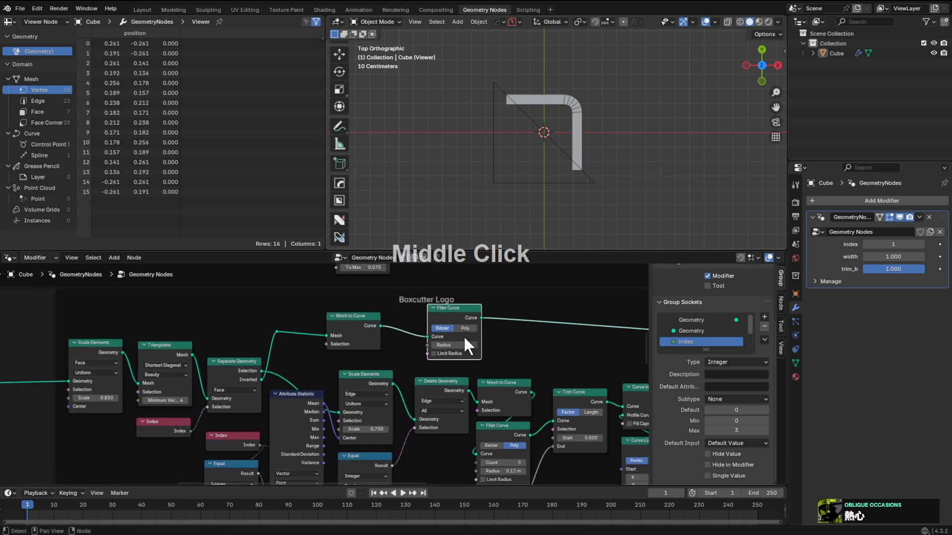
scroll(419, 377, "down", 4)
middle_click_drag(412, 391, 388, 365)
scroll(403, 353, "down", 1)
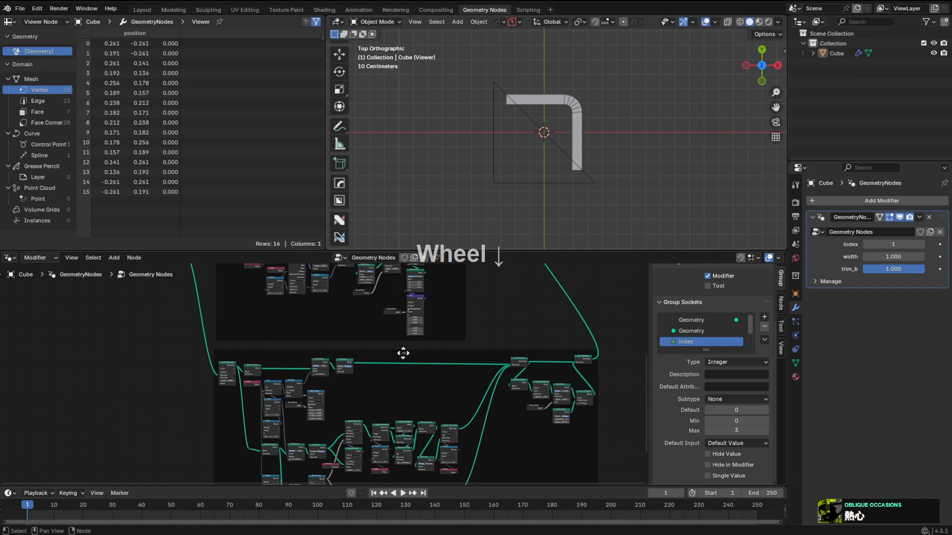
left_click_drag(406, 357, 378, 425)
middle_click_drag(389, 364, 406, 440)
left_click_drag(354, 297, 344, 317)
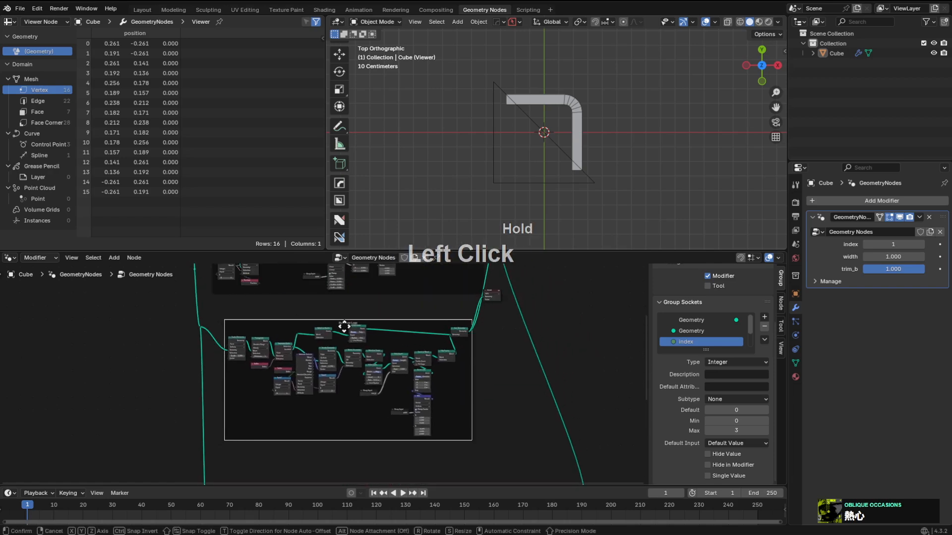
scroll(421, 323, "up", 4)
scroll(425, 312, "up", 4)
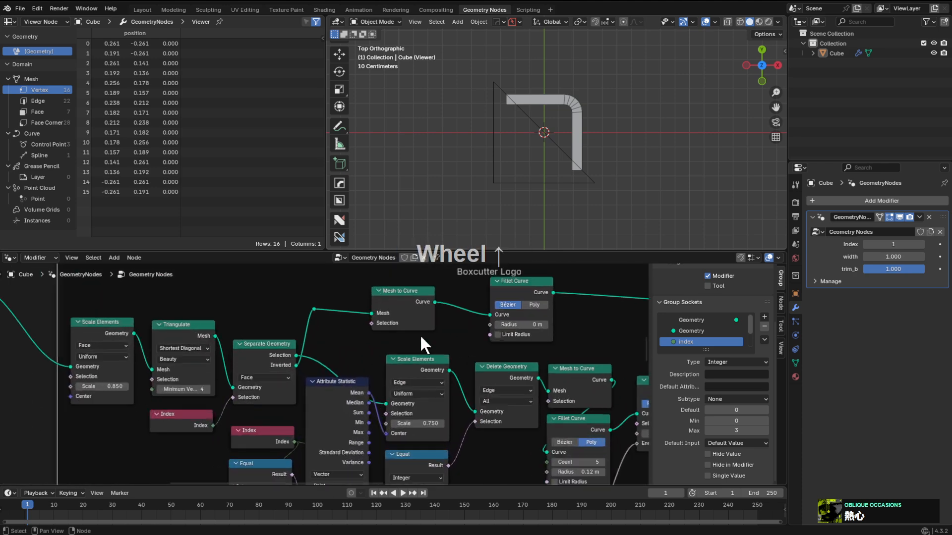
Add an Equal compare node feeding the Radius input of the new Fillet Curve node.
scroll(434, 310, "down", 1)
scroll(451, 314, "up", 2)
middle_click_drag(451, 314, 418, 370)
left_click_drag(417, 366, 373, 376)
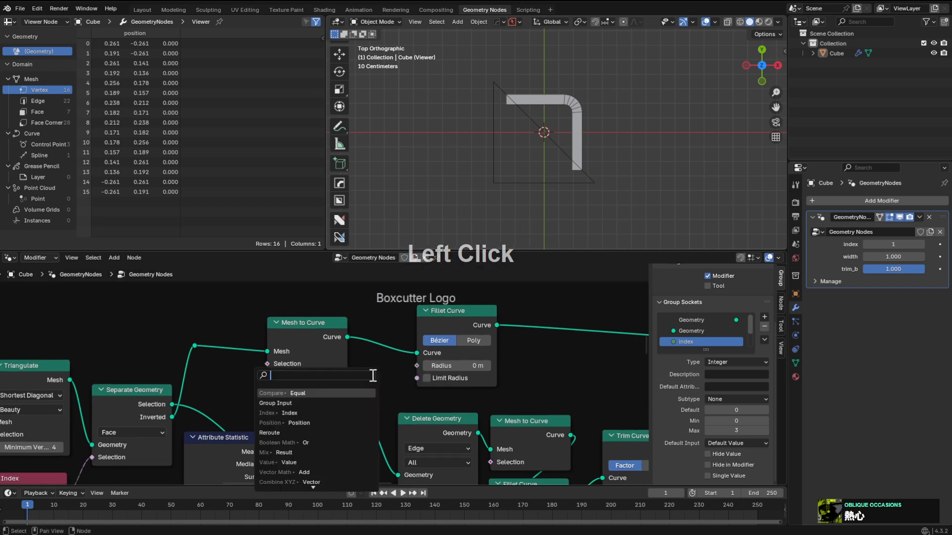
type("ex")
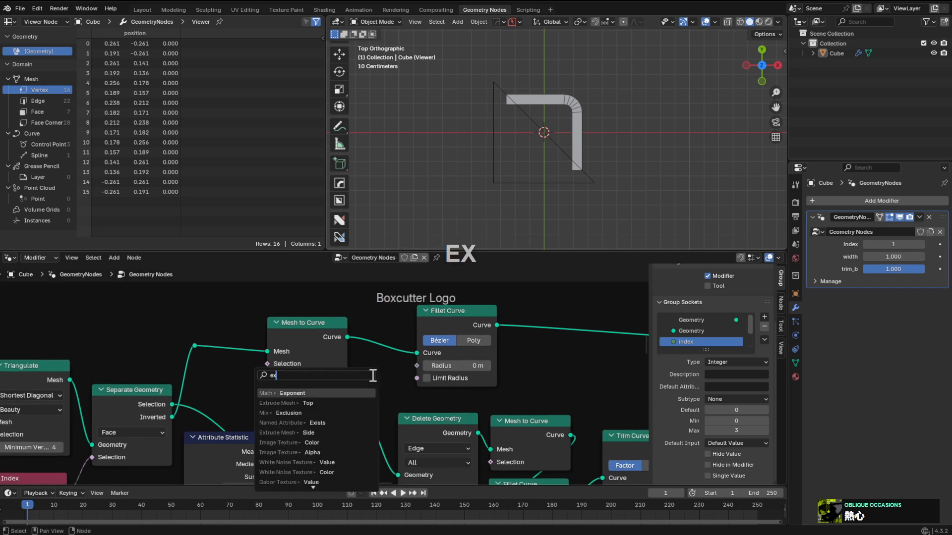
type("qu")
key("Return")
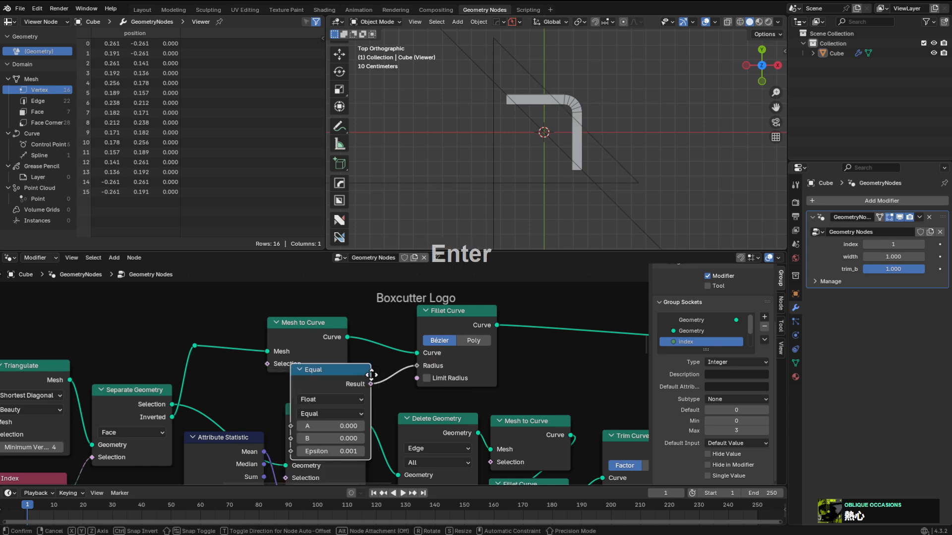
left_click(394, 363)
middle_click_drag(395, 363, 408, 388)
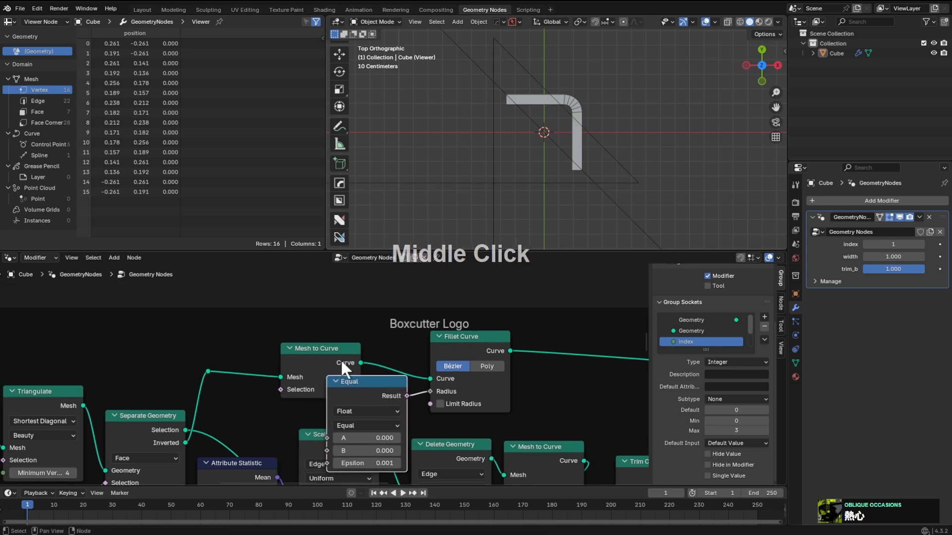
Reposition the Mesh to Curve and Equal nodes and set the comparison's data type to Integer.
left_click_drag(324, 348, 334, 293)
left_click_drag(354, 398, 358, 359)
left_click(360, 386)
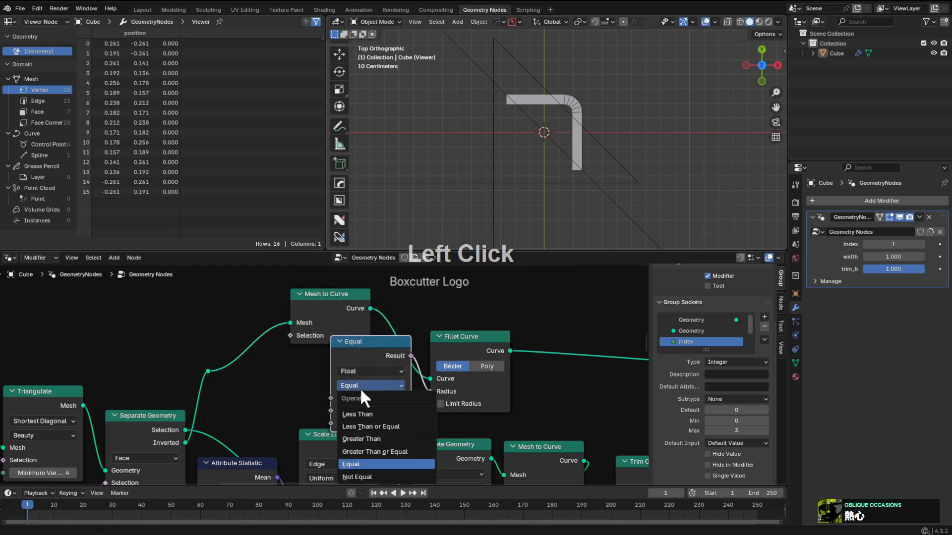
left_click(359, 373)
left_click(354, 412)
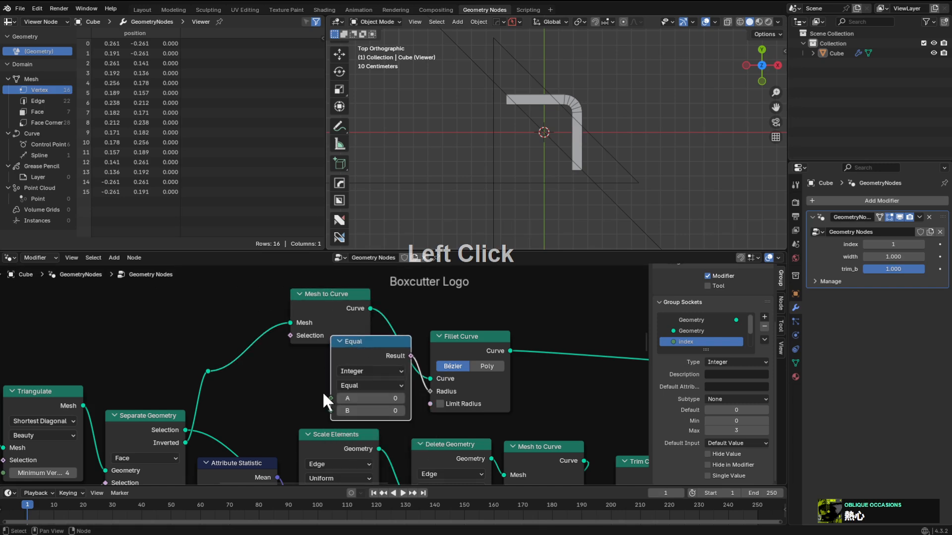
Connect an Index node to input A of the Equal node and tidy both nodes' placement.
left_click_drag(330, 398, 324, 399)
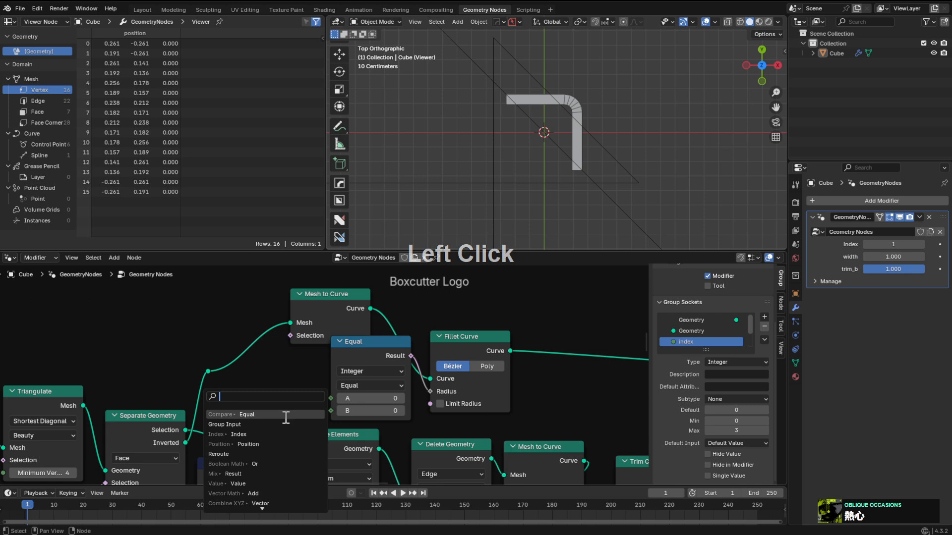
type("index")
key("Return")
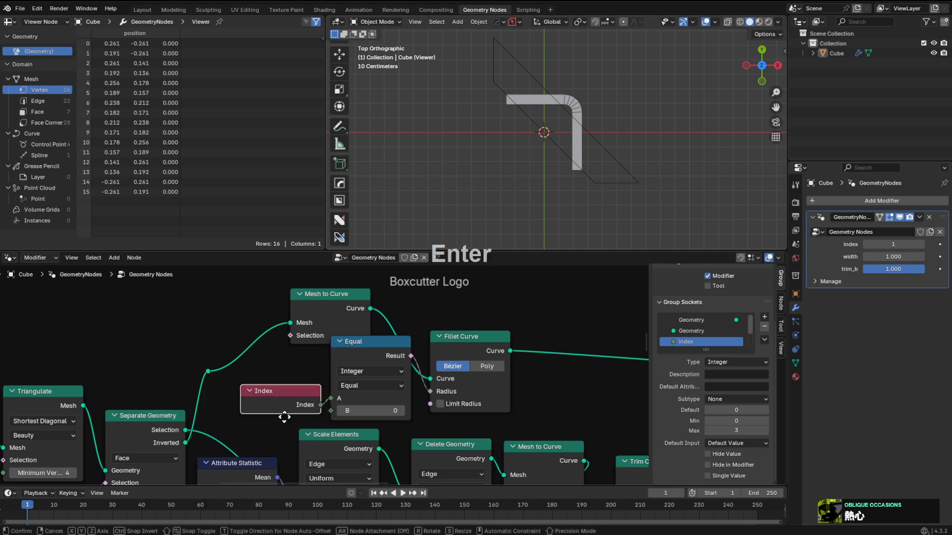
left_click(276, 419)
left_click_drag(387, 355, 372, 367)
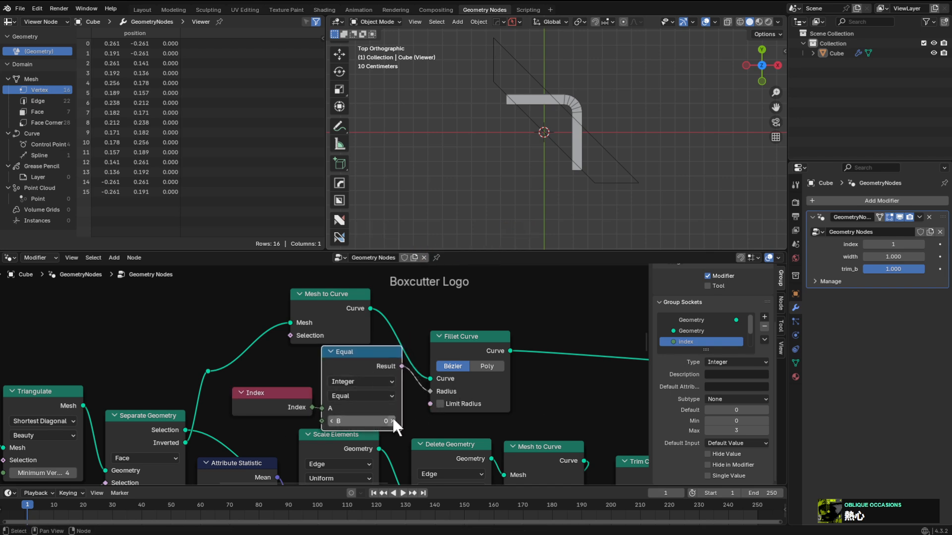
Test the Equal node's B value up to 3 and return it to 0 to compare the corners.
left_click(392, 421)
left_click(389, 421)
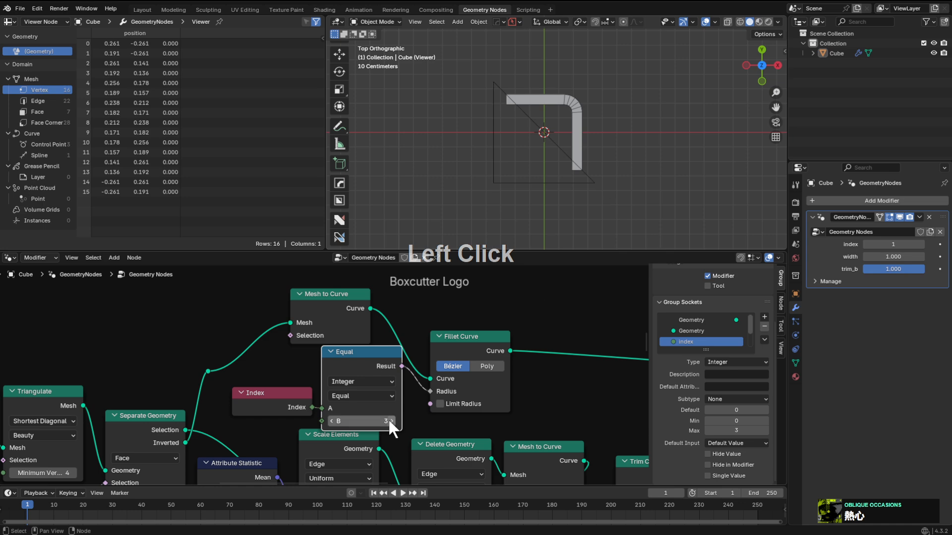
left_click(332, 420)
left_click(331, 420)
left_click(332, 420)
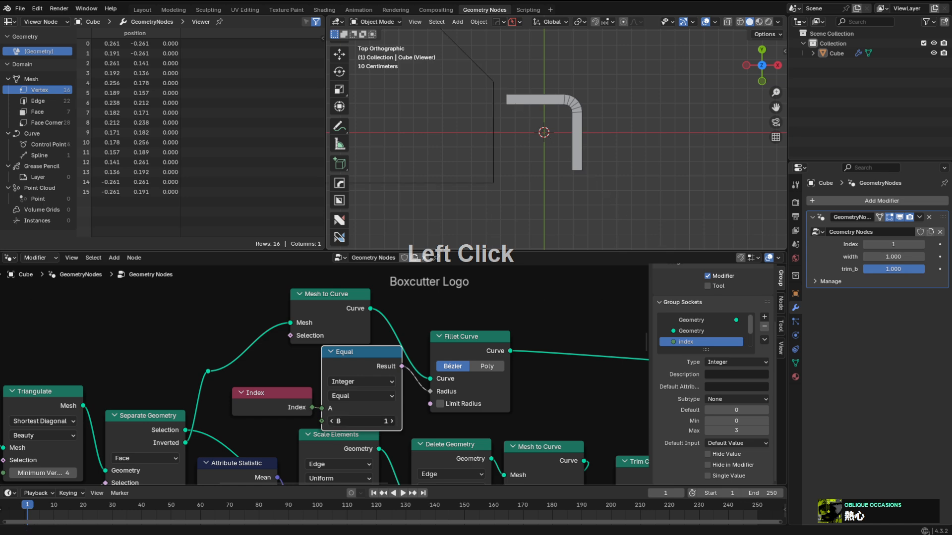
left_click(332, 420)
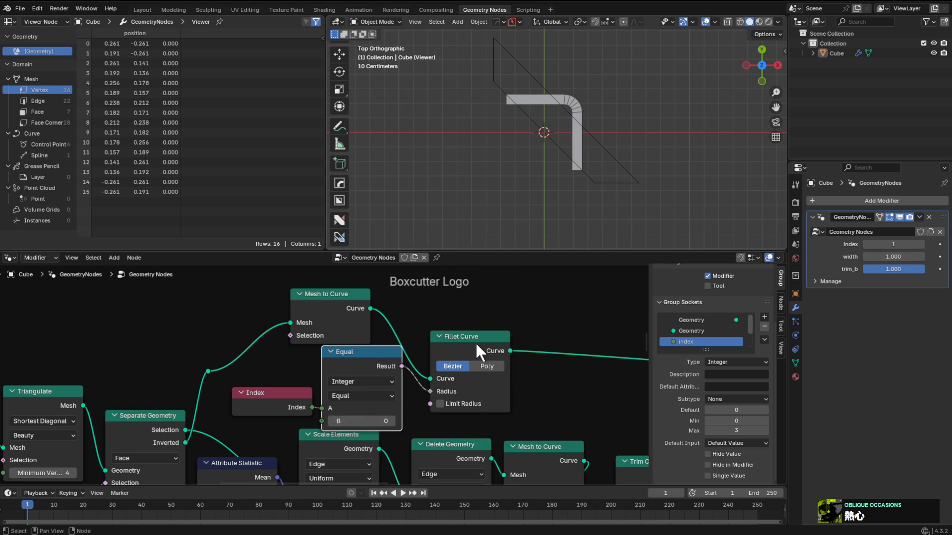
Move the Fillet Curve node aside and insert a Math node between the Equal result and its Radius input.
left_click_drag(475, 342, 580, 298)
key("shift+a")
left_click(472, 319)
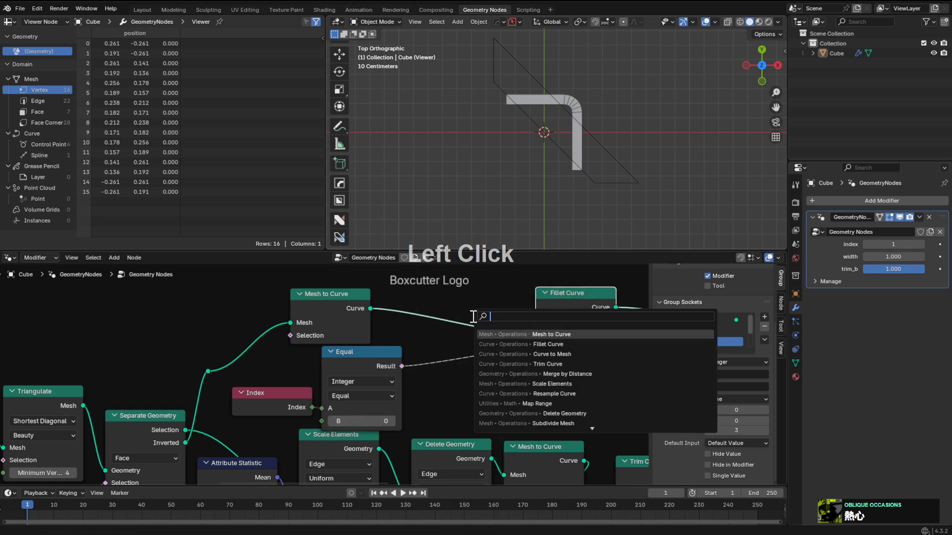
type("marth")
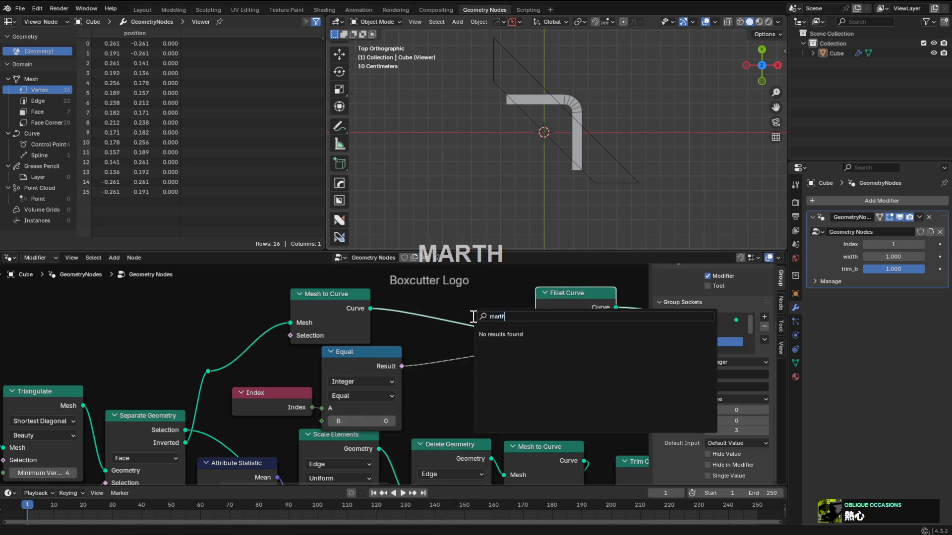
key("BackSpace")
key("BackSpace")
type("t")
key("BackSpace")
key("BackSpace")
type("th")
key("Return")
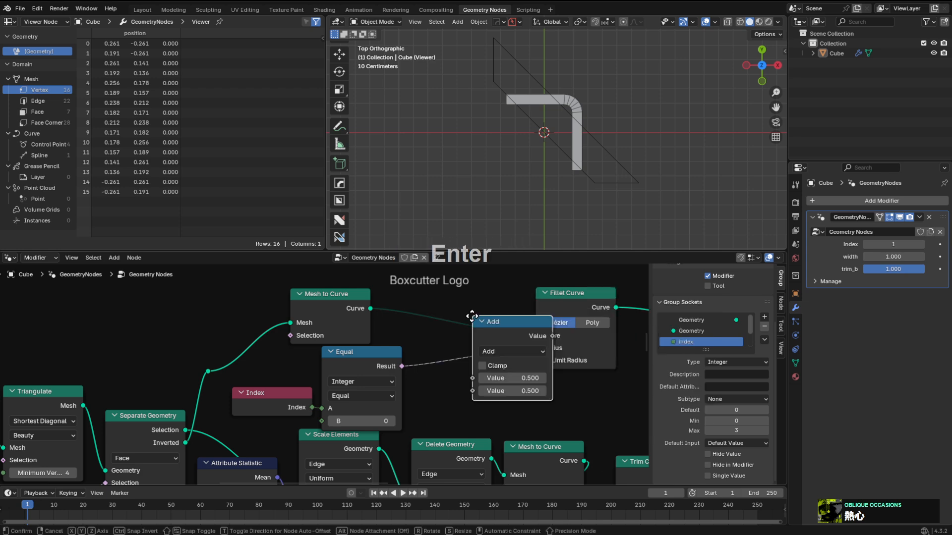
left_click(450, 353)
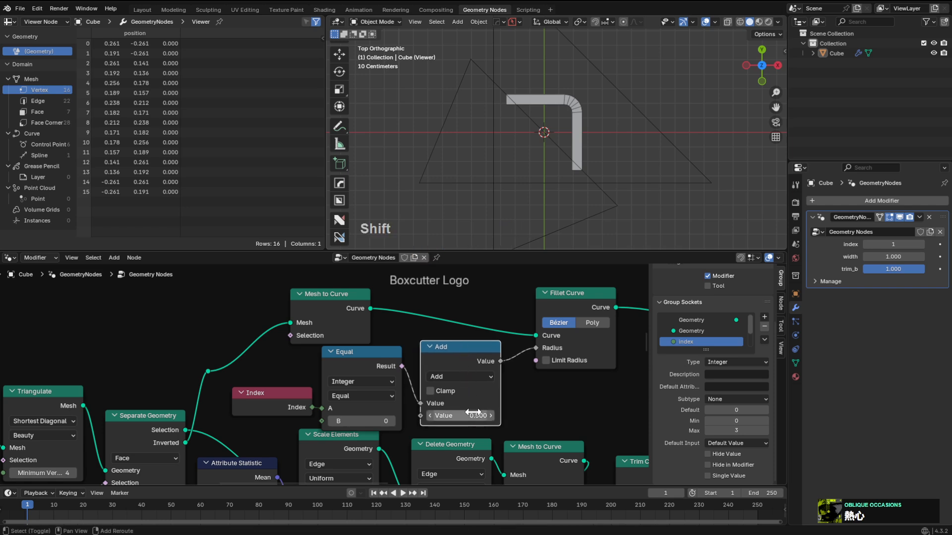
Set the Math node to Multiply and try a factor of 0.240, then restore the factor to 0.500.
left_click(458, 378)
left_click(476, 258)
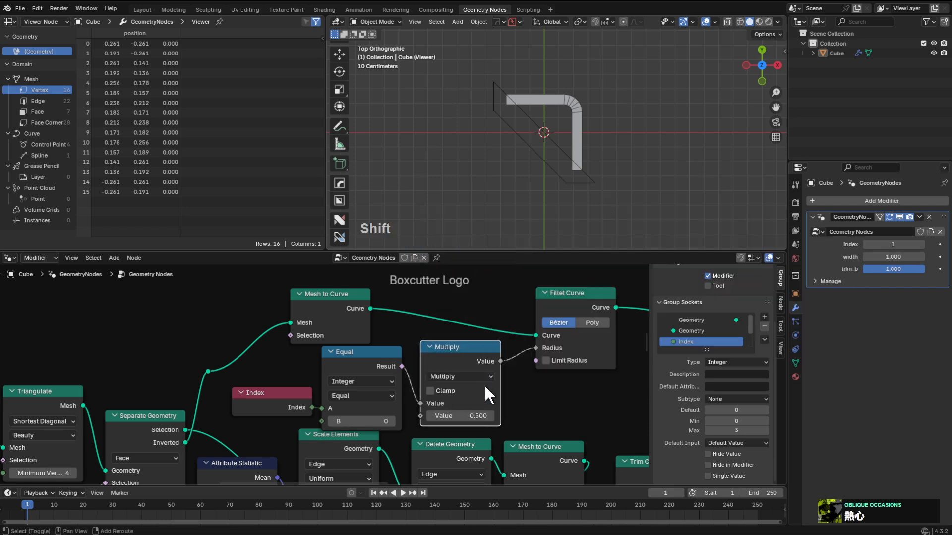
left_click_drag(471, 415, 459, 416, "shift")
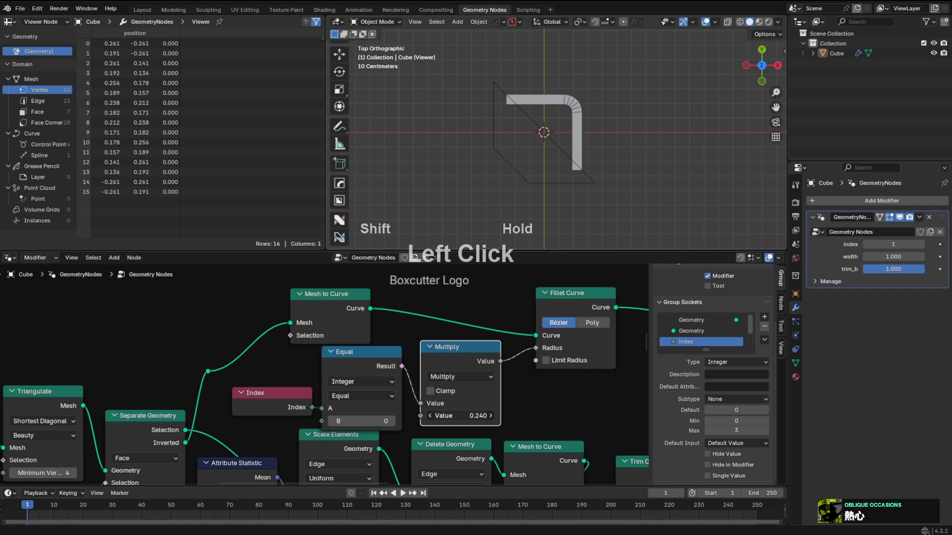
left_click_drag(471, 415, 472, 415, "shift")
right_click(471, 415, "shift")
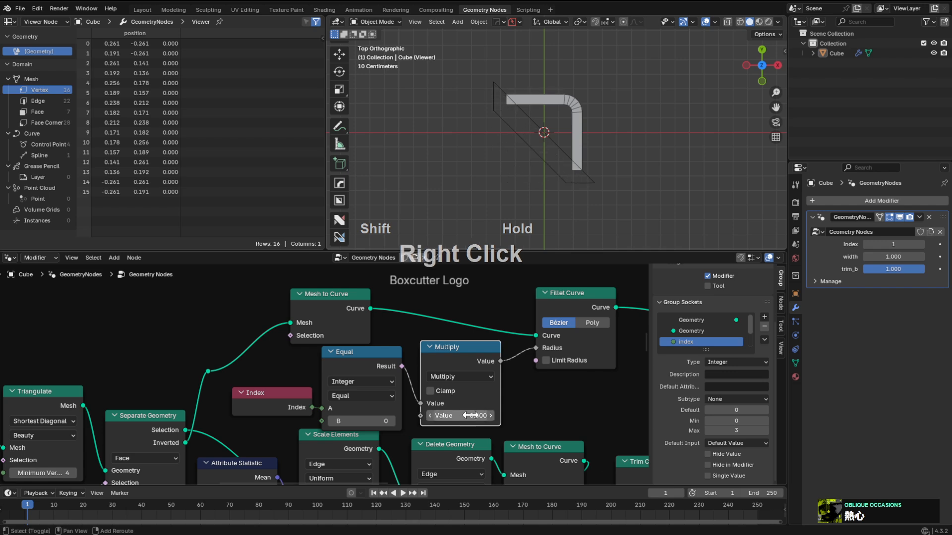
Insert a Fill Curve node between Fillet Curve and Join Geometry in the Boxcutter Logo frame and set it to N-gons.
scroll(568, 363, "down", 4)
middle_click_drag(568, 363, 380, 367)
key("shift+a")
left_click(489, 319)
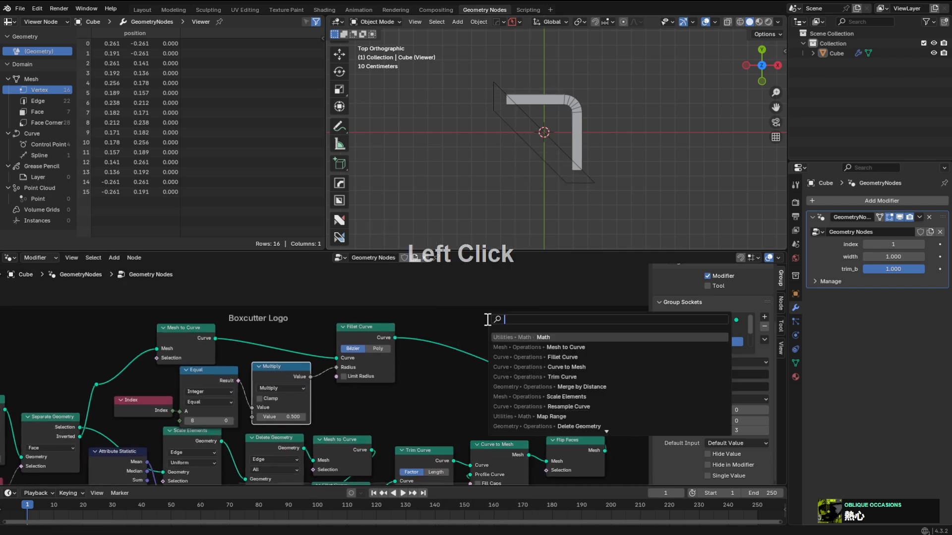
type("fill")
key("Return")
left_click(410, 325)
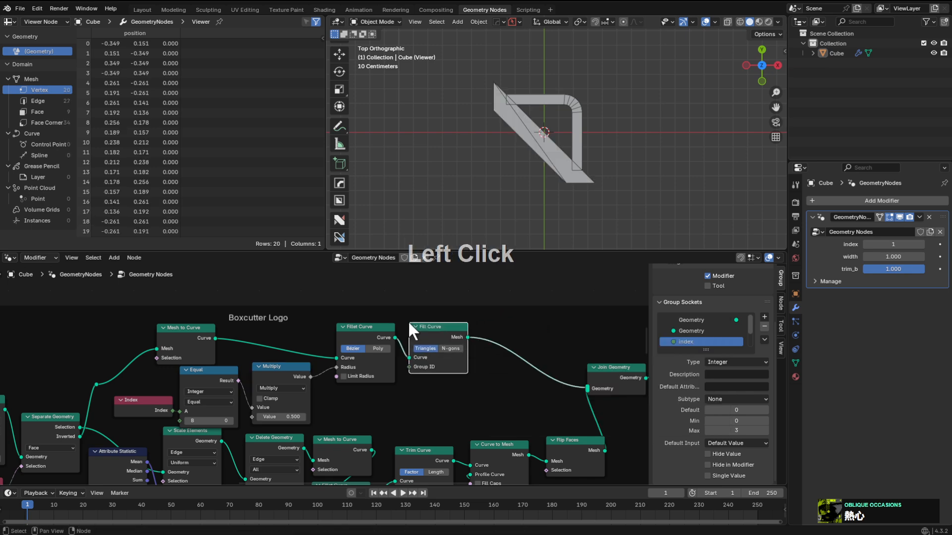
left_click(422, 331)
middle_click_drag(422, 331, 421, 341)
scroll(483, 362, "up", 2)
left_click(485, 364)
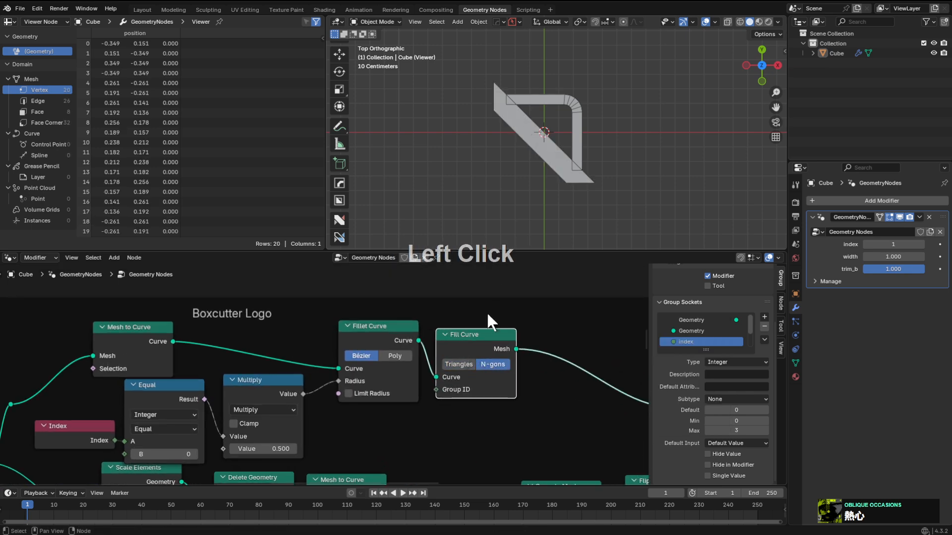
Try changing the Multiply node's factor to preview the filled corner, then cancel the change.
middle_click_drag(346, 367, 483, 330)
scroll(450, 366, "up", 4)
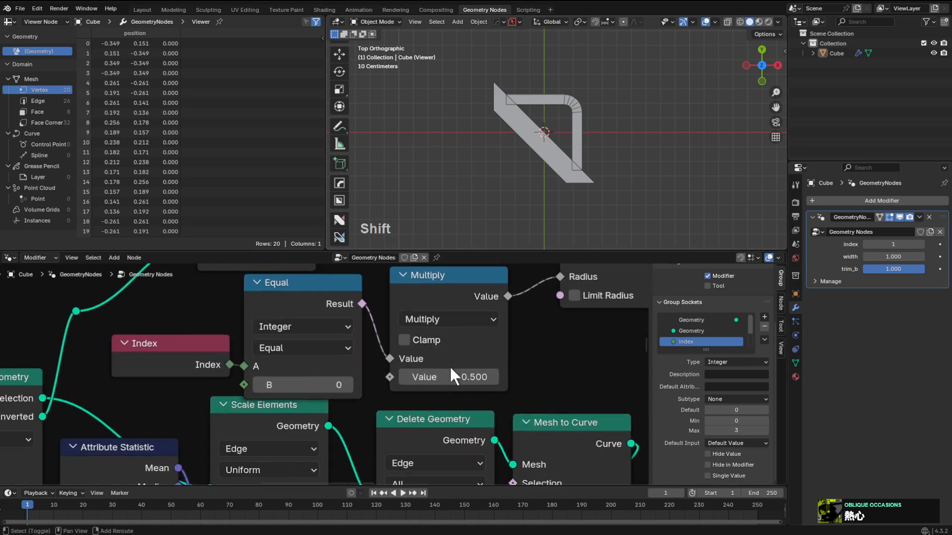
left_click_drag(450, 369, 411, 369, "shift")
right_click(451, 373)
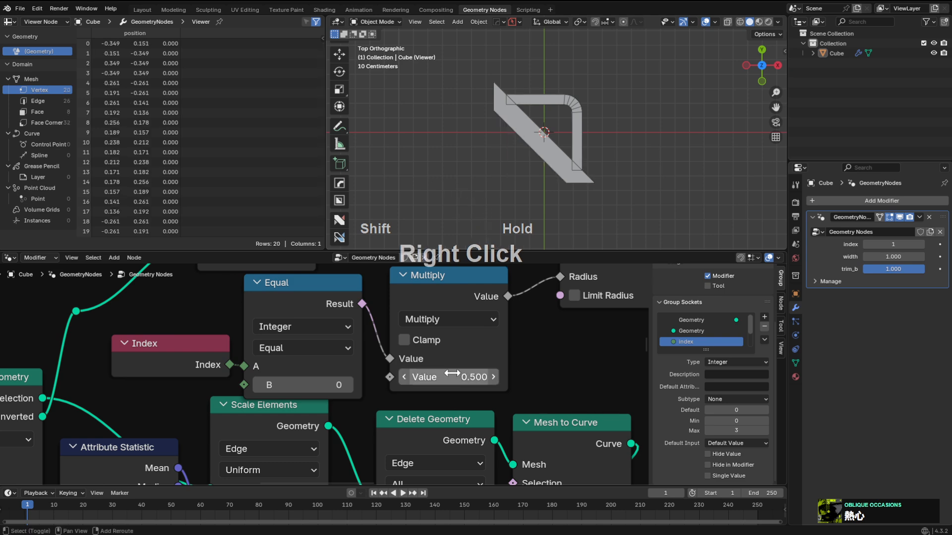
scroll(457, 365, "down", 5)
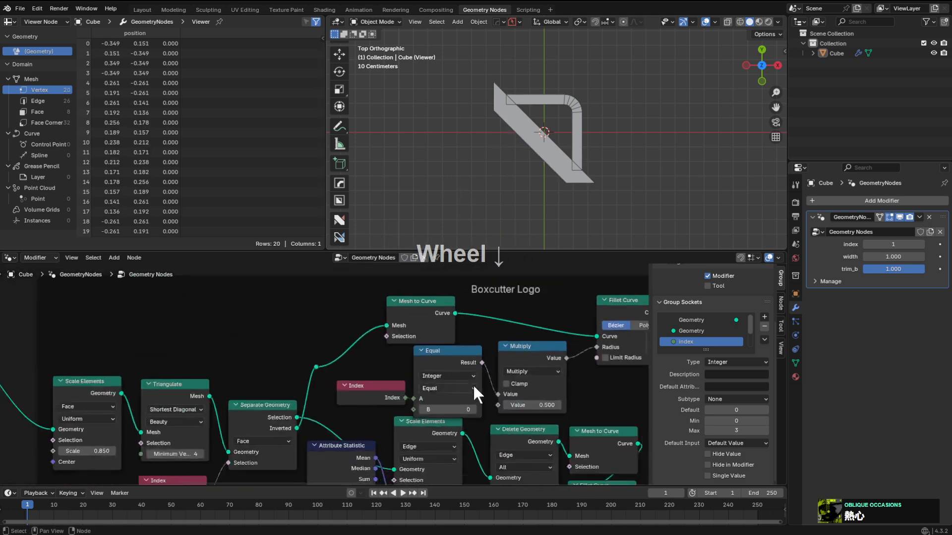
Add a Group Input node above the Triangulate node in the Boxcutter Logo frame.
scroll(447, 366, "up", 2)
key("shift+a")
left_click(306, 314)
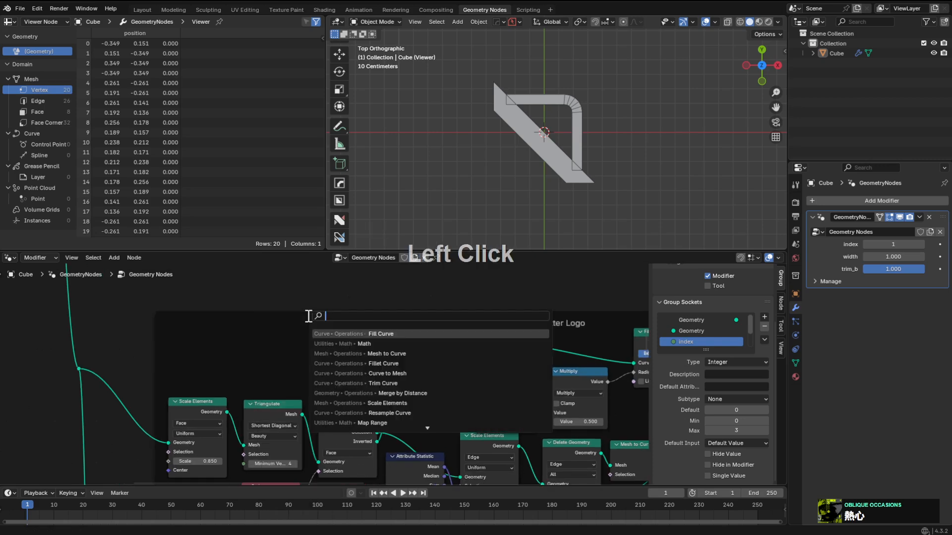
type("grou")
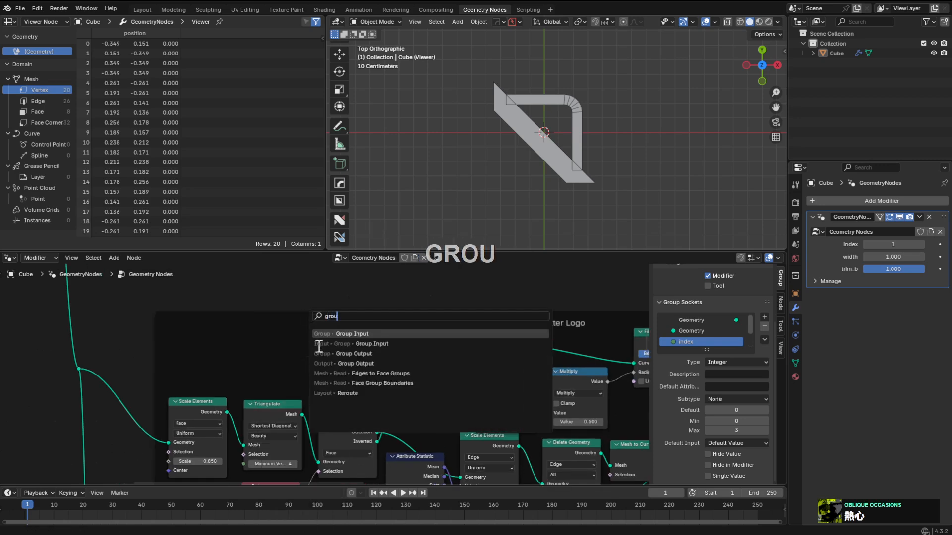
key("Return")
scroll(317, 346, "up", 1)
left_click(230, 318)
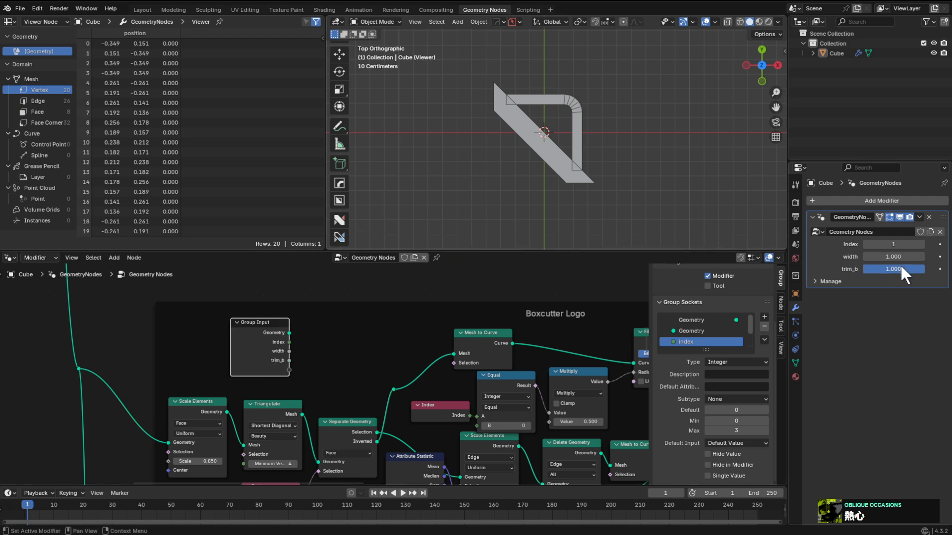
Connect the Group Input's width output to the Value of a new Map Range node placed beside it.
left_click_drag(901, 268, 921, 258, "shift")
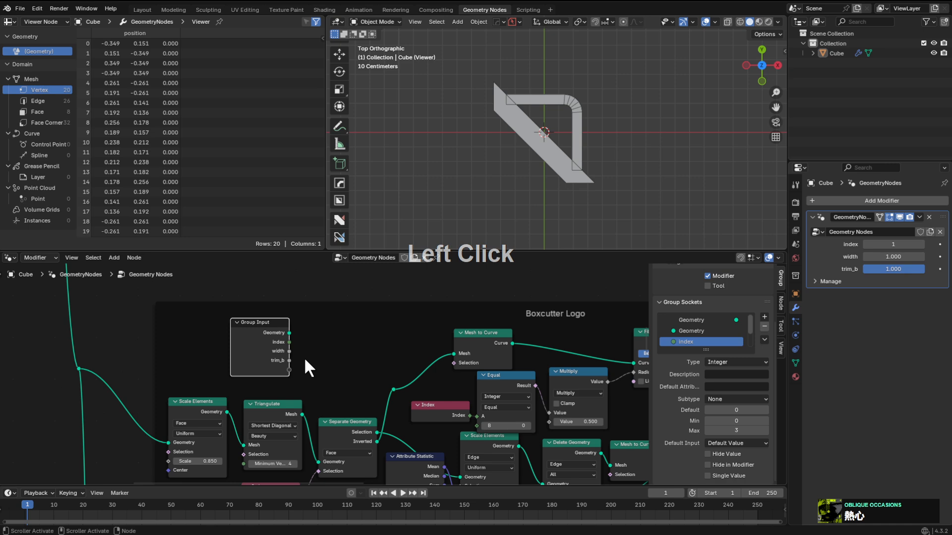
left_click_drag(288, 360, 323, 347)
type("map ra")
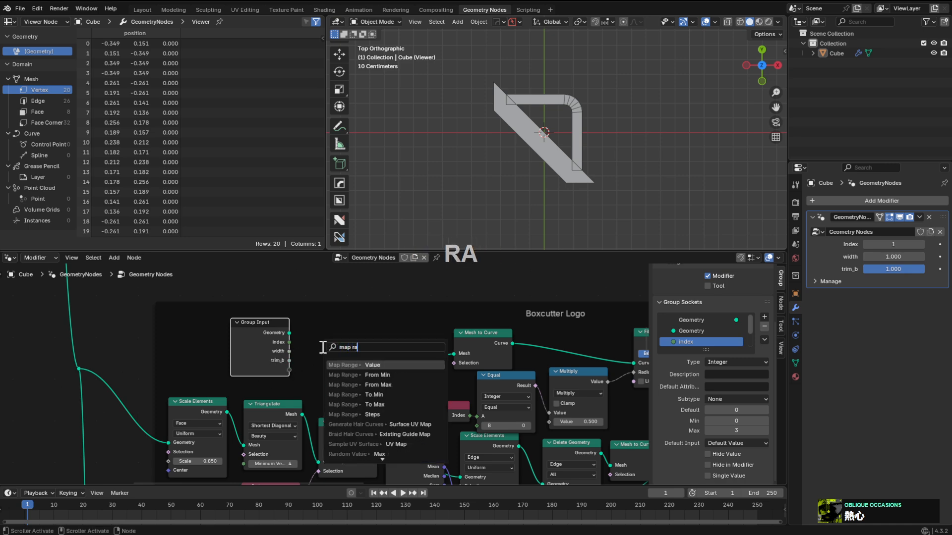
key("Return")
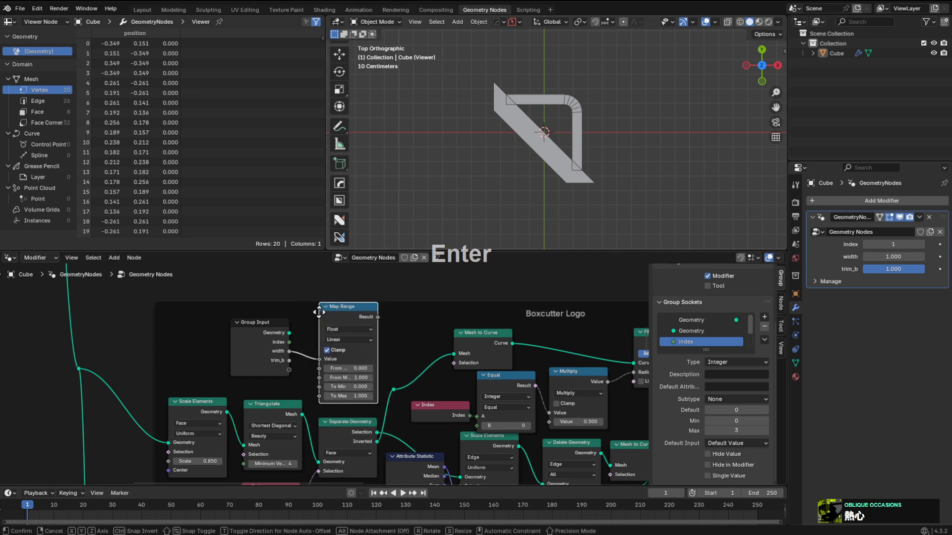
left_click(311, 306)
scroll(364, 349, "down", 2)
scroll(310, 379, "up", 1)
scroll(311, 379, "up", 3)
middle_click_drag(312, 378, 333, 365)
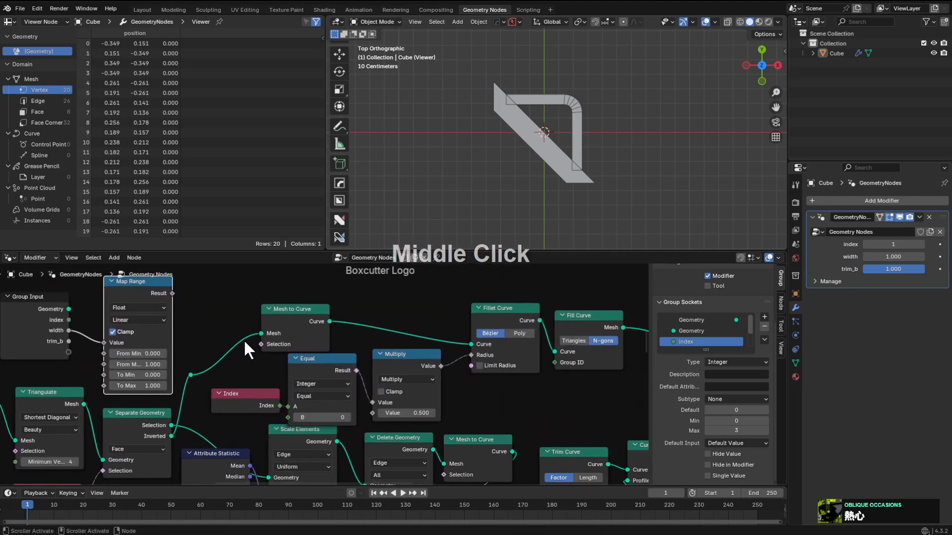
Set the Multiply node's factor to 0 and copy that value into the Map Range node's To Max.
middle_click_drag(157, 326, 276, 334)
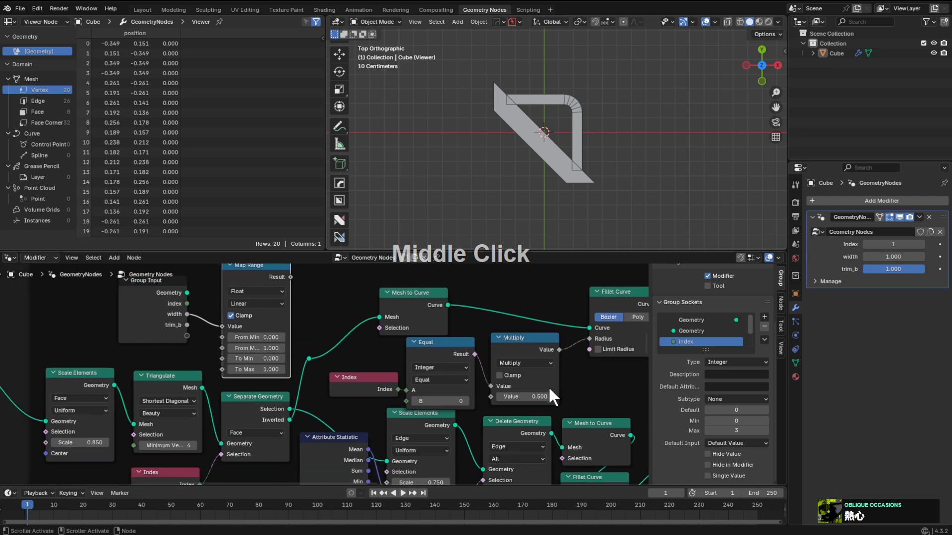
left_click_drag(547, 397, 501, 396, "shift")
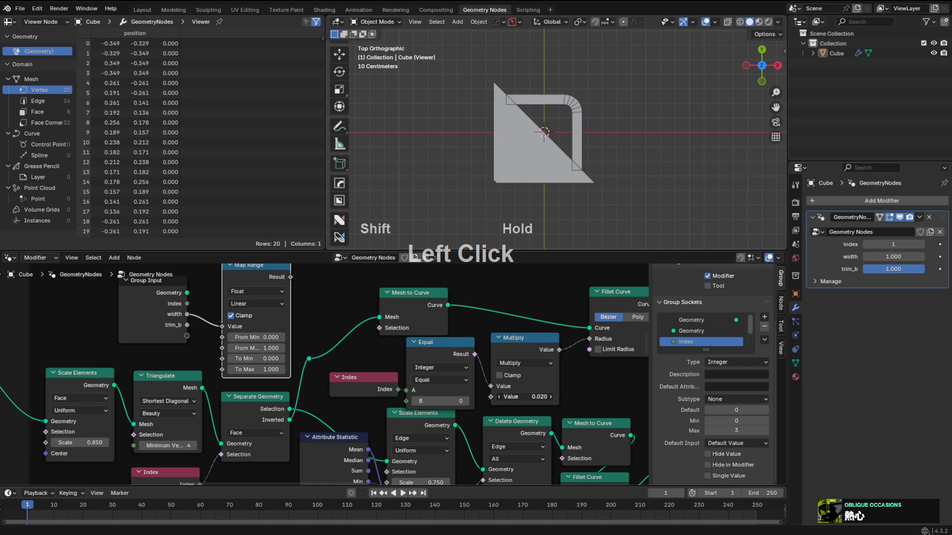
left_click(534, 399)
type("0")
key("KP_Enter")
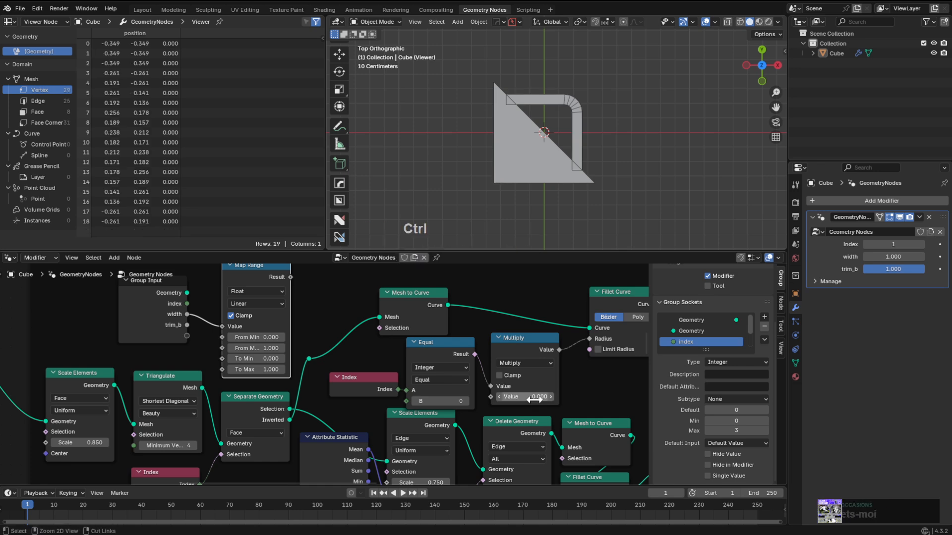
key("ctrl+c")
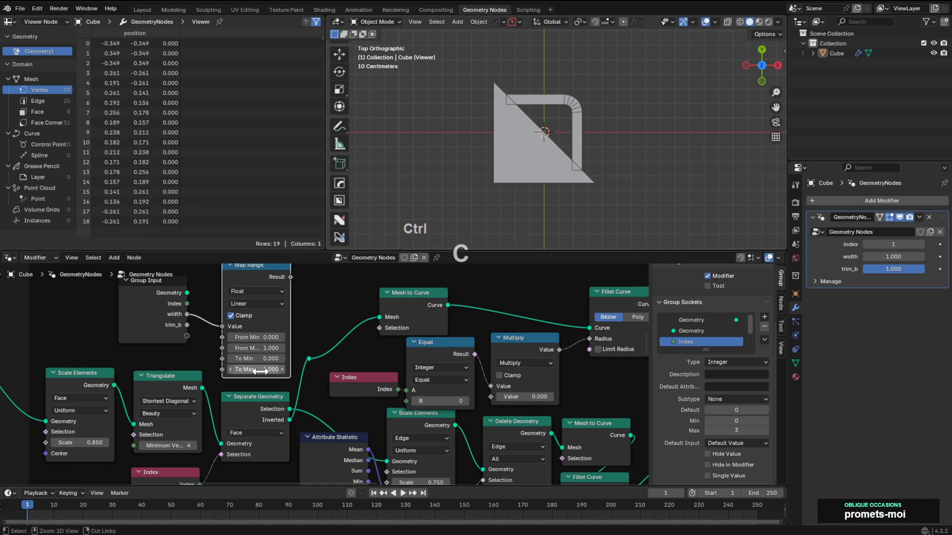
key("ctrl+v")
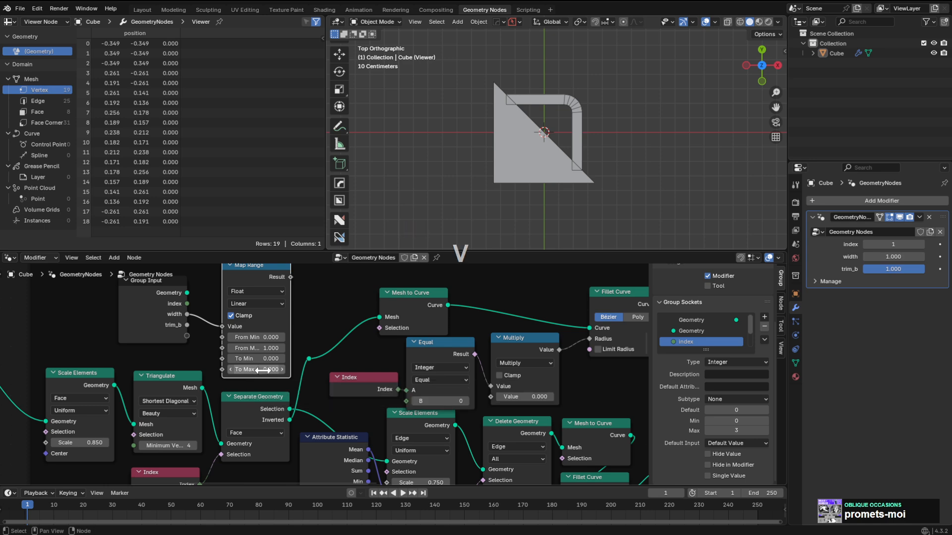
left_click(259, 366)
left_click(257, 367)
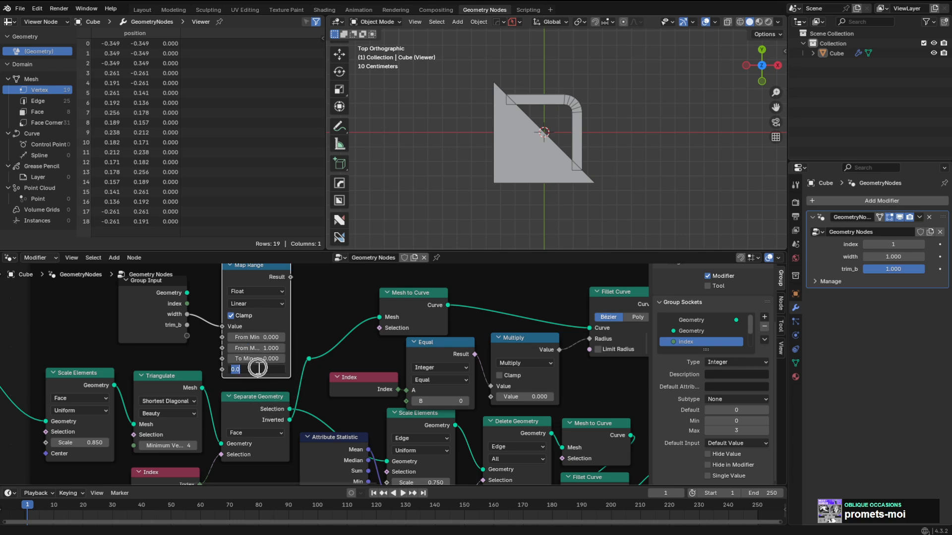
key("KP_Enter")
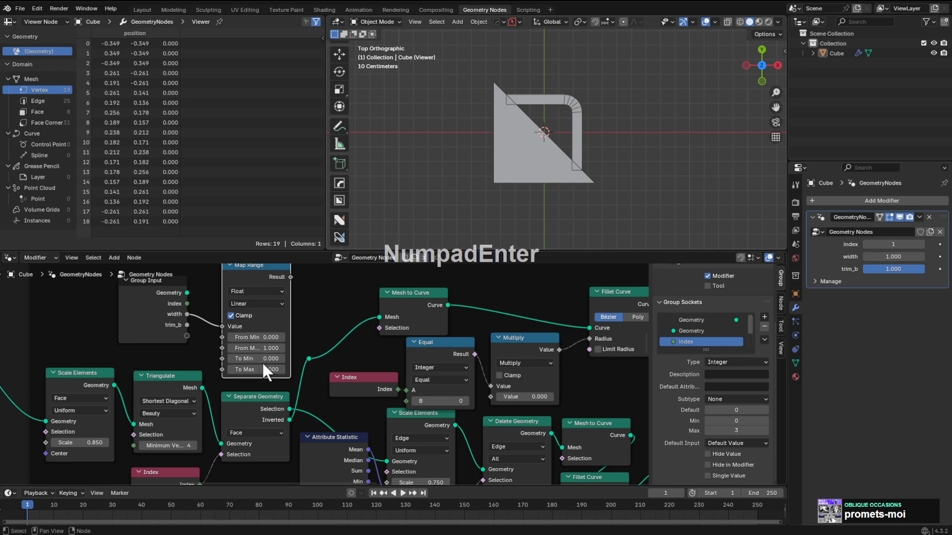
Try a Multiply factor of 0.690, set Map Range's To Min to 0.700, and link its Result to Multiply's second value.
left_click_drag(525, 397, 565, 397, "shift")
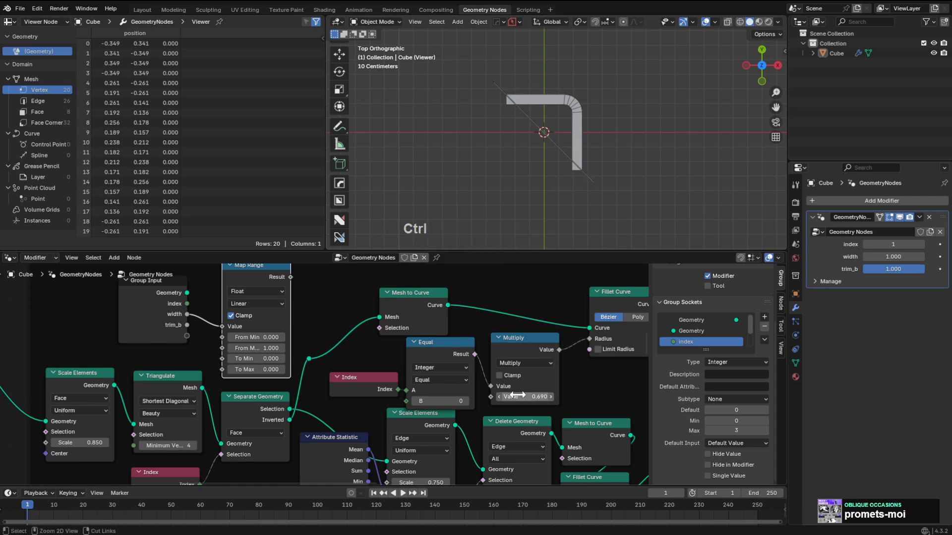
key("ctrl+c")
left_click(263, 358)
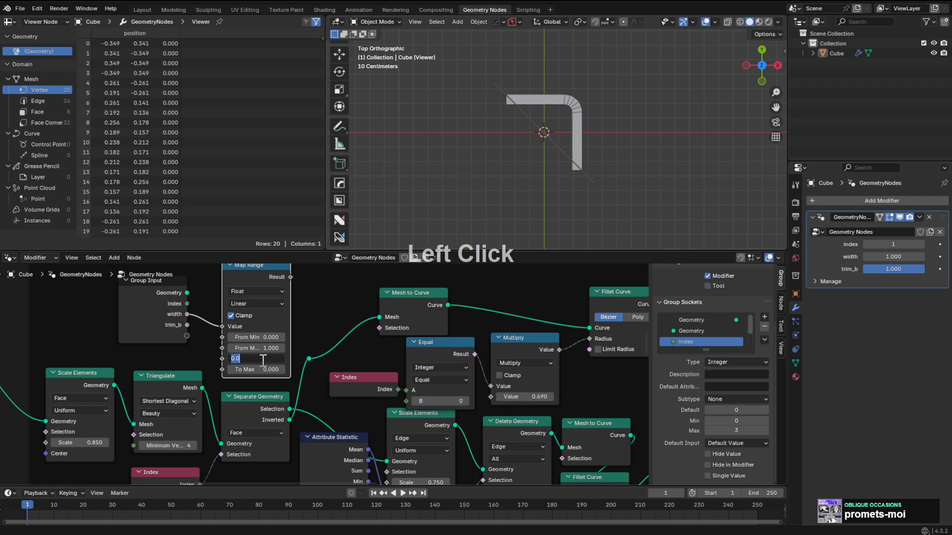
type(".5")
key("KP_Enter")
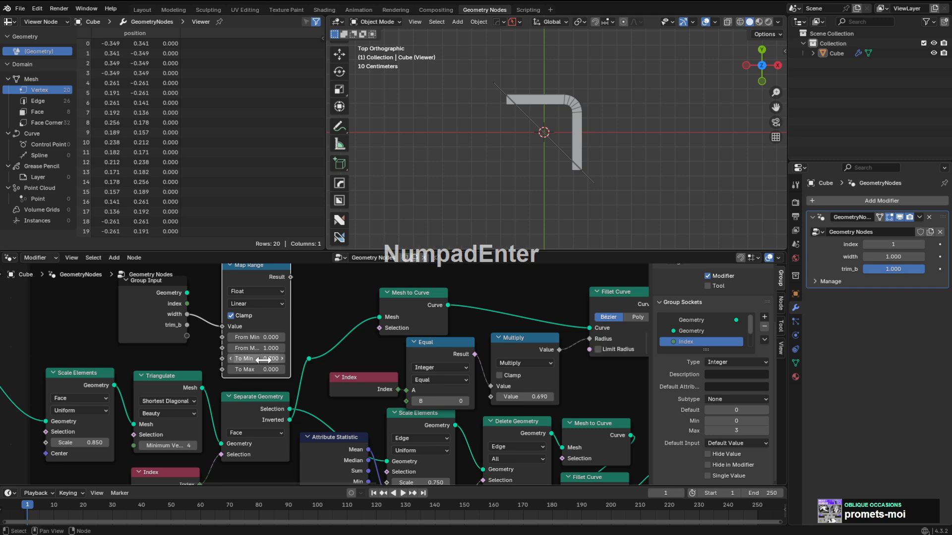
left_click_drag(290, 277, 491, 397)
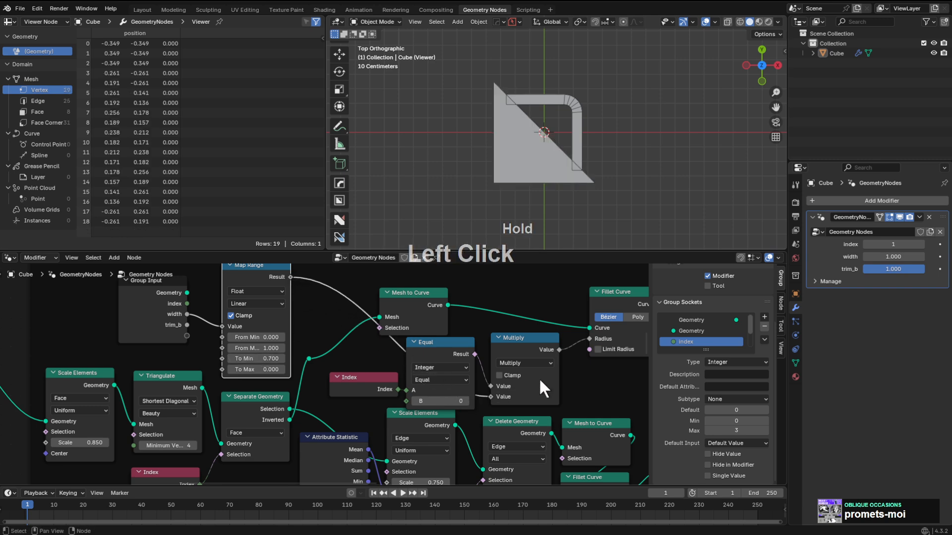
Test the modifier's width across its range and leave it at 0.000.
left_click_drag(893, 257, 863, 257)
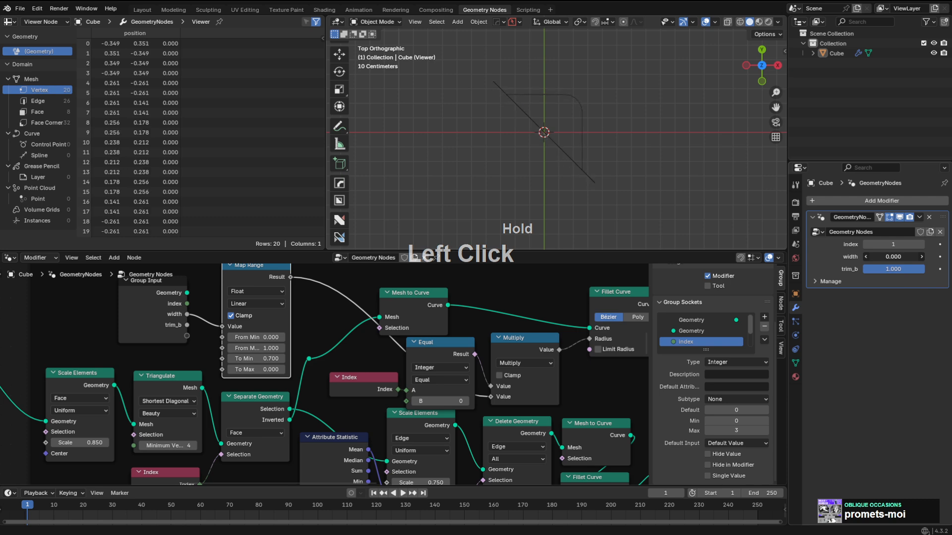
mouse_move(893, 257)
left_mouse_down()
mouse_move(932, 256)
mouse_move(893, 257)
left_mouse_up()
left_click_drag(893, 256, 873, 257)
Preview the final Join Geometry node before the Group Output in the Viewer.
scroll(594, 361, "down", 3)
middle_click_drag(595, 362, 524, 354)
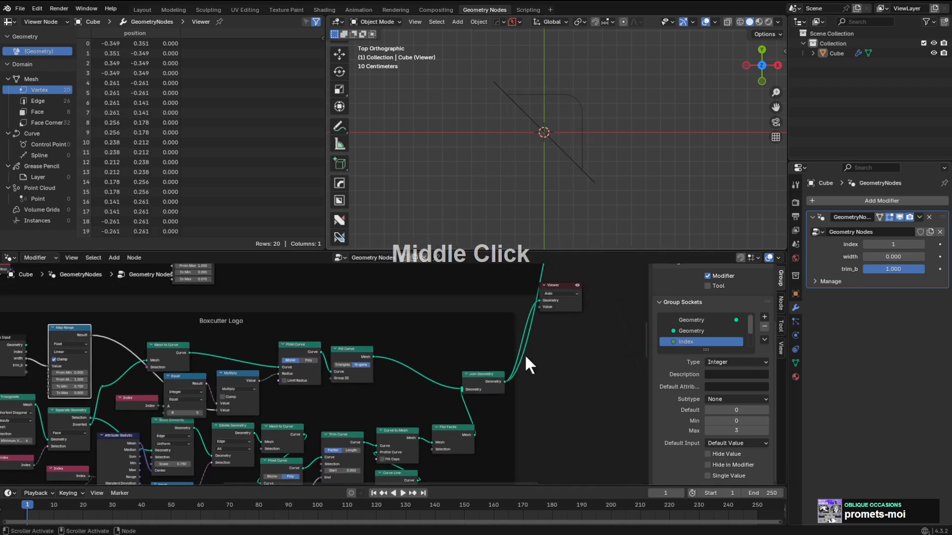
scroll(495, 392, "up", 1)
left_click_drag(501, 344, 591, 329)
middle_click_drag(591, 329, 499, 444)
scroll(503, 384, "down", 2)
scroll(499, 444, "down", 4)
middle_click_drag(506, 376, 442, 412)
scroll(442, 411, "up", 3)
middle_click_drag(514, 321, 494, 384)
scroll(495, 385, "up", 1)
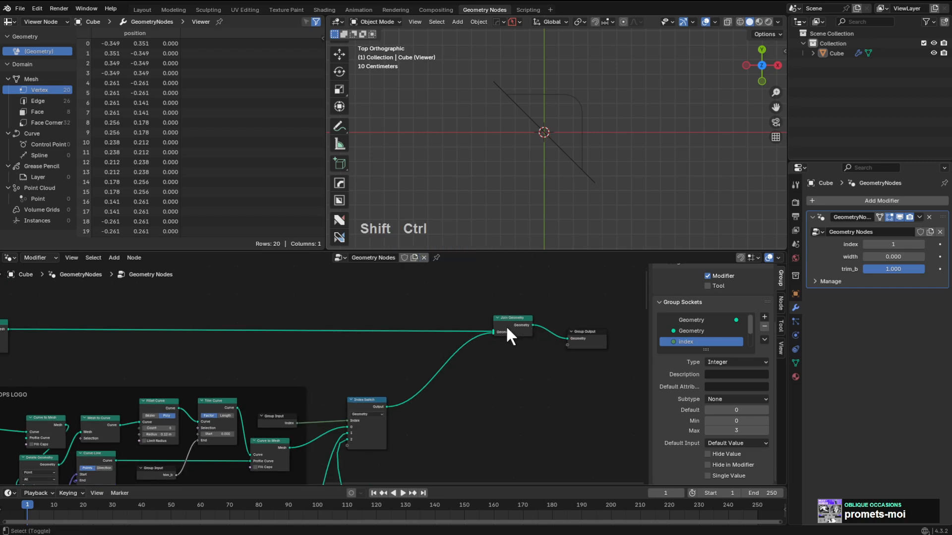
left_click(507, 329, "ctrl+shift")
scroll(537, 327, "up", 1)
Test the modifier's width on the full logo down to 0.000, switching the viewport overlays off and back on.
left_click_drag(901, 268, 856, 256)
left_click(705, 22)
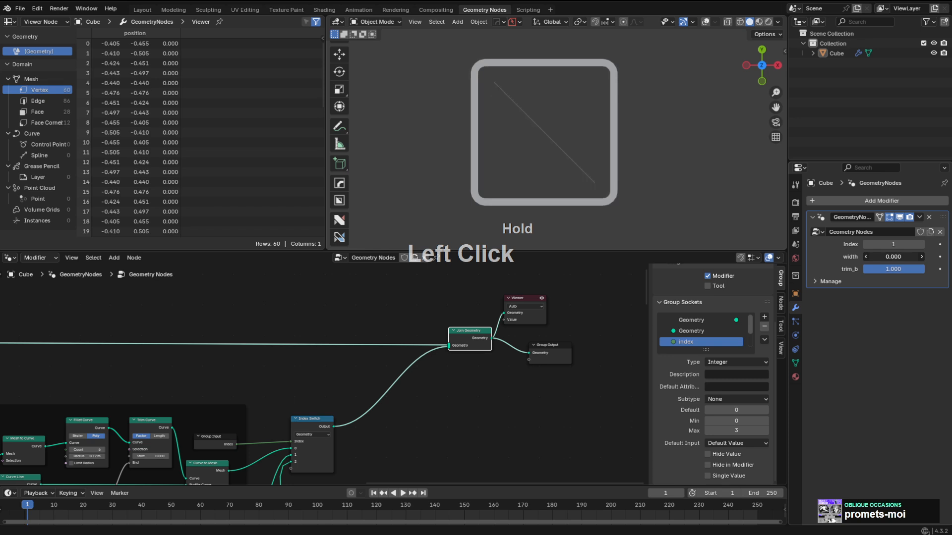
left_click(704, 21)
Examine the Boxcutter Logo node chain and the logo's collapsed parts close up at zero width.
mouse_move(385, 392)
middle_mouse_down()
mouse_move(477, 329)
mouse_move(527, 320)
middle_mouse_up()
middle_click_drag(273, 374, 388, 351)
scroll(331, 342, "up", 1)
mouse_move(184, 348)
middle_mouse_down()
mouse_move(331, 342)
mouse_move(347, 376)
mouse_move(319, 314)
mouse_move(305, 328)
middle_mouse_up()
scroll(330, 343, "down", 2)
scroll(436, 359, "up", 4)
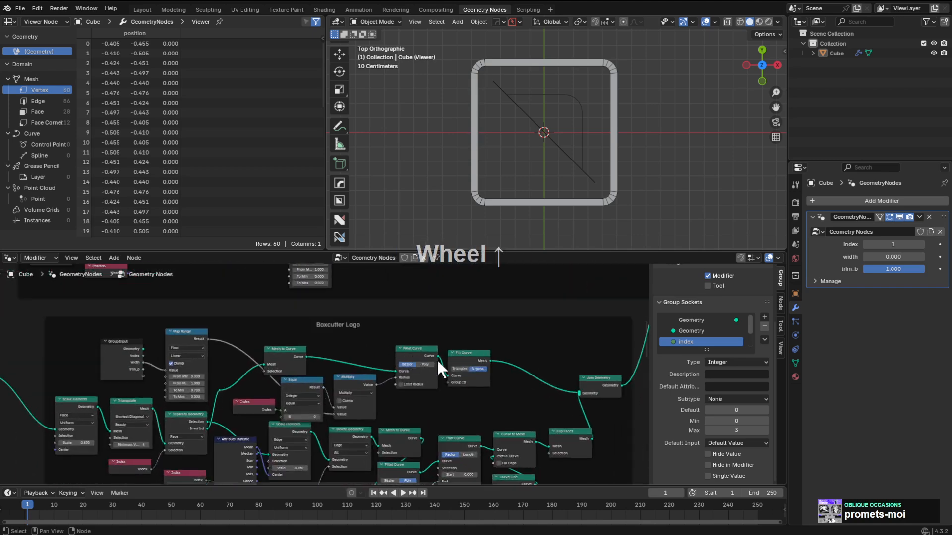
scroll(542, 127, "up", 3)
scroll(540, 124, "down", 3)
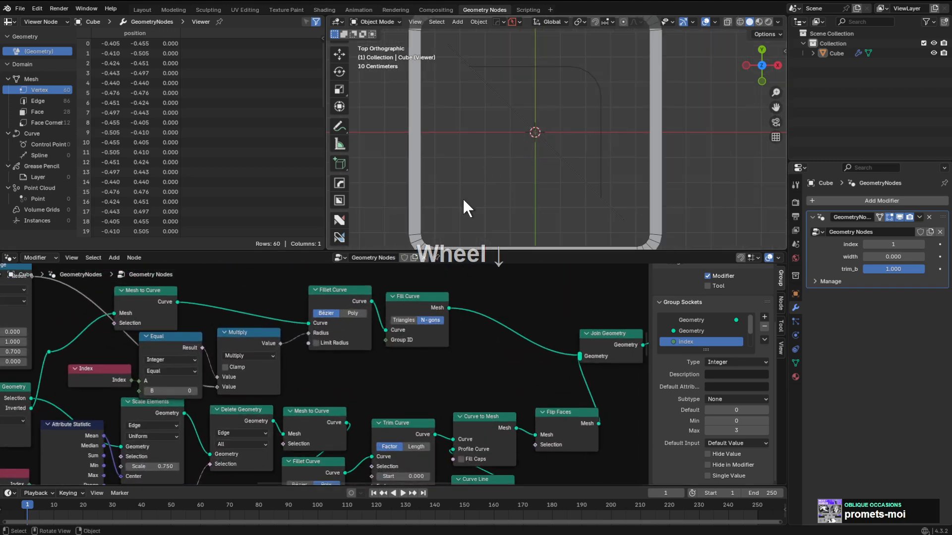
middle_click_drag(349, 377, 375, 364)
scroll(435, 396, "down", 2)
scroll(434, 390, "down", 3)
scroll(374, 362, "up", 5)
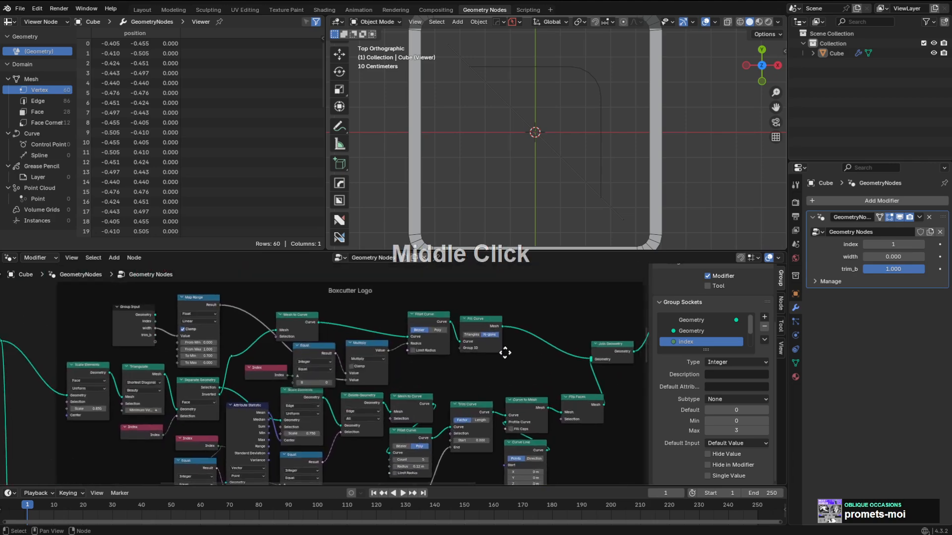
Insert a Switch node after the Boxcutter Logo's final Join Geometry, with the joined geometry feeding its False input.
middle_click_drag(453, 323, 438, 369)
scroll(418, 344, "up", 1)
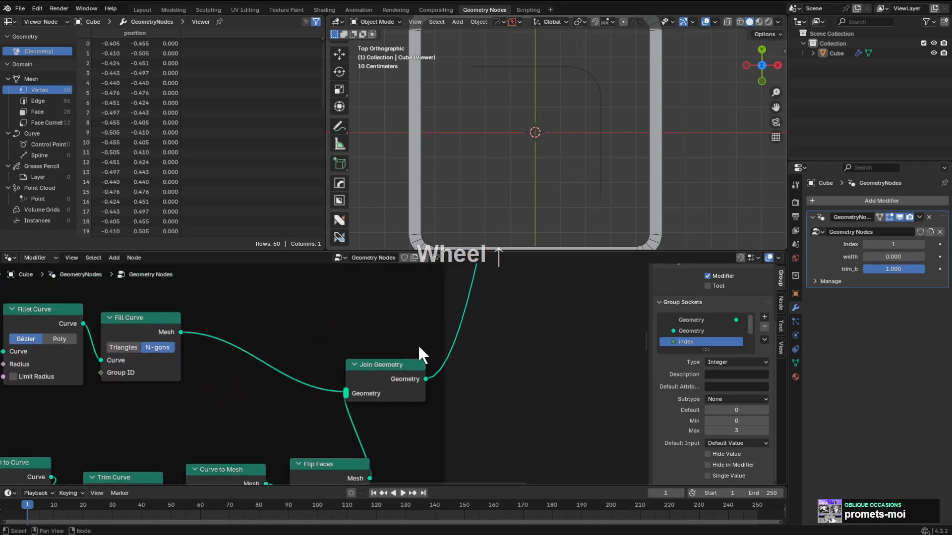
middle_click_drag(405, 340, 376, 386)
left_click(361, 403)
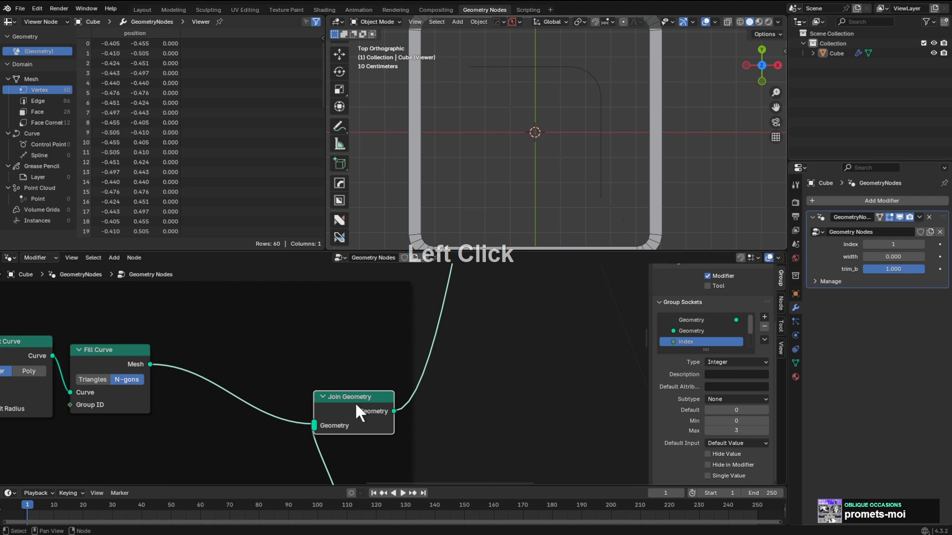
left_click_drag(355, 402, 346, 403)
key("shift+a")
left_click(400, 319)
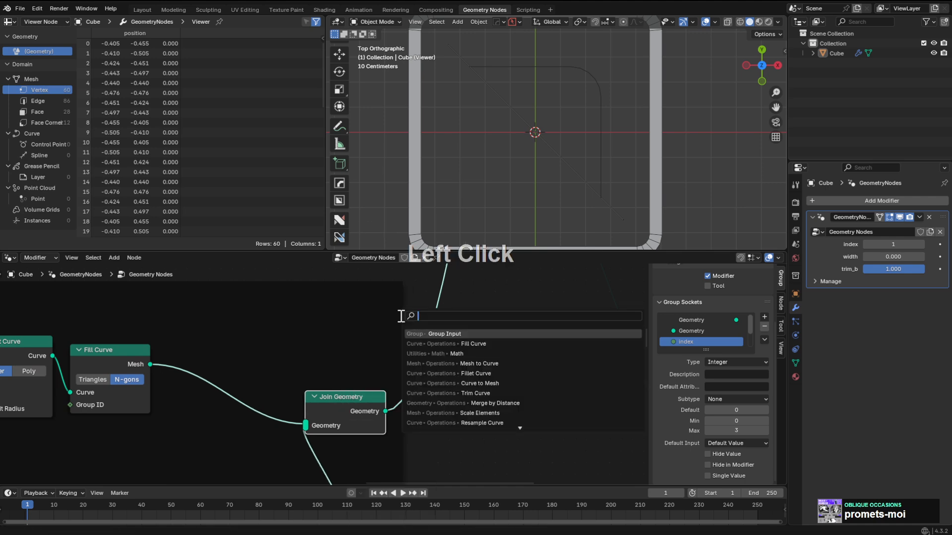
type("swit")
key("Return")
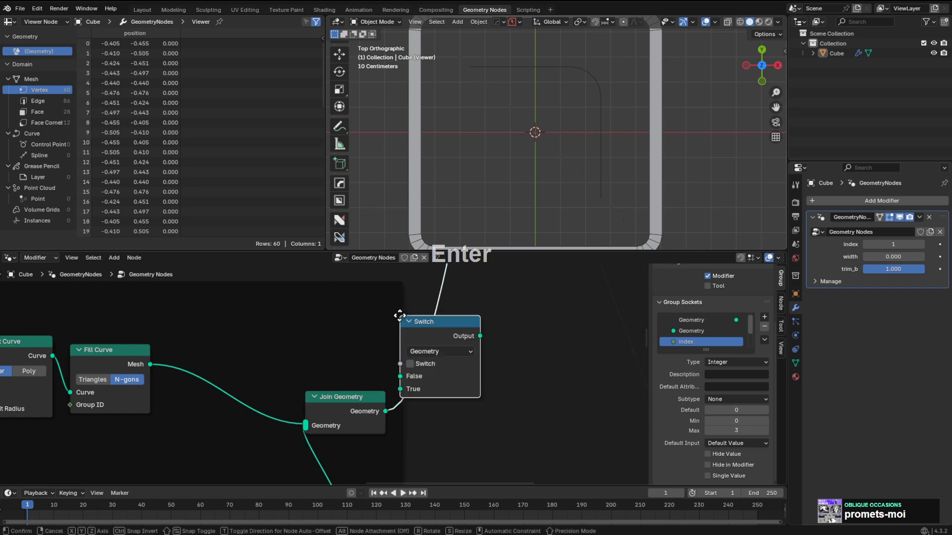
left_click(418, 322)
key("g")
left_click(431, 318)
Add an Equal comparison node driving the new Switch node's condition and set its data type to Float.
left_click_drag(411, 361, 353, 345)
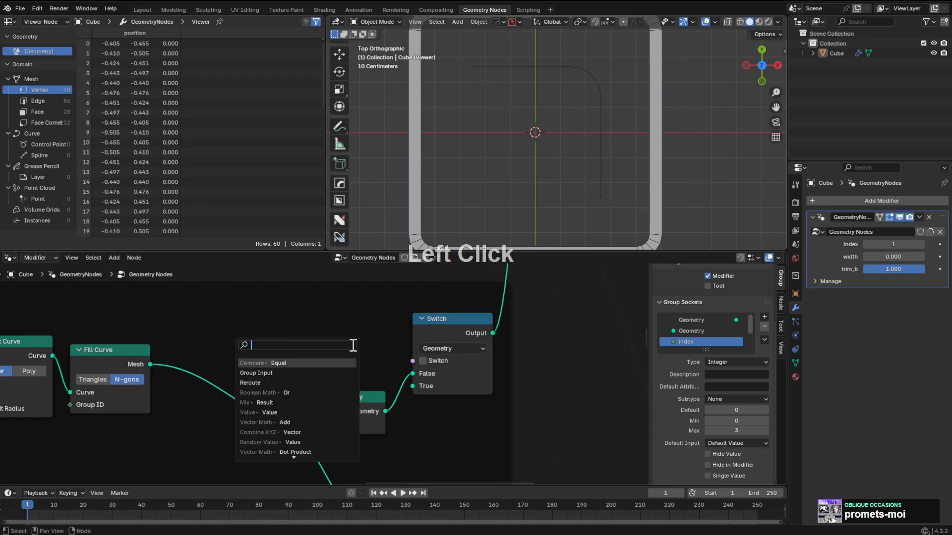
type("com")
key("Return")
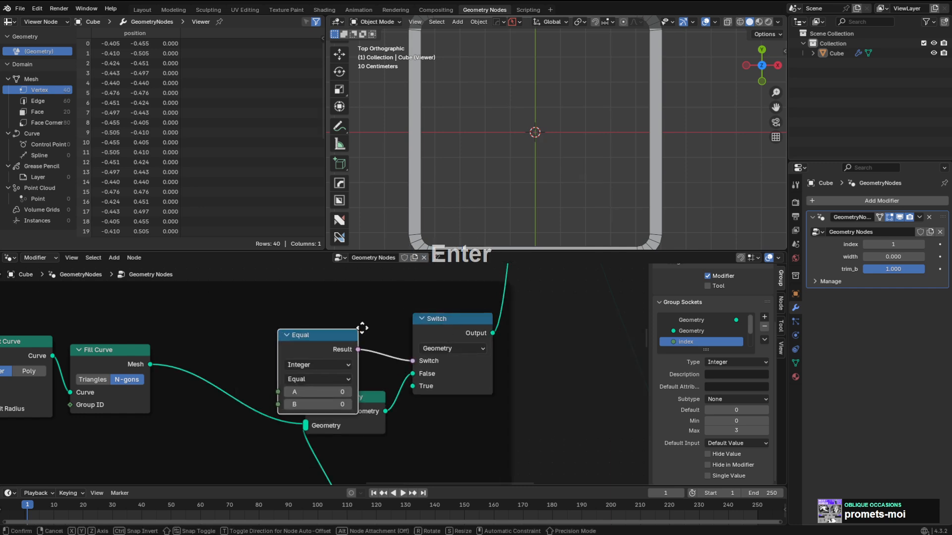
left_click(381, 311)
left_click(345, 333)
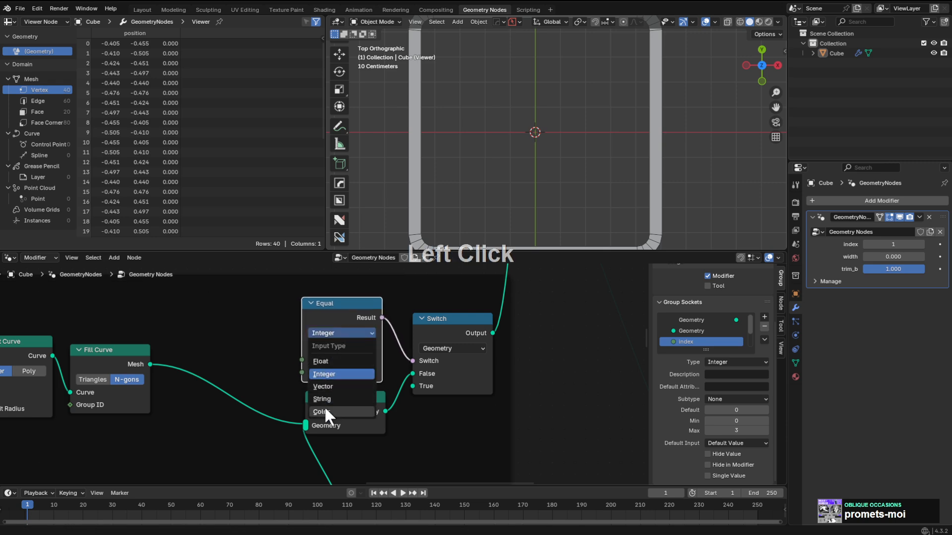
left_click(331, 361)
Place the comparison node above Join Geometry and set its operation to Greater Than.
scroll(277, 352, "down", 3)
middle_click_drag(238, 346, 352, 325)
key("g")
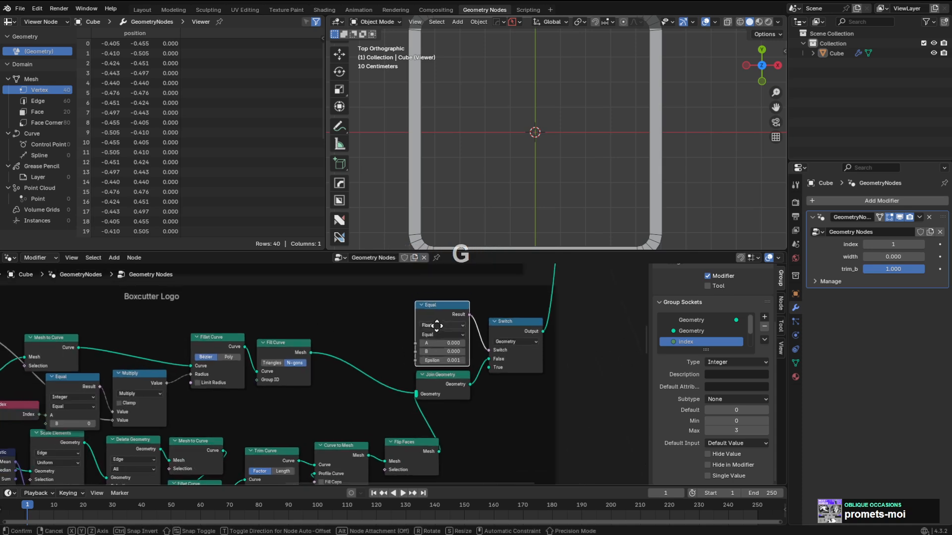
left_click(440, 325)
left_click(443, 329)
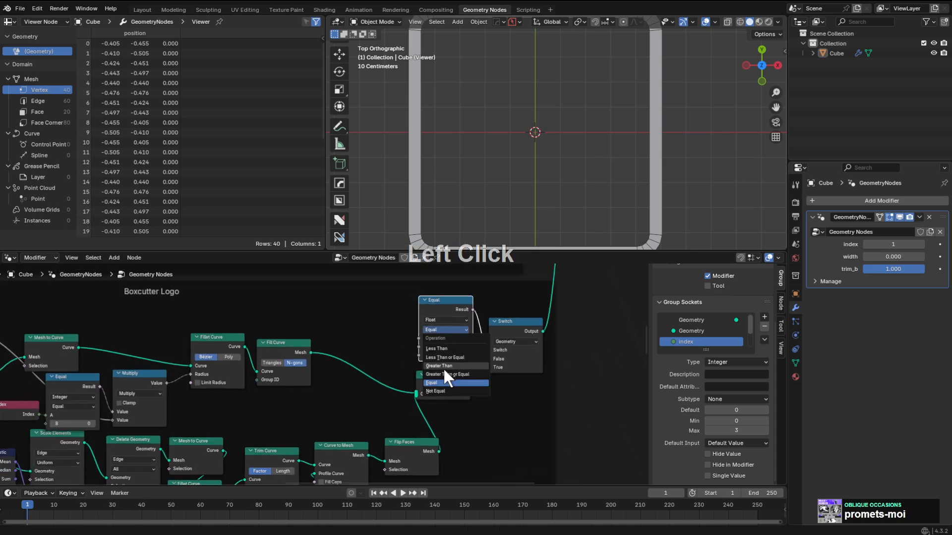
left_click(443, 367)
middle_click_drag(433, 362, 441, 382)
left_click(448, 327)
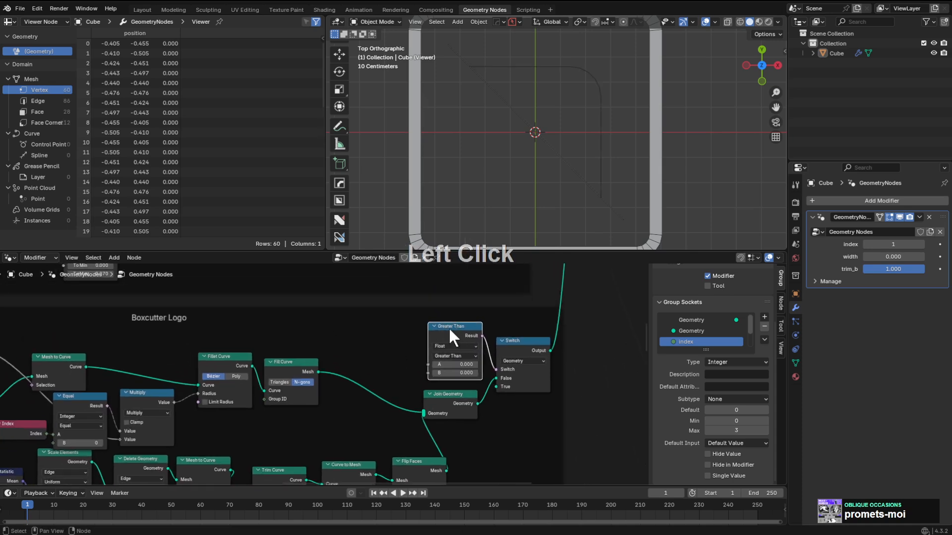
Test the modifier's width in fine increments just above zero on the Boxcutter logo and leave it at 0.010.
scroll(281, 349, "down", 1)
middle_click_drag(282, 350, 480, 345)
left_click_drag(893, 256, 895, 256, "shift")
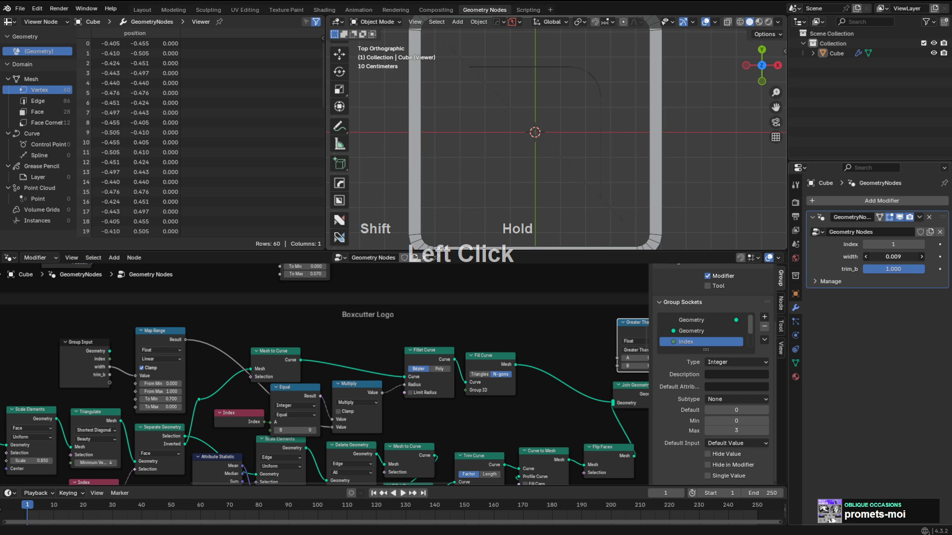
left_click_drag(894, 254, 915, 254, "shift")
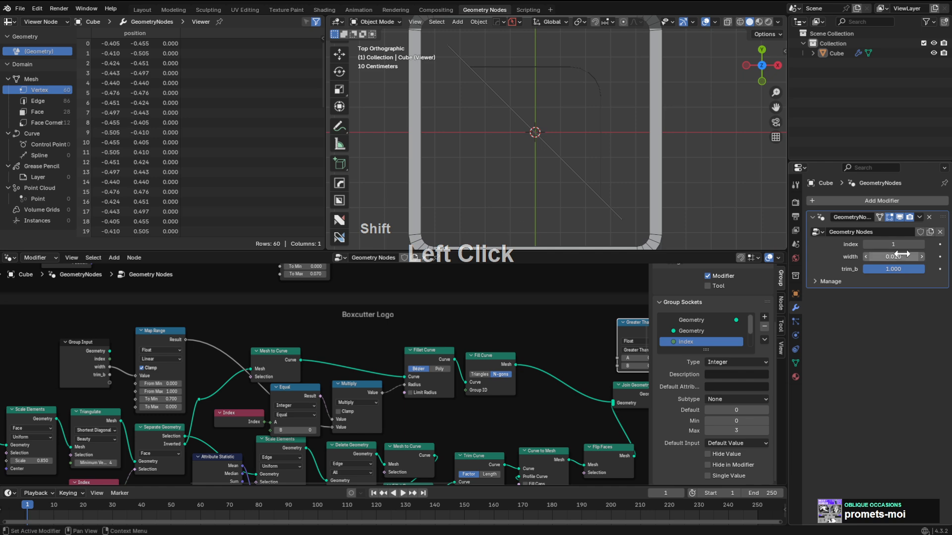
key("ctrl+shift+c")
Set the comparison node's operation to Less Than with a B threshold of 0.01.
middle_click_drag(466, 380, 471, 362)
scroll(497, 323, "up", 2)
left_click(498, 329)
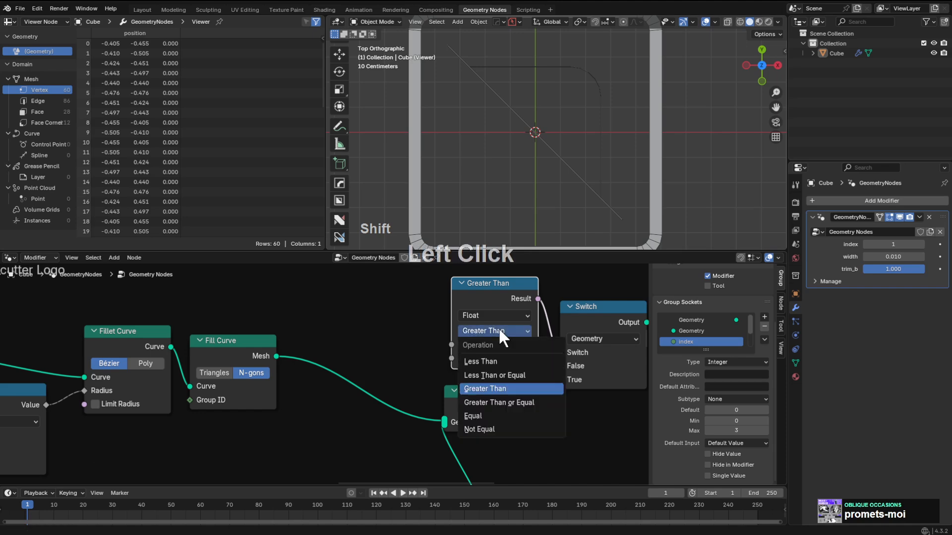
left_click(481, 361)
left_click(494, 358)
type("0.01")
key("KP_Enter")
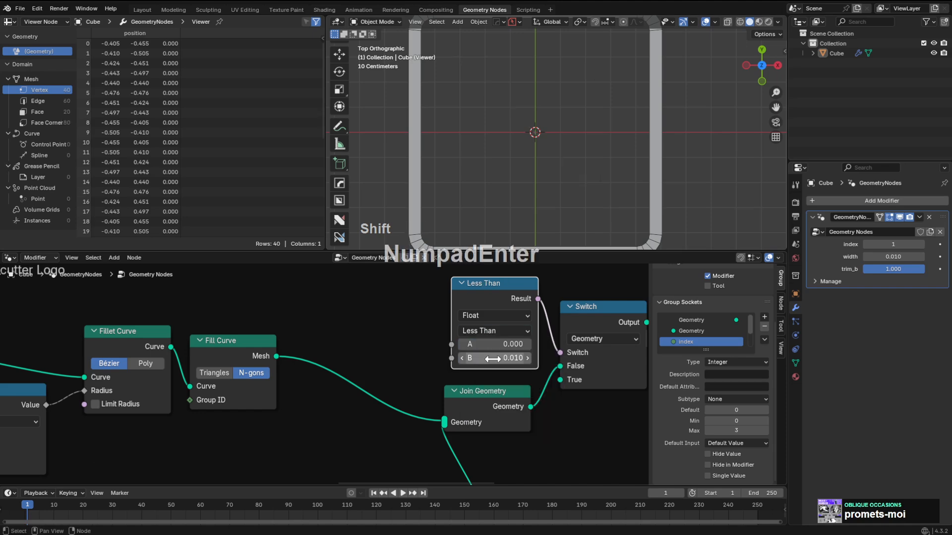
Connect the width output of the Boxcutter Logo's Group Input to the Less Than node's A input.
scroll(323, 355, "down", 4)
middle_click_drag(322, 355, 484, 352)
scroll(296, 387, "up", 1)
scroll(366, 325, "down", 3)
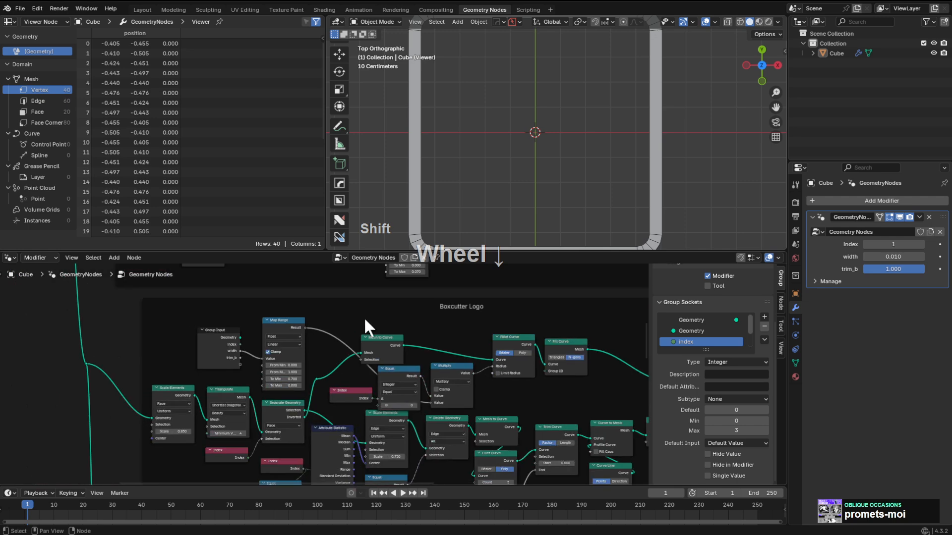
middle_click_drag(365, 325, 269, 334)
scroll(159, 351, "up", 3)
left_click_drag(171, 344, 585, 332)
middle_click_drag(585, 332, 400, 347)
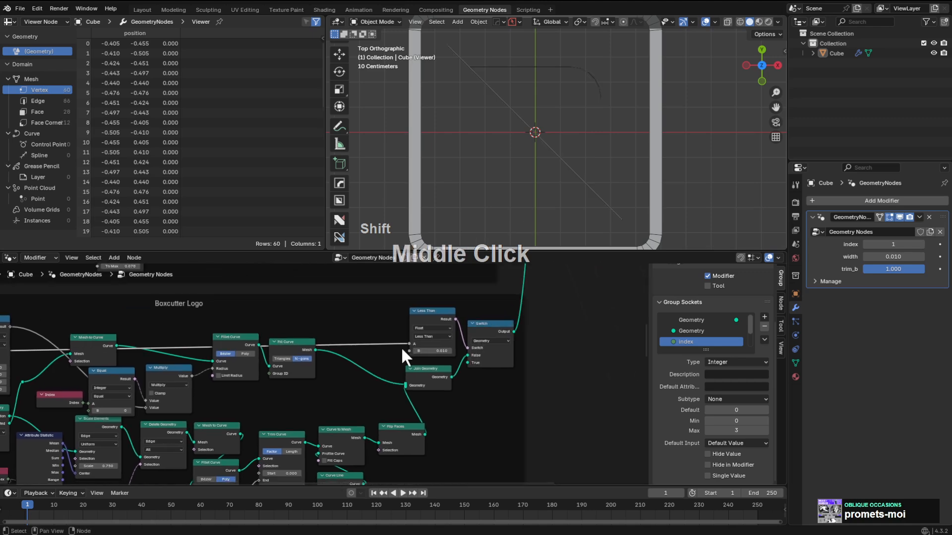
scroll(573, 304, "up", 4)
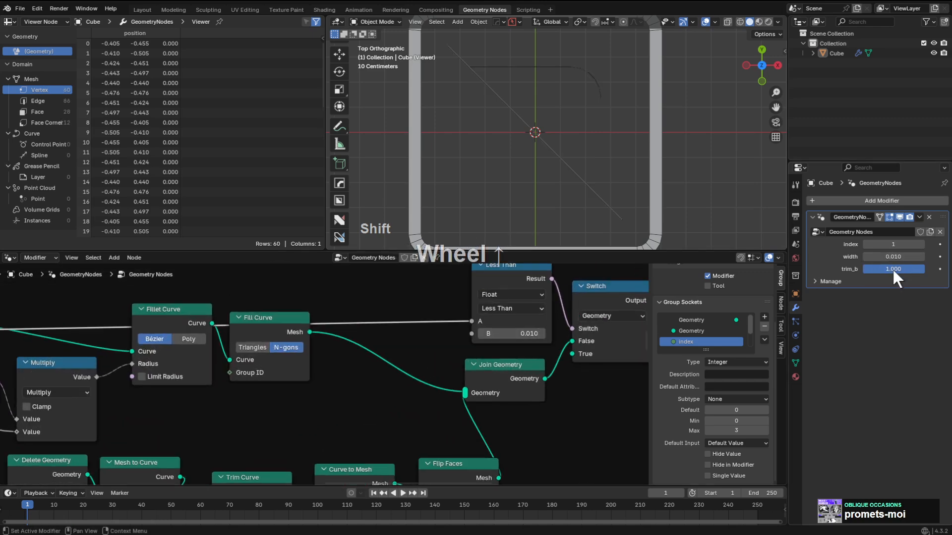
Test the modifier's width up to 1.000 on the Boxcutter logo, with the viewport overlays switched off.
mouse_move(892, 257)
left_mouse_down("shift")
mouse_move(908, 257)
mouse_move(885, 267)
mouse_move(907, 257)
left_mouse_up("shift")
scroll(710, 216, "down", 5)
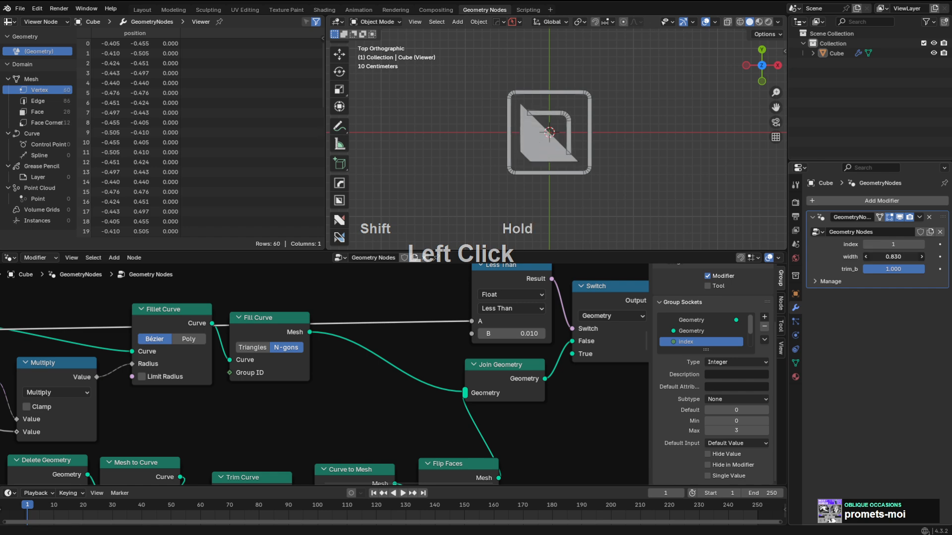
left_click(707, 20)
scroll(646, 145, "up", 5)
left_click_drag(893, 256, 917, 257)
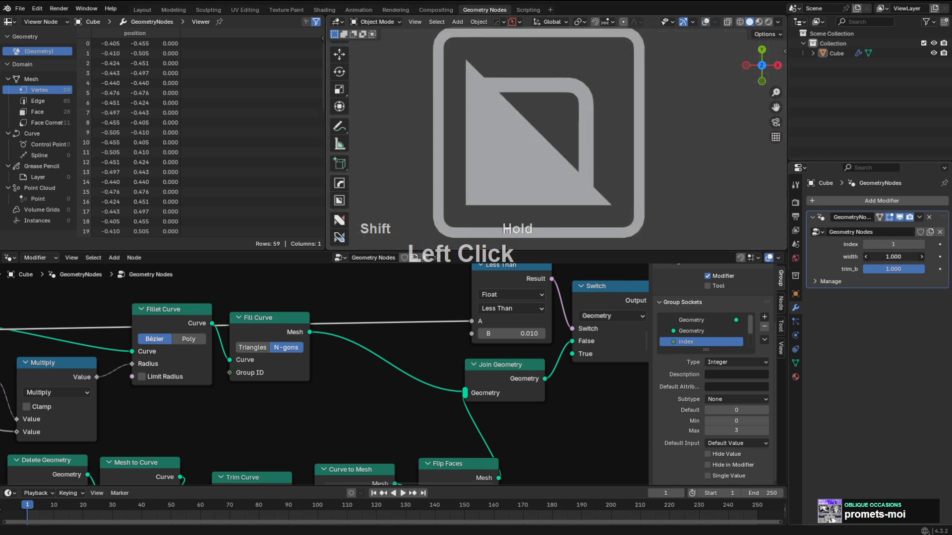
Test the width on the logos at index 0 and index 2, leaving index at 2 and width at 0.010.
left_click(865, 244)
mouse_move(888, 258)
left_mouse_down()
mouse_move(864, 258)
mouse_move(888, 257)
mouse_move(882, 270)
mouse_move(866, 270)
mouse_move(893, 270)
left_mouse_up()
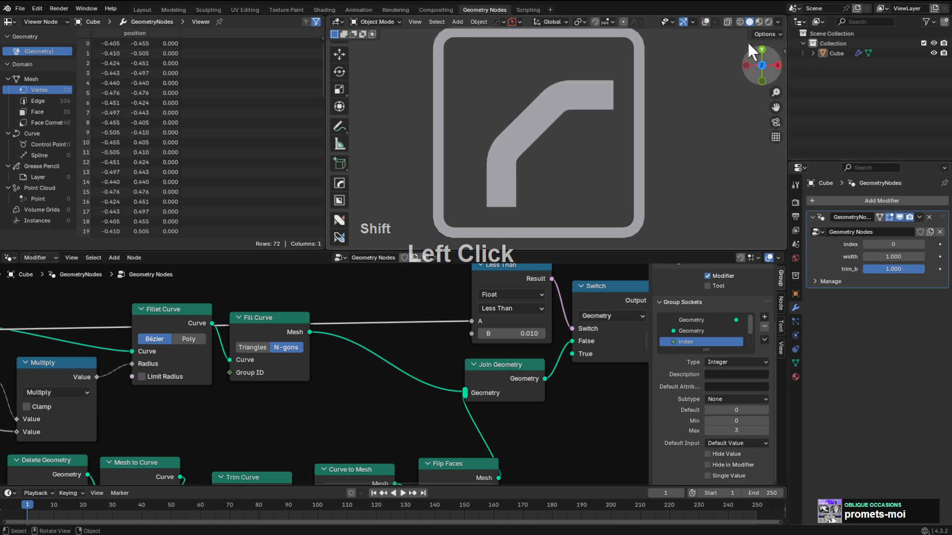
left_click(921, 244)
left_click(921, 244)
left_click_drag(894, 269, 850, 257)
Duplicate the Boxcutter Logo's Less Than and Switch nodes and detach the copies from the frame.
scroll(435, 388, "down", 5)
scroll(426, 369, "up", 2)
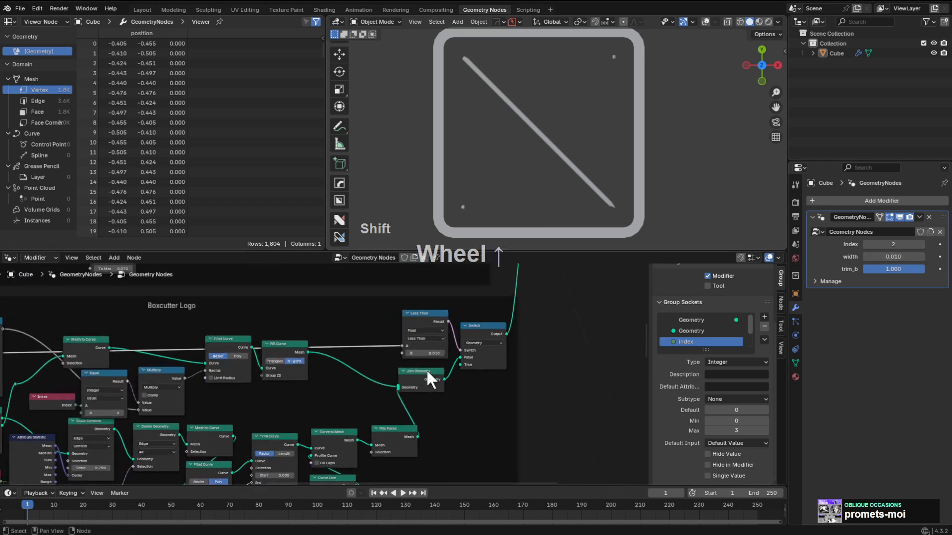
scroll(426, 369, "down", 5)
middle_click_drag(385, 336, 438, 394)
scroll(438, 393, "up", 4)
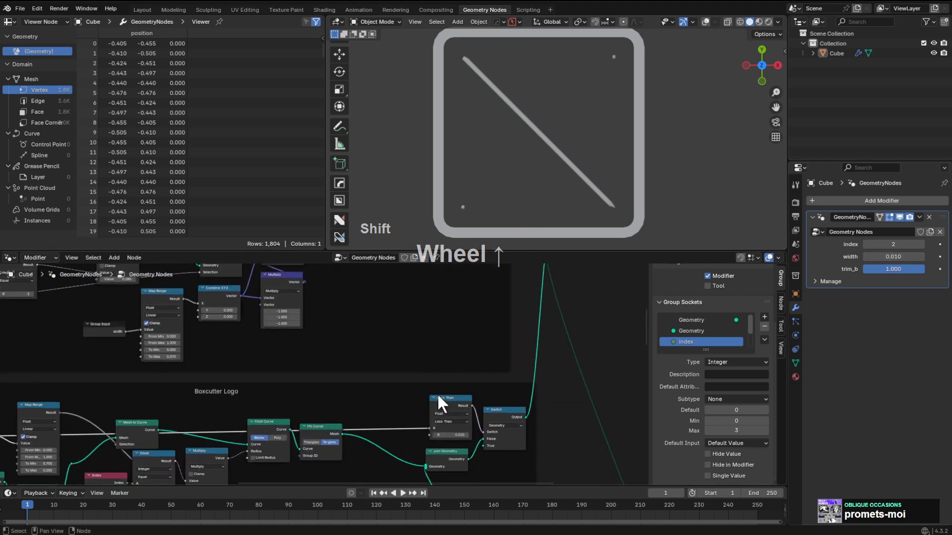
left_click(497, 415, "shift")
scroll(429, 378, "down", 3)
middle_click_drag(489, 342, 382, 334)
scroll(430, 434, "down", 1)
scroll(446, 295, "down", 2)
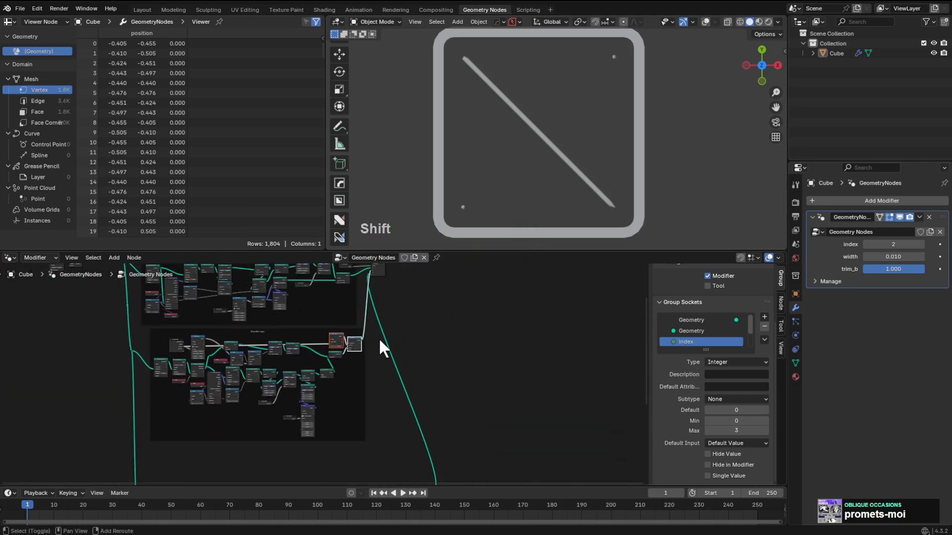
key("shift+d")
left_click(470, 369)
key("alt+p")
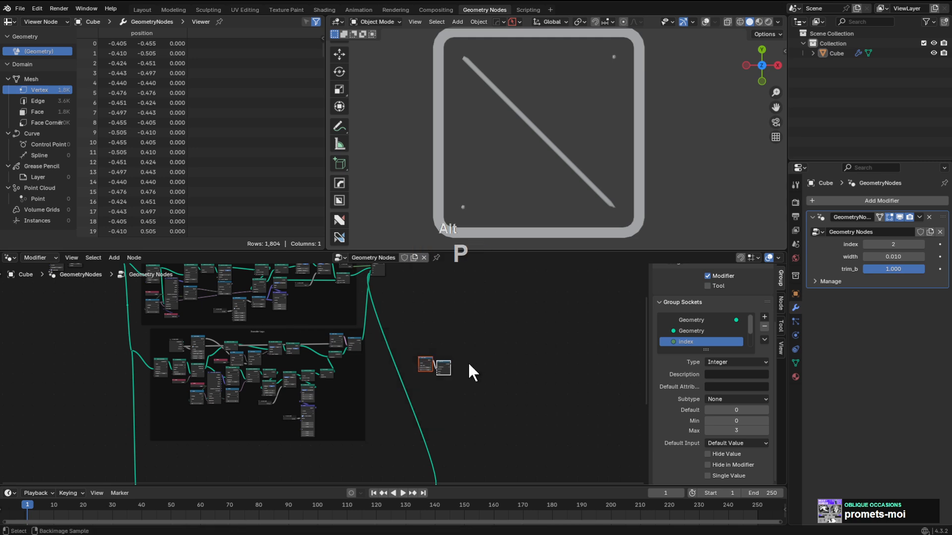
Move the duplicated Less Than and Switch nodes down beside the nSolve frame.
key("g")
left_click(489, 409)
middle_click_drag(489, 409, 487, 270)
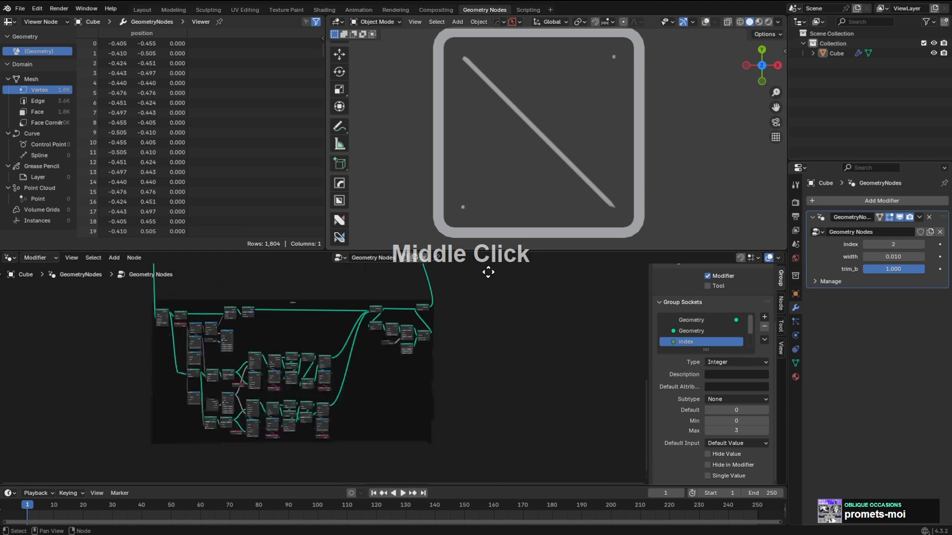
key("g")
scroll(503, 365, "up", 3)
middle_click_drag(503, 365, 463, 432)
scroll(522, 409, "up", 9)
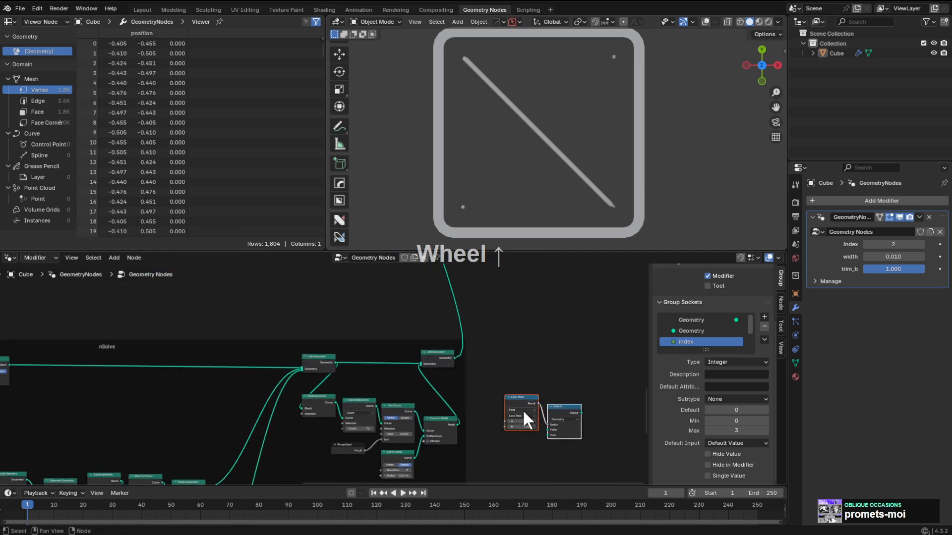
Place the duplicated Less Than and Switch nodes inside the nSolve frame, just below its last Join Geometry node.
key("g")
left_click(511, 365)
middle_click_drag(569, 389, 538, 374)
key("g")
left_click(530, 390)
scroll(524, 389, "up", 1)
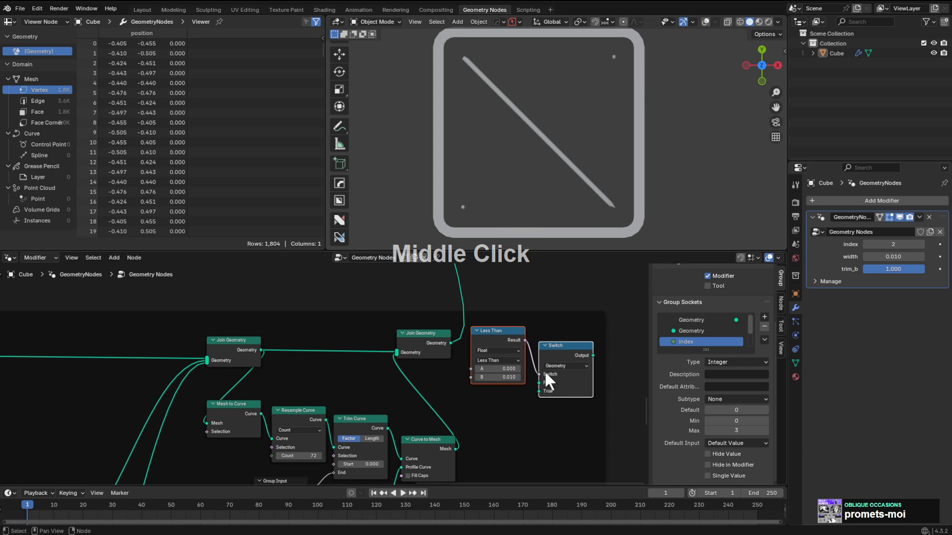
key("g")
left_click(535, 404)
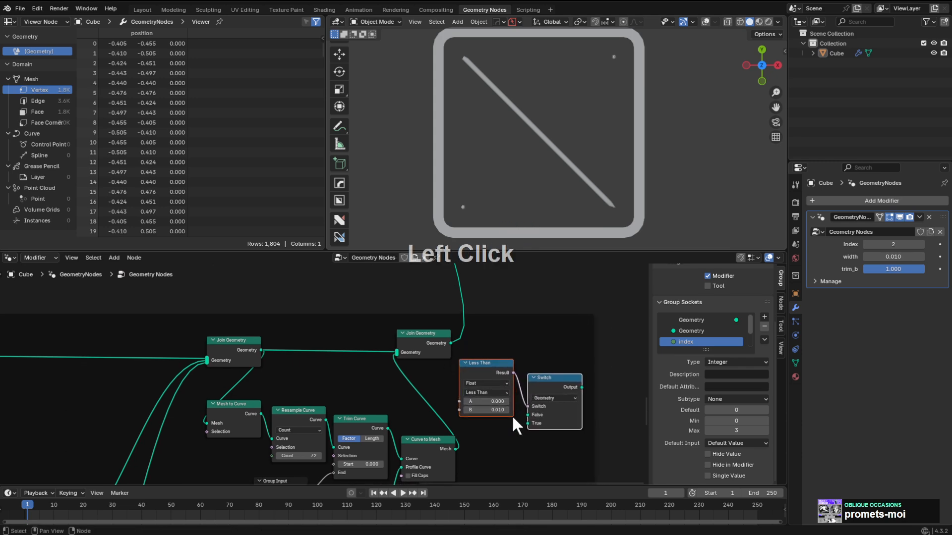
Route nSolve's Curve to Mesh output through the Switch's True input into the last Join Geometry, cutting the direct link.
middle_click_drag(484, 425, 464, 395)
left_click_drag(433, 411, 505, 393)
left_click_drag(556, 357, 555, 356)
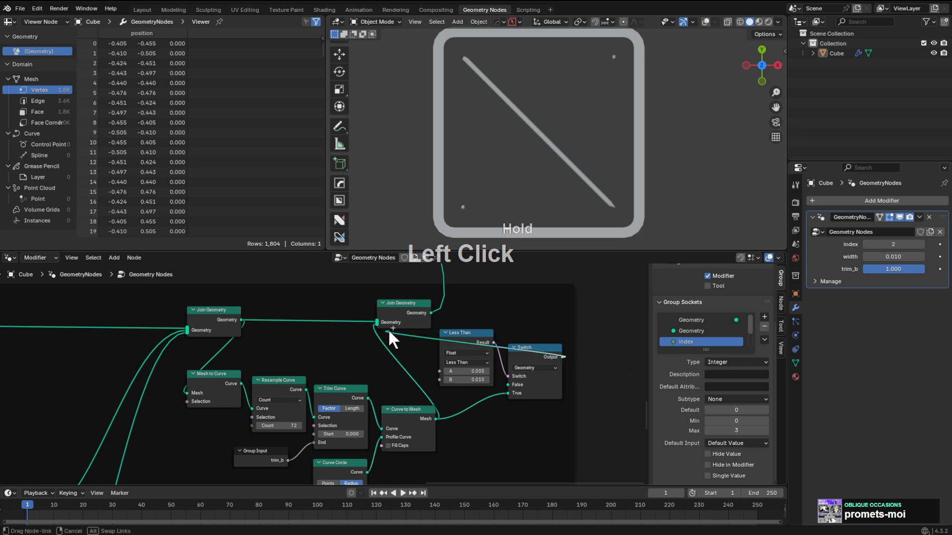
left_click_drag(388, 331, 379, 326)
mouse_move(404, 350)
right_mouse_down("ctrl")
mouse_move(417, 381)
mouse_move(416, 371)
right_mouse_up("ctrl")
Add a Group Input node near the nSolve Switch and connect its width to the Less Than node's A input.
key("shift+a")
left_click(360, 342)
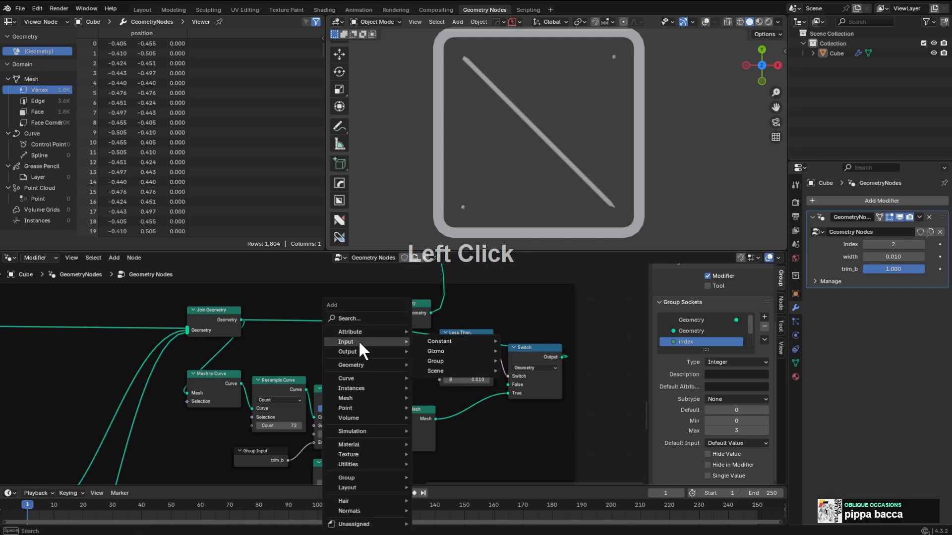
mouse_move(444, 360)
left_click(540, 372)
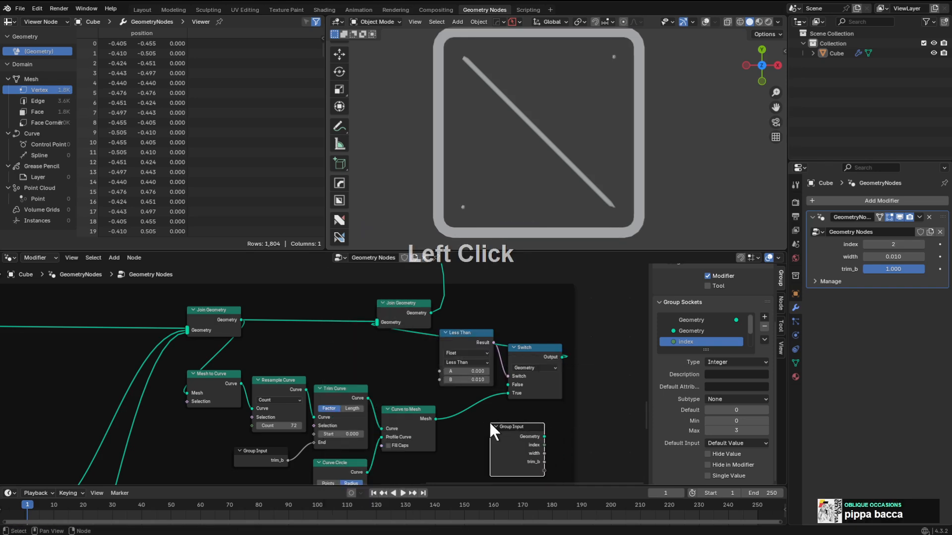
left_click(493, 427)
scroll(559, 397, "up", 1)
scroll(560, 400, "up", 1)
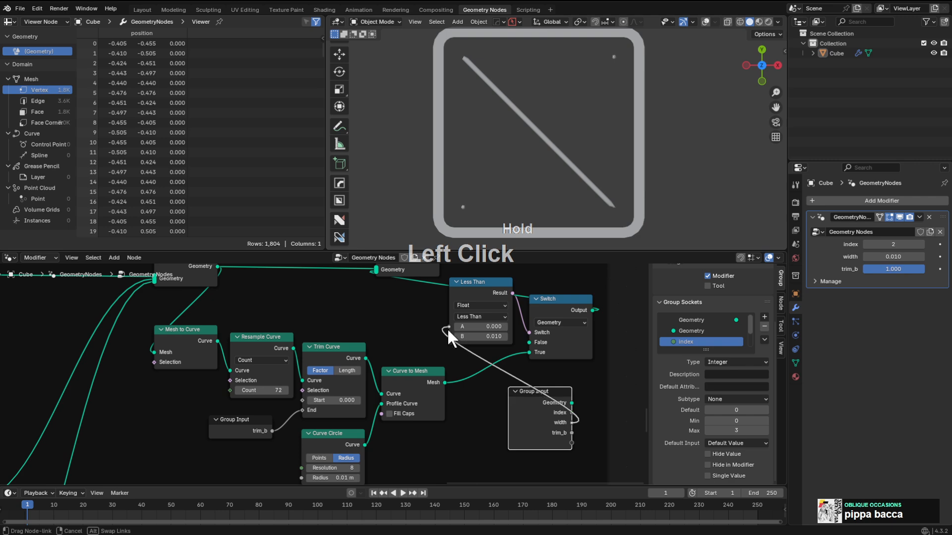
left_click_drag(449, 329, 448, 329)
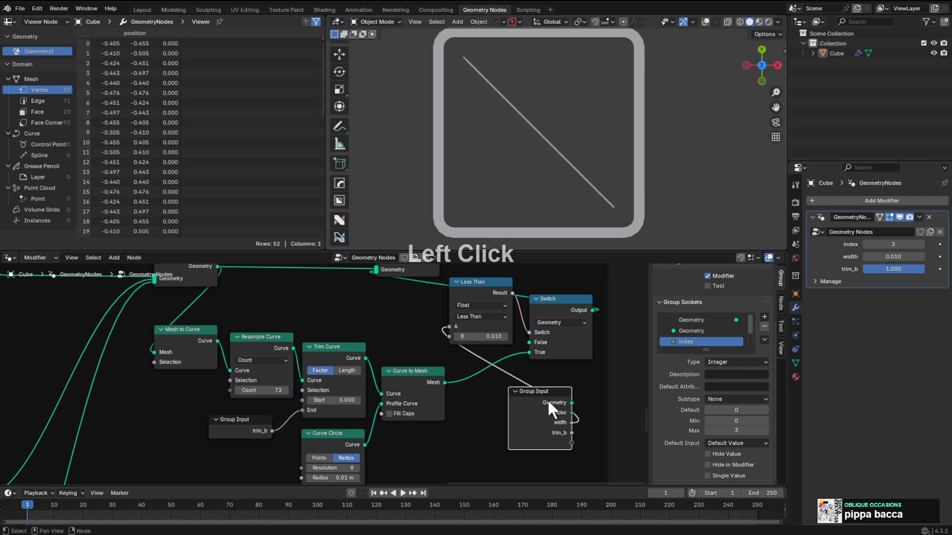
Tidy the Less Than, Switch and last Join Geometry nodes at the end of the nSolve chain.
mouse_move(526, 350)
left_mouse_down()
mouse_move(522, 343)
mouse_move(523, 353)
left_mouse_up()
scroll(503, 360, "down", 2)
middle_click_drag(503, 360, 474, 403)
left_click_drag(440, 342, 442, 360)
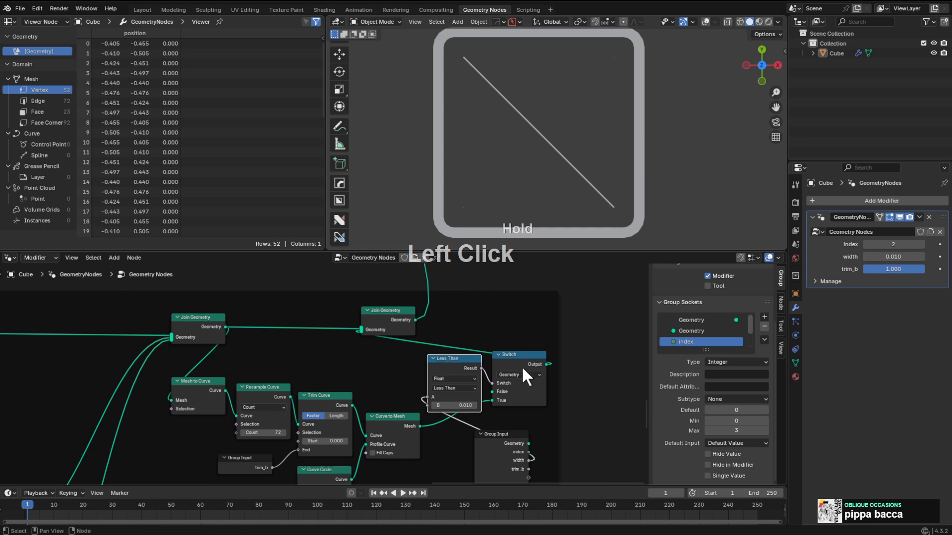
left_click_drag(525, 377, 521, 380)
left_click_drag(389, 316, 394, 312)
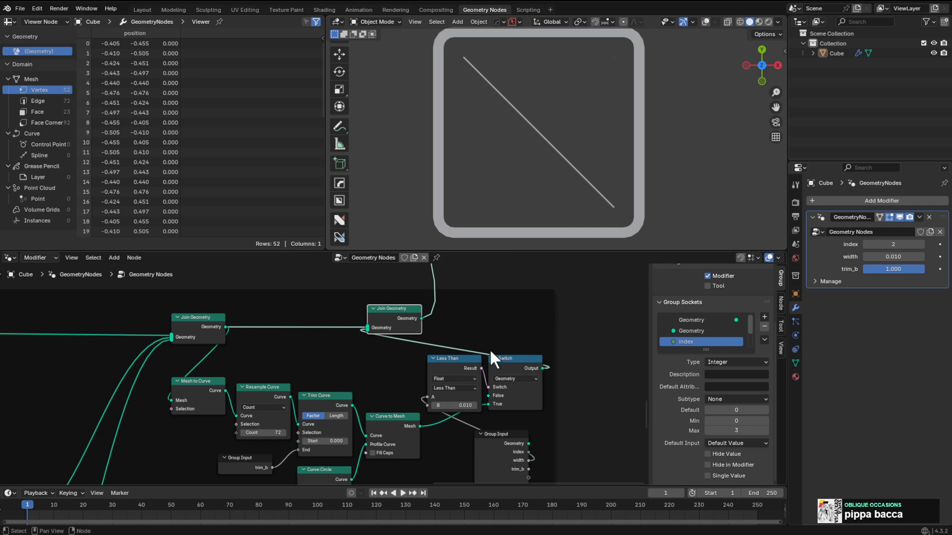
left_click_drag(420, 425, 365, 332)
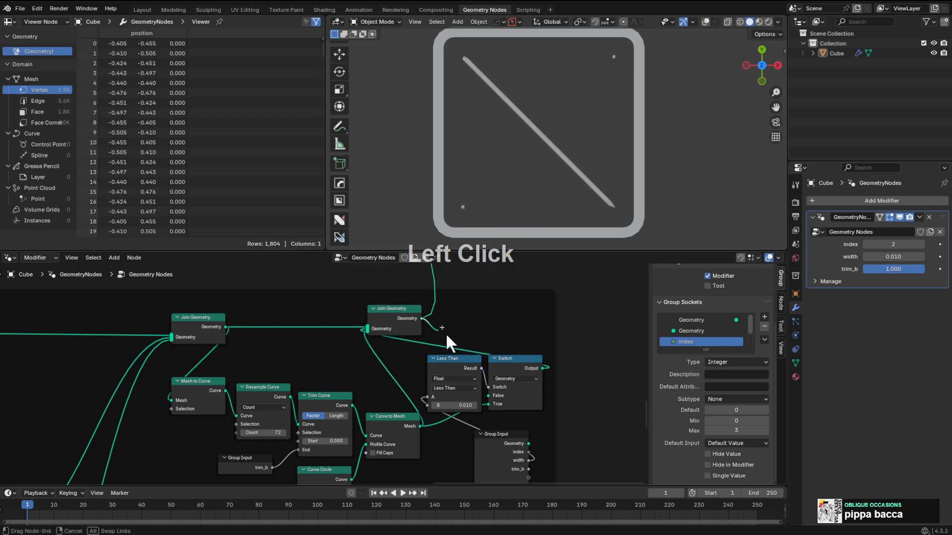
left_click_drag(484, 399, 498, 395)
middle_click_drag(497, 340, 497, 364)
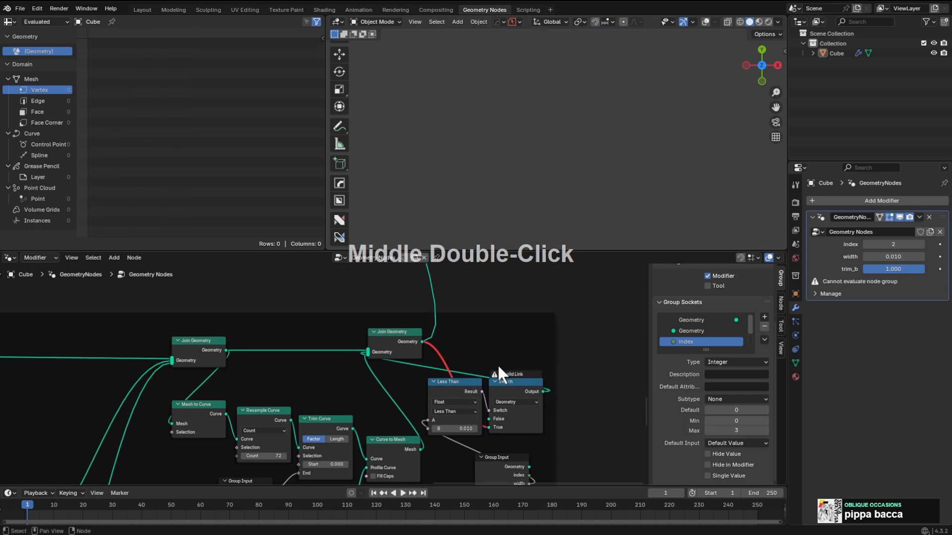
key("ctrl+z")
key("ctrl+z")
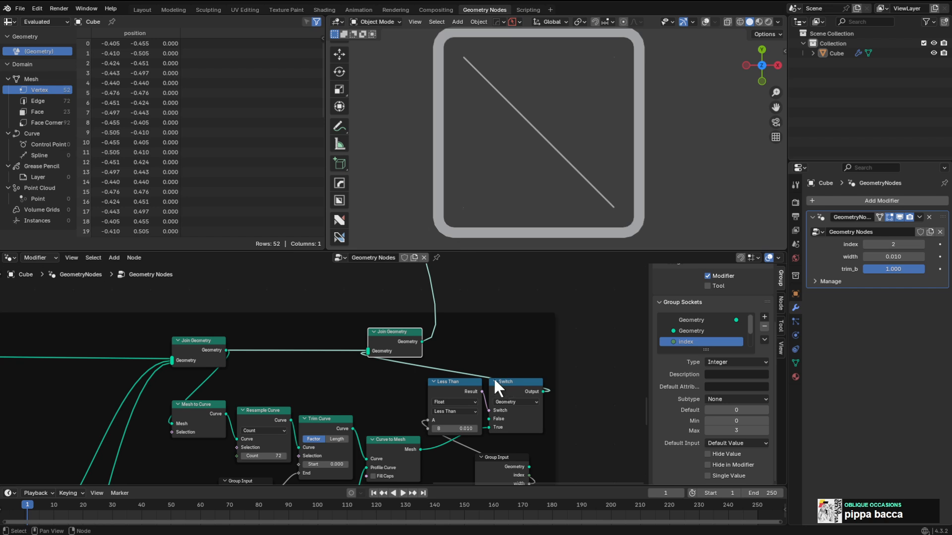
Move nSolve's Curve to Mesh link from the Switch's True input to False, and set the width to 0.000.
mouse_move(872, 256)
left_mouse_down()
mouse_move(945, 256)
mouse_move(843, 269)
mouse_move(932, 269)
mouse_move(865, 257)
mouse_move(885, 257)
left_mouse_up()
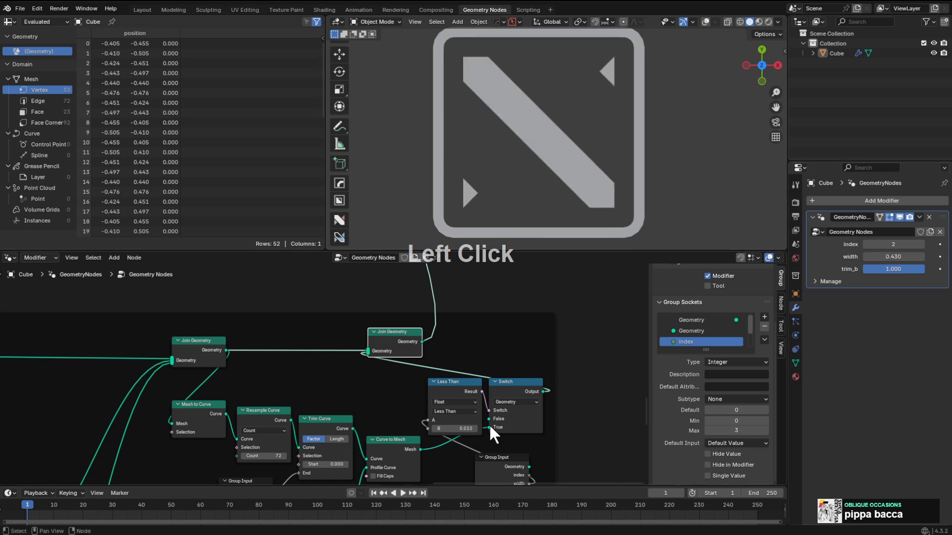
mouse_move(489, 427)
left_mouse_down()
mouse_move(482, 418)
mouse_move(497, 413)
left_mouse_up()
left_click_drag(875, 257, 858, 257)
Move nSolve's last Join Geometry node farther right, clear of the Less Than and Switch nodes.
middle_click_drag(419, 364, 484, 340)
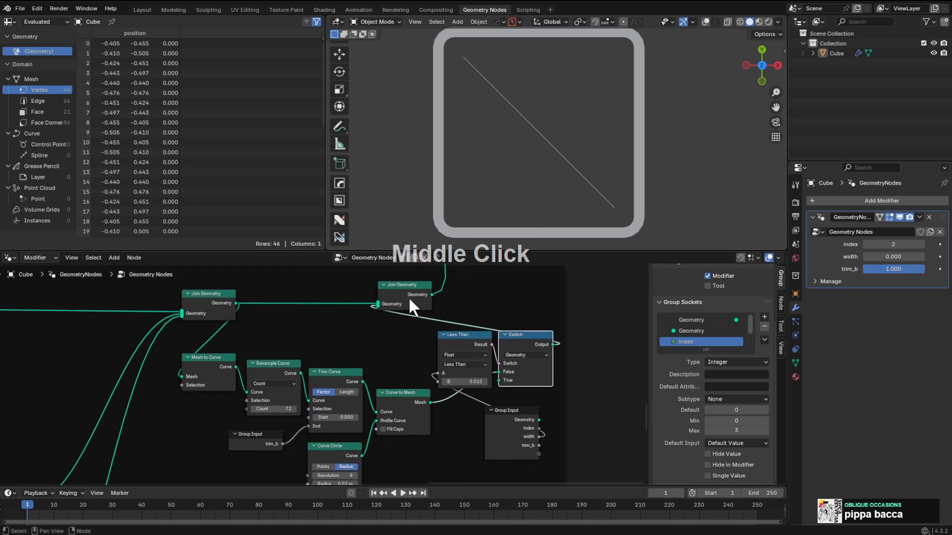
left_click_drag(408, 300, 617, 295)
middle_click_drag(582, 316, 510, 343)
left_click(456, 379)
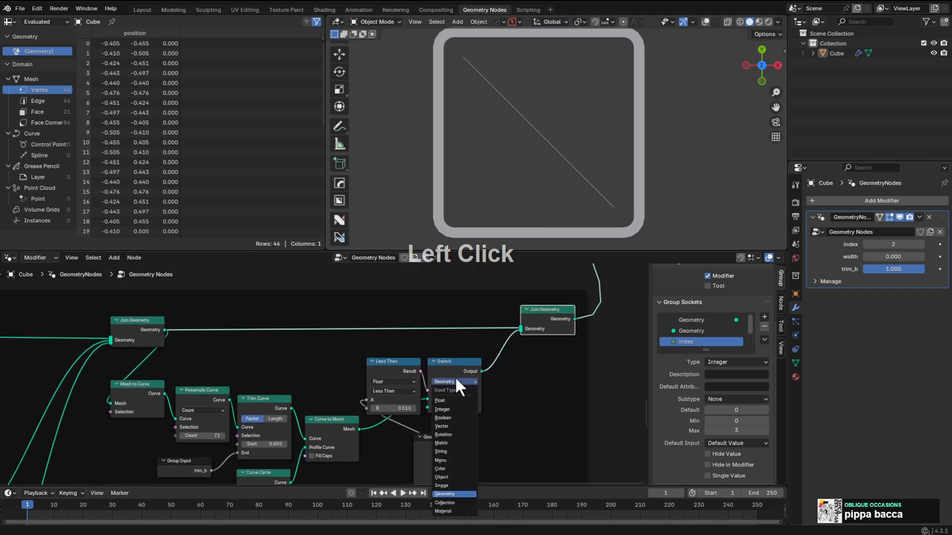
left_click(457, 374)
Duplicate the nSolve Switch node with its input links kept and place the copy below the last Join Geometry.
left_click(455, 371)
scroll(456, 373, "up", 1)
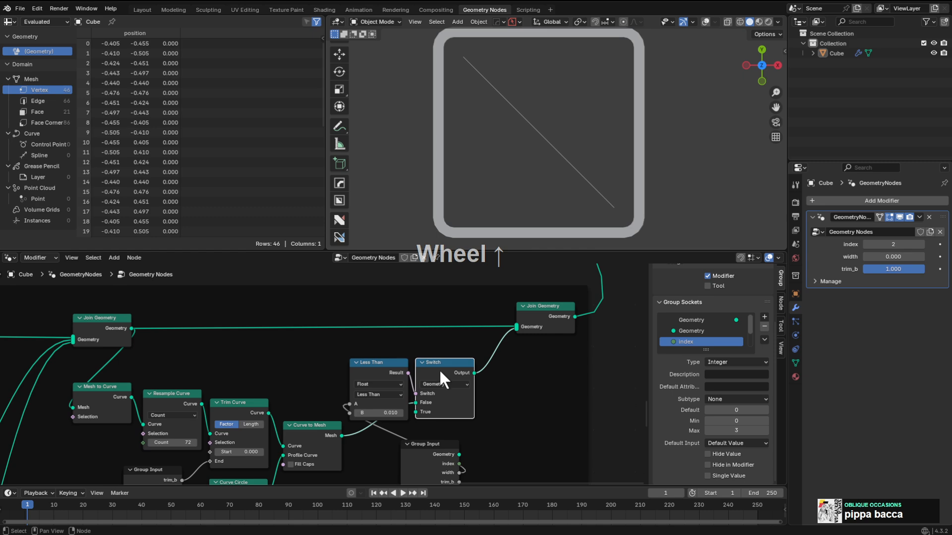
key("ctrl+shift+d")
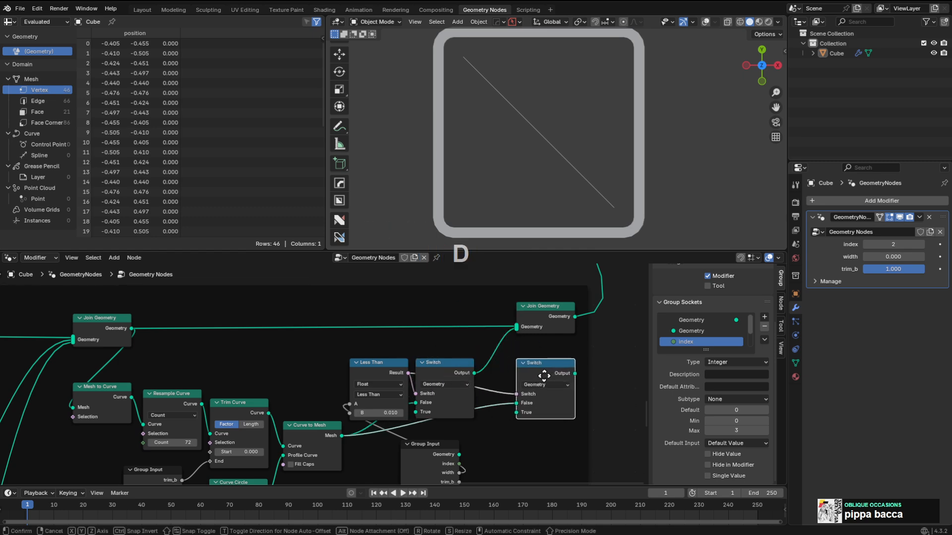
left_click(537, 374)
Route the earlier Join Geometry through the duplicated Switch's False input into the last Join Geometry, removing the direct link and reroute.
right_click_drag(395, 314, 397, 332, "shift")
left_click_drag(398, 328, 515, 403)
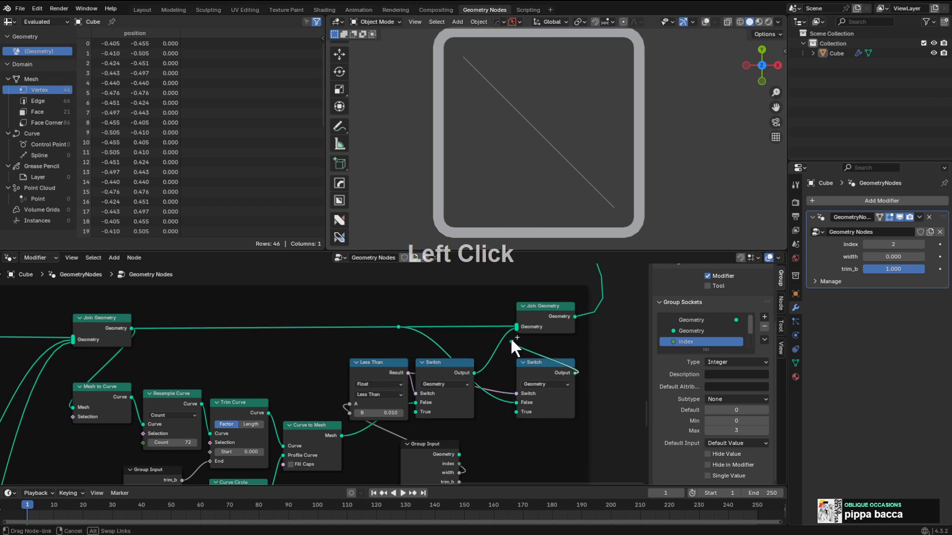
left_click_drag(513, 329, 516, 326)
right_click_drag(483, 316, 485, 339, "ctrl")
left_click_drag(535, 366, 453, 301)
left_click(397, 328)
key("ctrl+x")
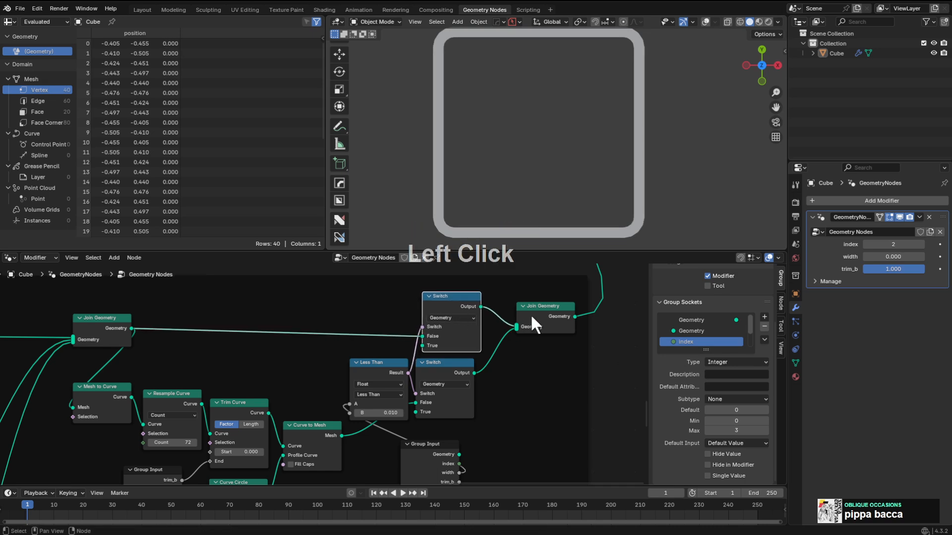
Set the width to 1.000 and turn the viewport overlays back on.
middle_click_drag(531, 322, 511, 351)
left_click_drag(897, 268, 847, 253)
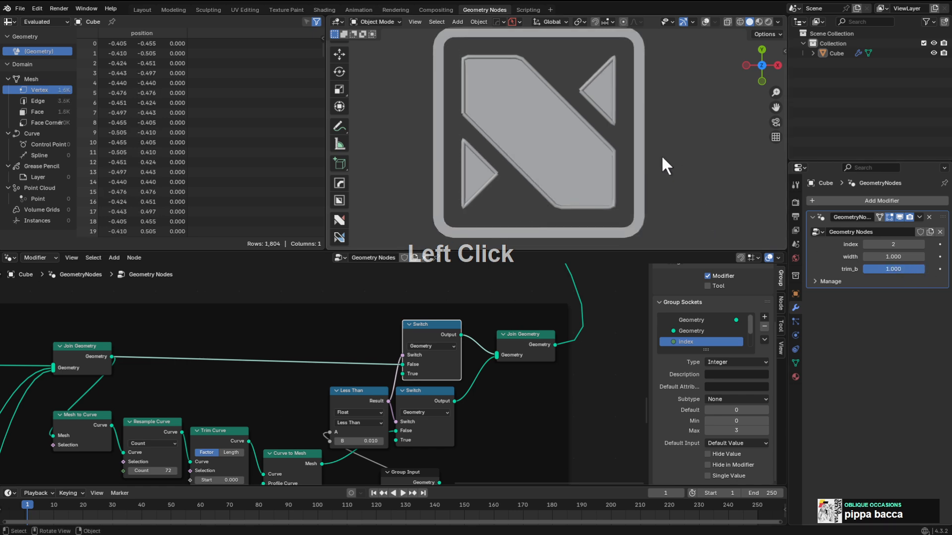
scroll(602, 136, "down", 3)
mouse_move(603, 137)
middle_mouse_down("shift")
mouse_move(631, 160)
mouse_move(620, 134)
middle_mouse_up("shift")
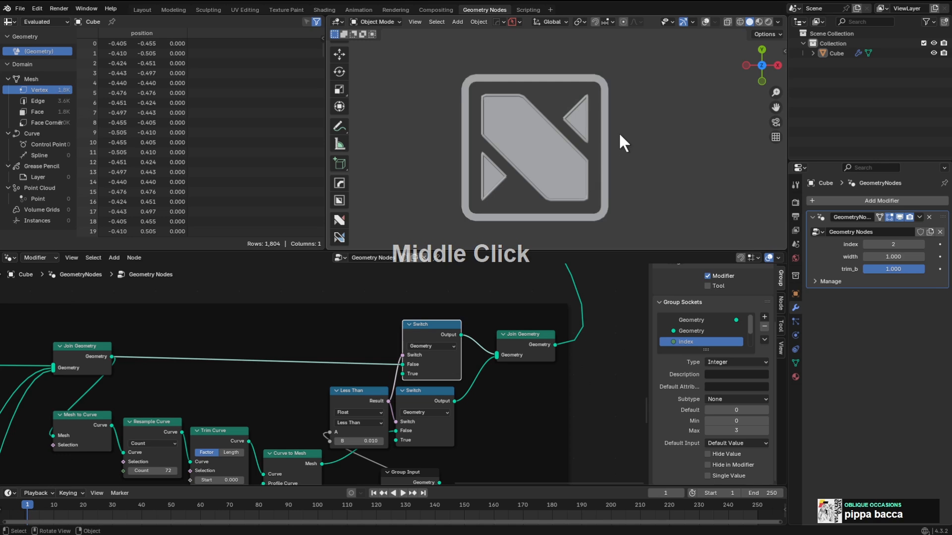
left_click(705, 22)
Duplicate the logo object along negative X and place the copy beside the original.
left_click(549, 154)
middle_click_drag(550, 153, 591, 130, "shift")
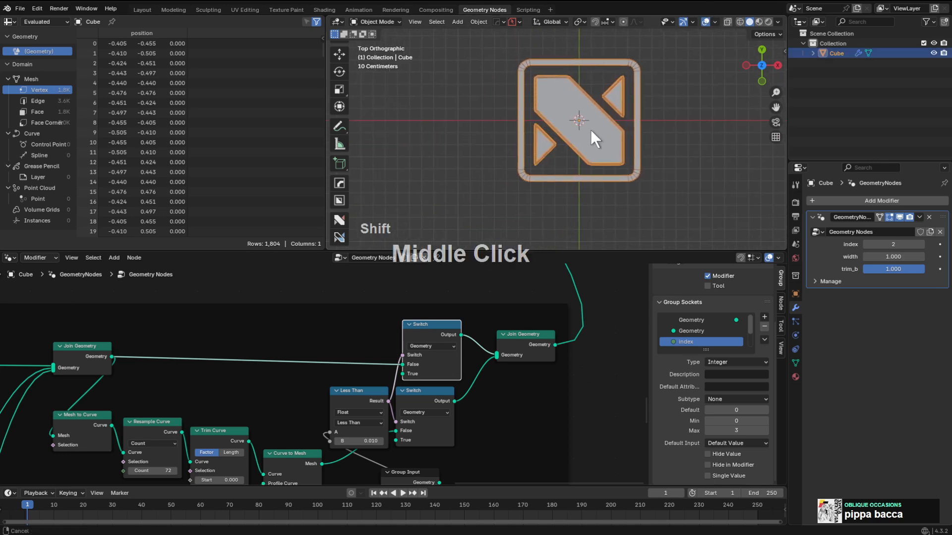
key("alt+a")
key("a")
key("shift+d")
key("x")
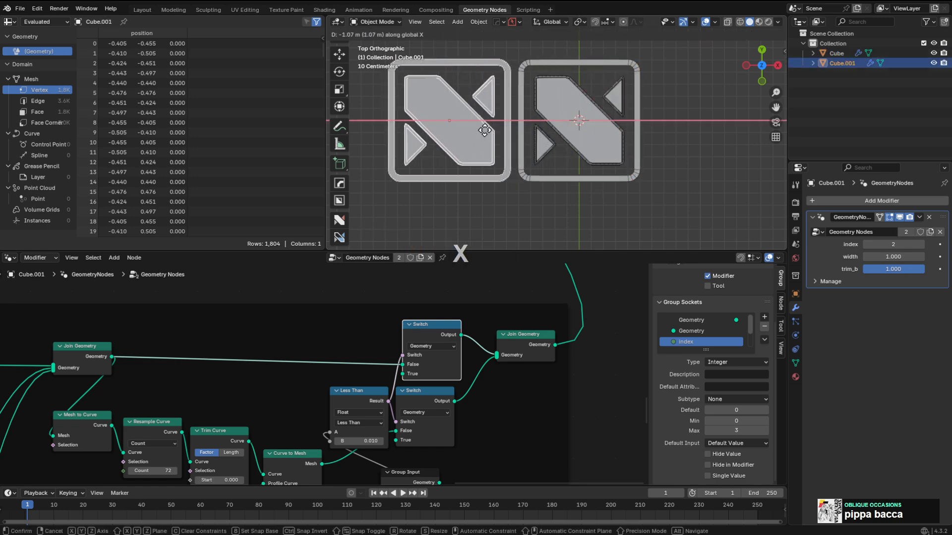
left_click(474, 128)
middle_click_drag(473, 128, 441, 163, "shift")
Duplicate the logo copy about 2.4 m along X to the original's other side and set its index to 1.
key("shift+d")
key("x")
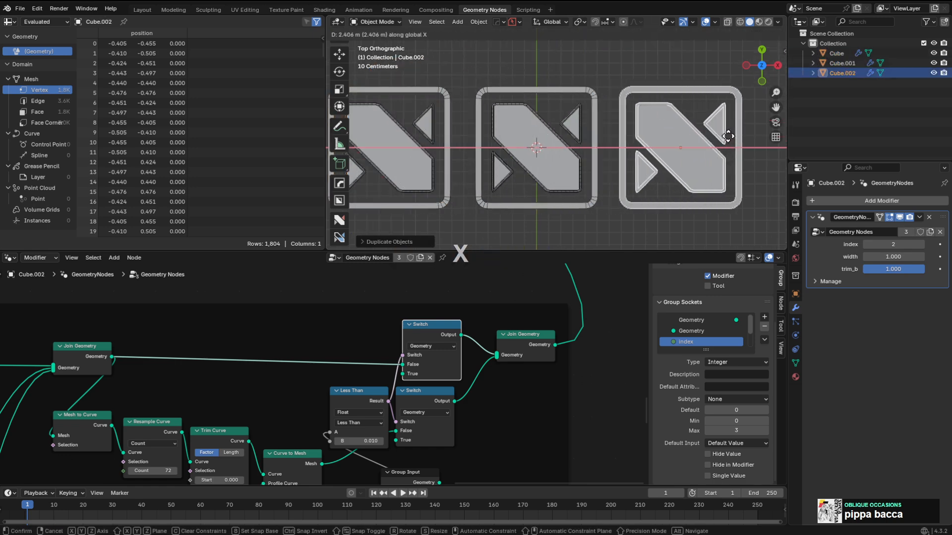
left_click(727, 136)
left_click(866, 244)
Set the index of the first logo copy, on the negative X side, to 0.
middle_click_drag(511, 179, 595, 153, "shift")
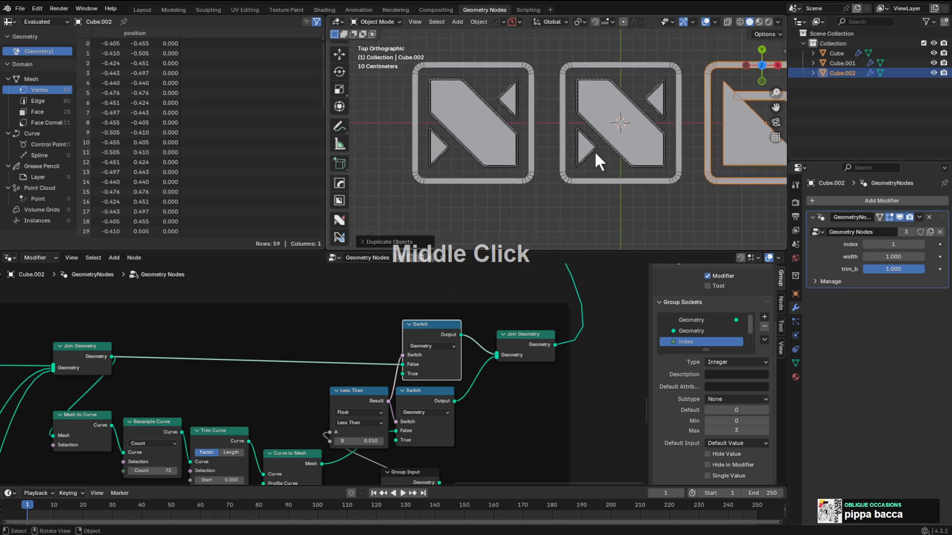
left_click(501, 139)
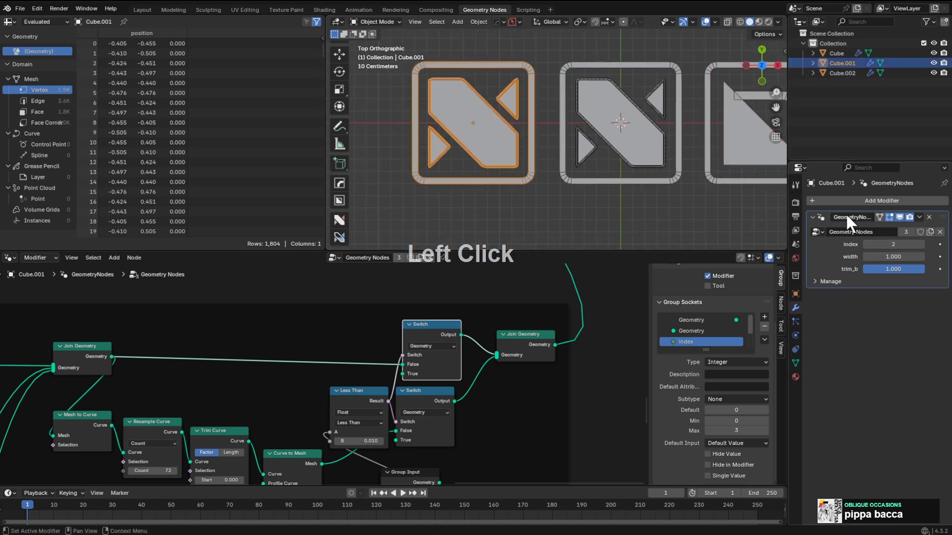
left_click(866, 243)
left_click(866, 244)
key("alt+a")
middle_click_drag(596, 133, 624, 141, "shift")
middle_click_drag(544, 137, 551, 136, "shift")
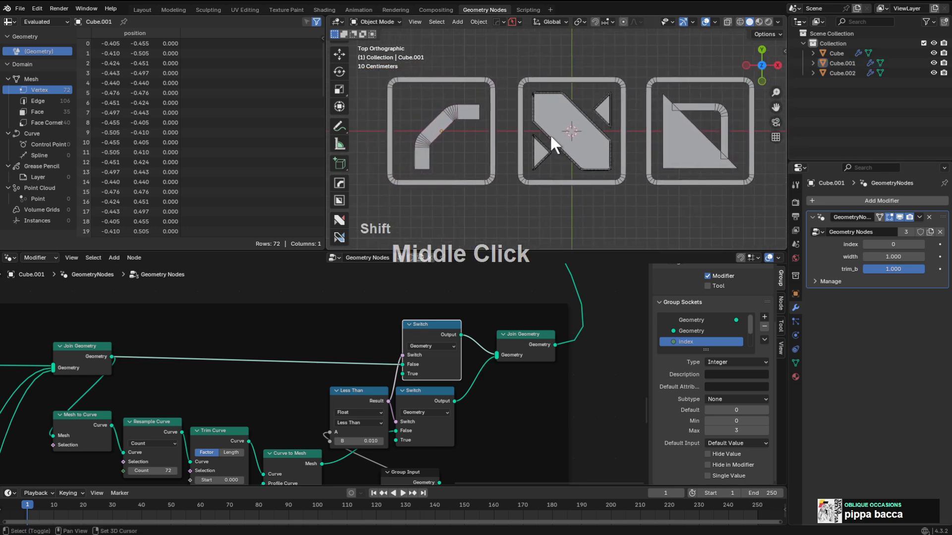
Keyframe width and trim_b at 1.000 on frames 1 and 10 for the index 0 logo.
left_click(470, 112)
mouse_move(895, 257)
left_mouse_down()
mouse_move(874, 257)
mouse_move(898, 259)
left_mouse_up()
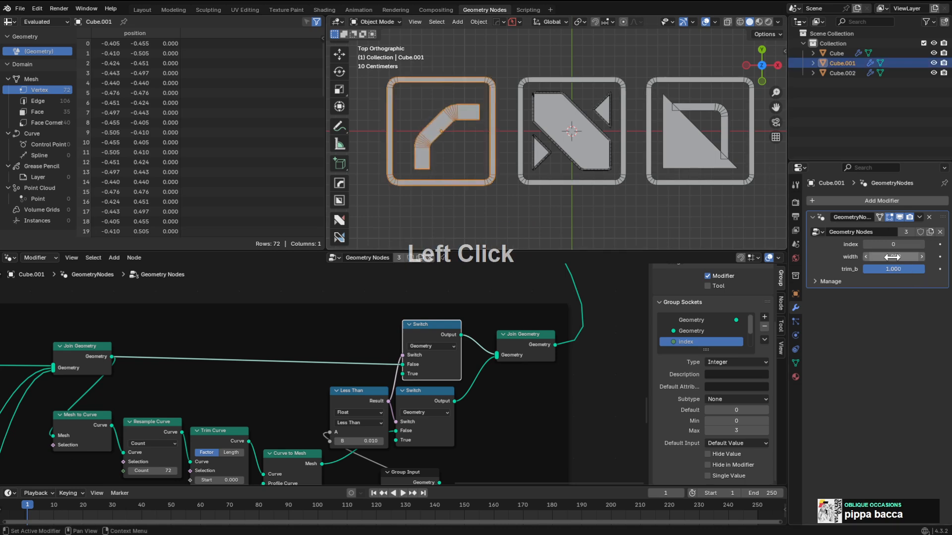
key("shift+Left")
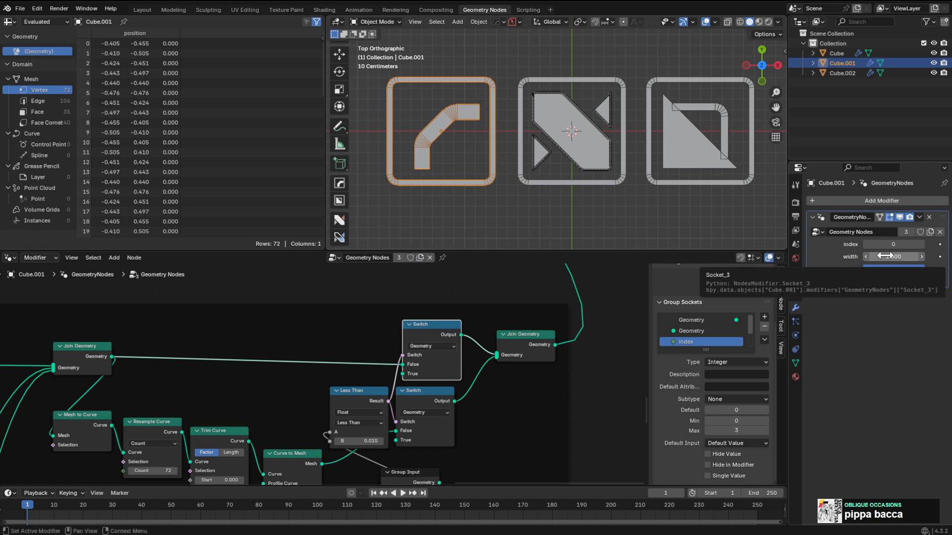
key("i")
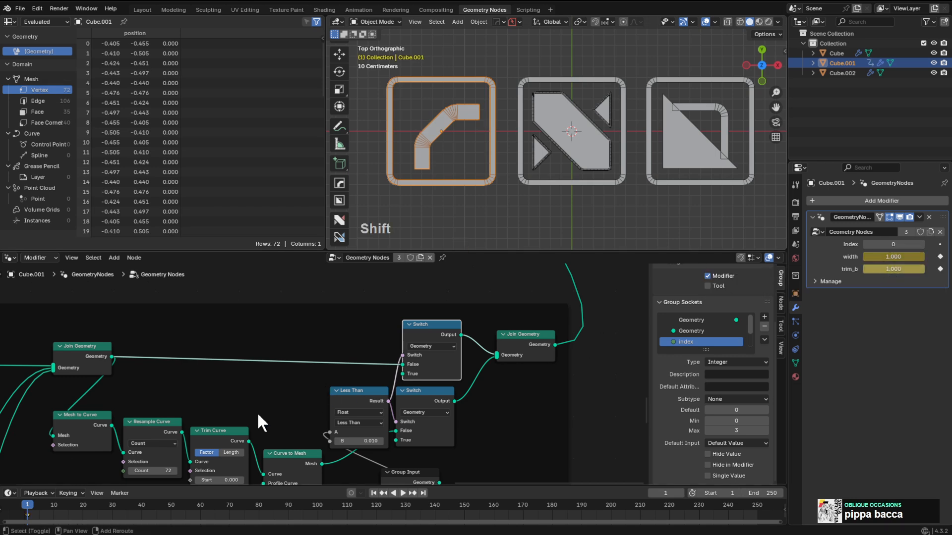
right_click(52, 510, "shift")
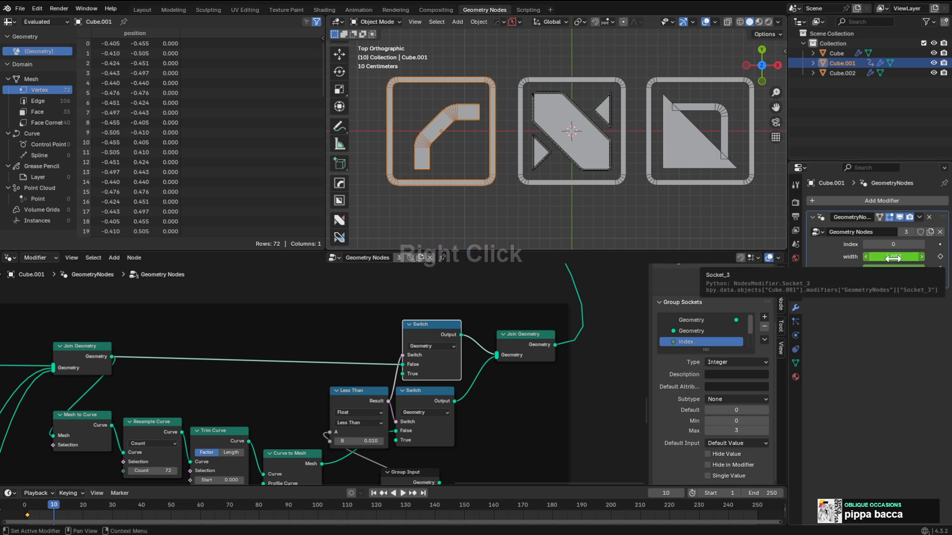
key("i")
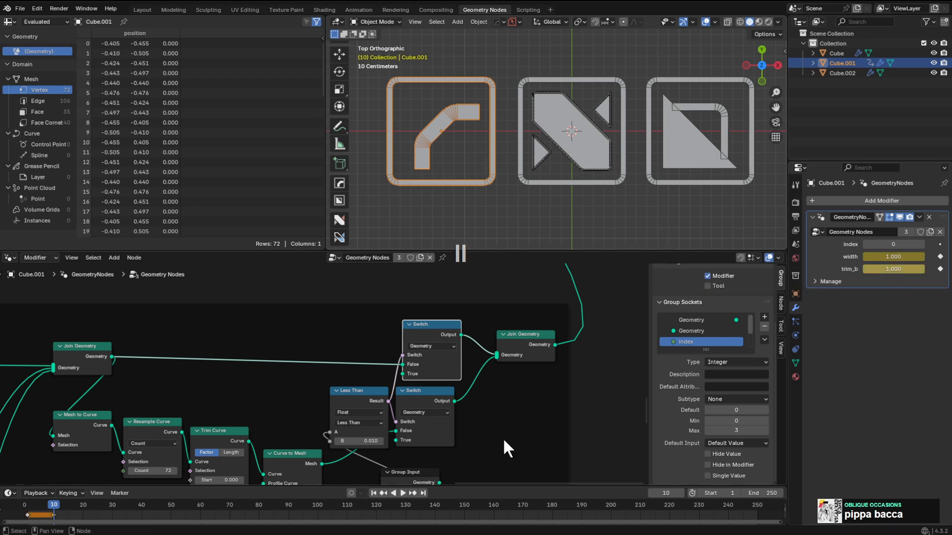
Keyframe the index 0 logo's width at 0.000 on frame 30.
right_click(111, 509)
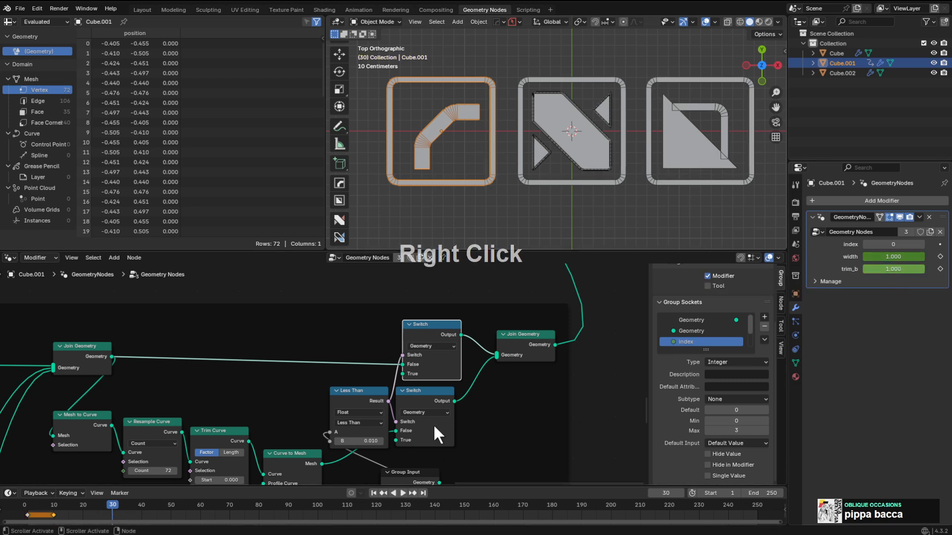
left_click_drag(888, 258, 891, 259, "shift")
key("i")
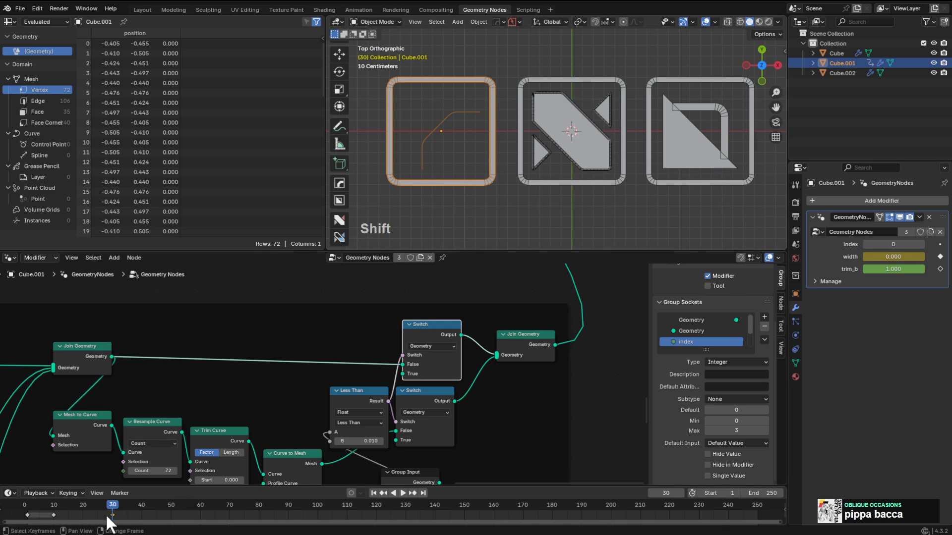
Keyframe the index 0 logo's trim_b at 0.488 on frame 18.
right_click_drag(106, 515, 78, 520, "shift")
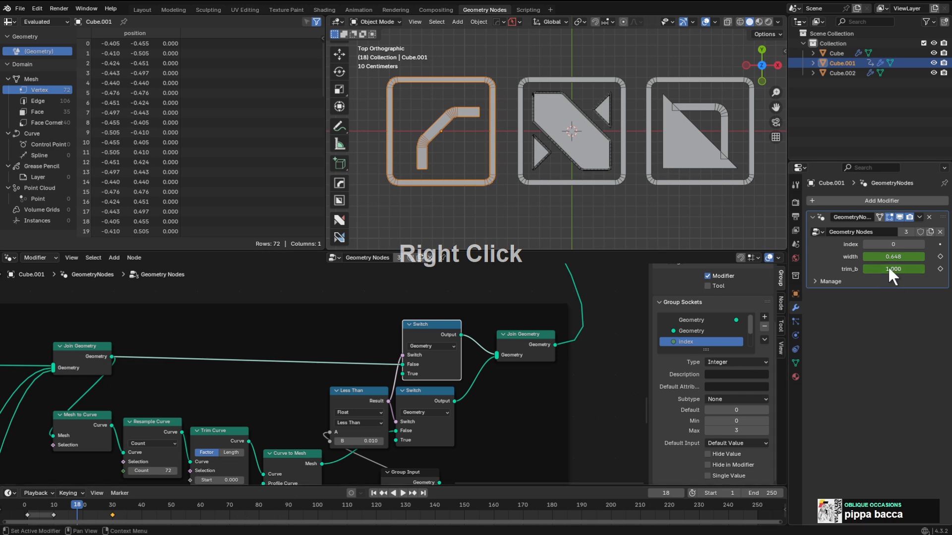
mouse_move(888, 268)
left_mouse_down("shift")
mouse_move(841, 269)
mouse_move(892, 267)
left_mouse_up("shift")
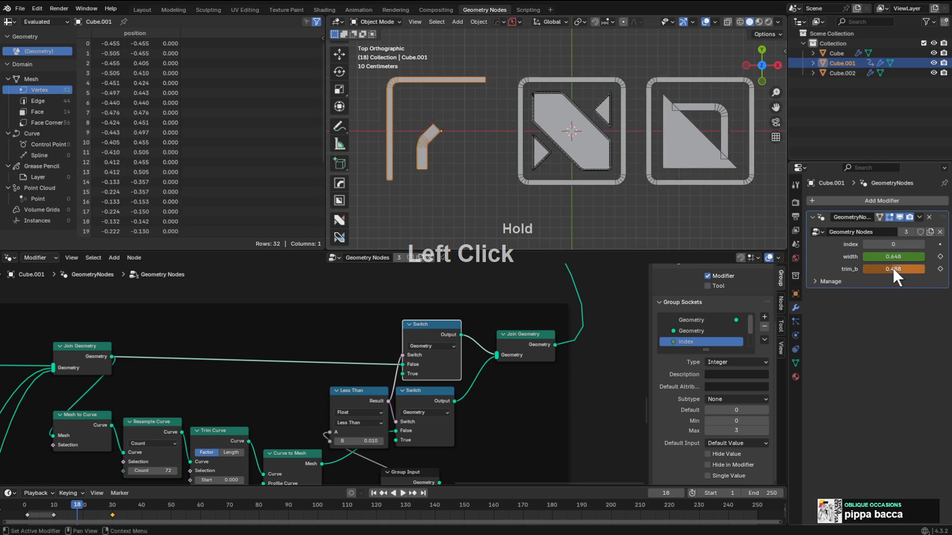
key("i")
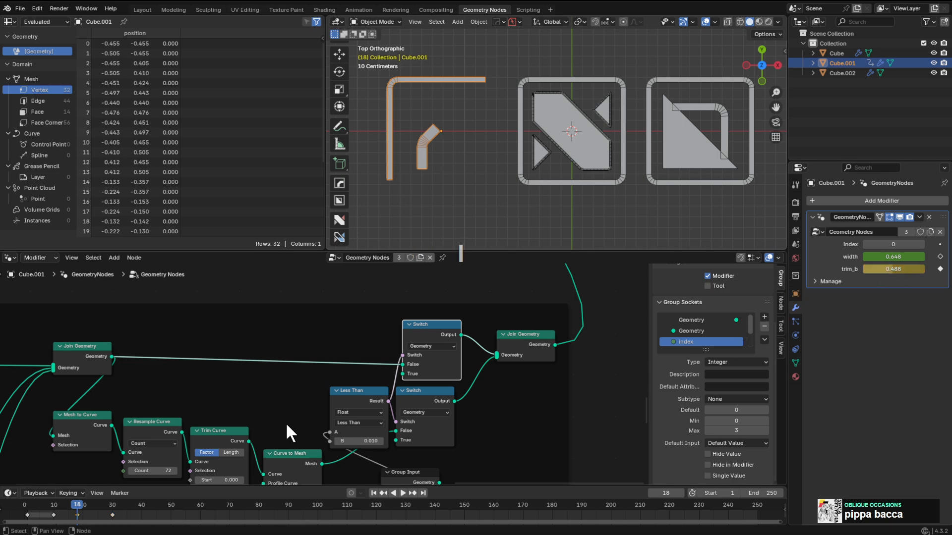
Keyframe the index 0 logo's trim_b at 0.000 on frame 36 and scrub back to preview the animation.
right_click_drag(94, 504, 99, 524, "shift")
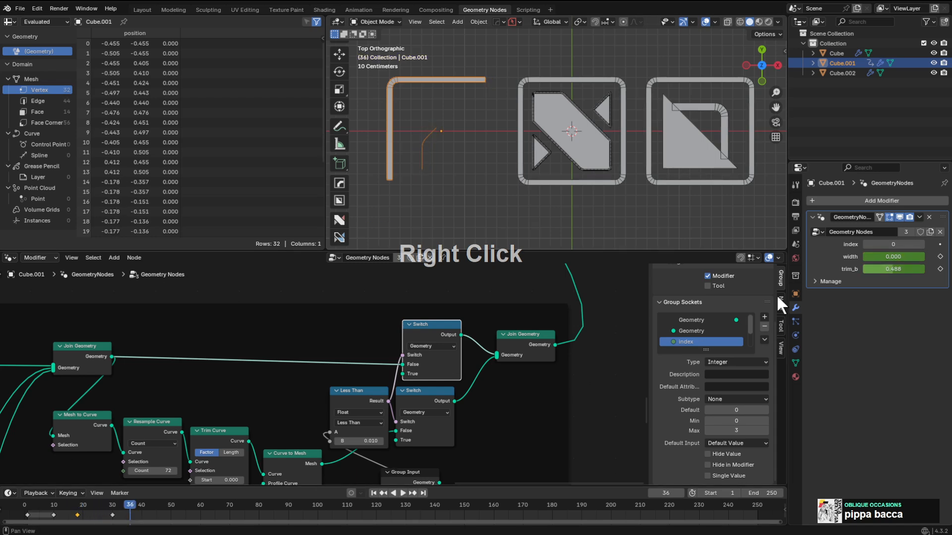
left_click_drag(894, 270, 882, 265)
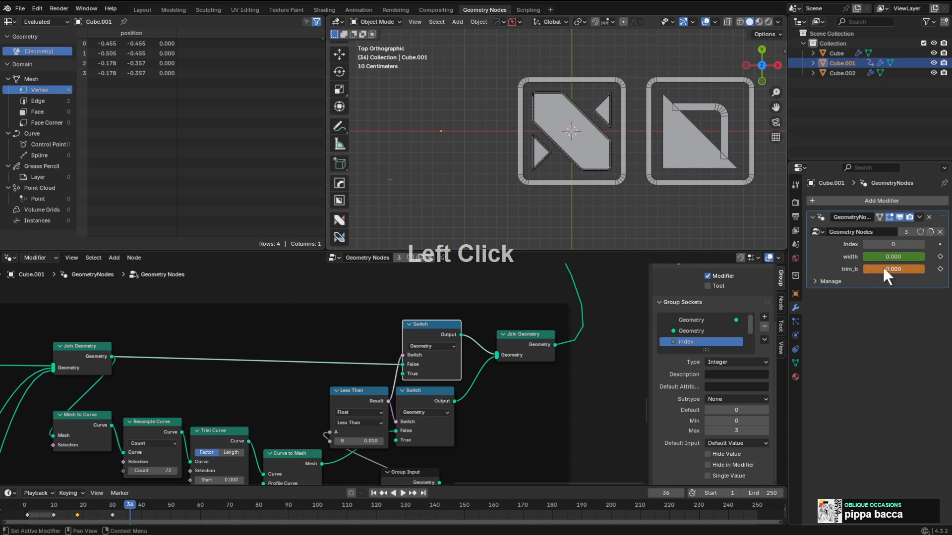
key("i")
right_click_drag(145, 506, 36, 496, "shift")
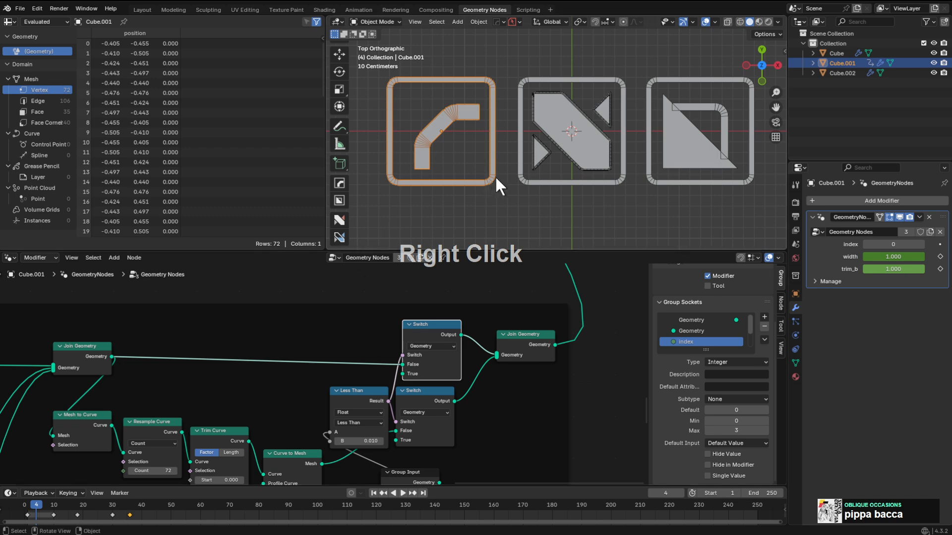
Keyframe width and trim_b at 1.000 on frames 1 and 20 for the index 2 logo.
key("a")
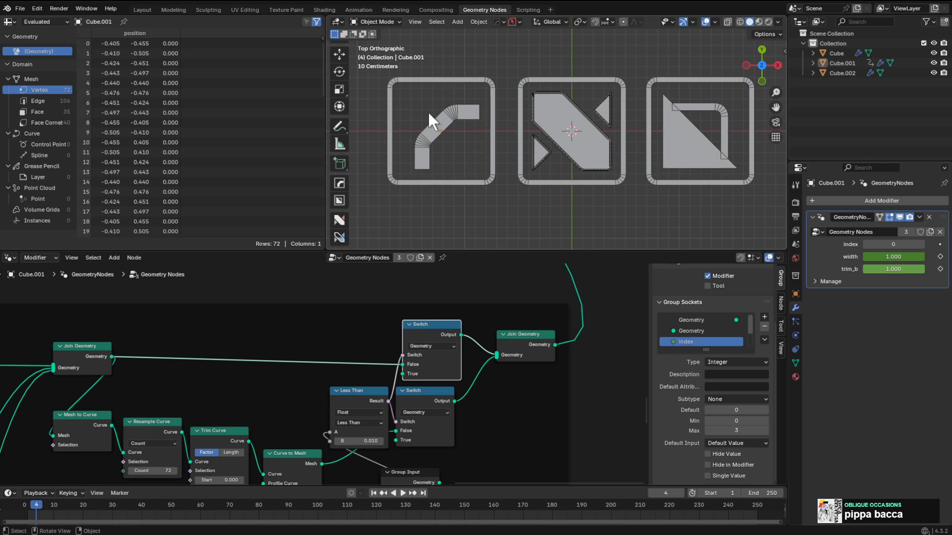
left_click(575, 121)
scroll(600, 138, "up", 3)
left_click(574, 141, "shift")
middle_click_drag(572, 142, 607, 135, "shift")
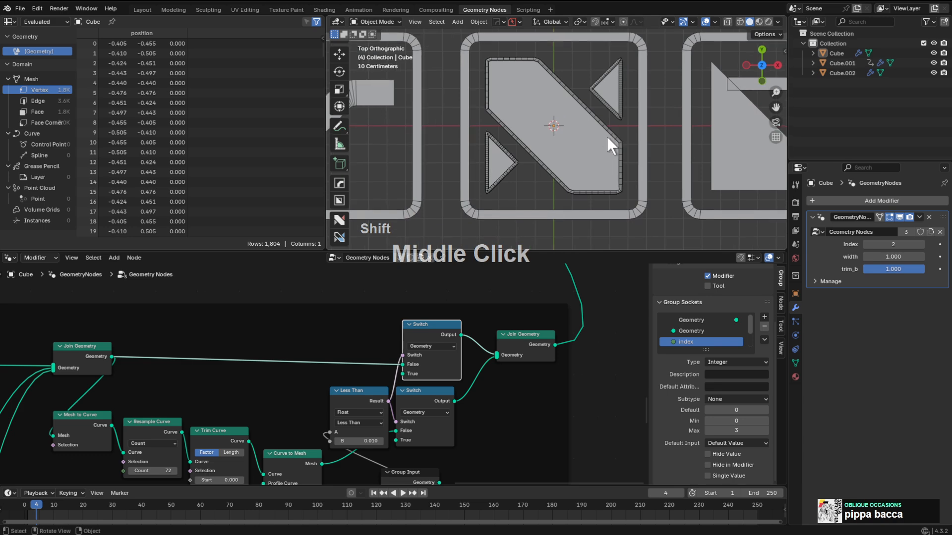
scroll(607, 135, "down", 2)
middle_click_drag(633, 172, 591, 130, "shift")
scroll(595, 134, "up", 1)
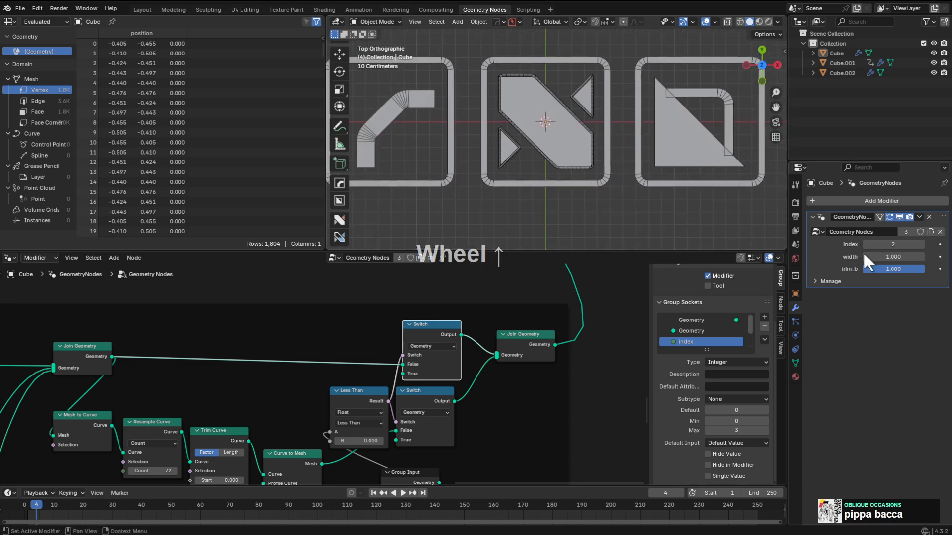
right_click_drag(39, 516, 29, 517, "shift")
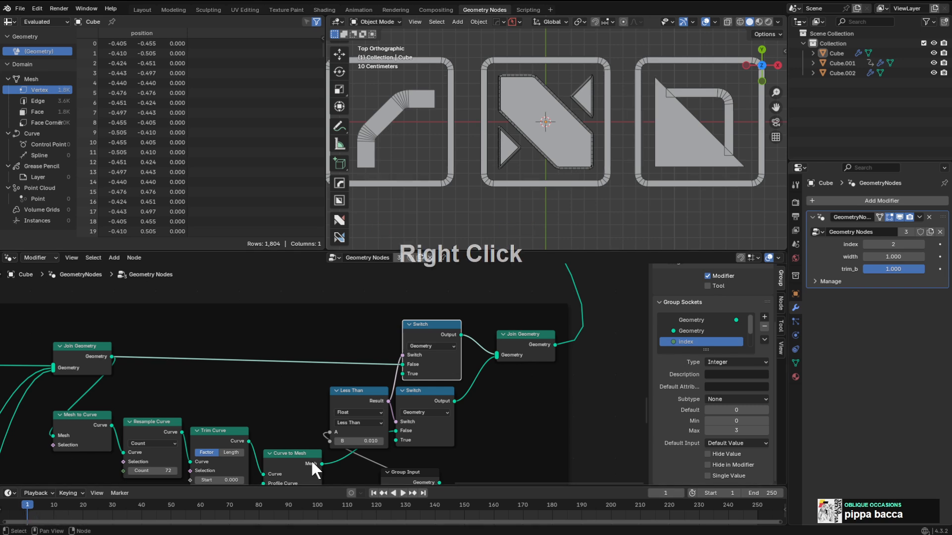
key("i")
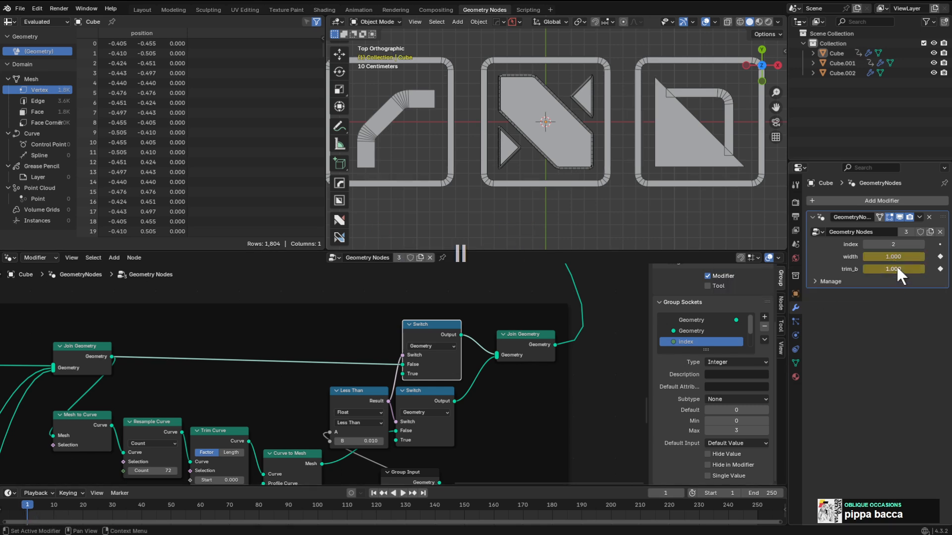
right_click_drag(62, 515, 82, 519, "shift")
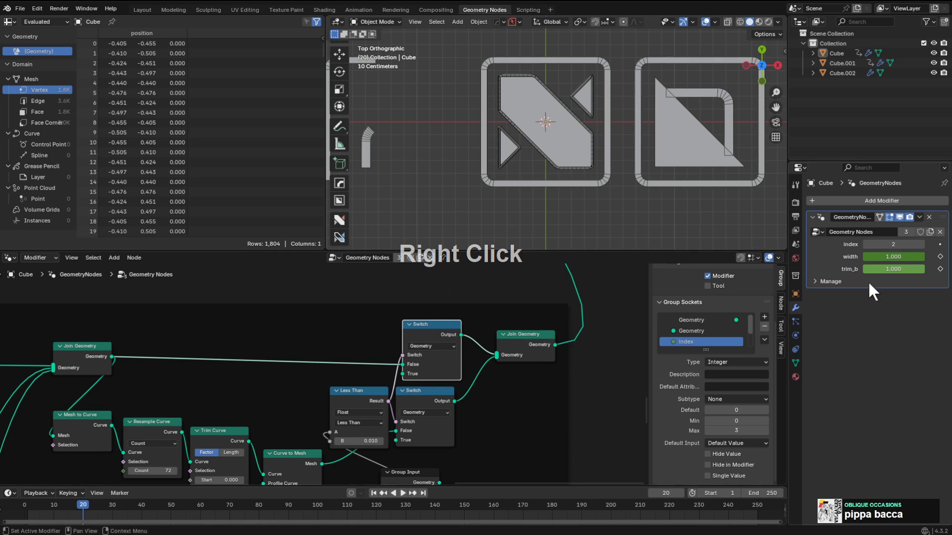
key("i")
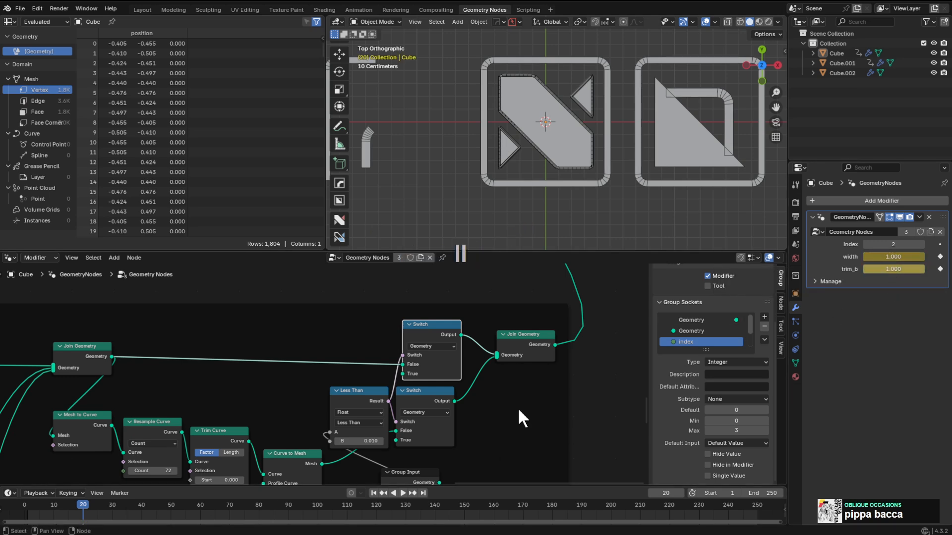
Keyframe the index 2 logo's width at 0.000 on frame 50.
key("shift")
right_click_drag(139, 515, 171, 516, "shift")
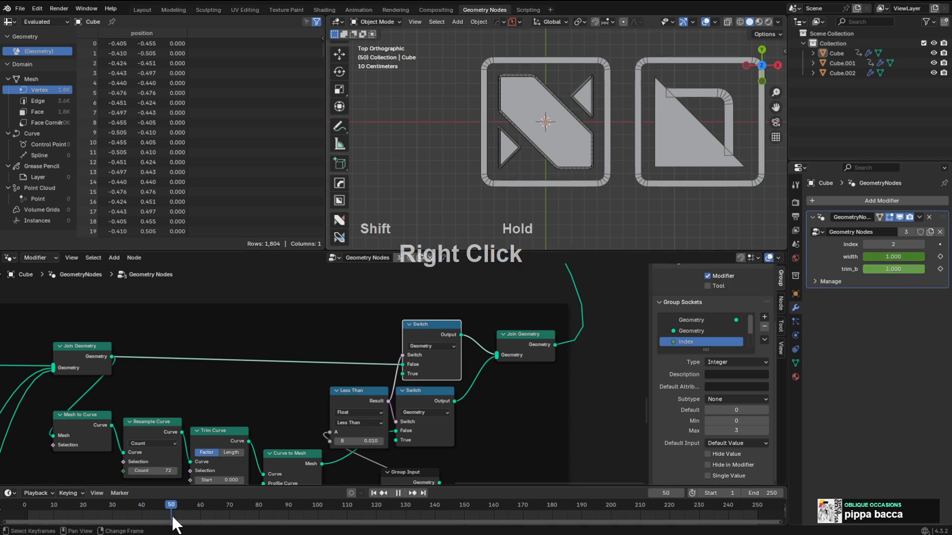
left_click_drag(887, 256, 850, 256, "shift")
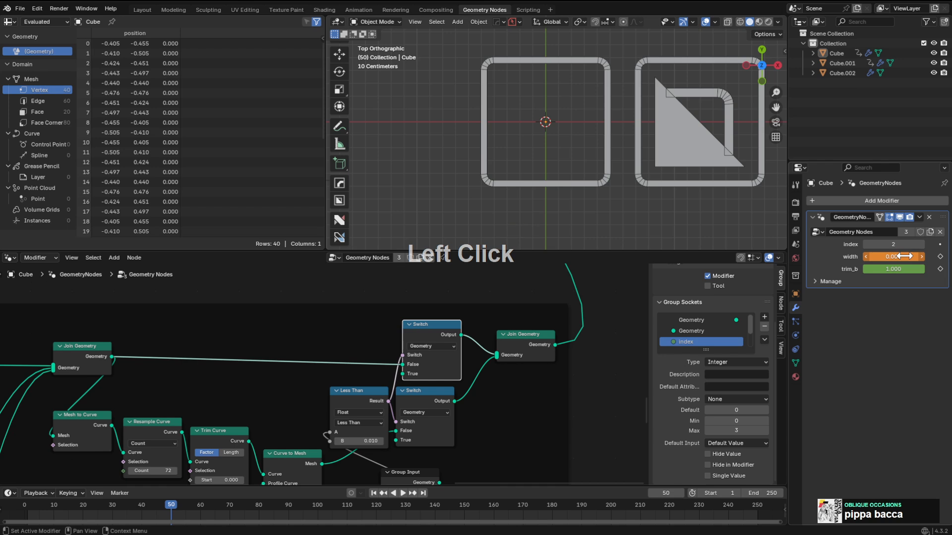
key("i")
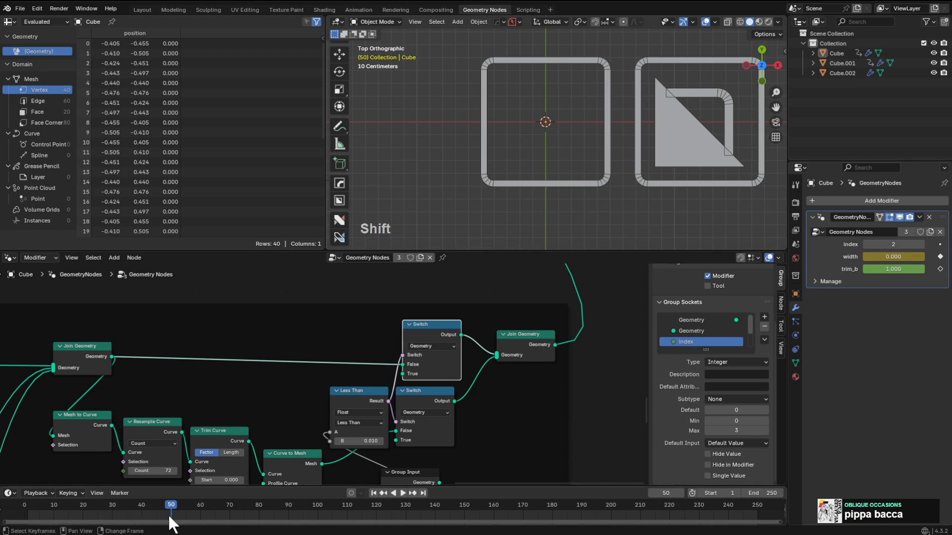
Keyframe the index 2 logo's trim_b at 1.000 on frame 28 and at 0.291 on frame 40.
right_click_drag(167, 509, 107, 520, "shift")
left_click(555, 135)
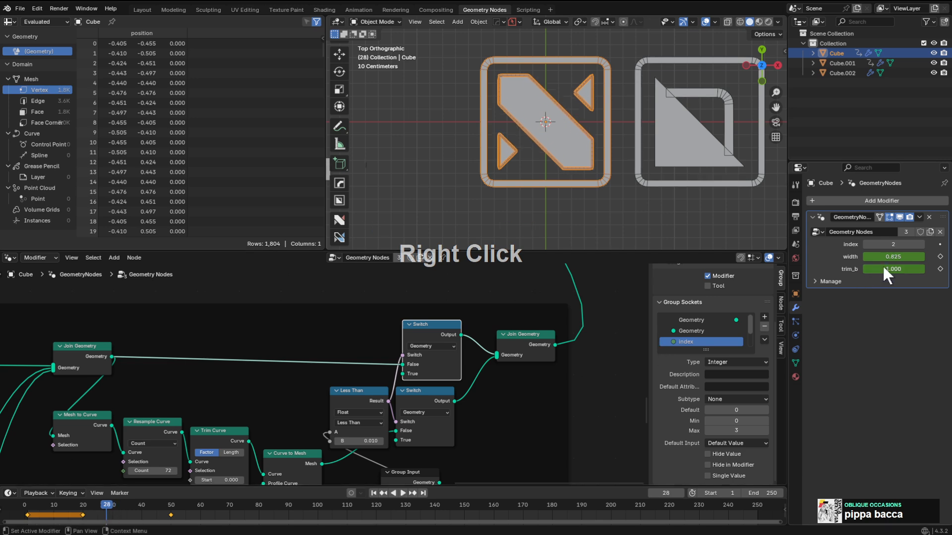
key("i")
right_click_drag(124, 514, 142, 518, "shift")
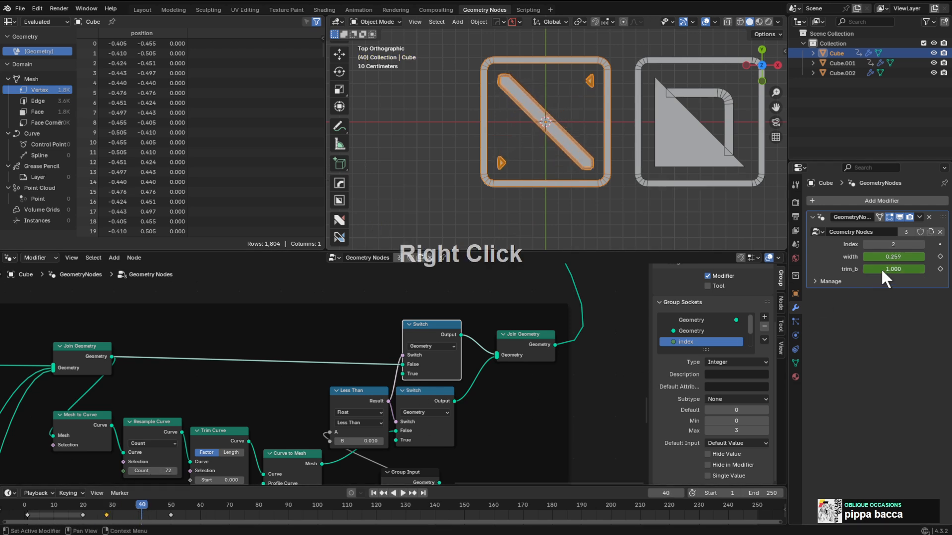
left_click_drag(883, 272, 863, 272)
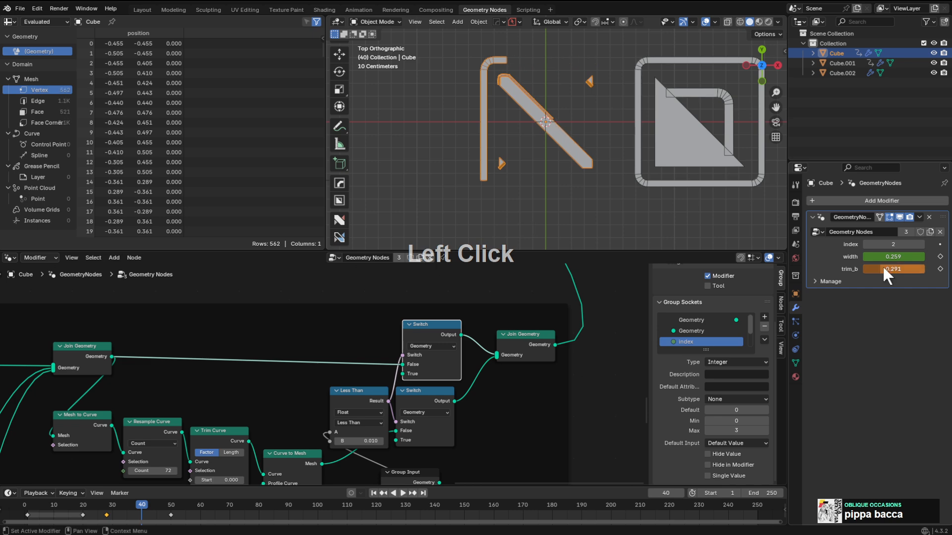
key("i")
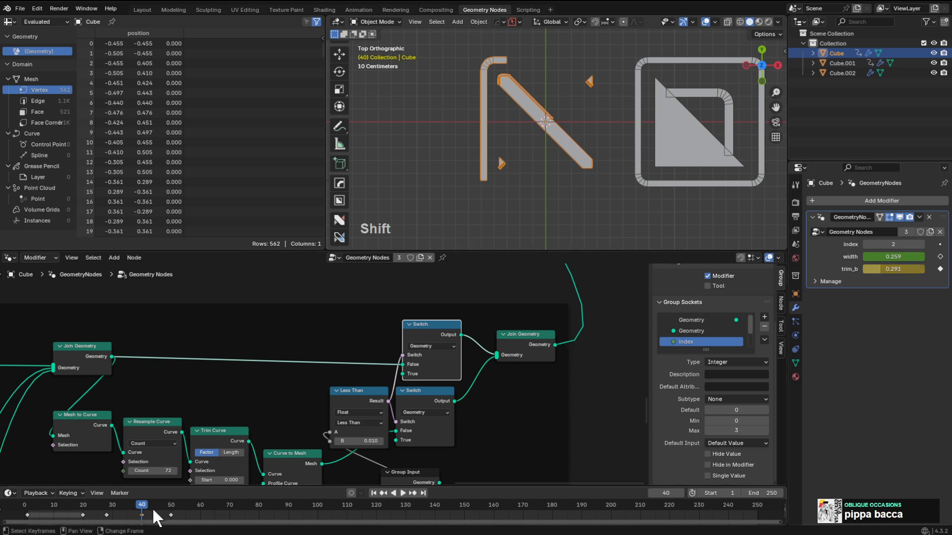
Keyframe the index 2 logo's trim_b at 0.000 on frame 56 and scrub through the timeline to preview the animation.
right_click_drag(156, 518, 171, 525)
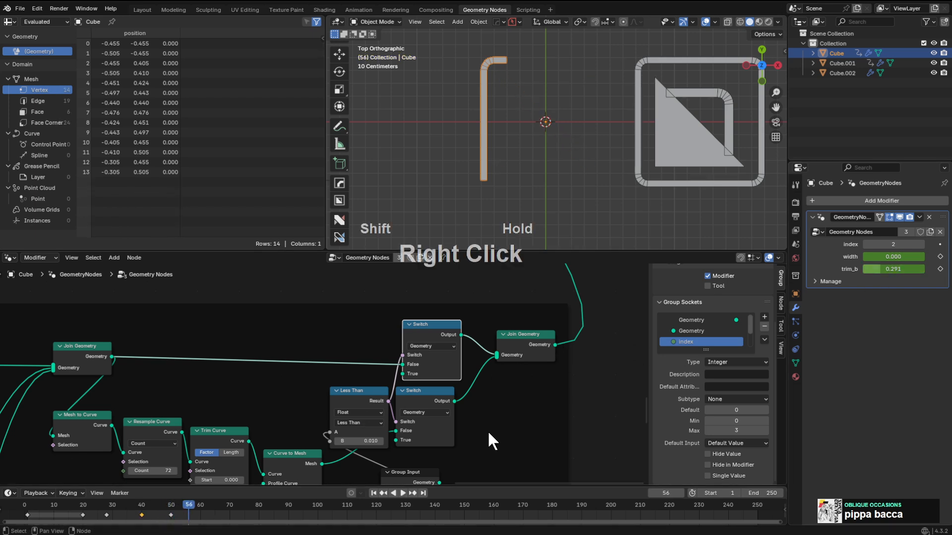
left_click_drag(914, 271, 868, 271)
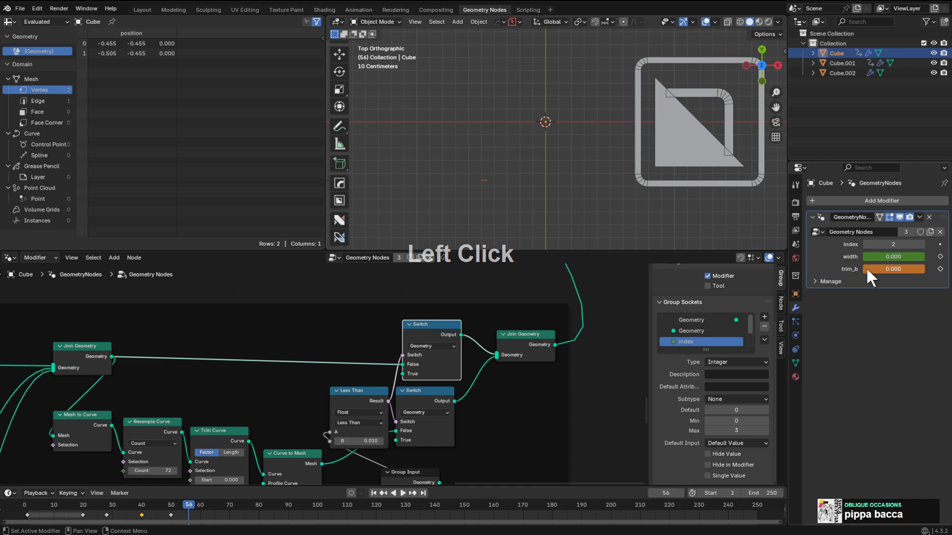
key("i")
right_click_drag(196, 518, 295, 524, "shift")
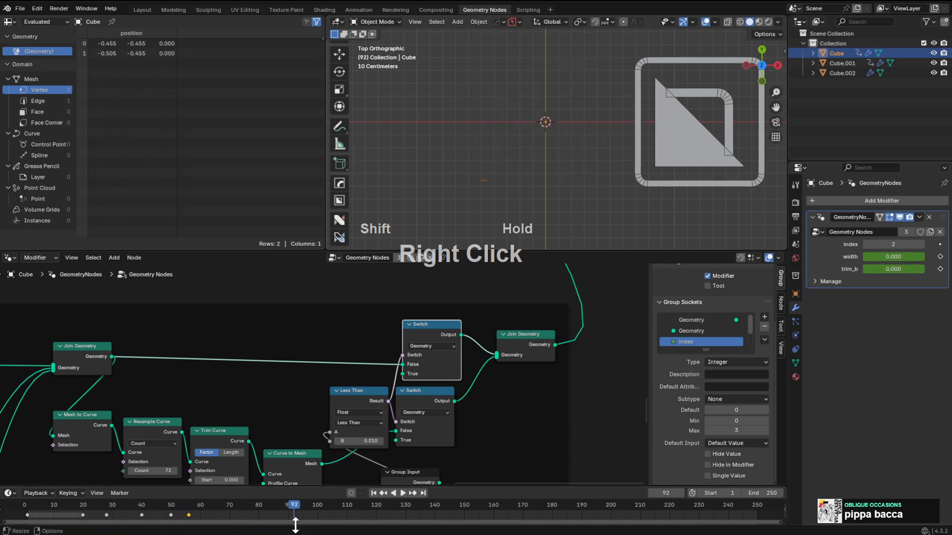
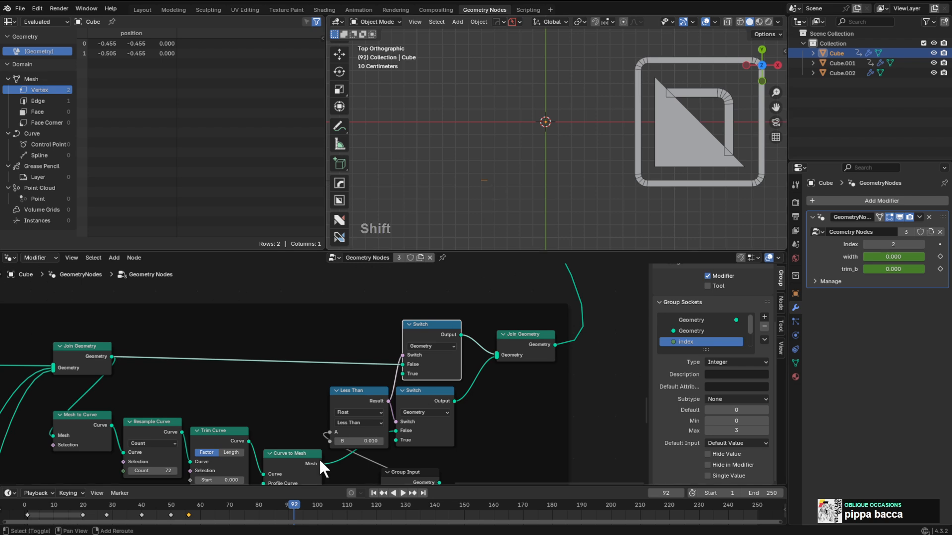
right_click_drag(195, 506, 62, 502, "shift")
Select the index 0 logo, add a timeline marker at frame 40 and enlarge the timeline area.
left_click(379, 123)
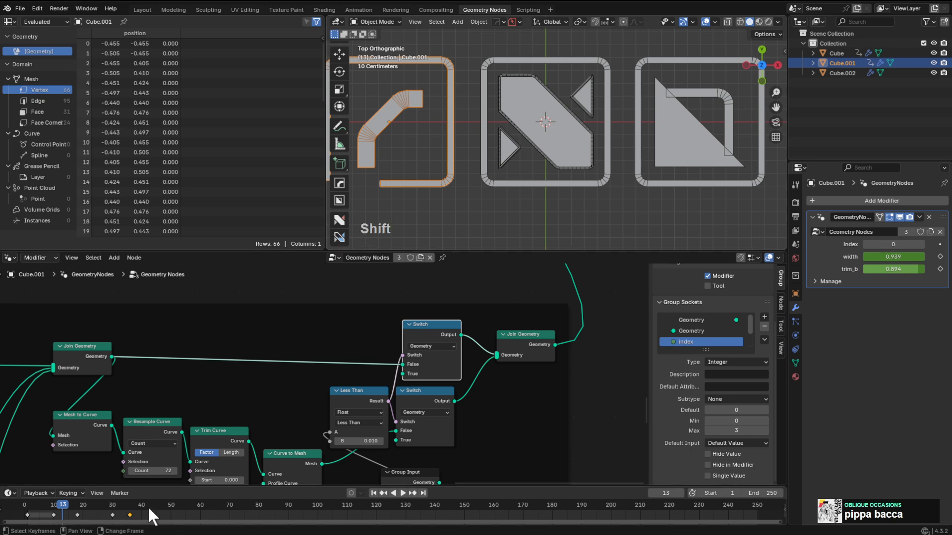
right_click_drag(145, 509, 143, 518, "shift")
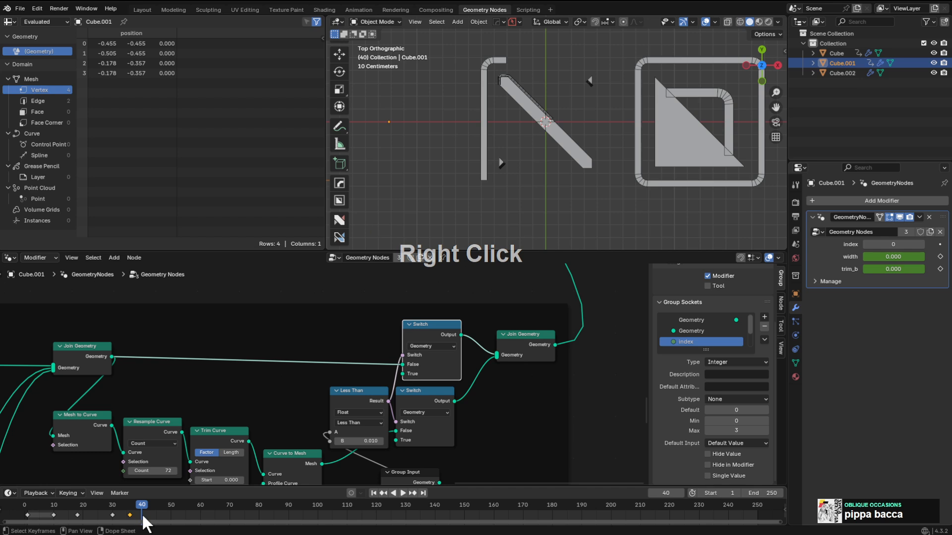
key("m")
middle_click_drag(151, 521, 149, 504)
left_click_drag(170, 487, 170, 465)
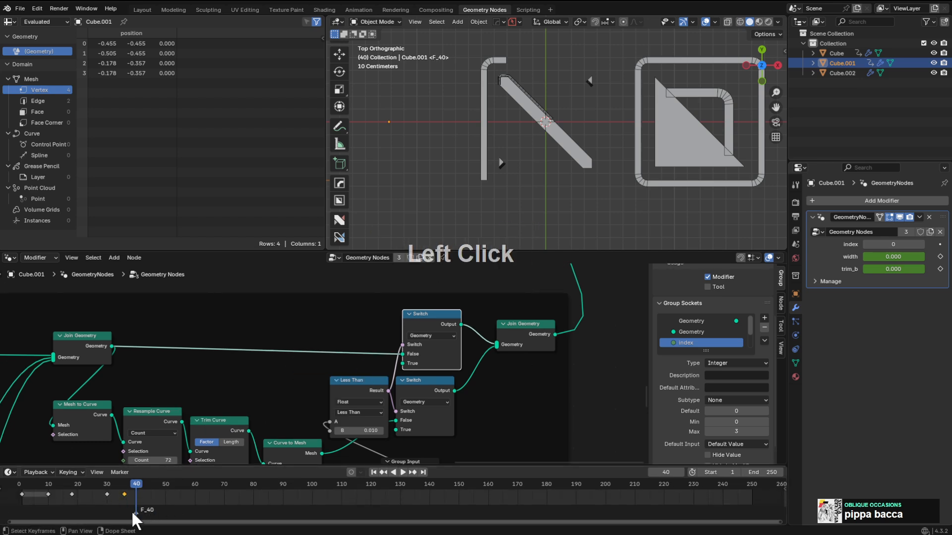
middle_click_drag(161, 510, 303, 513)
scroll(268, 511, "up", 2)
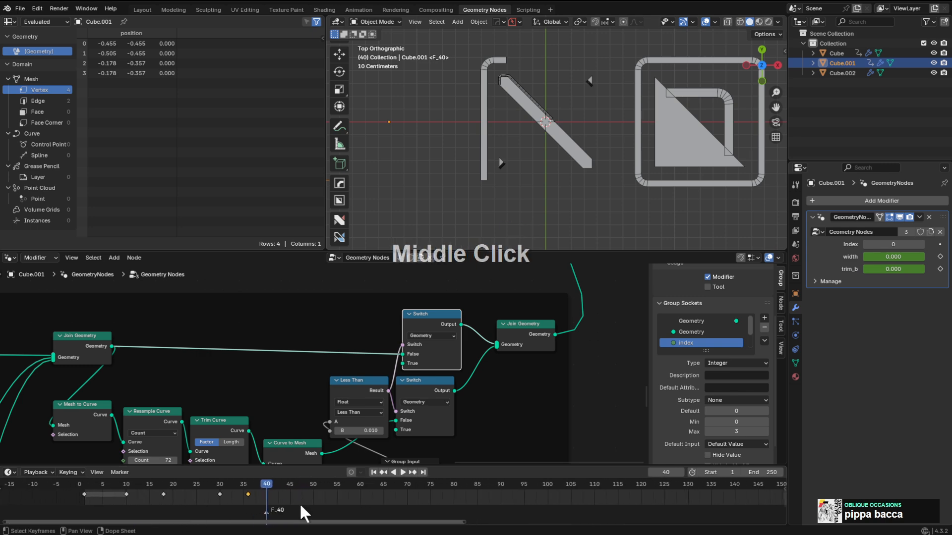
left_click(563, 145)
left_click(668, 147)
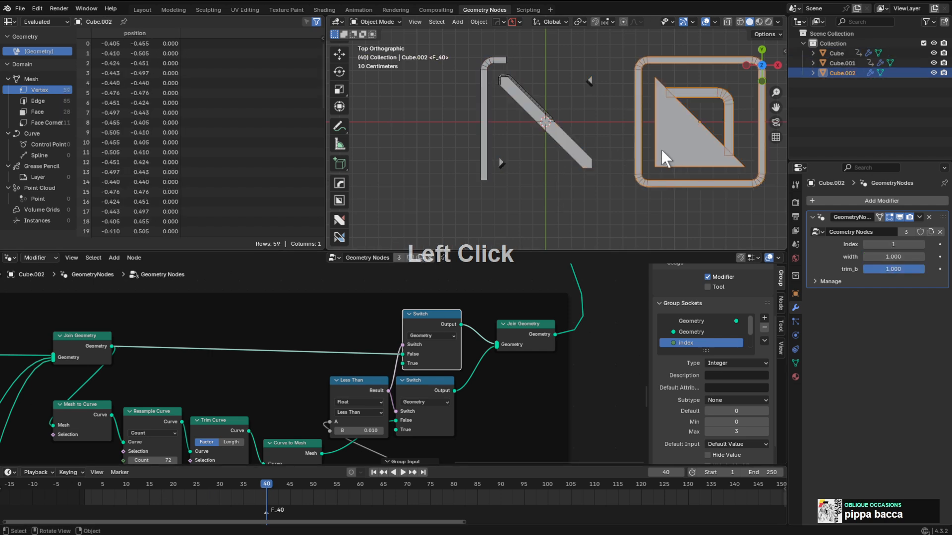
scroll(307, 494, "down", 1)
middle_click_drag(284, 502, 288, 504)
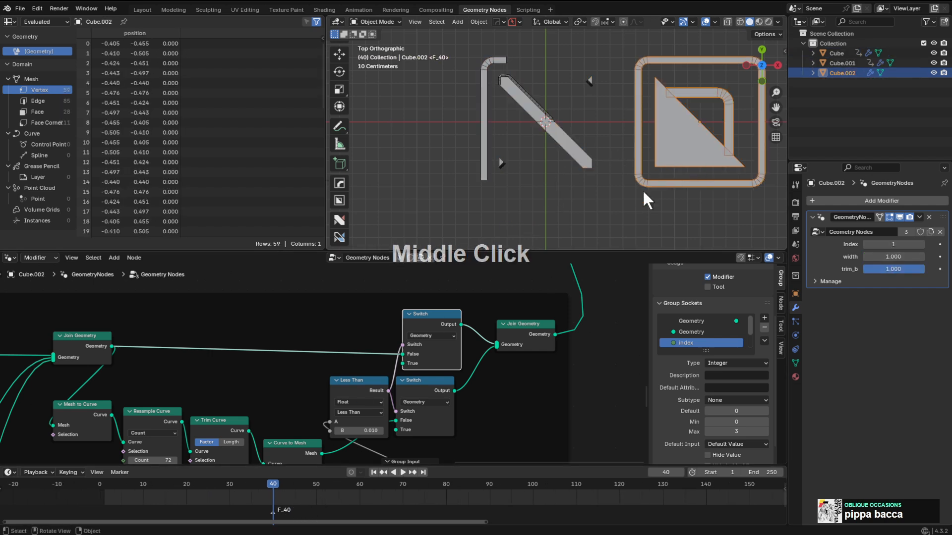
scroll(325, 366, "up", 1)
key("Home")
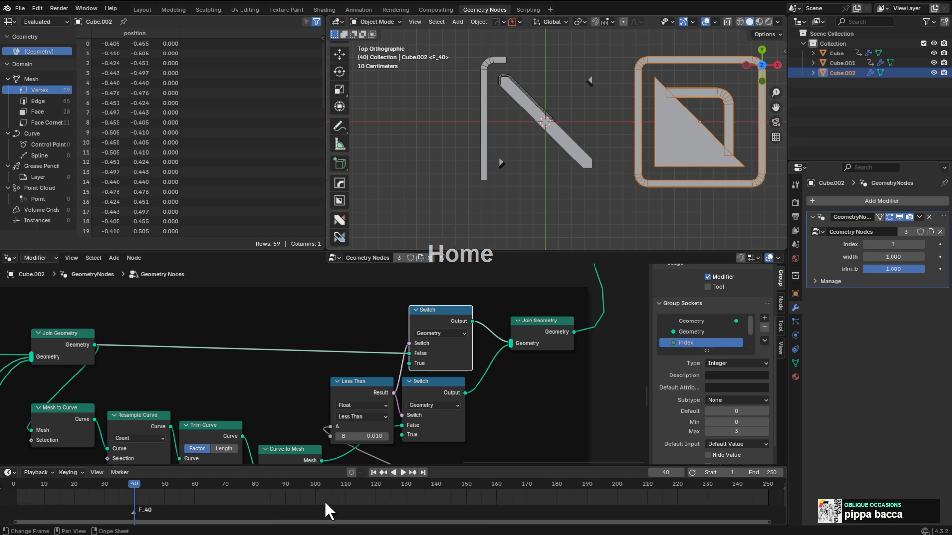
key("a")
left_click(699, 149)
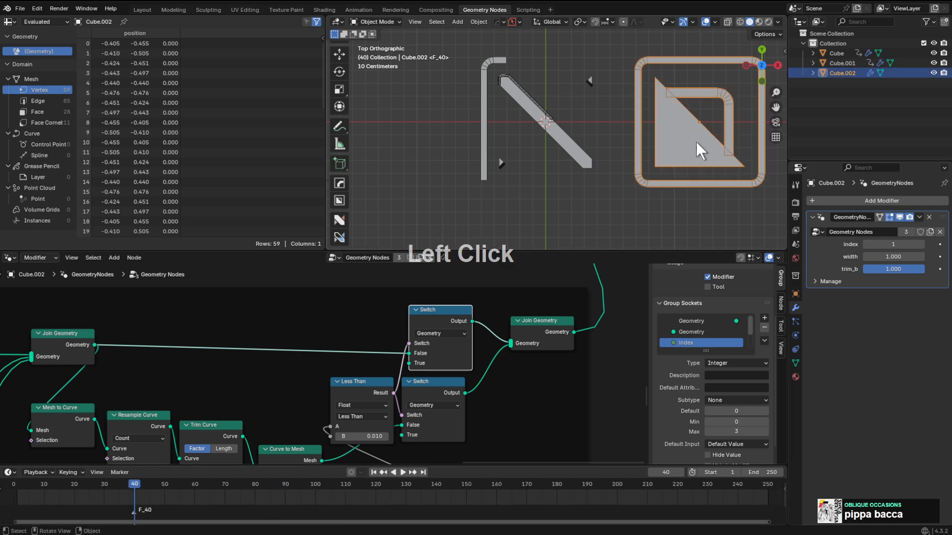
Select the index 2 logo and deselect all of its keyframes in the timeline.
left_click(556, 135)
key("shift+c")
middle_click_drag(229, 488, 296, 496)
key("alt+a")
key("b")
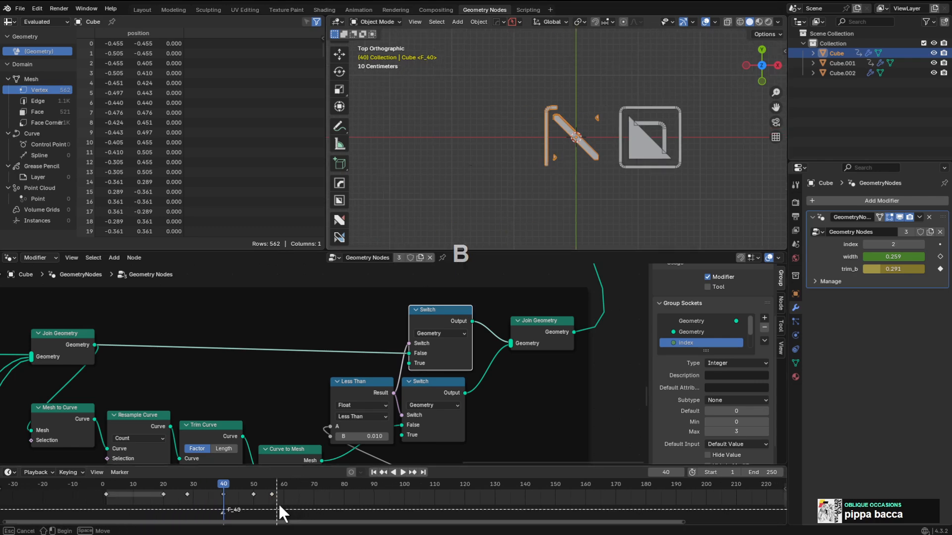
left_click_drag(262, 499, 144, 493)
key("g")
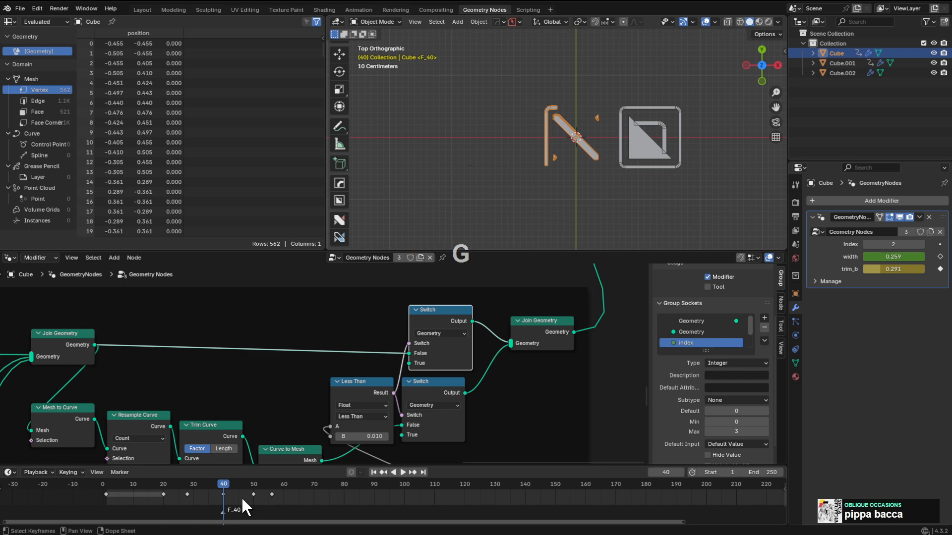
left_click_drag(281, 508, 207, 497)
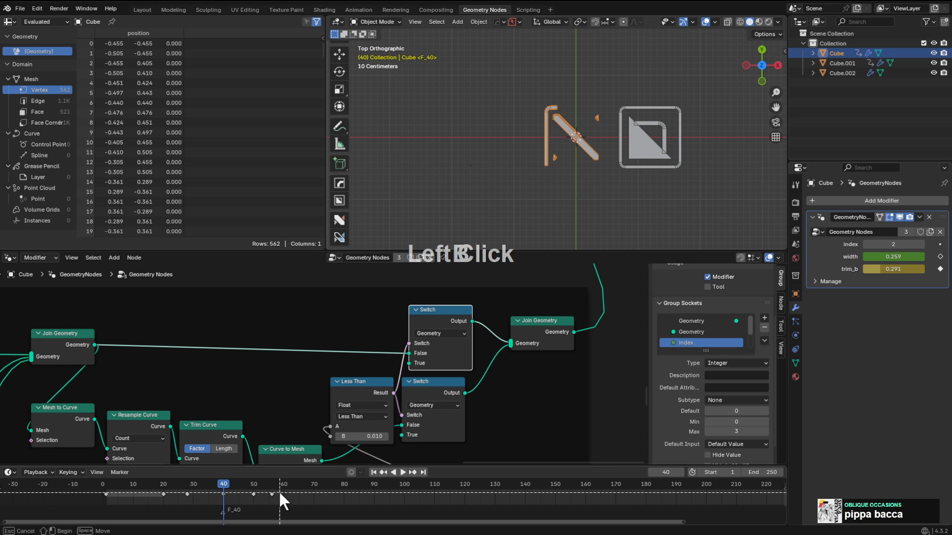
key("b")
left_click_drag(272, 502, 159, 492)
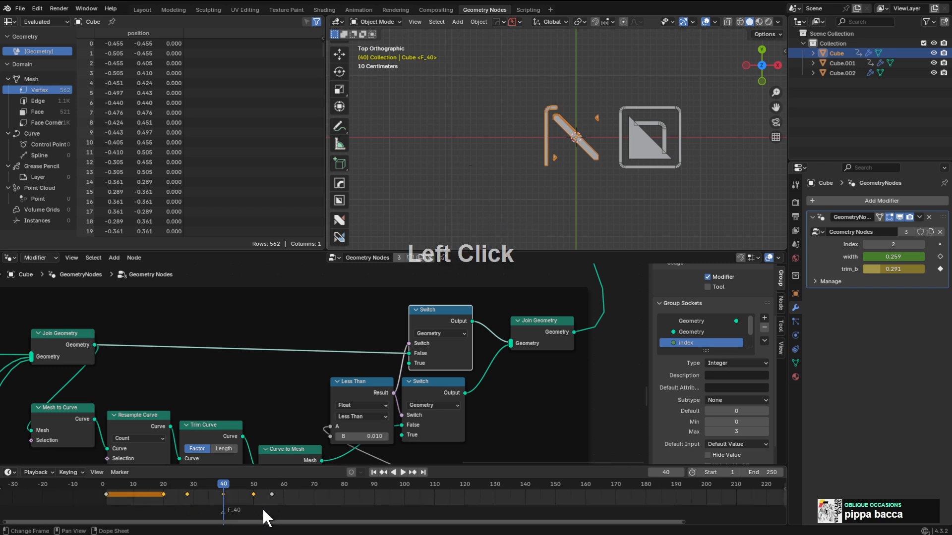
key("g")
right_click(258, 506)
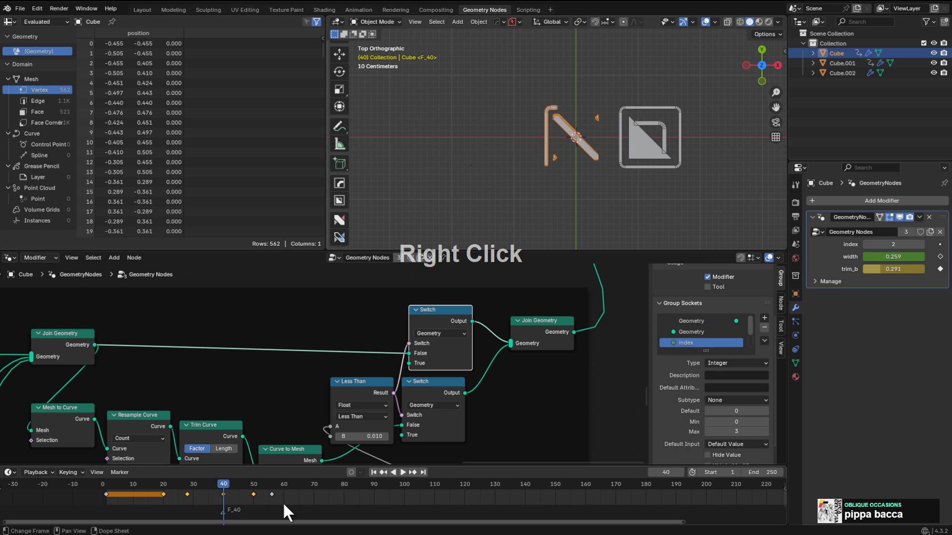
Shift the index 2 logo's keyframes after frame 1 earlier by 16 frames, ending on the frame 40 marker, and scrub to preview the motion.
key("b")
left_click_drag(281, 500, 155, 490)
left_click(270, 495)
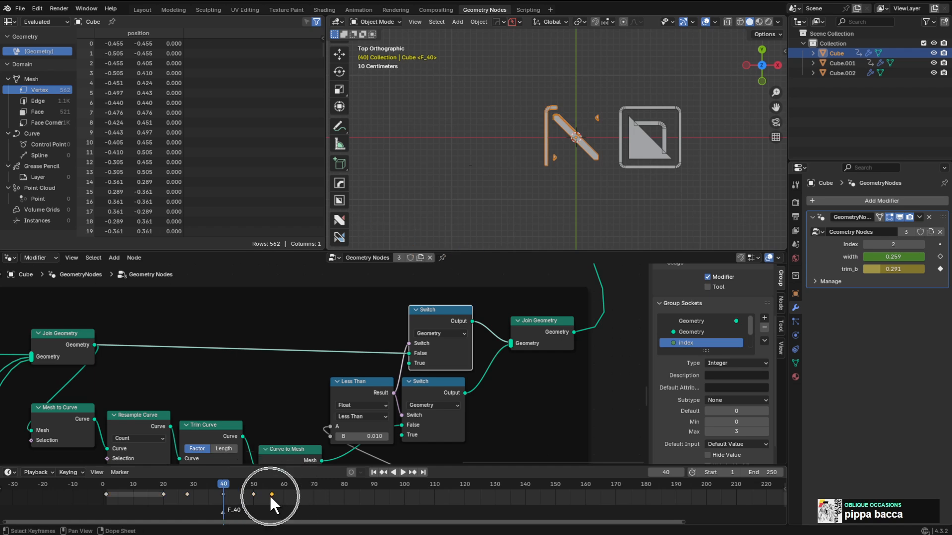
key("b")
left_click_drag(269, 492, 156, 497)
key("b")
left_click_drag(265, 492, 150, 498)
key("g")
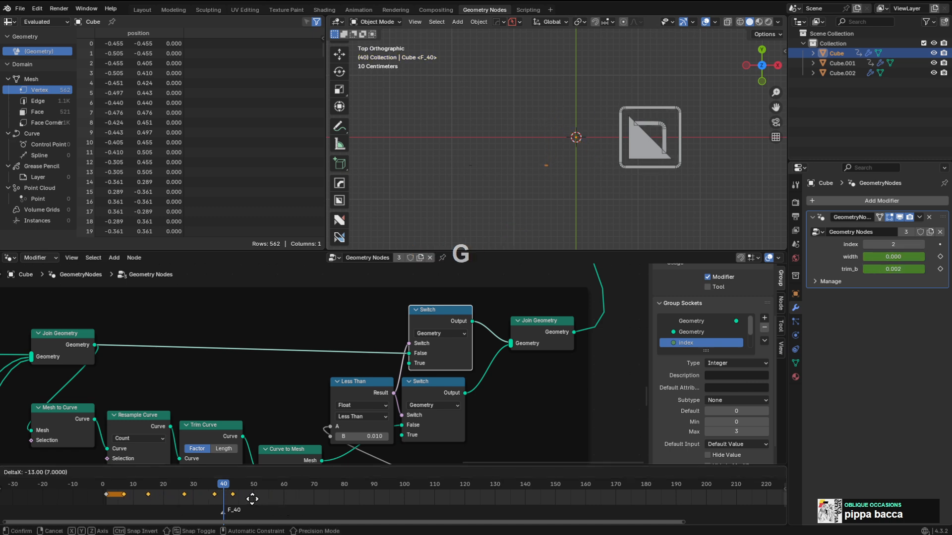
left_click(245, 497)
right_click(115, 496, "shift")
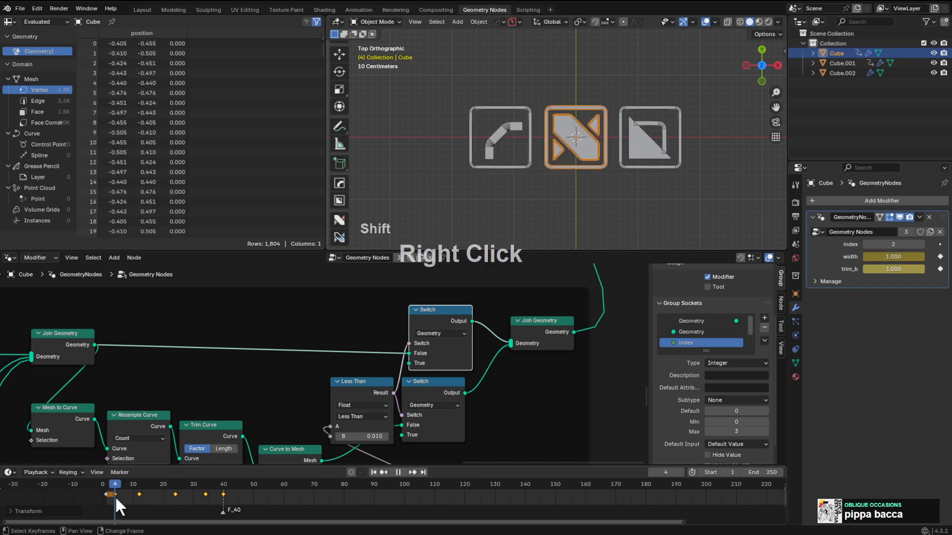
right_click_drag(132, 499, 296, 503, "shift")
key("alt+a")
Set the scene's end frame to 60.
left_click(760, 472)
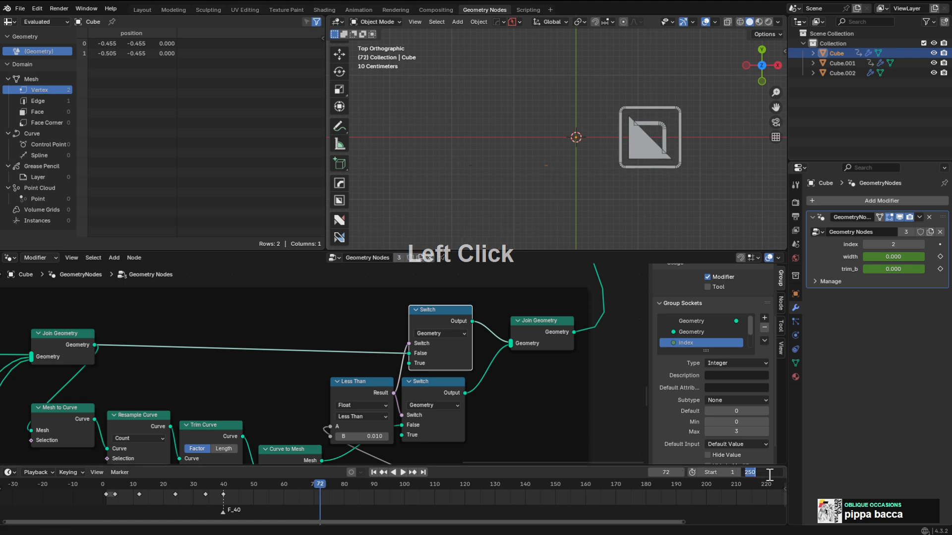
type("60")
key("KP_Enter")
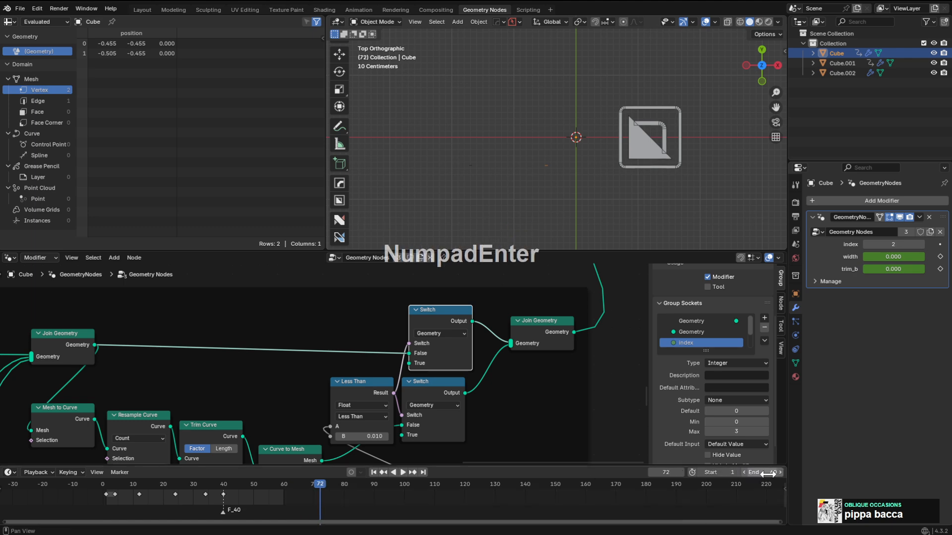
Select the index 1 logo and return to frame 1 of the animation.
left_click(652, 154)
scroll(447, 350, "up", 2)
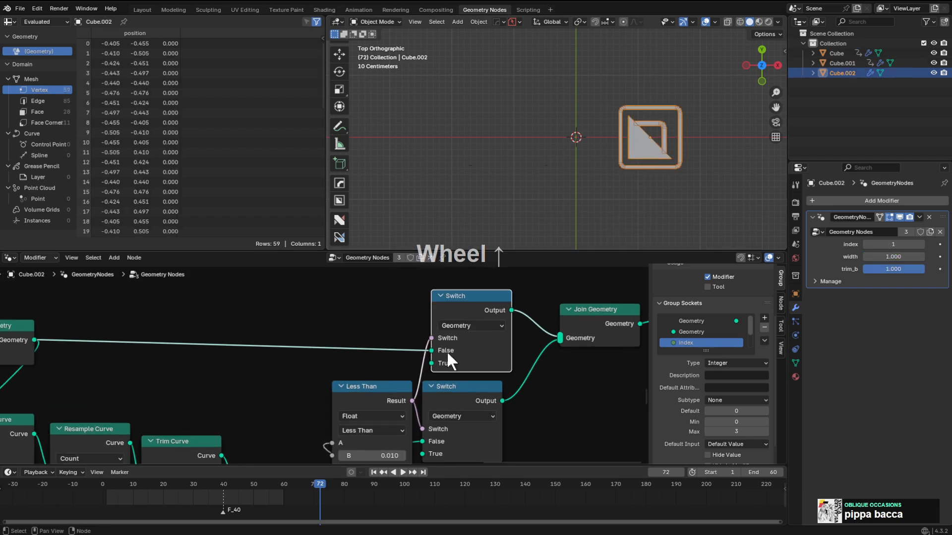
right_click(241, 490)
key("shift+Left")
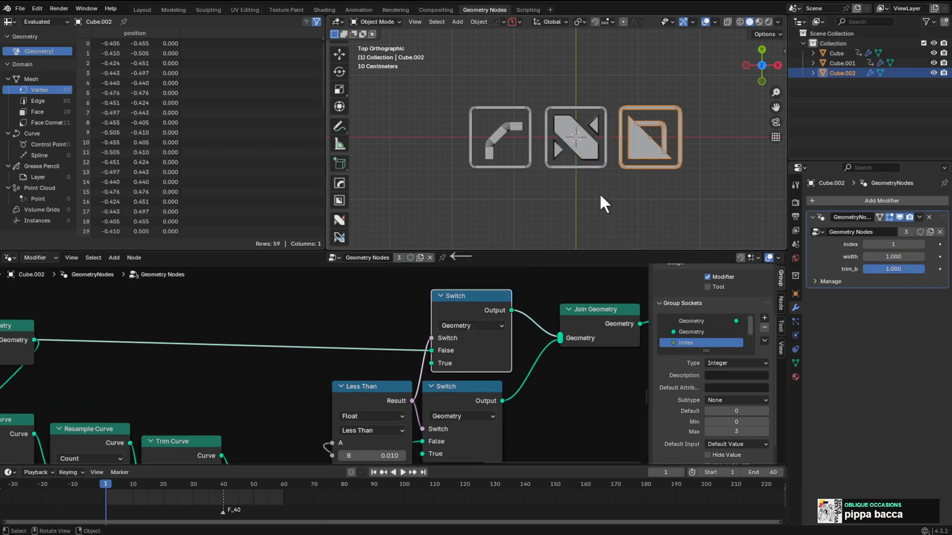
scroll(600, 192, "up", 2)
middle_click_drag(713, 144, 748, 132, "shift")
scroll(594, 131, "up", 4)
middle_click_drag(595, 132, 643, 115, "shift")
scroll(677, 89, "down", 3)
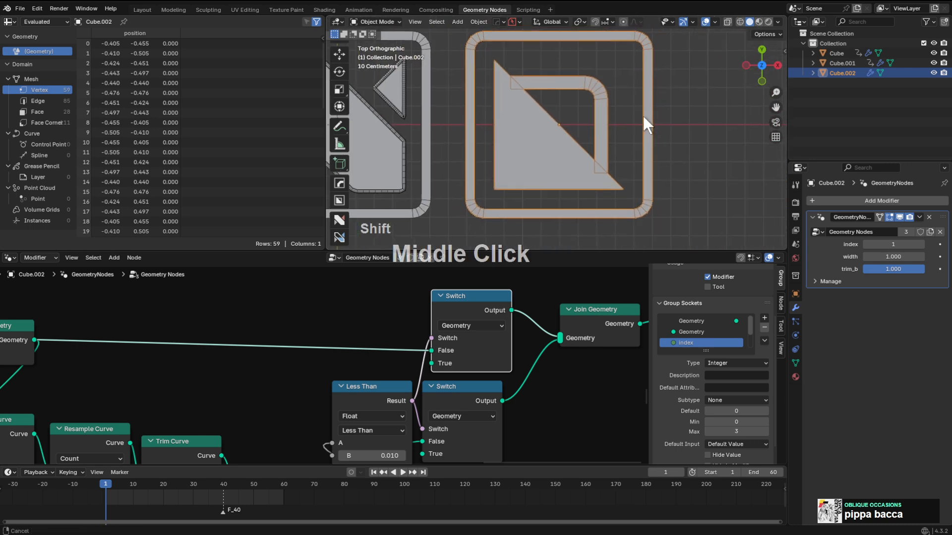
Keyframe the index 1 logo's width and trim_b at 1.000 on frame 1.
mouse_move(886, 257)
left_mouse_down()
mouse_move(833, 257)
mouse_move(879, 260)
mouse_move(874, 269)
mouse_move(836, 269)
mouse_move(899, 270)
left_mouse_up()
right_click(879, 260)
right_click(899, 269)
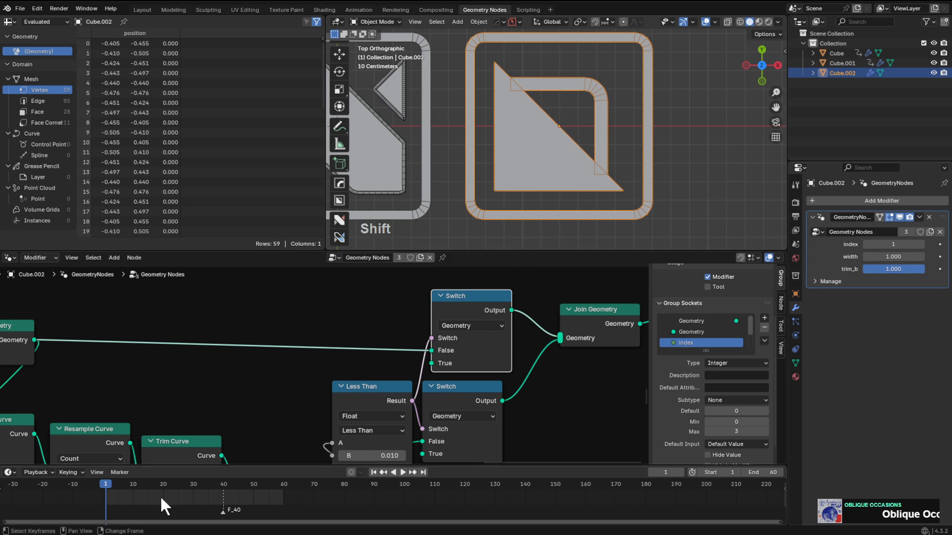
right_click_drag(110, 497, 106, 499, "shift")
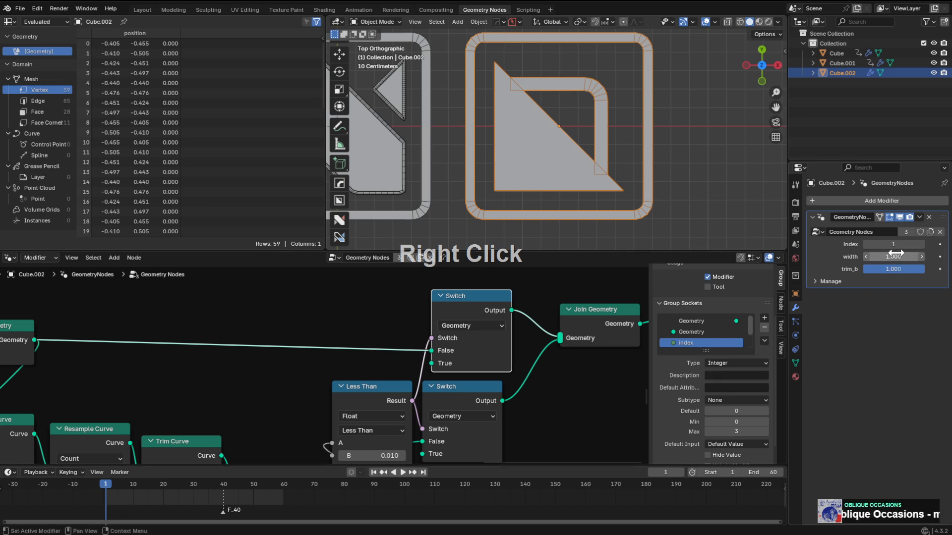
key("i")
key("o")
key("i")
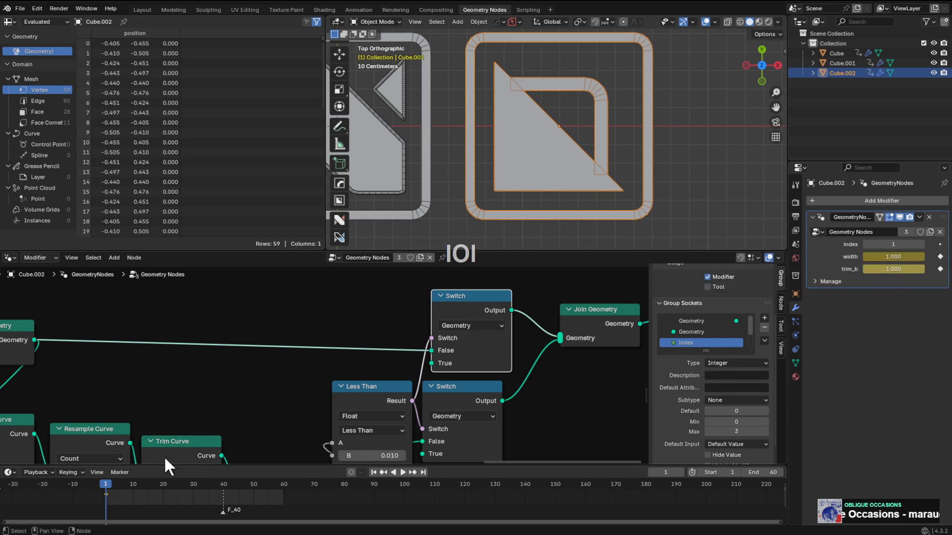
Keyframe the index 1 logo's width and trim_b at 1.000 on frame 8.
right_click_drag(126, 494, 126, 496, "shift")
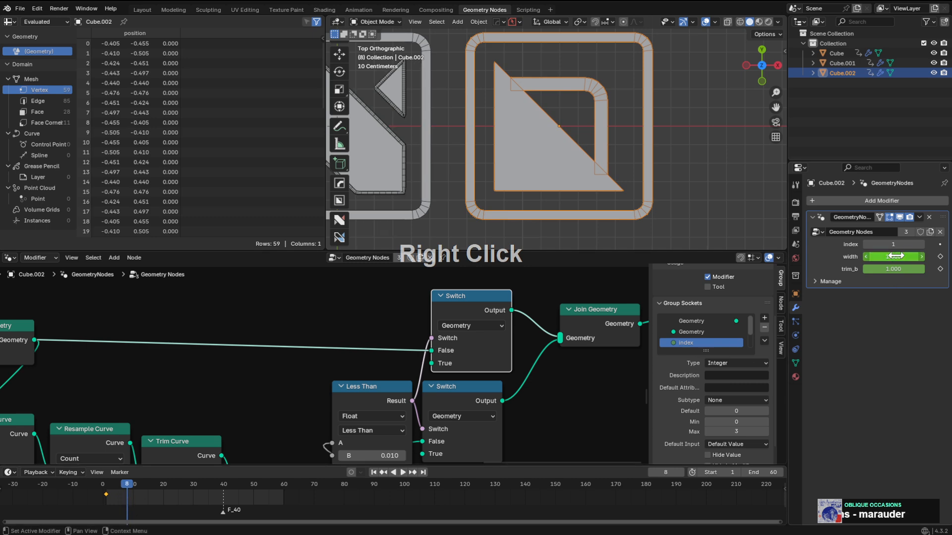
key("i")
key("i")
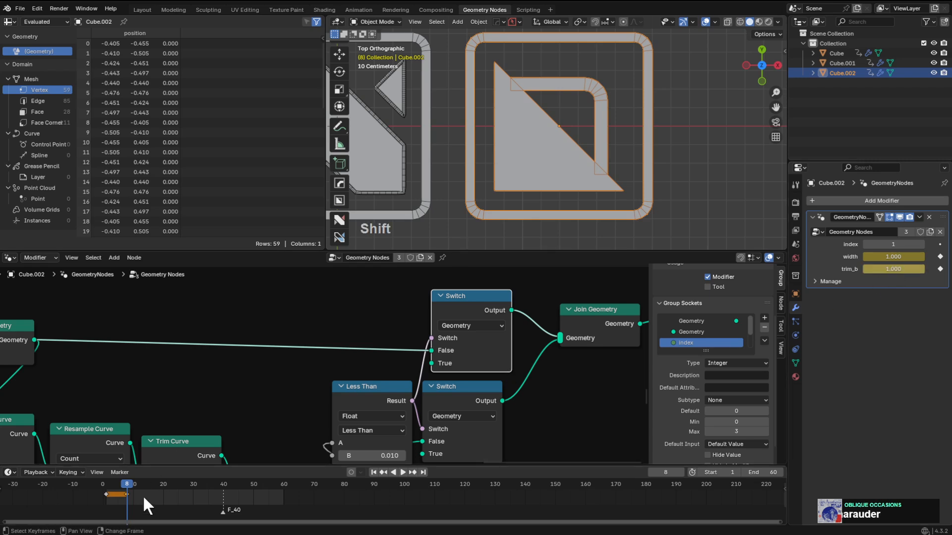
Keyframe the index 1 logo's width at a reduced value on frame 30 and at 0.000 on frame 43.
right_click_drag(143, 495, 192, 500, "shift")
left_click_drag(897, 259, 857, 258)
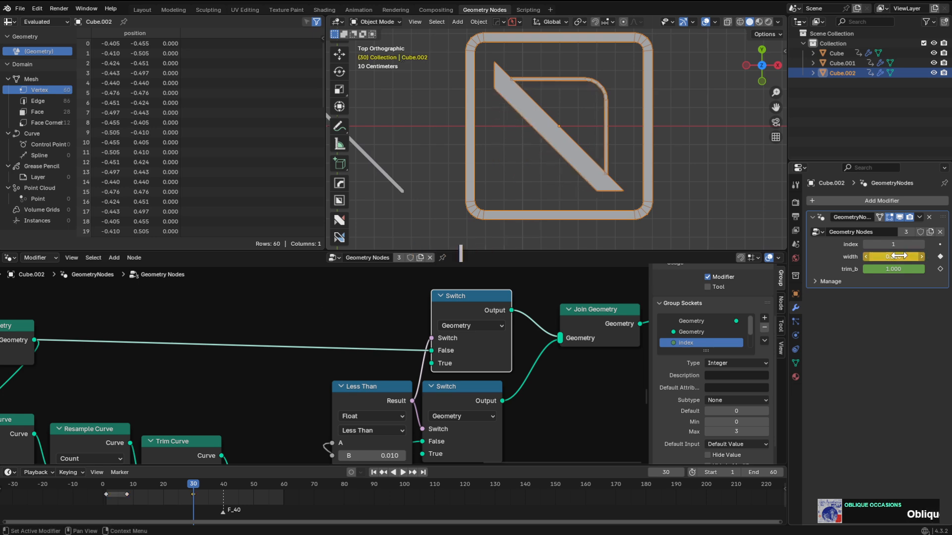
key("i")
right_click_drag(210, 498, 231, 501, "shift")
left_click_drag(893, 256, 907, 256)
key("i")
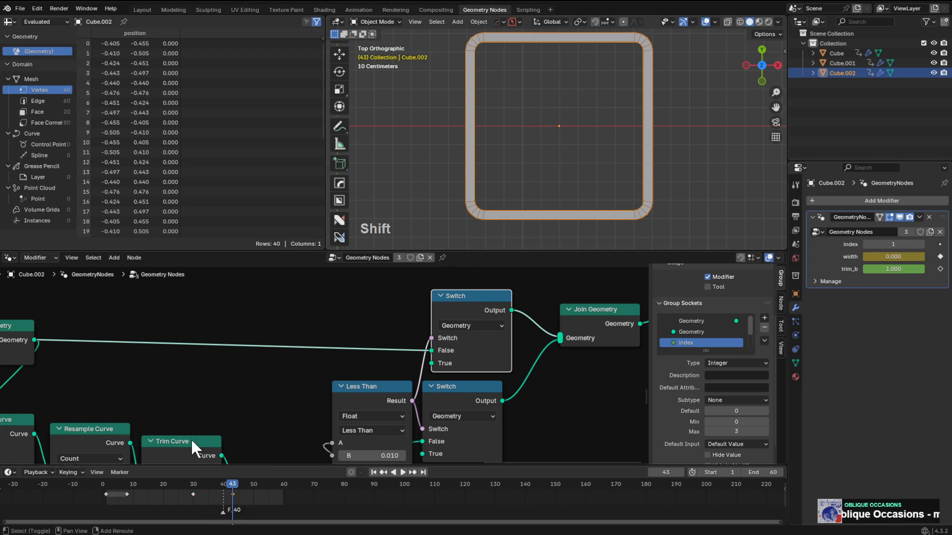
Keyframe the index 1 logo's trim_b at 1.000 on frame 20 and at 0.000 on frame 27.
right_click_drag(187, 495, 162, 490, "shift")
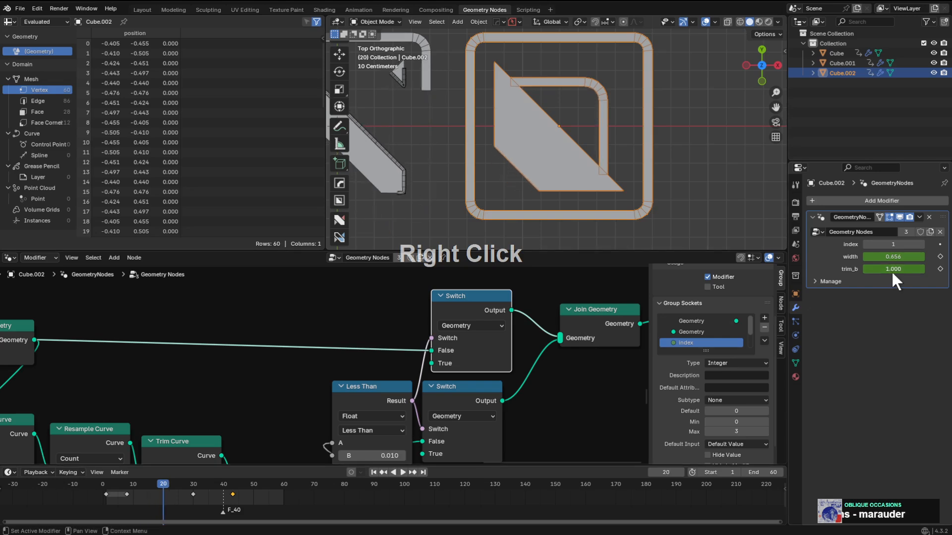
key("i")
right_click_drag(201, 495, 184, 492, "shift")
left_click_drag(894, 272, 865, 277)
key("i")
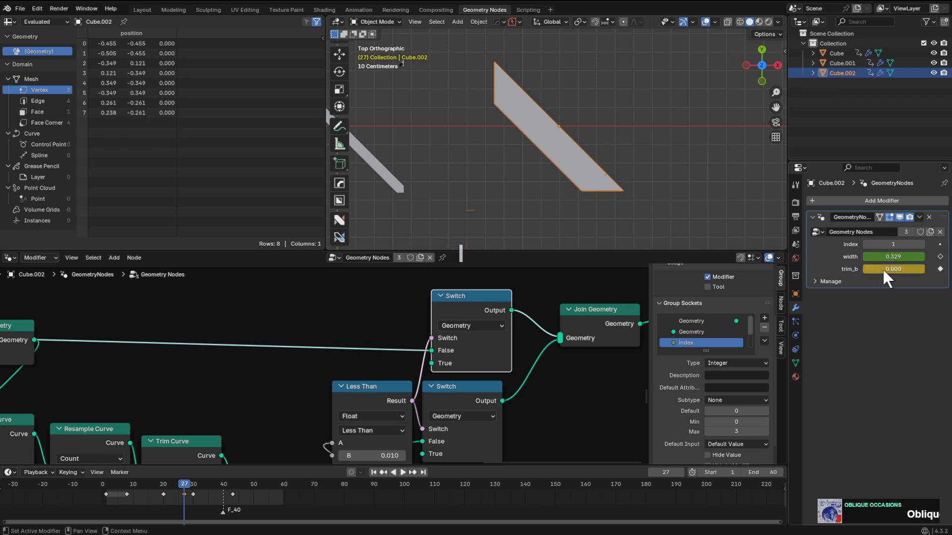
Move the index 1 logo's frame 27 trim_b keyframe to about frame 45 and scrub to preview the motion.
left_click(184, 494)
key("g")
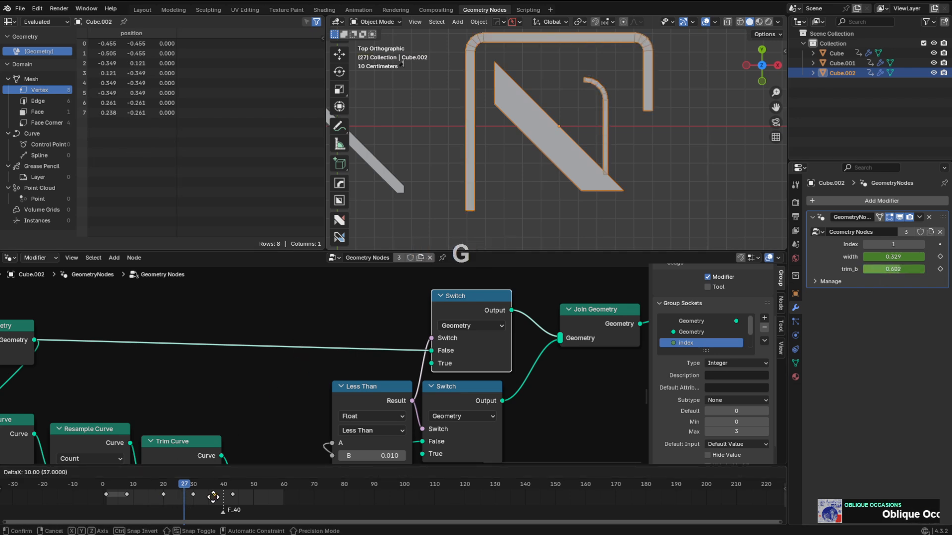
left_click(209, 507)
right_click_drag(209, 507, 323, 436)
Hide the viewport overlays and play the animation with all three logos framed.
scroll(490, 143, "down", 2)
middle_click_drag(489, 135, 575, 126, "shift")
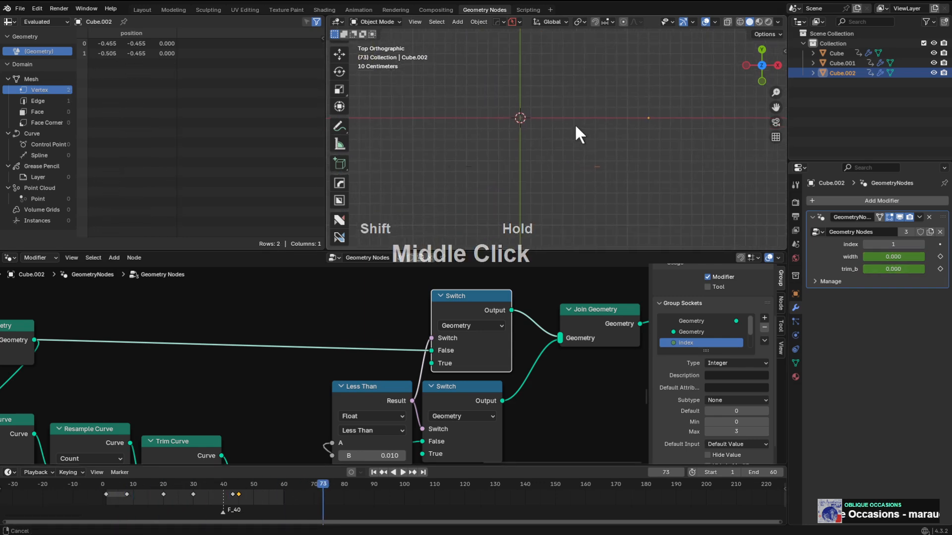
left_click(706, 21)
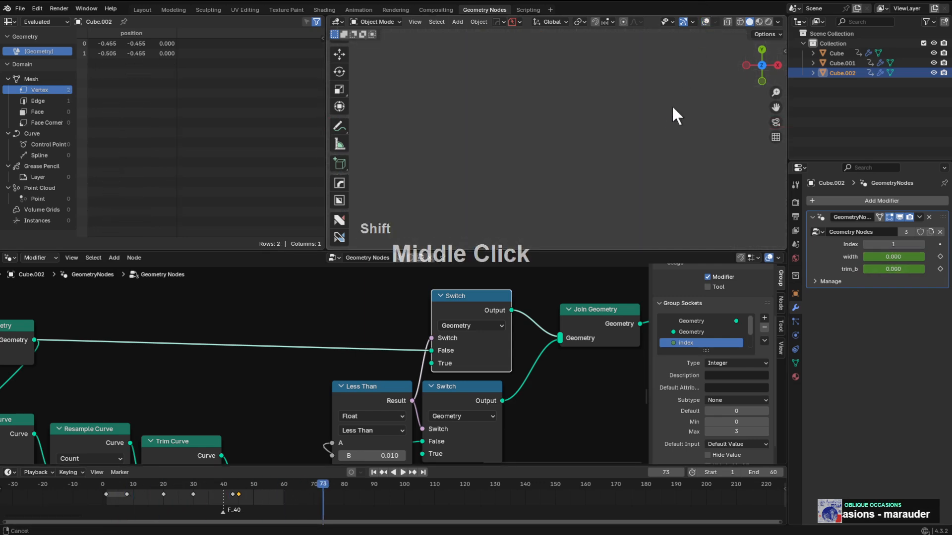
middle_click_drag(671, 105, 674, 105, "shift")
key("space")
middle_click_drag(584, 141, 614, 150, "shift")
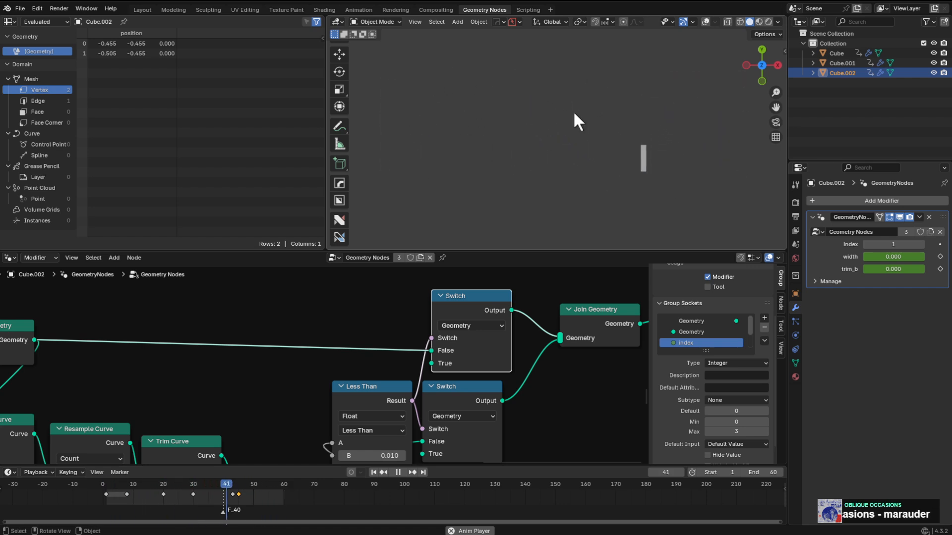
scroll(545, 118, "down", 5)
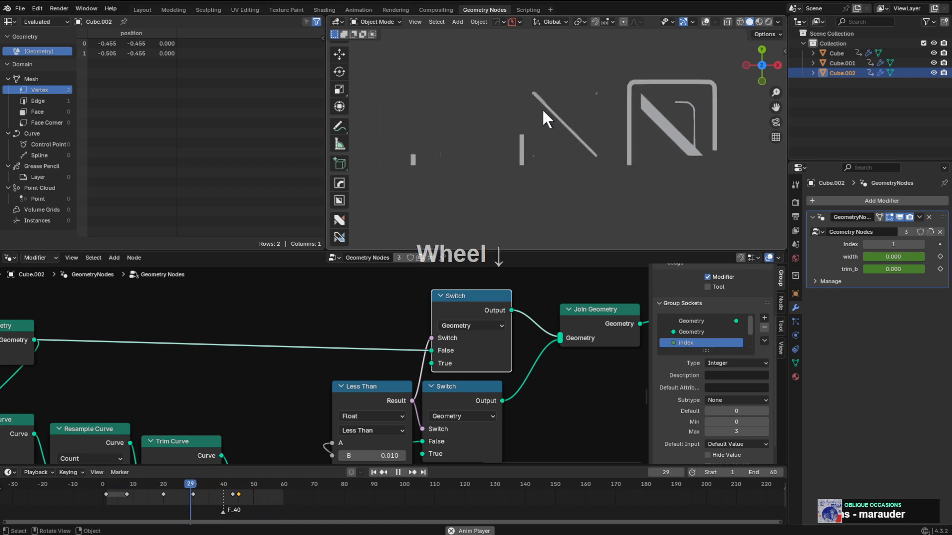